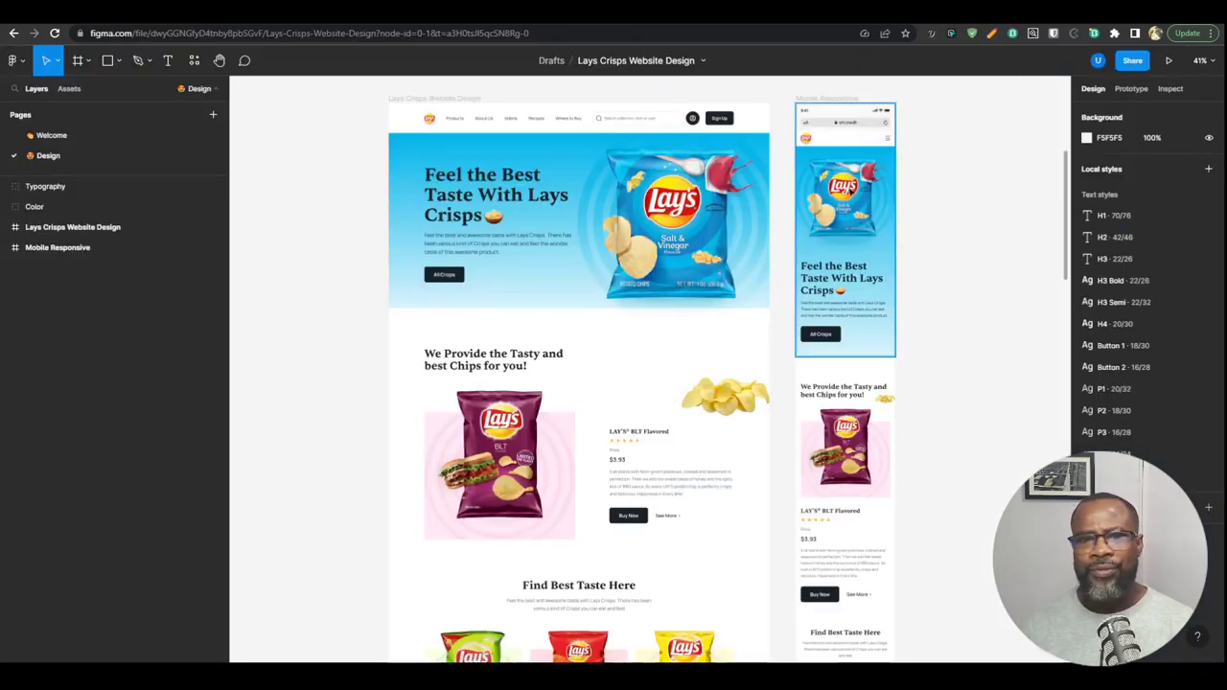
# Step: Make Mobile portrait (478px) the base breakpoint so breakpoints run mobile-first
pyautogui.scroll(-1, 849, 453)
pyautogui.scroll(4, 850, 454)
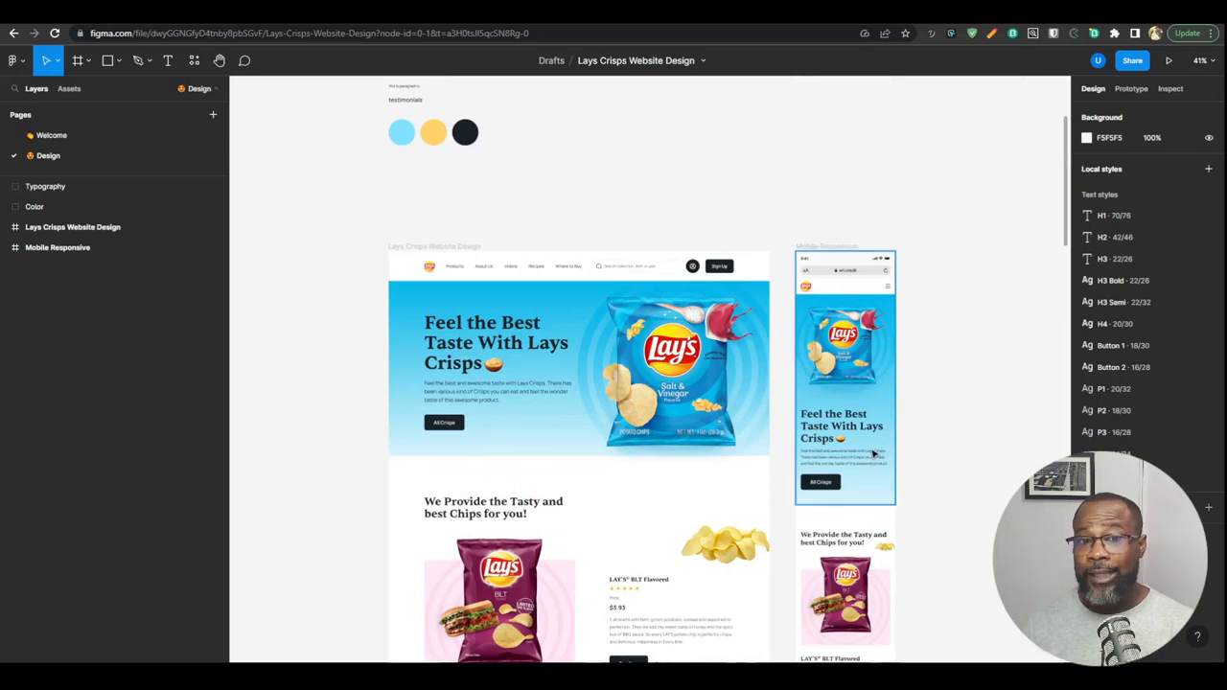
pyautogui.scroll(-3, 842, 253)
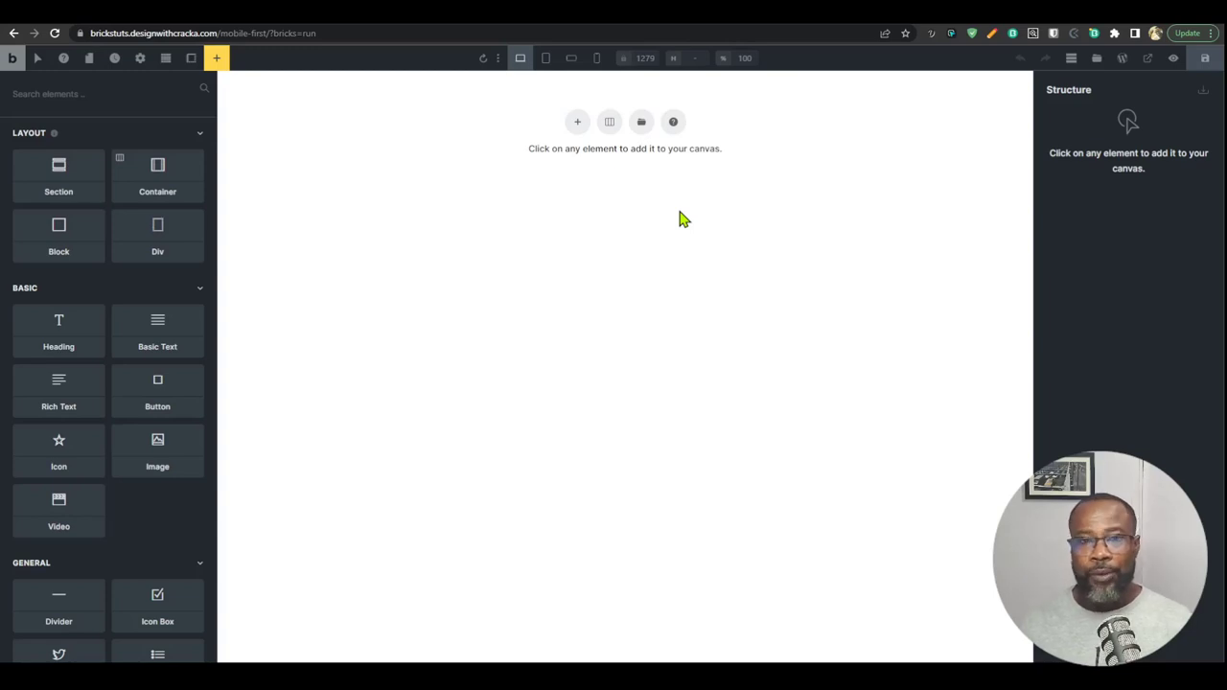
pyautogui.click(497, 58)
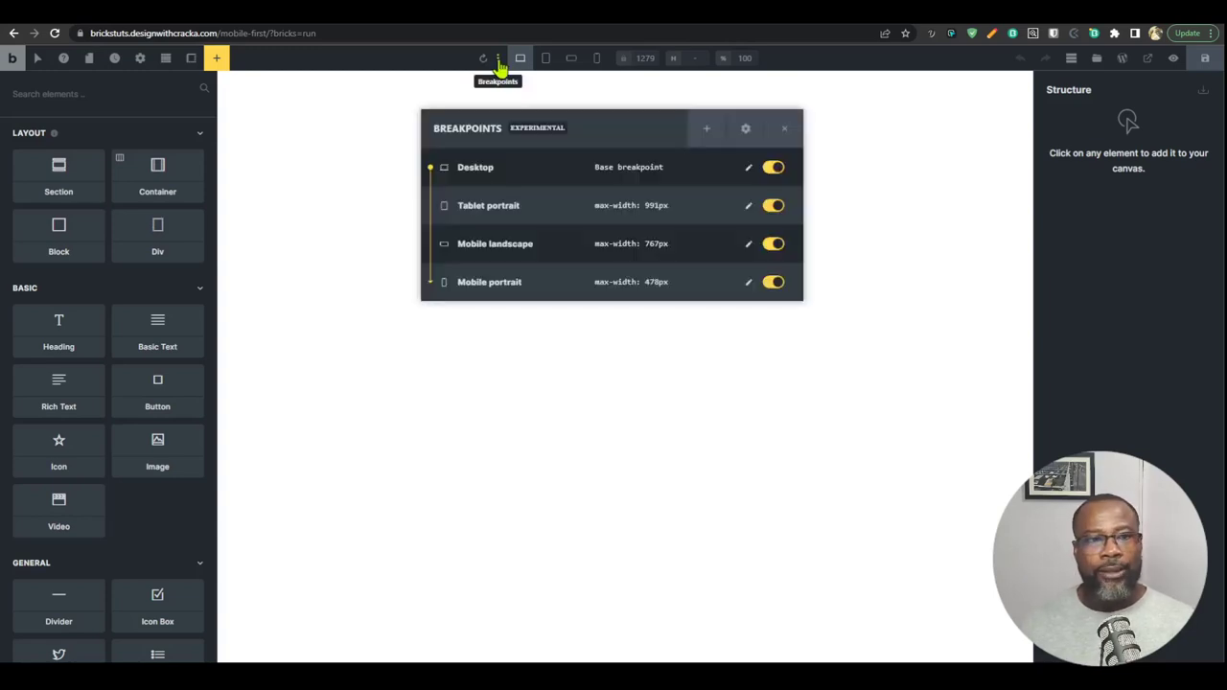
pyautogui.click(749, 284)
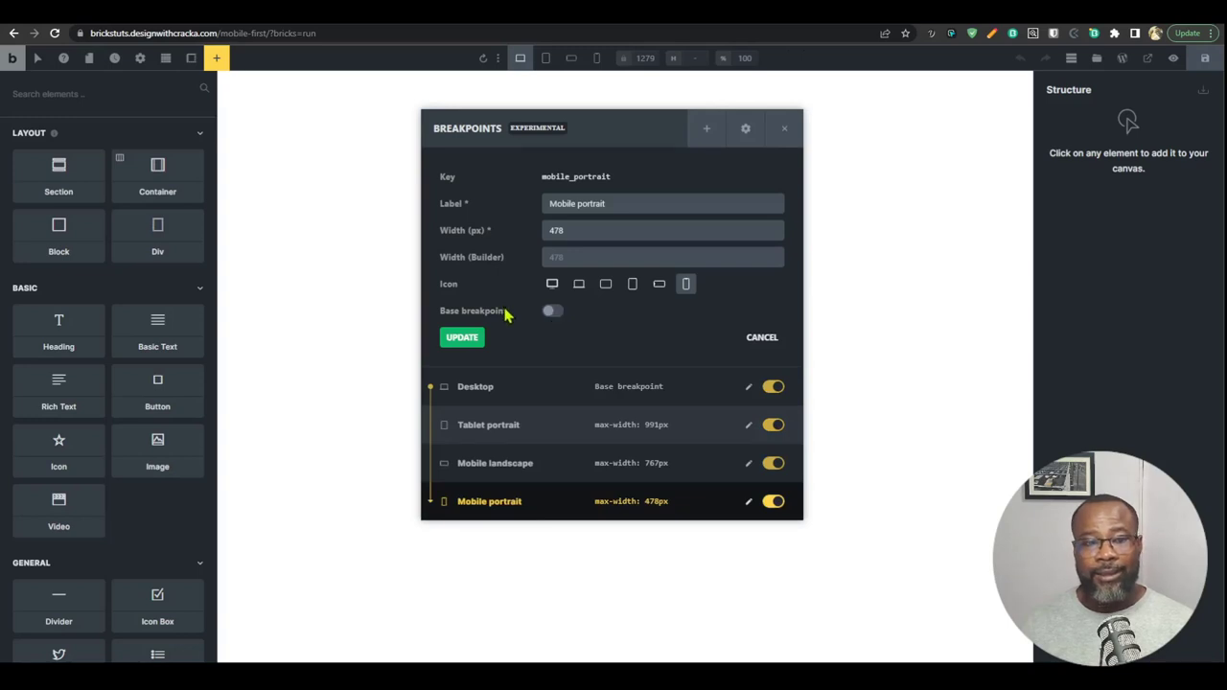
pyautogui.click(552, 313)
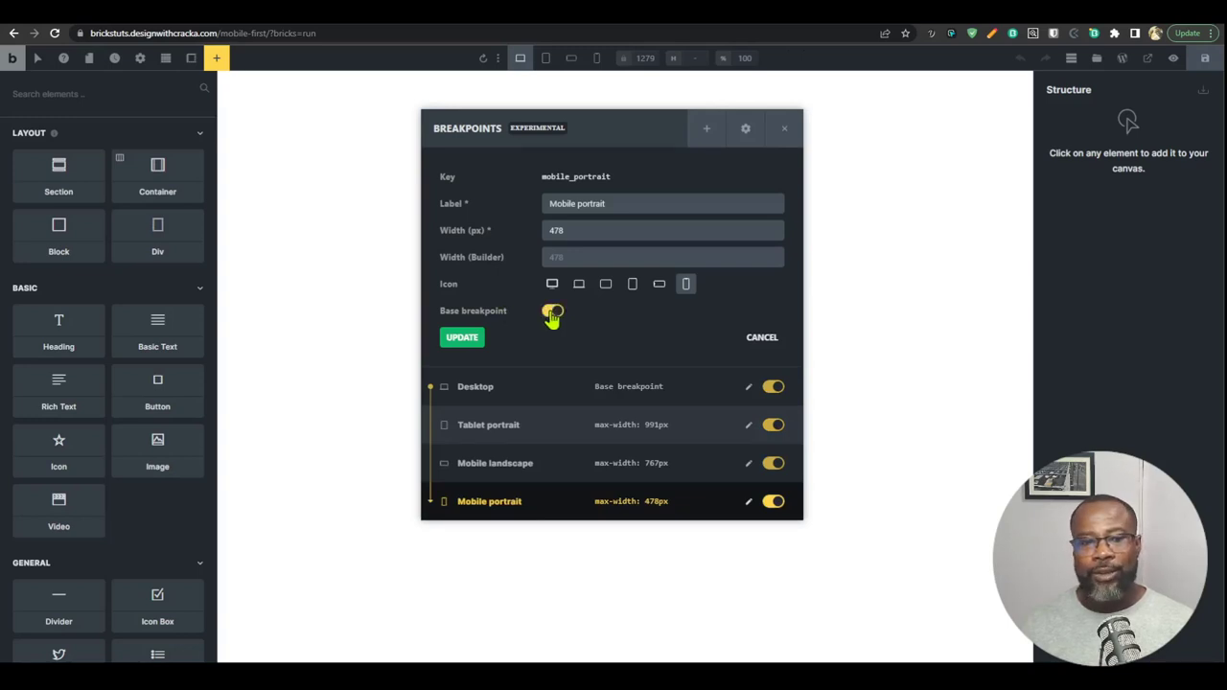
pyautogui.click(463, 341)
pyautogui.click(792, 138)
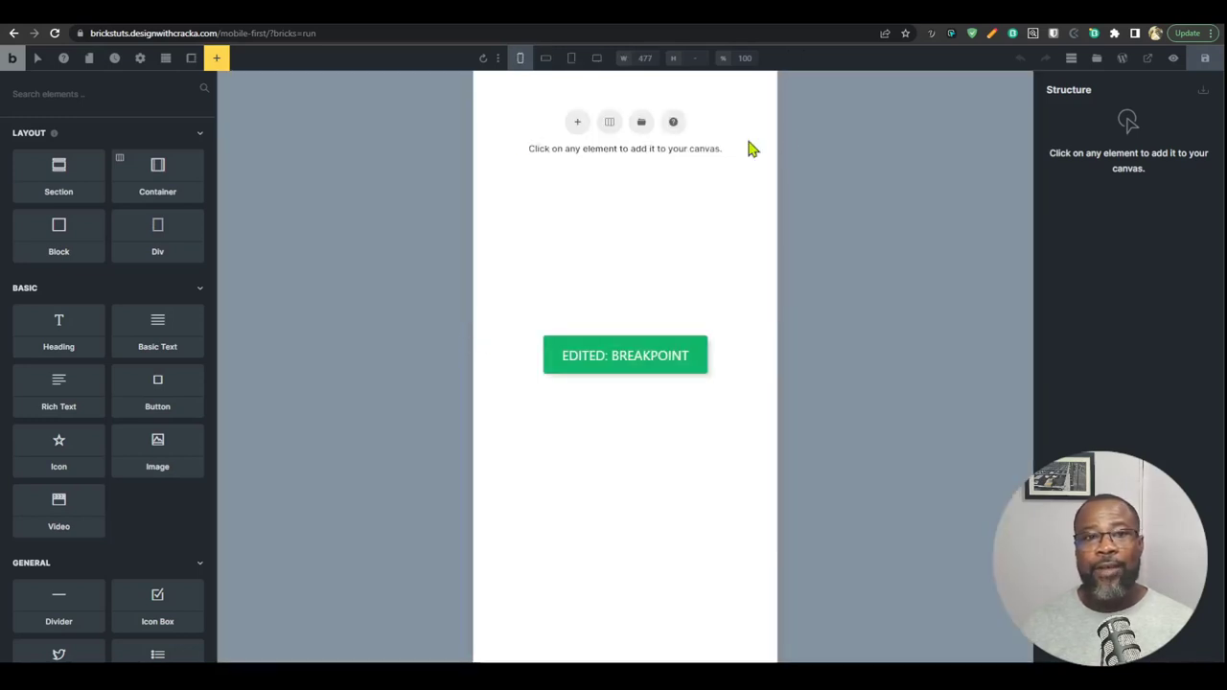
# Step: Add a section with a container to the page at mobile portrait width
pyautogui.click(546, 58)
pyautogui.click(571, 57)
pyautogui.click(596, 58)
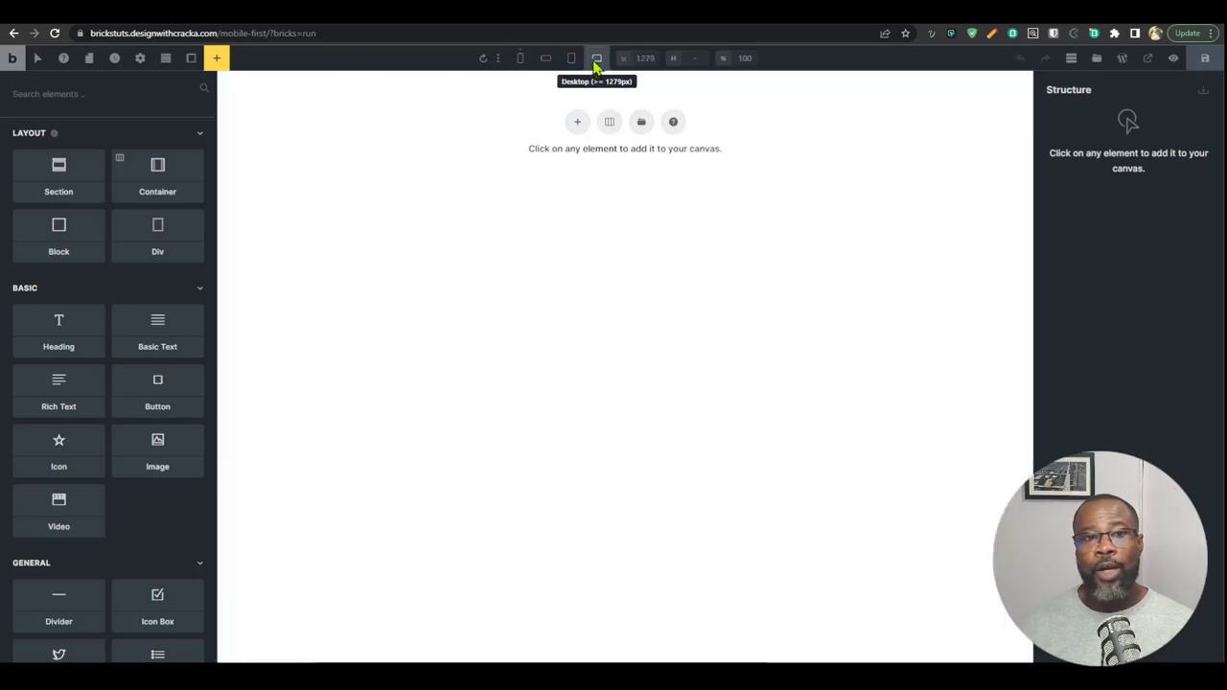
pyautogui.click(520, 58)
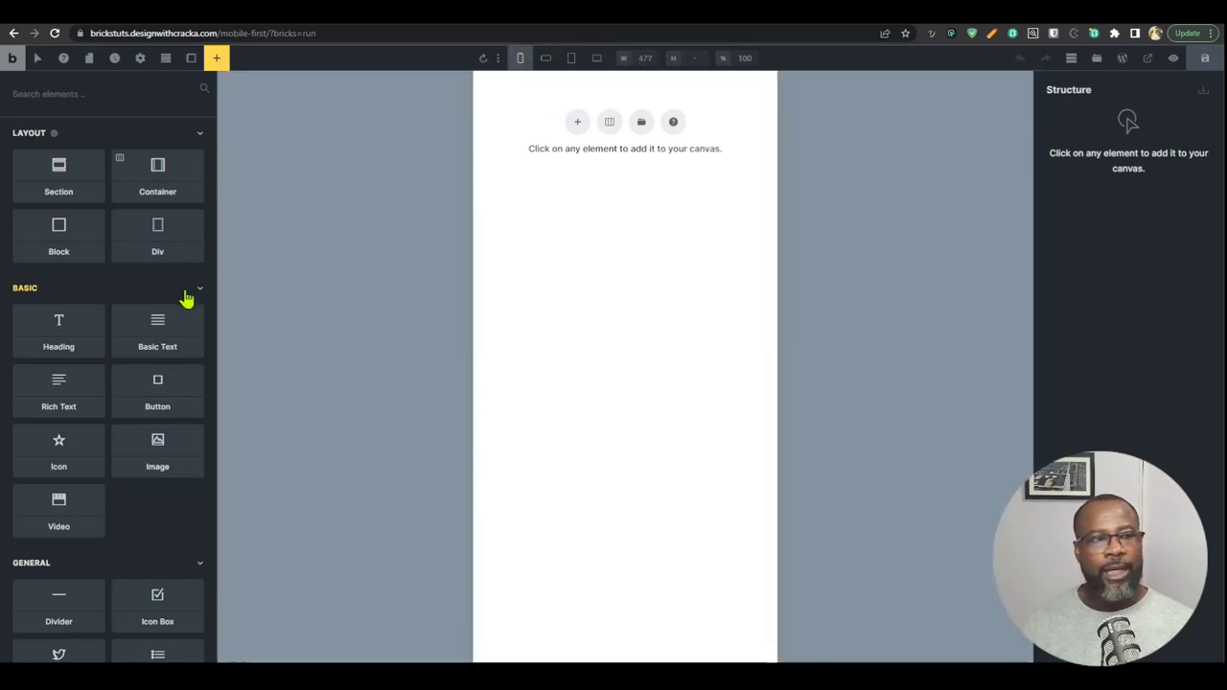
pyautogui.click(56, 182)
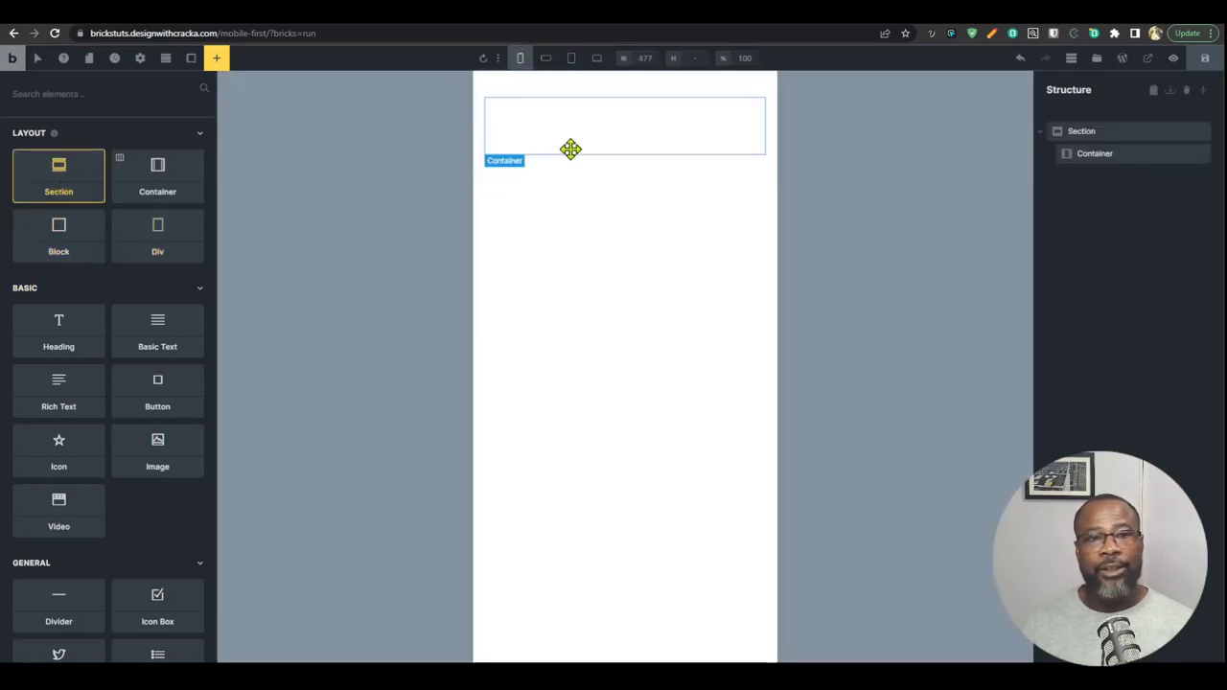
# Step: Give the container a purple background color at mobile portrait
pyautogui.click(566, 146)
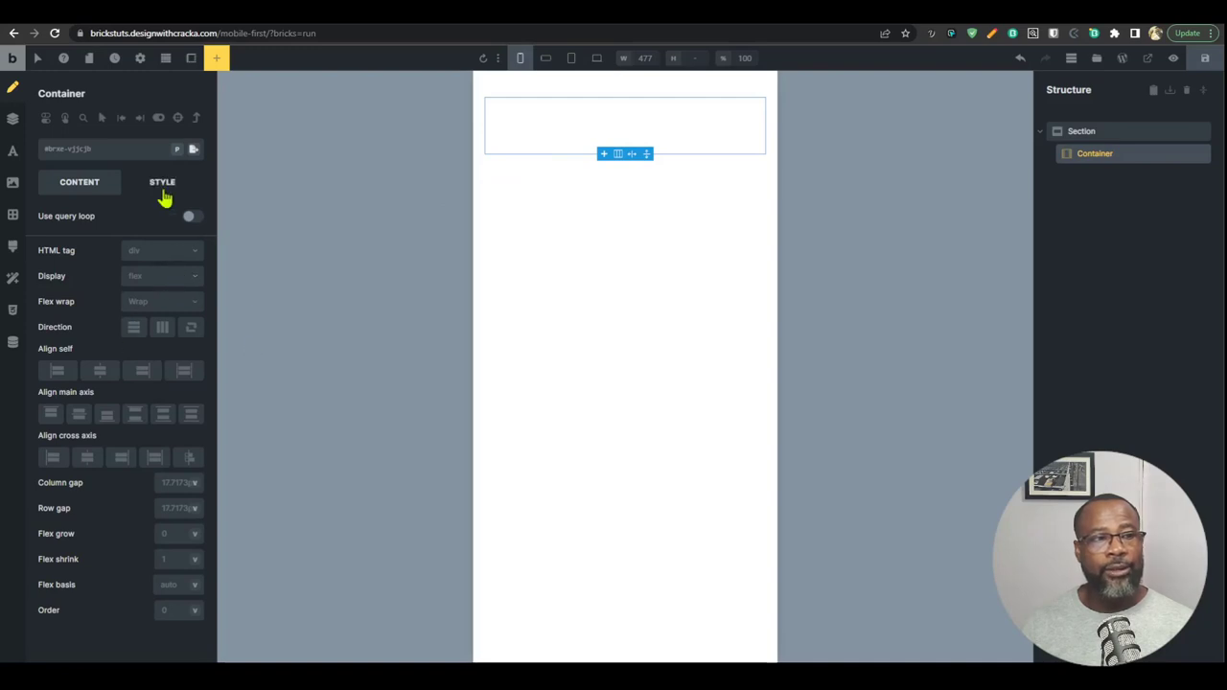
pyautogui.click(164, 195)
pyautogui.click(137, 284)
pyautogui.click(195, 317)
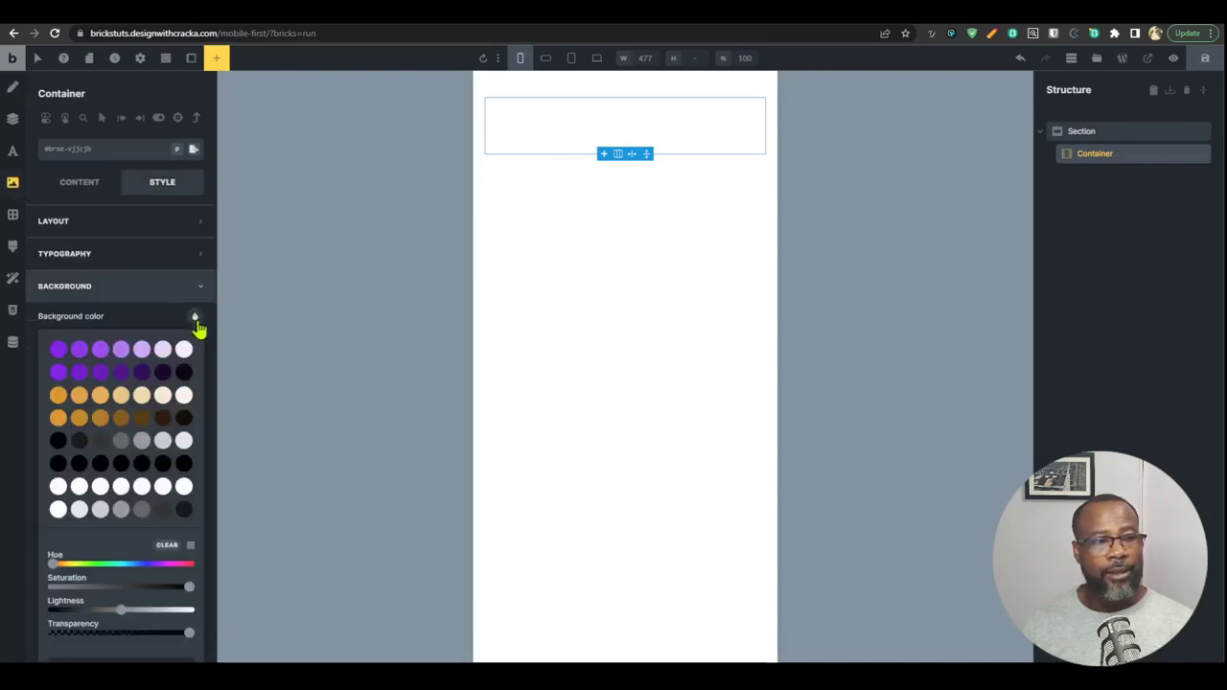
pyautogui.click(68, 363)
# Step: Set the container's background to orange on desktop and compare it with mobile
pyautogui.click(545, 58)
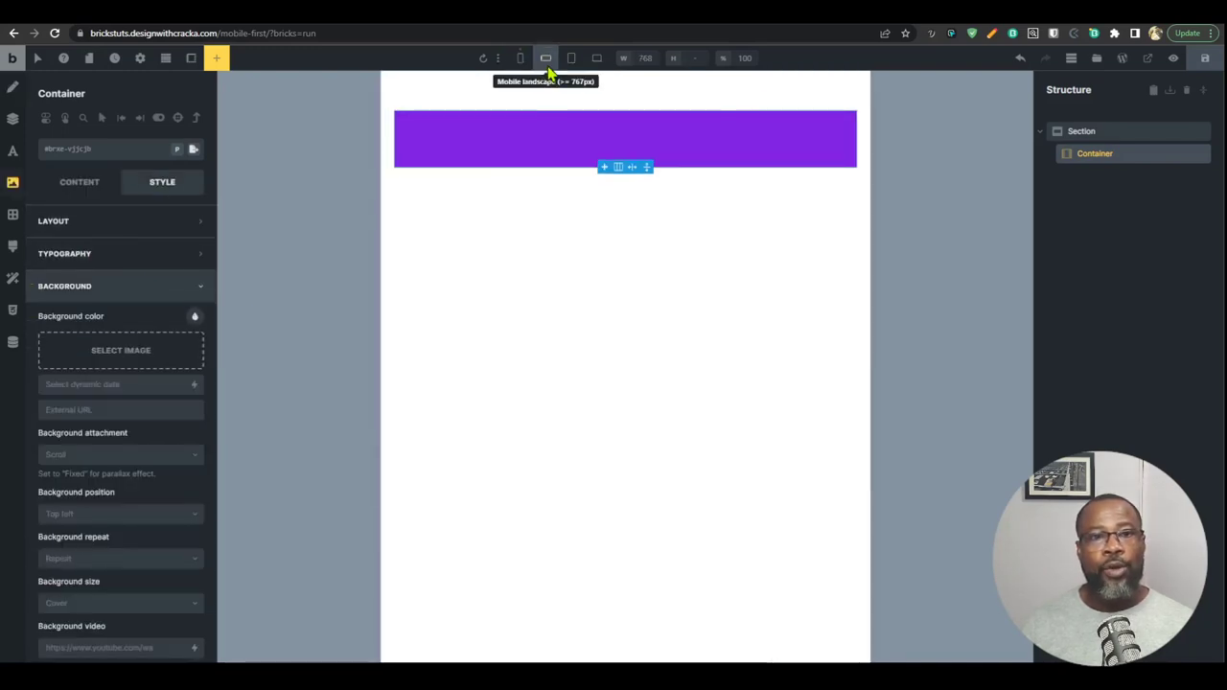
pyautogui.click(572, 58)
pyautogui.click(596, 58)
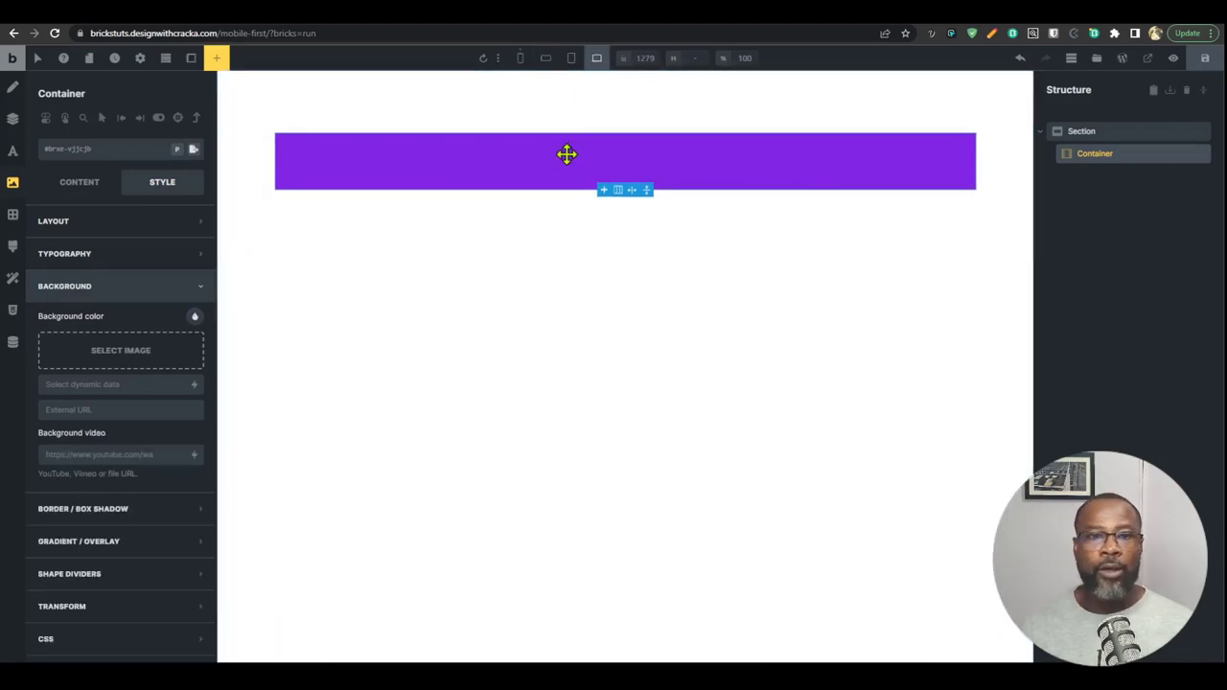
pyautogui.click(597, 58)
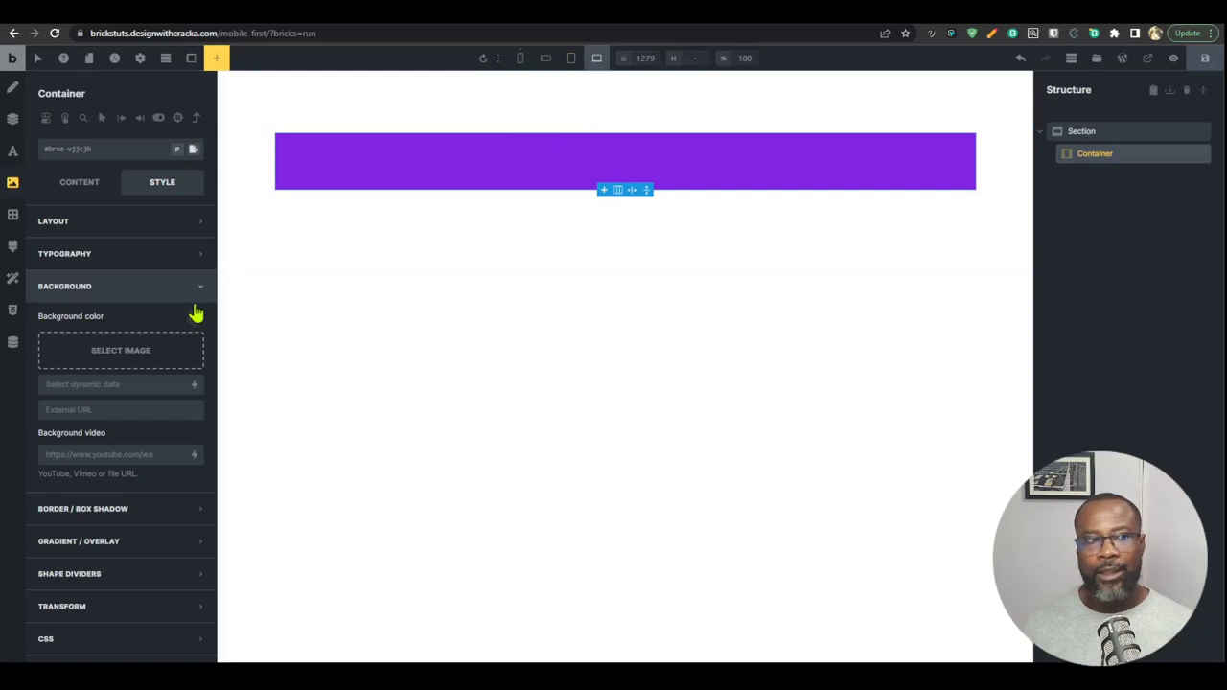
pyautogui.click(193, 316)
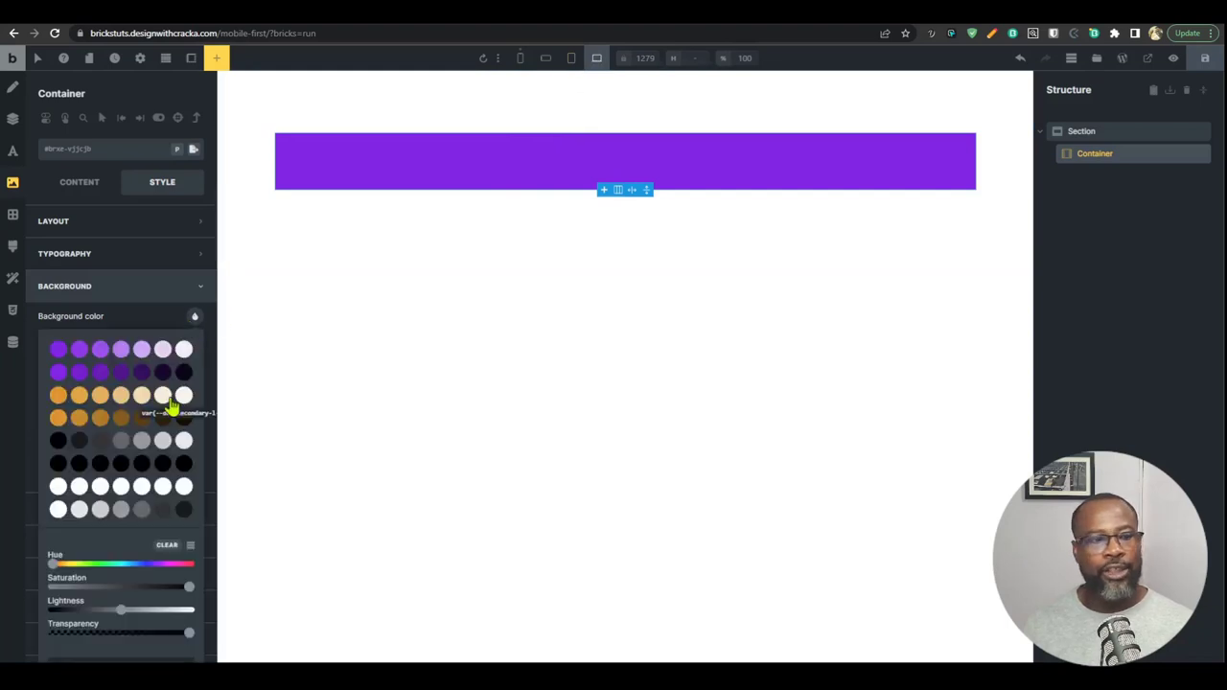
pyautogui.click(58, 396)
pyautogui.click(572, 59)
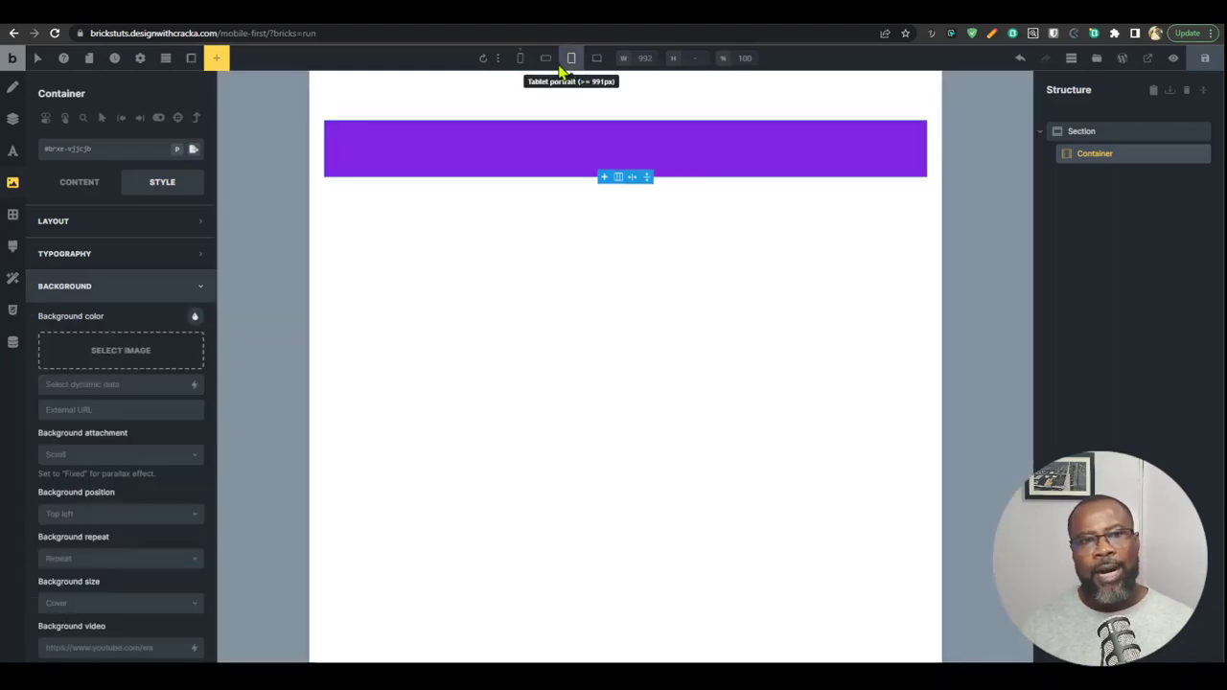
pyautogui.click(545, 58)
pyautogui.click(520, 59)
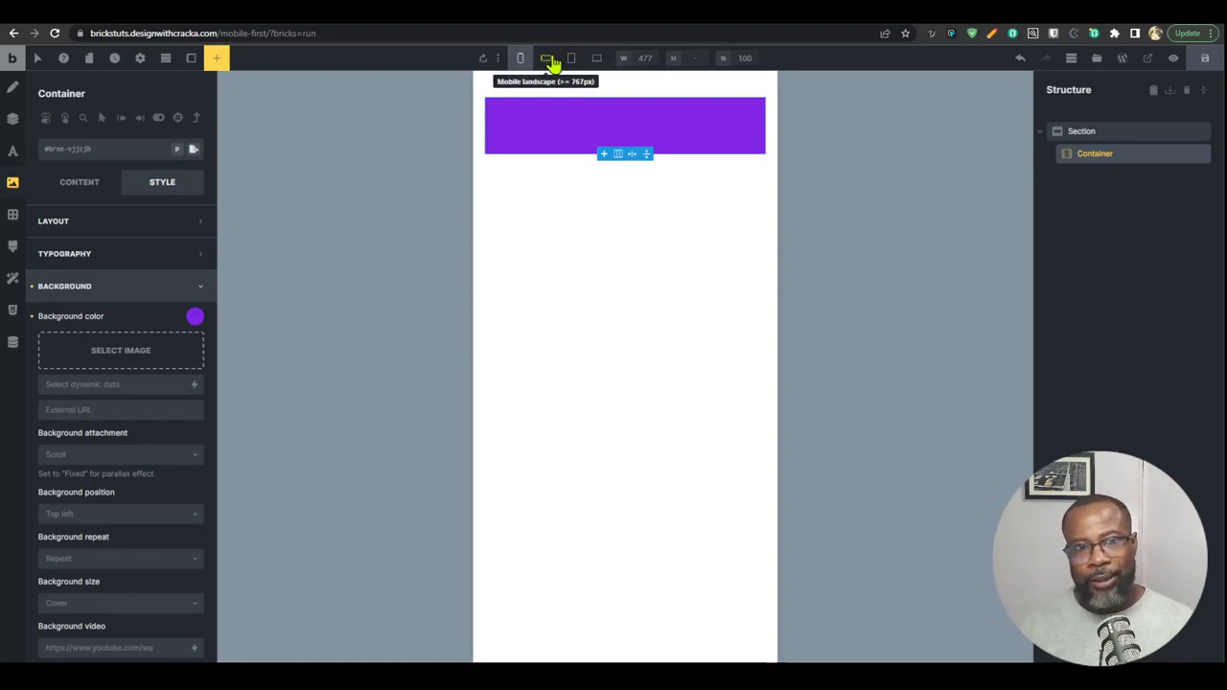
pyautogui.click(596, 57)
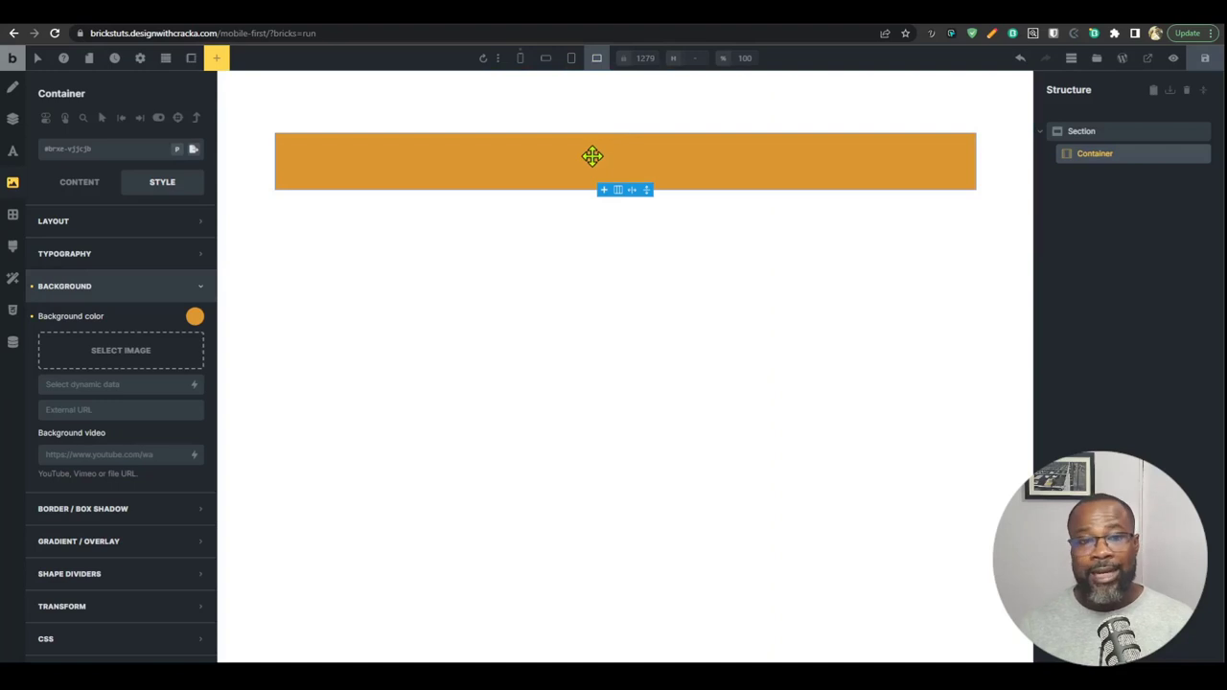
pyautogui.click(519, 59)
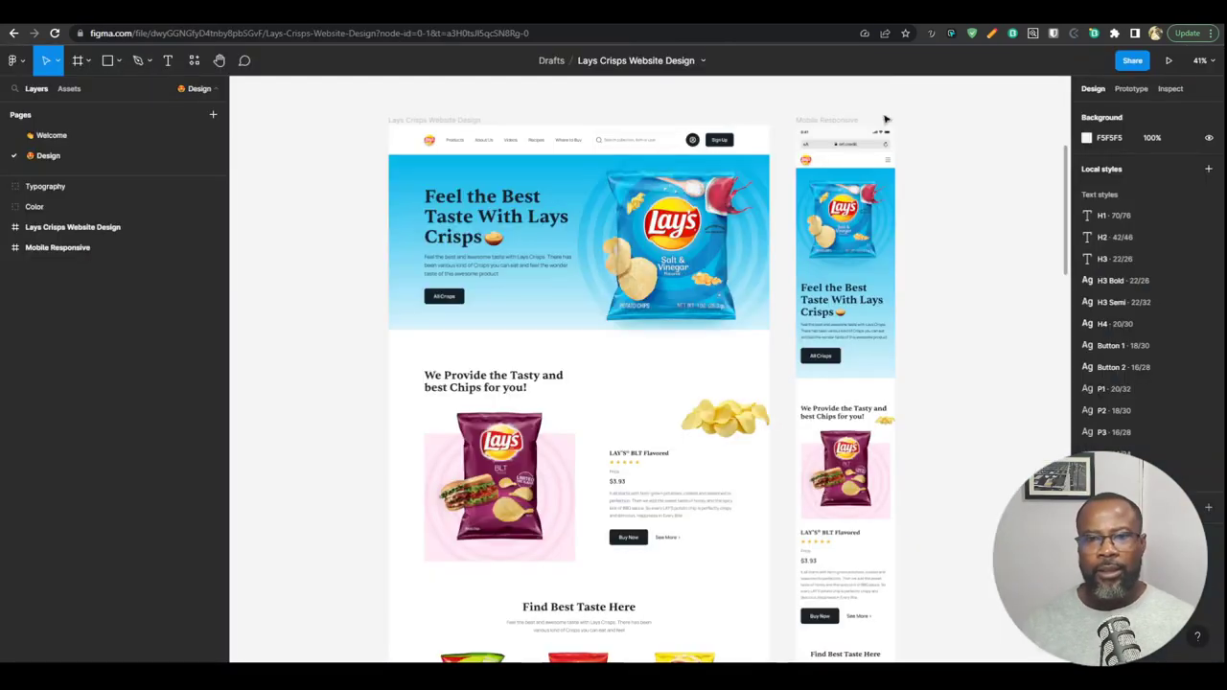
pyautogui.scroll(5, 822, 235)
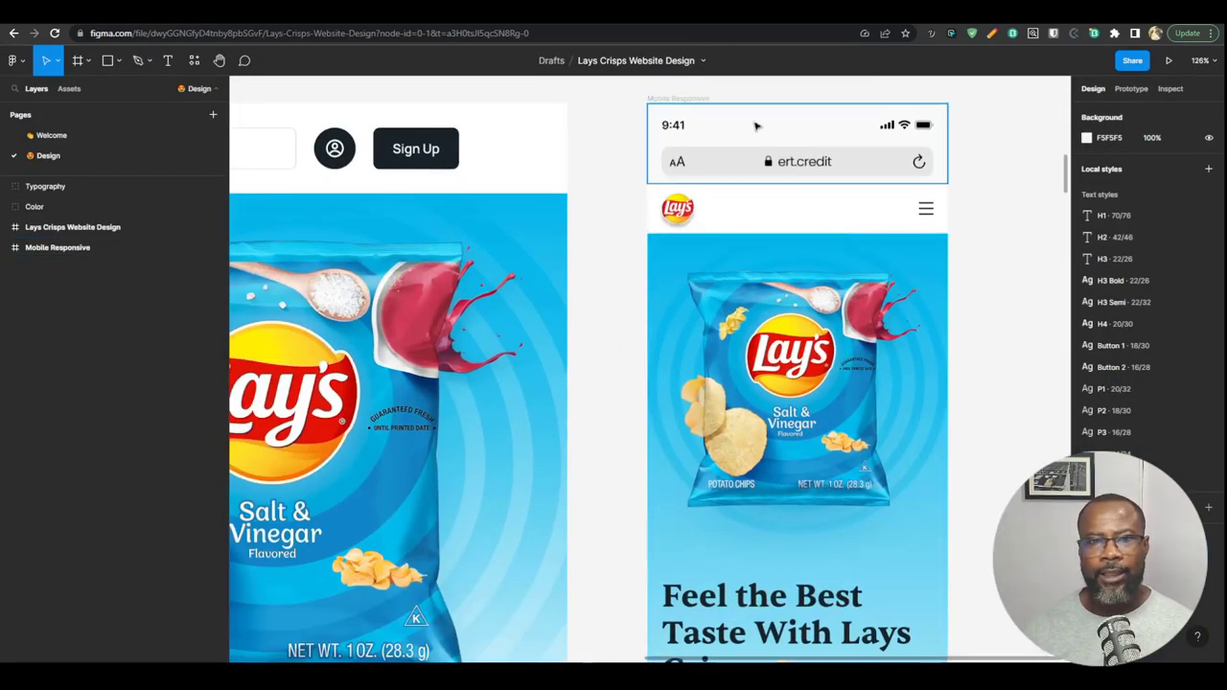
pyautogui.click(775, 123)
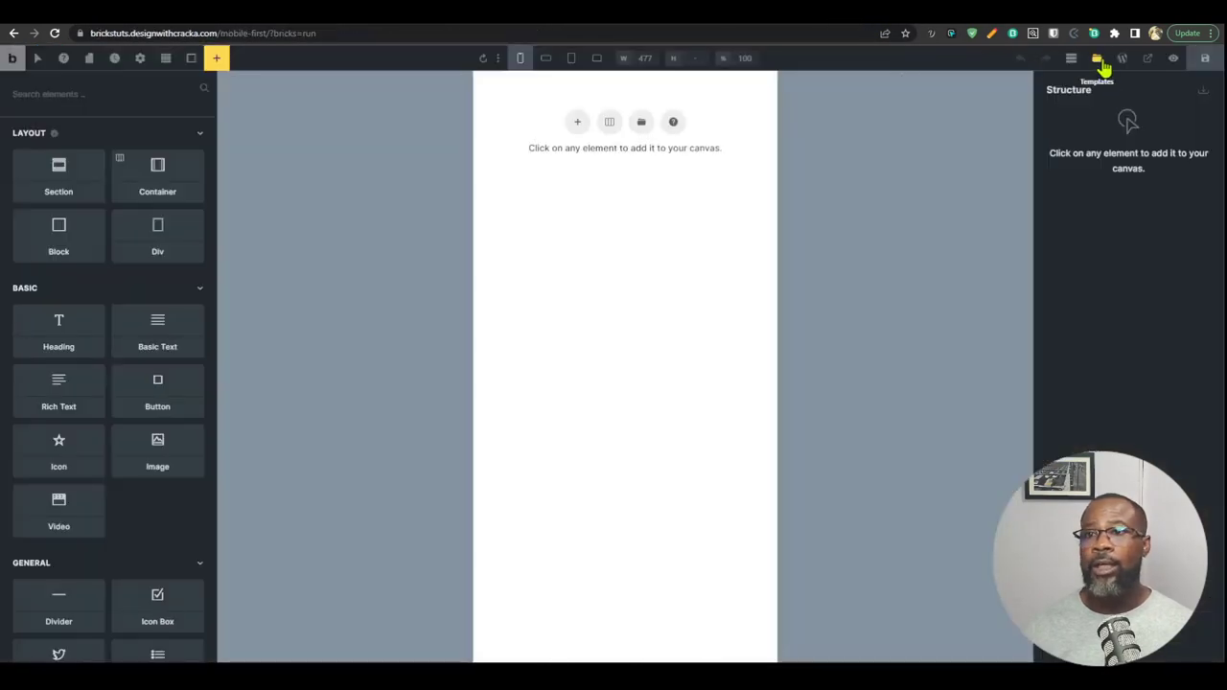
# Step: Create a Header template titled 'Mobile first header' and open it for editing
pyautogui.click(1102, 62)
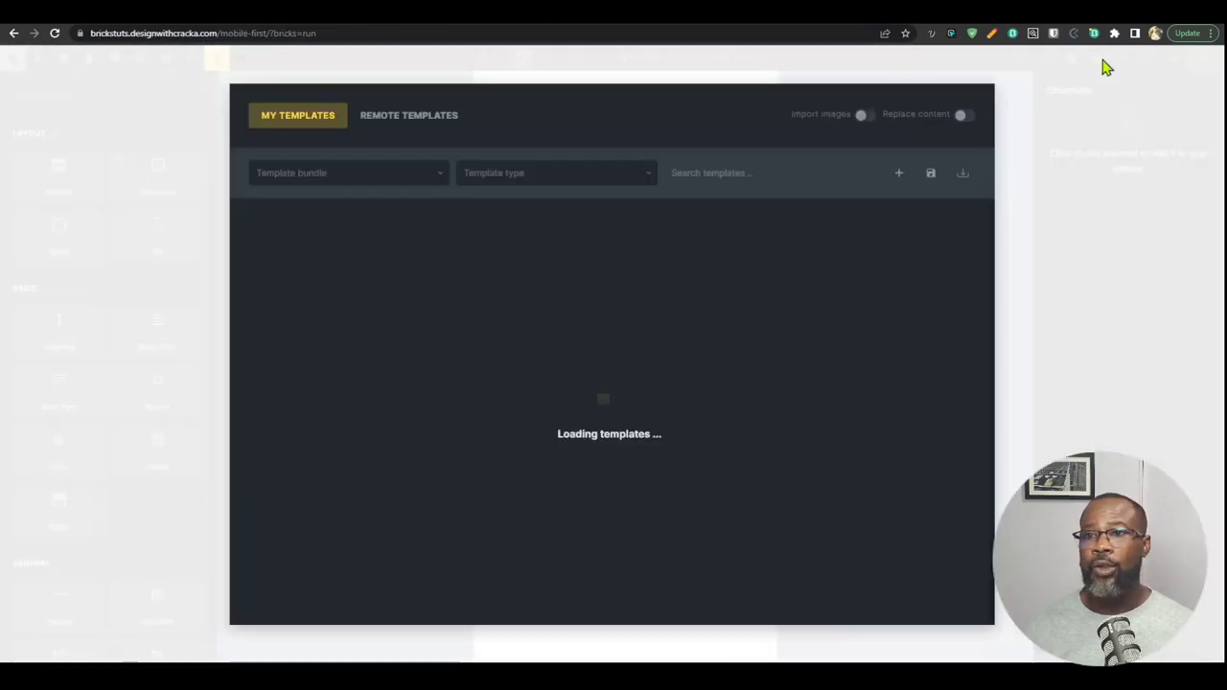
pyautogui.click(901, 183)
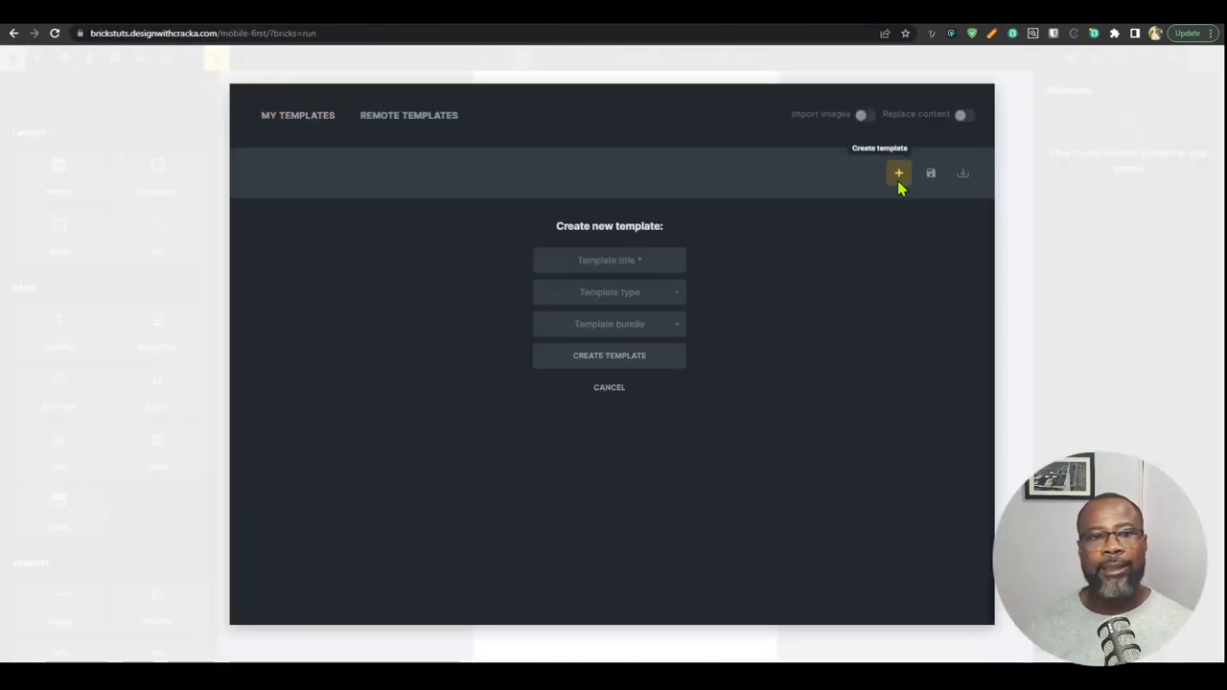
pyautogui.click(642, 262)
pyautogui.write('Mobile fir')
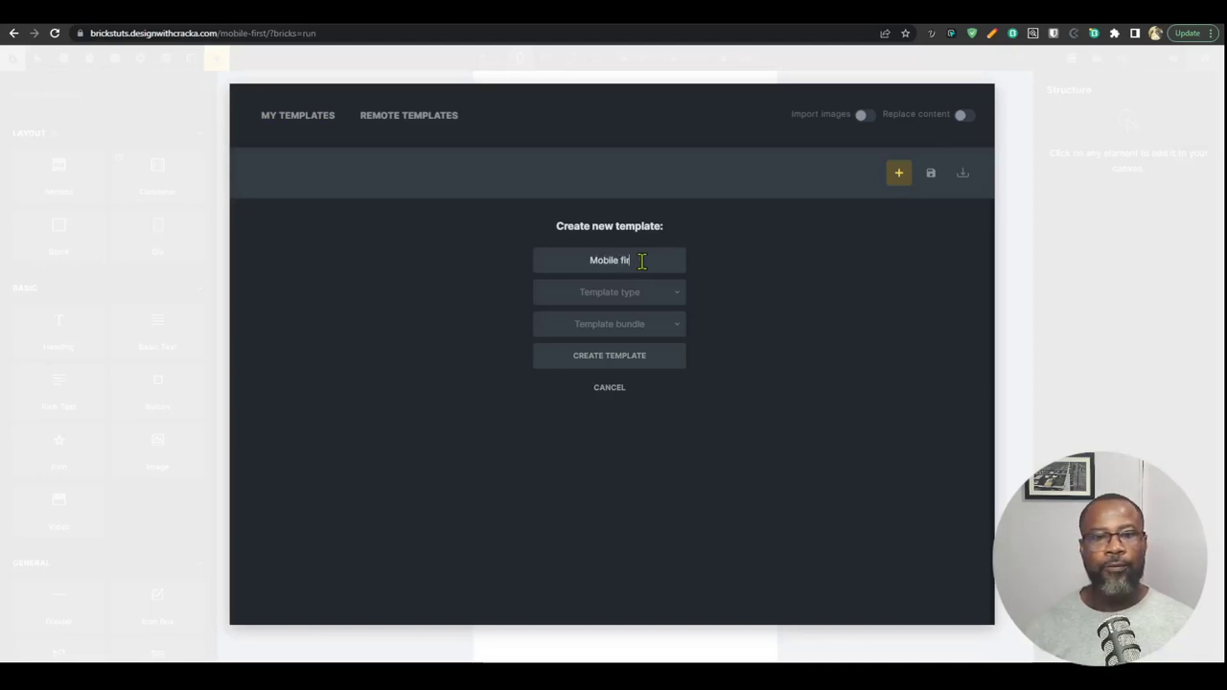
pyautogui.write('st header')
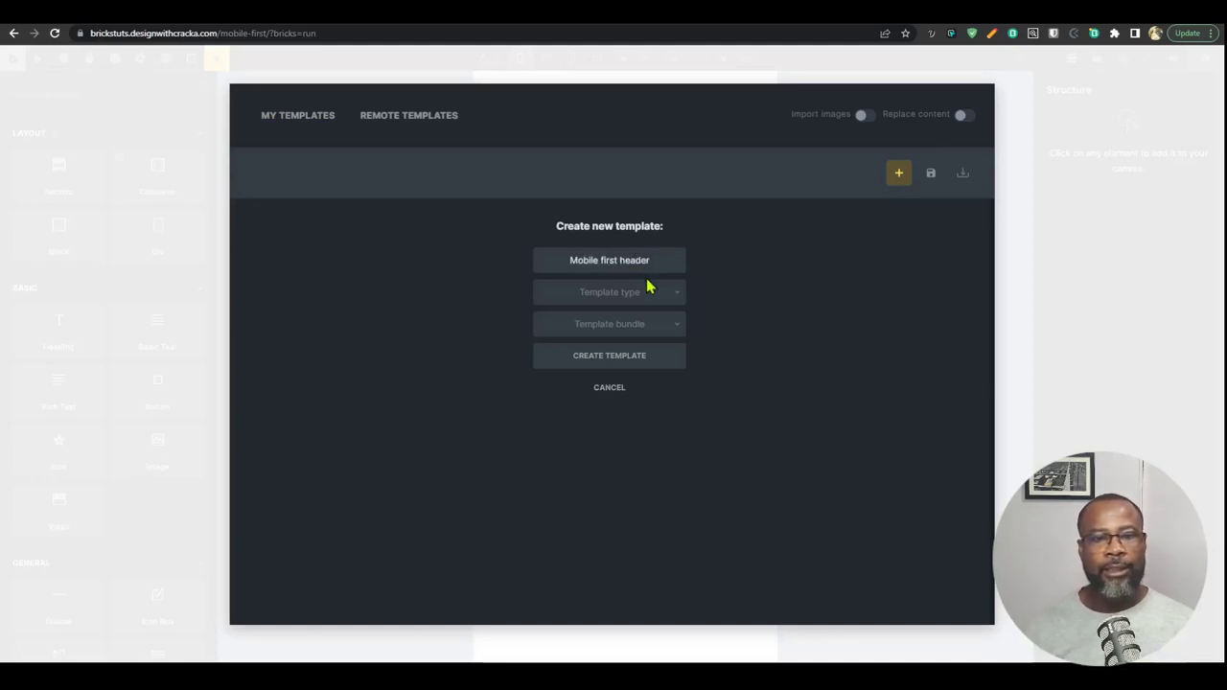
pyautogui.click(647, 290)
pyautogui.click(642, 322)
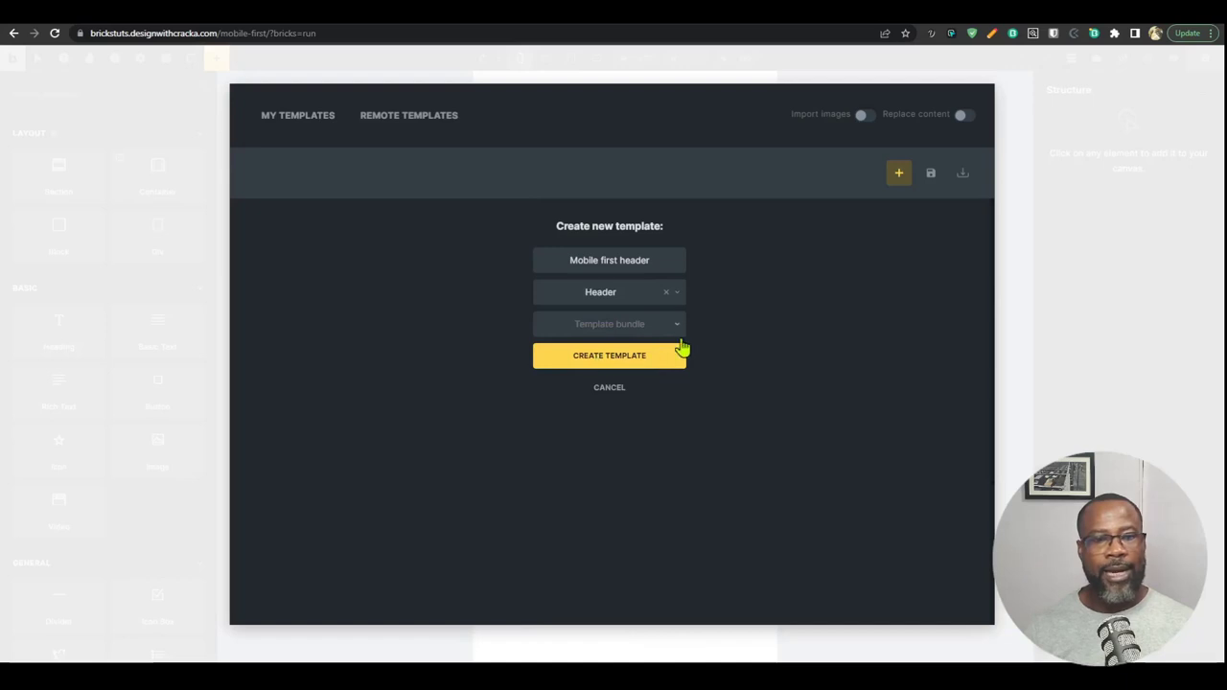
pyautogui.click(627, 361)
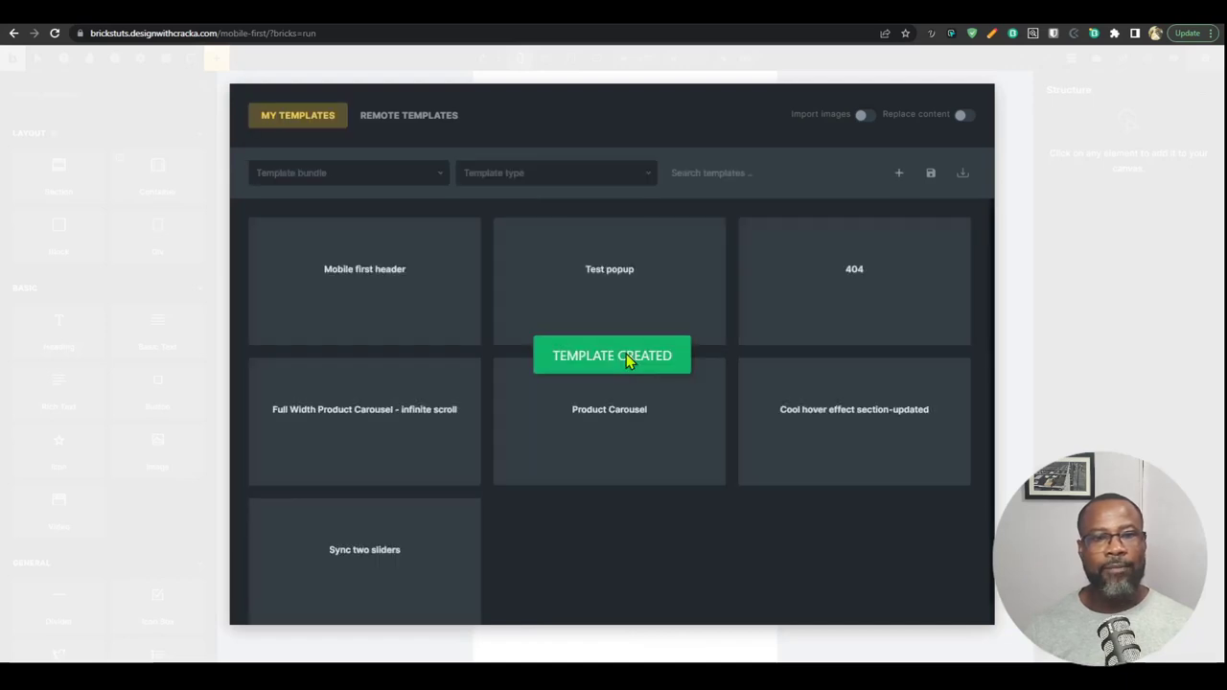
pyautogui.click(431, 234)
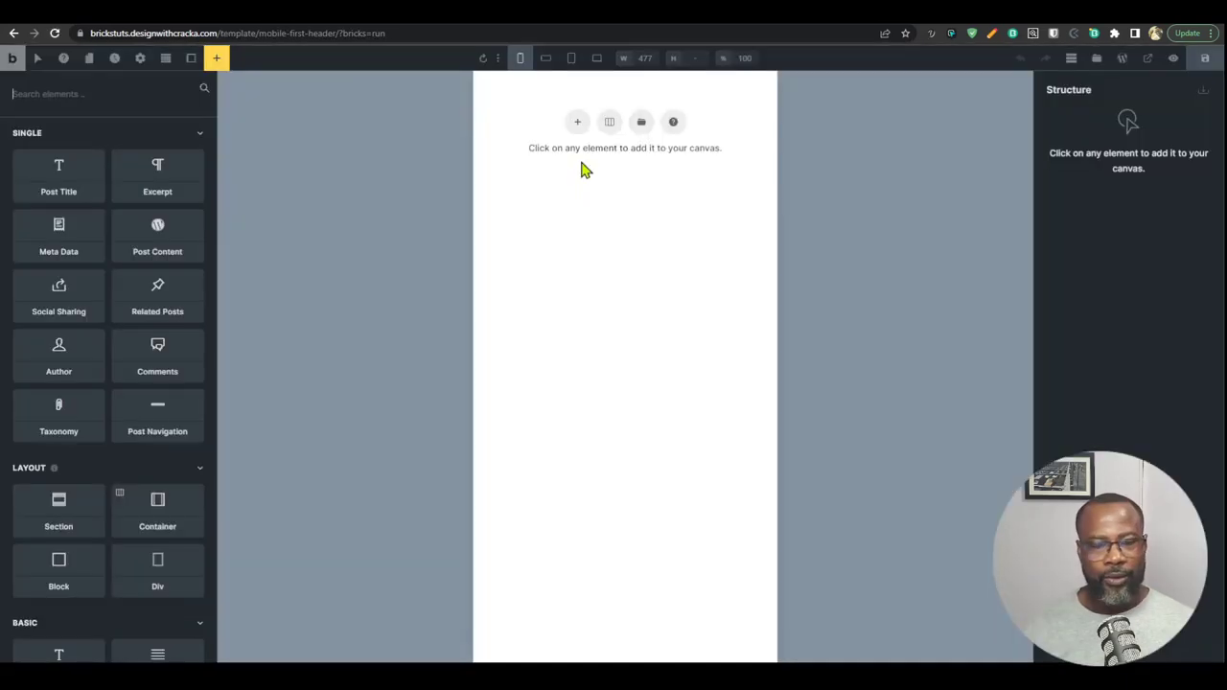
# Step: Add a section with a container to the header template
pyautogui.click(581, 122)
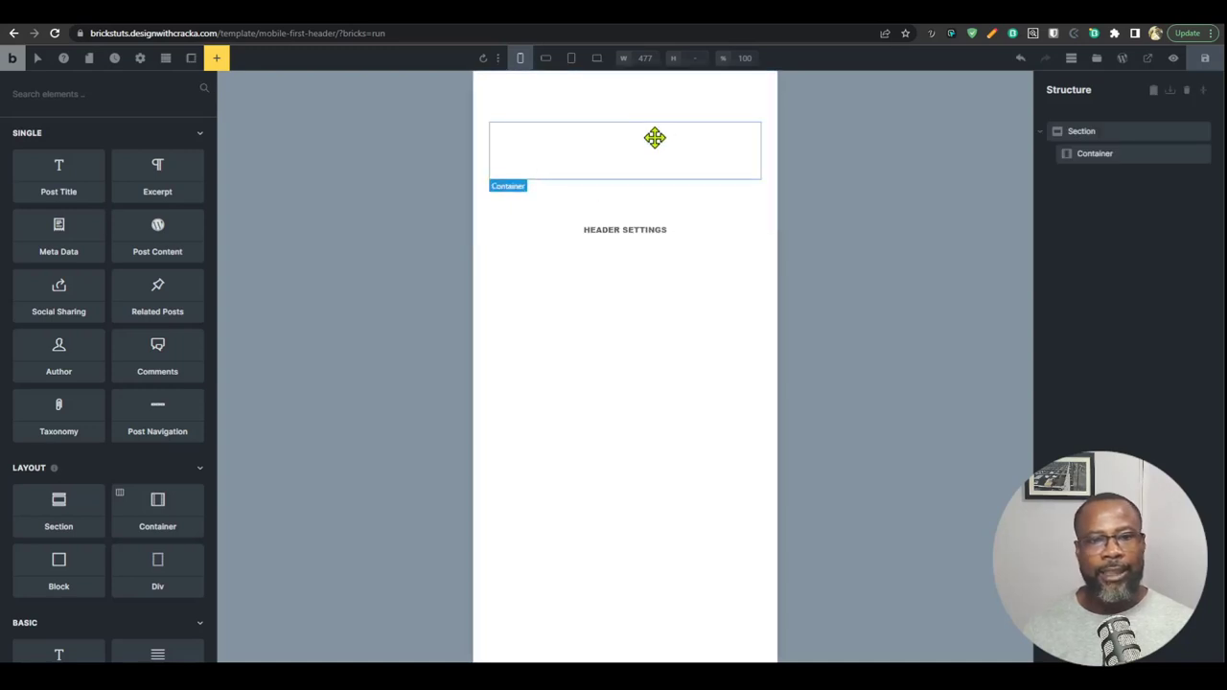
pyautogui.click(691, 204)
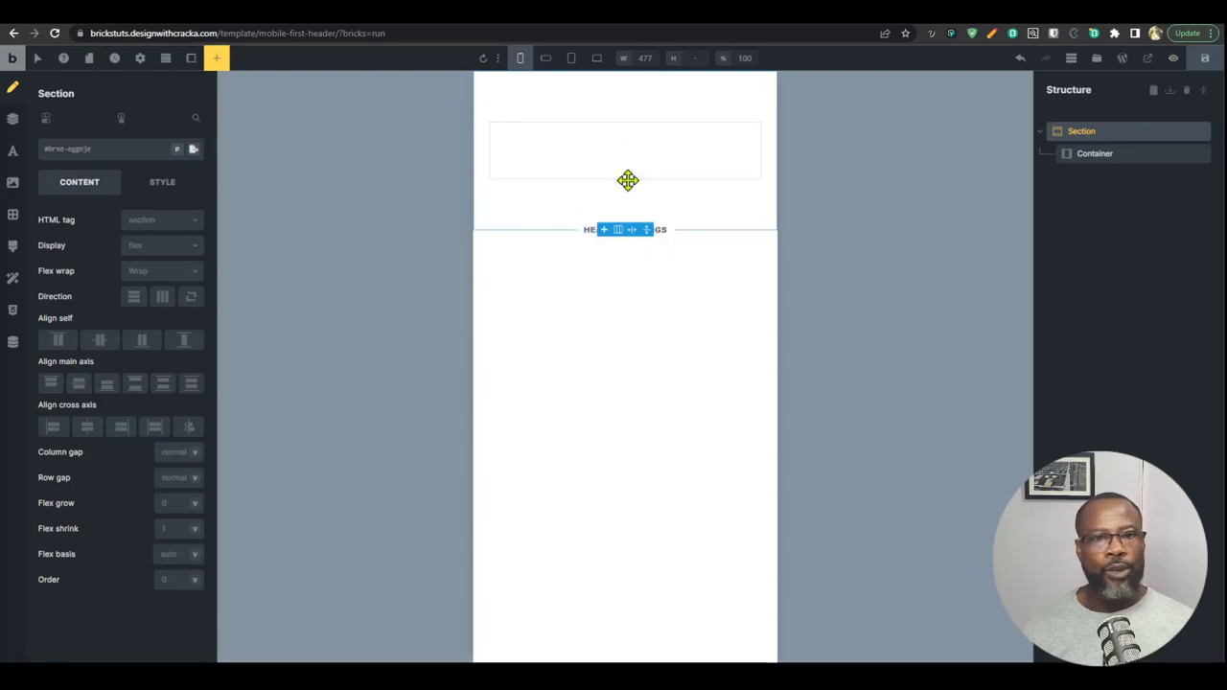
pyautogui.click(144, 63)
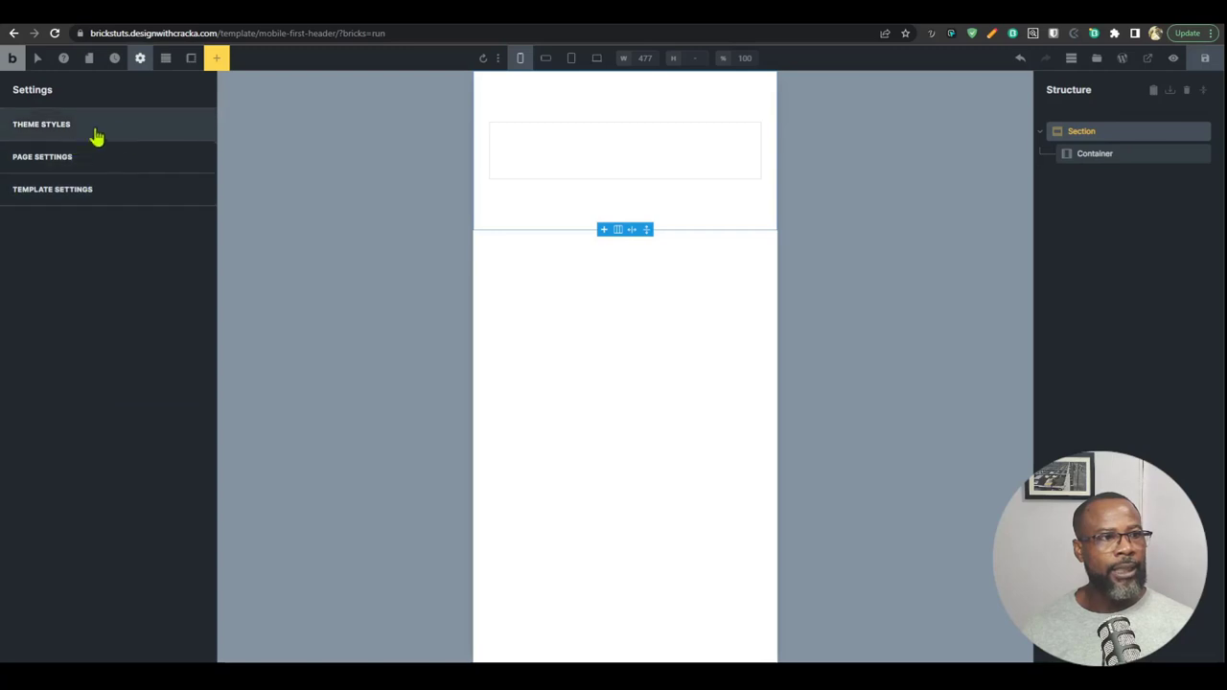
pyautogui.click(111, 191)
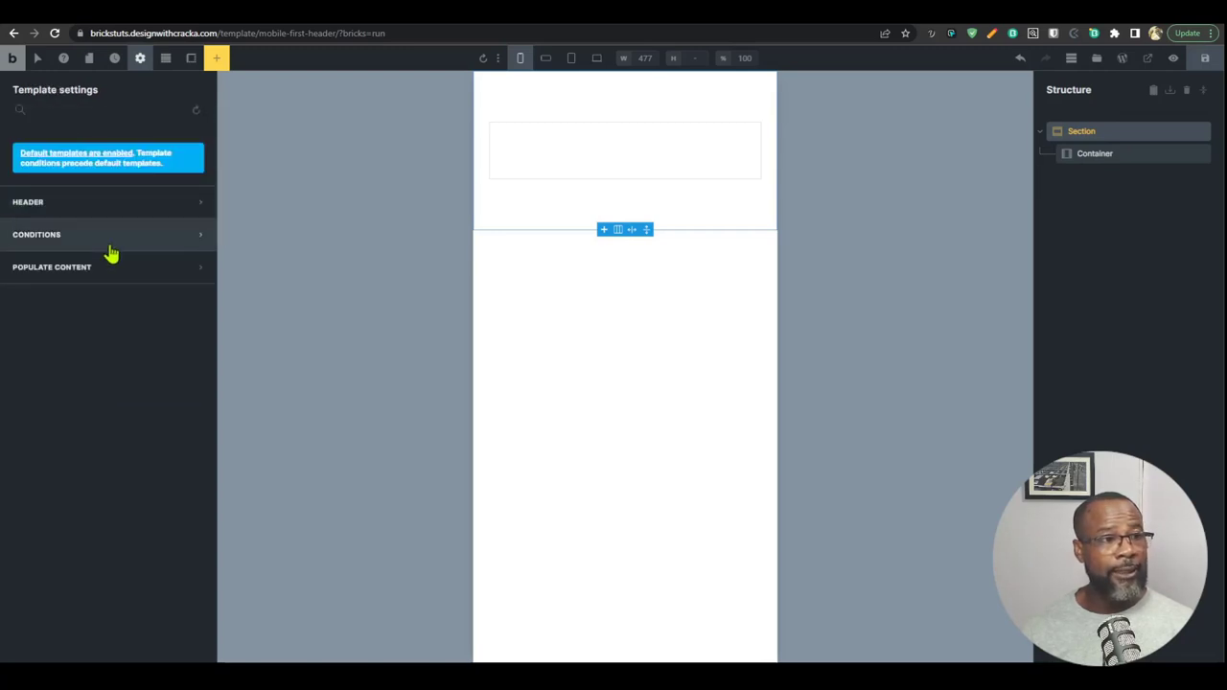
# Step: Add an Individual display condition targeting the Mobile first page
pyautogui.click(109, 201)
pyautogui.click(143, 329)
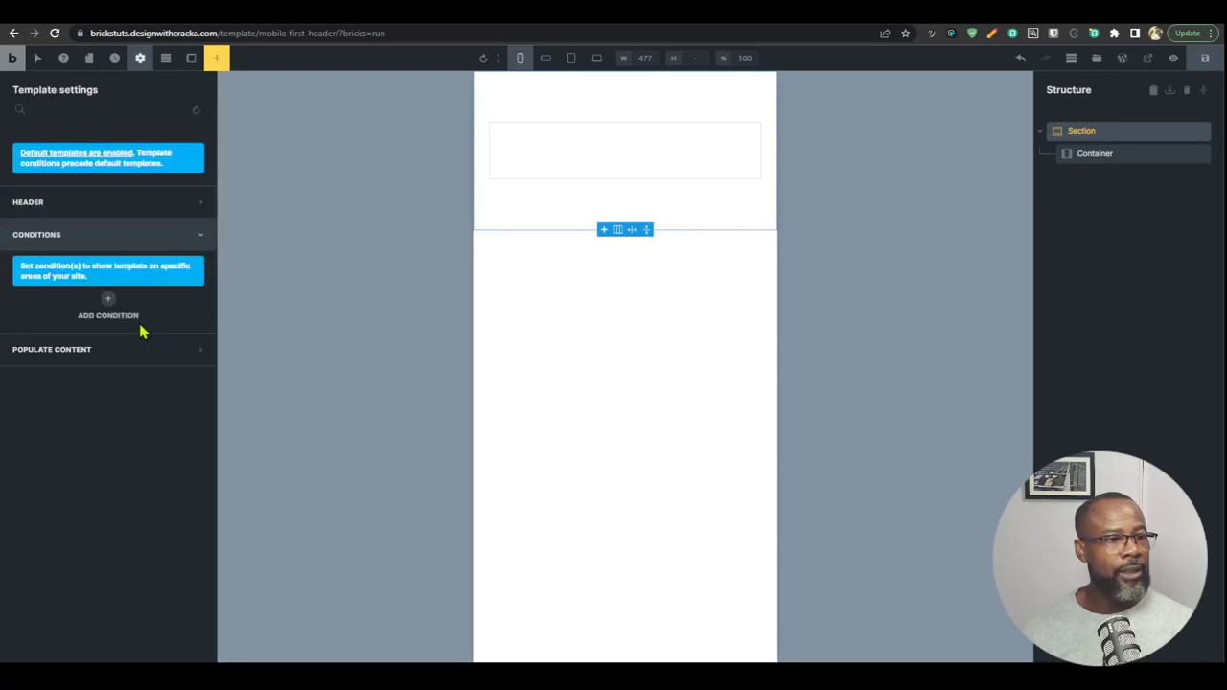
pyautogui.click(108, 305)
pyautogui.click(120, 333)
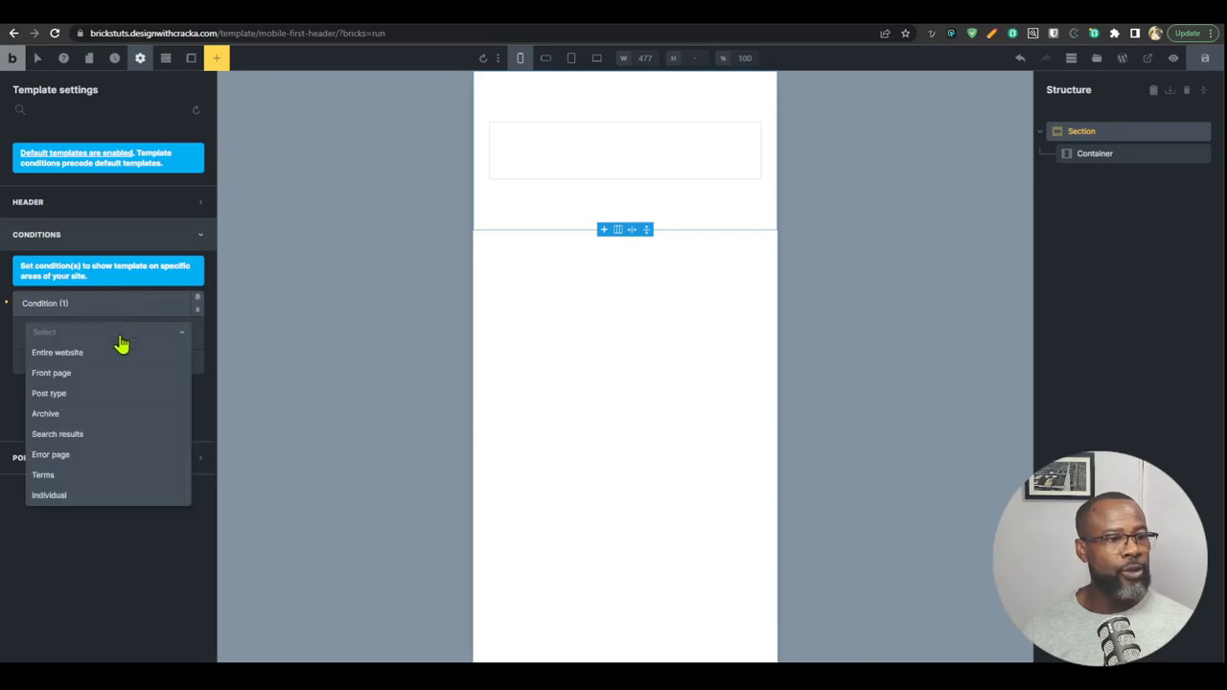
pyautogui.click(73, 496)
pyautogui.click(104, 383)
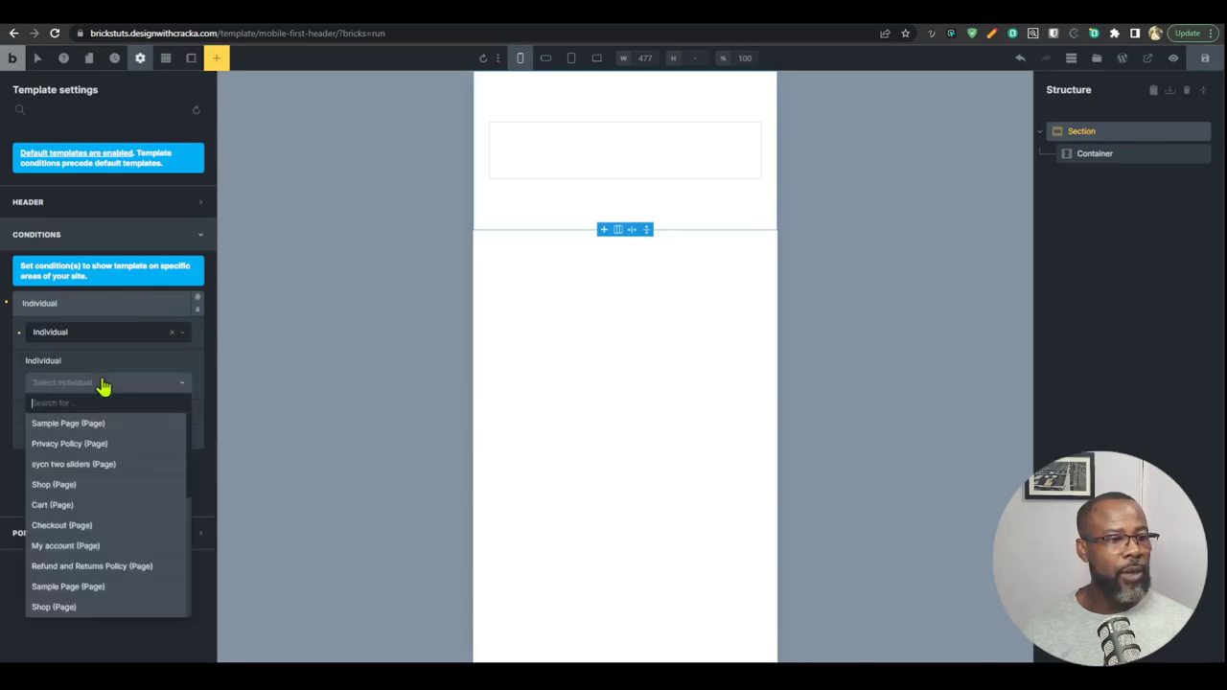
pyautogui.scroll(-3, 100, 518)
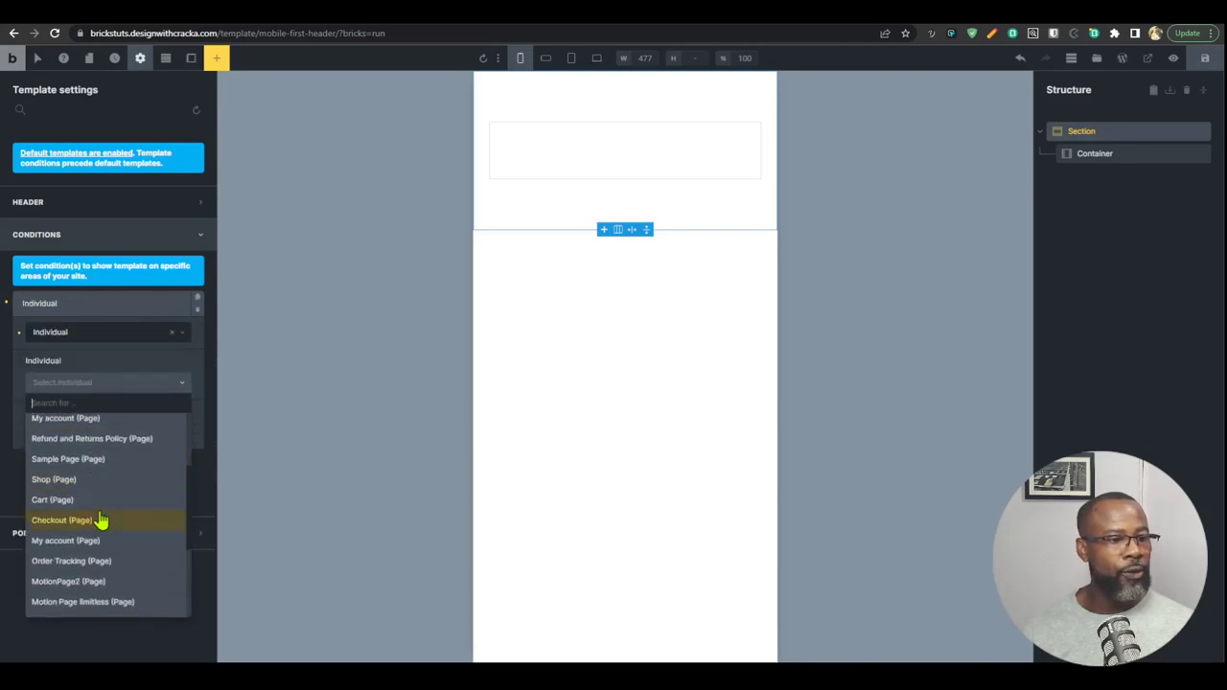
pyautogui.write('mob')
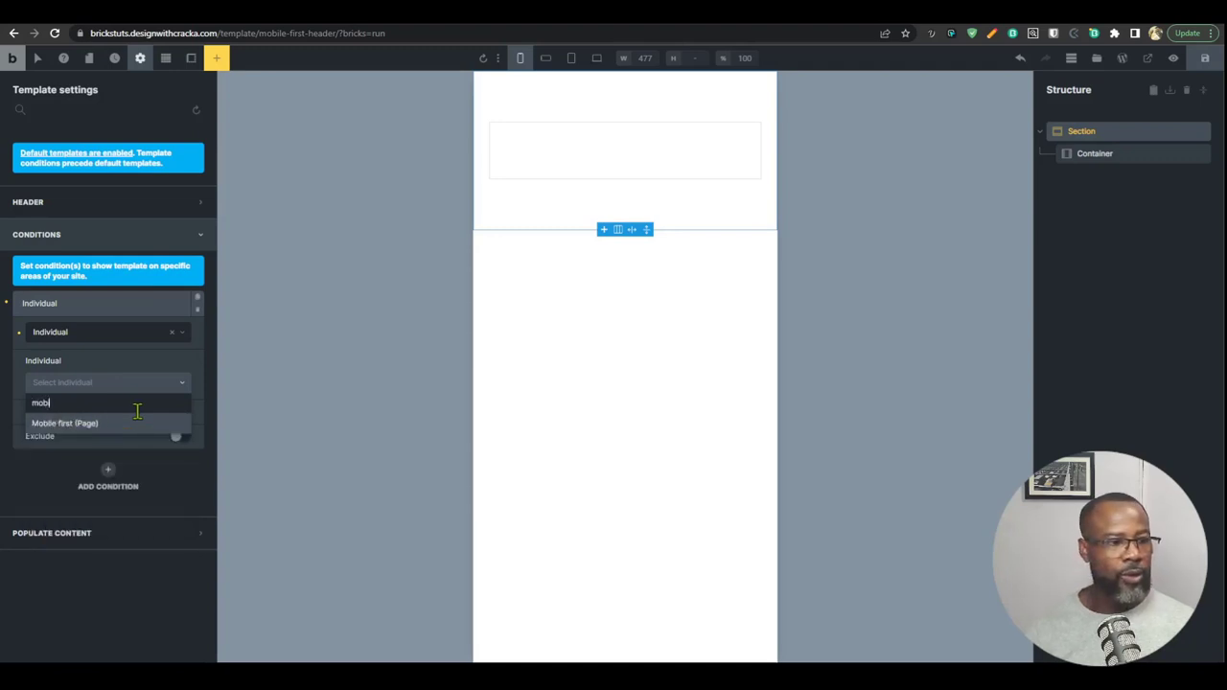
pyautogui.click(61, 423)
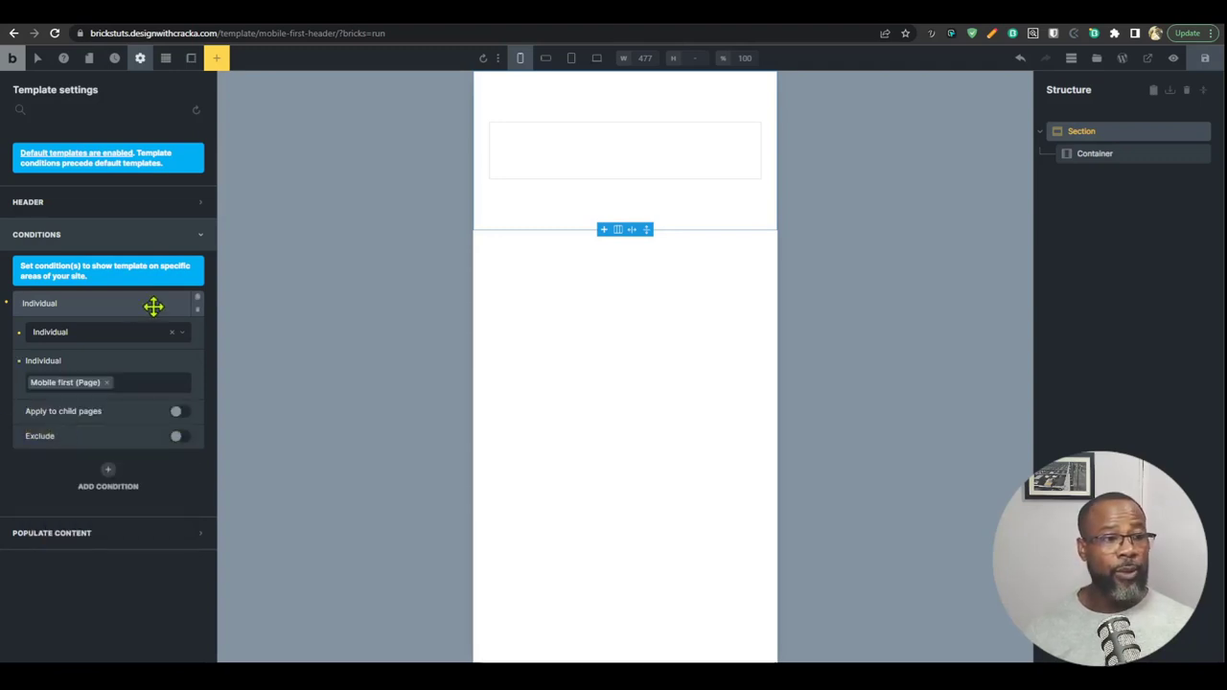
pyautogui.click(737, 204)
# Step: Review the section's layout options and the Theme Styles section defaults
pyautogui.click(158, 184)
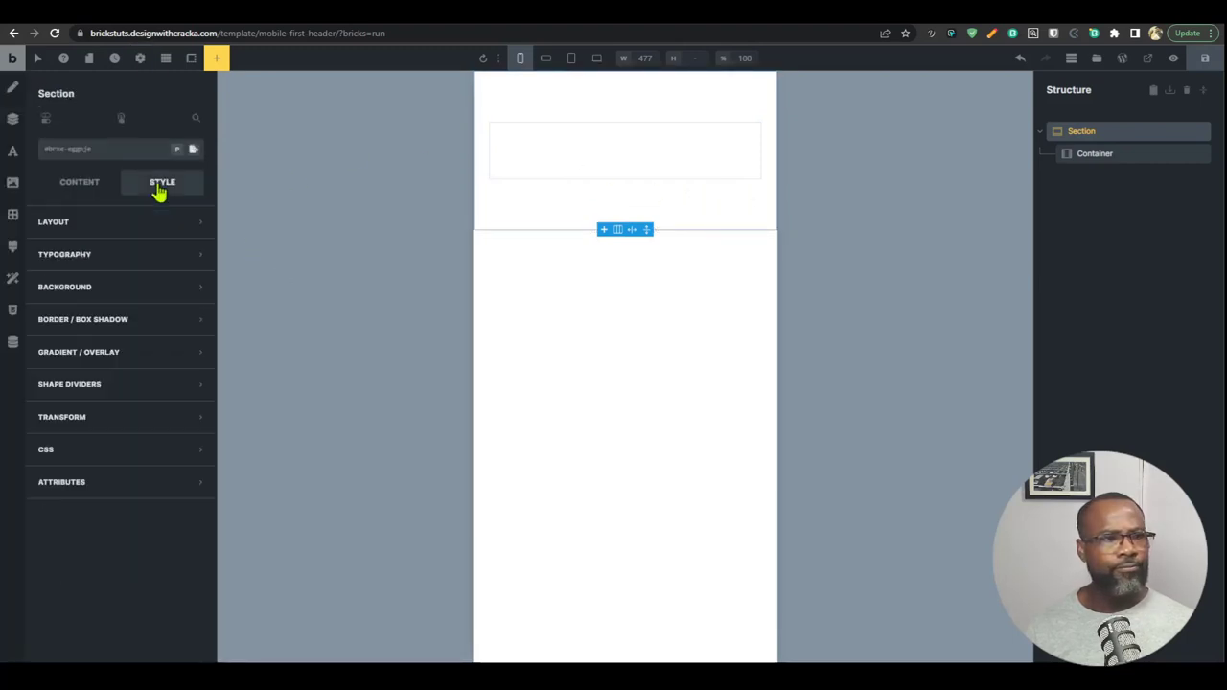
pyautogui.click(116, 223)
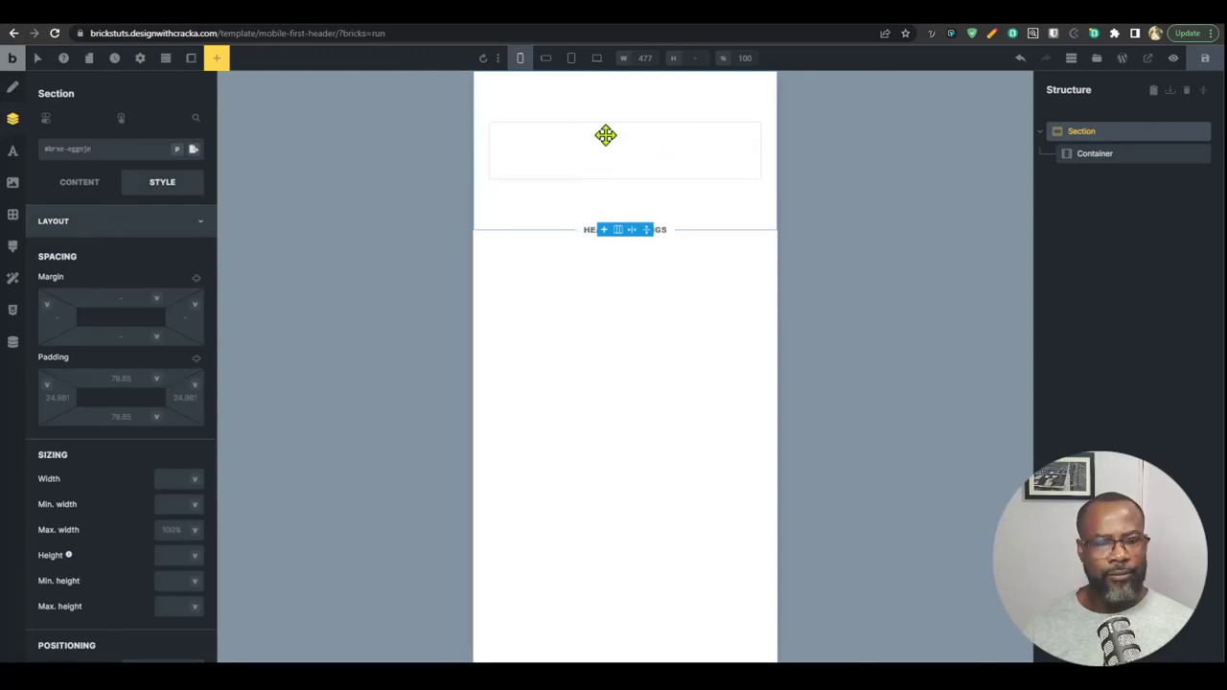
pyautogui.click(140, 57)
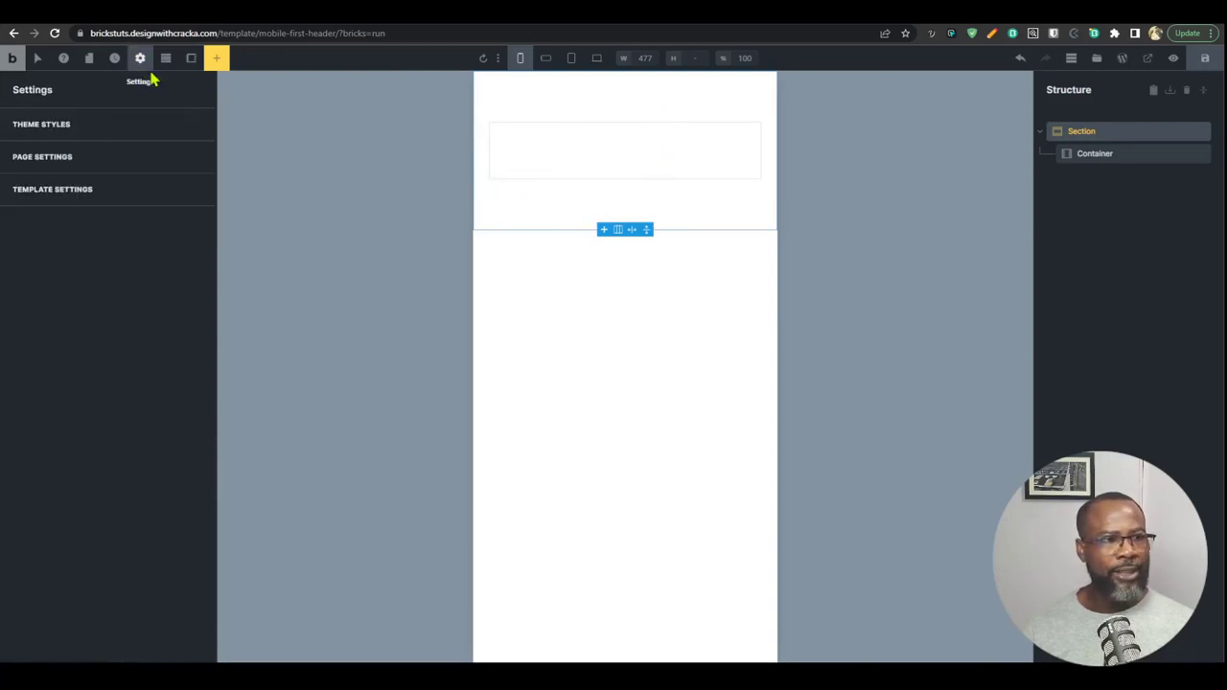
pyautogui.click(123, 125)
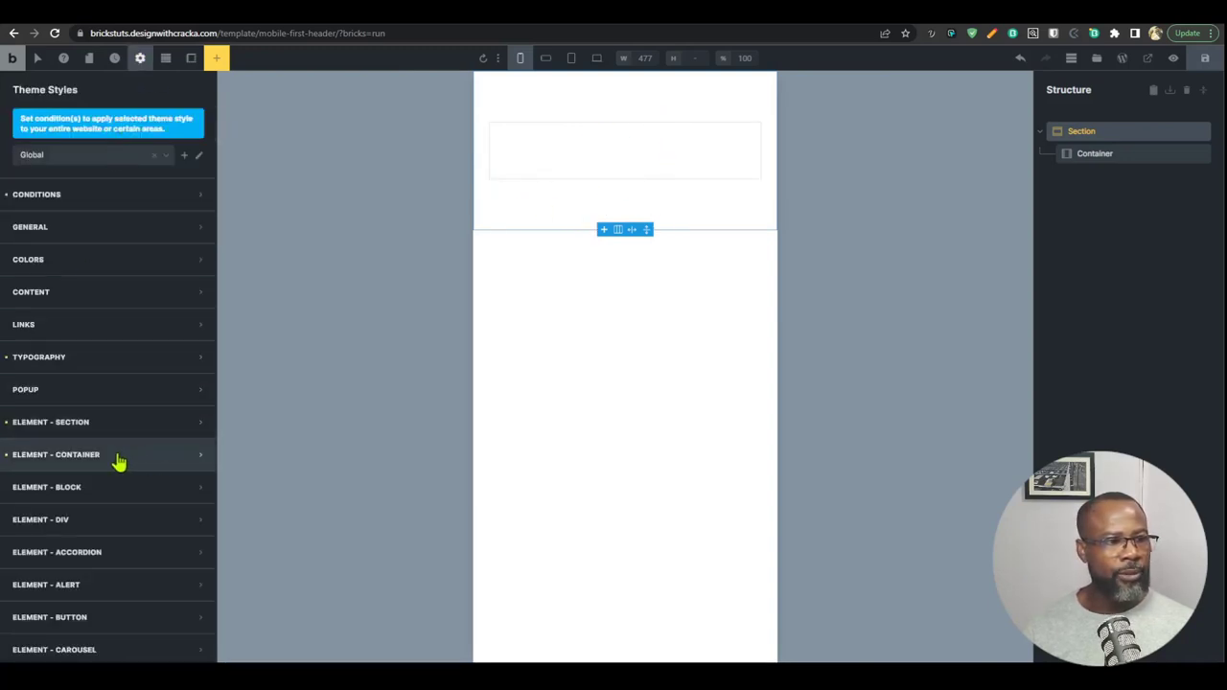
pyautogui.click(182, 422)
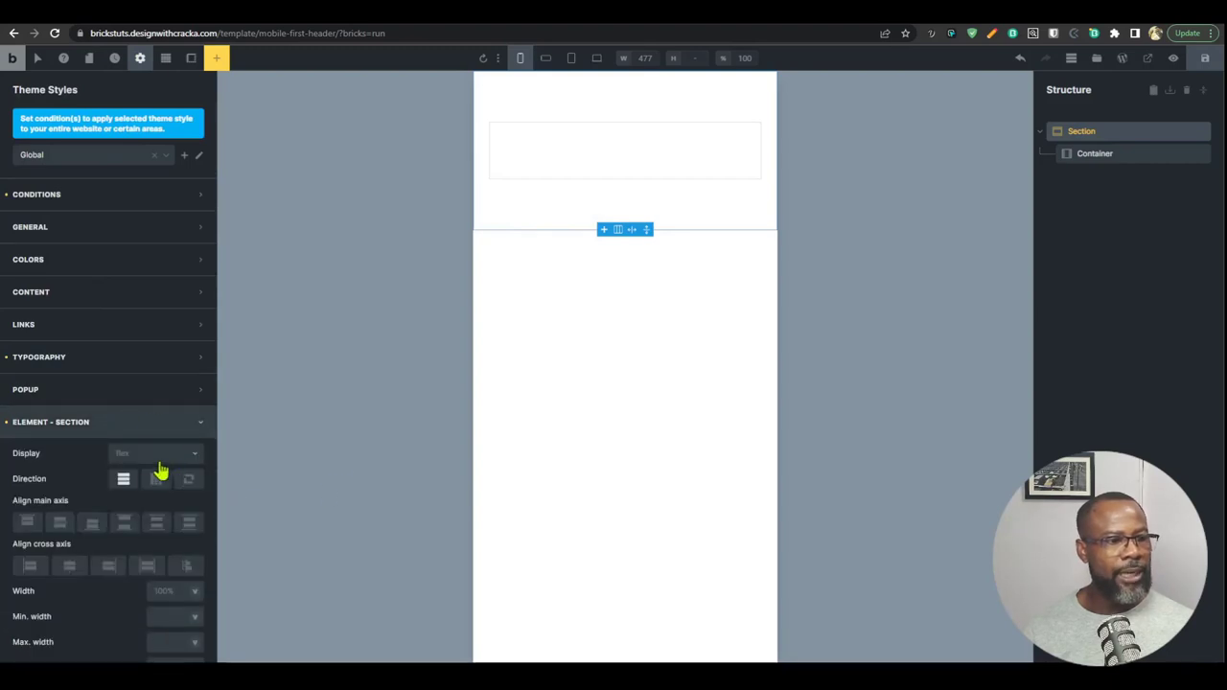
pyautogui.scroll(-3, 123, 425)
pyautogui.scroll(-2, 135, 556)
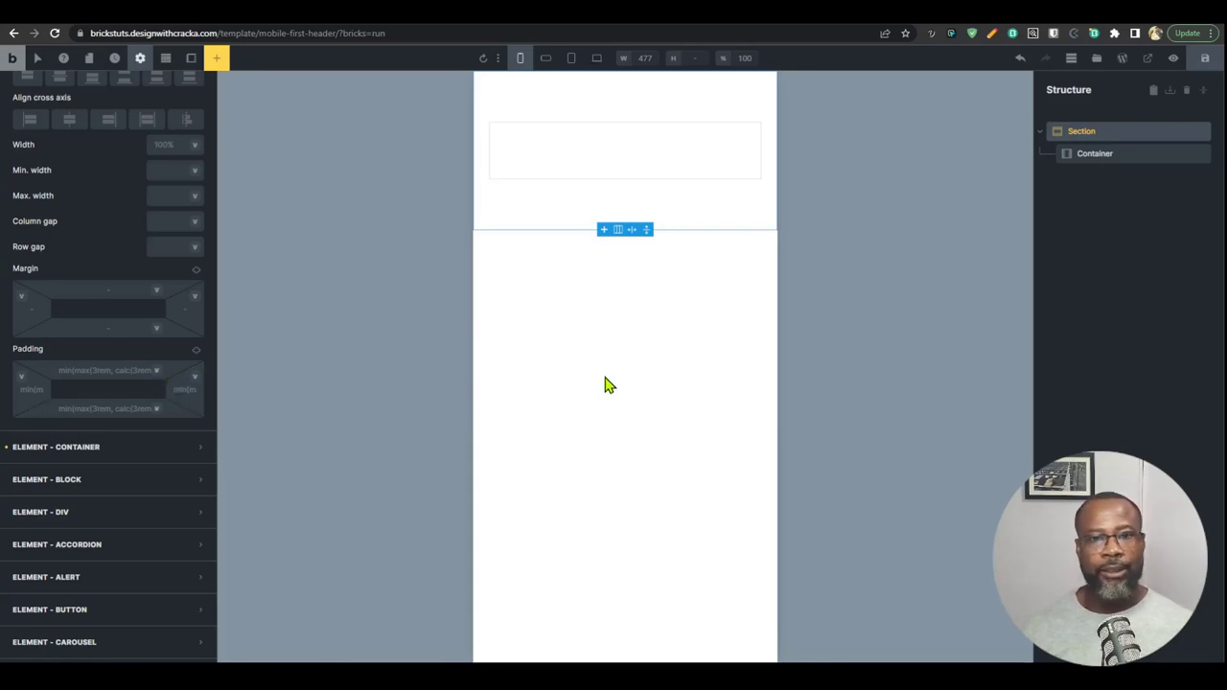
# Step: Delete the Upper Part status-bar image from the Figma mobile Header
pyautogui.click(701, 89)
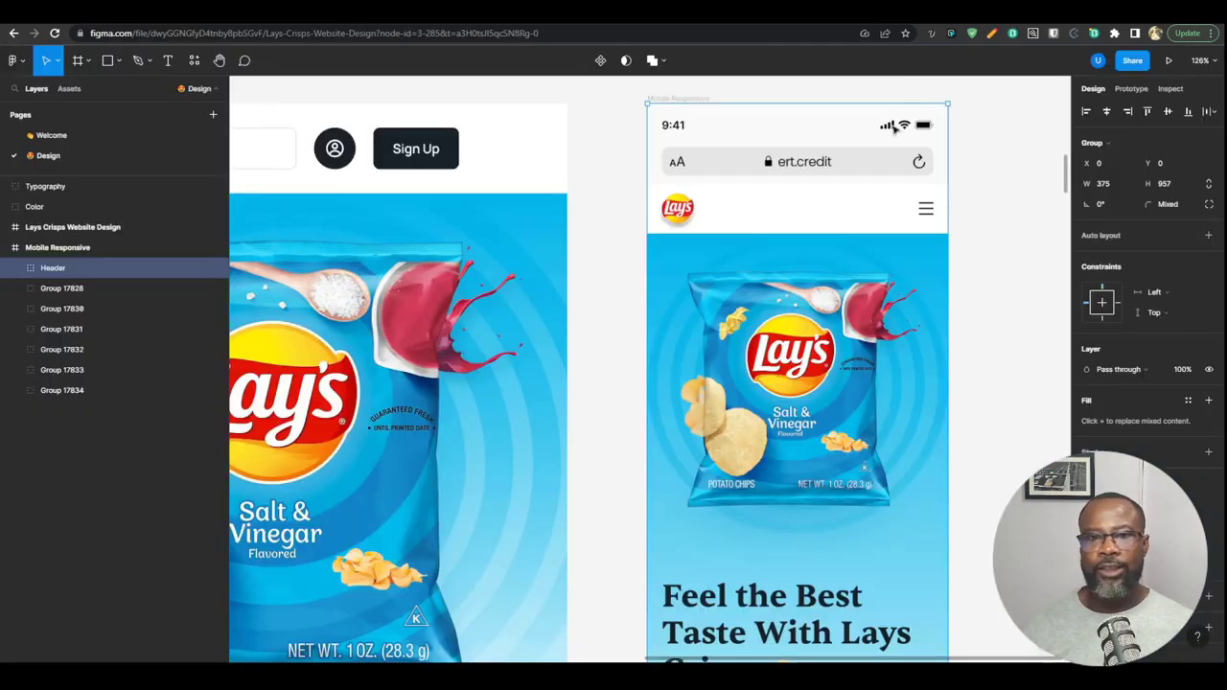
pyautogui.doubleClick(675, 127)
pyautogui.press('Delete')
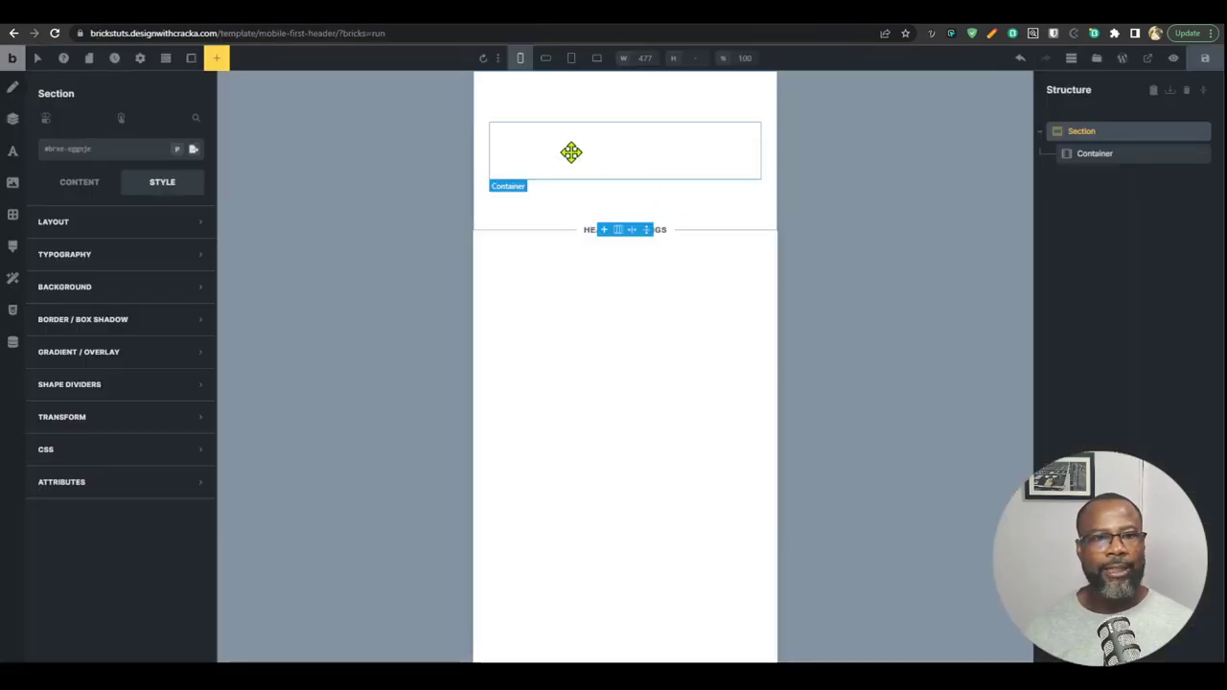
# Step: Add a Logo ('Bricks Tutorials') and a Nav Menu hamburger to the header container
pyautogui.click(1098, 152)
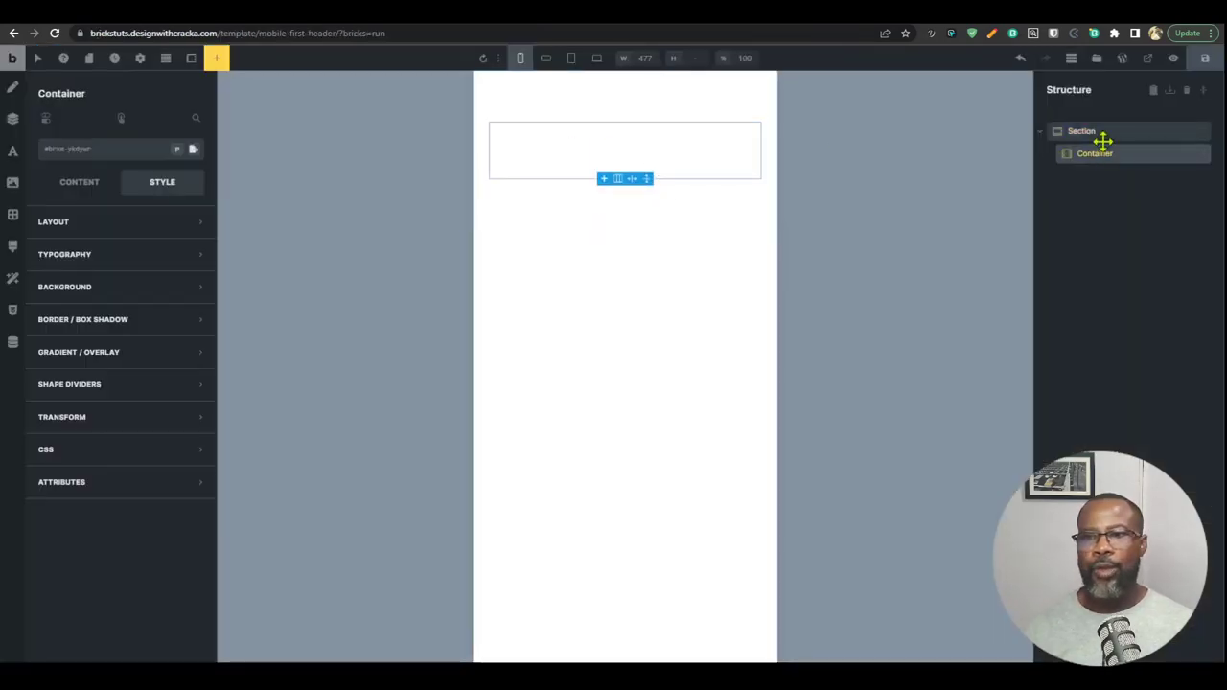
pyautogui.click(217, 59)
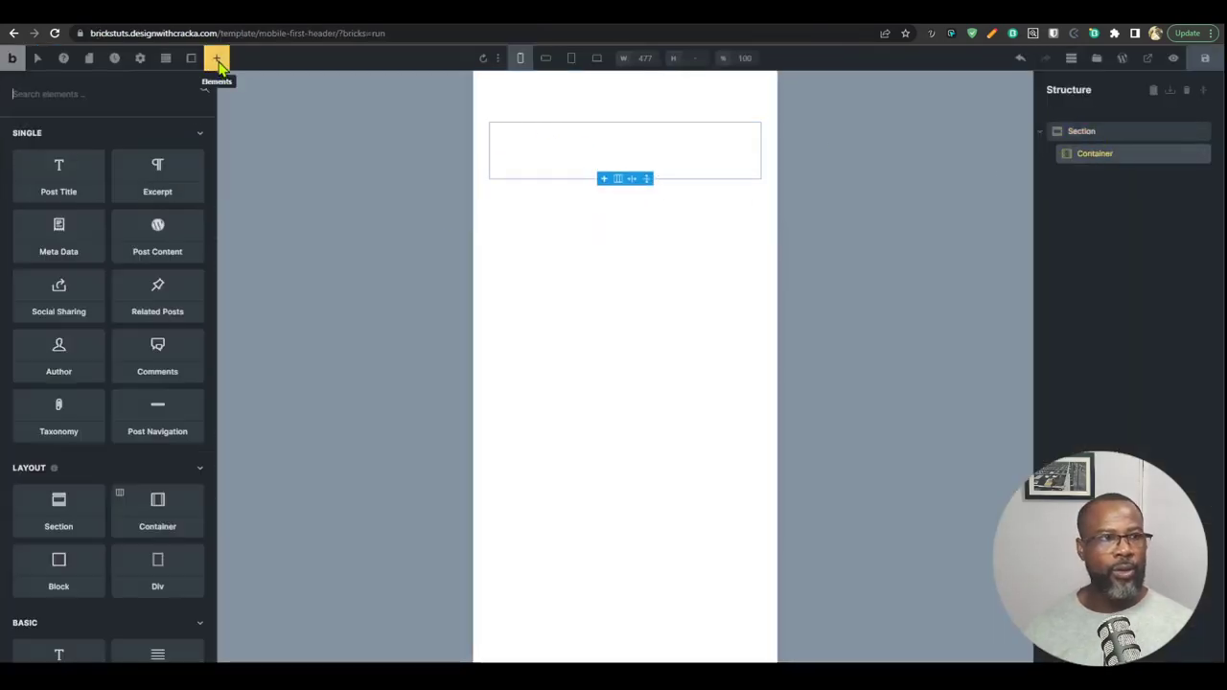
pyautogui.write('logo')
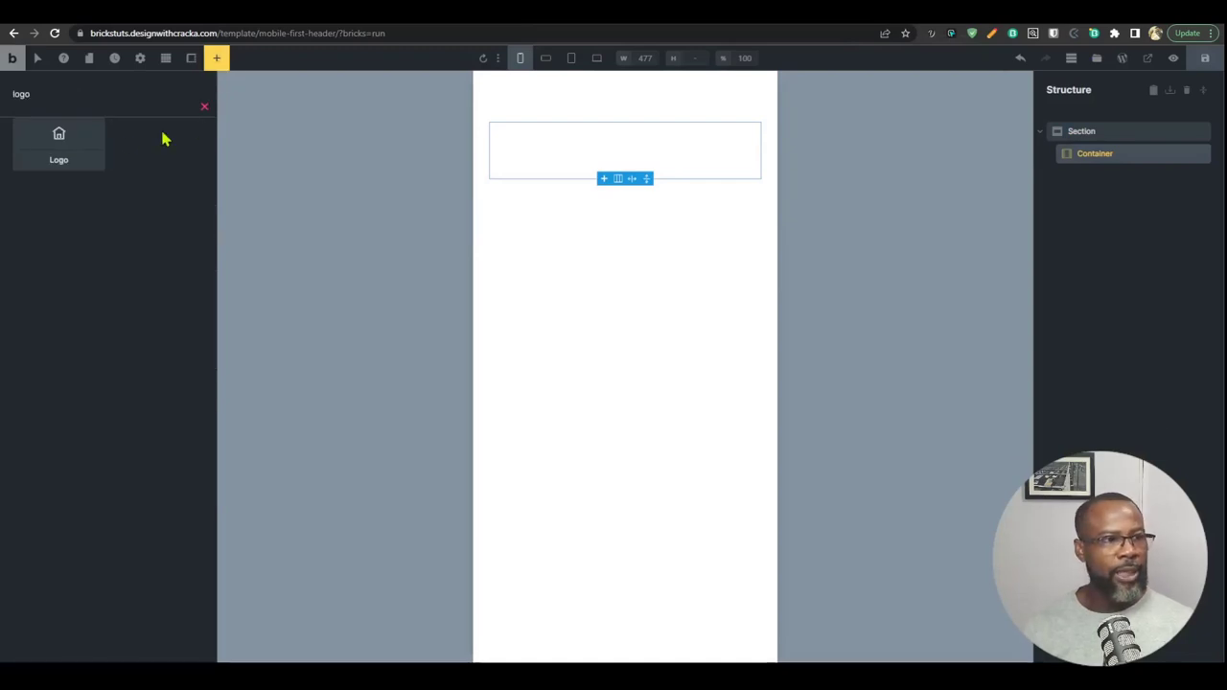
pyautogui.click(63, 149)
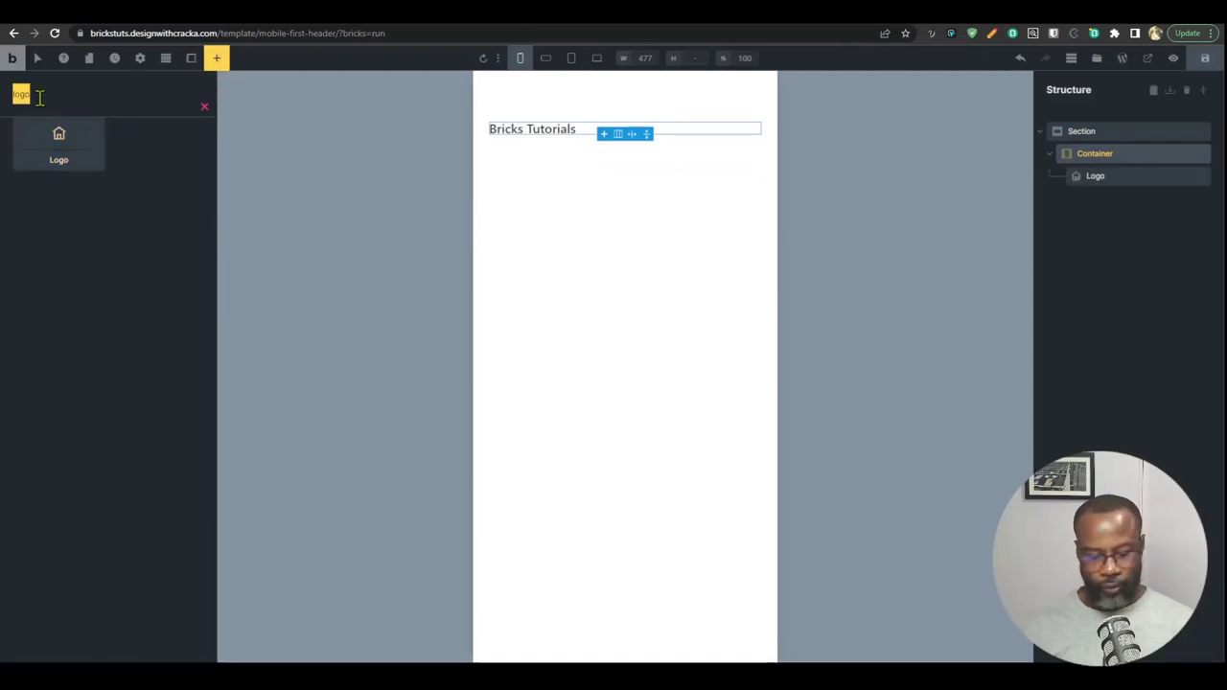
pyautogui.write('menu')
pyautogui.click(61, 163)
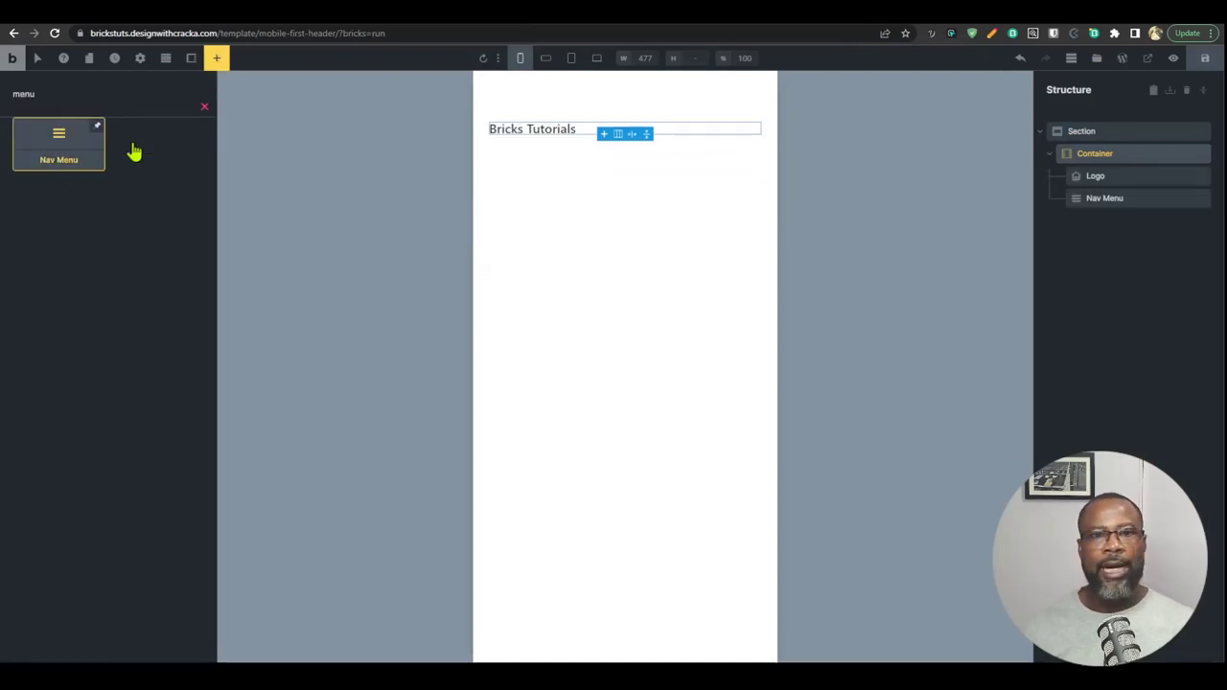
pyautogui.click(1117, 155)
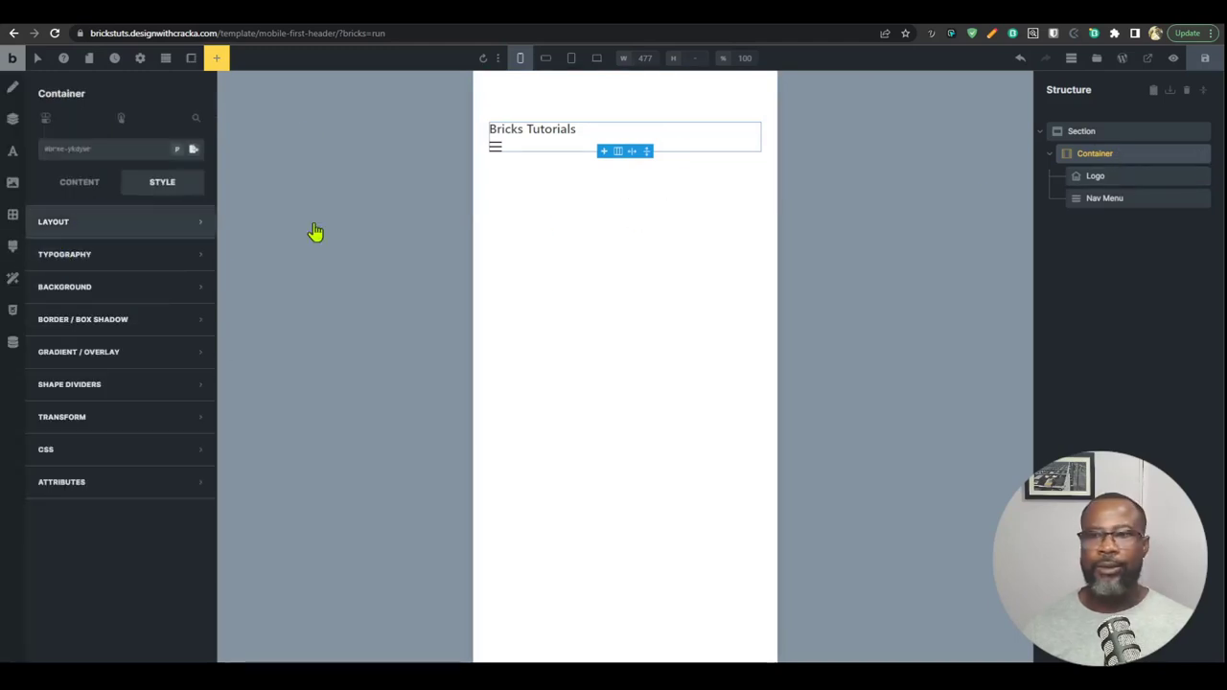
# Step: Lay out the header container as a vertically centered row, logo left and menu right
pyautogui.click(1090, 131)
pyautogui.click(1098, 155)
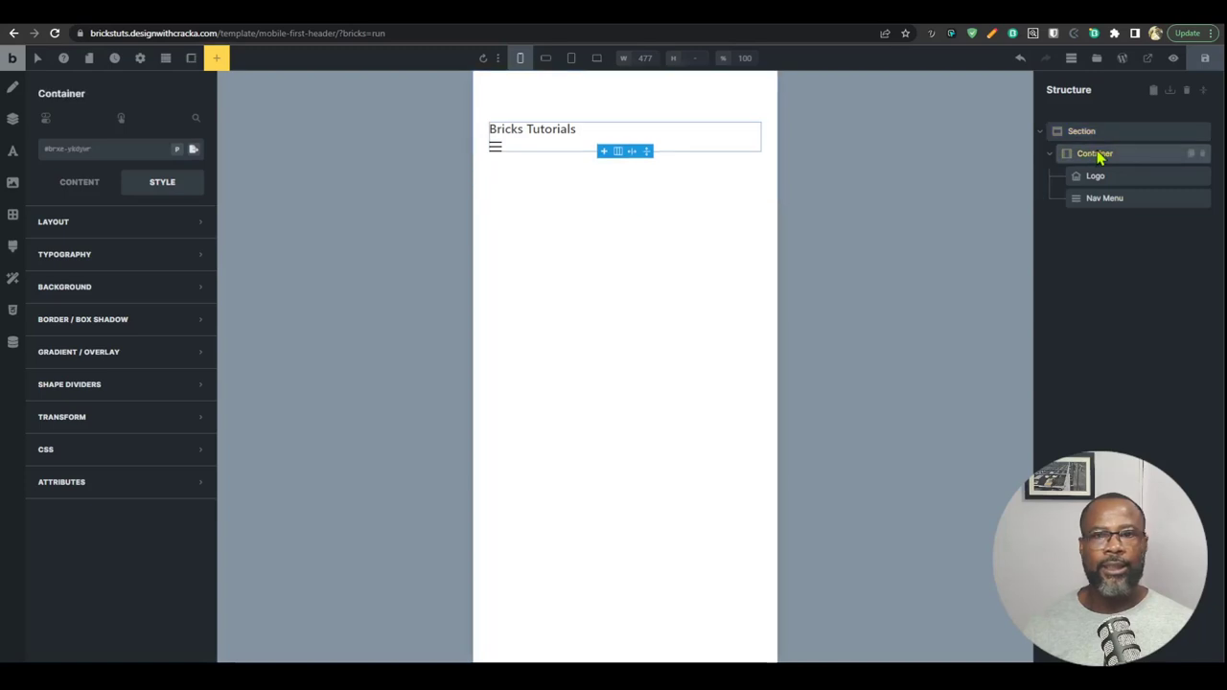
pyautogui.click(77, 196)
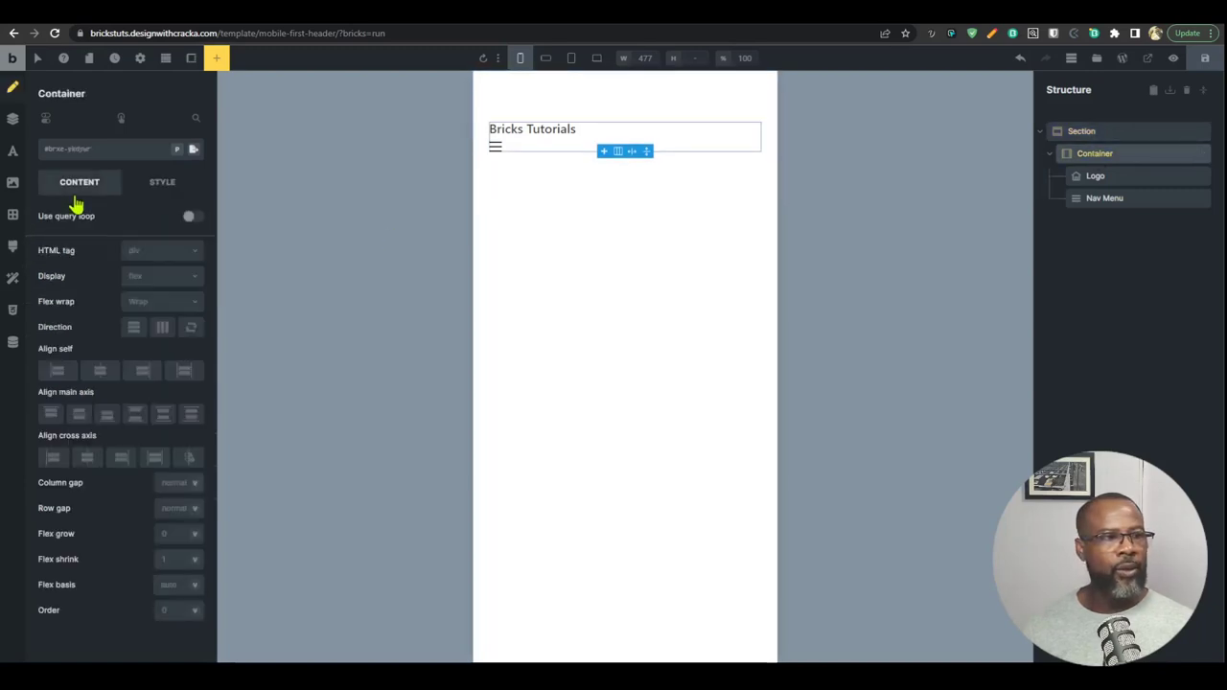
pyautogui.click(163, 328)
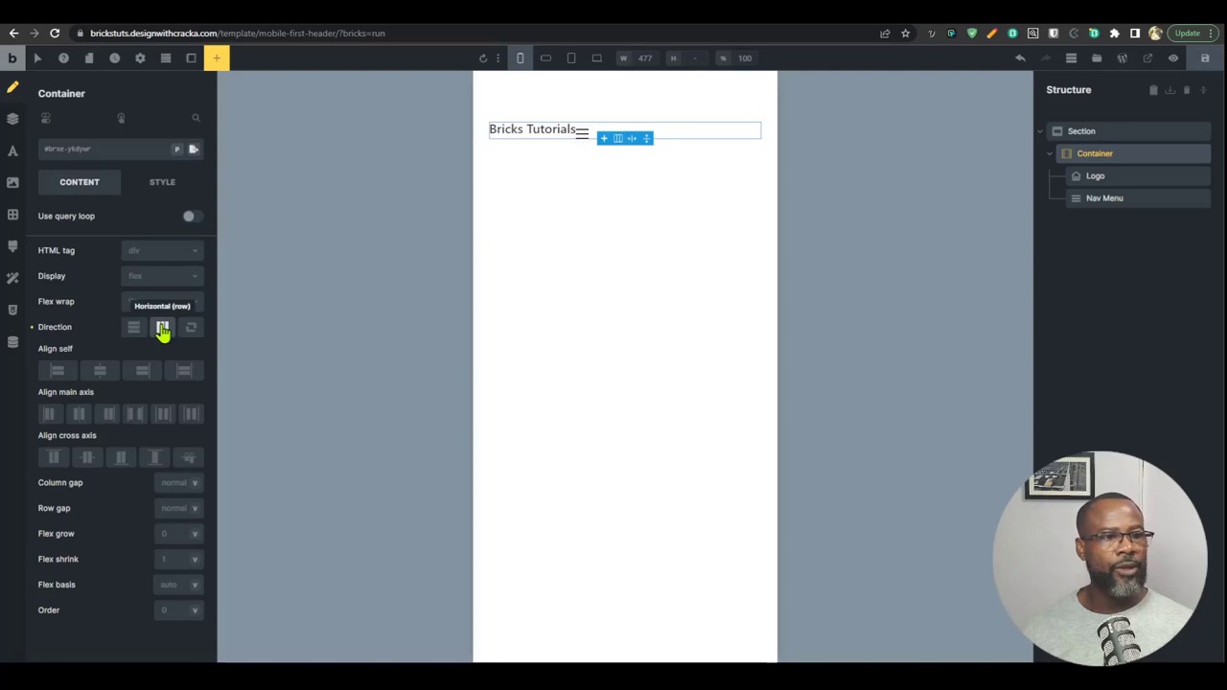
pyautogui.click(86, 458)
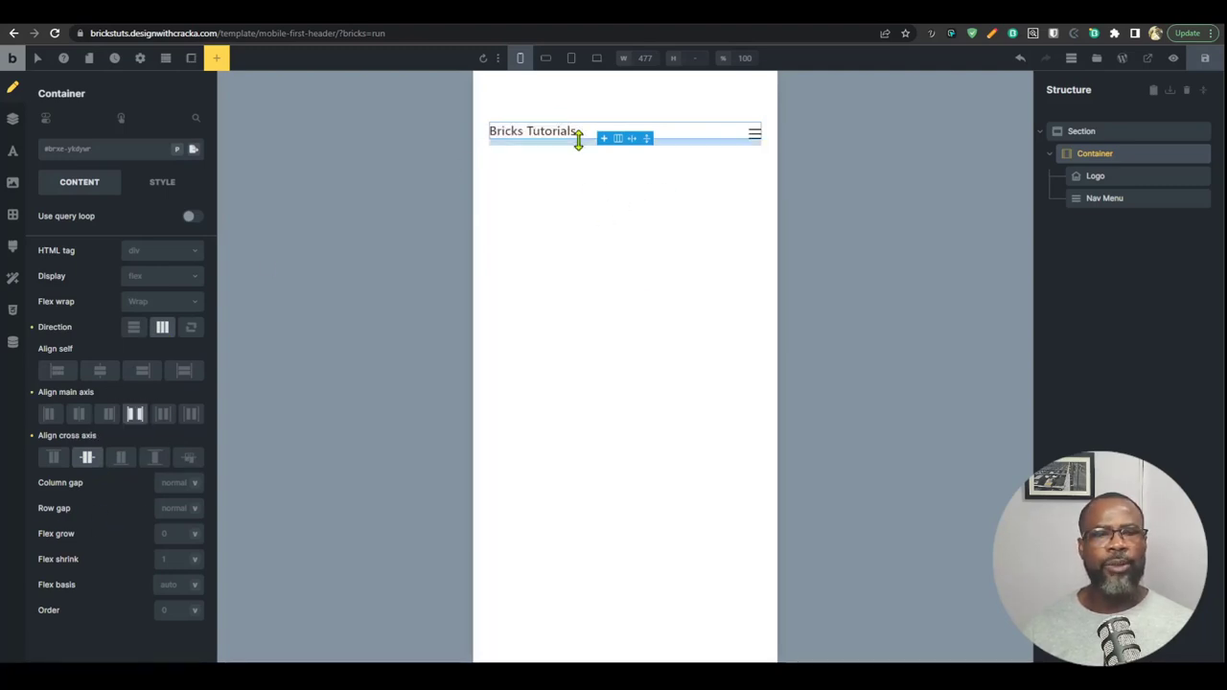
# Step: Select the Nav Menu, then the Logo element to bring up its settings
pyautogui.click(756, 142)
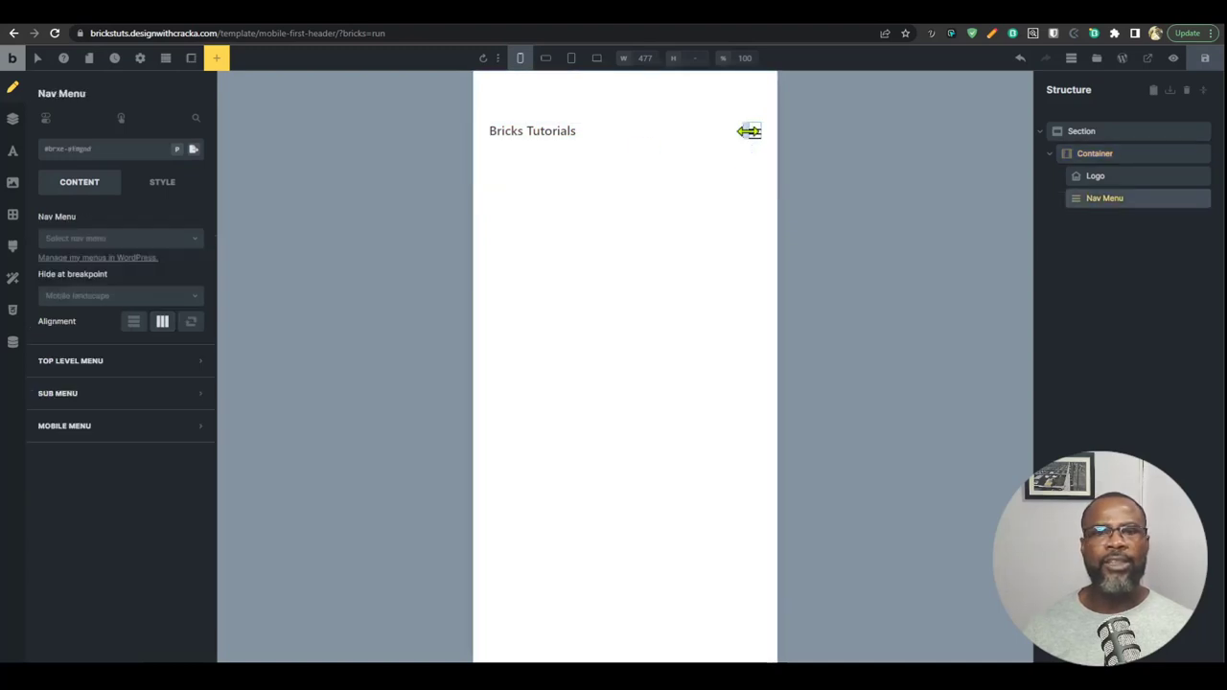
pyautogui.click(639, 127)
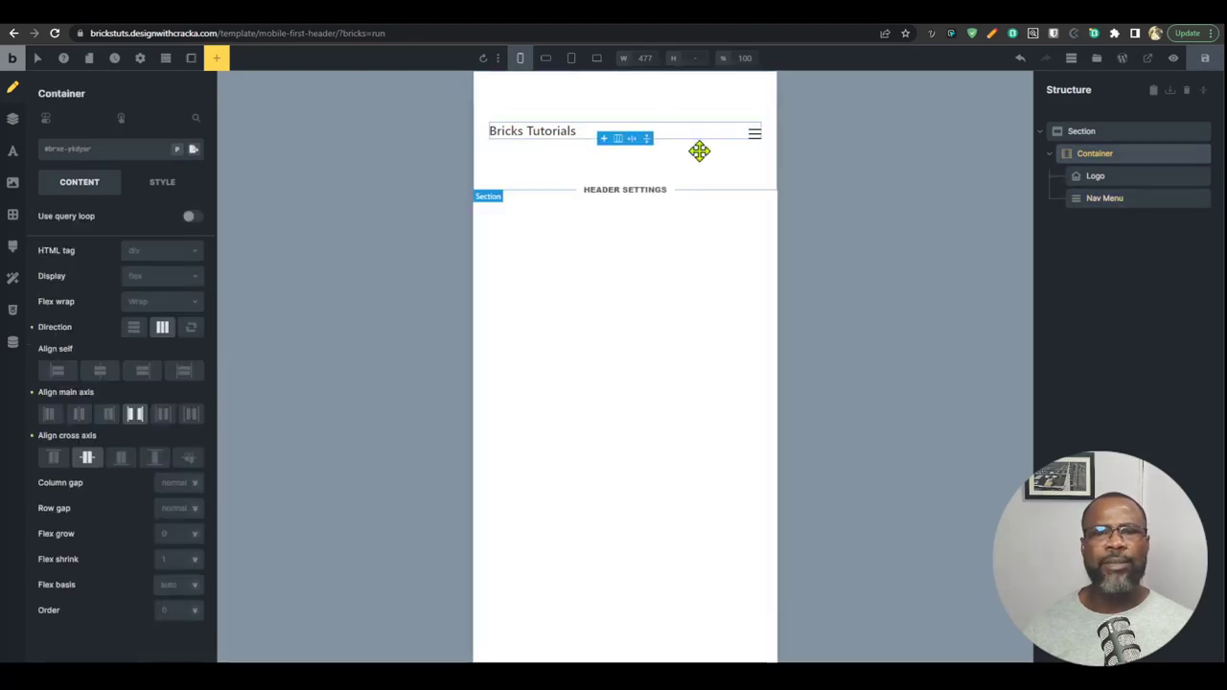
pyautogui.click(756, 139)
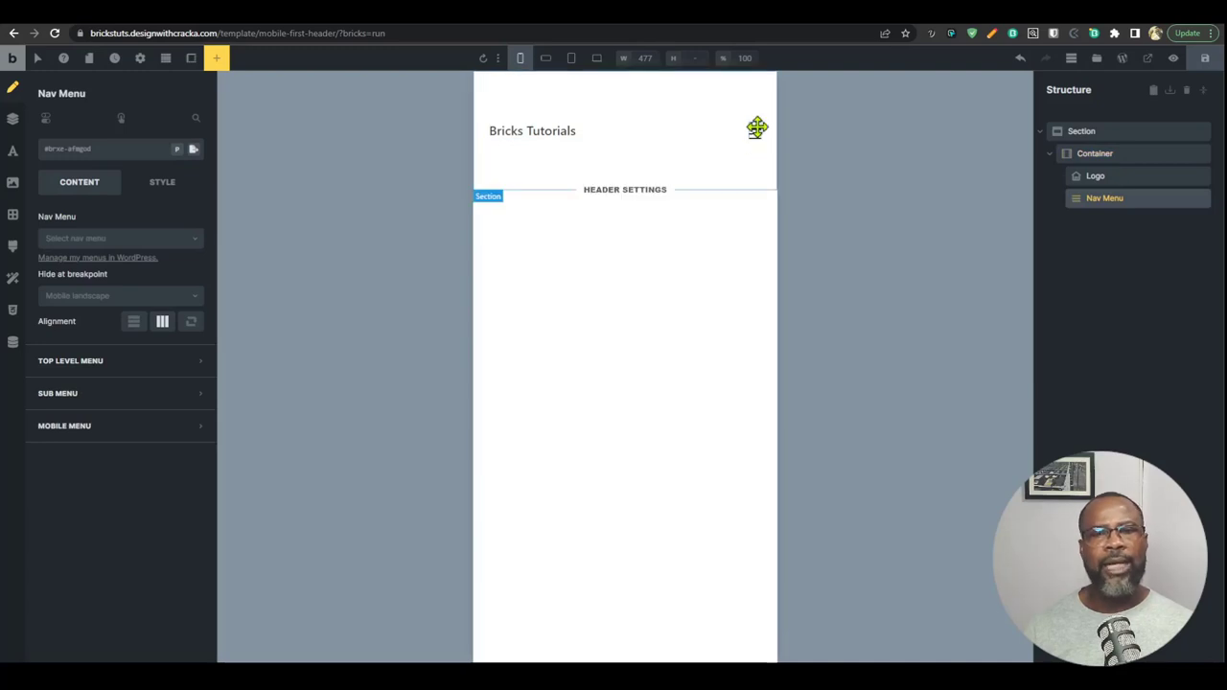
pyautogui.click(668, 128)
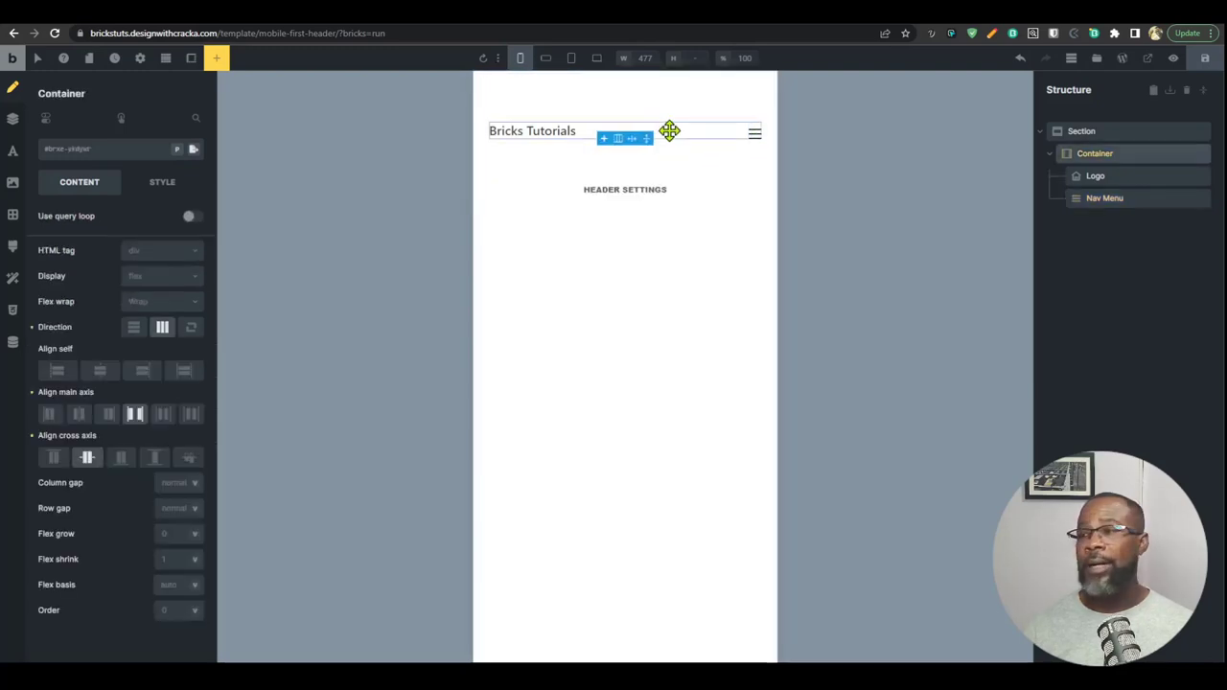
pyautogui.click(537, 137)
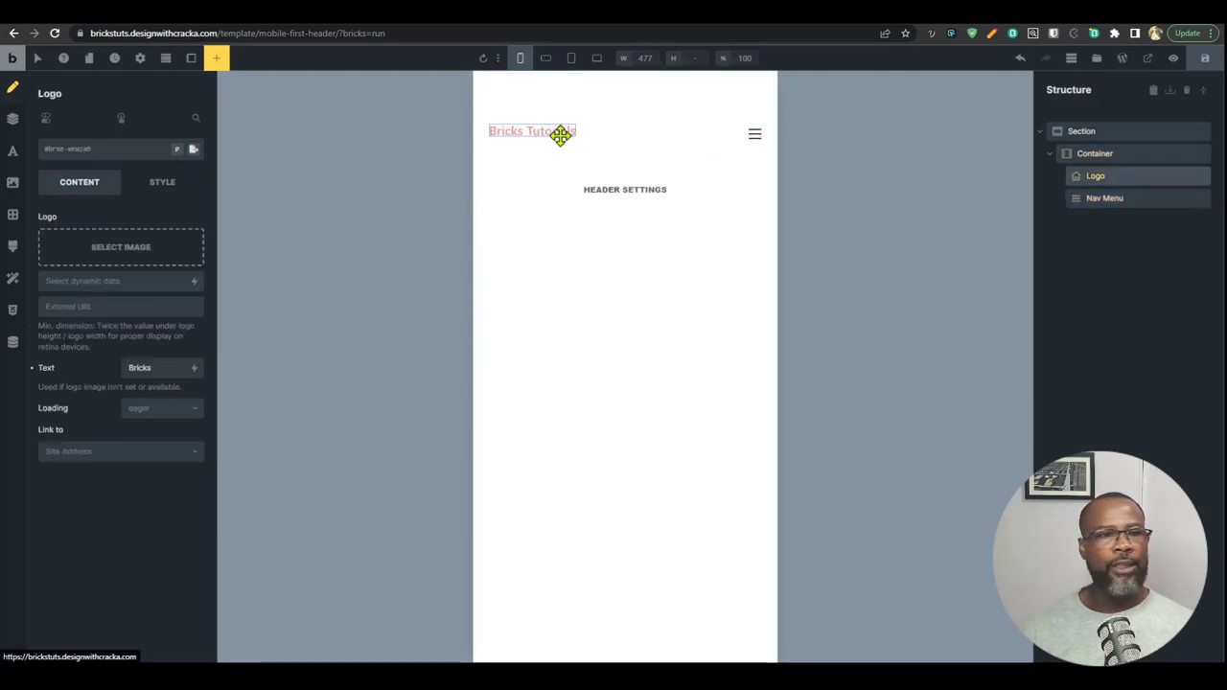
# Step: Replace the text logo with the Lay's Logo.png image from the Media Library
pyautogui.click(117, 253)
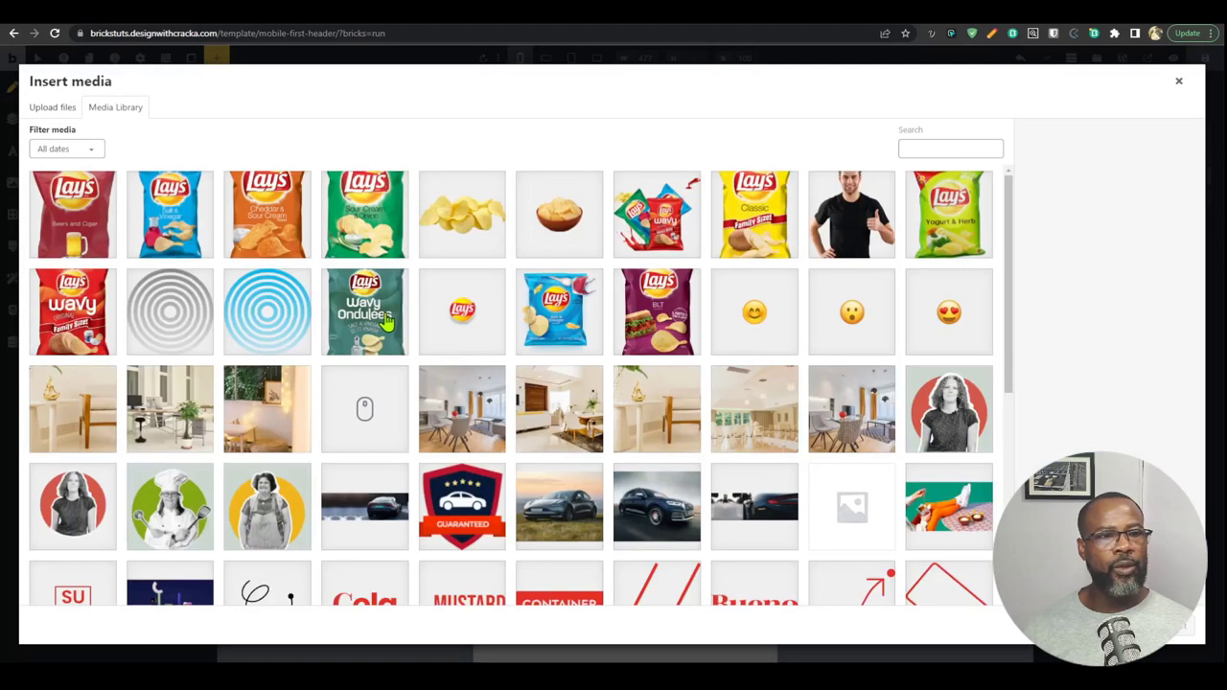
pyautogui.click(437, 321)
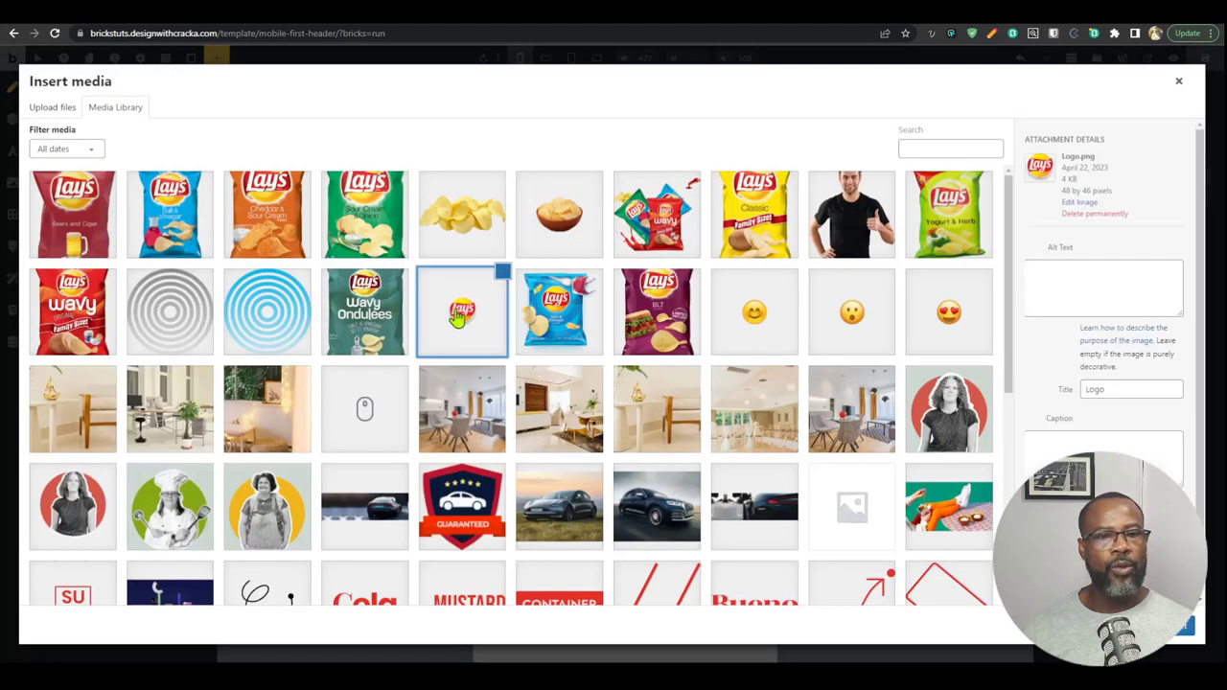
pyautogui.press('Return')
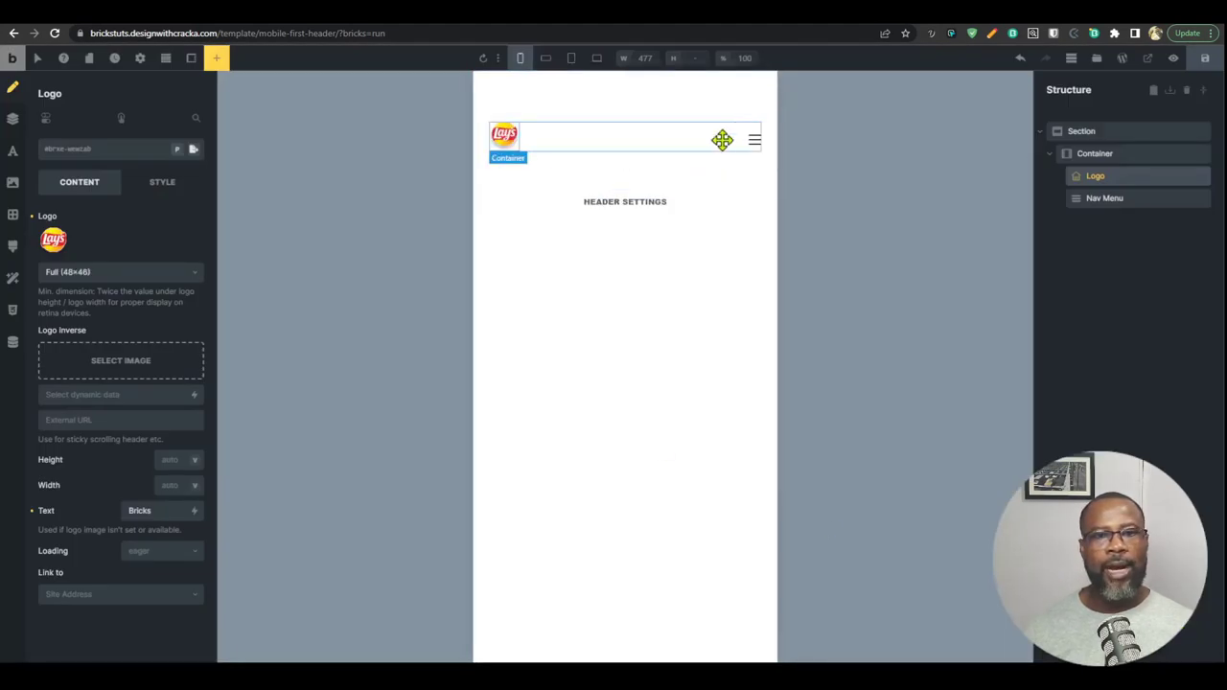
pyautogui.click(685, 102)
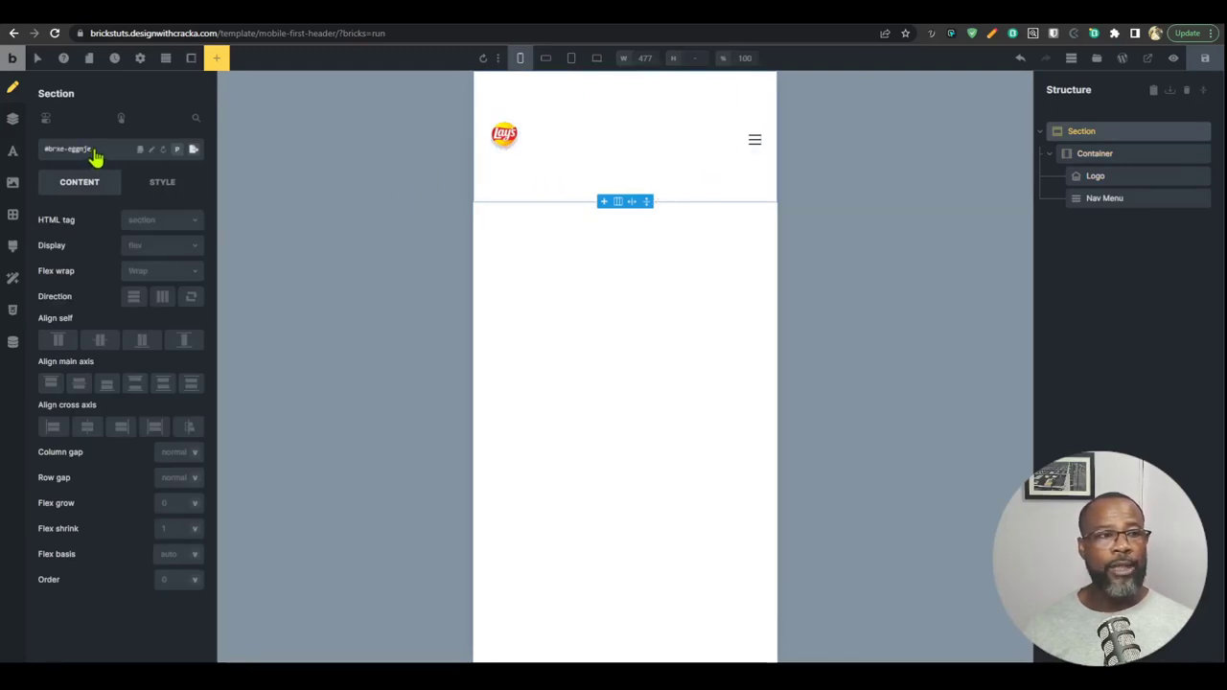
# Step: Set the header section's top padding to var(--space-s)
pyautogui.click(164, 179)
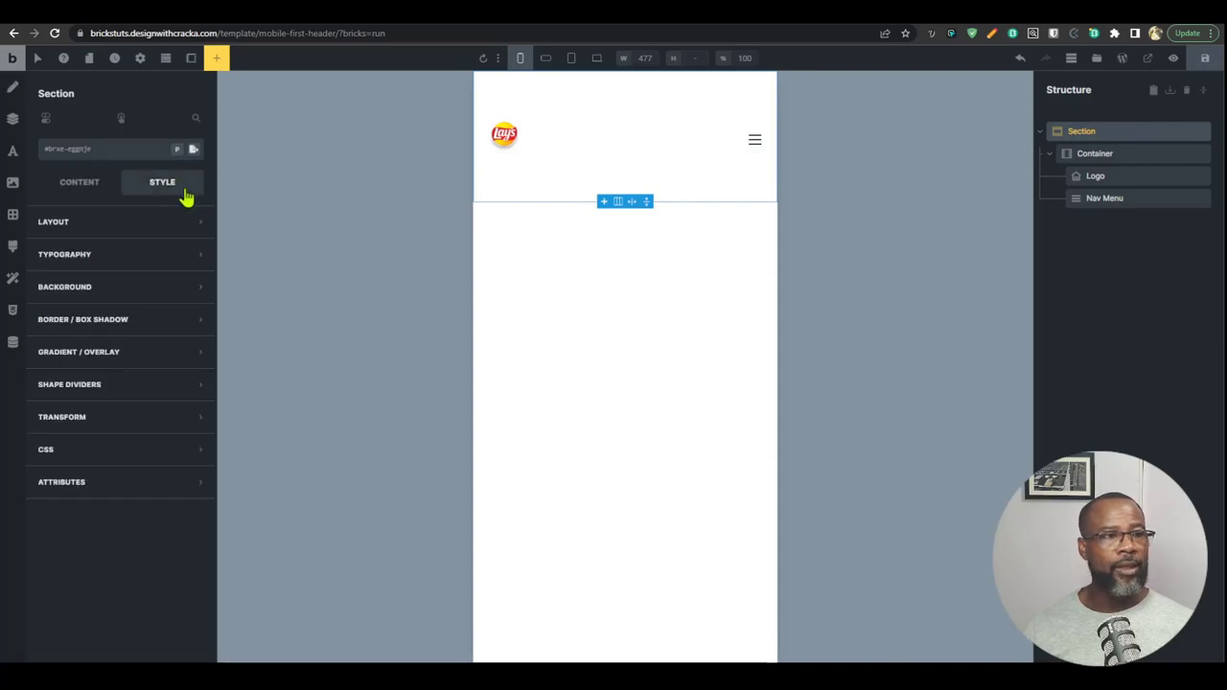
pyautogui.click(130, 240)
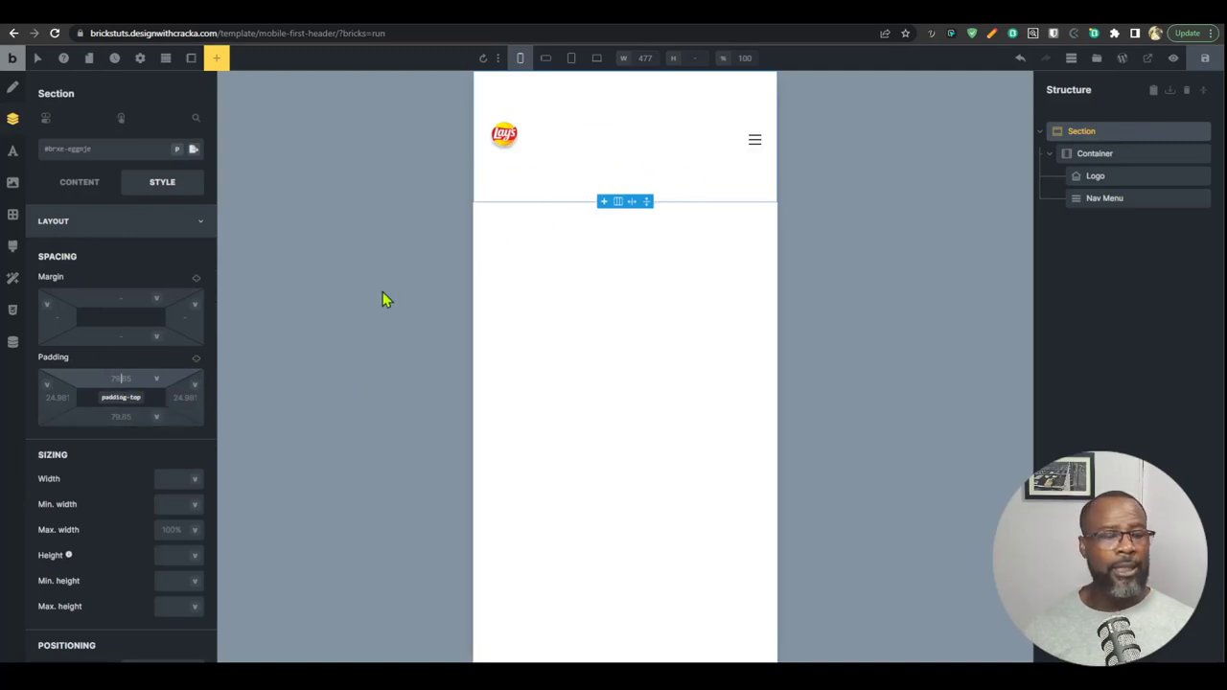
pyautogui.write('sec')
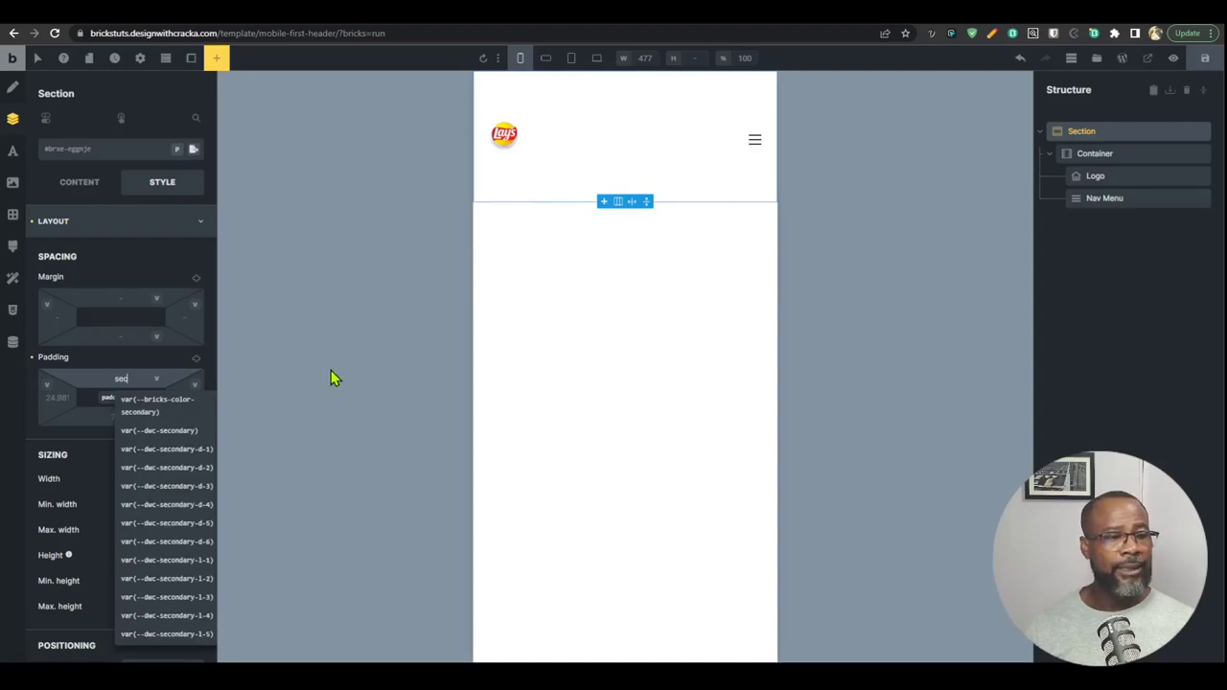
pyautogui.write('t')
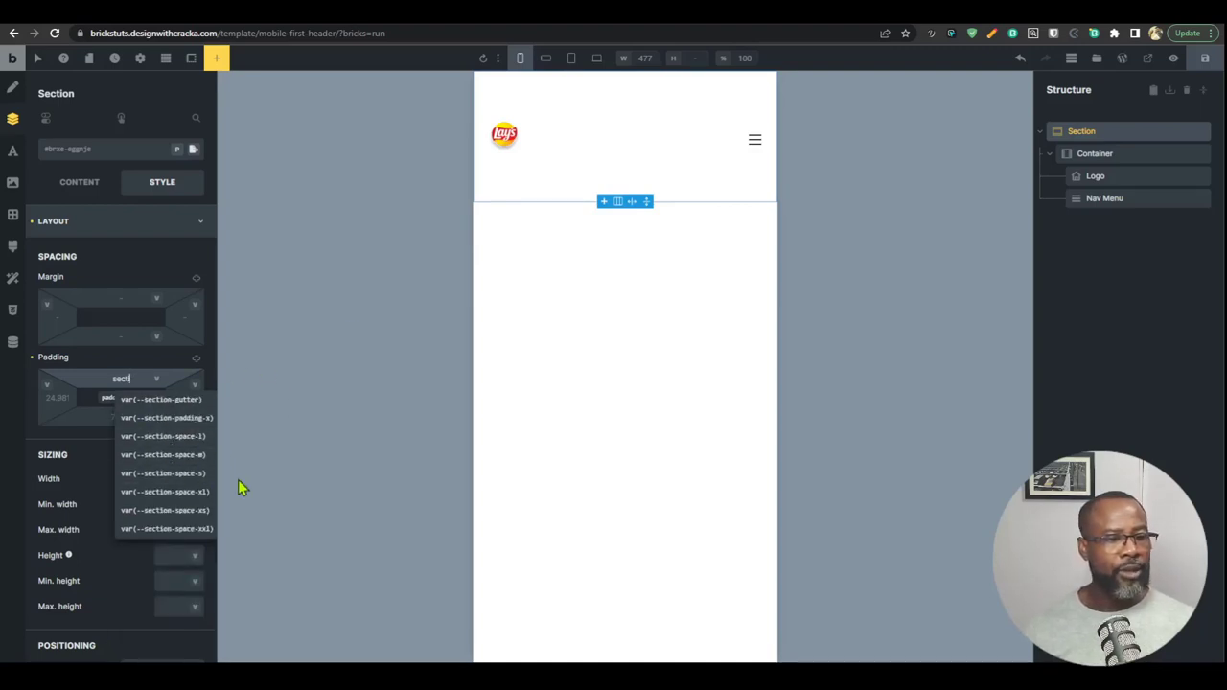
pyautogui.click(185, 474)
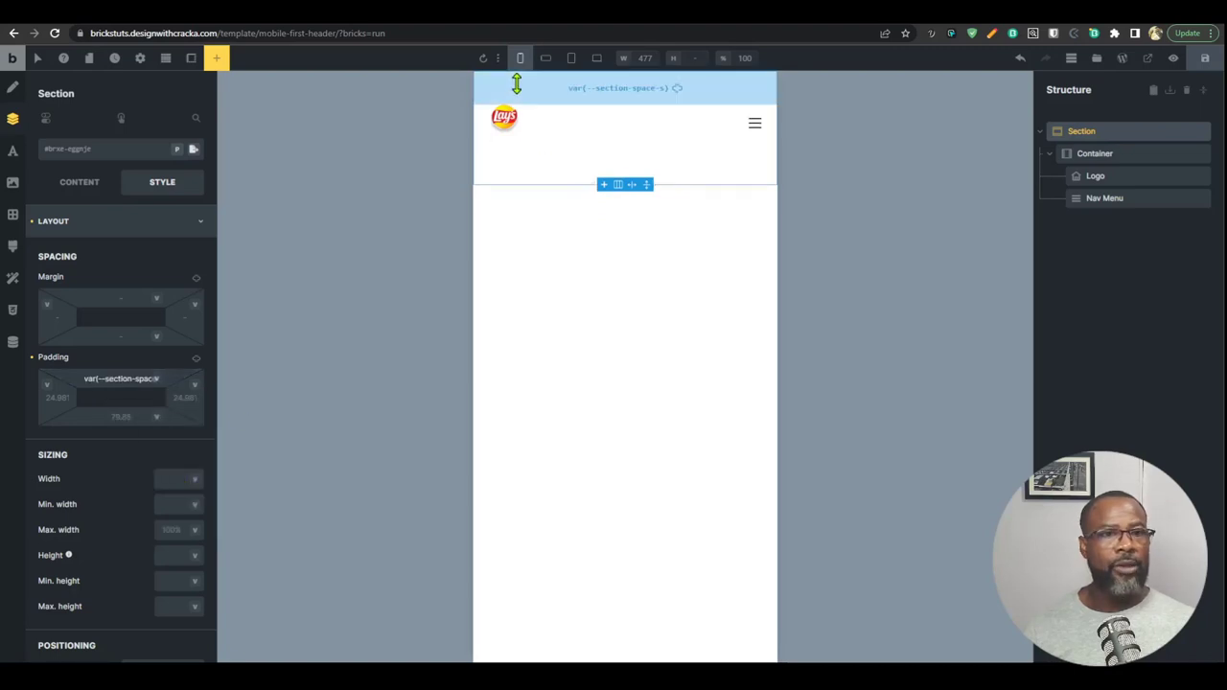
pyautogui.doubleClick(123, 378)
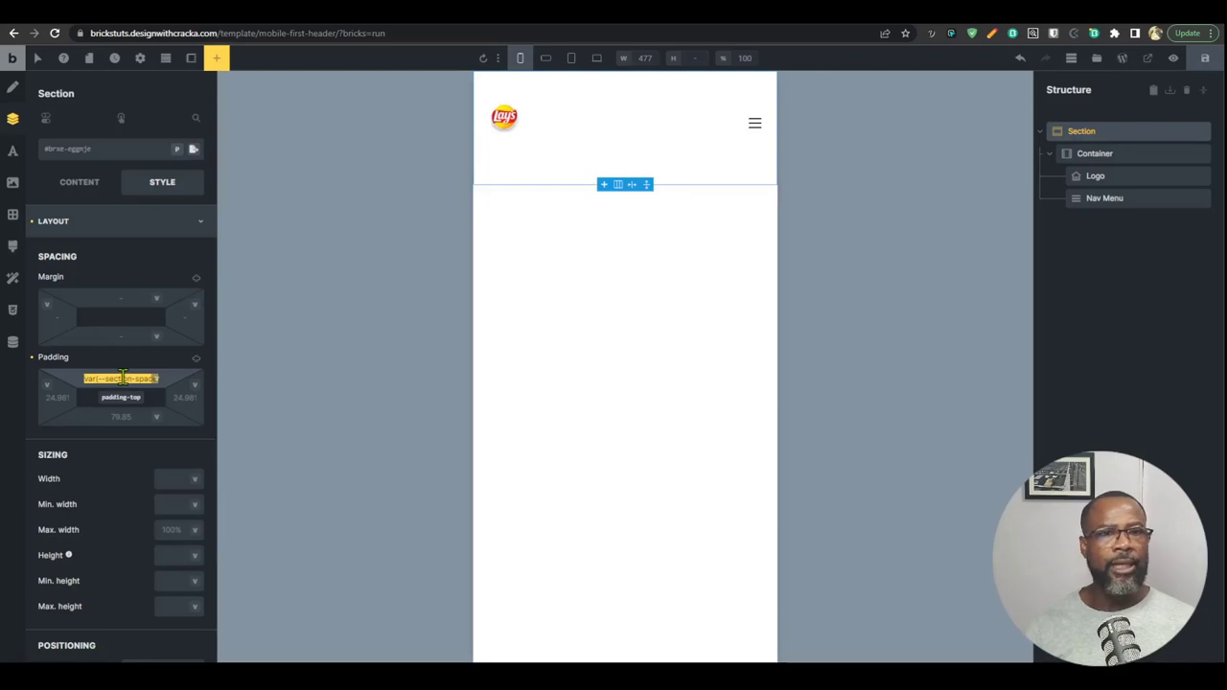
pyautogui.press('BackSpace')
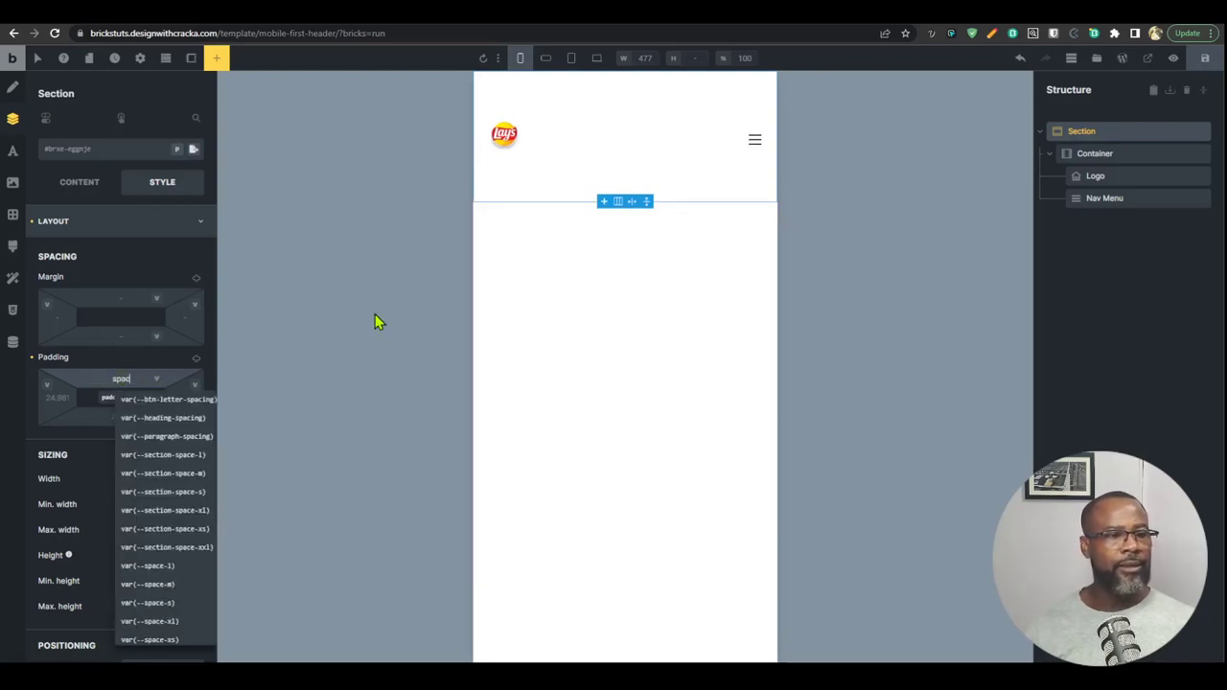
pyautogui.write('spac')
pyautogui.click(178, 561)
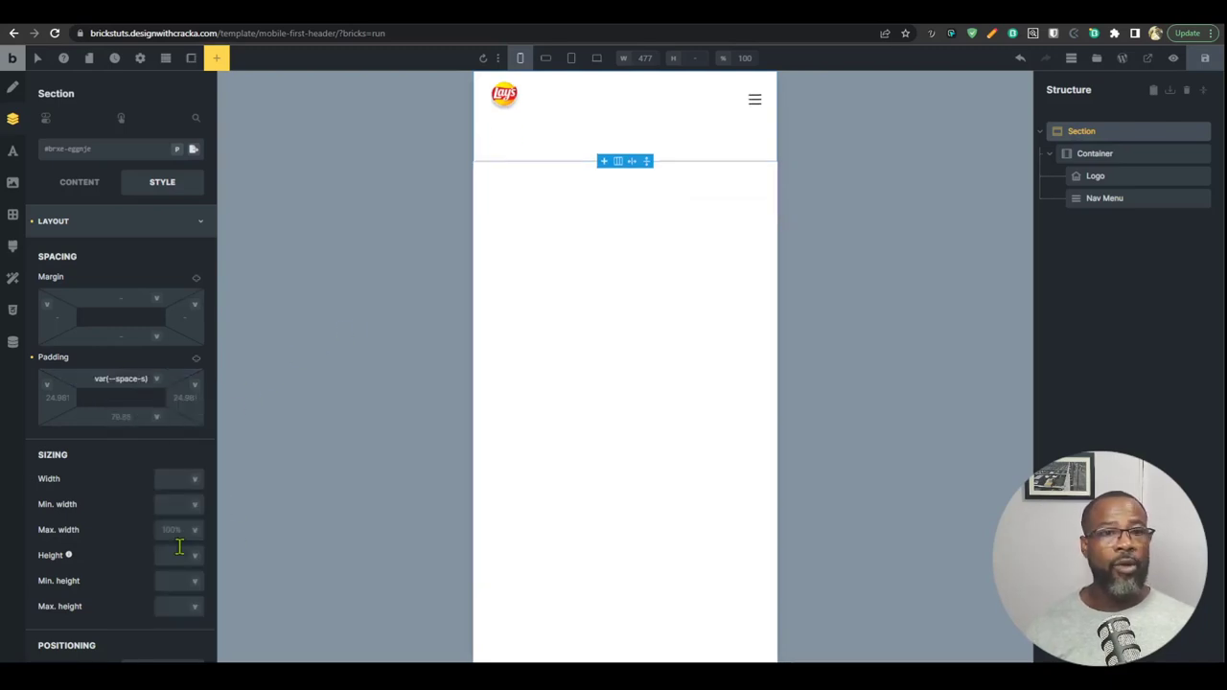
# Step: Copy var(--space-s) into the section's bottom padding
pyautogui.tripleClick(125, 386)
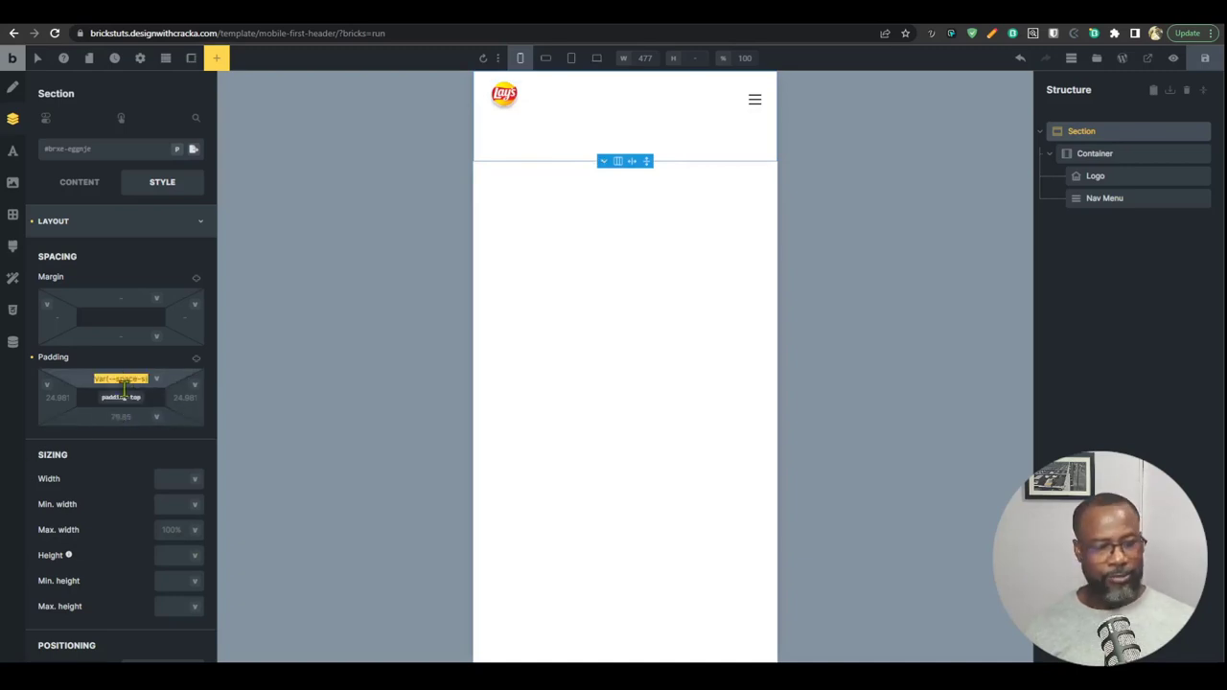
pyautogui.hotkey('ctrl', 'c')
pyautogui.click(121, 417)
pyautogui.hotkey('ctrl', 'v')
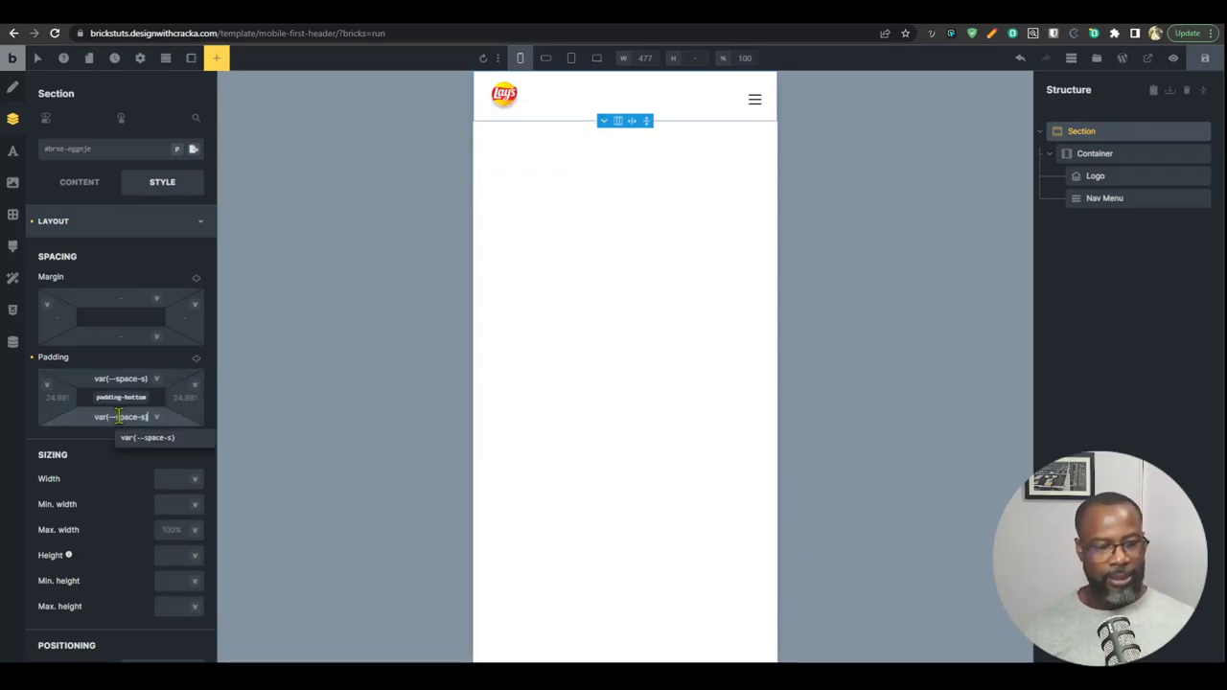
pyautogui.click(134, 335)
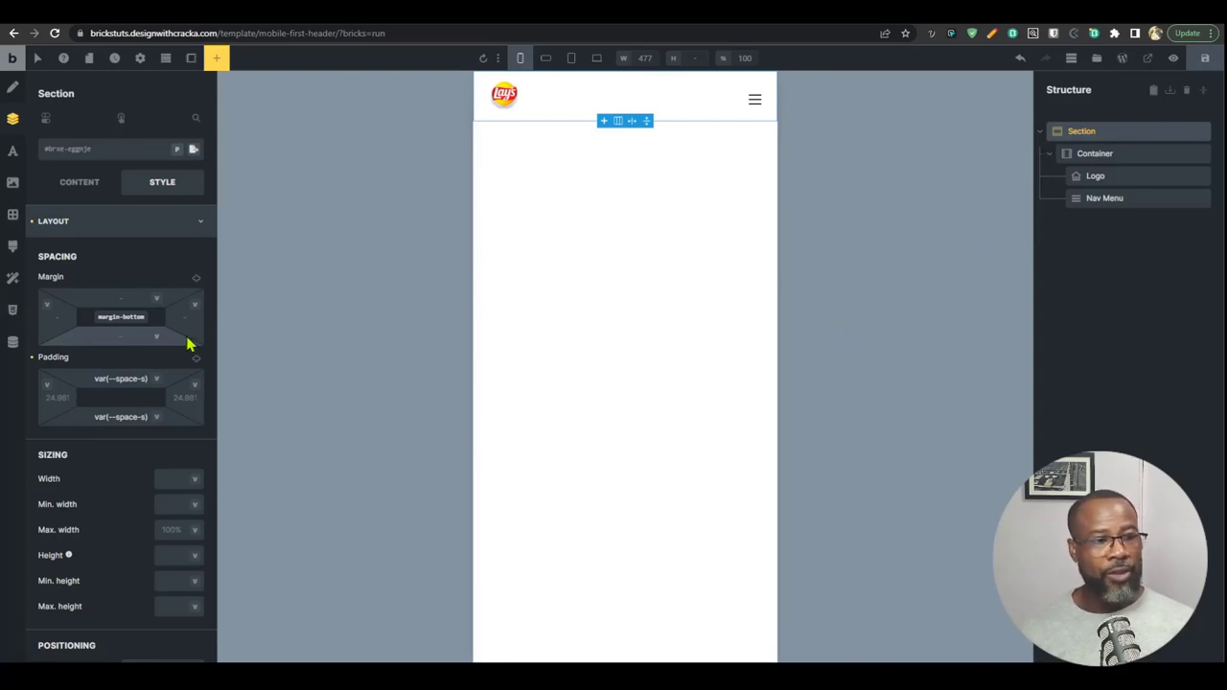
# Step: Preview the header across breakpoints, settling on mobile landscape width
pyautogui.click(545, 58)
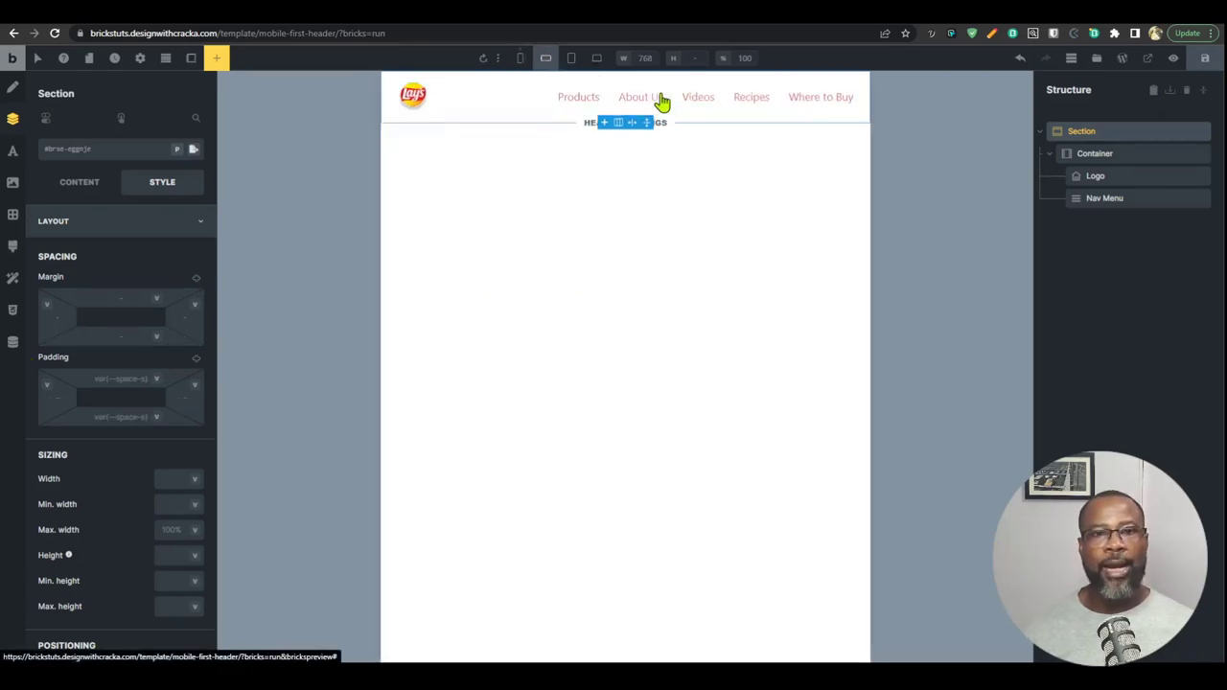
pyautogui.click(568, 58)
pyautogui.click(596, 59)
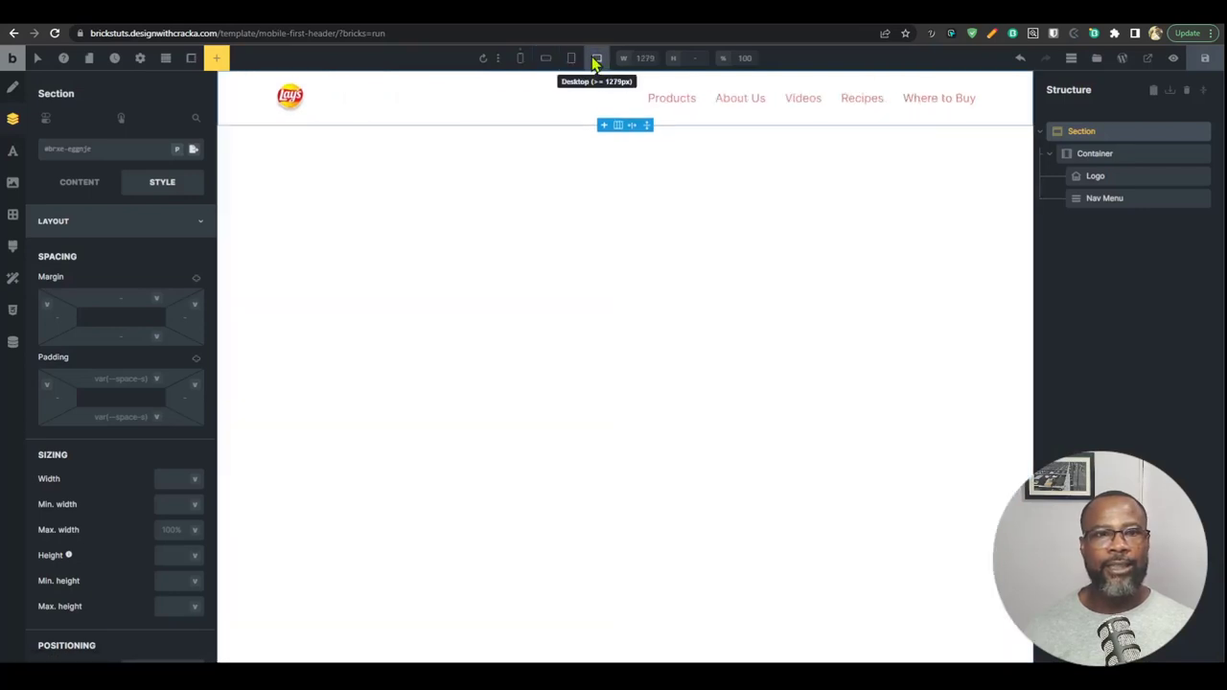
pyautogui.click(545, 58)
pyautogui.click(519, 59)
pyautogui.click(546, 59)
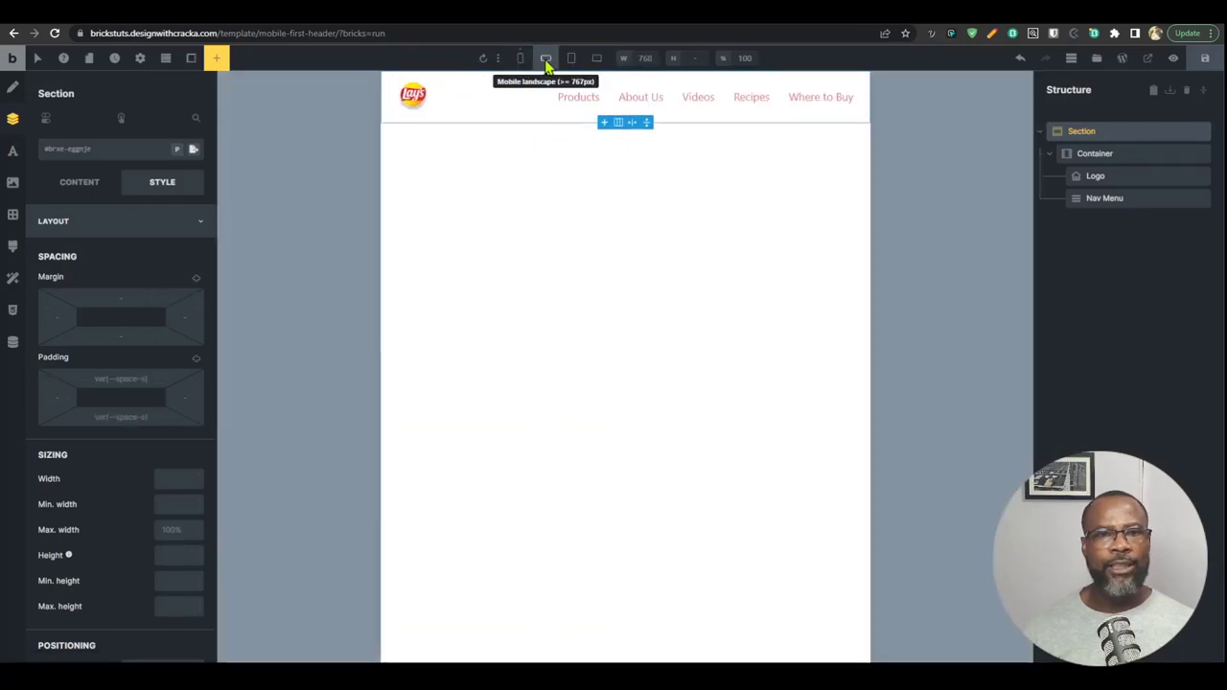
# Step: Set the Nav Menu to Mobile First Menu, collapsing at Tablet portrait and below
pyautogui.click(603, 96)
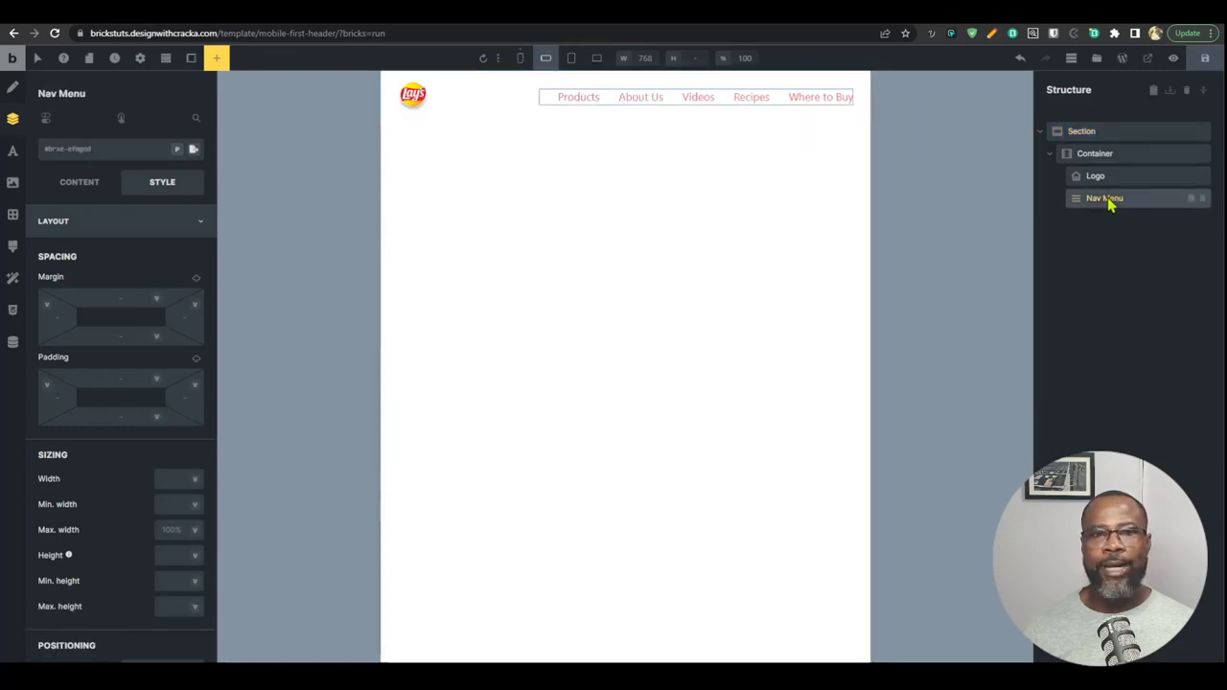
pyautogui.click(82, 188)
pyautogui.click(152, 245)
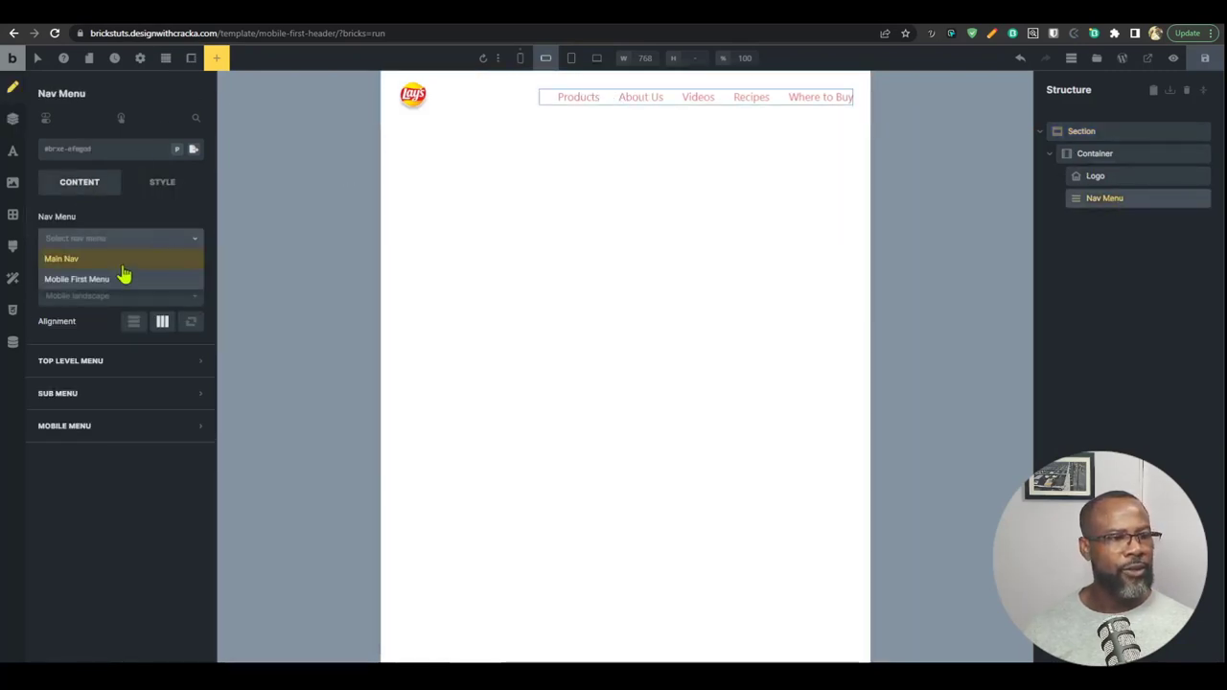
pyautogui.click(95, 280)
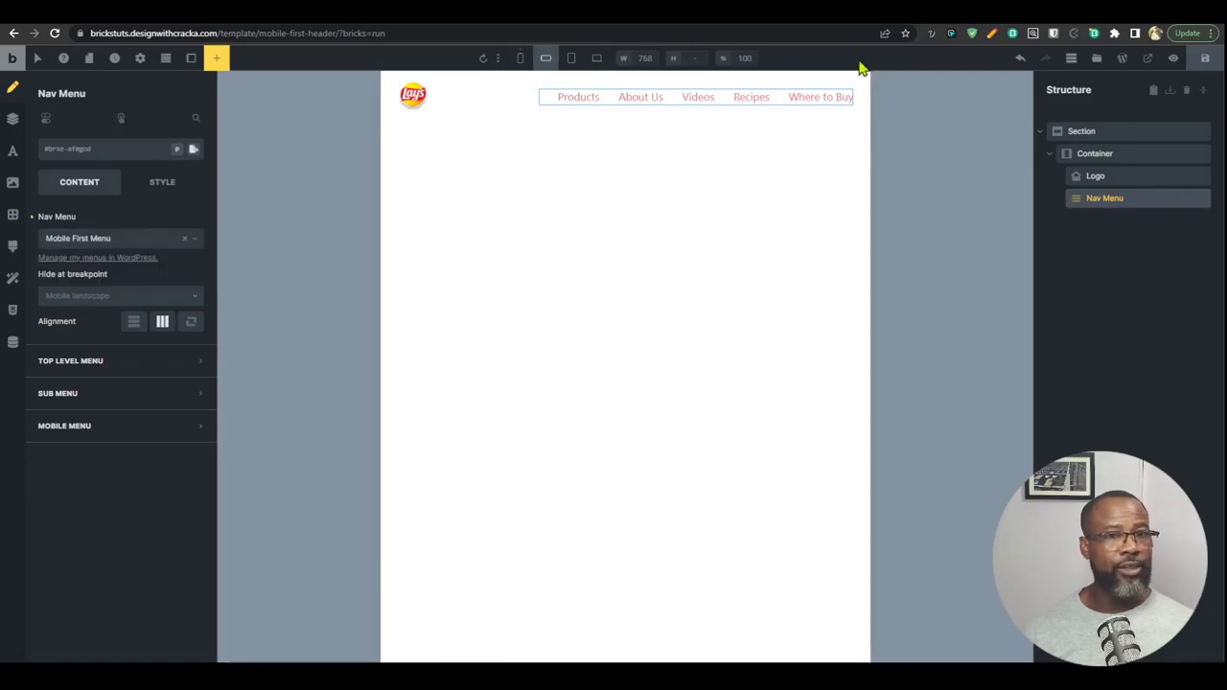
pyautogui.click(105, 298)
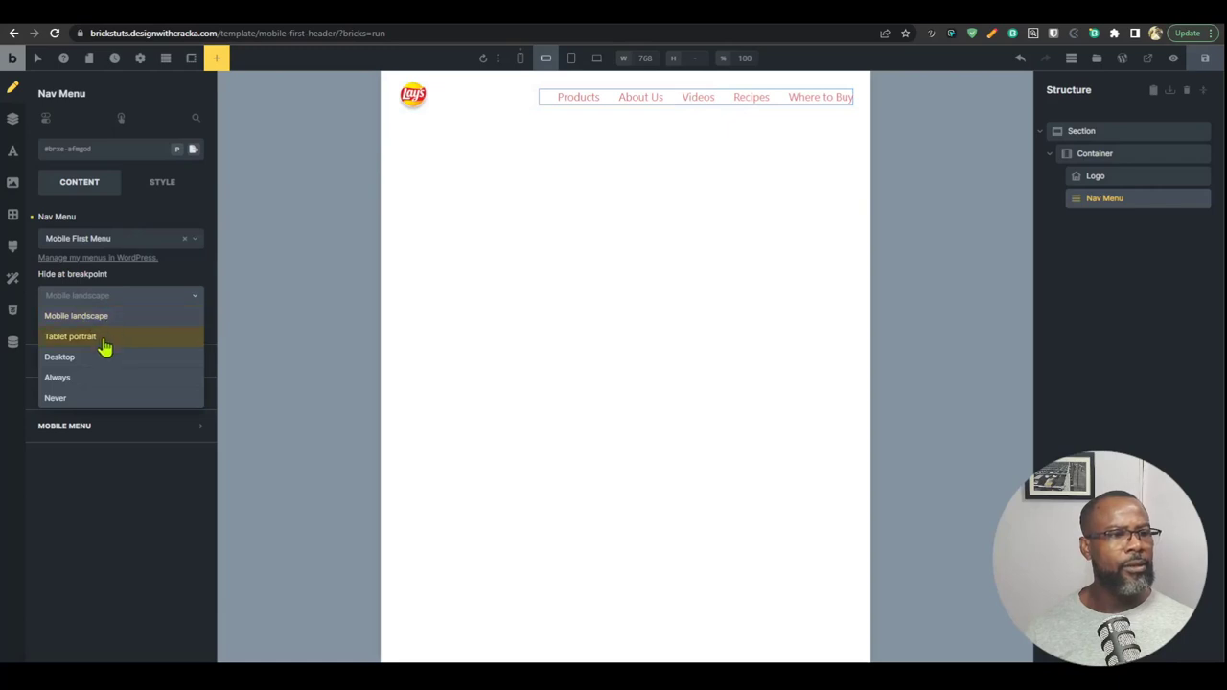
pyautogui.click(102, 337)
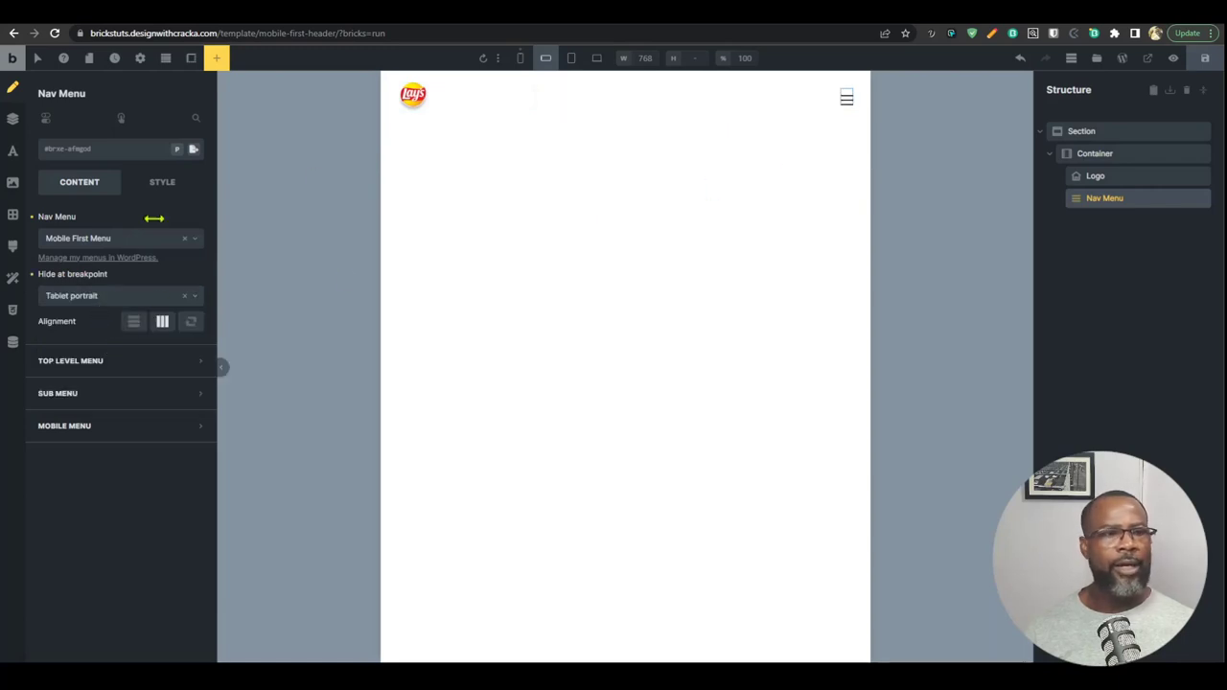
# Step: Check the menu at tablet width: Products, About Us, Videos, Recipes, Where to Buy
pyautogui.click(843, 107)
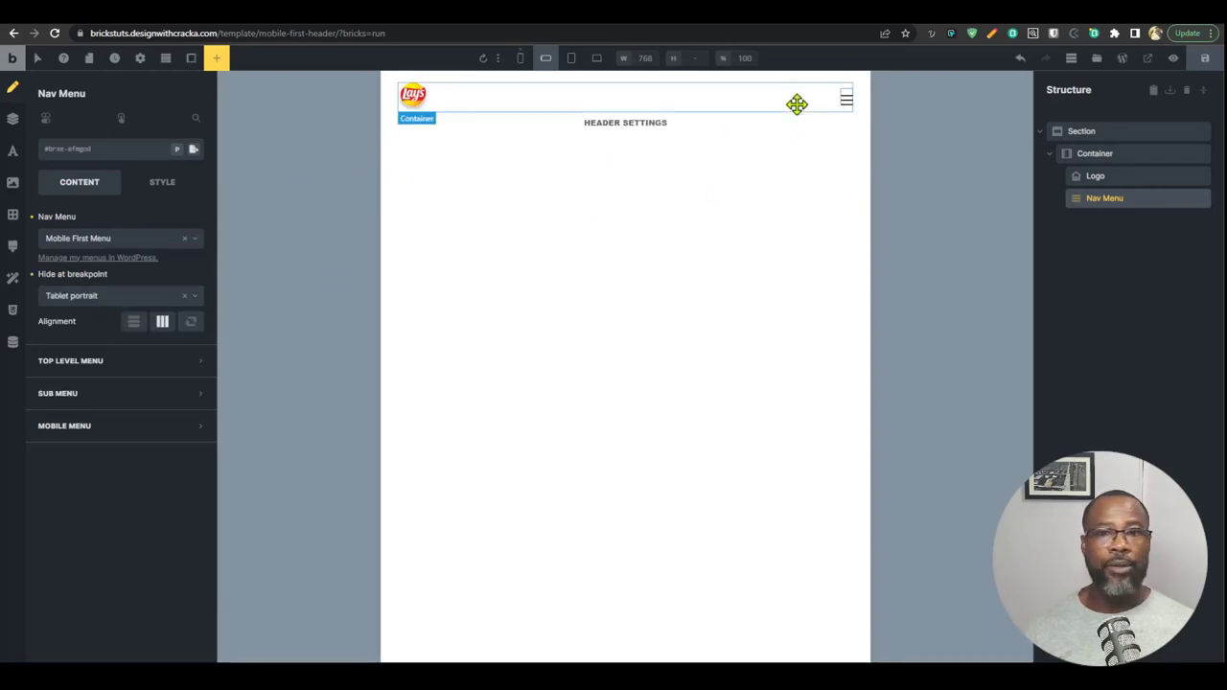
pyautogui.click(549, 64)
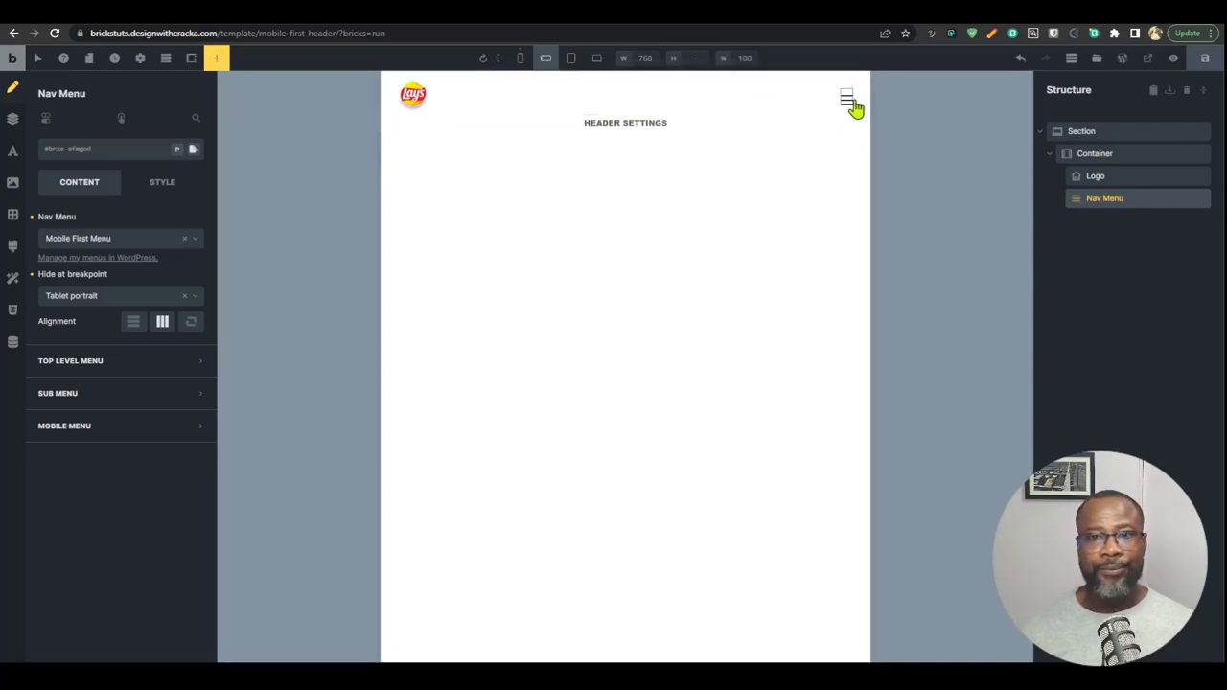
pyautogui.click(573, 62)
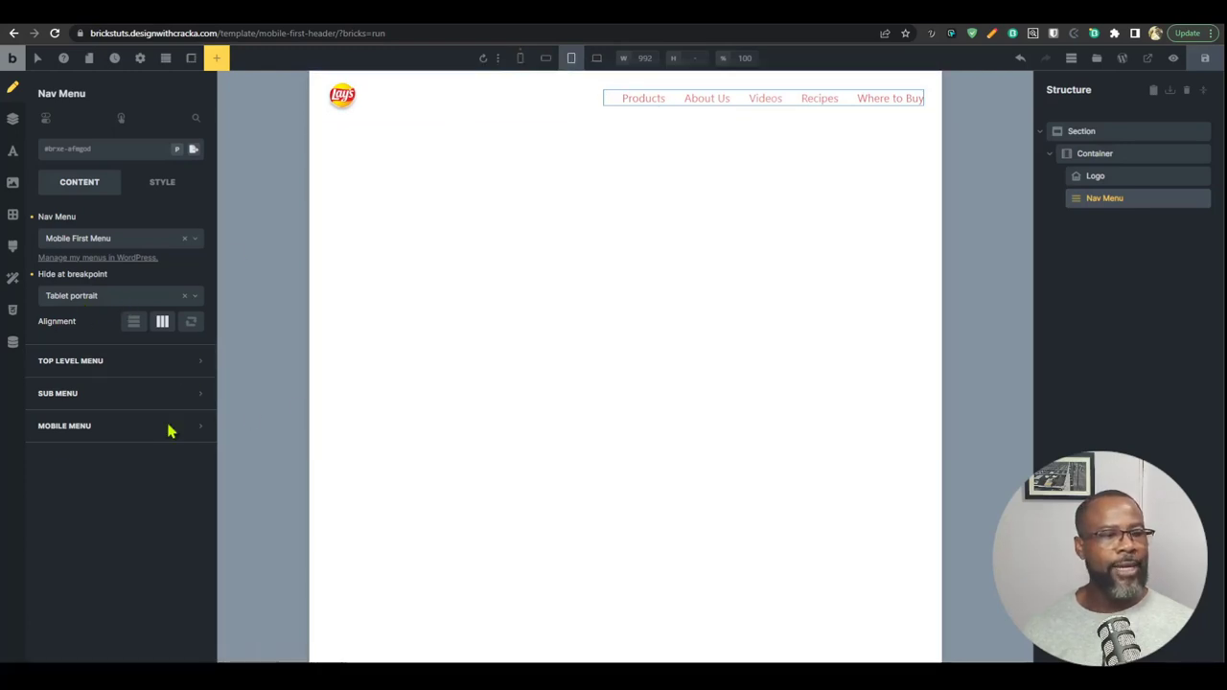
# Step: Colour the nav menu's top-level links var(--shade), then check desktop and mobile portrait previews
pyautogui.click(164, 360)
pyautogui.scroll(-1, 161, 441)
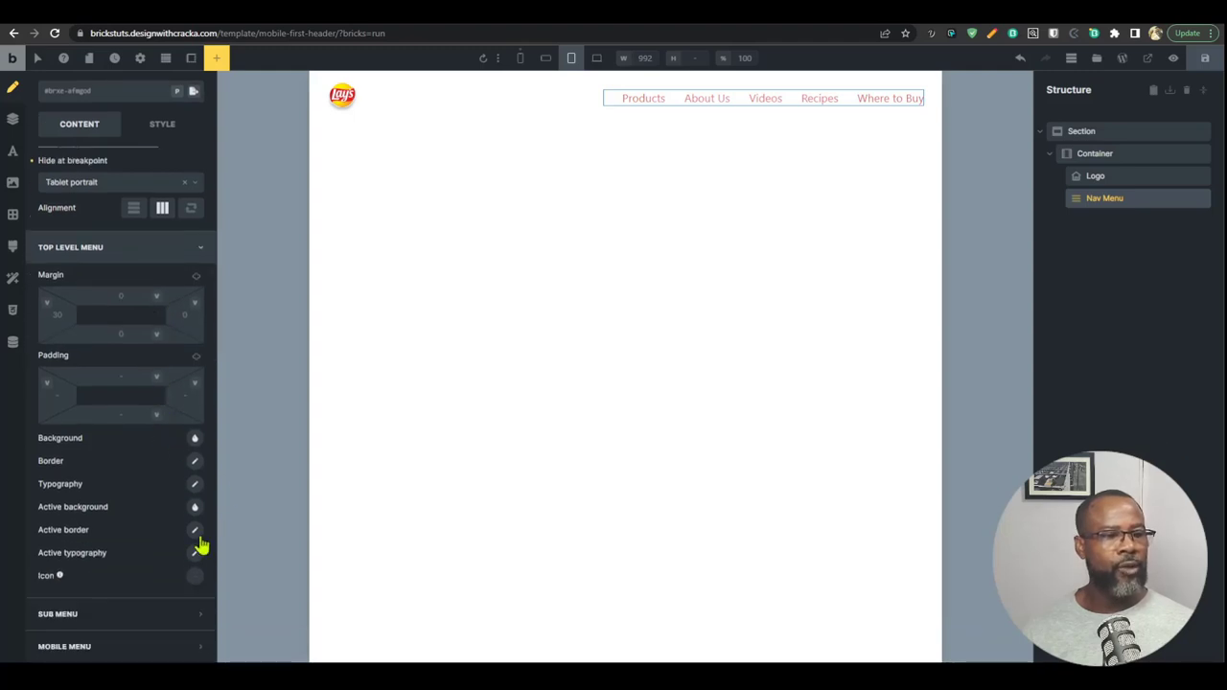
pyautogui.click(195, 488)
pyautogui.click(183, 521)
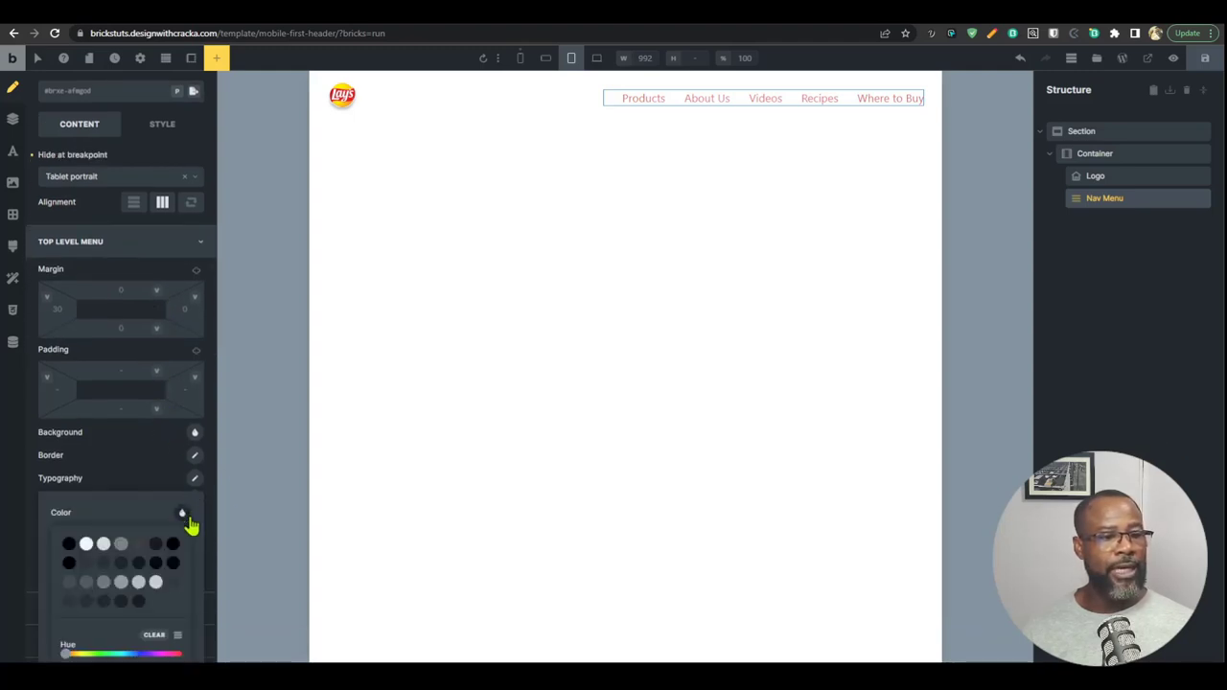
pyautogui.scroll(-2, 144, 479)
pyautogui.click(70, 359)
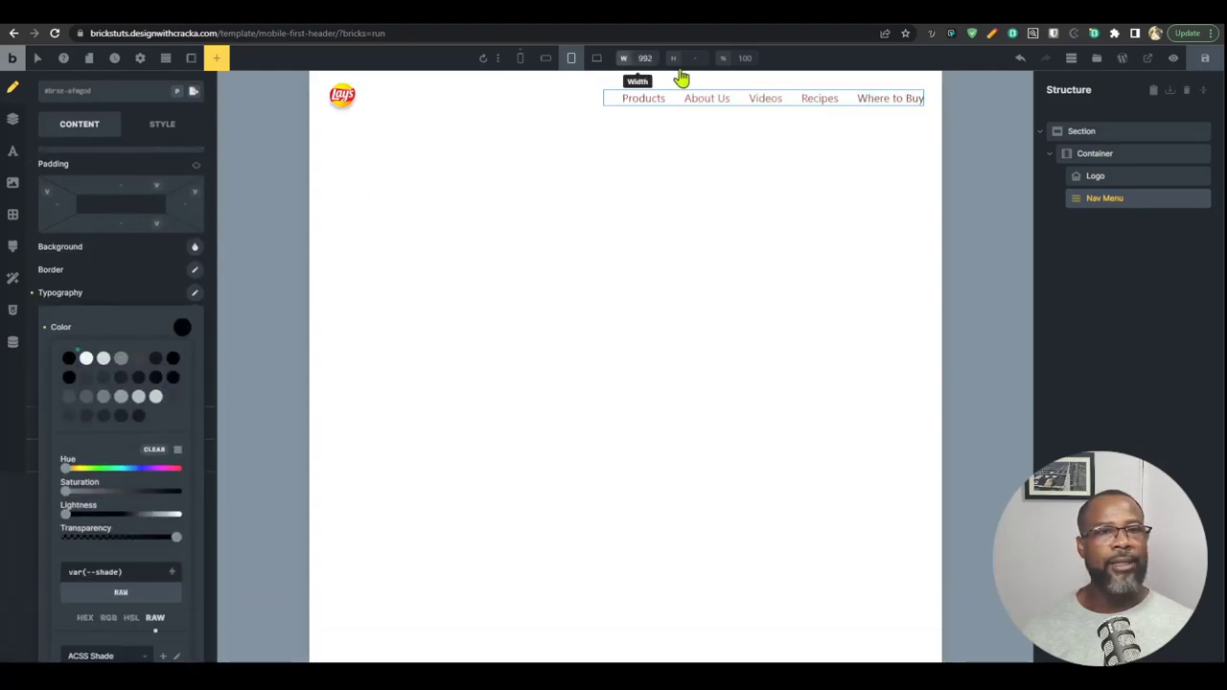
pyautogui.click(597, 59)
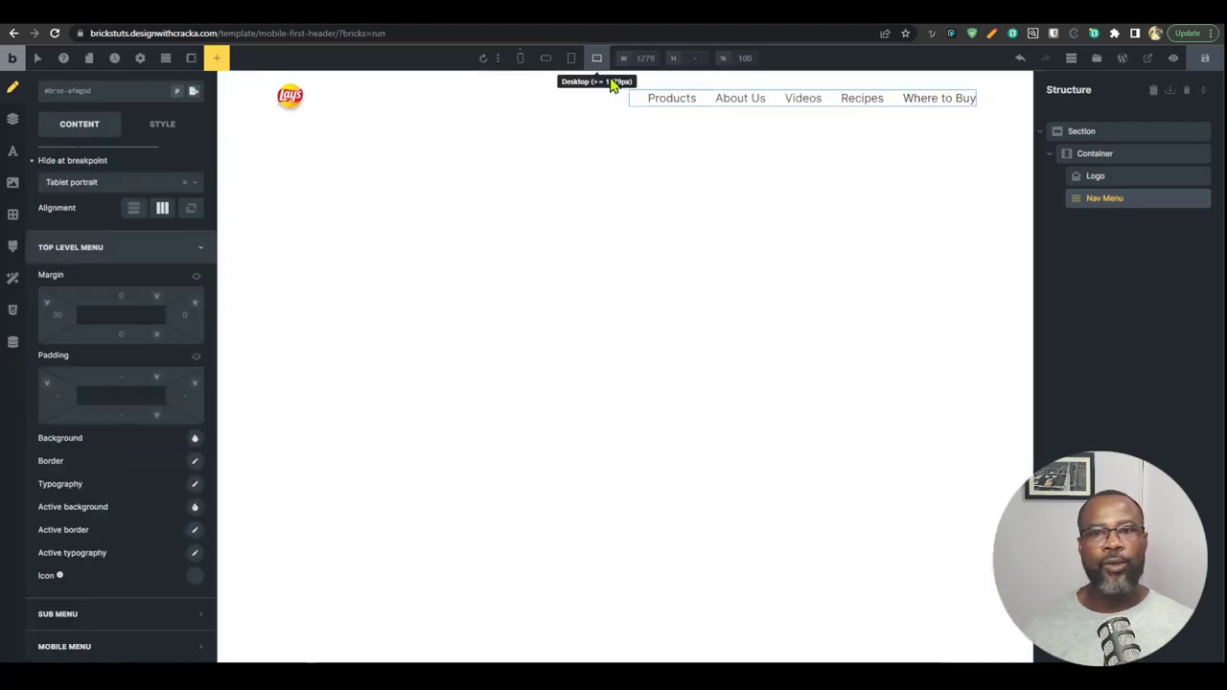
pyautogui.click(520, 59)
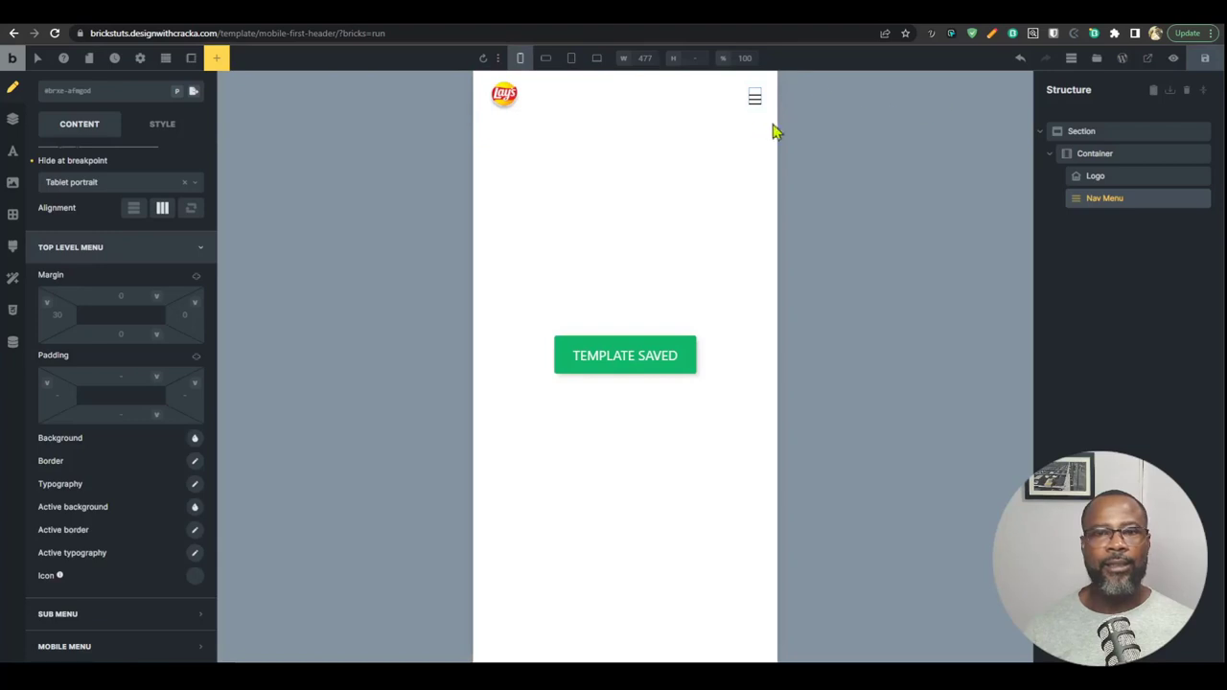
pyautogui.click(892, 11)
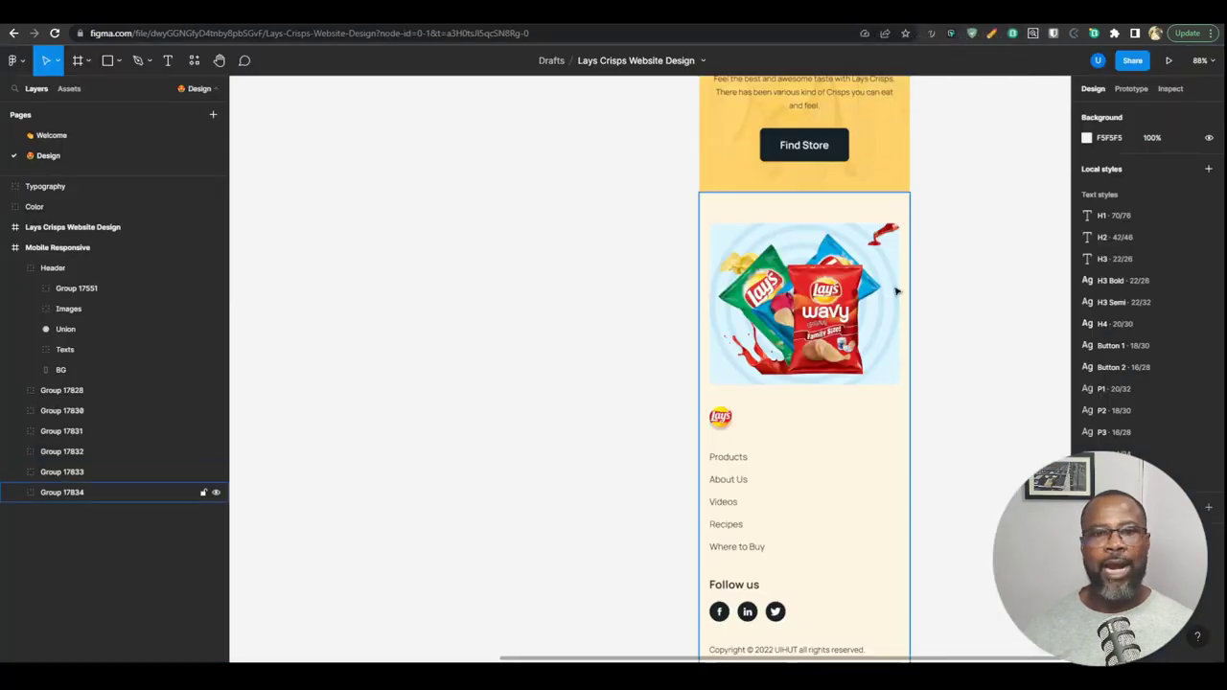
pyautogui.scroll(3, 896, 292)
pyautogui.keyDown('ctrl'); pyautogui.scroll(-10, 882, 316); pyautogui.keyUp('ctrl')
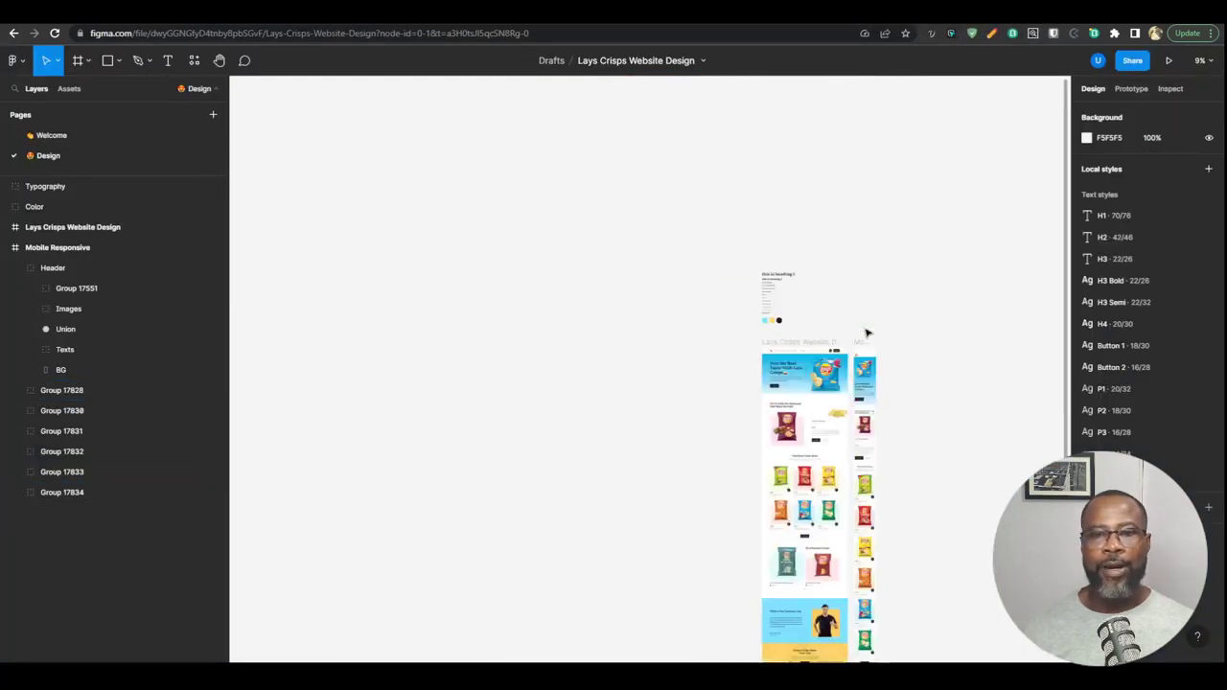
pyautogui.keyDown('ctrl'); pyautogui.scroll(8, 866, 332); pyautogui.keyUp('ctrl')
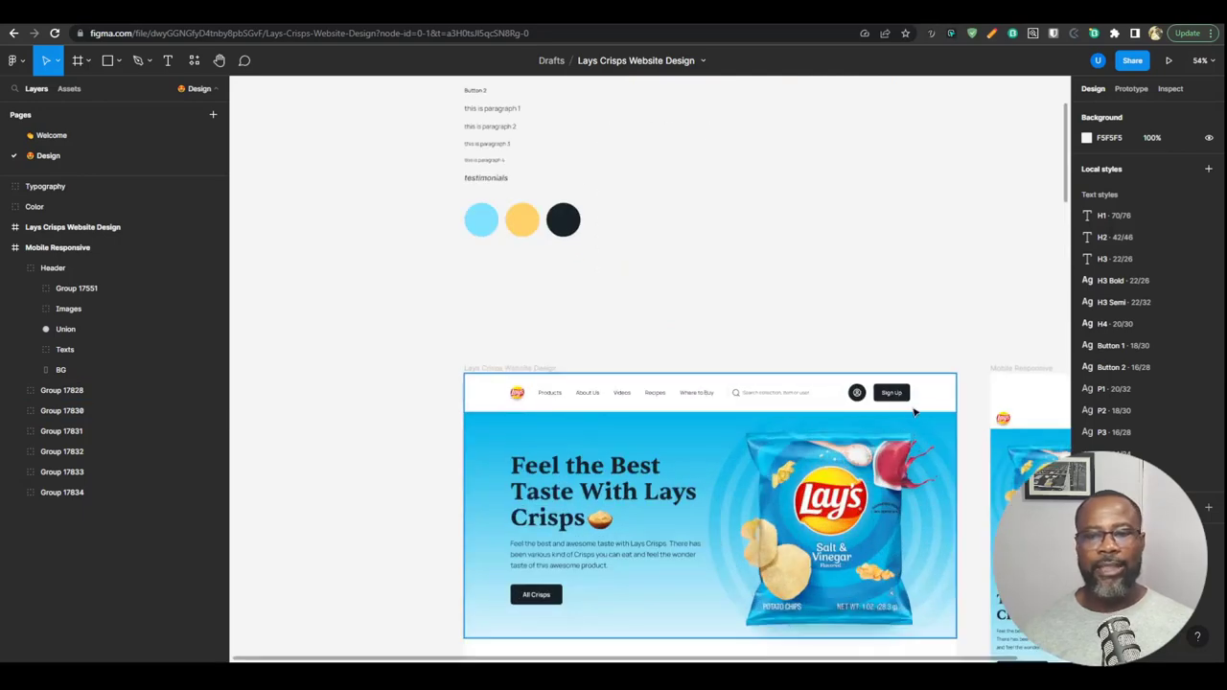
pyautogui.scroll(-3, 914, 412)
pyautogui.keyDown('ctrl'); pyautogui.scroll(-3, 903, 347); pyautogui.keyUp('ctrl')
pyautogui.keyDown('ctrl'); pyautogui.scroll(2, 904, 347); pyautogui.keyUp('ctrl')
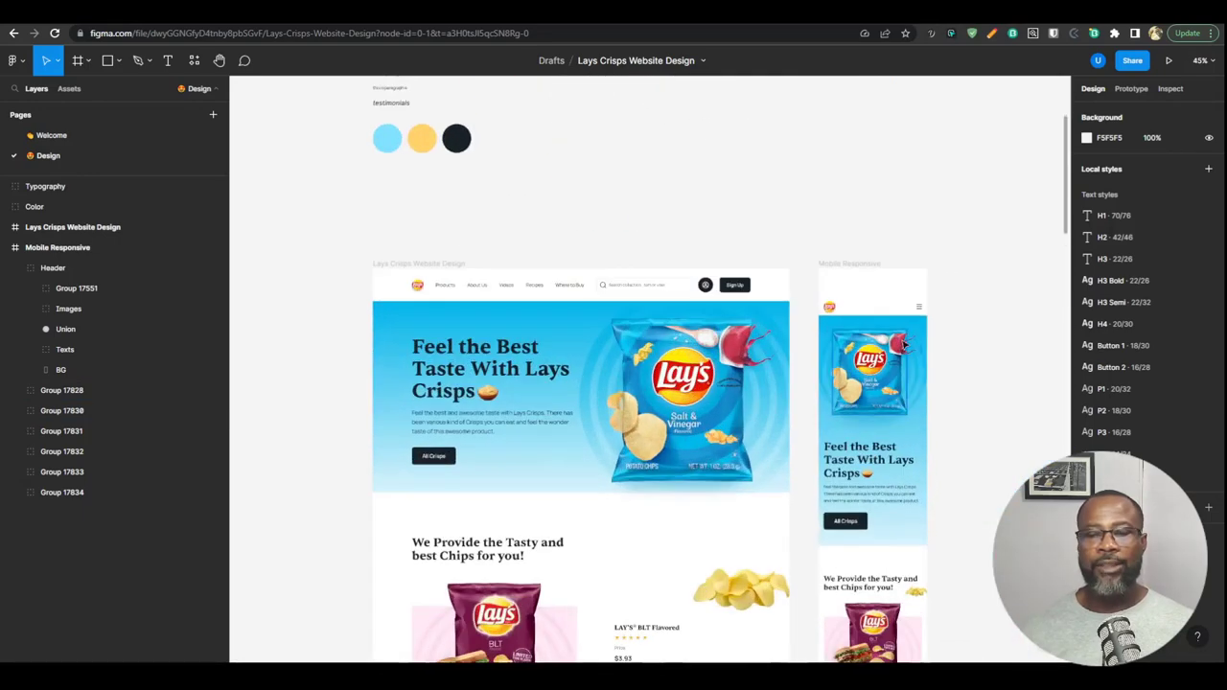
pyautogui.keyDown('ctrl'); pyautogui.scroll(3, 903, 347); pyautogui.keyUp('ctrl')
pyautogui.keyDown('ctrl'); pyautogui.scroll(-3, 780, 349); pyautogui.keyUp('ctrl')
pyautogui.keyDown('ctrl'); pyautogui.scroll(5, 646, 310); pyautogui.keyUp('ctrl')
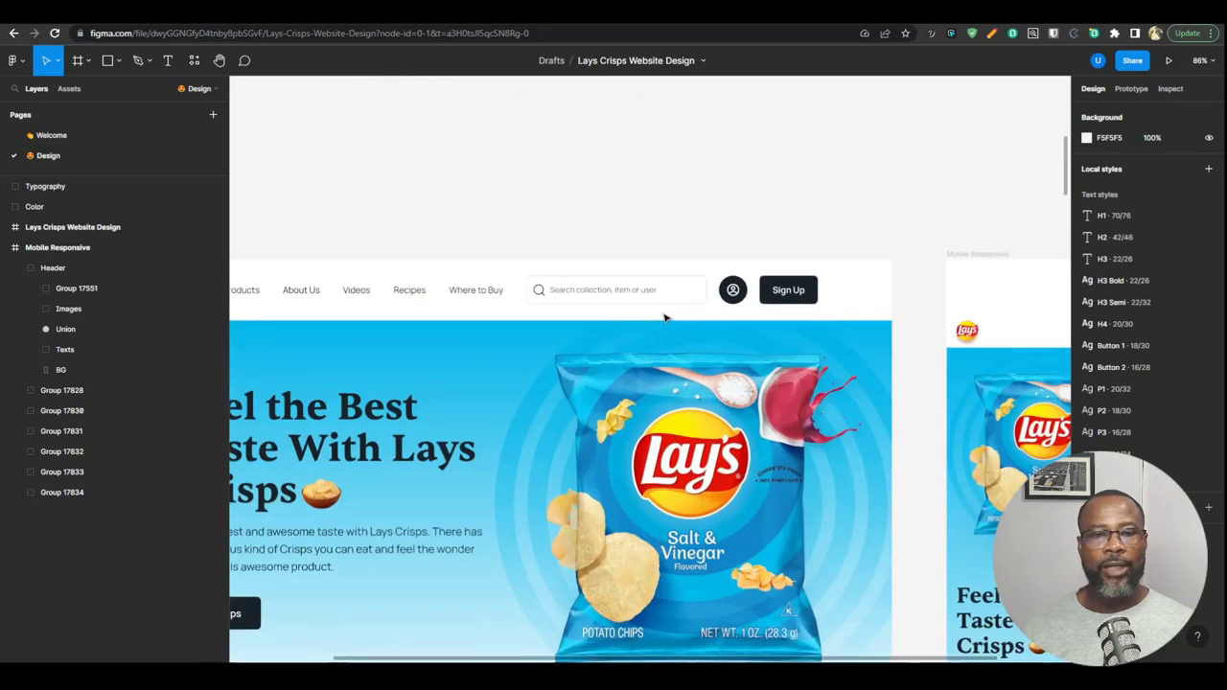
pyautogui.keyDown('ctrl'); pyautogui.scroll(-3, 705, 314); pyautogui.keyUp('ctrl')
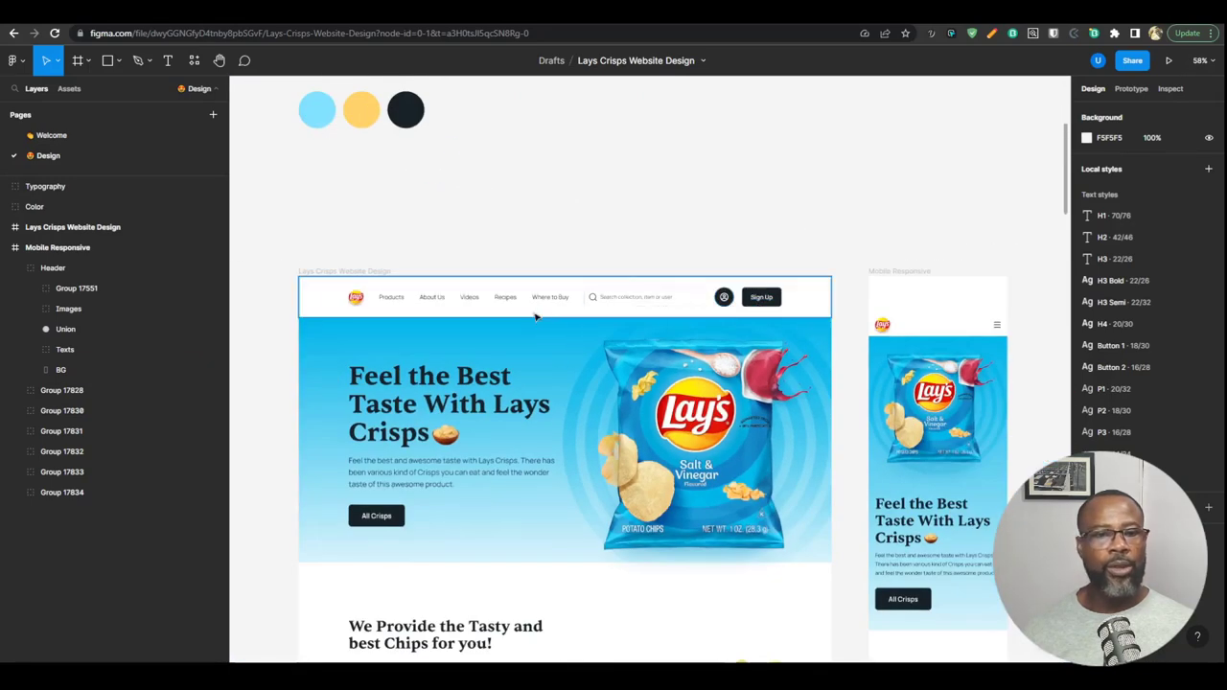
pyautogui.keyDown('ctrl'); pyautogui.scroll(2, 537, 317); pyautogui.keyUp('ctrl')
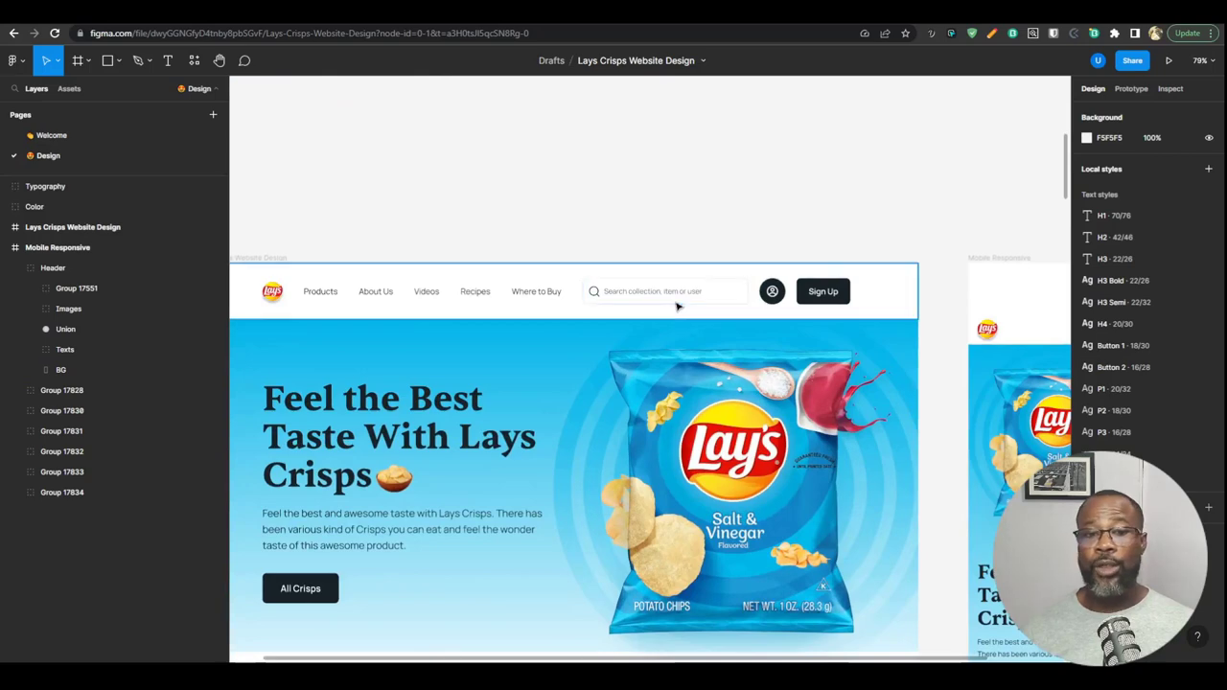
pyautogui.keyDown('ctrl'); pyautogui.scroll(-3, 662, 307); pyautogui.keyUp('ctrl')
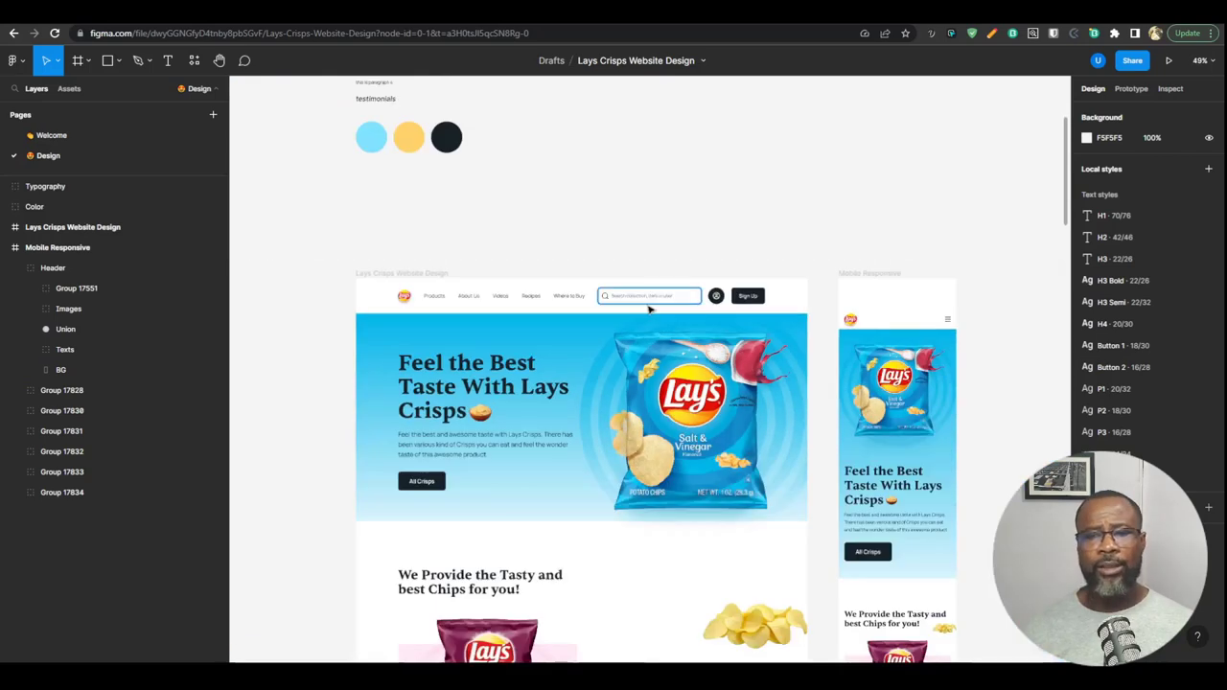
pyautogui.keyDown('ctrl'); pyautogui.scroll(6, 873, 311); pyautogui.keyUp('ctrl')
pyautogui.keyDown('ctrl'); pyautogui.scroll(-3, 869, 300); pyautogui.keyUp('ctrl')
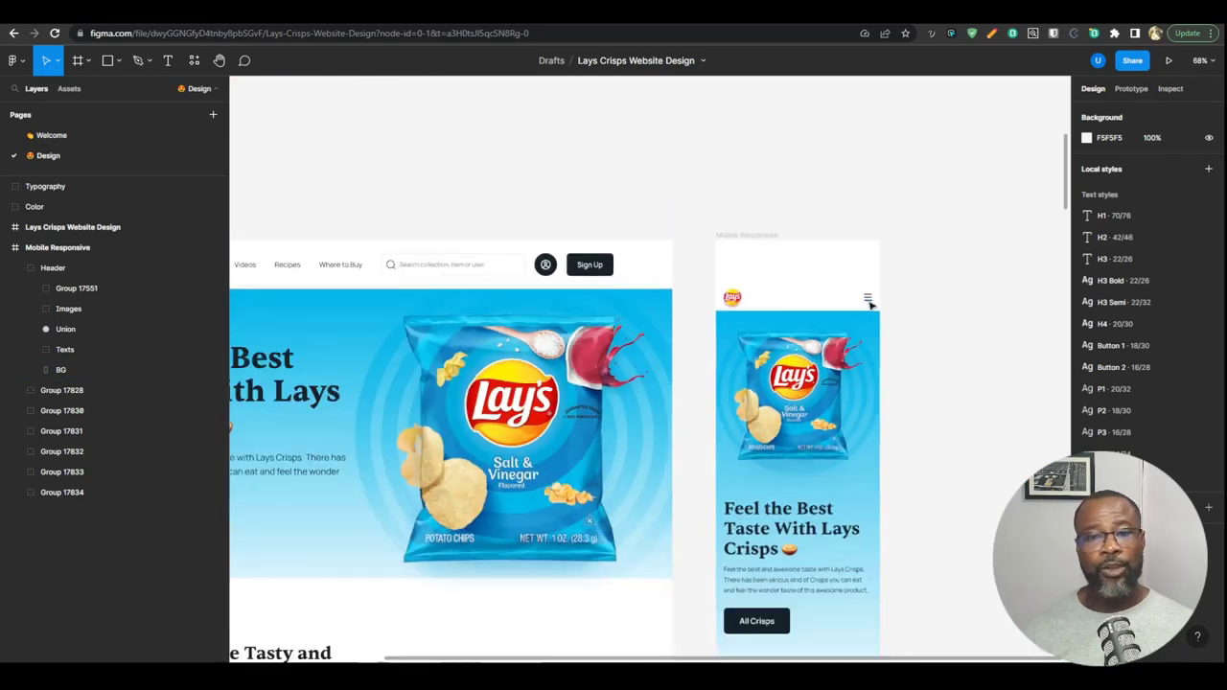
pyautogui.keyDown('ctrl'); pyautogui.scroll(-2, 873, 297); pyautogui.keyUp('ctrl')
pyautogui.keyDown('ctrl'); pyautogui.scroll(2, 892, 283); pyautogui.keyUp('ctrl')
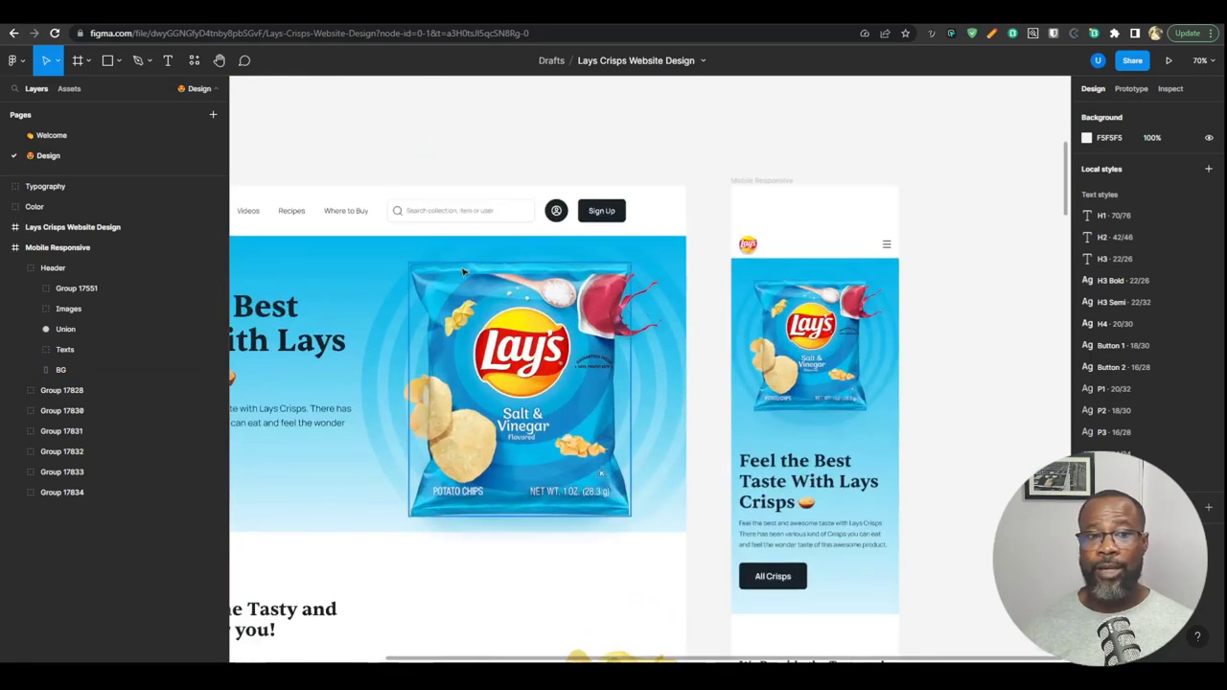
pyautogui.keyDown('ctrl'); pyautogui.scroll(-2, 575, 268); pyautogui.keyUp('ctrl')
pyautogui.keyDown('ctrl'); pyautogui.scroll(4, 564, 263); pyautogui.keyUp('ctrl')
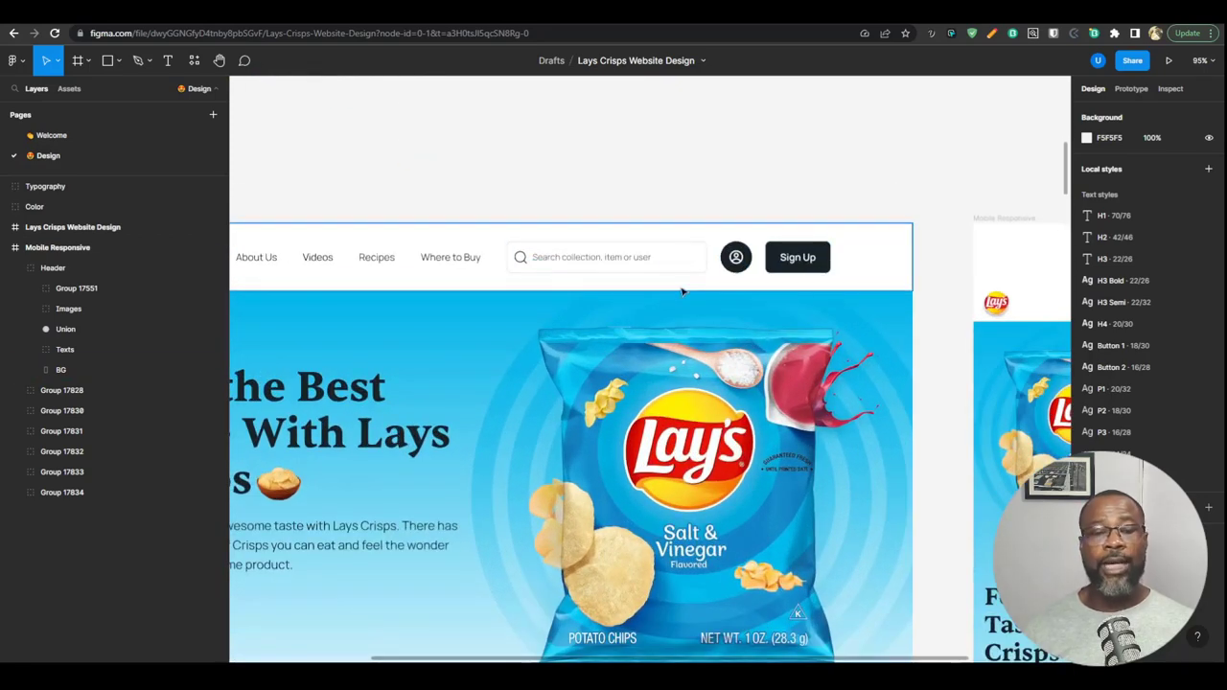
pyautogui.keyDown('ctrl'); pyautogui.scroll(-2, 765, 277); pyautogui.keyUp('ctrl')
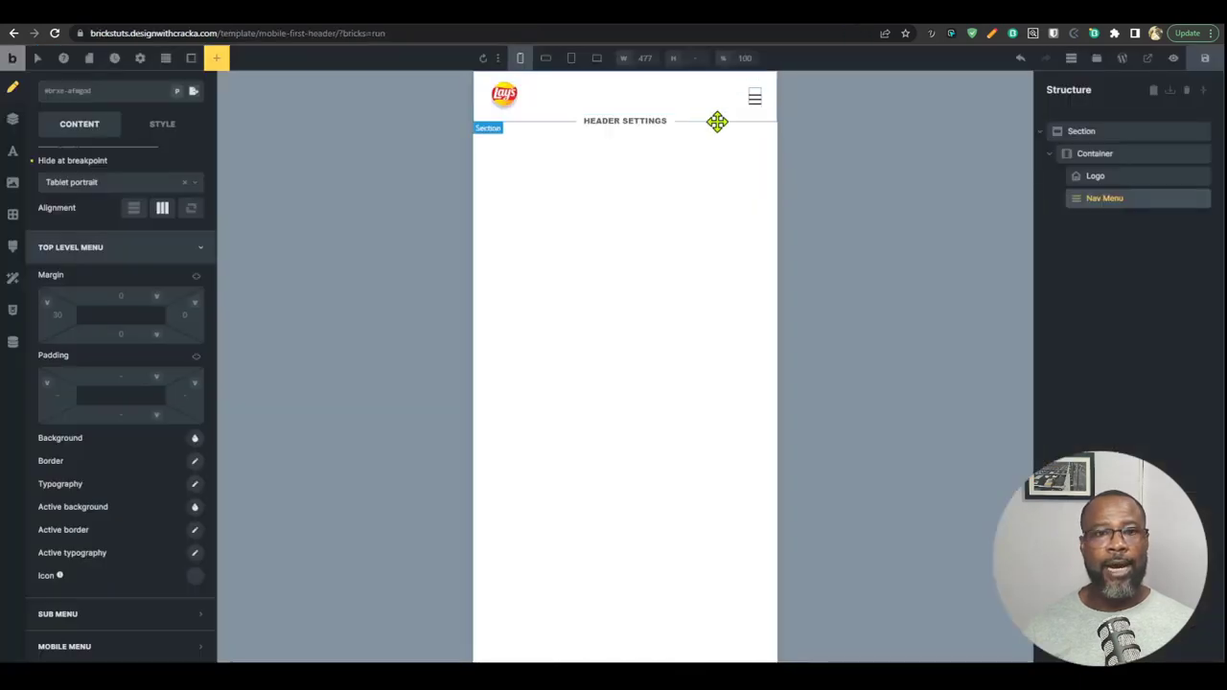
# Step: After checking tablet and mobile landscape previews, add a Button element (searched 'butt') to the header
pyautogui.click(568, 60)
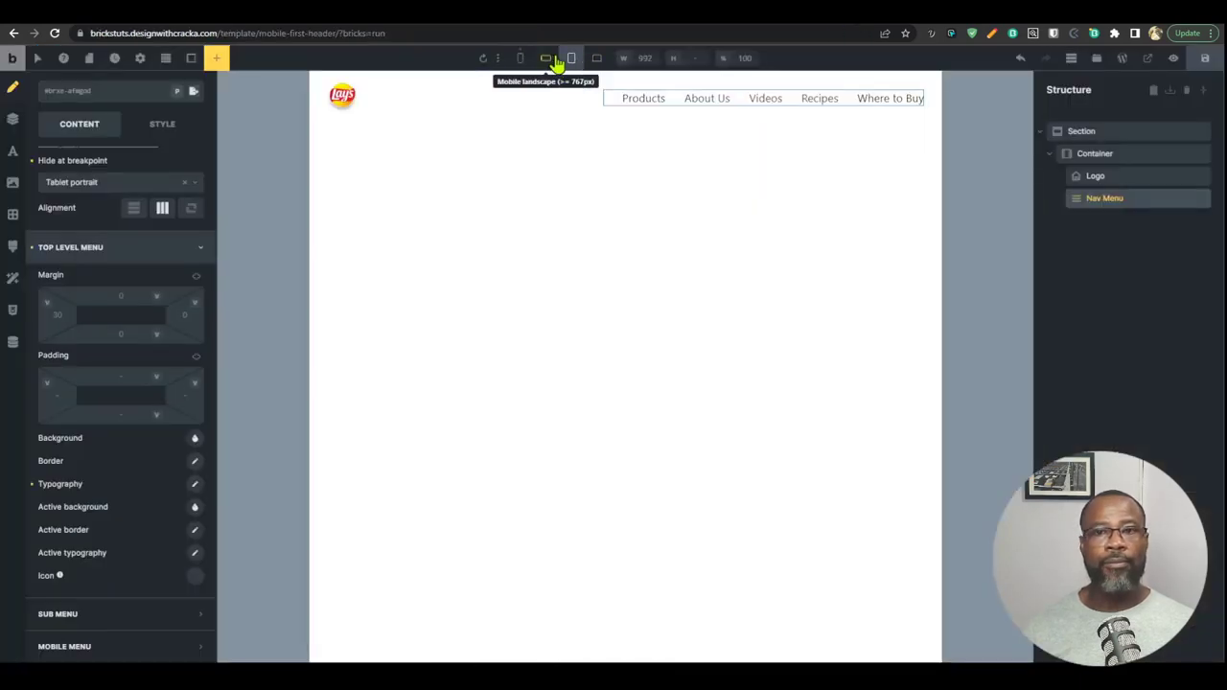
pyautogui.click(545, 59)
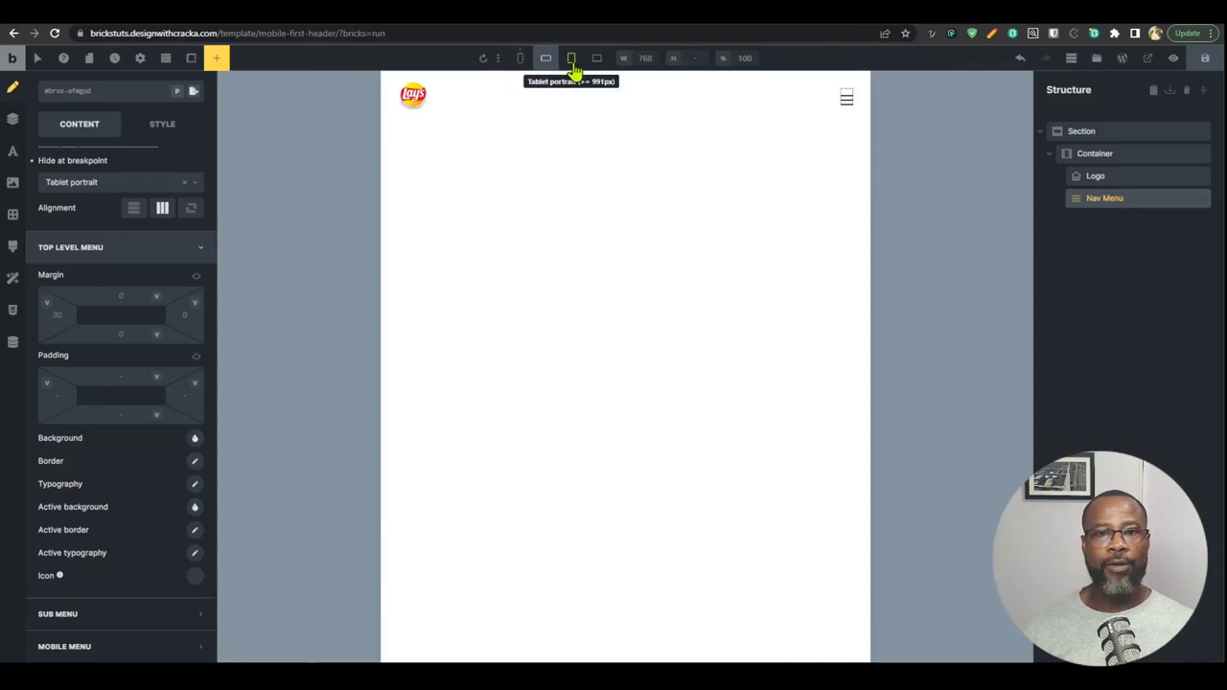
pyautogui.click(571, 60)
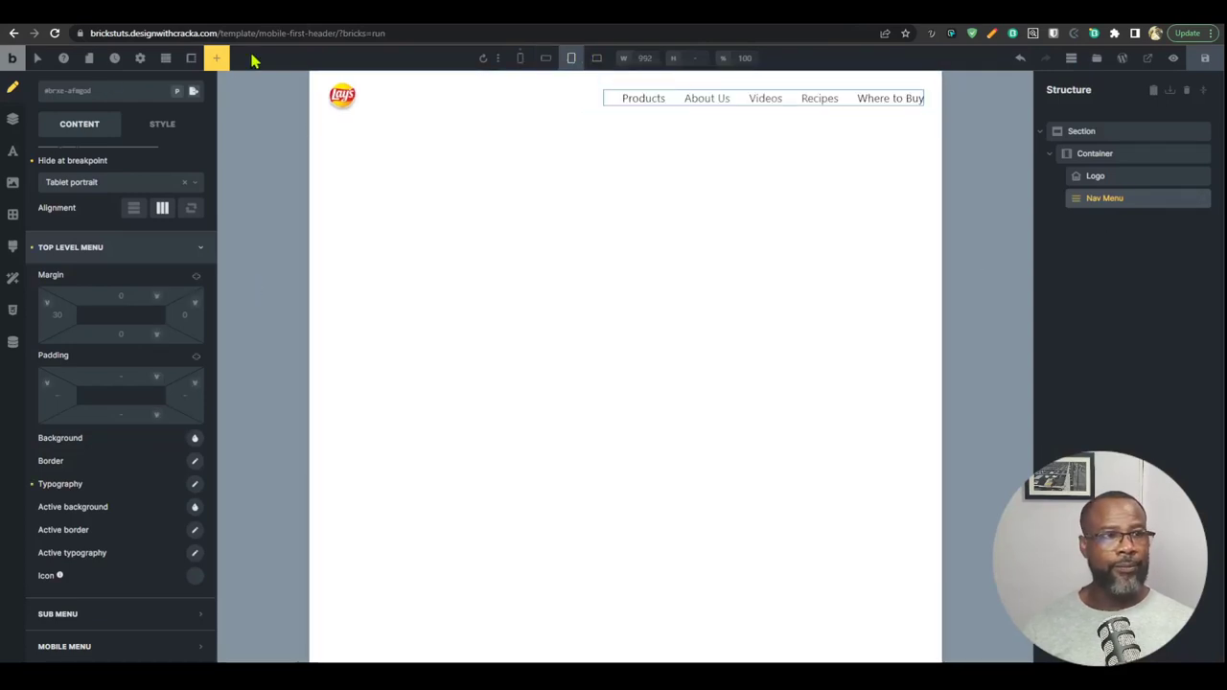
pyautogui.click(216, 59)
pyautogui.write('butt')
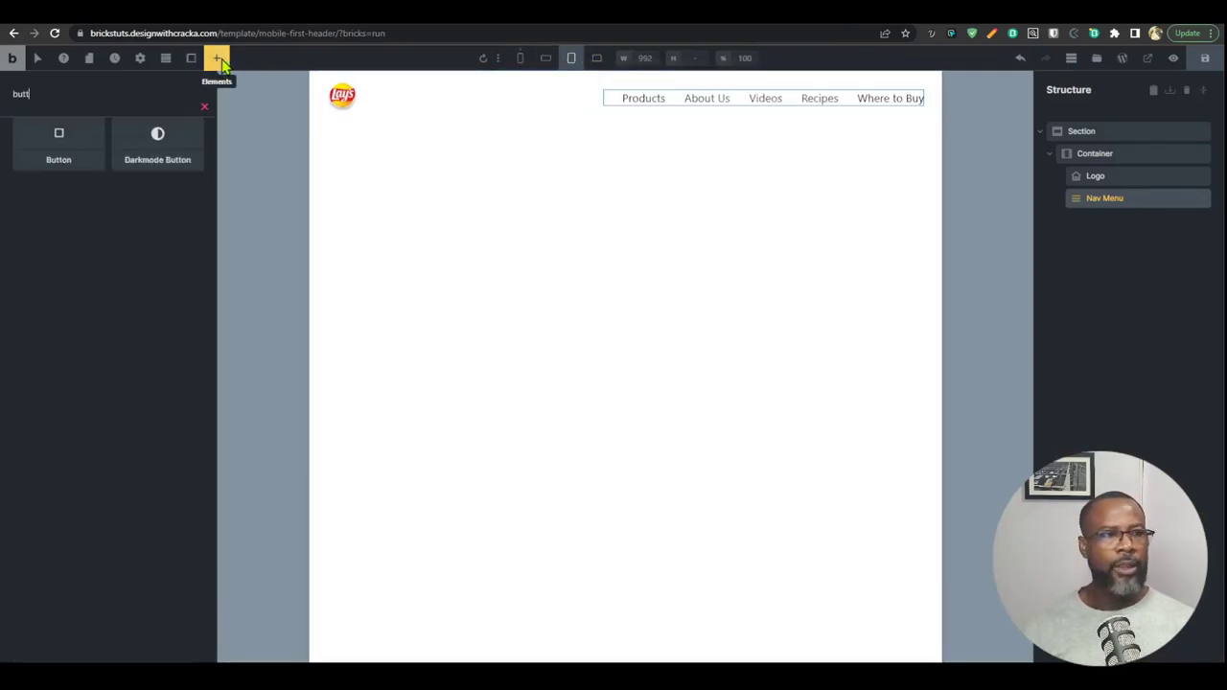
pyautogui.click(48, 155)
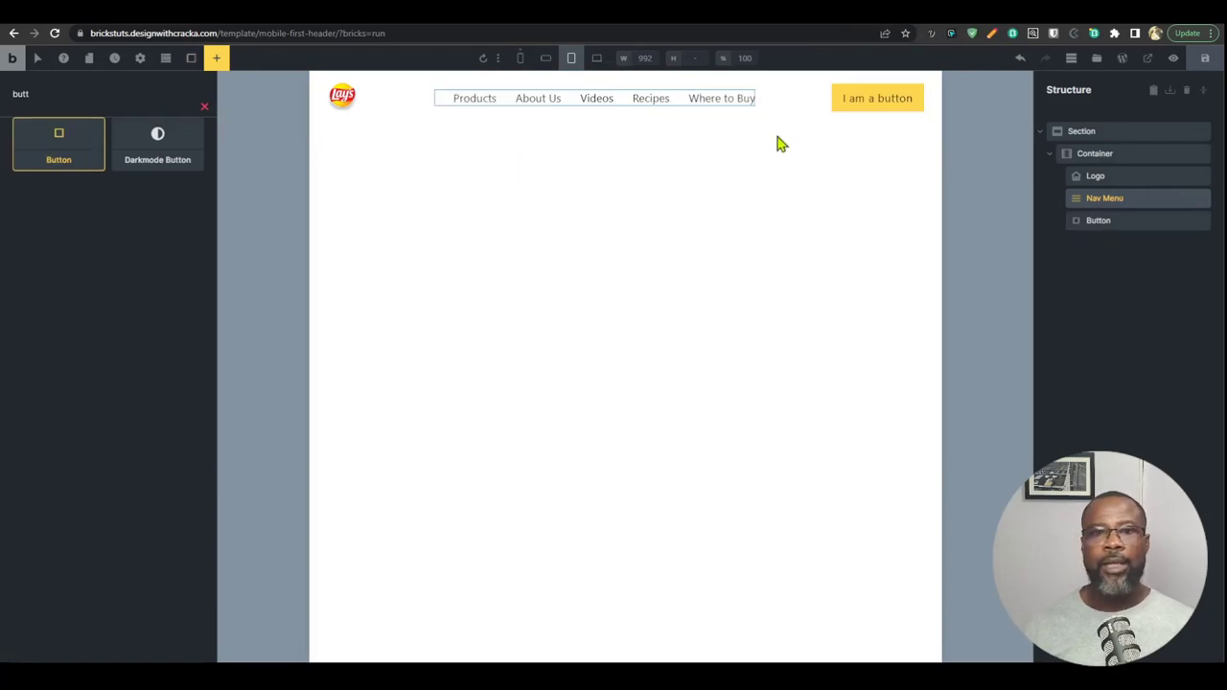
pyautogui.click(889, 102)
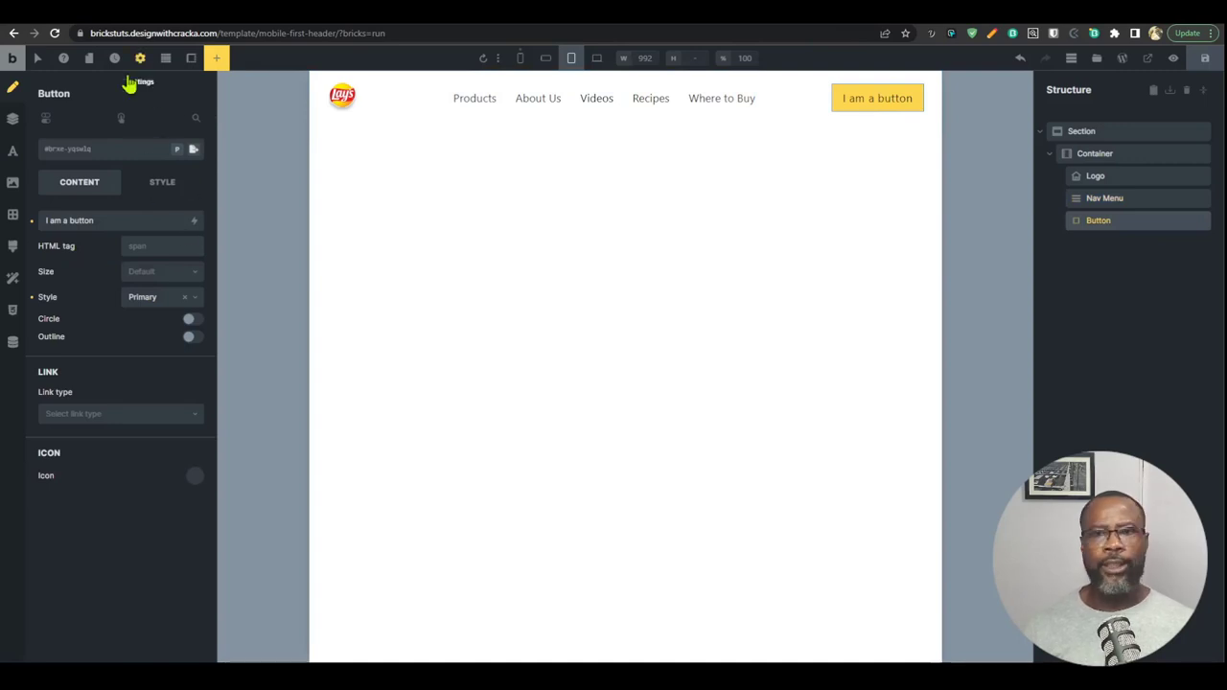
# Step: Create and apply the mobile-first-btn class to the header button
pyautogui.click(110, 156)
pyautogui.write('mobile-first-btn')
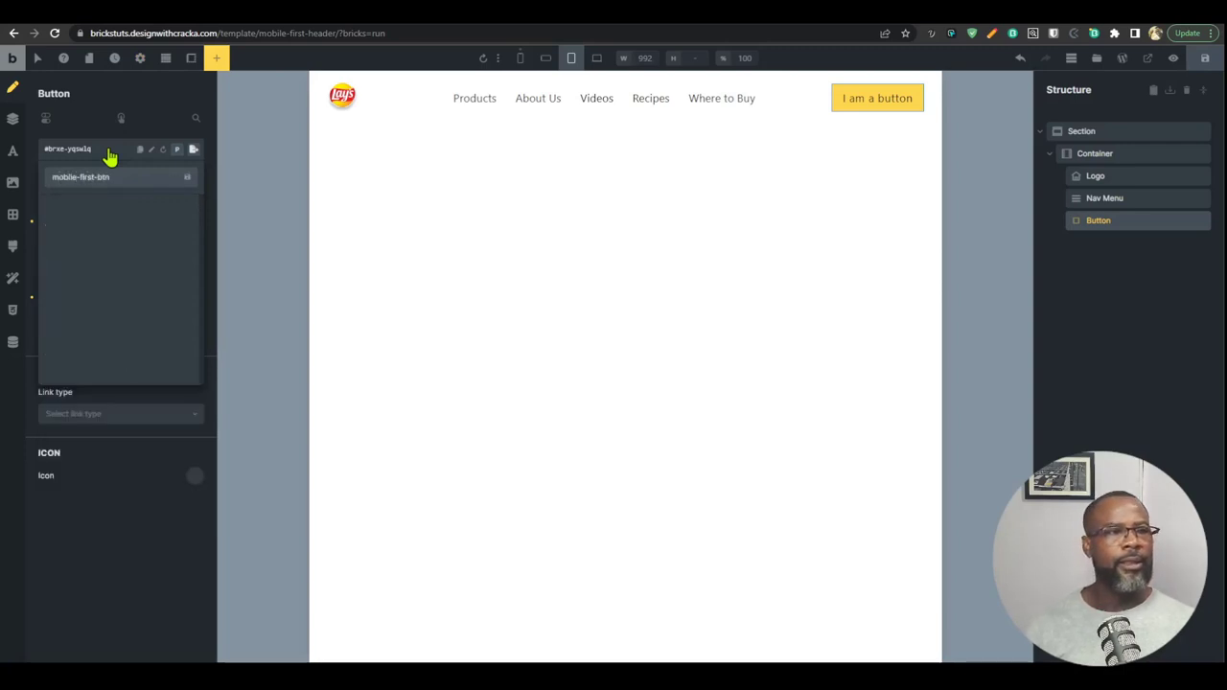
pyautogui.press('Return')
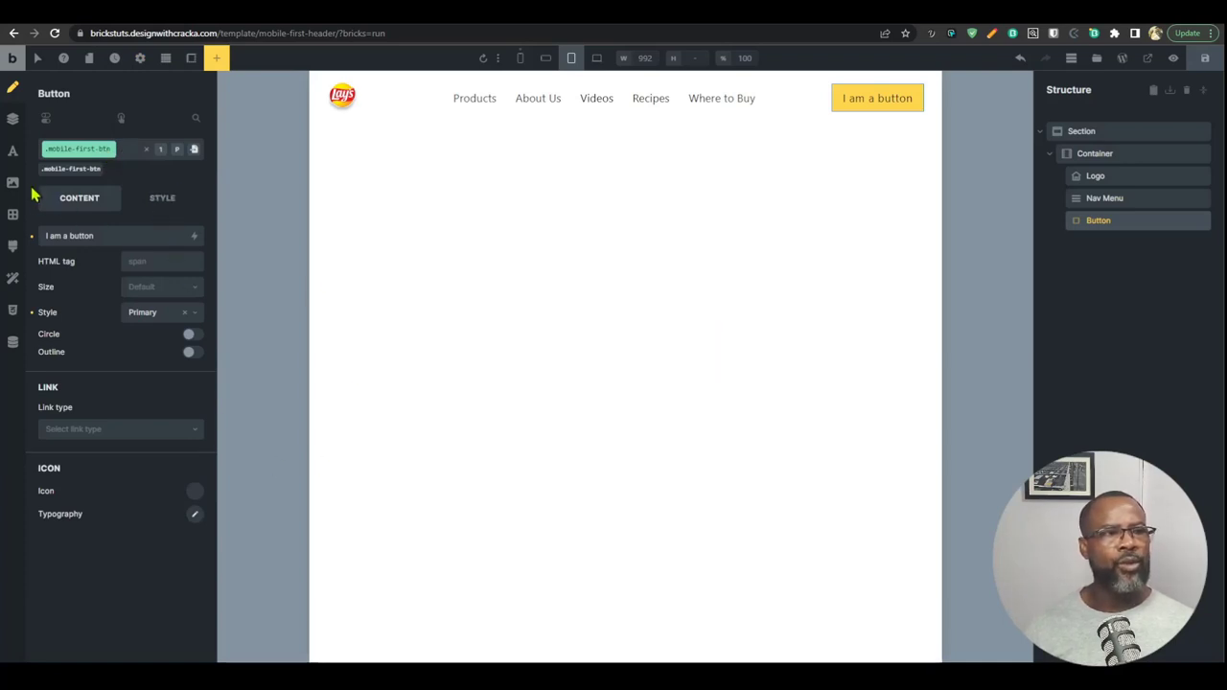
# Step: Give the button a black background and white text
pyautogui.click(165, 201)
pyautogui.click(195, 333)
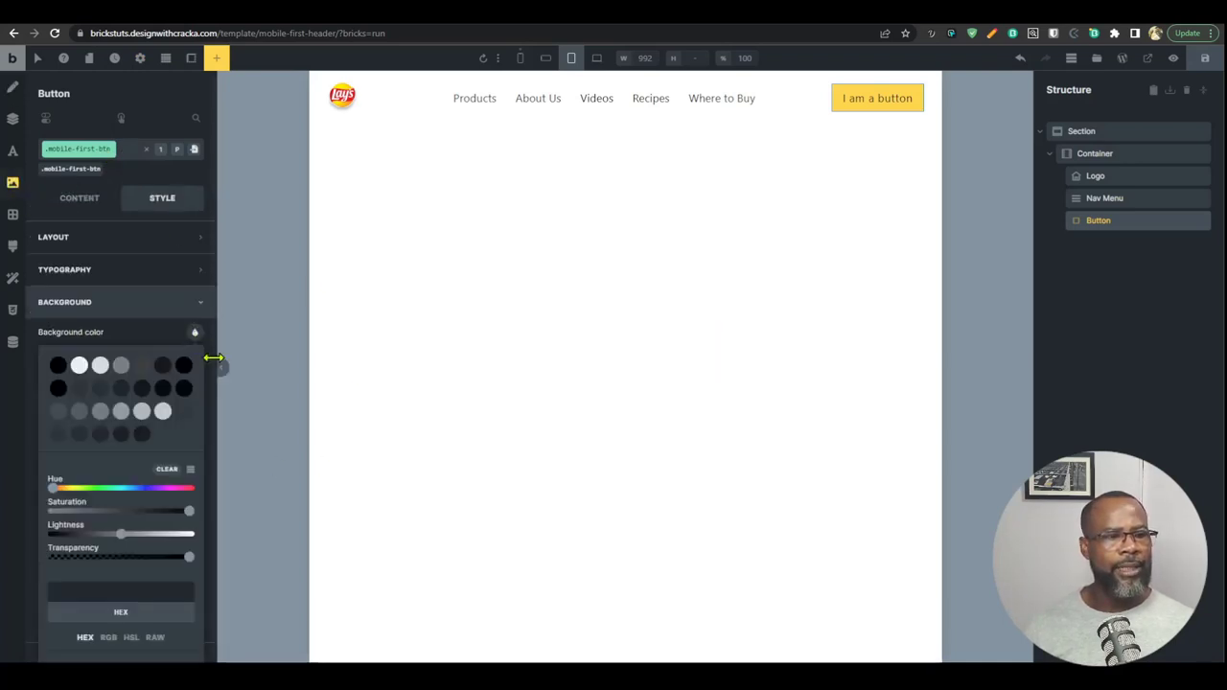
pyautogui.click(58, 374)
pyautogui.click(153, 271)
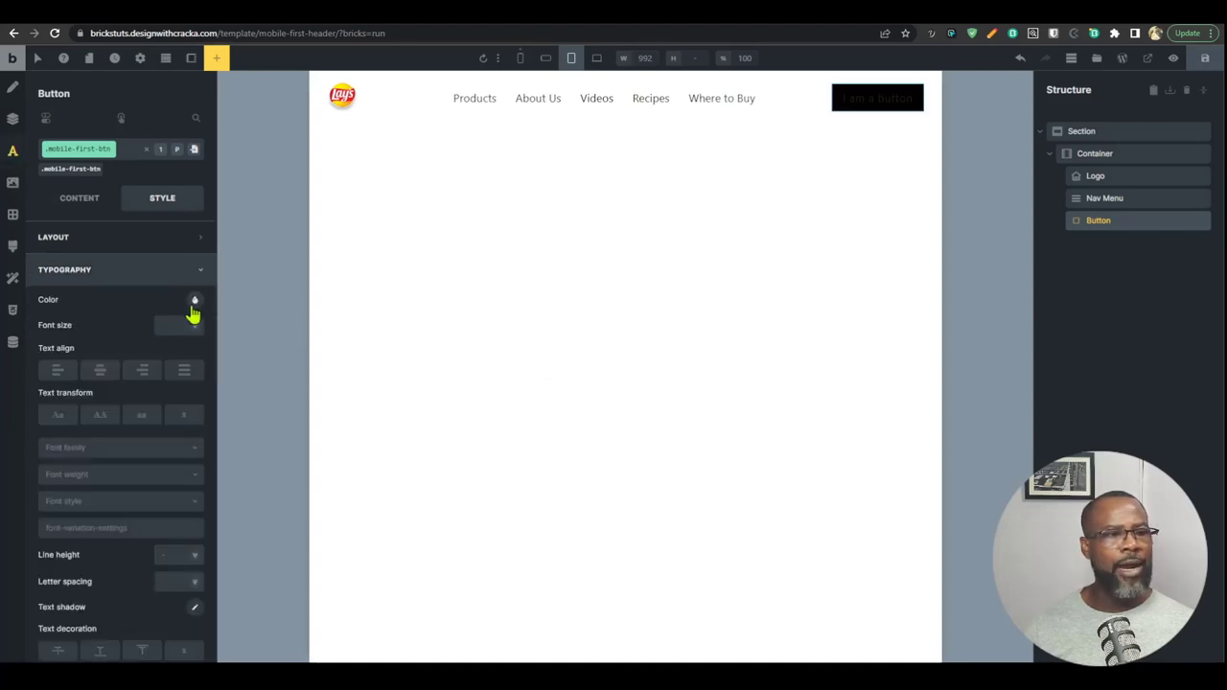
pyautogui.click(194, 301)
pyautogui.click(80, 332)
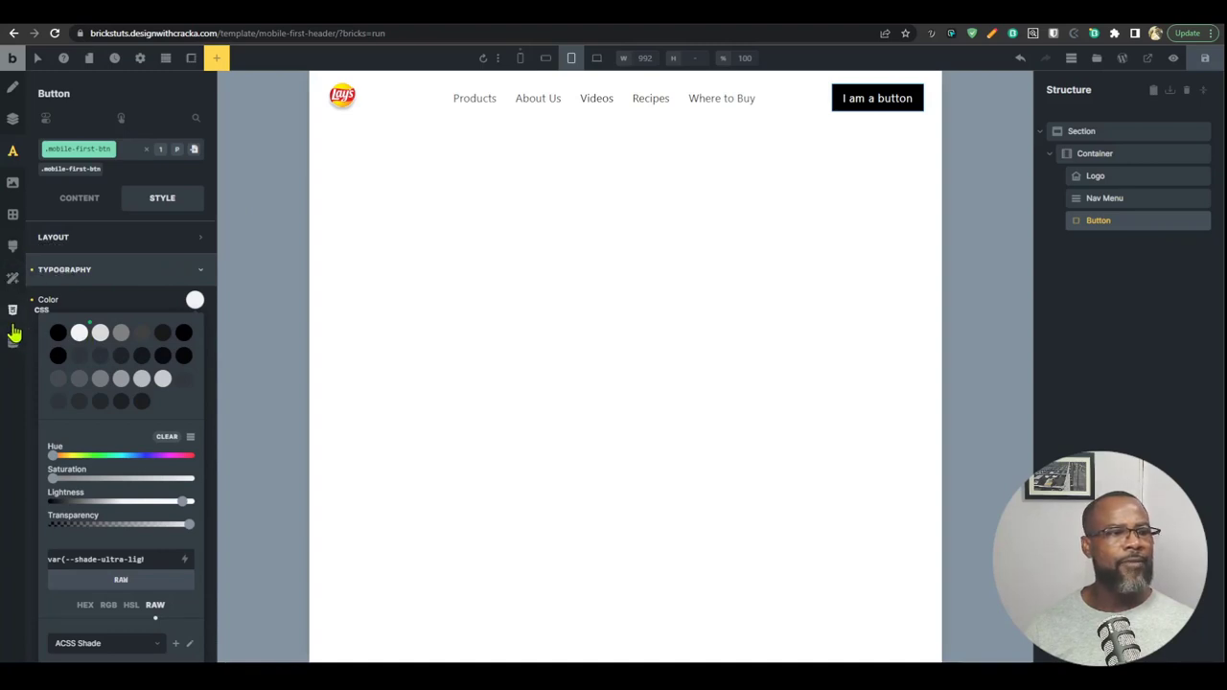
# Step: Set the button's border radius to 1rem with all four corners linked
pyautogui.click(13, 247)
pyautogui.click(13, 216)
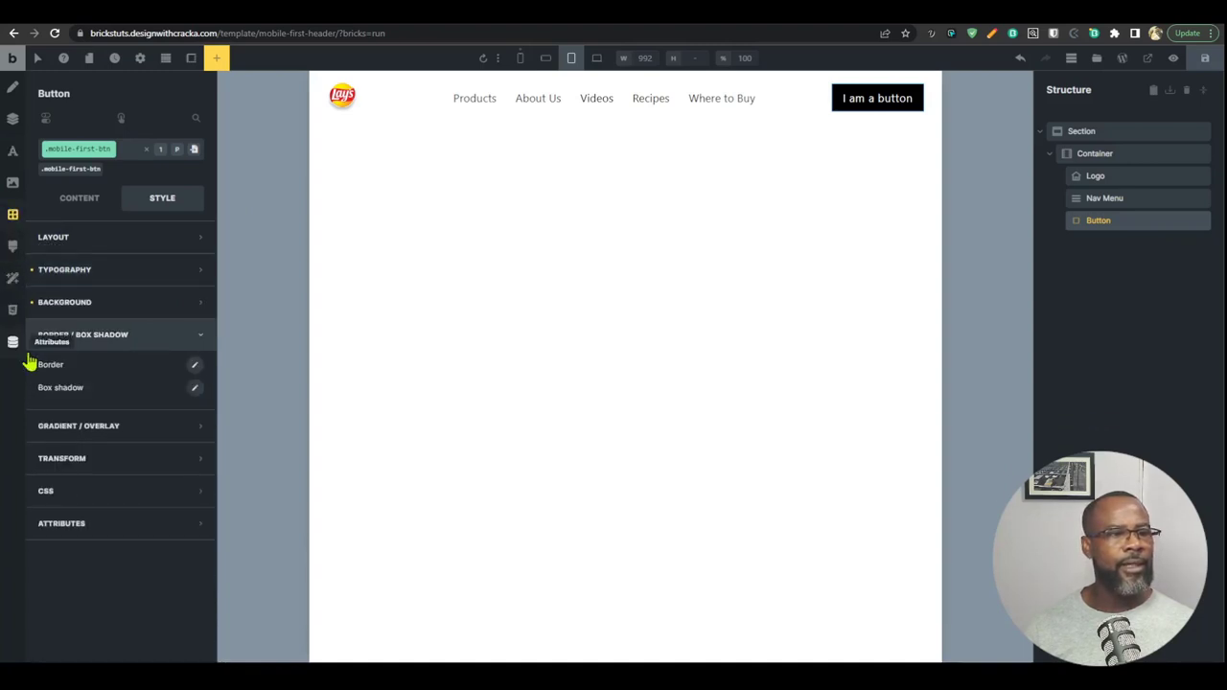
pyautogui.click(194, 368)
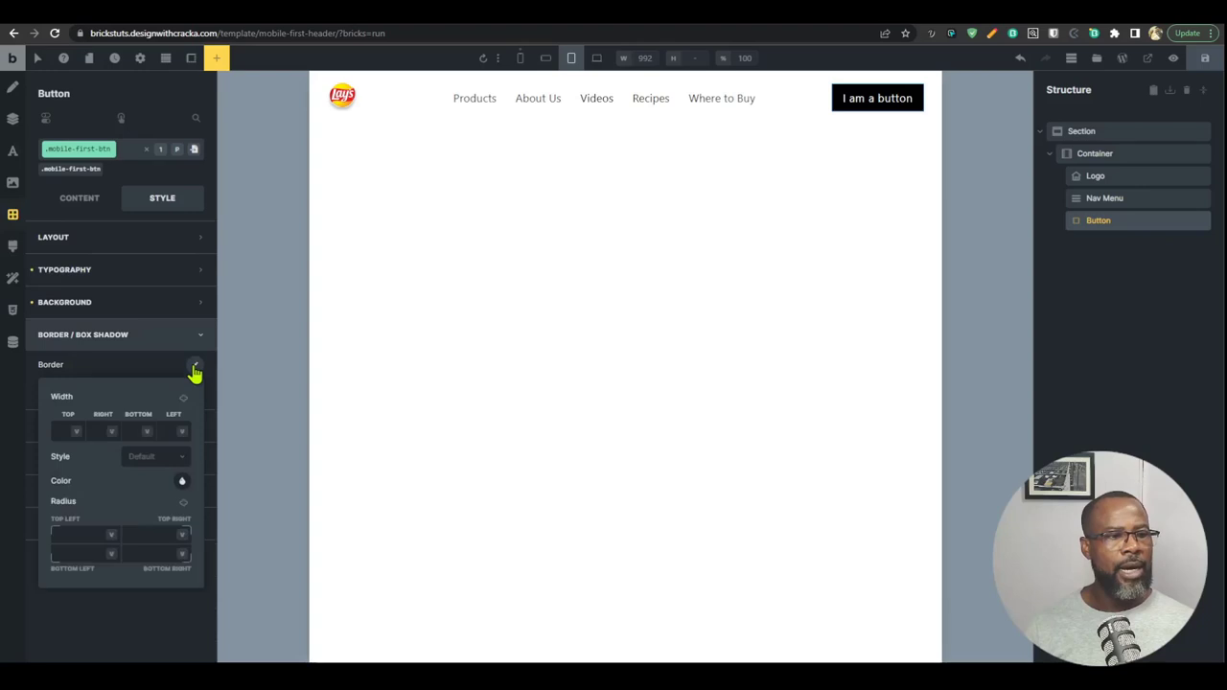
pyautogui.click(85, 534)
pyautogui.write('2rem')
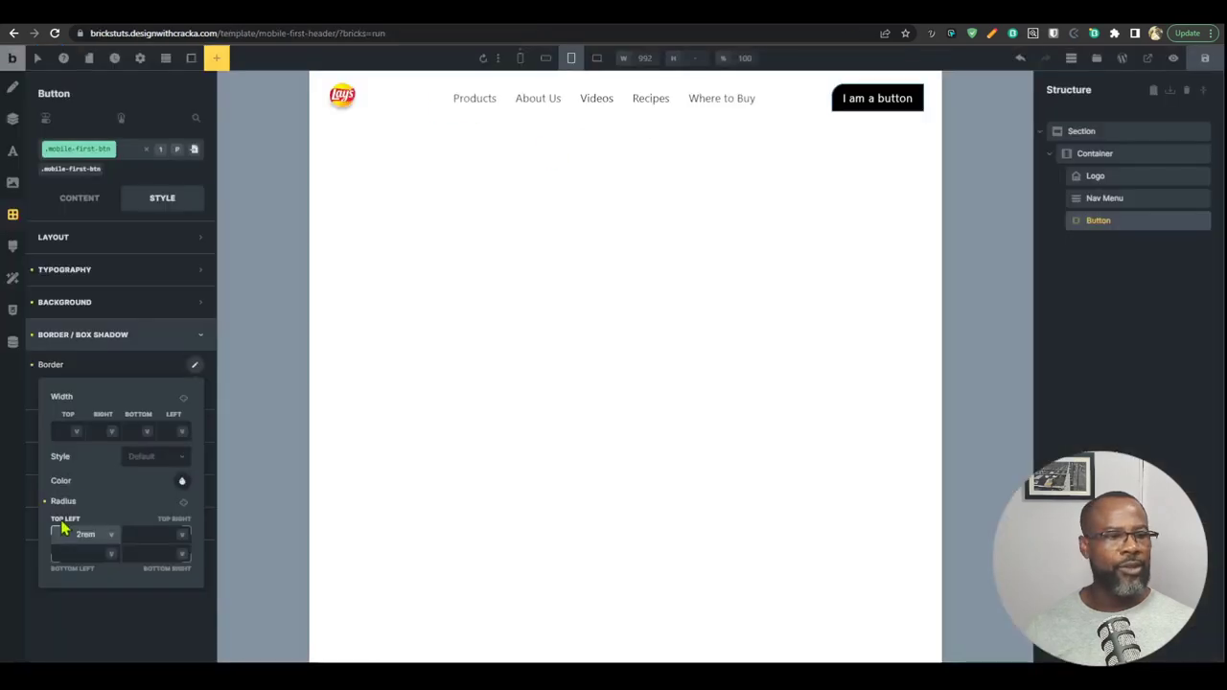
pyautogui.doubleClick(83, 532)
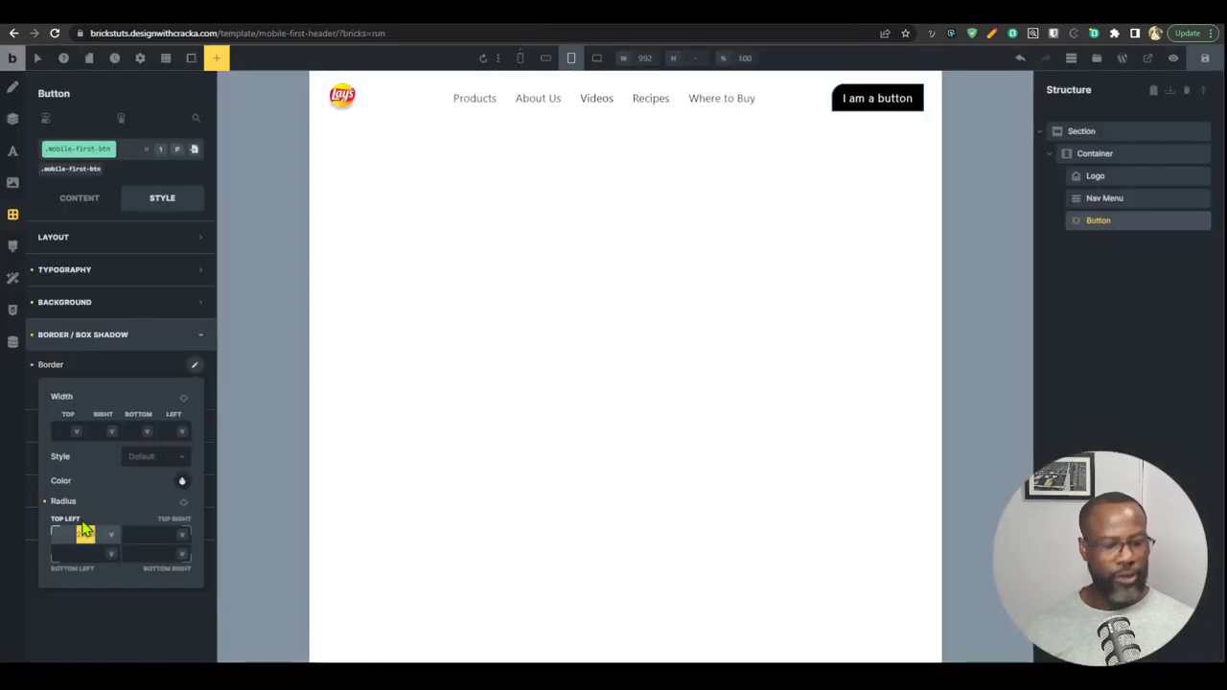
pyautogui.press('BackSpace')
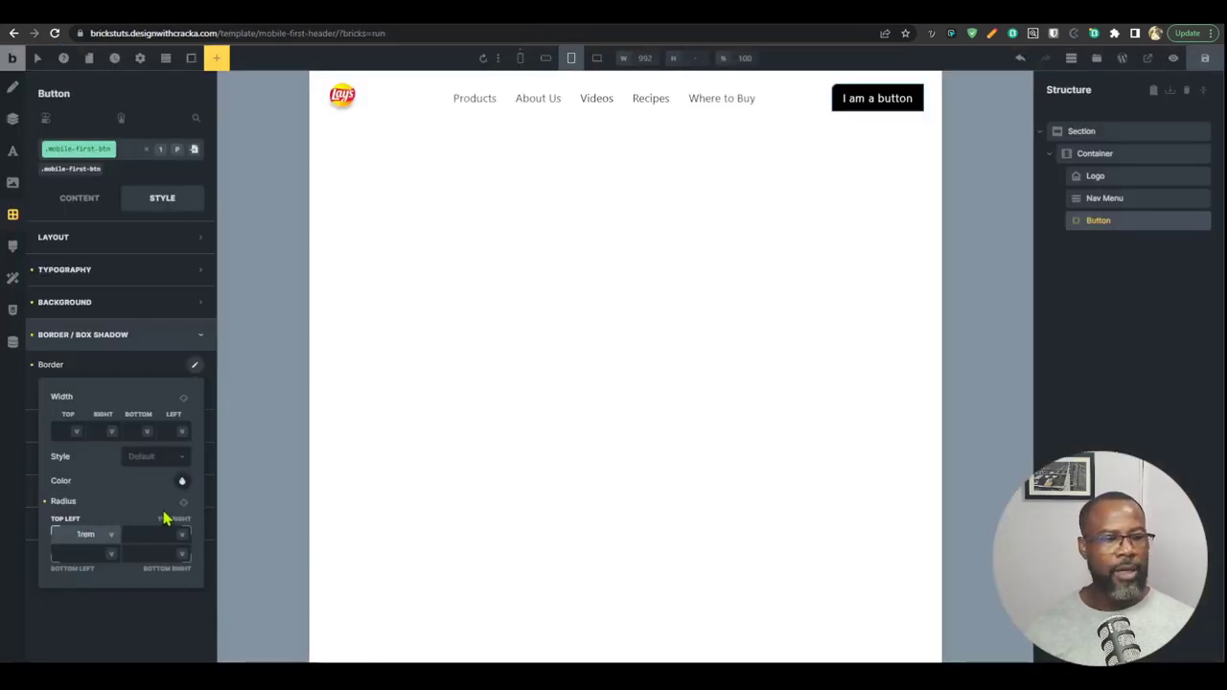
pyautogui.write('1rem')
pyautogui.click(183, 502)
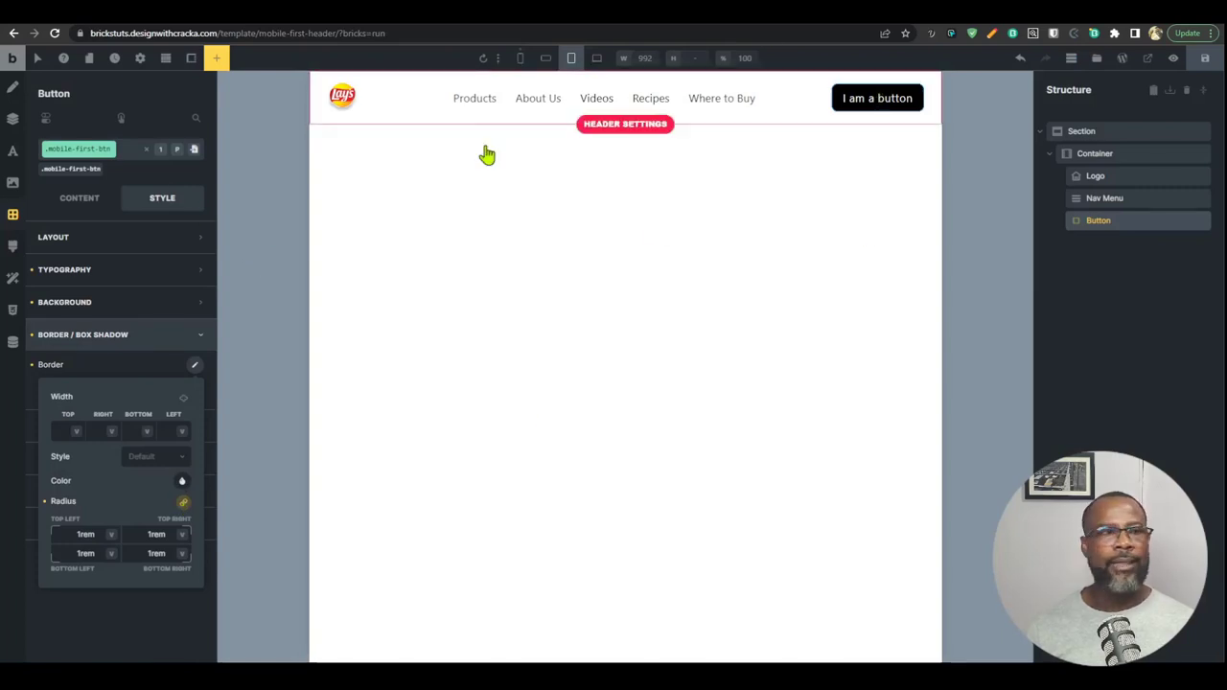
# Step: Replace the button label with 'Sign Up'
pyautogui.click(89, 196)
pyautogui.tripleClick(109, 235)
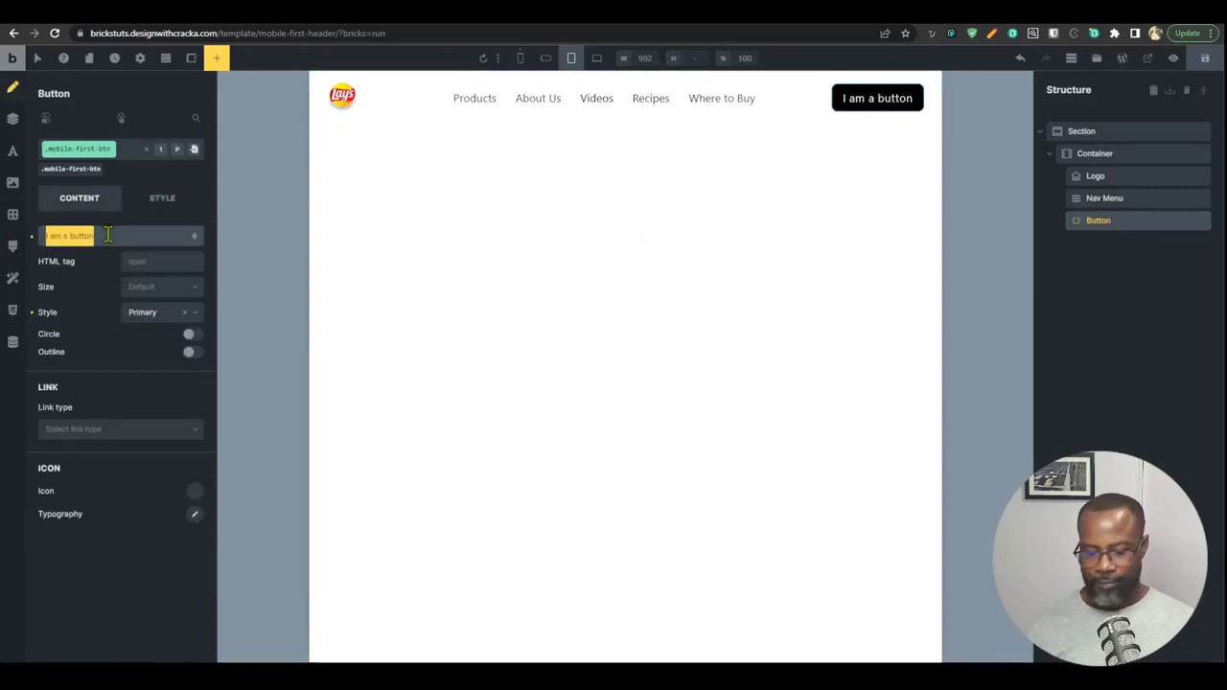
pyautogui.write('Sign Up')
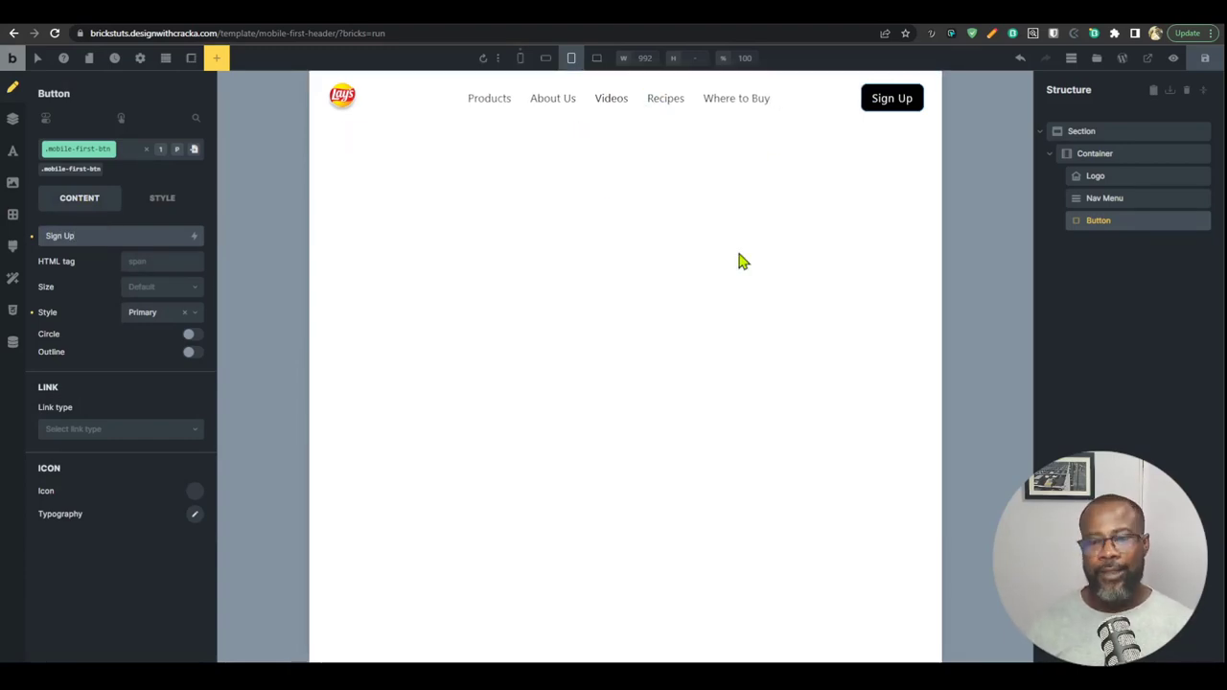
# Step: Cycle the header through mobile, tablet and desktop previews, ending at tablet portrait on the button's Style tab
pyautogui.click(545, 58)
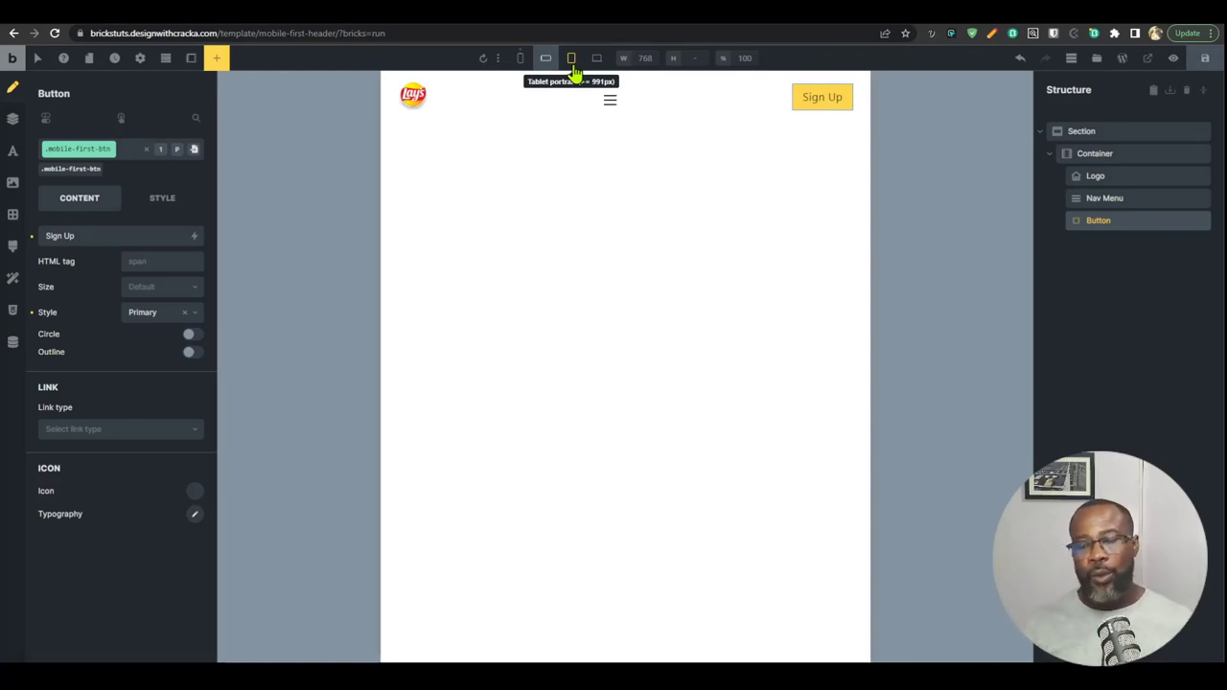
pyautogui.click(572, 60)
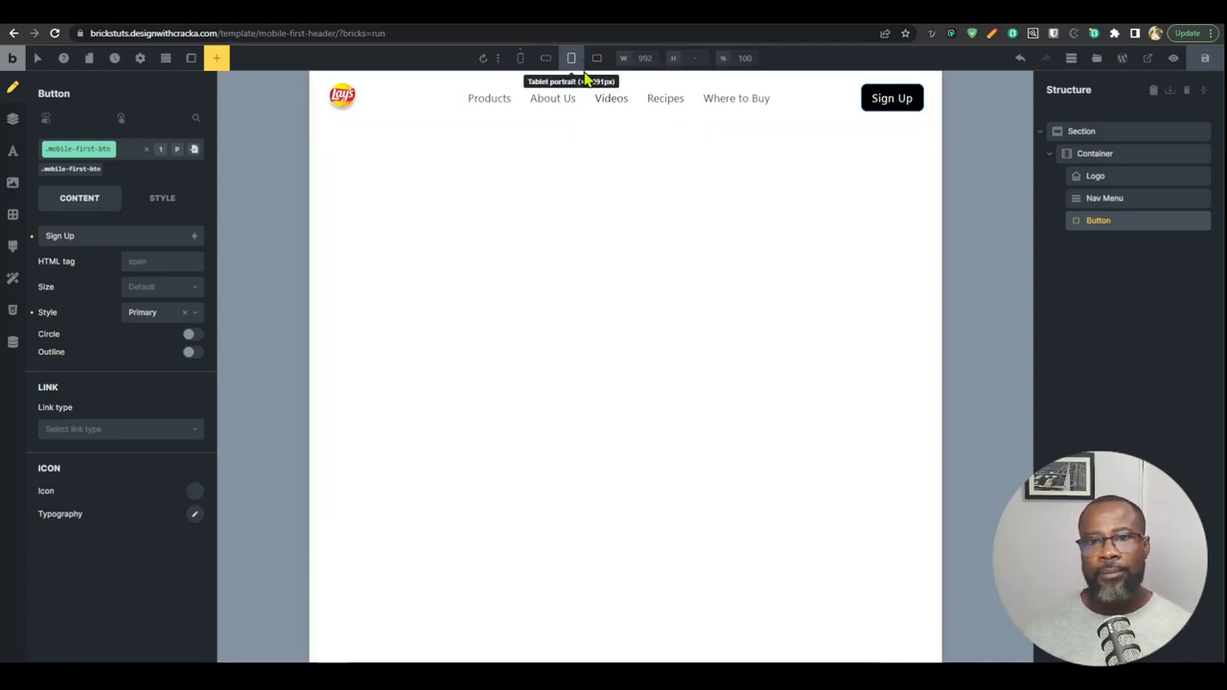
pyautogui.click(520, 60)
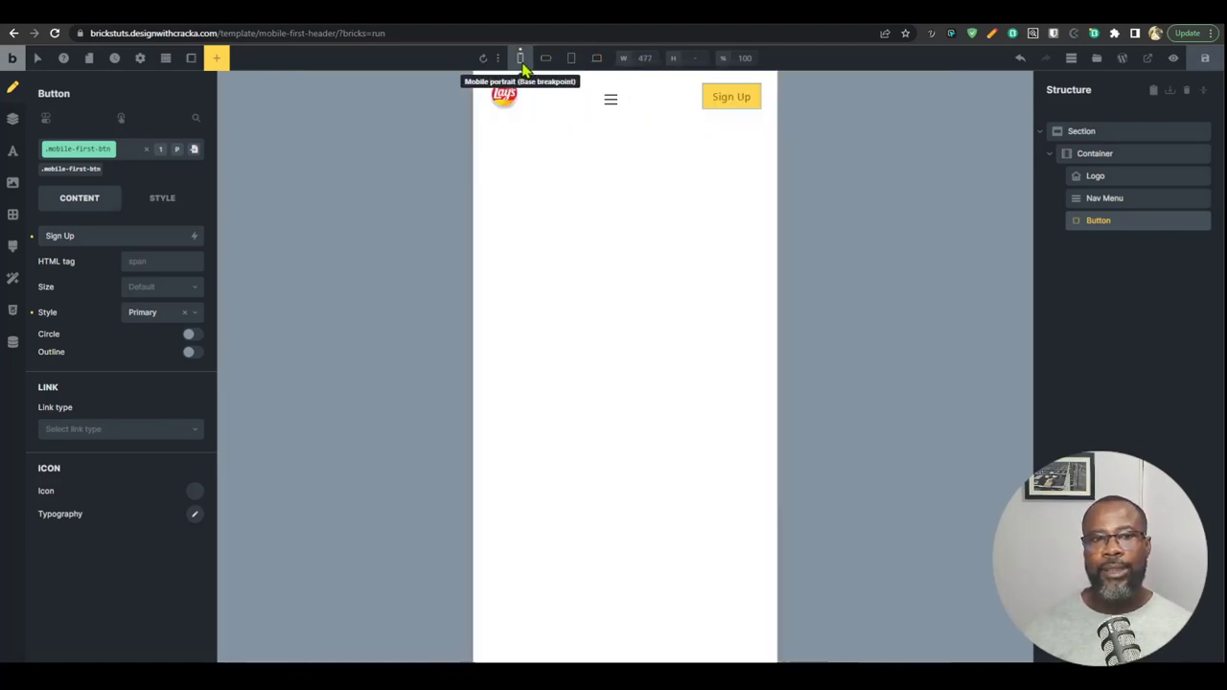
pyautogui.click(596, 59)
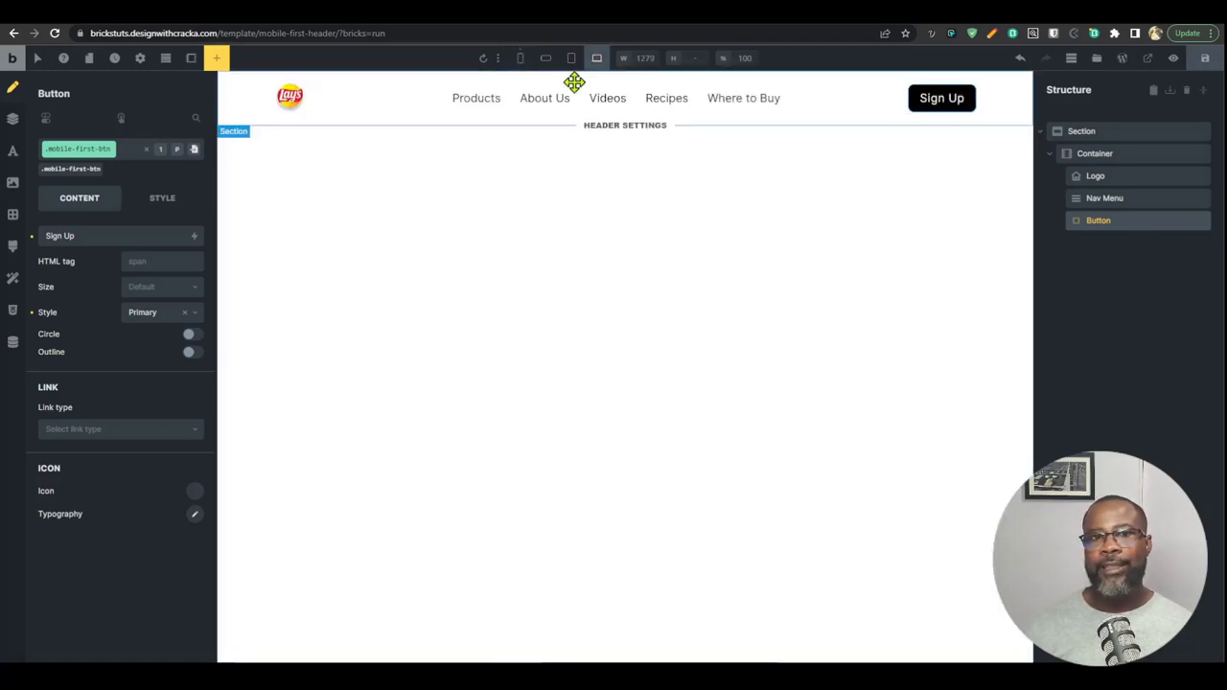
pyautogui.click(519, 60)
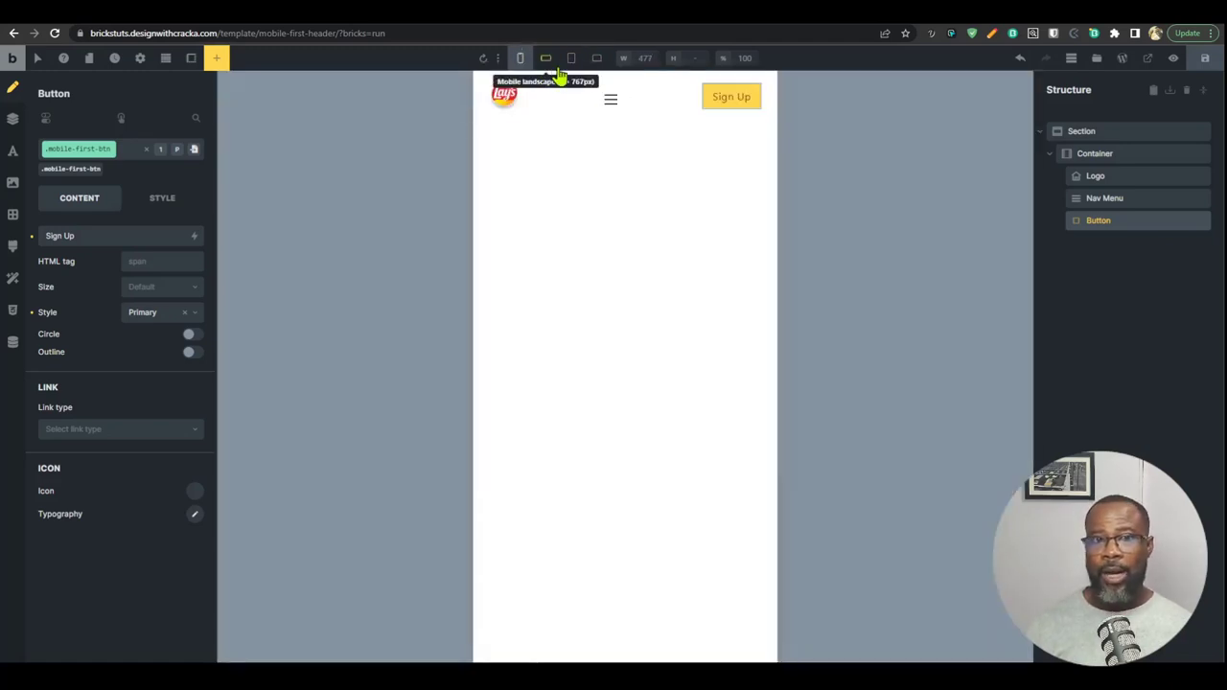
pyautogui.click(597, 60)
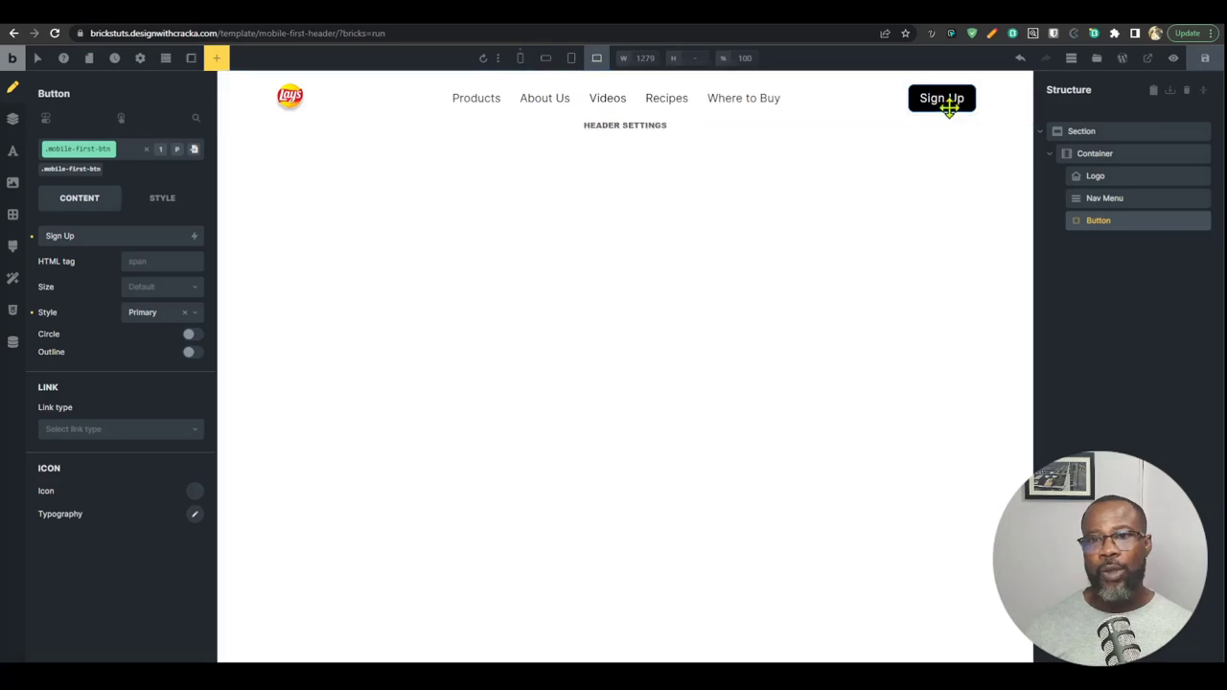
pyautogui.click(572, 58)
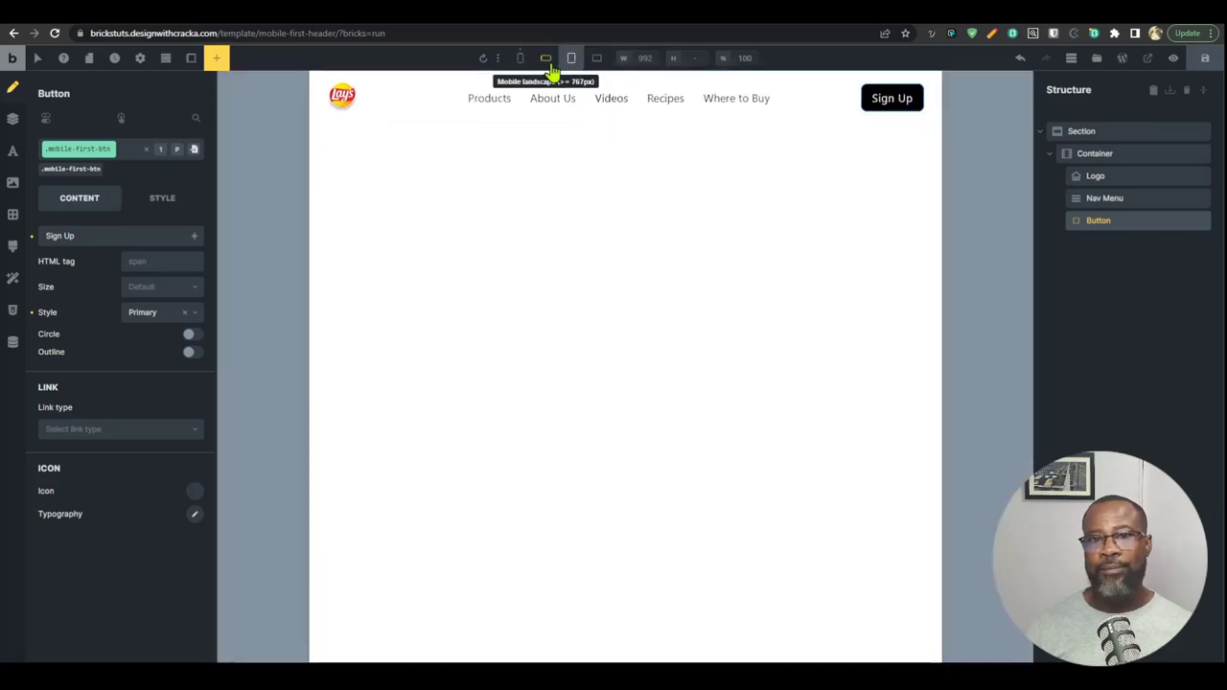
pyautogui.click(547, 60)
pyautogui.click(571, 60)
pyautogui.click(596, 59)
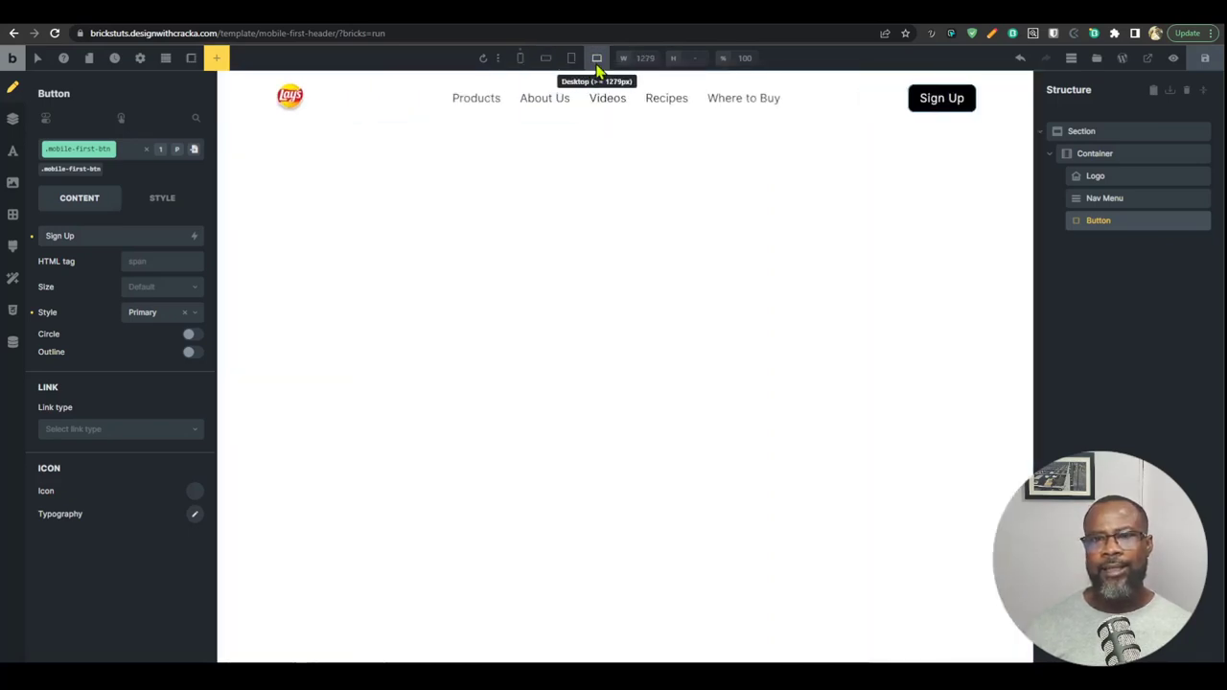
pyautogui.click(546, 60)
pyautogui.click(520, 59)
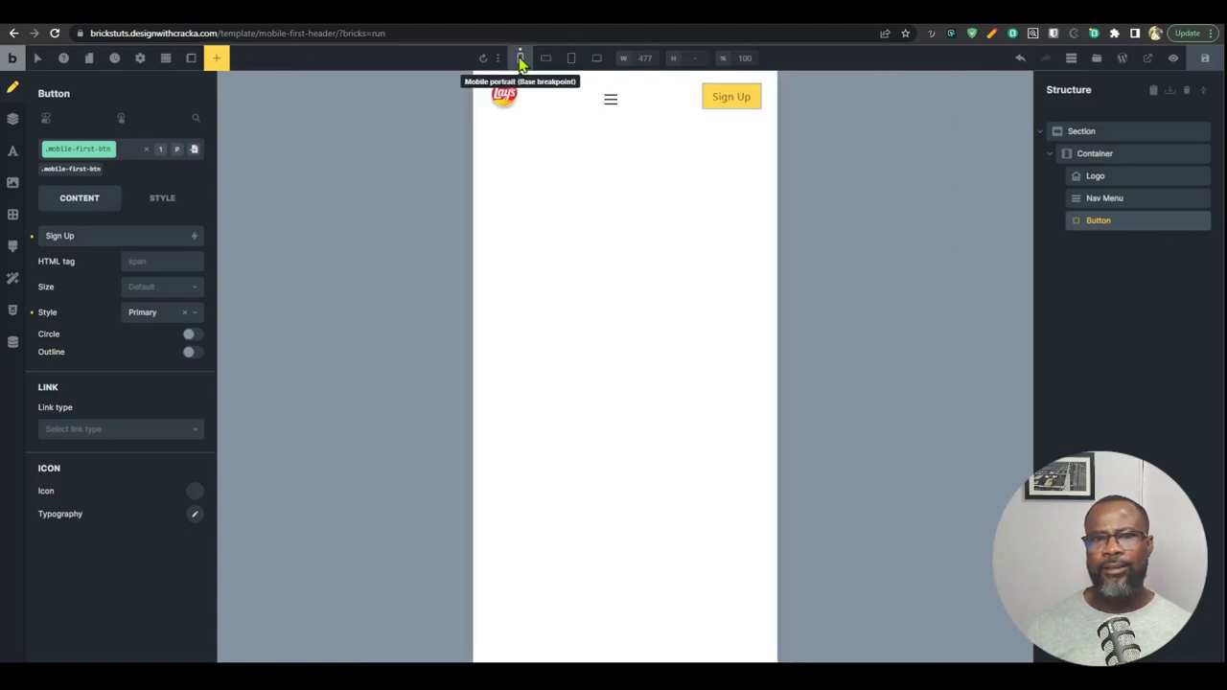
pyautogui.click(545, 60)
pyautogui.click(576, 61)
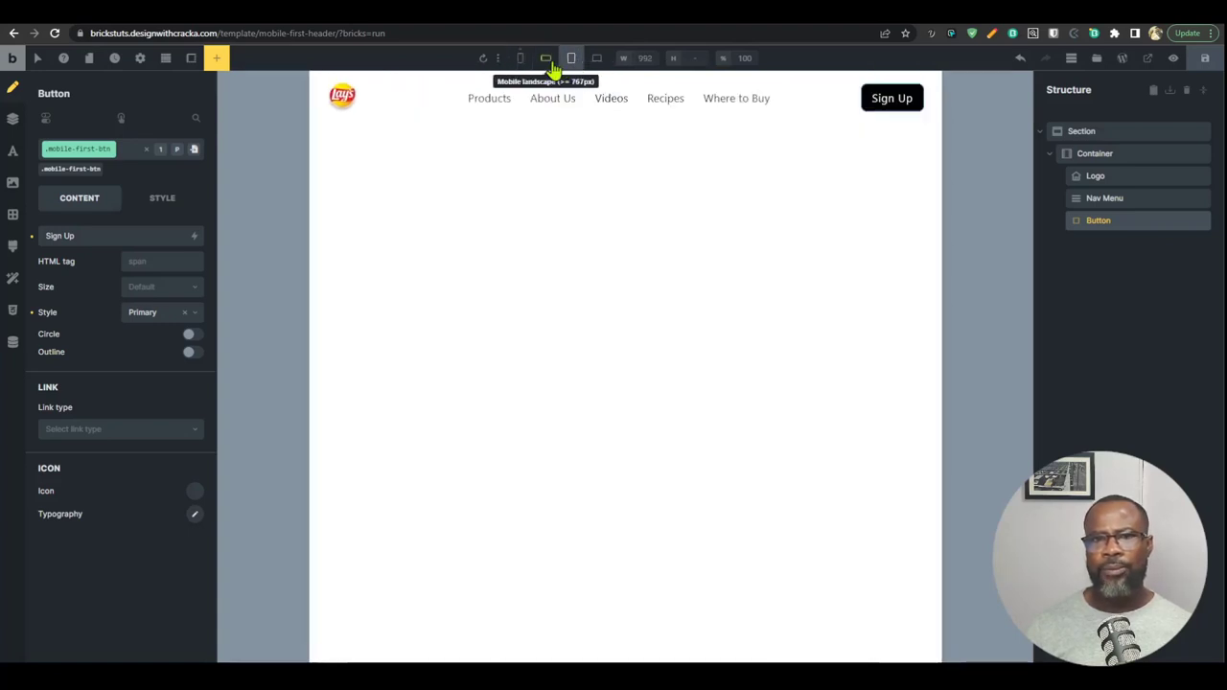
pyautogui.click(552, 61)
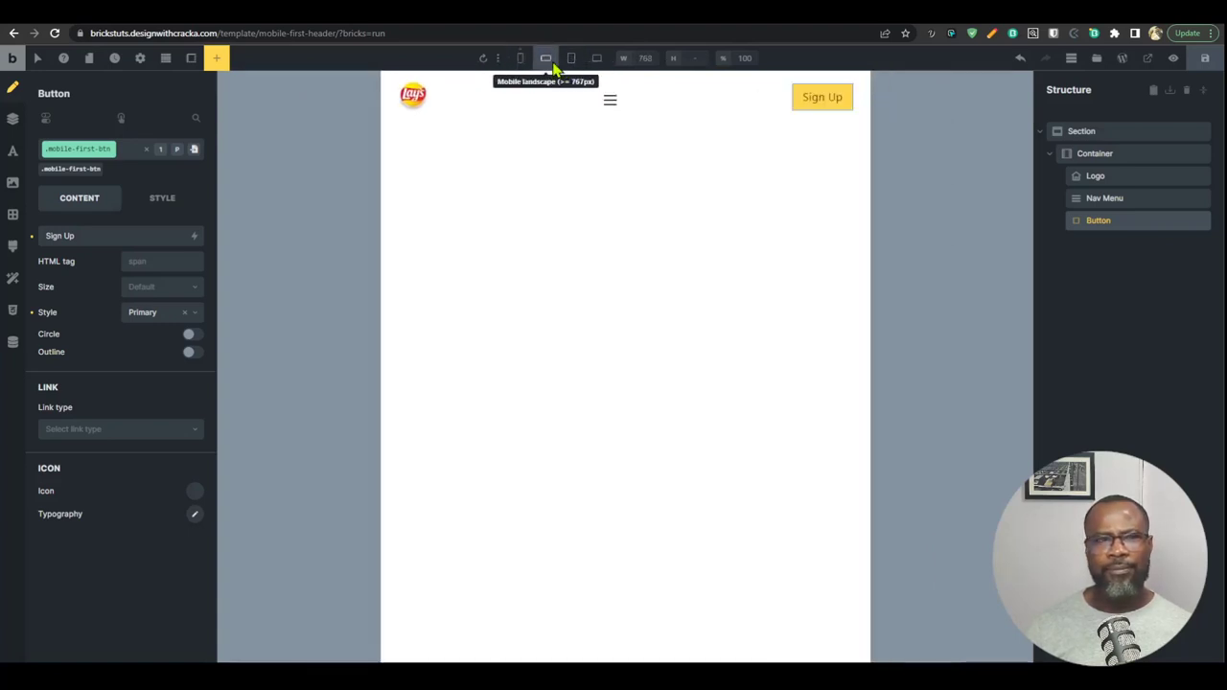
pyautogui.click(599, 62)
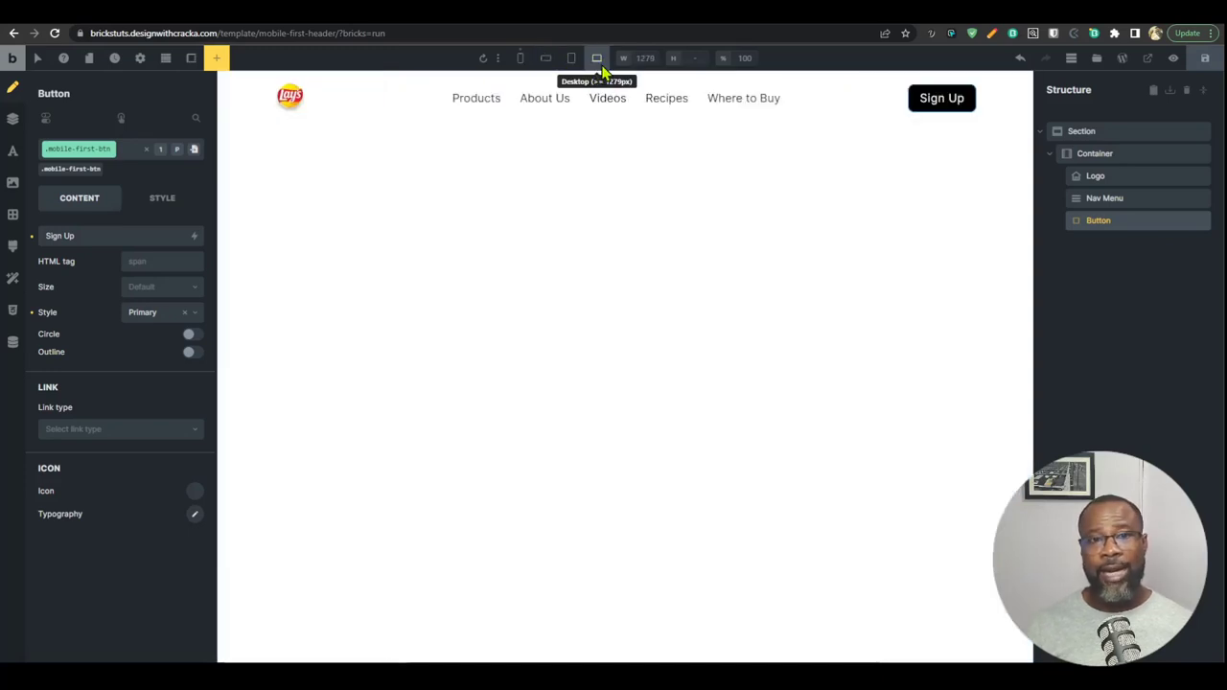
pyautogui.click(571, 60)
pyautogui.click(547, 61)
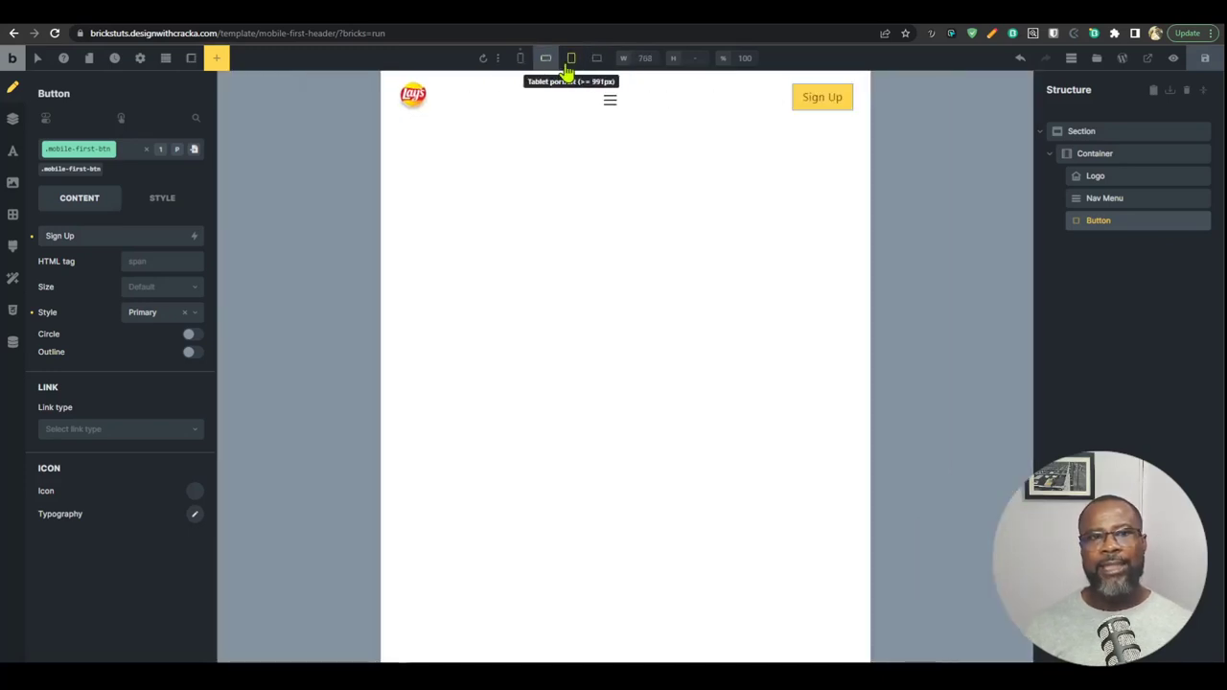
pyautogui.click(571, 61)
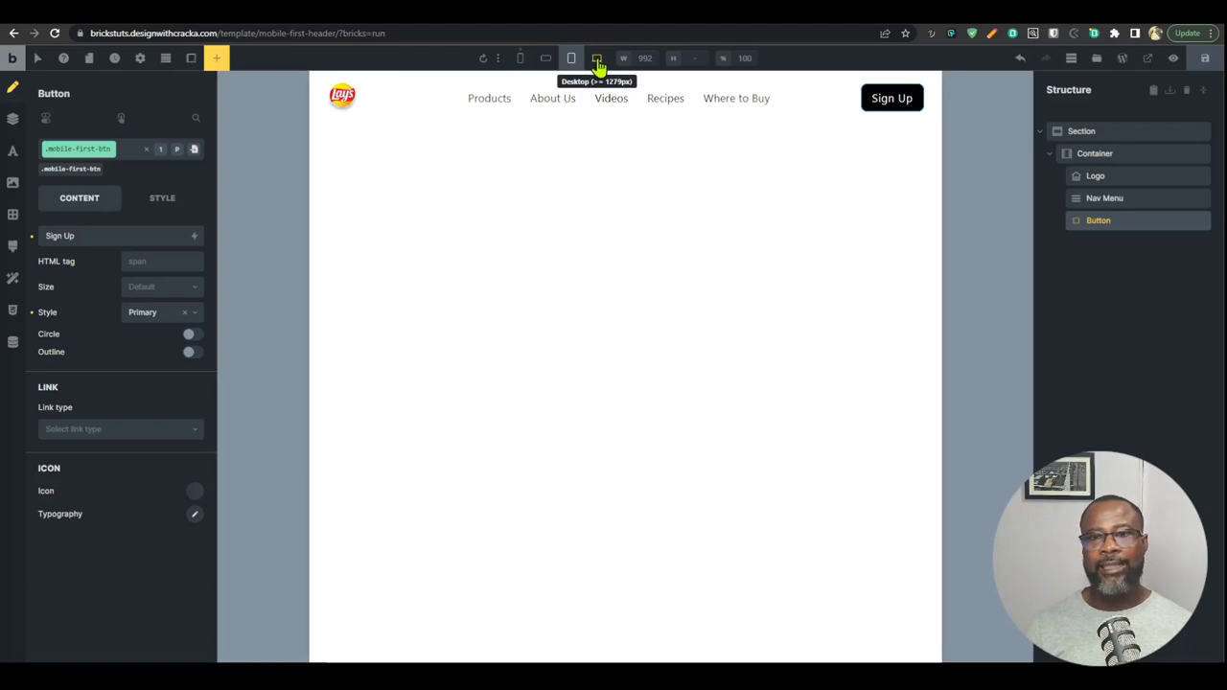
pyautogui.click(598, 61)
pyautogui.click(573, 62)
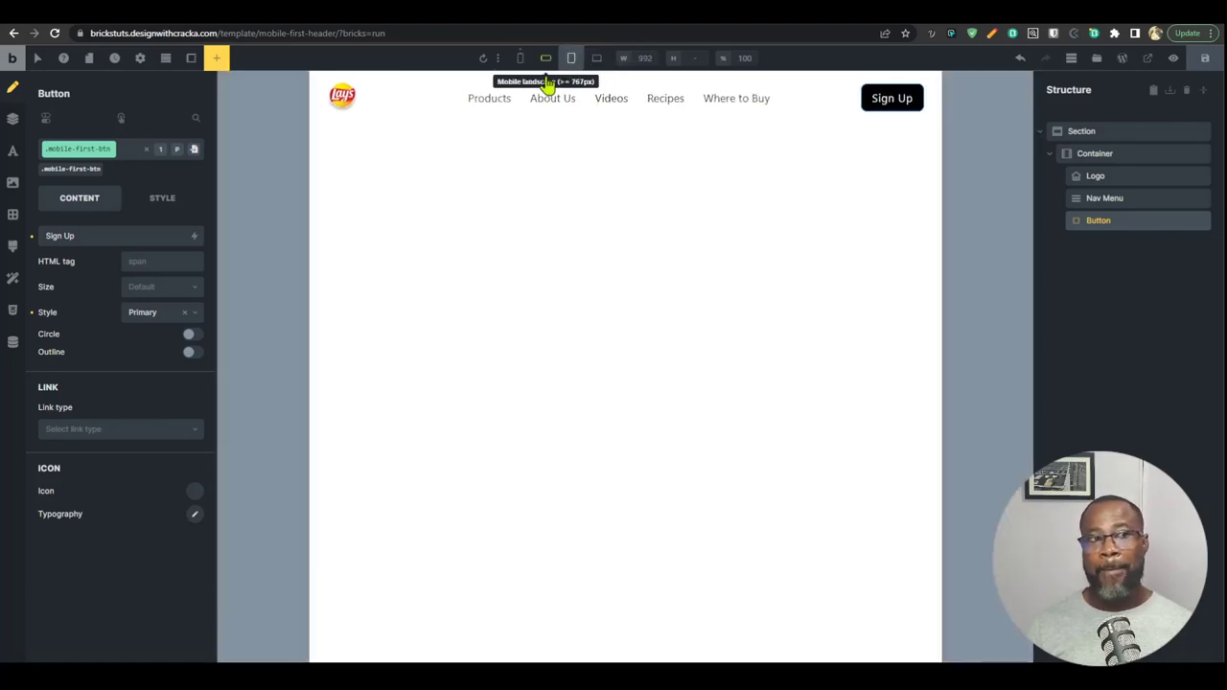
pyautogui.click(596, 61)
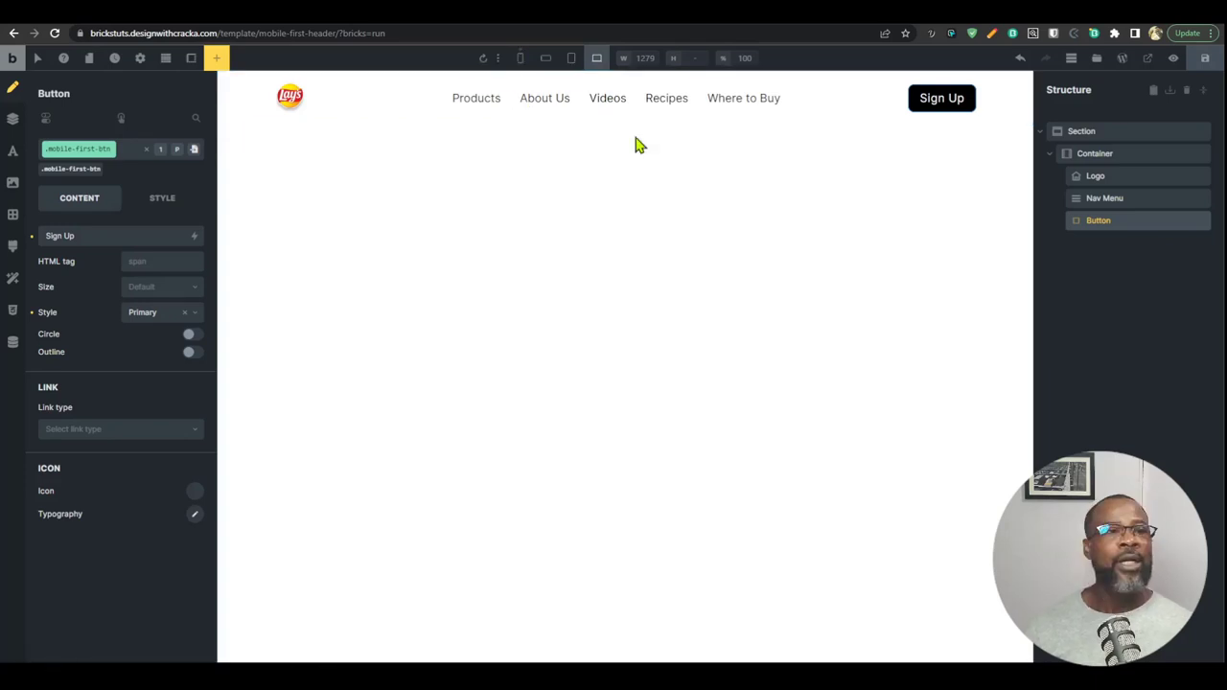
pyautogui.click(572, 59)
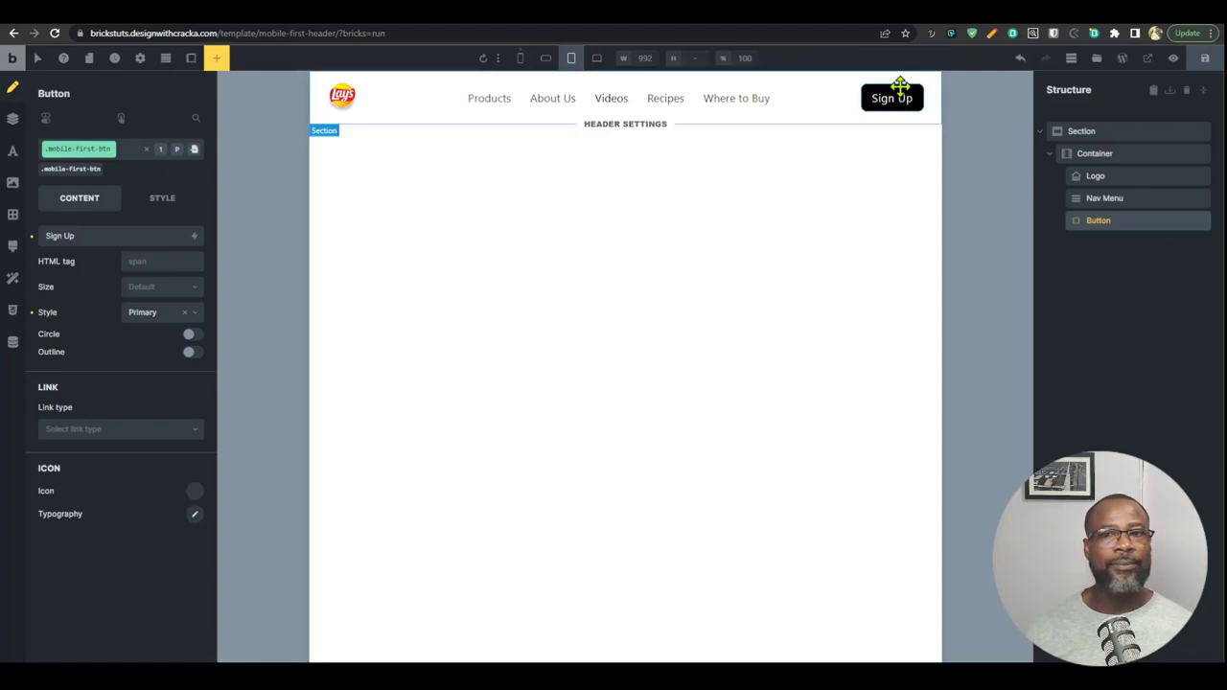
pyautogui.click(159, 199)
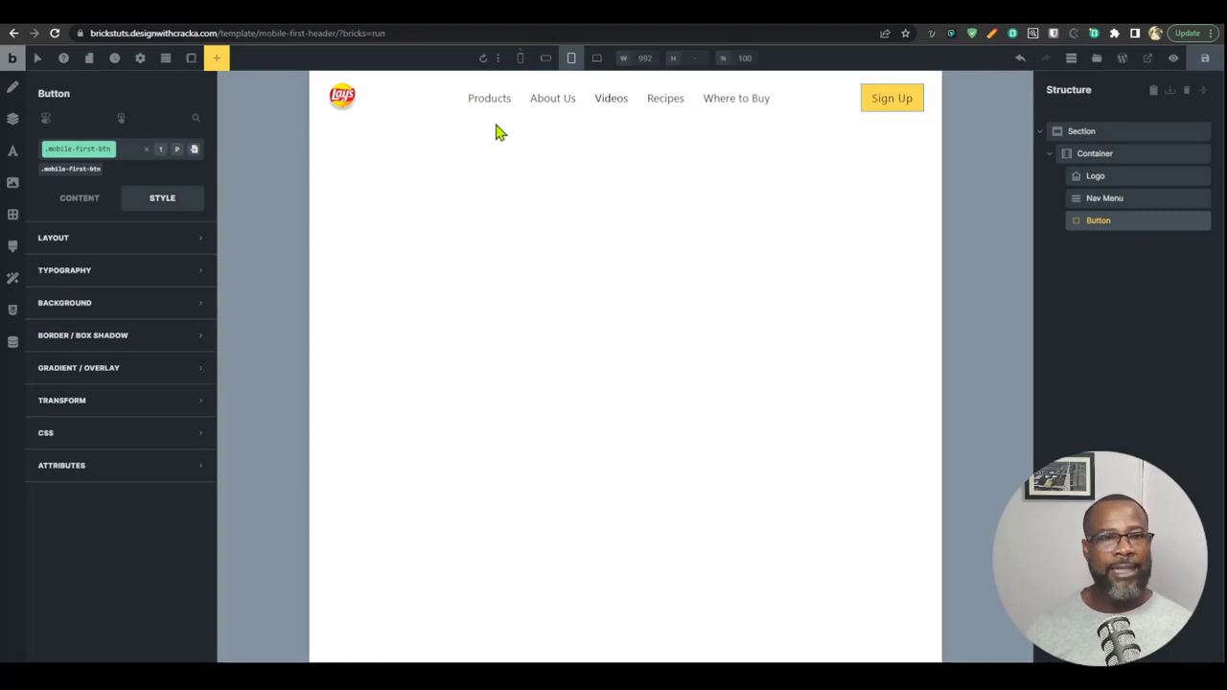
# Step: At mobile portrait, make the Sign Up button's background black and its text white
pyautogui.click(518, 60)
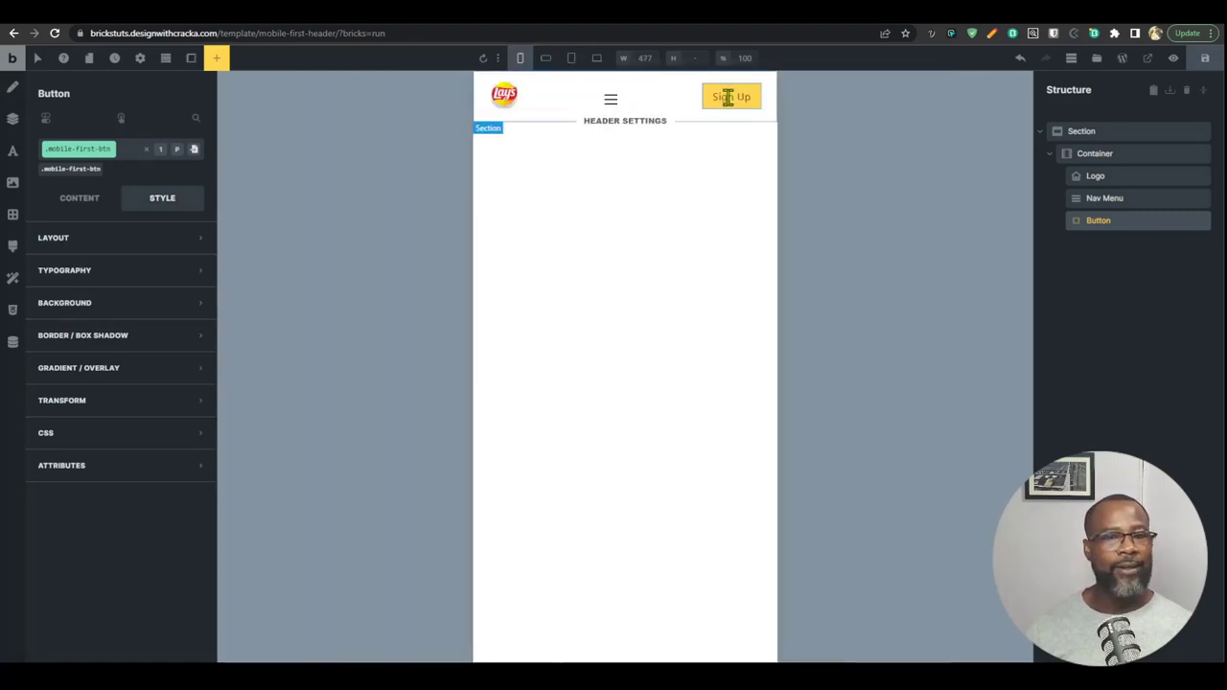
pyautogui.click(151, 305)
pyautogui.click(196, 334)
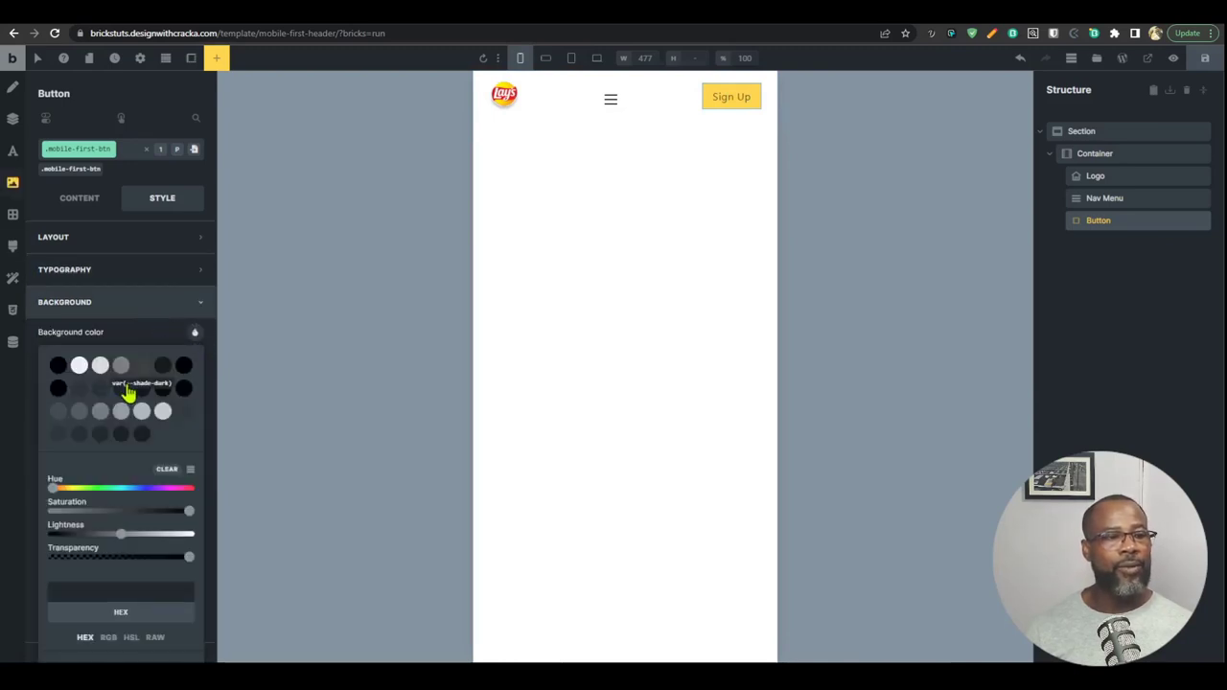
pyautogui.click(58, 366)
pyautogui.click(137, 271)
pyautogui.click(193, 302)
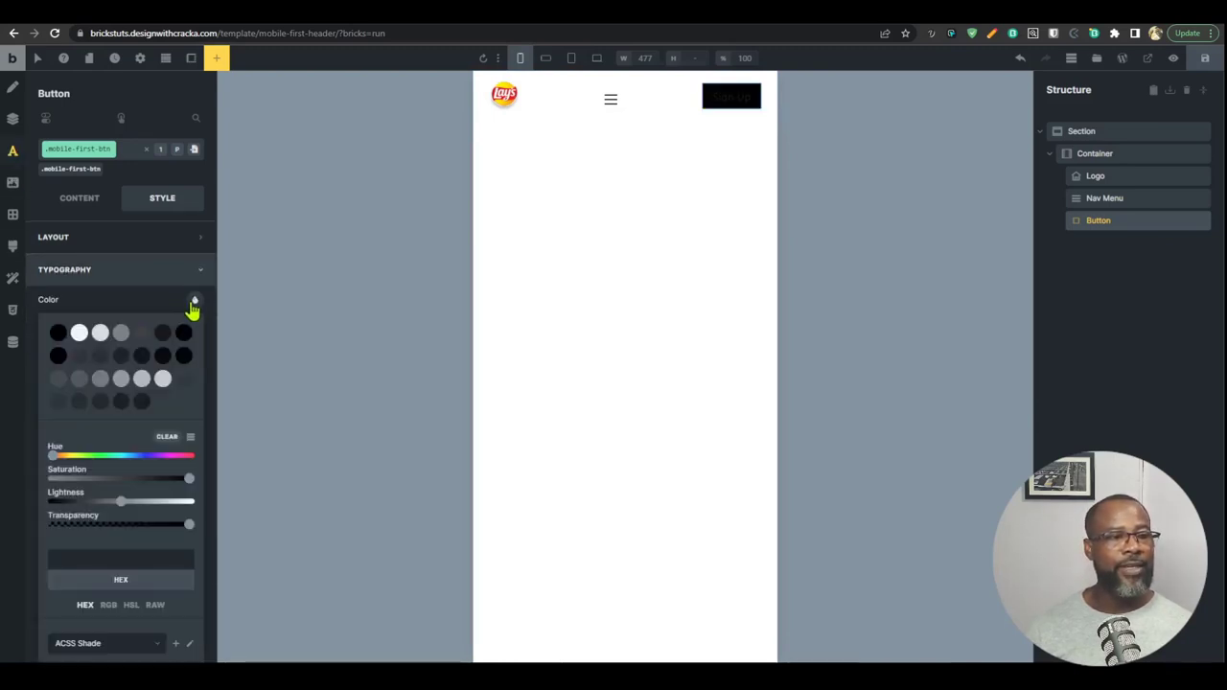
pyautogui.click(79, 333)
pyautogui.click(124, 272)
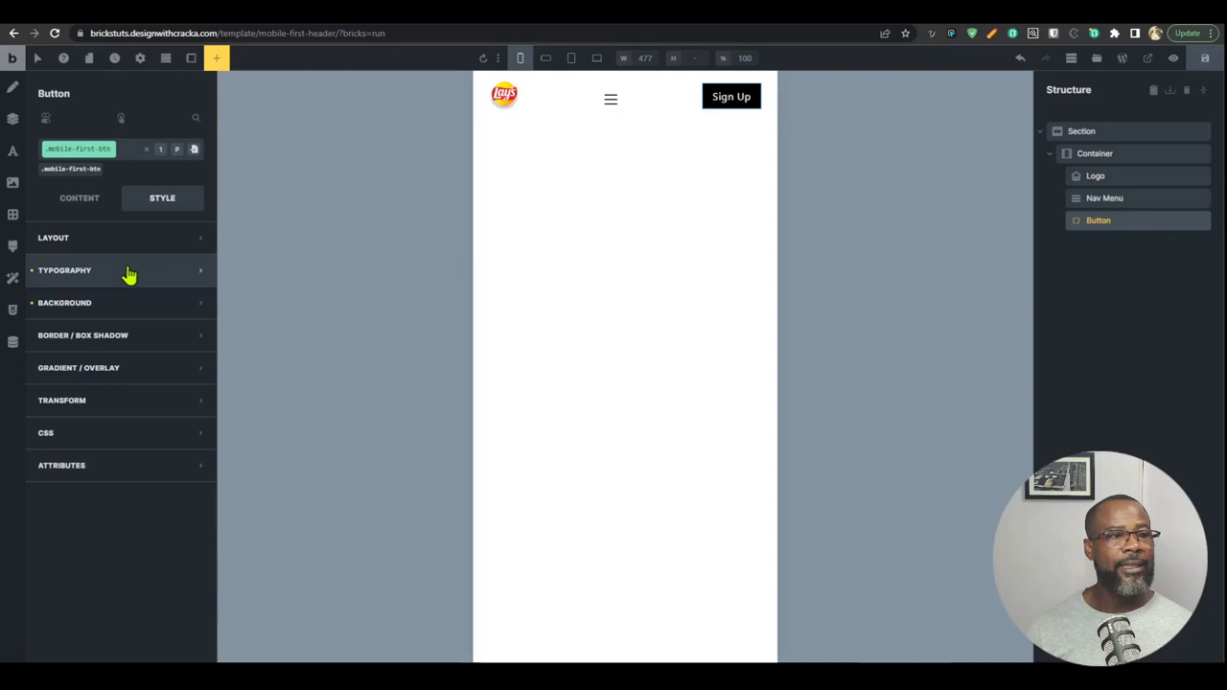
# Step: Give the Sign Up button a 1rem radius on all corners, checking landscape and tablet previews
pyautogui.click(151, 345)
pyautogui.click(194, 367)
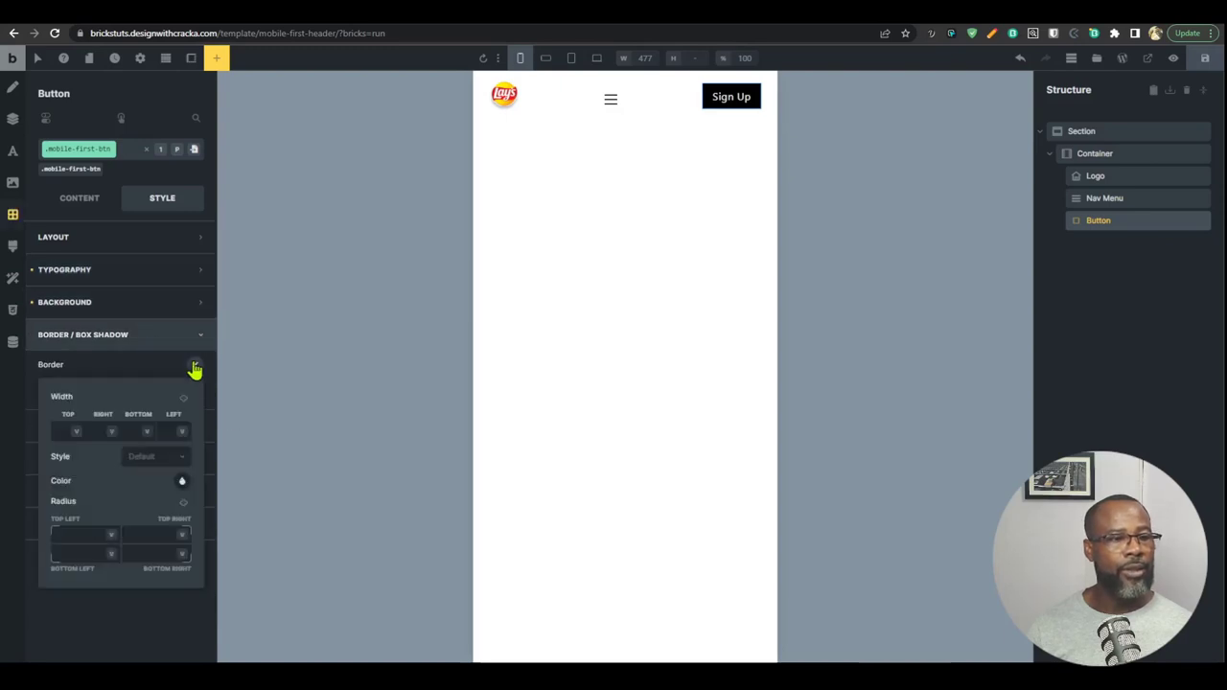
pyautogui.click(74, 533)
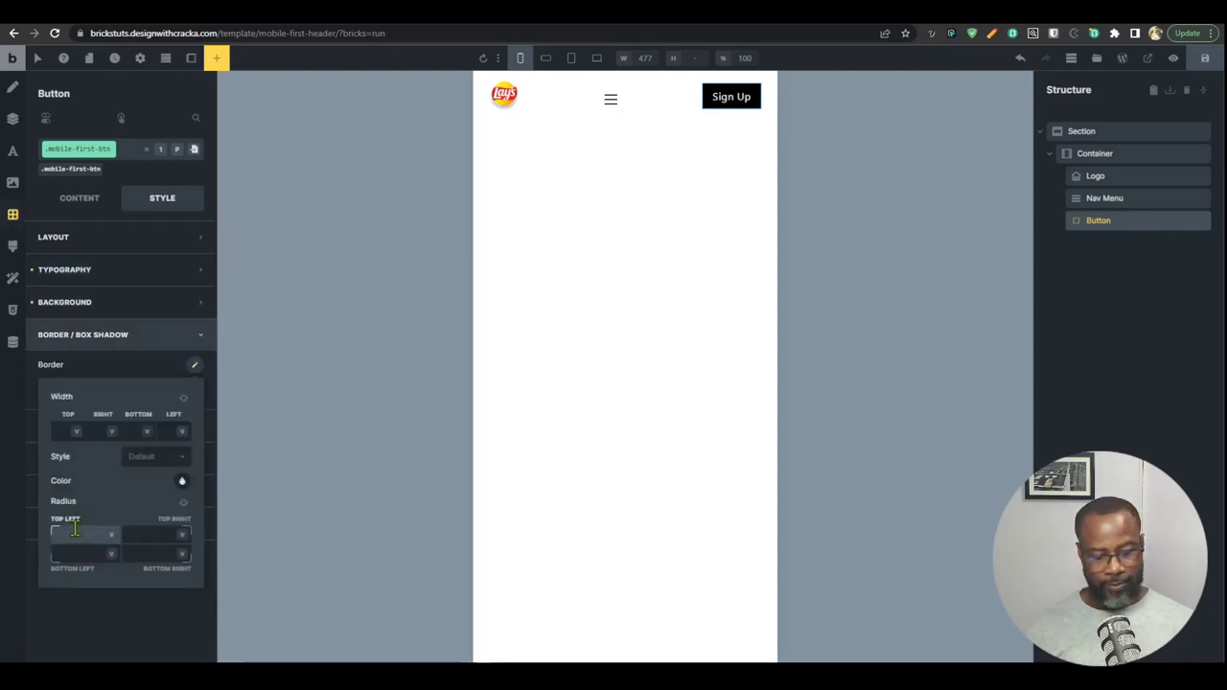
pyautogui.write('1rem')
pyautogui.click(183, 502)
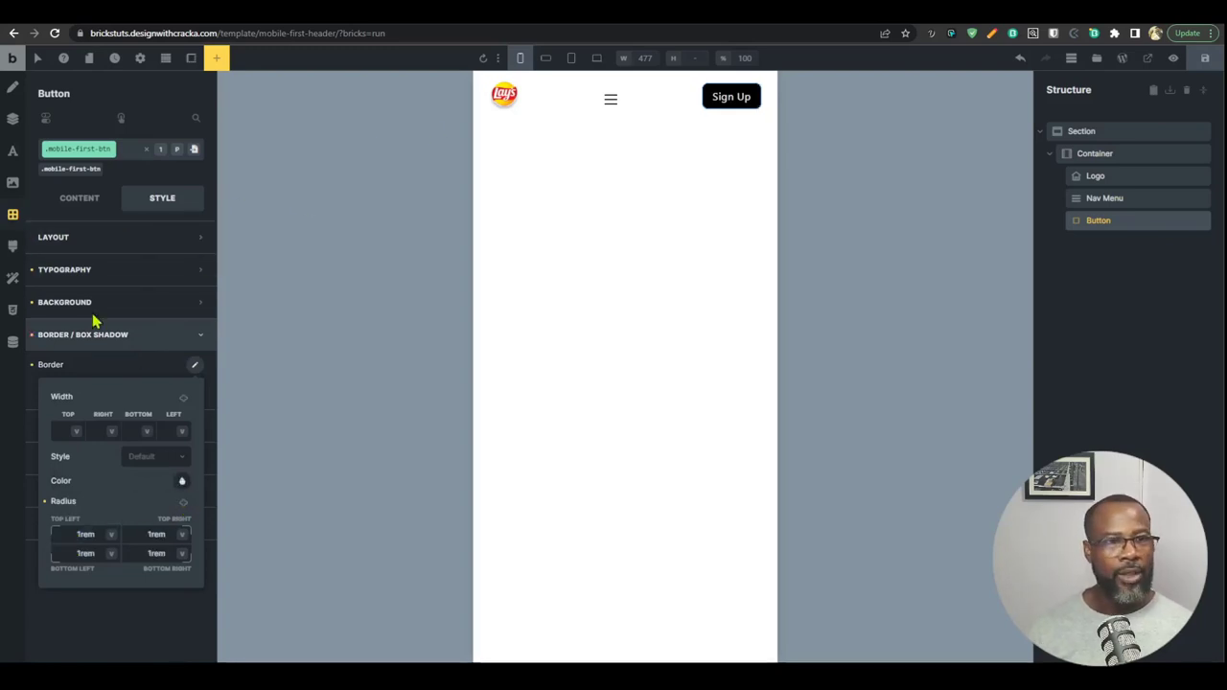
pyautogui.click(543, 67)
pyautogui.click(570, 63)
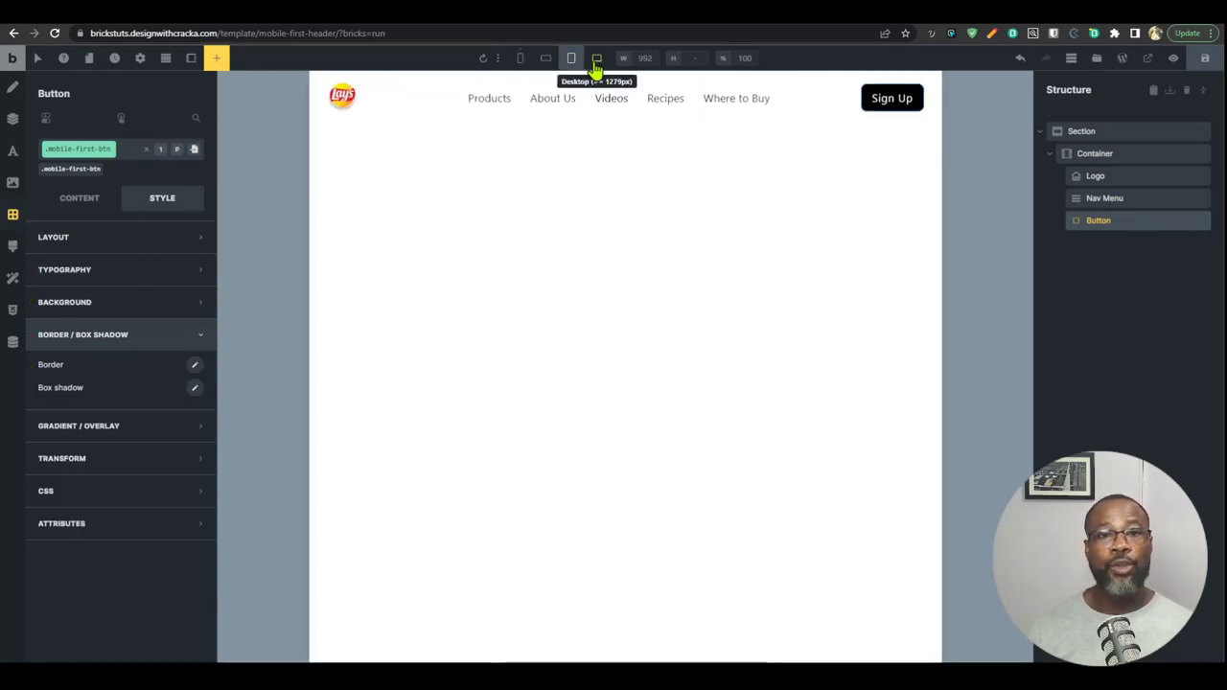
# Step: Set the Sign Up button's Display to none at the mobile portrait breakpoint
pyautogui.click(596, 63)
pyautogui.click(519, 61)
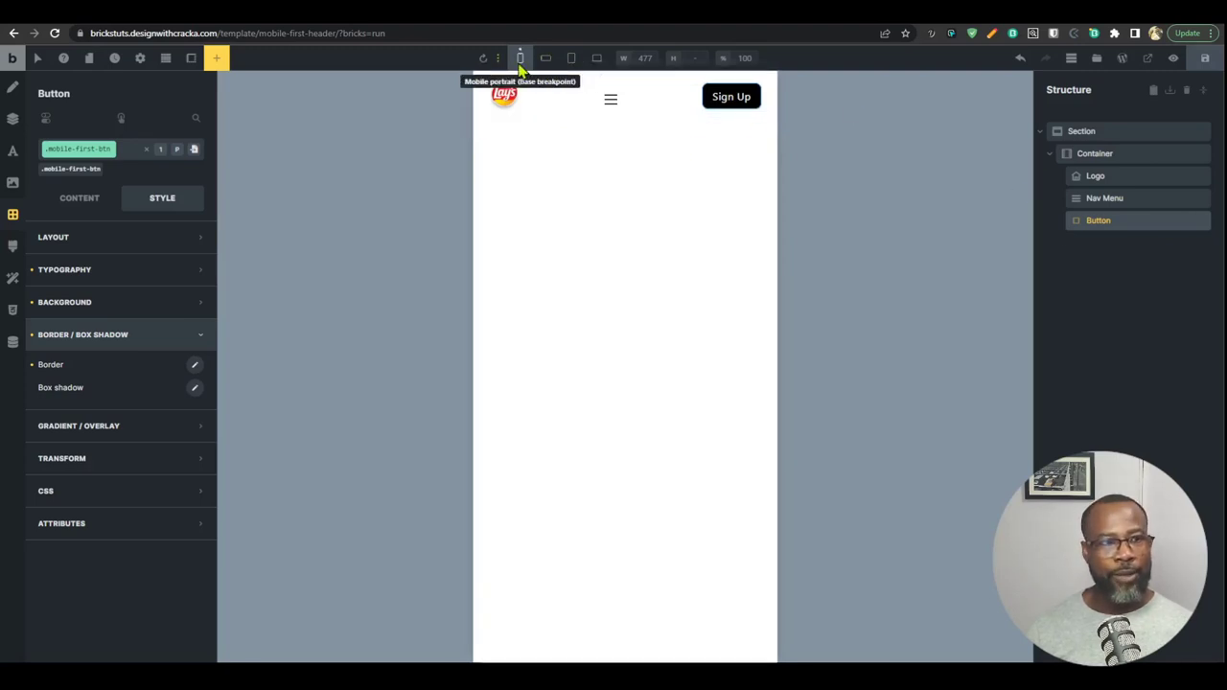
pyautogui.click(123, 242)
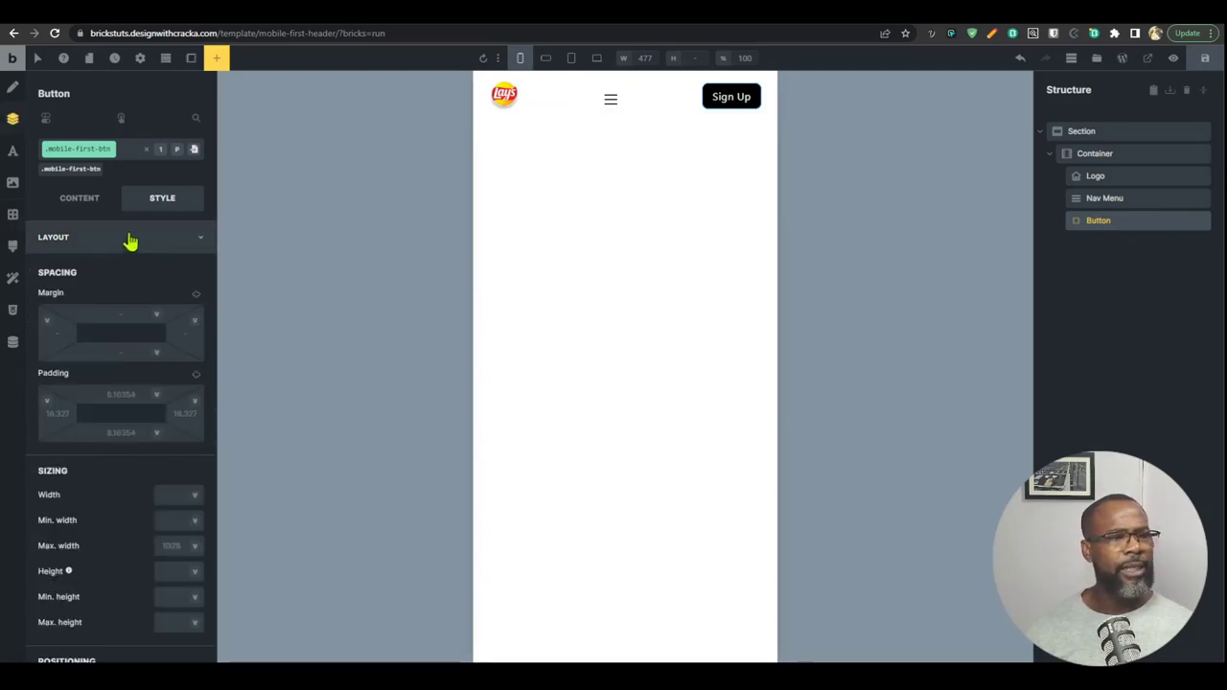
pyautogui.scroll(-5, 151, 322)
pyautogui.scroll(3, 137, 304)
pyautogui.scroll(-3, 154, 365)
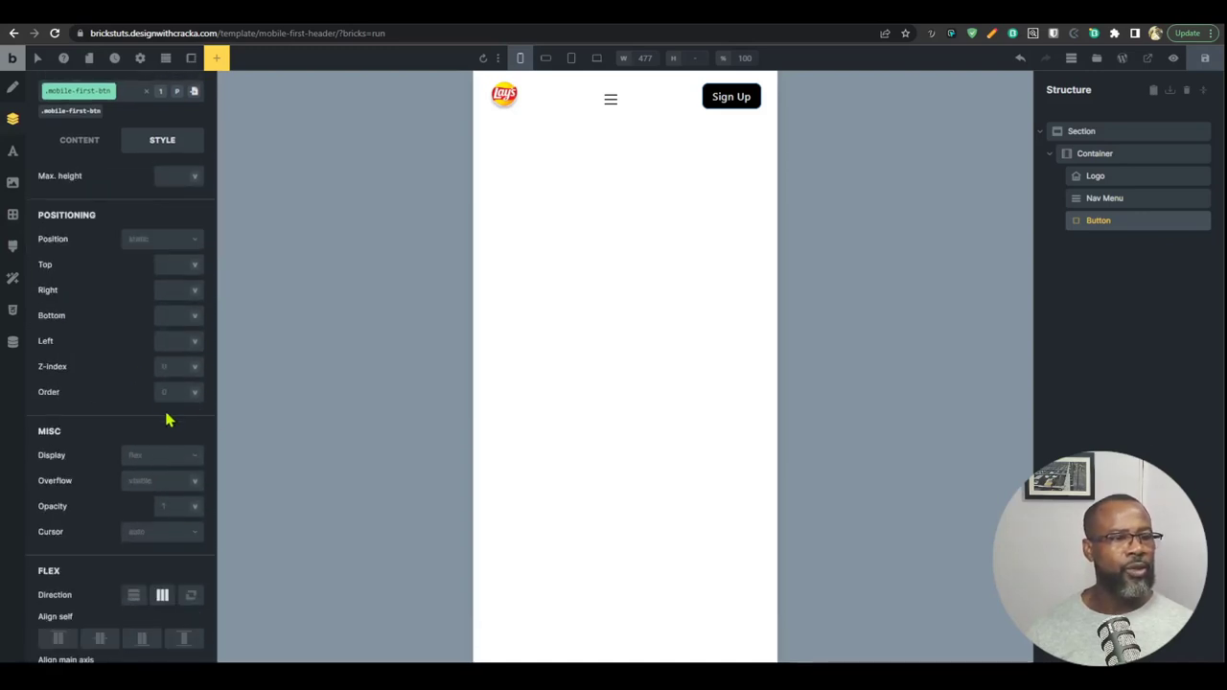
pyautogui.click(173, 458)
pyautogui.click(159, 554)
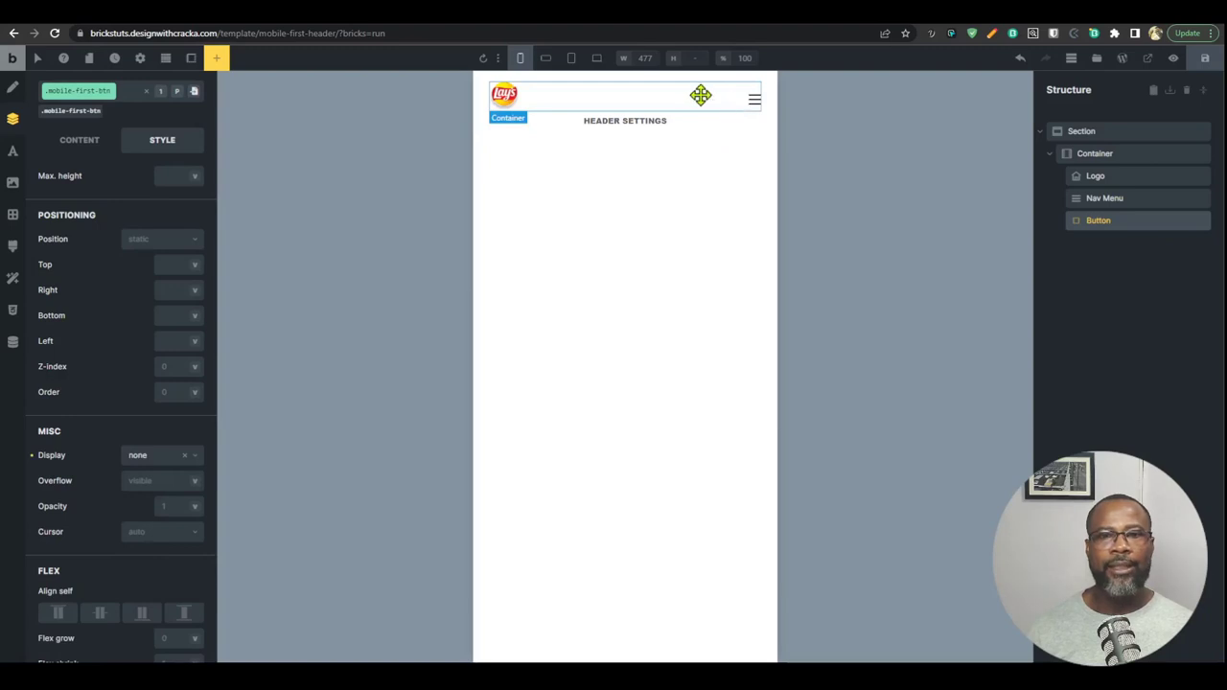
# Step: Set the button's Display to inline at tablet portrait and save the header
pyautogui.click(546, 58)
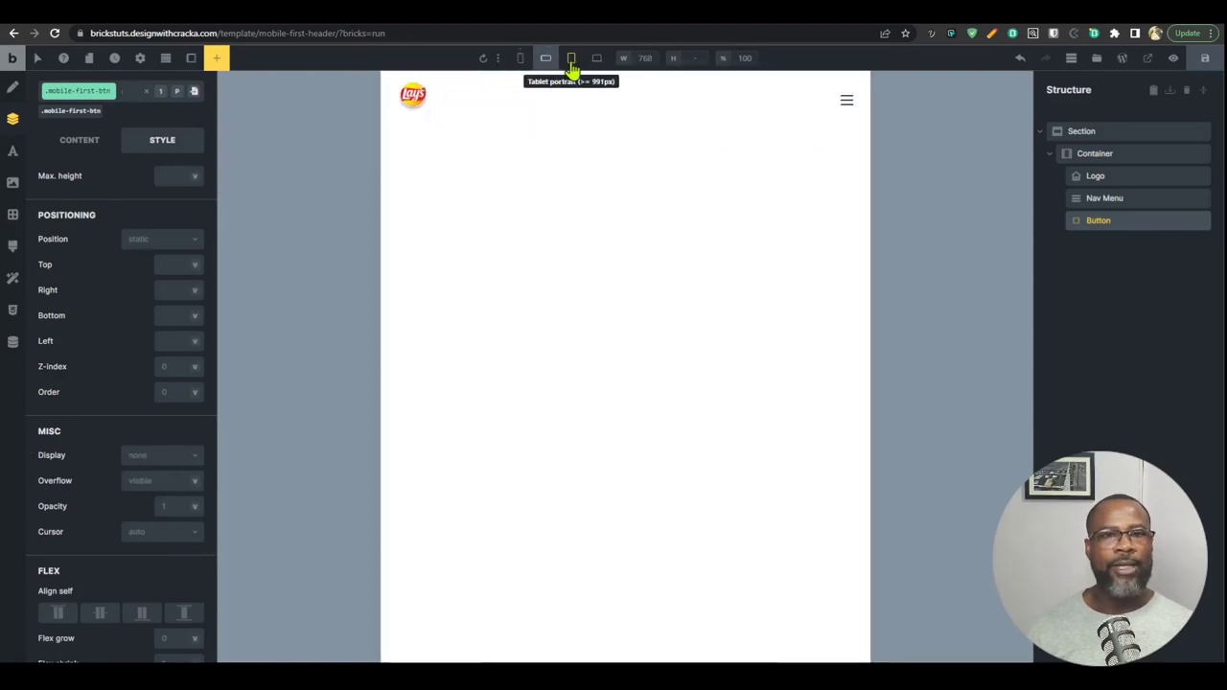
pyautogui.click(571, 57)
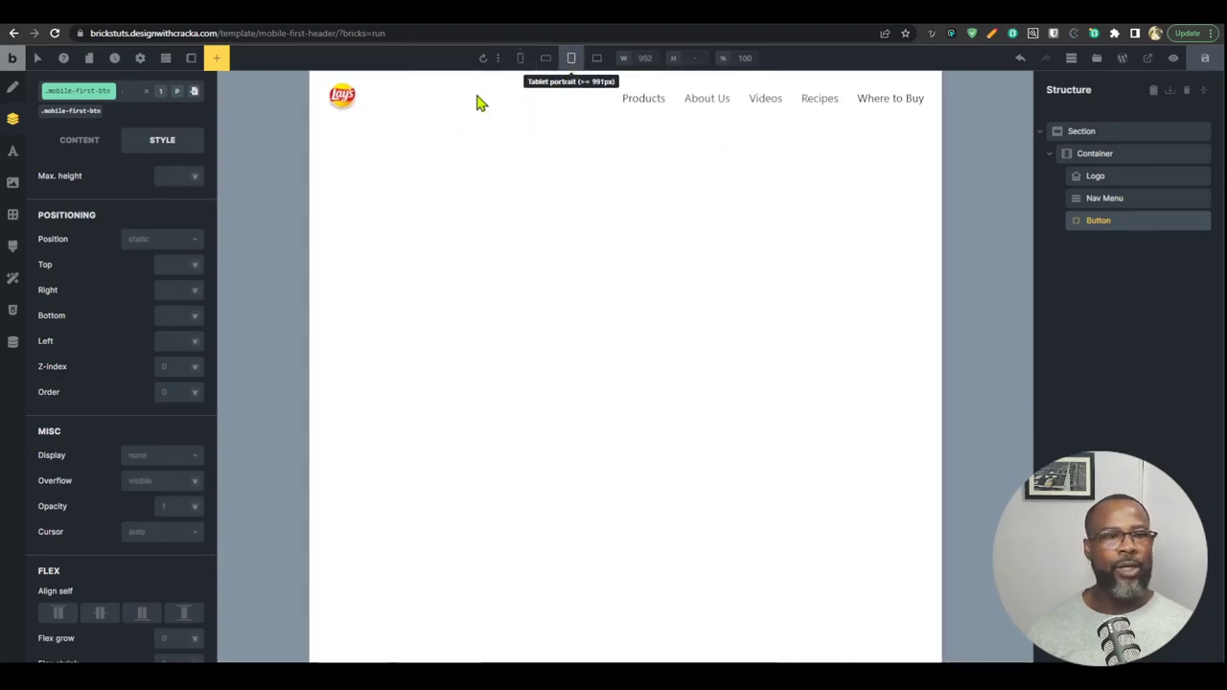
pyautogui.click(156, 458)
pyautogui.click(169, 537)
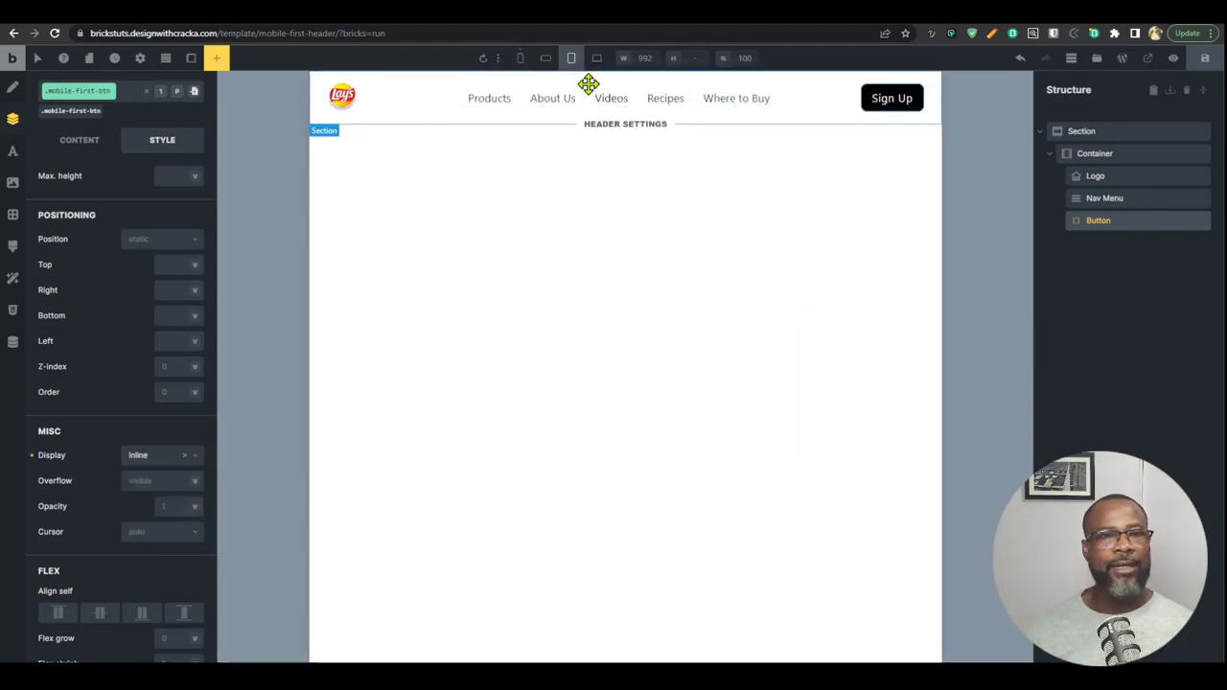
pyautogui.click(546, 60)
pyautogui.click(571, 57)
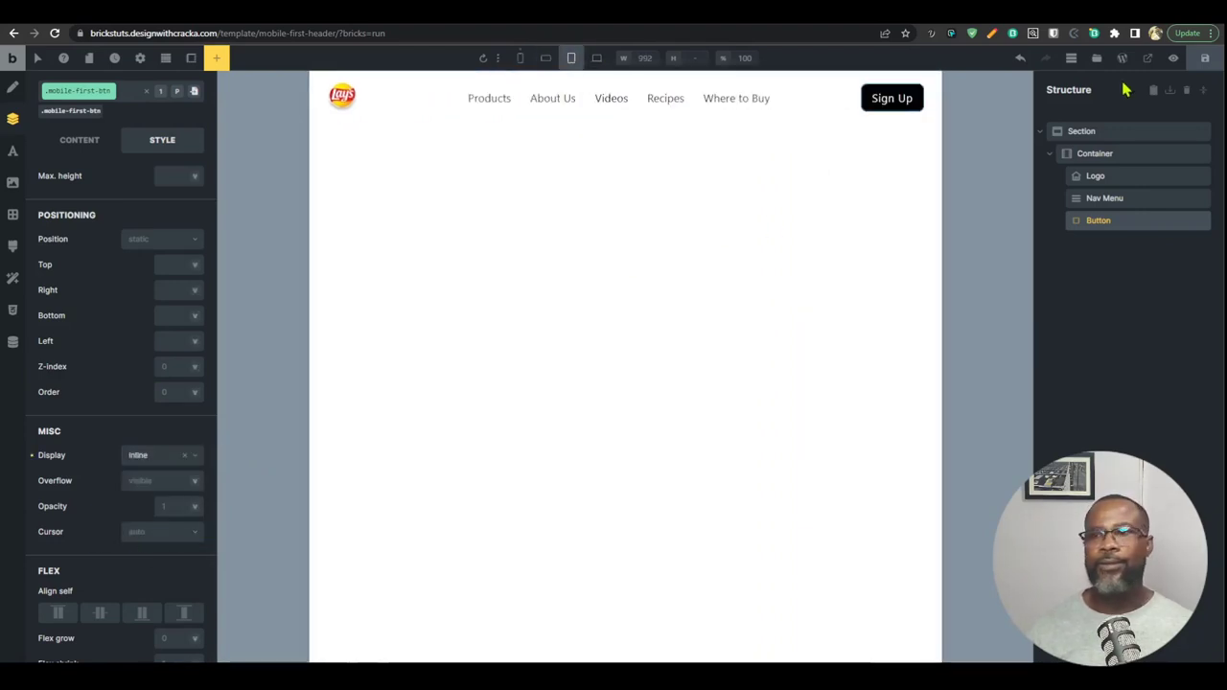
pyautogui.click(1205, 58)
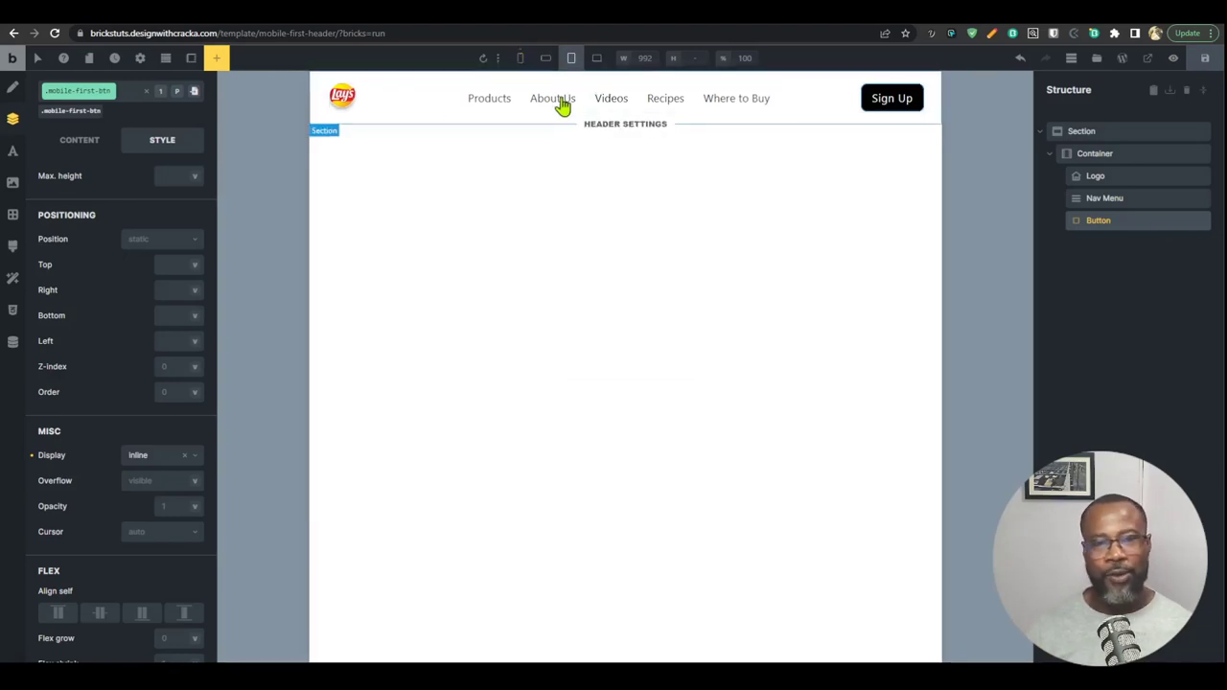
# Step: Select the Nav Menu and preview the header at mobile portrait and then desktop width
pyautogui.click(638, 96)
pyautogui.click(519, 59)
pyautogui.click(597, 57)
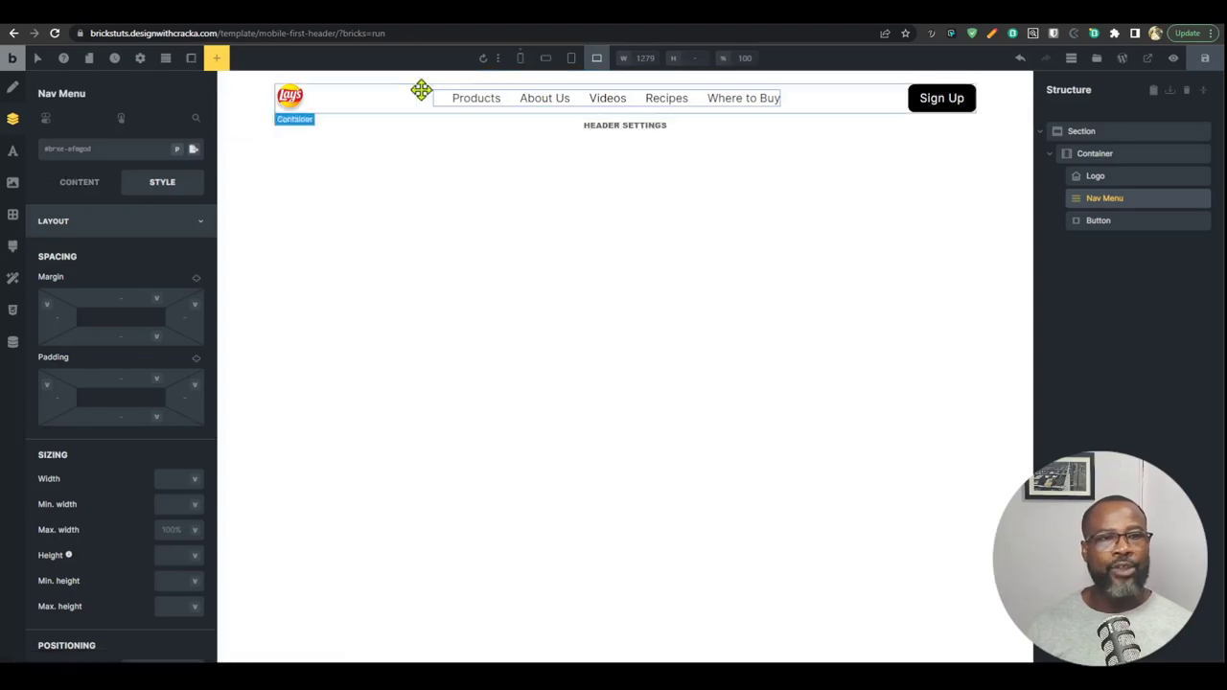
# Step: Set the nav menu's top-level font size to a var(--text-…) size variable
pyautogui.click(520, 58)
pyautogui.click(94, 183)
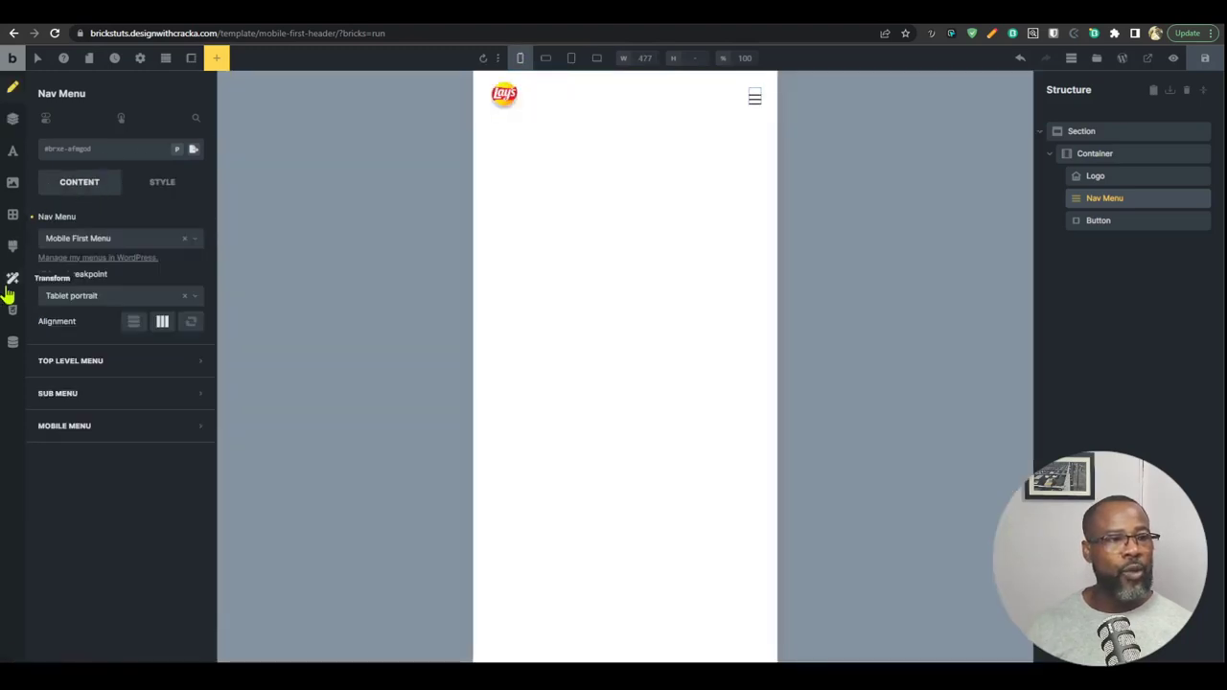
pyautogui.click(148, 362)
pyautogui.scroll(-2, 202, 460)
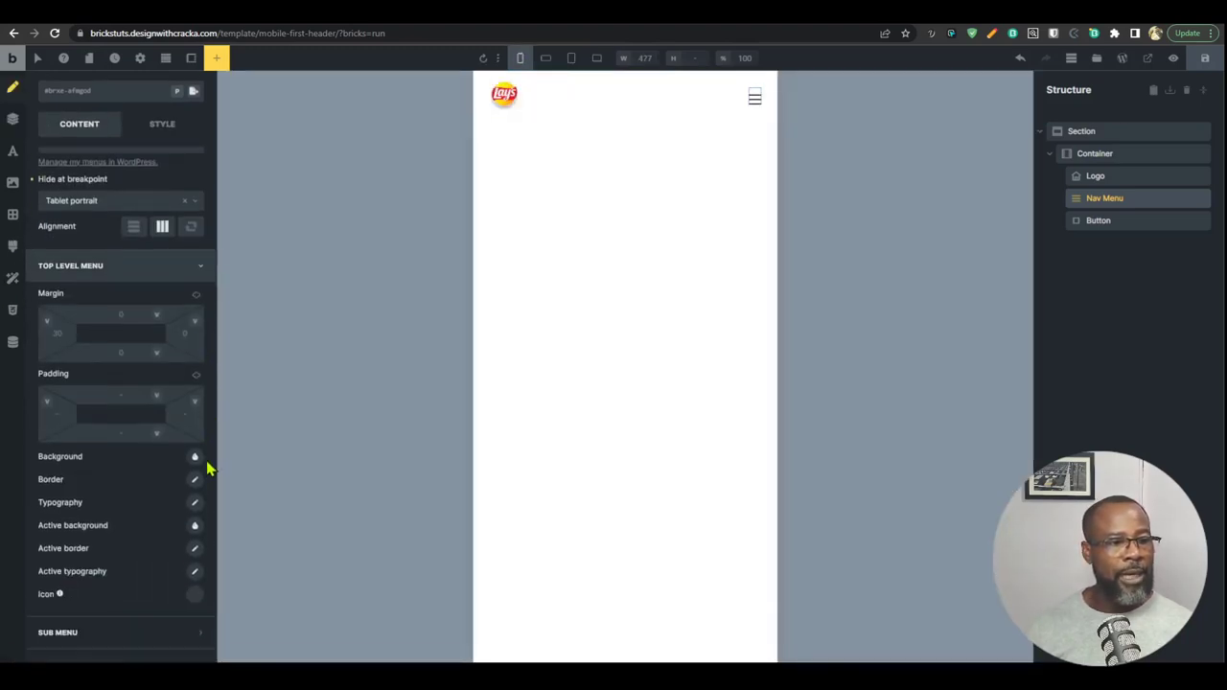
pyautogui.click(196, 482)
pyautogui.scroll(-3, 154, 485)
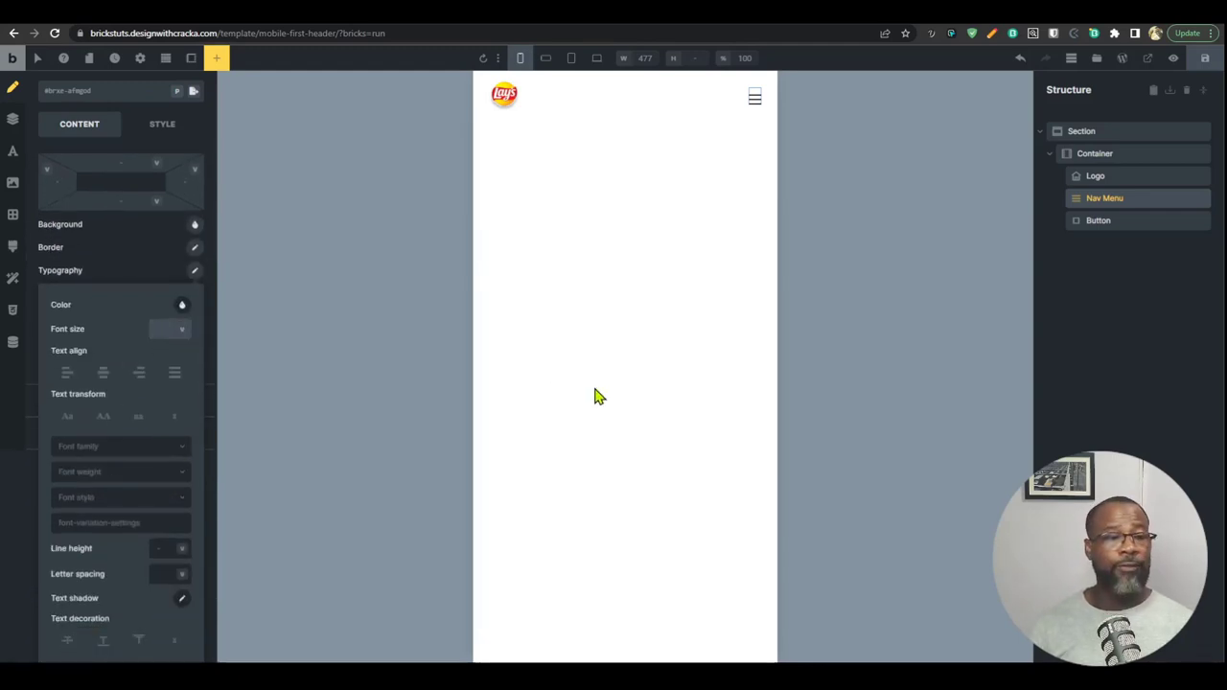
pyautogui.write('tex')
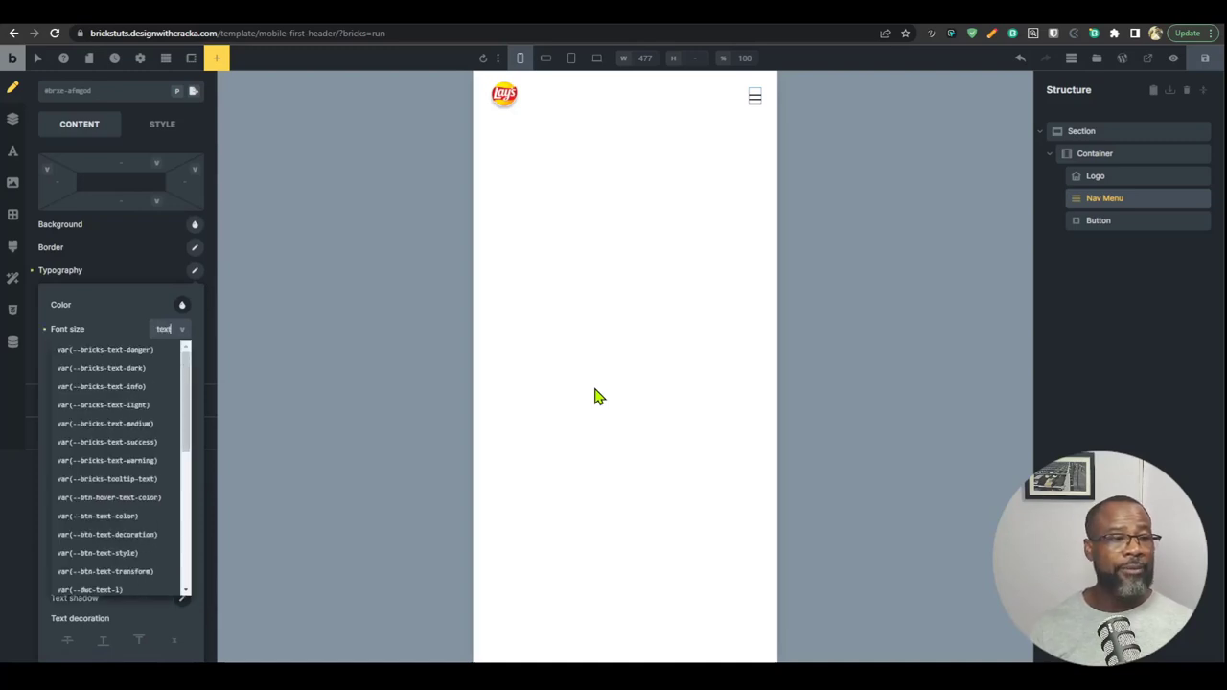
pyautogui.write('t')
pyautogui.scroll(-4, 134, 460)
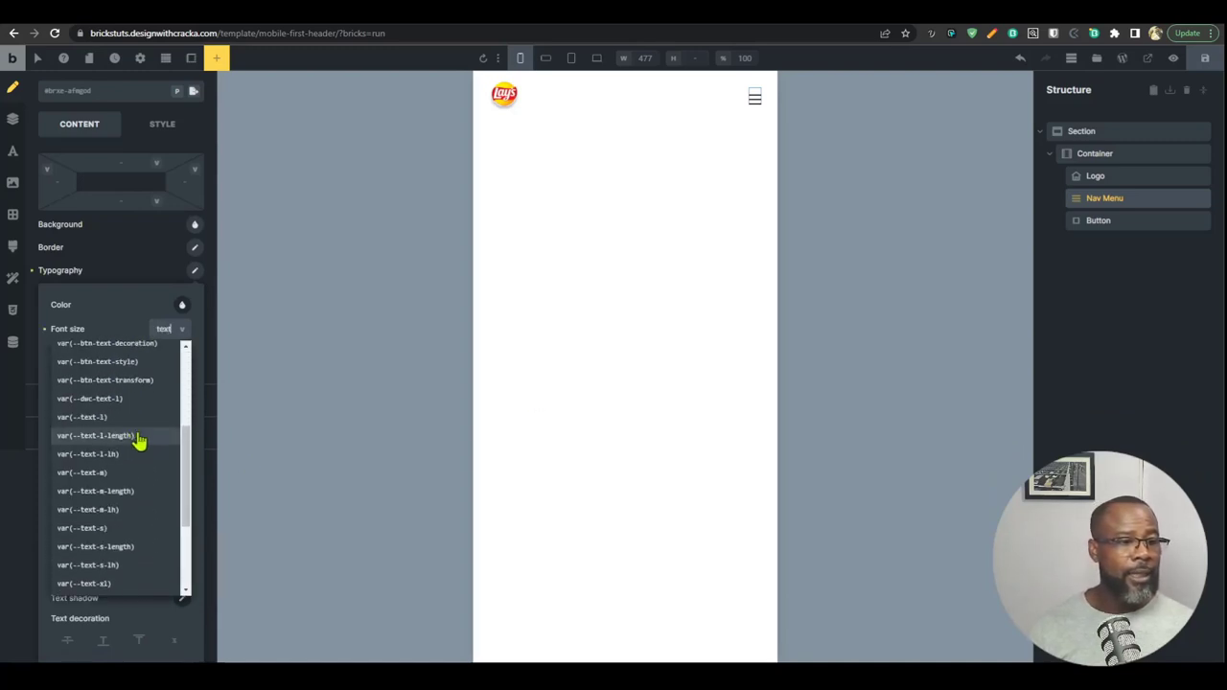
pyautogui.click(123, 478)
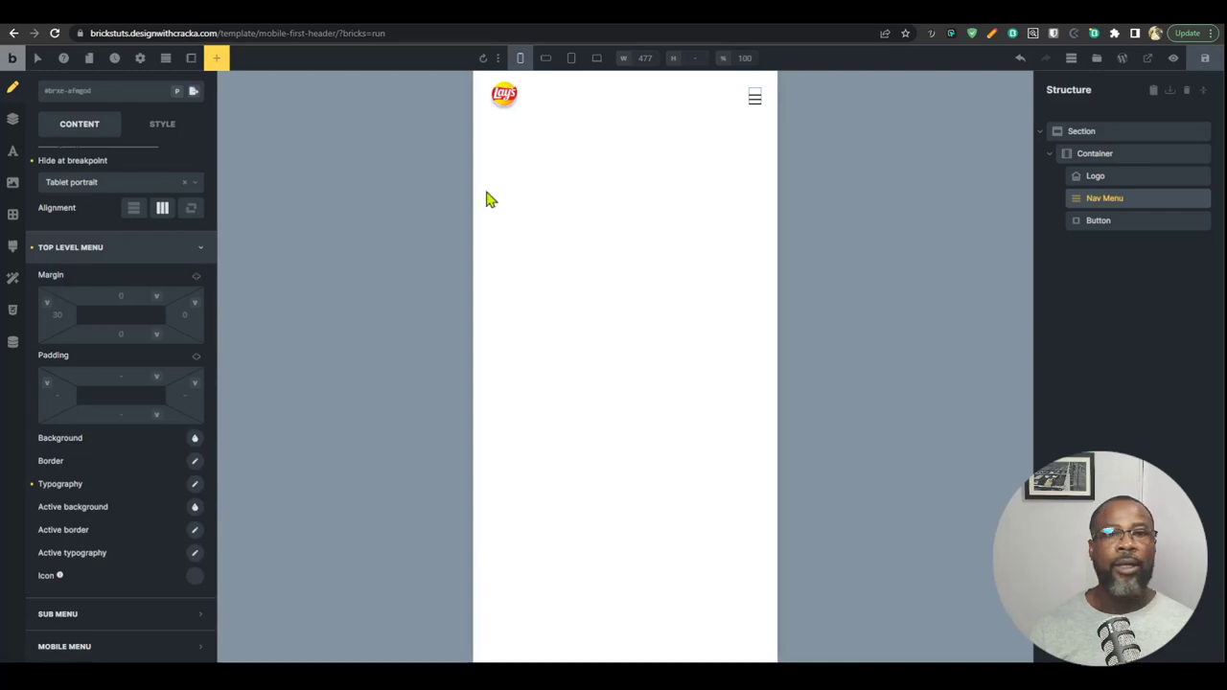
# Step: Check the header at every breakpoint, save the template, and open the templates library
pyautogui.click(543, 59)
pyautogui.click(573, 60)
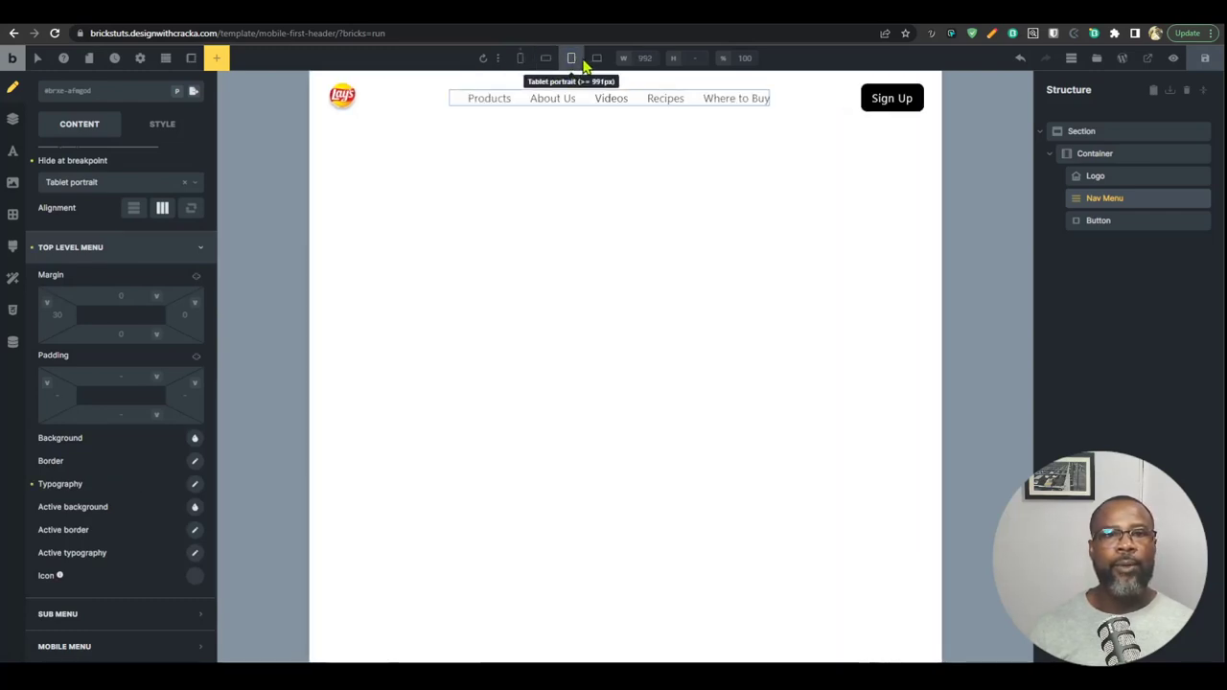
pyautogui.click(597, 57)
pyautogui.click(573, 59)
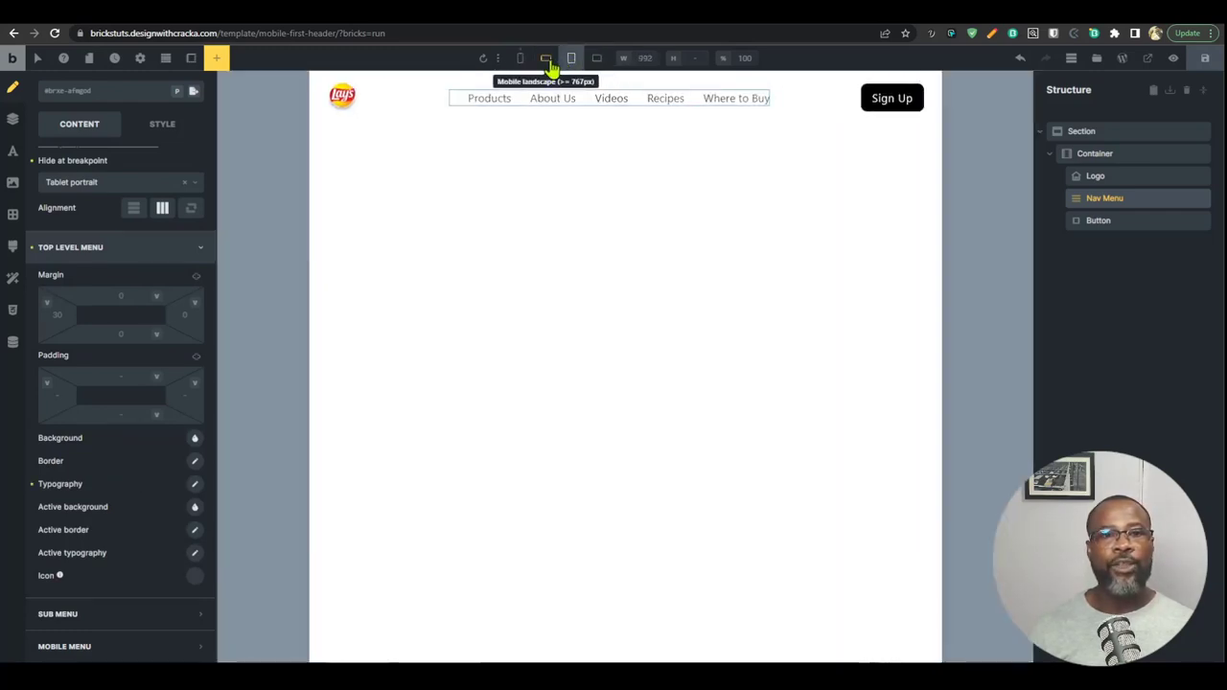
pyautogui.click(546, 59)
pyautogui.click(572, 59)
pyautogui.click(595, 58)
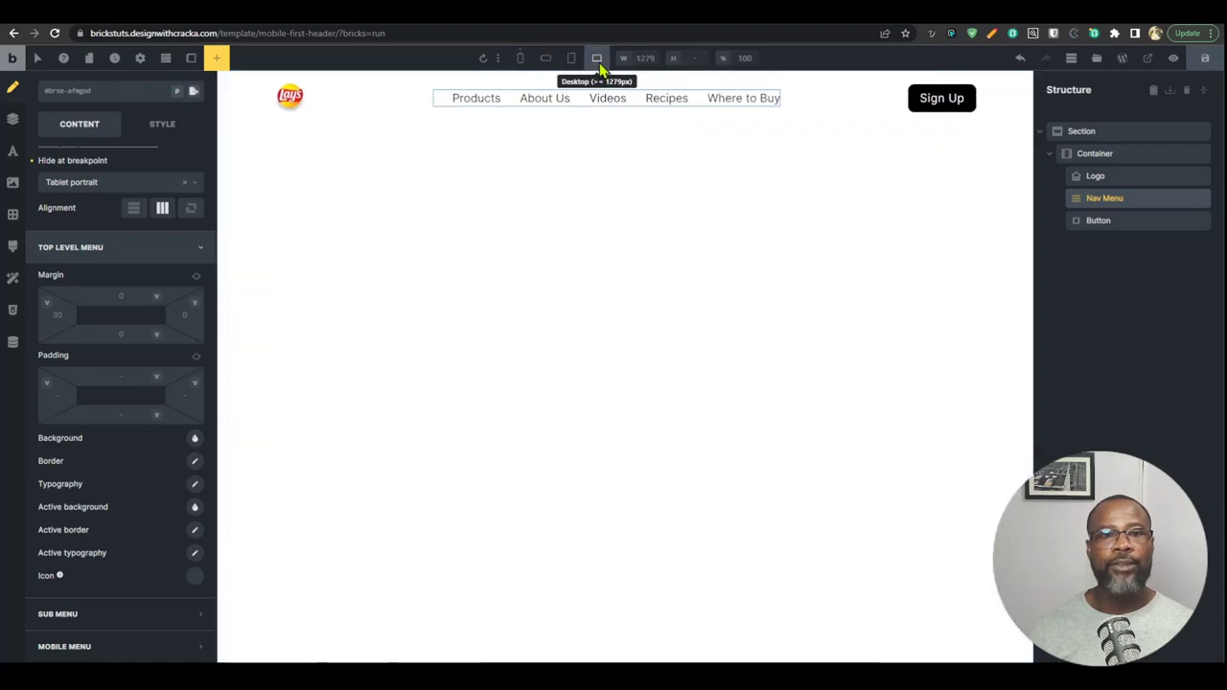
pyautogui.click(518, 59)
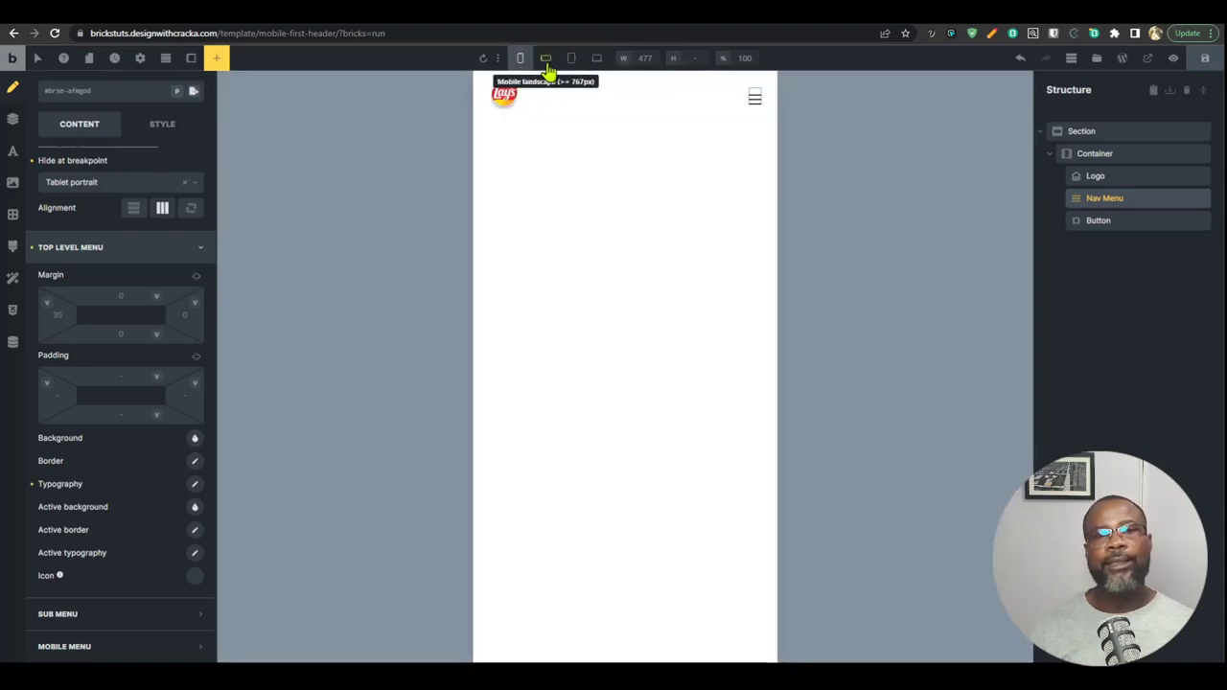
pyautogui.click(596, 58)
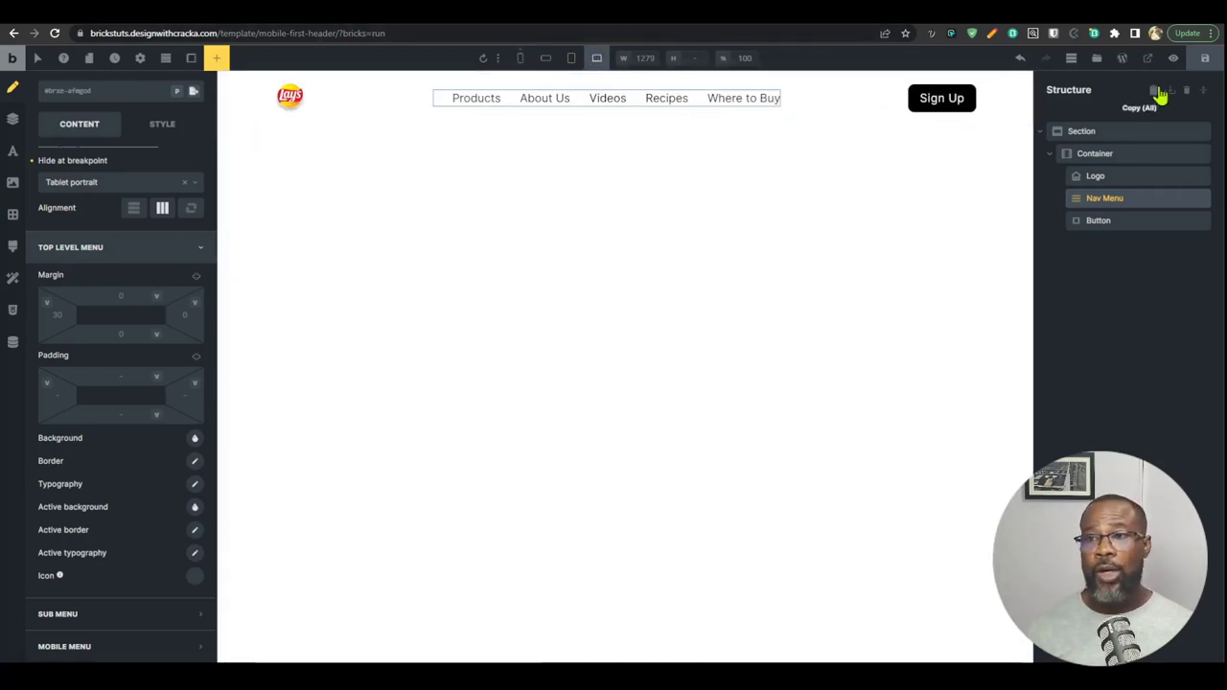
pyautogui.click(1206, 57)
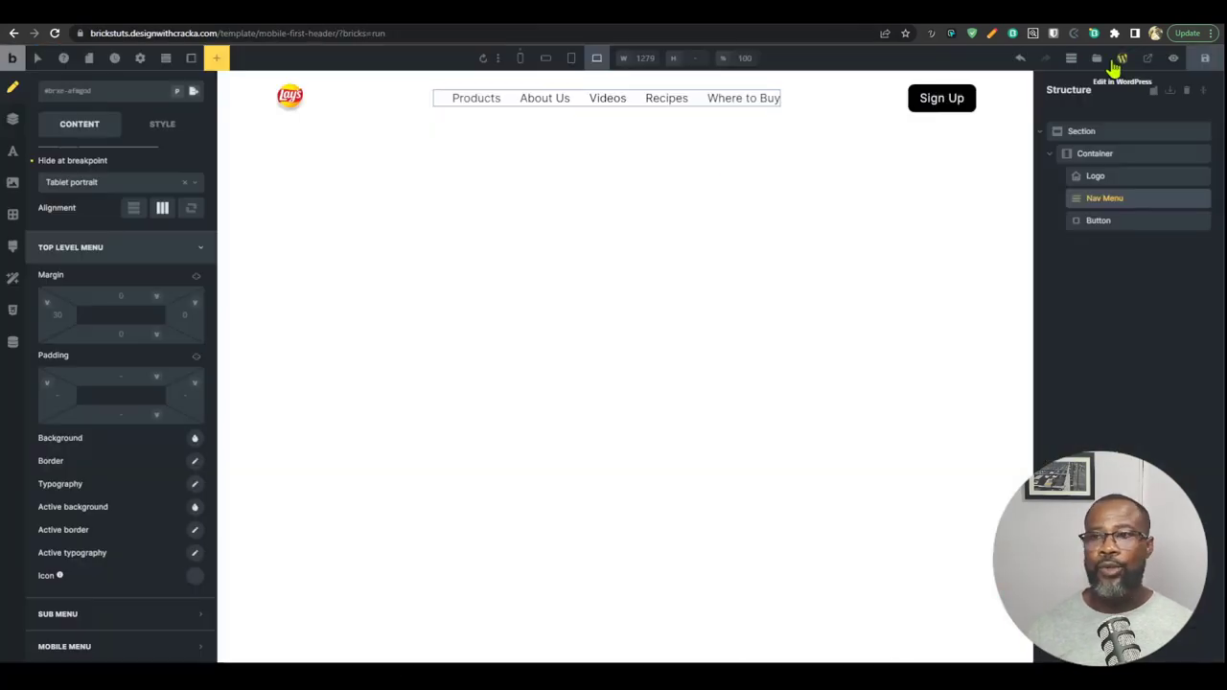
pyautogui.click(1097, 57)
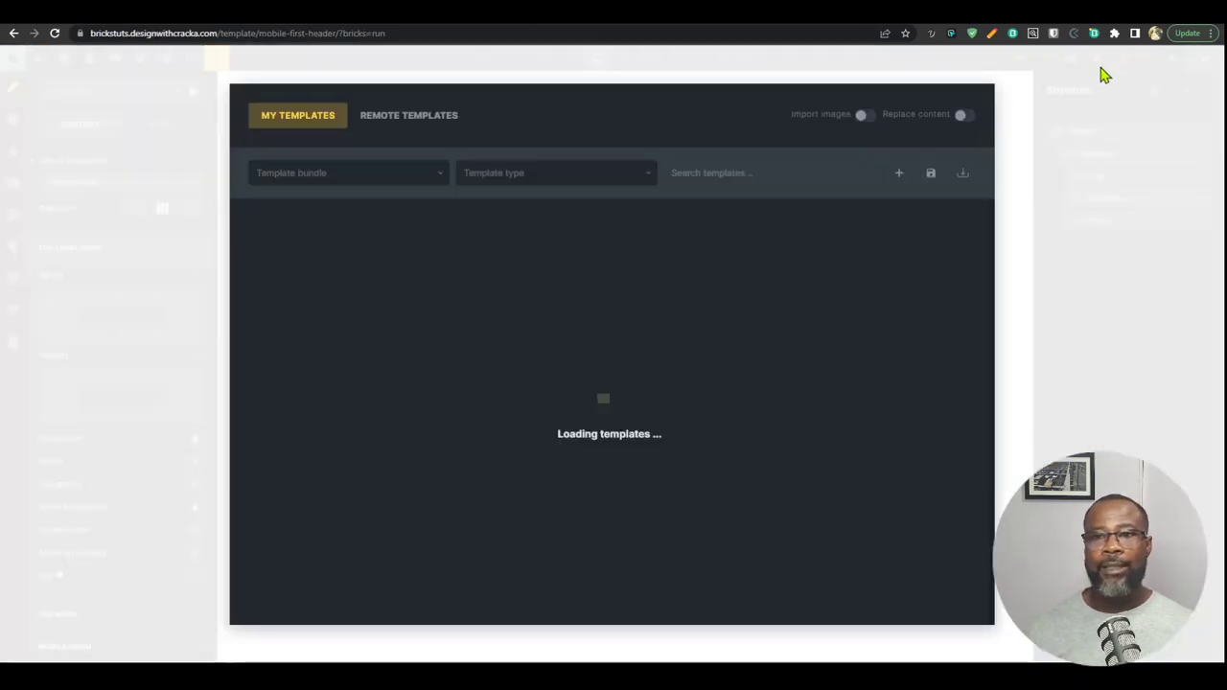
# Step: Create a Footer template named 'mobile first footer' and open it for editing
pyautogui.click(898, 173)
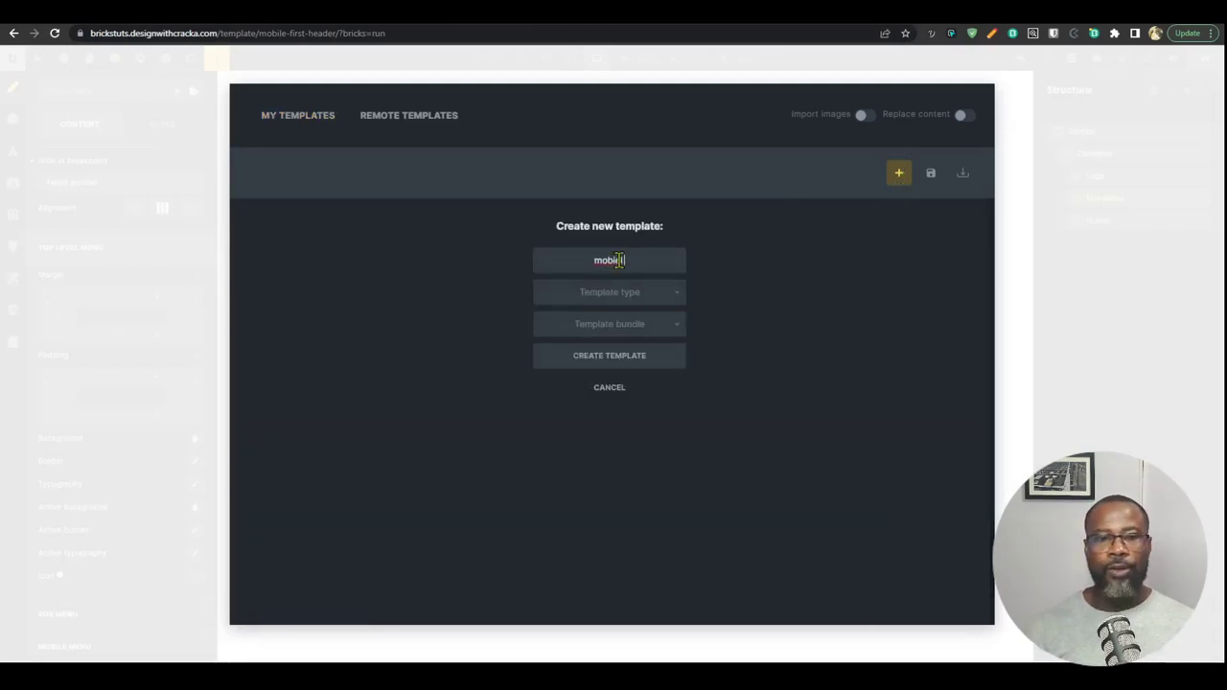
pyautogui.write('mobiel first footer')
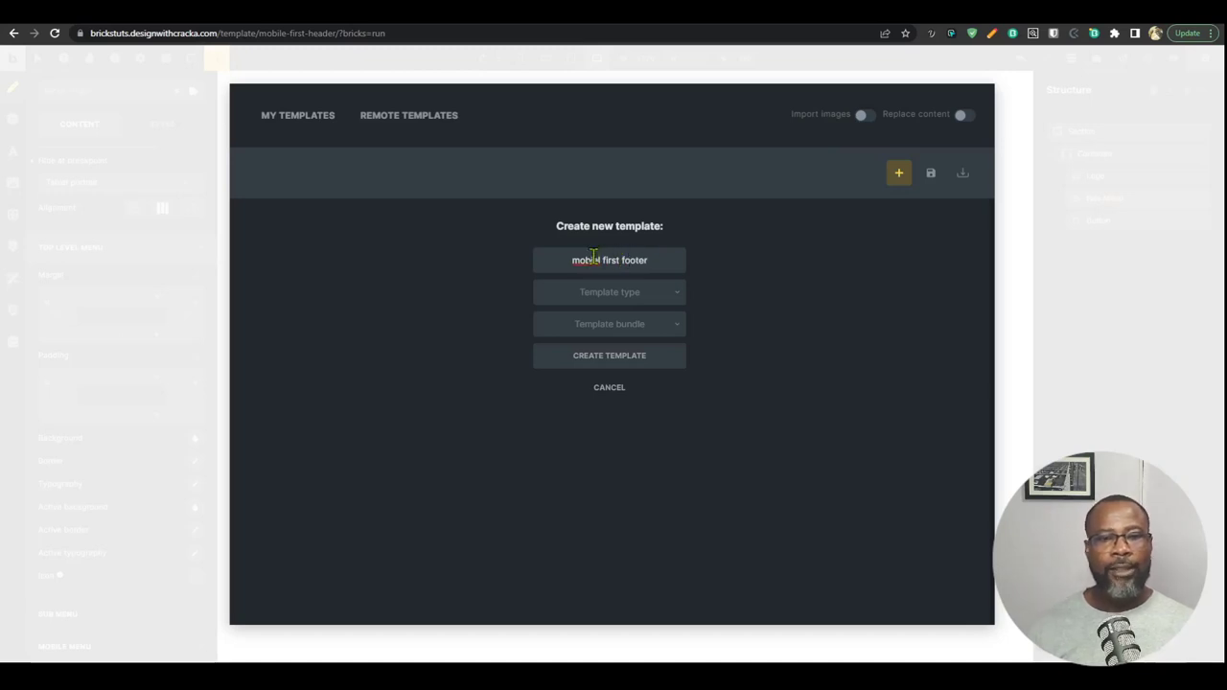
pyautogui.rightClick(594, 257)
pyautogui.click(602, 267)
pyautogui.click(647, 298)
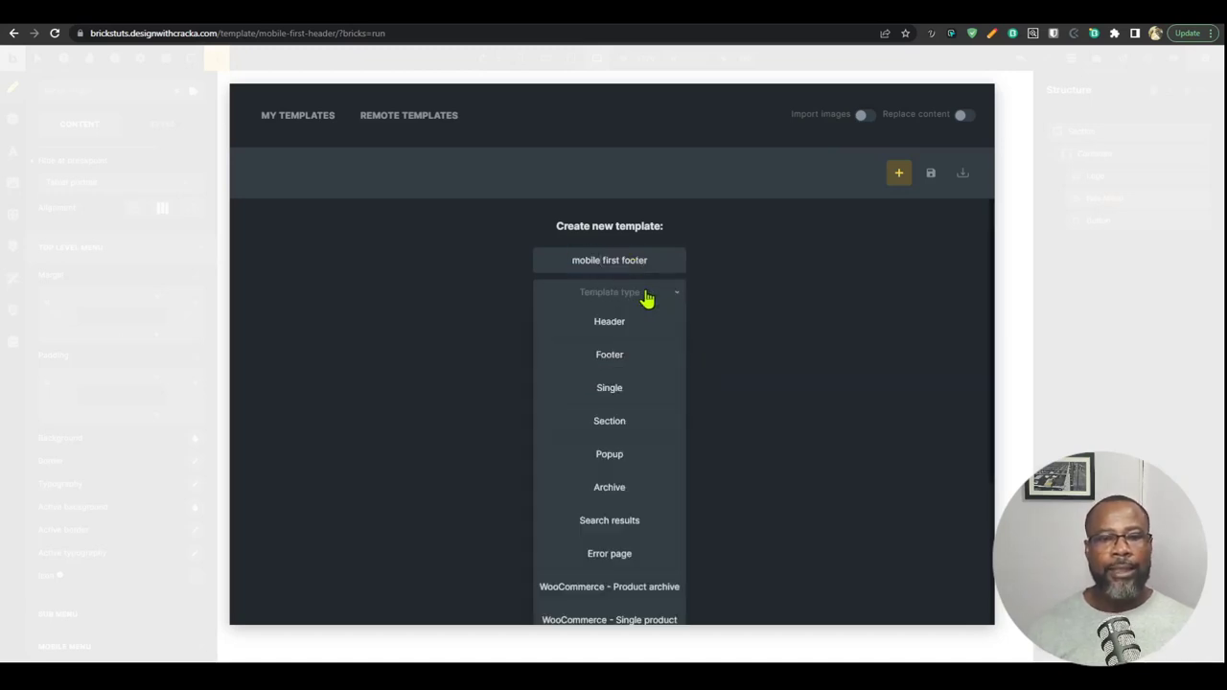
pyautogui.click(624, 357)
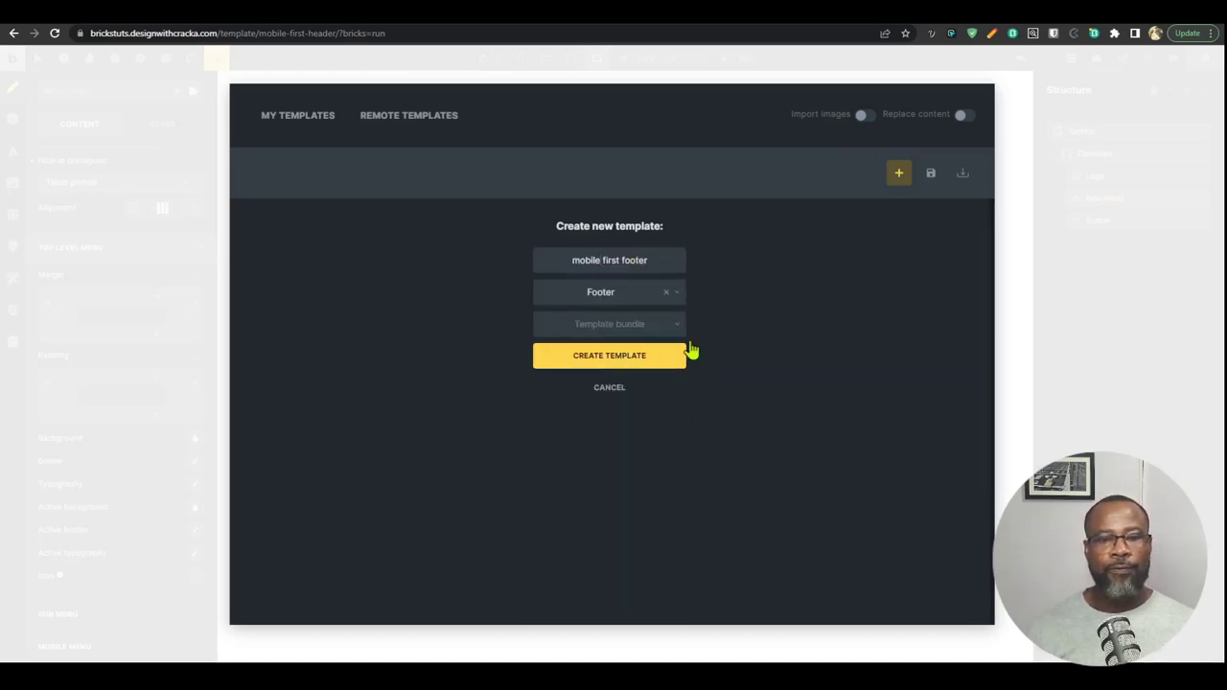
pyautogui.click(636, 357)
pyautogui.click(429, 233)
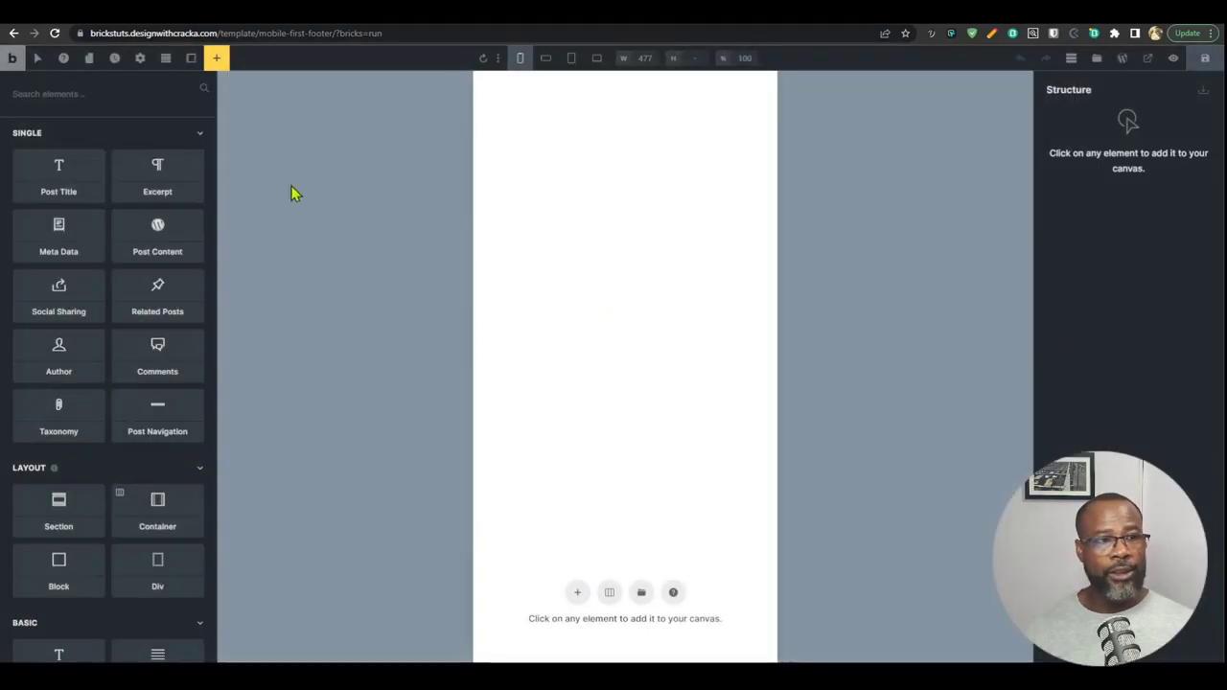
# Step: Add an Individual display condition targeting the 'Mobile first' page to the footer template
pyautogui.click(140, 57)
pyautogui.click(69, 188)
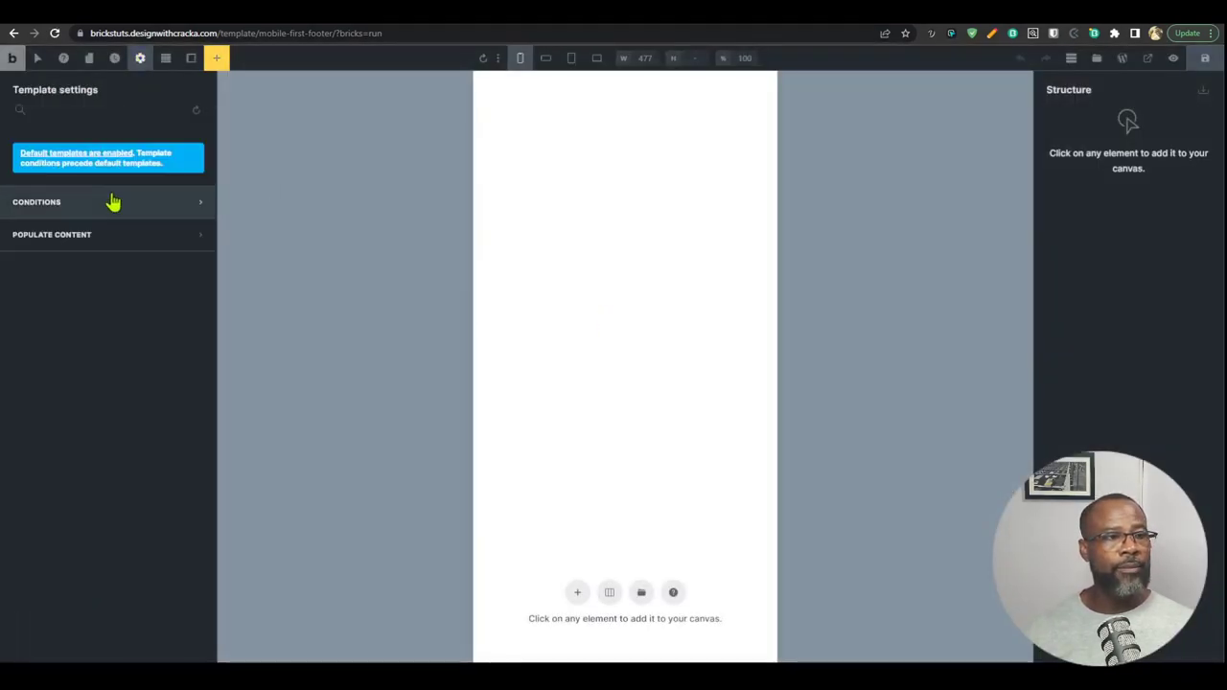
pyautogui.click(117, 217)
pyautogui.click(109, 278)
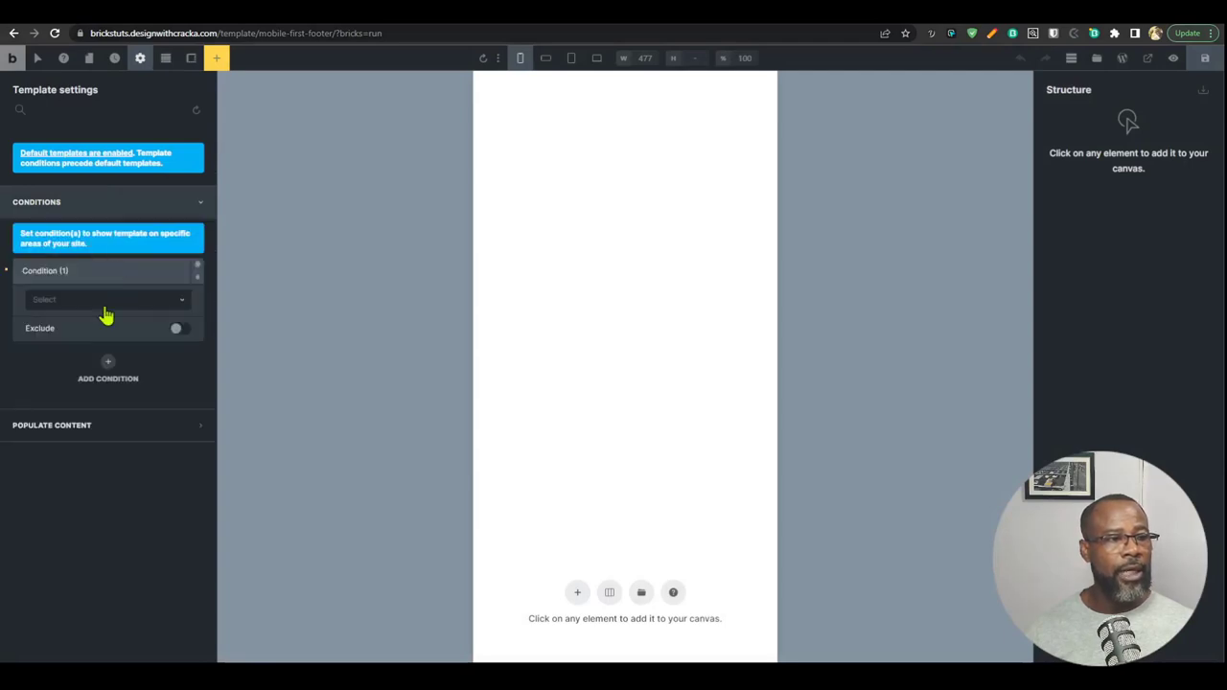
pyautogui.click(105, 303)
pyautogui.click(77, 464)
pyautogui.click(100, 351)
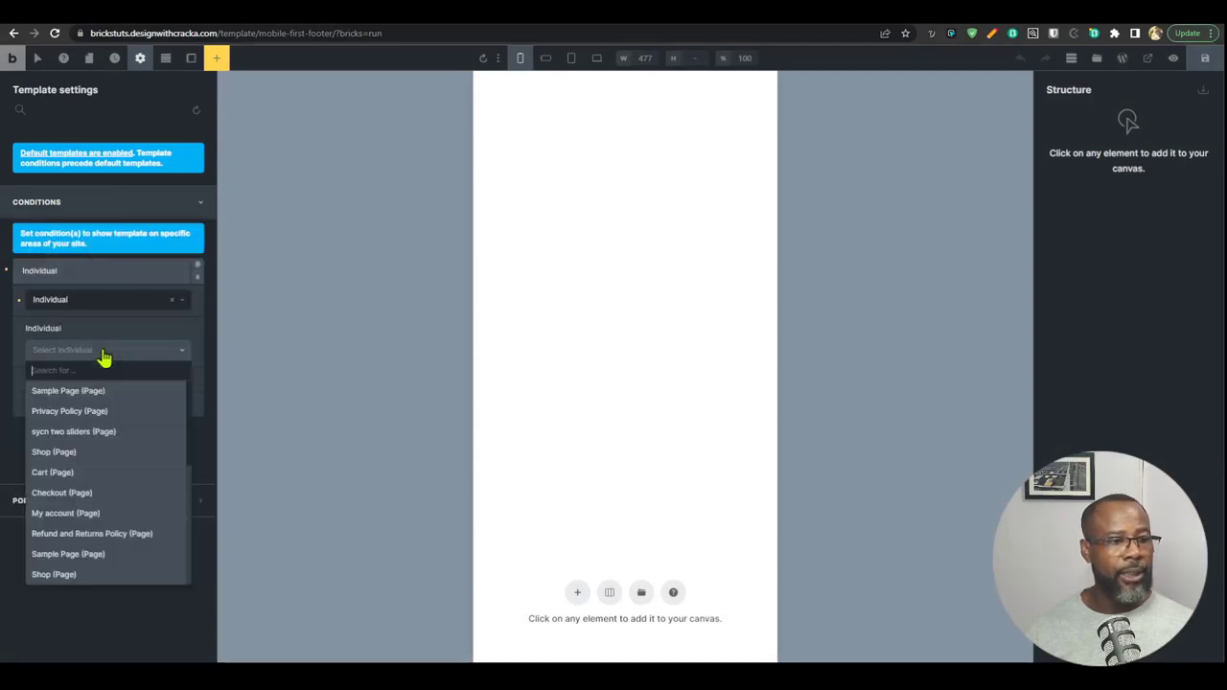
pyautogui.write('mob')
pyautogui.click(96, 392)
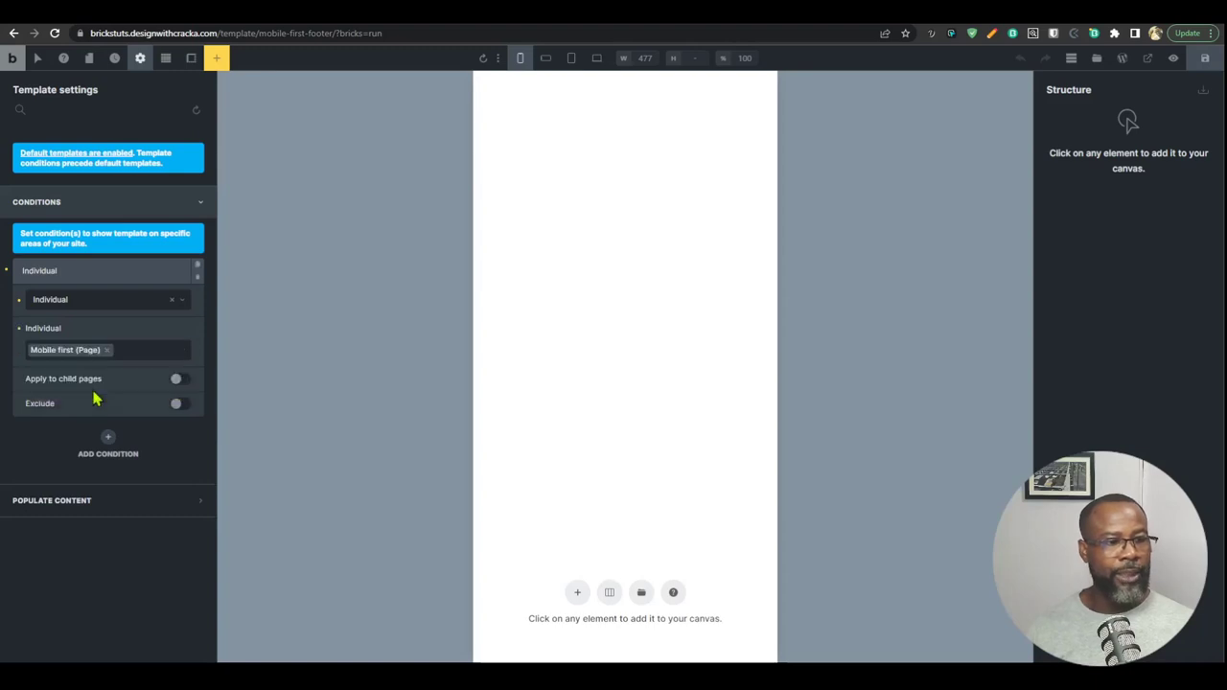
# Step: Save the template and add a Section with a Container, selecting the container
pyautogui.click(1204, 59)
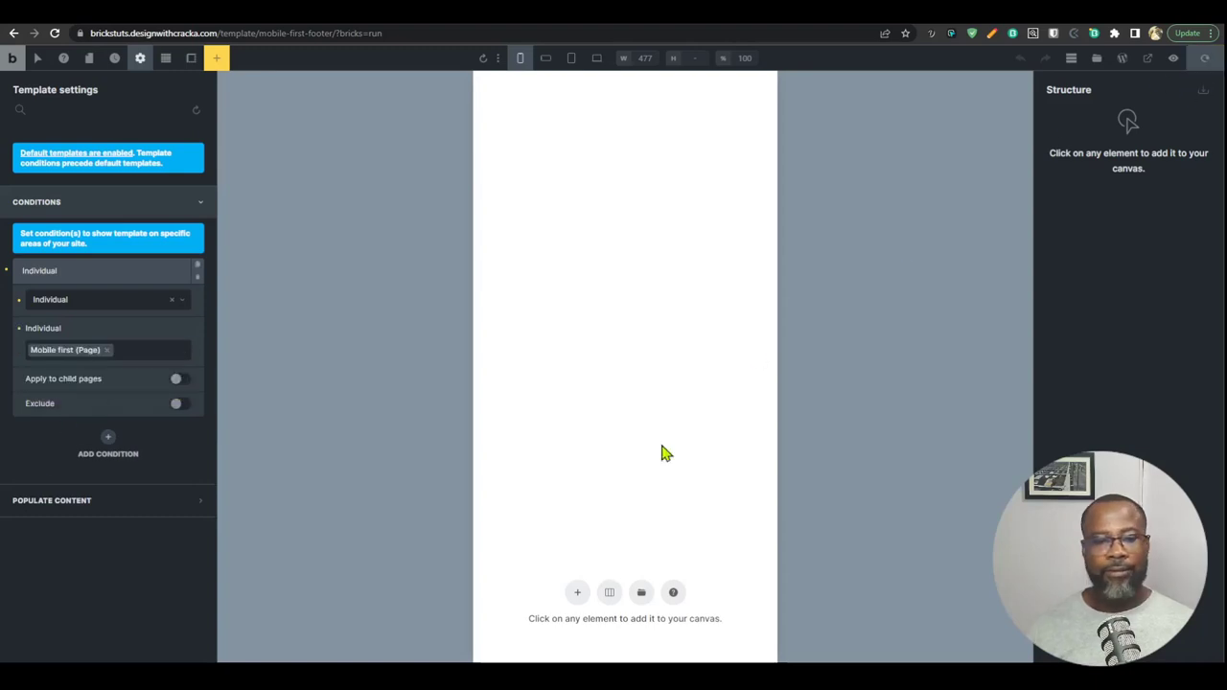
pyautogui.click(577, 592)
pyautogui.click(628, 577)
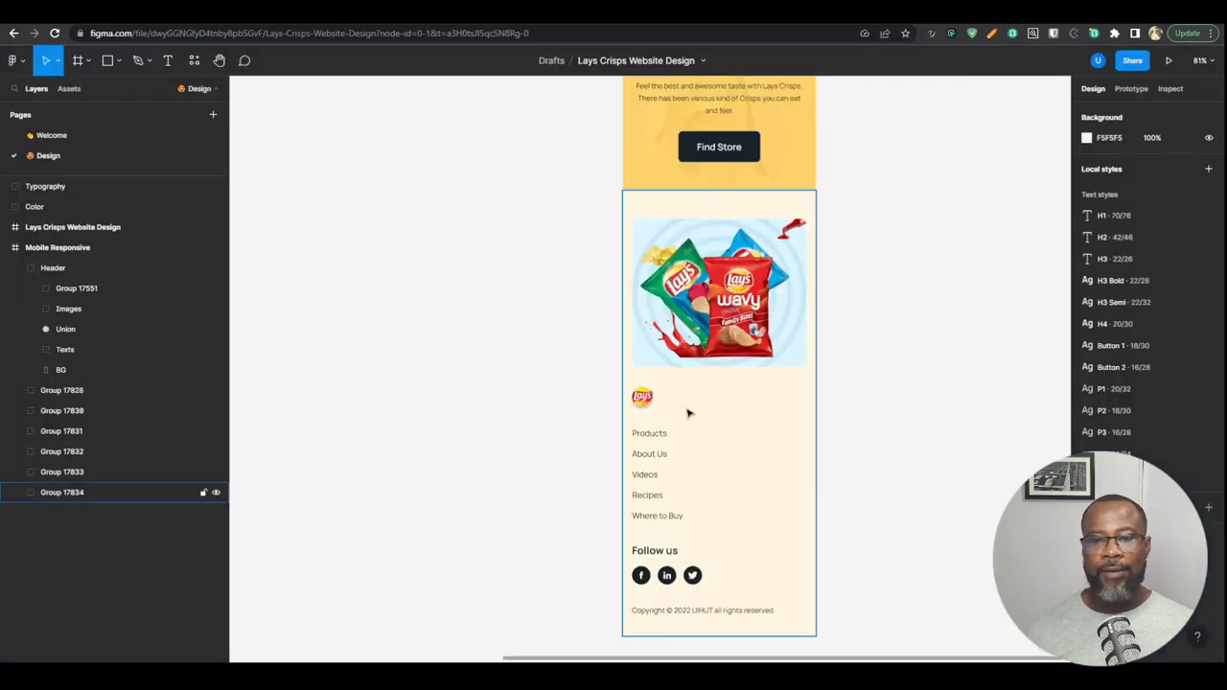
pyautogui.click(754, 257)
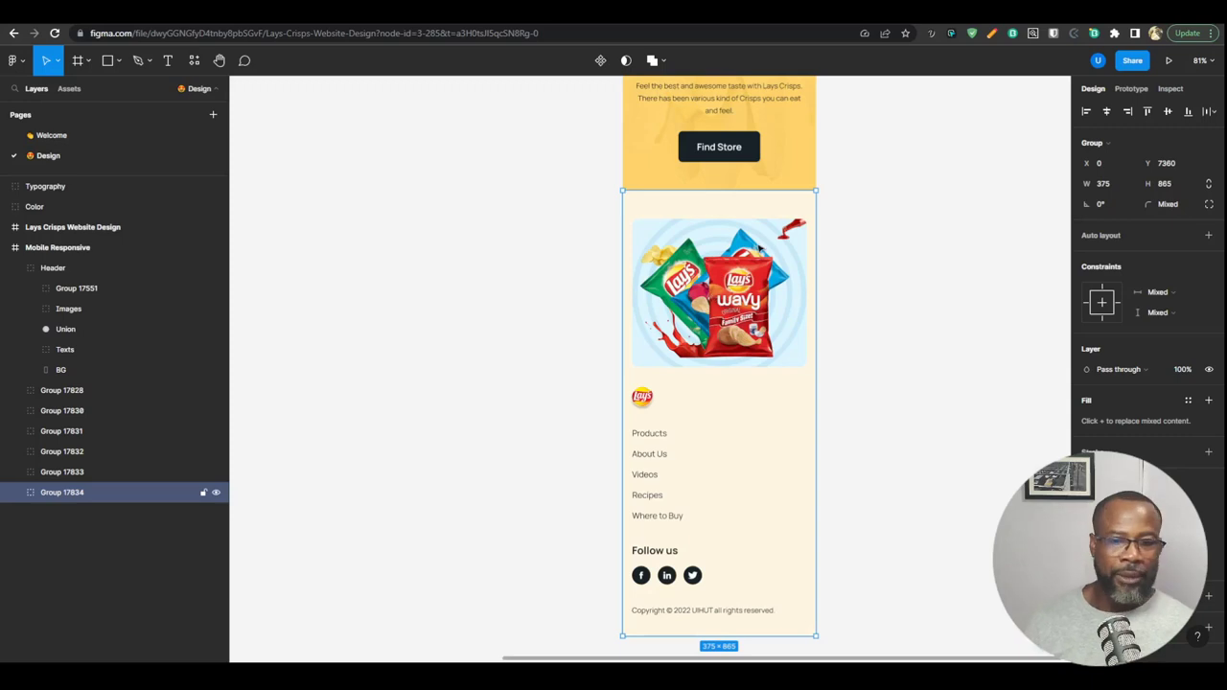
pyautogui.scroll(-10, 759, 247)
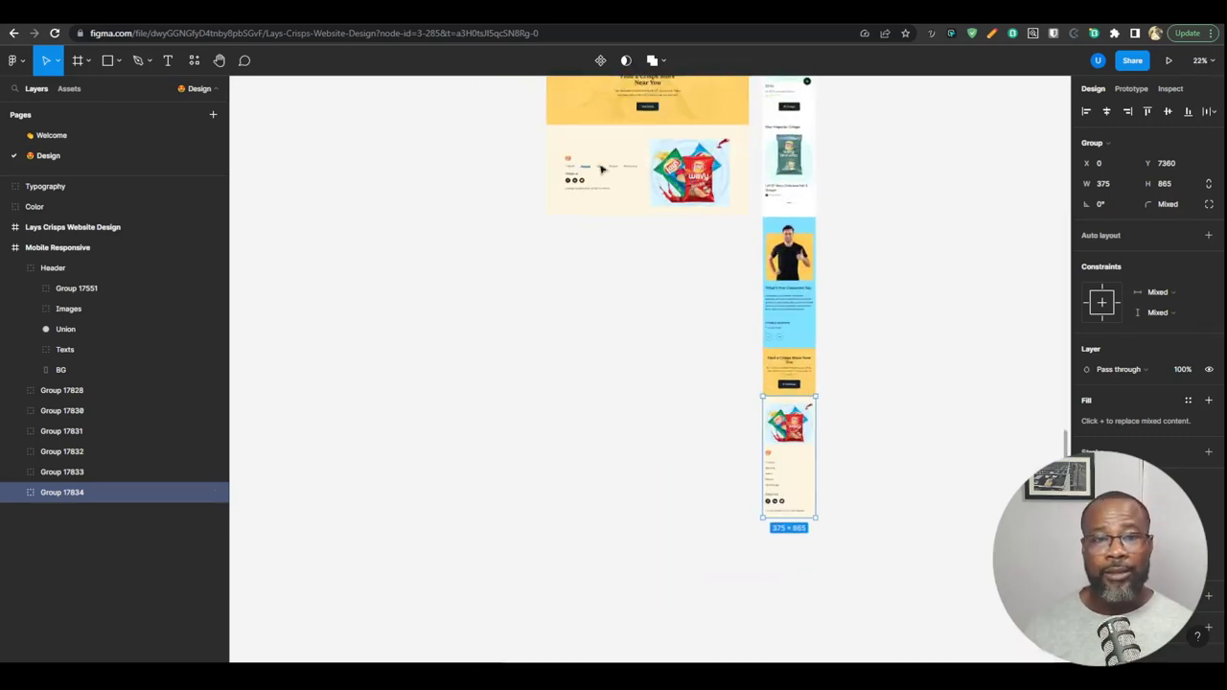
pyautogui.scroll(-2, 782, 407)
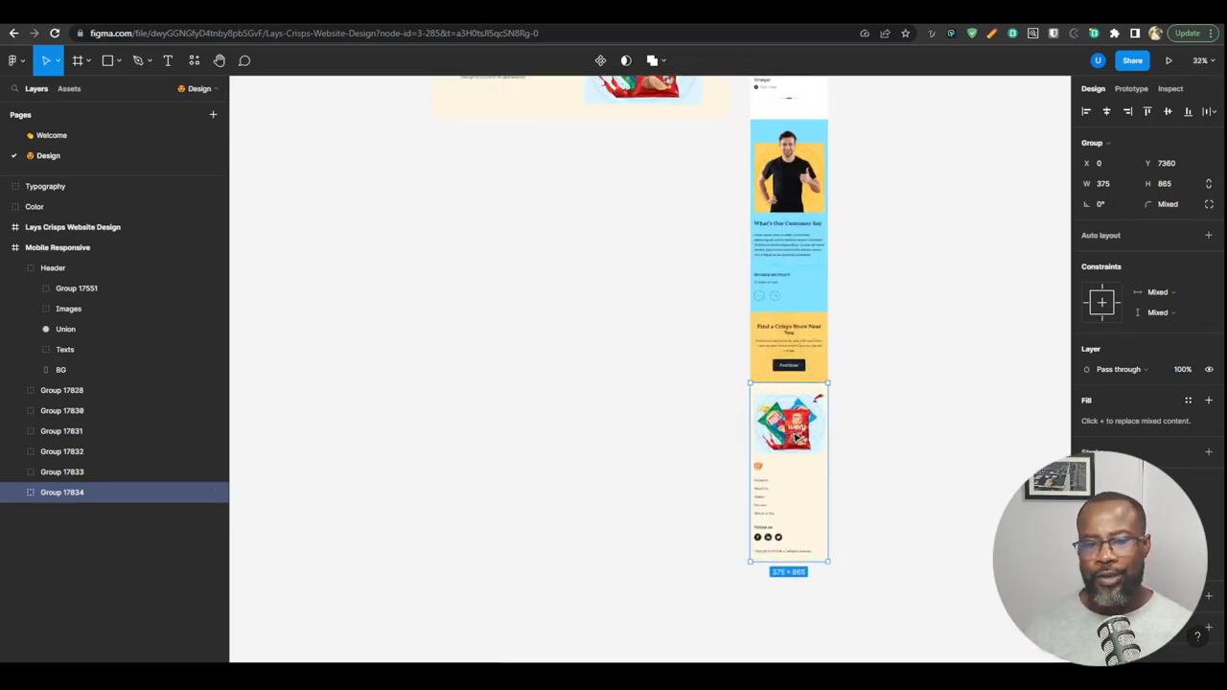
pyautogui.scroll(-3, 663, 508)
pyautogui.scroll(4, 689, 300)
pyautogui.scroll(-2, 600, 244)
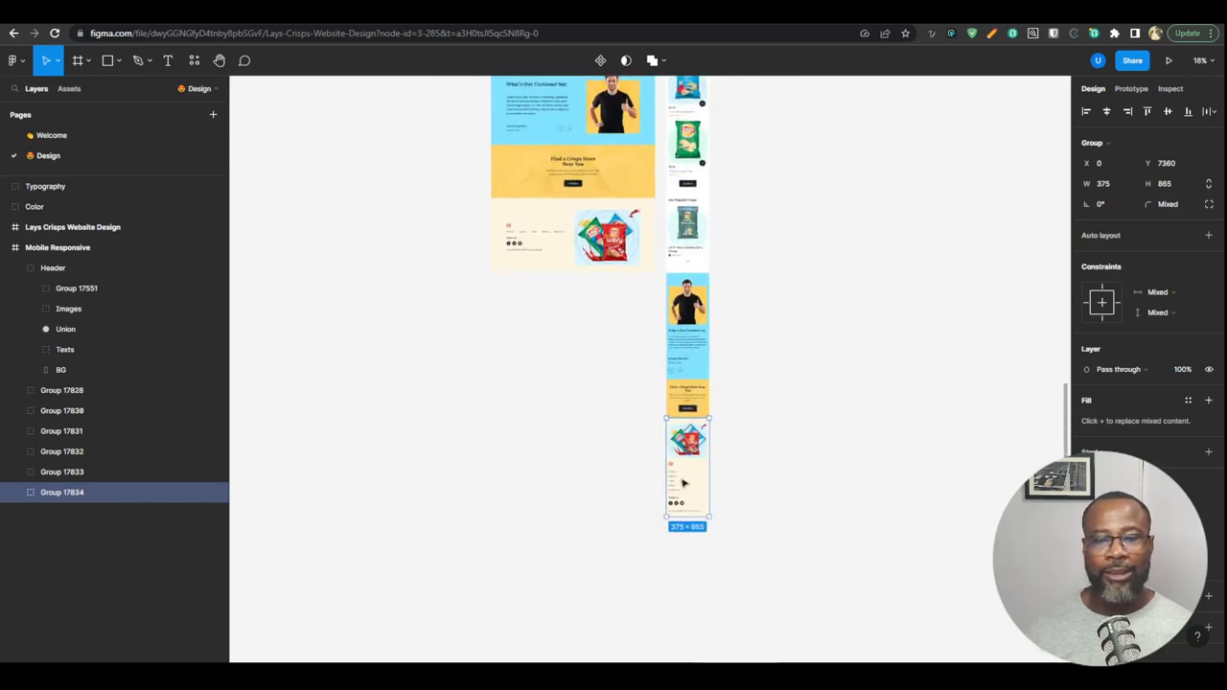
pyautogui.scroll(2, 565, 245)
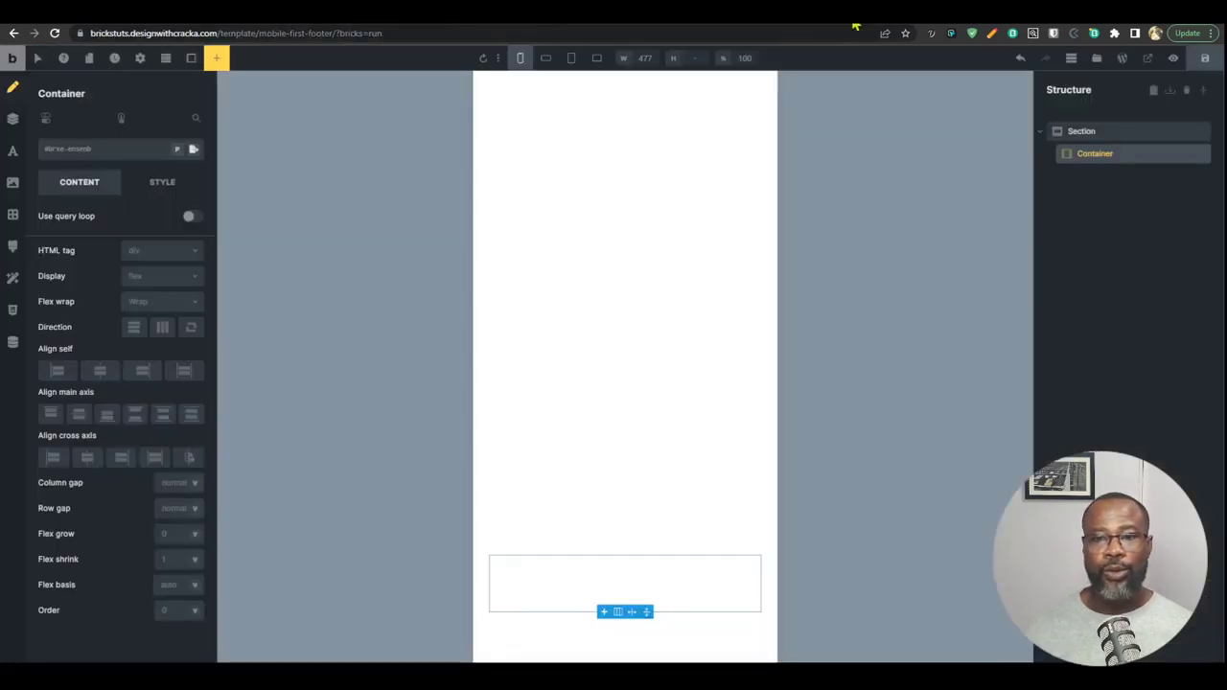
# Step: Split the footer container into two columns and select the first one
pyautogui.click(618, 612)
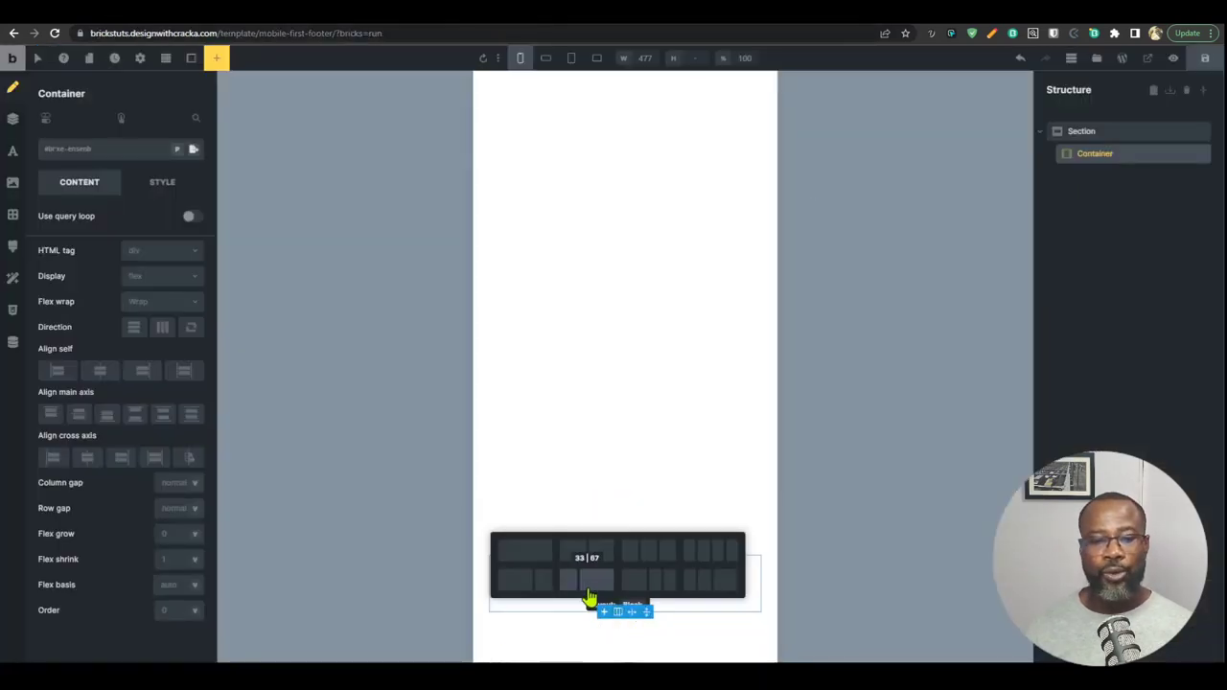
pyautogui.click(583, 559)
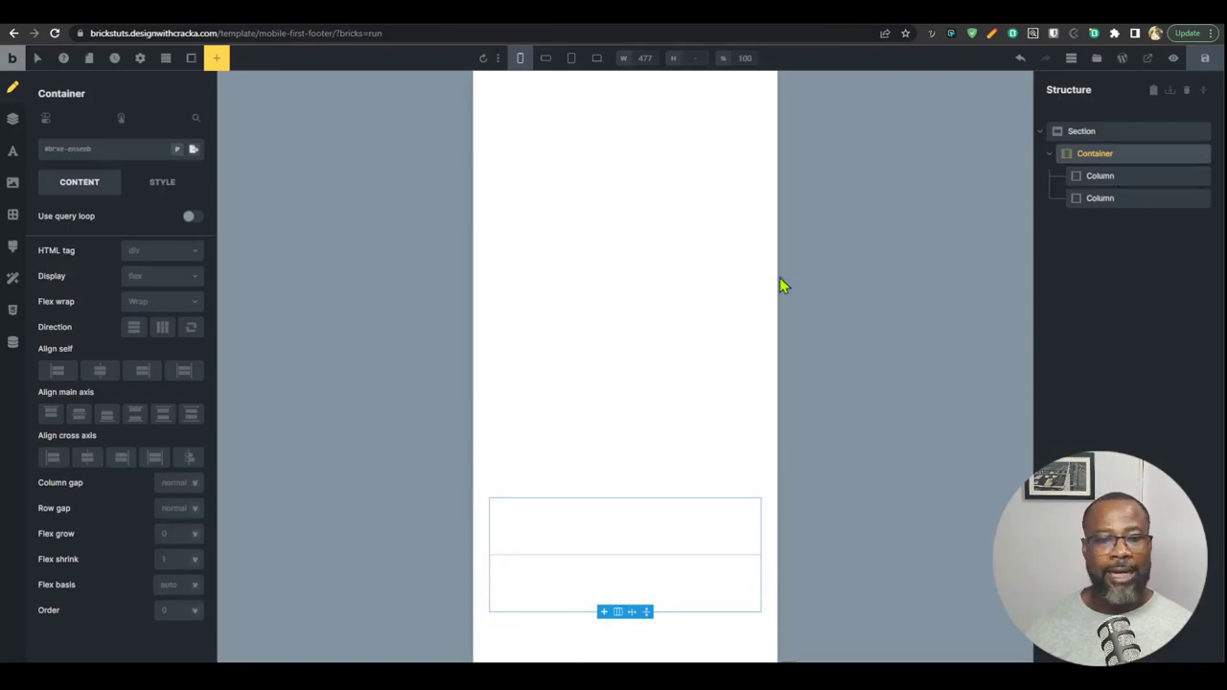
pyautogui.click(666, 534)
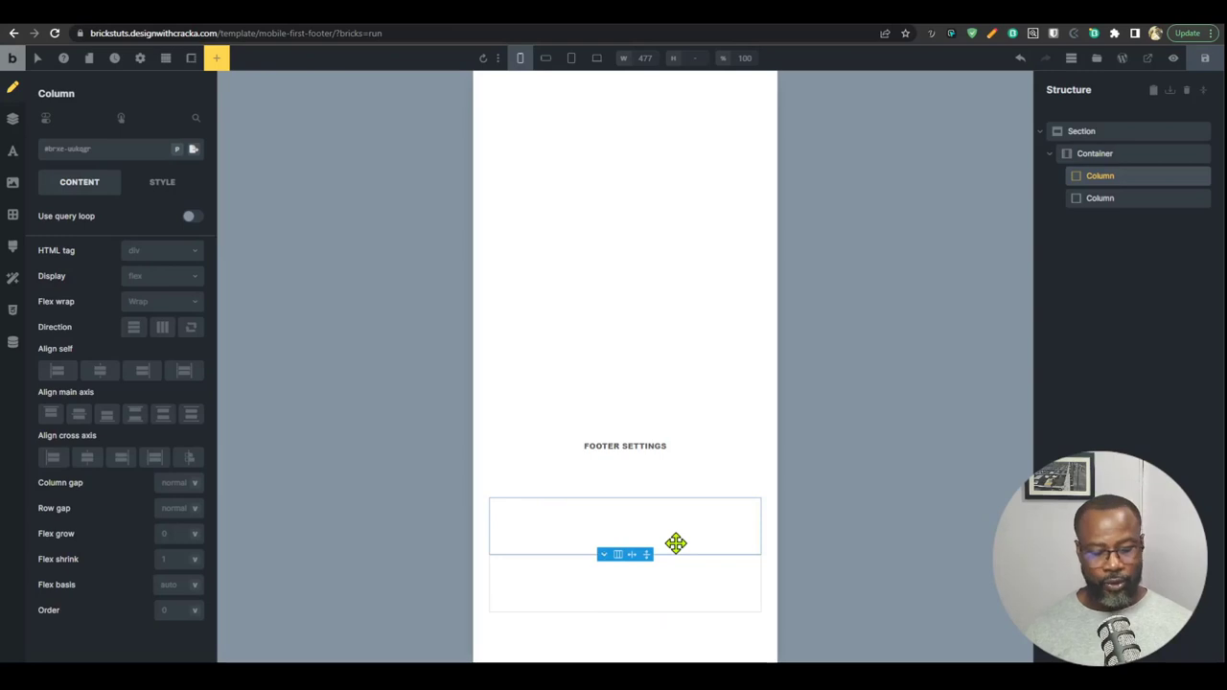
# Step: Add an Image element to the first column showing the Wavy chips bags picture from the Media Library
pyautogui.hotkey('ctrl', 'shift', 'a')
pyautogui.write('ima')
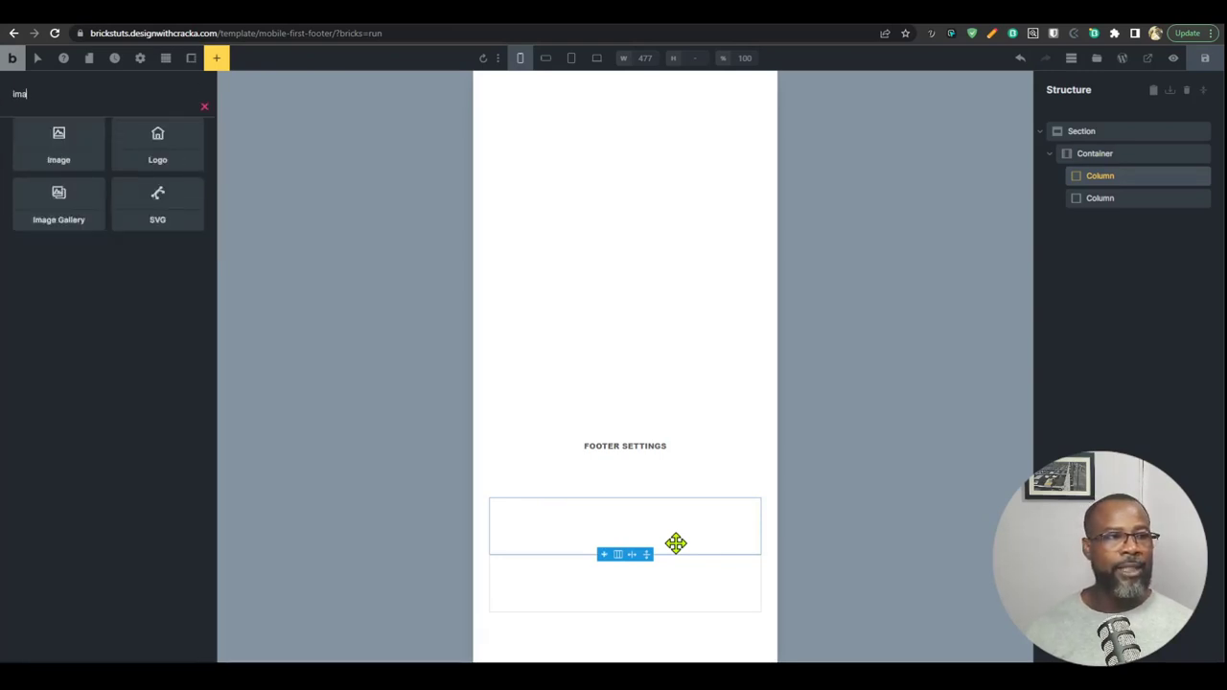
pyautogui.press('Return')
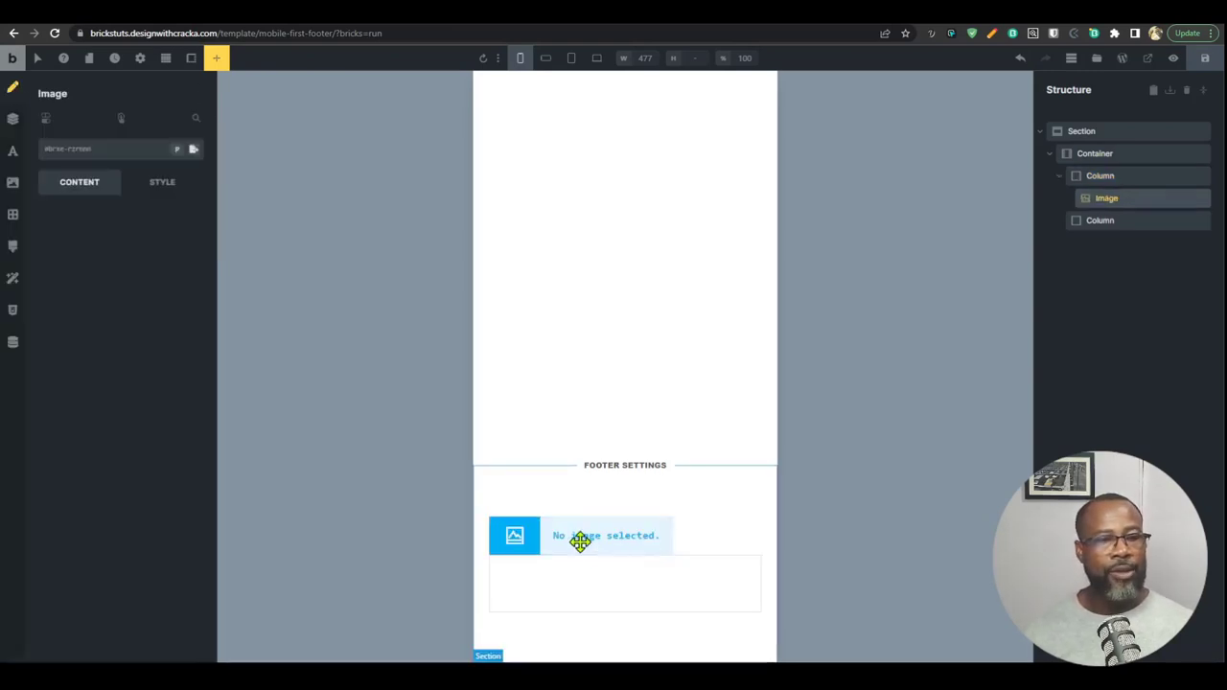
pyautogui.click(164, 238)
pyautogui.click(647, 221)
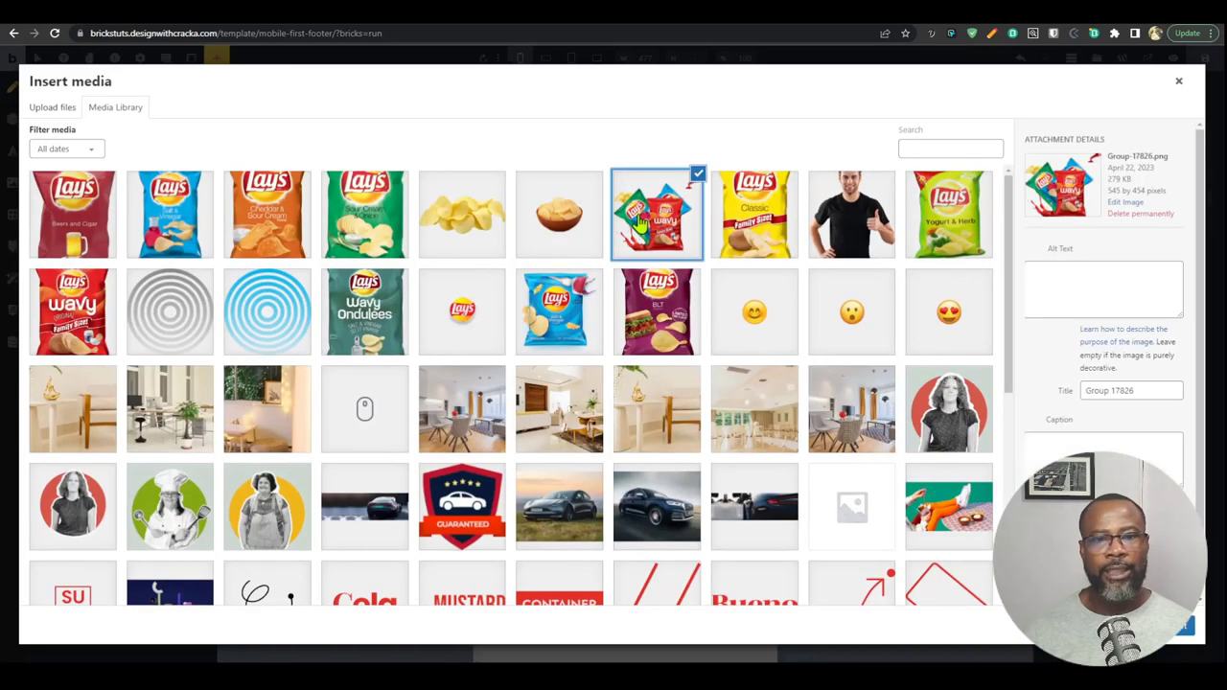
pyautogui.click(1179, 633)
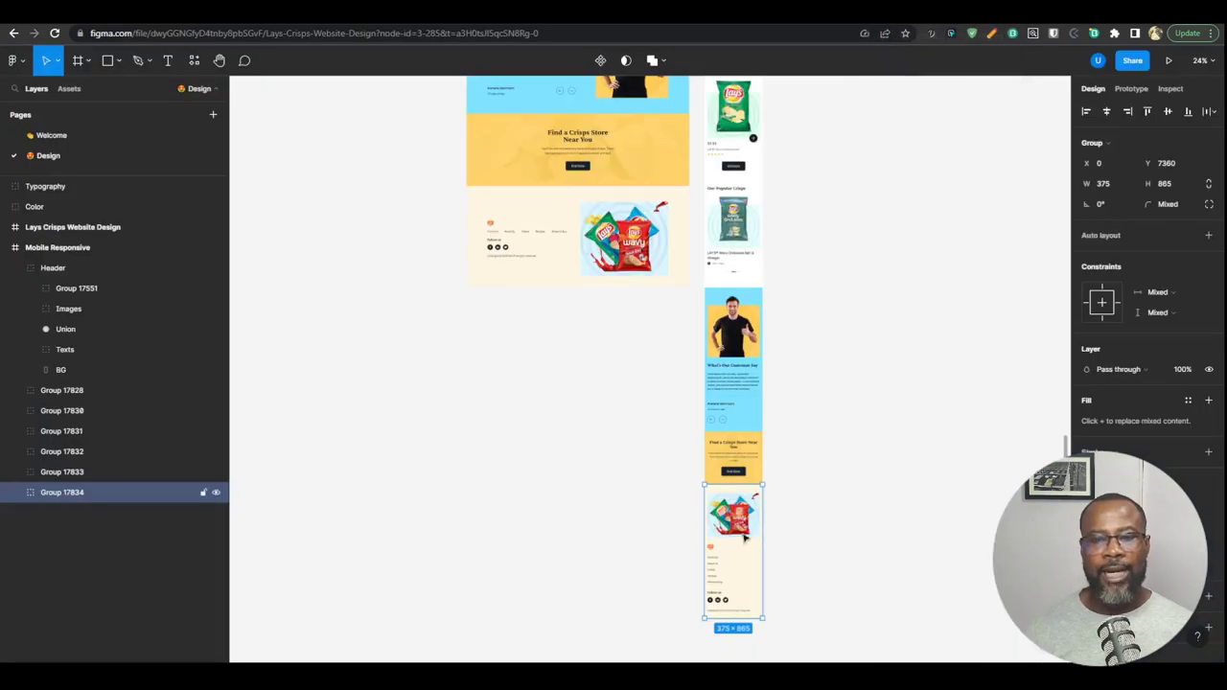
pyautogui.scroll(10, 745, 539)
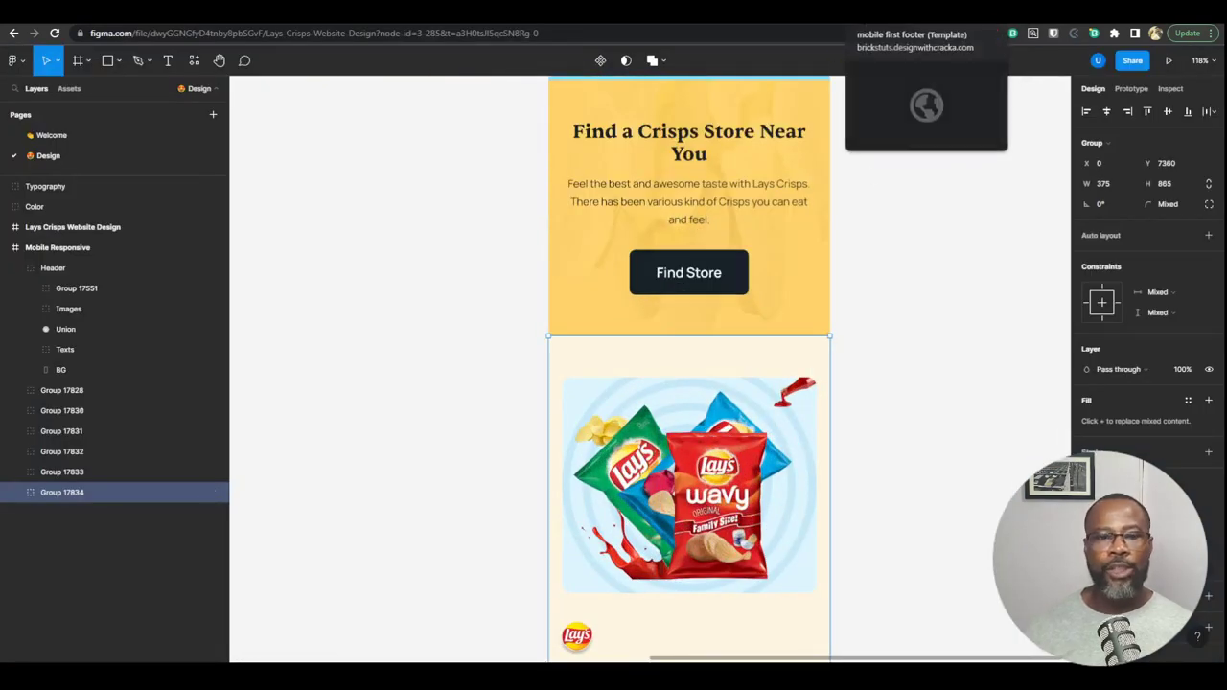
pyautogui.click(850, 28)
pyautogui.click(160, 190)
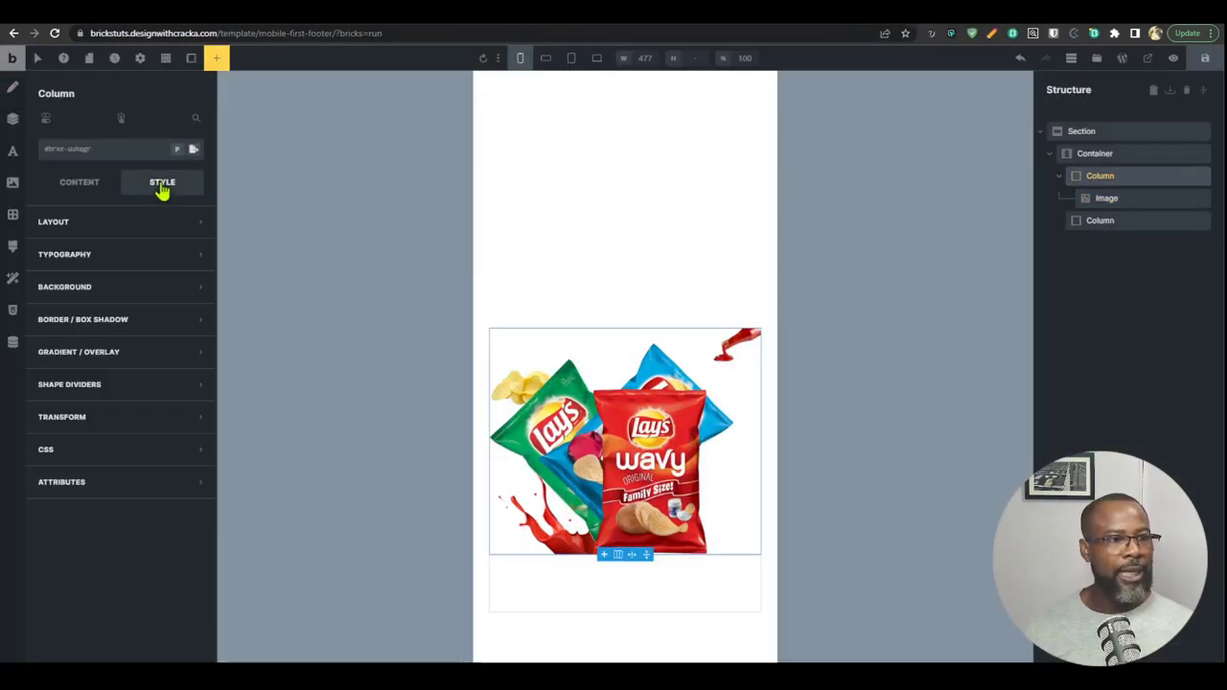
# Step: Set the first column's background colour to a very pale blue, #dbf2ff
pyautogui.click(5, 188)
pyautogui.click(194, 317)
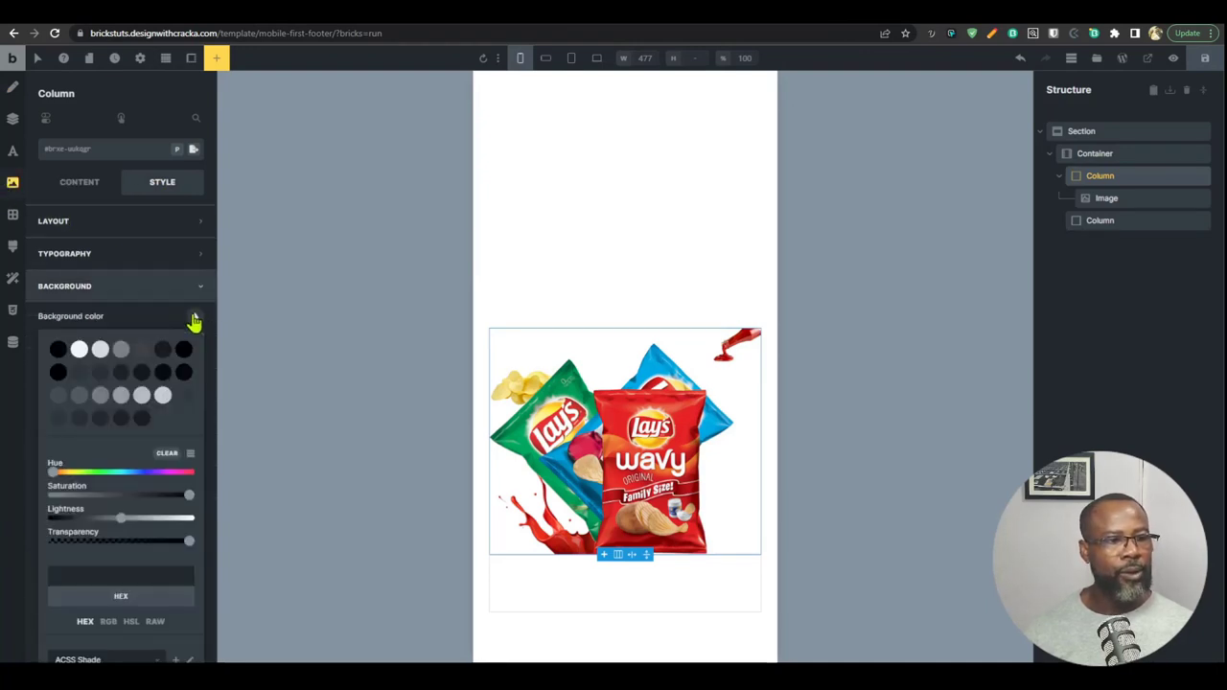
pyautogui.scroll(-2, 148, 557)
pyautogui.click(119, 443)
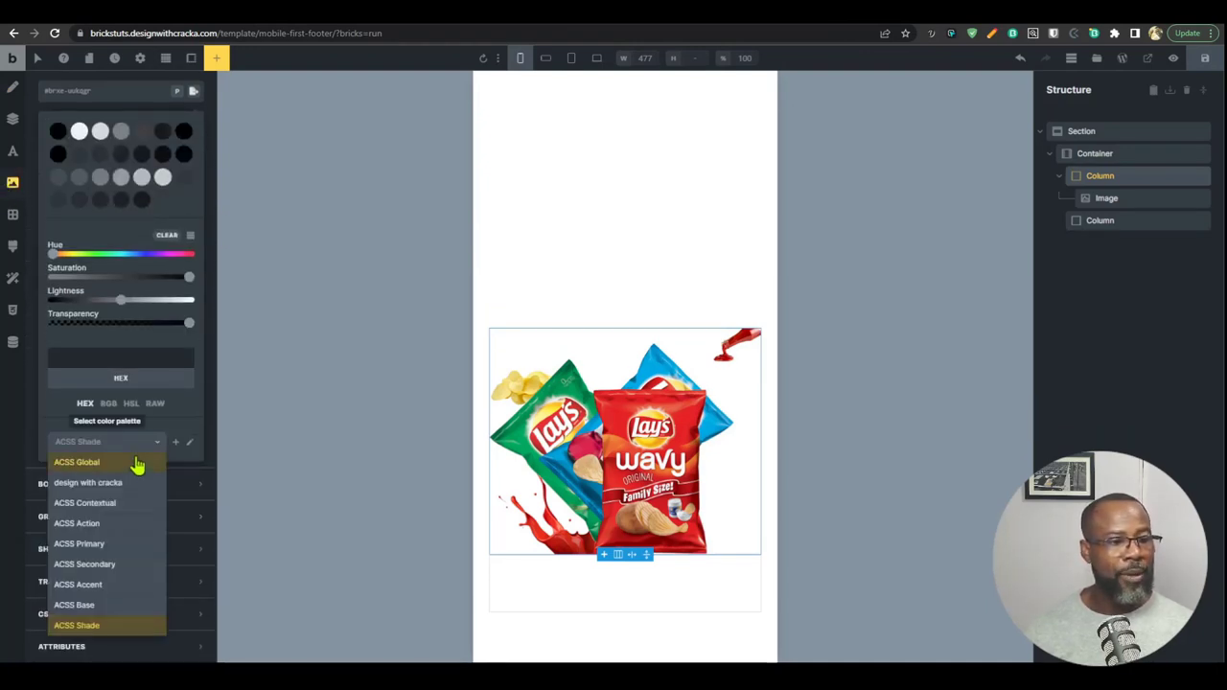
pyautogui.click(130, 253)
pyautogui.moveTo(145, 301); pyautogui.dragTo(170, 308)
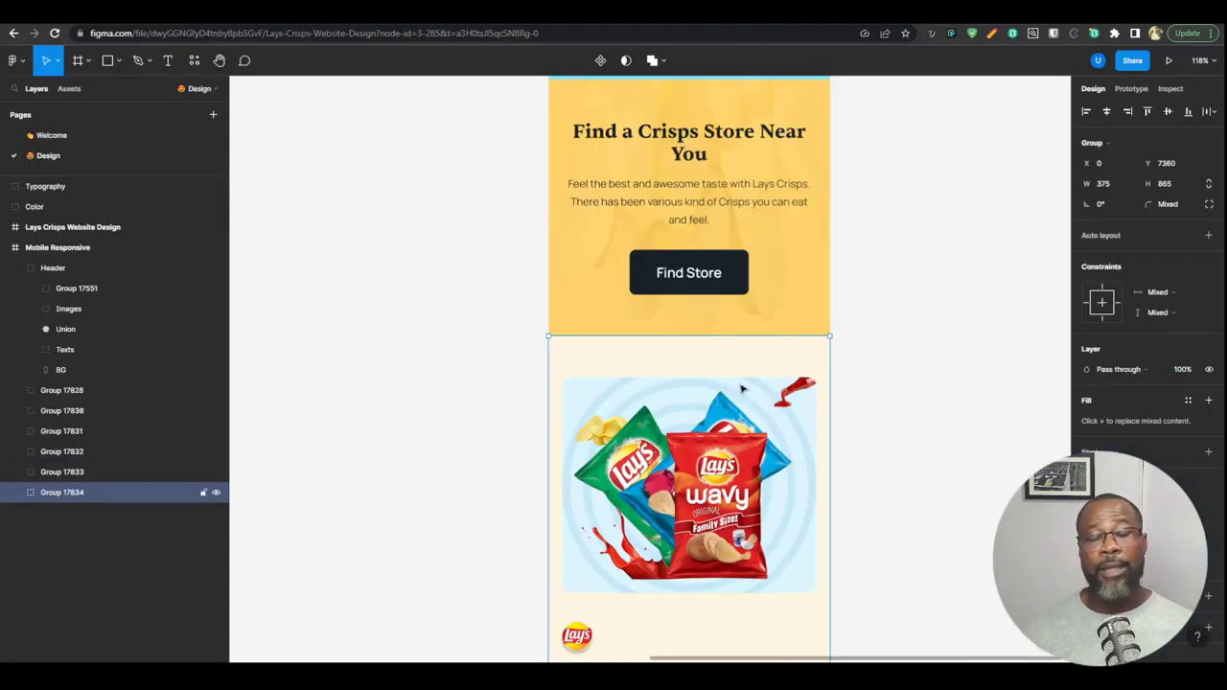
pyautogui.click(859, 27)
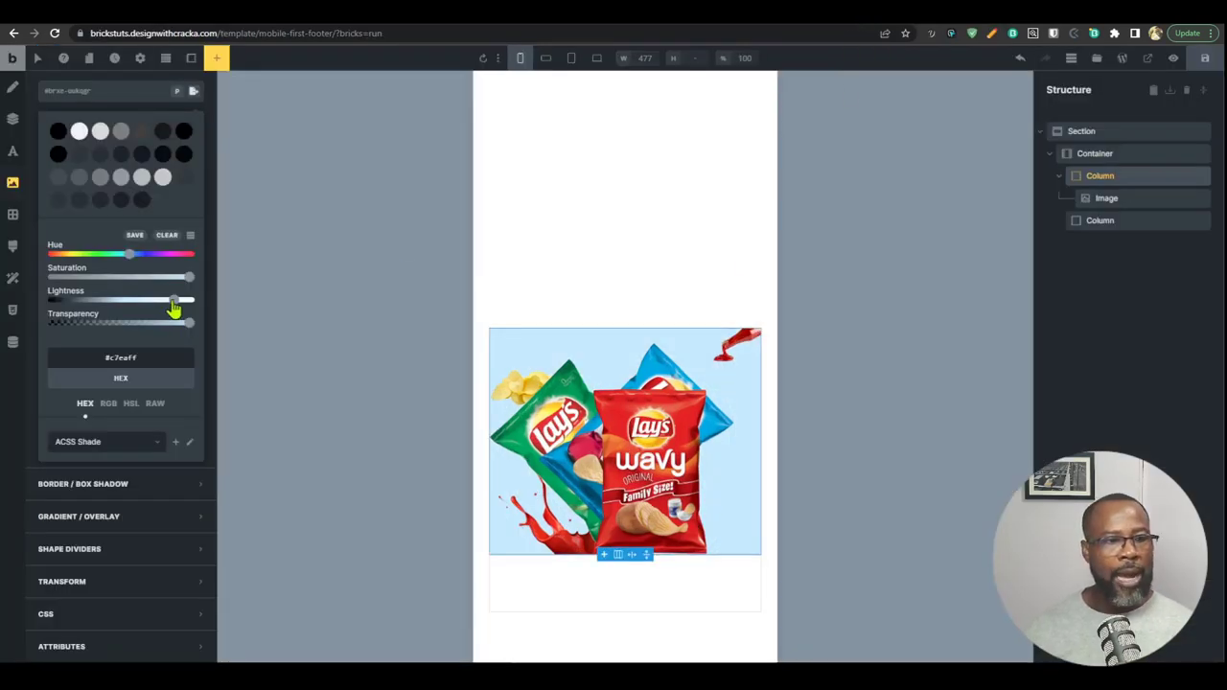
pyautogui.moveTo(176, 305); pyautogui.dragTo(182, 313)
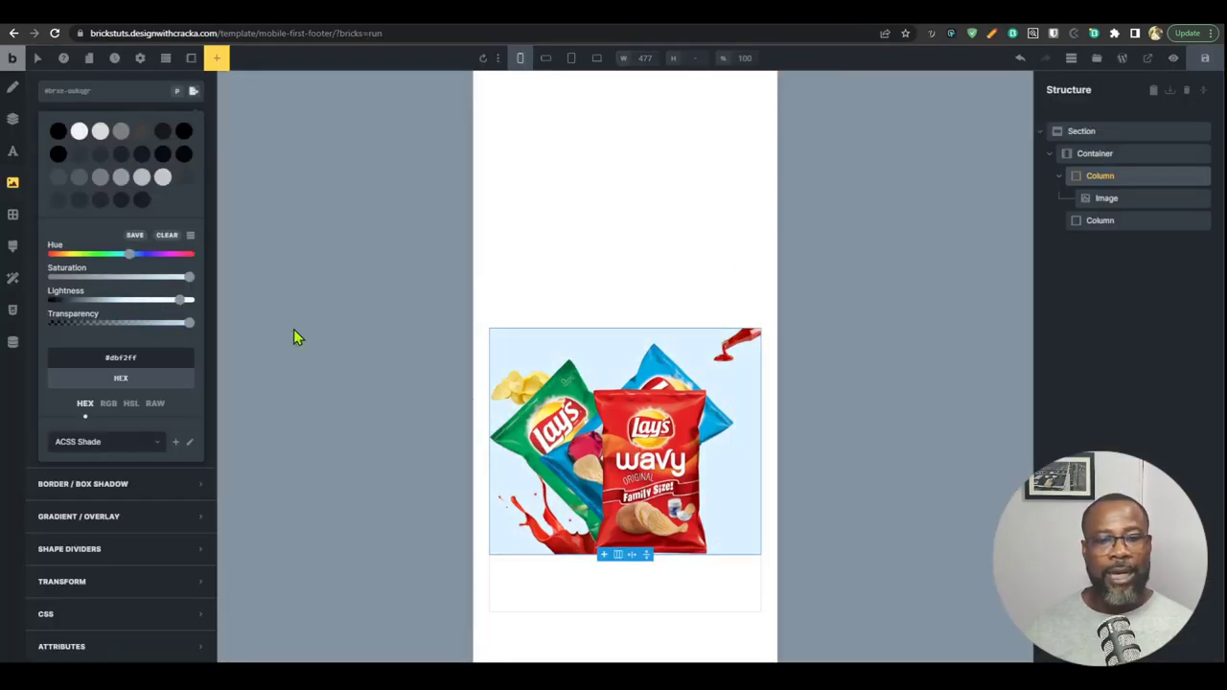
pyautogui.click(652, 583)
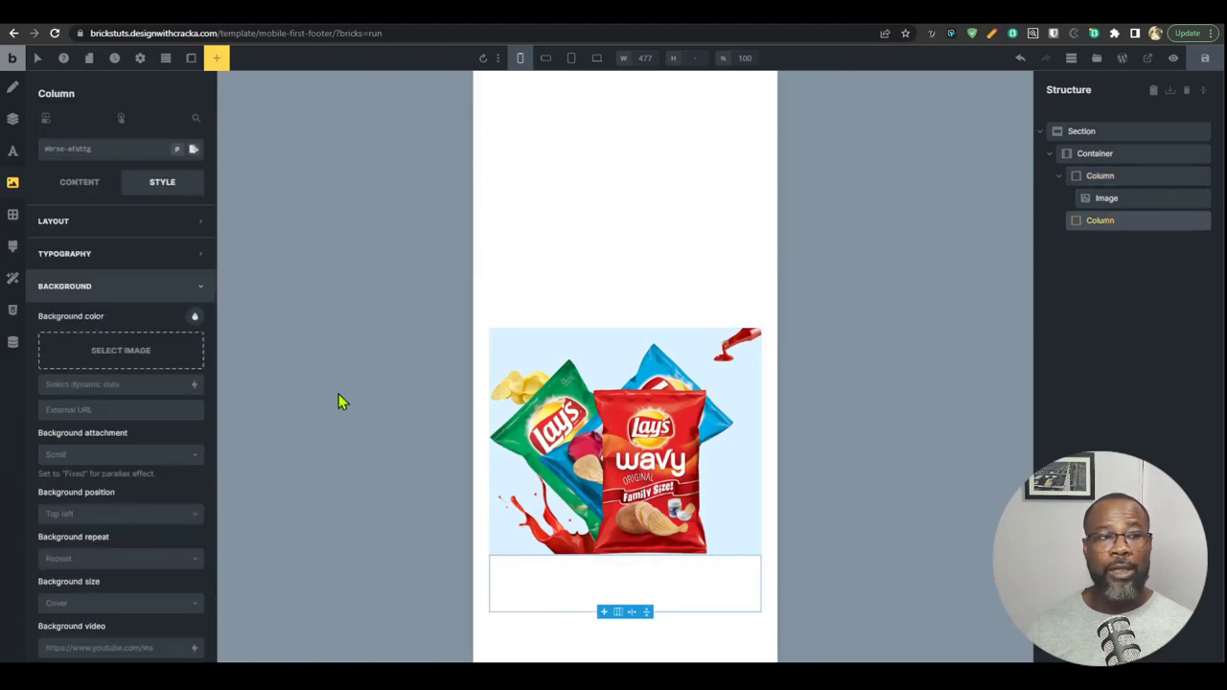
# Step: Add a Logo and a Nav Menu element to the second column, checking the footer design for reference
pyautogui.hotkey('ctrl', 'e')
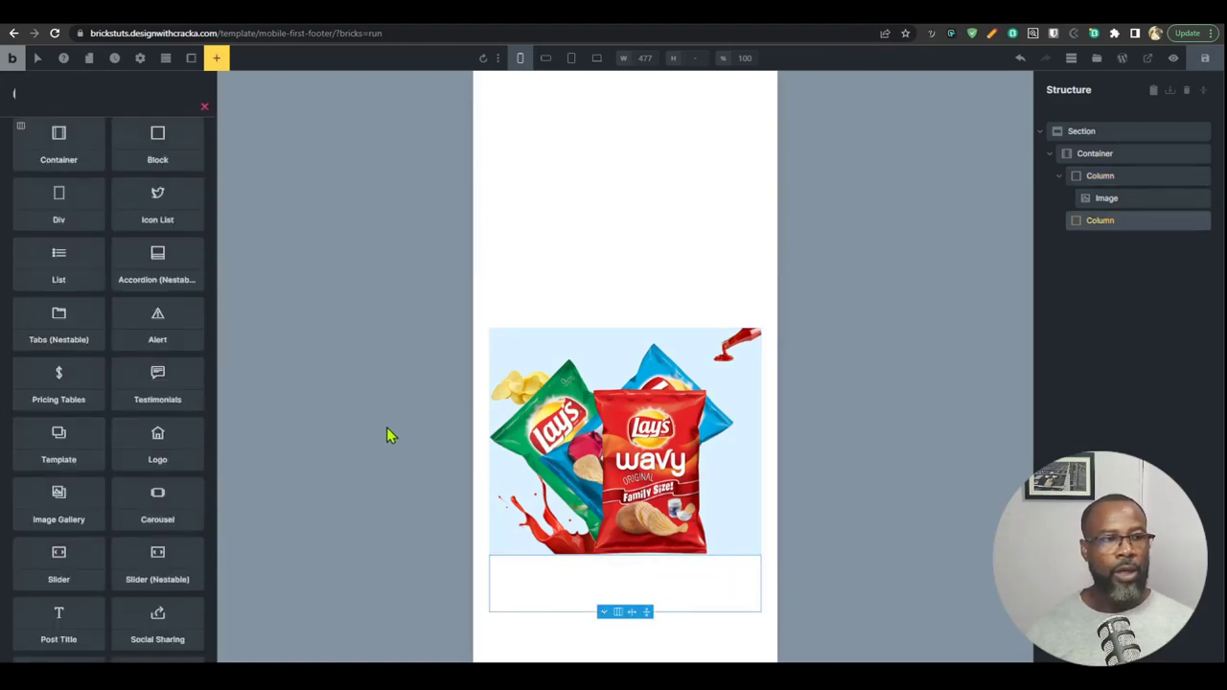
pyautogui.write('logo')
pyautogui.press('Return')
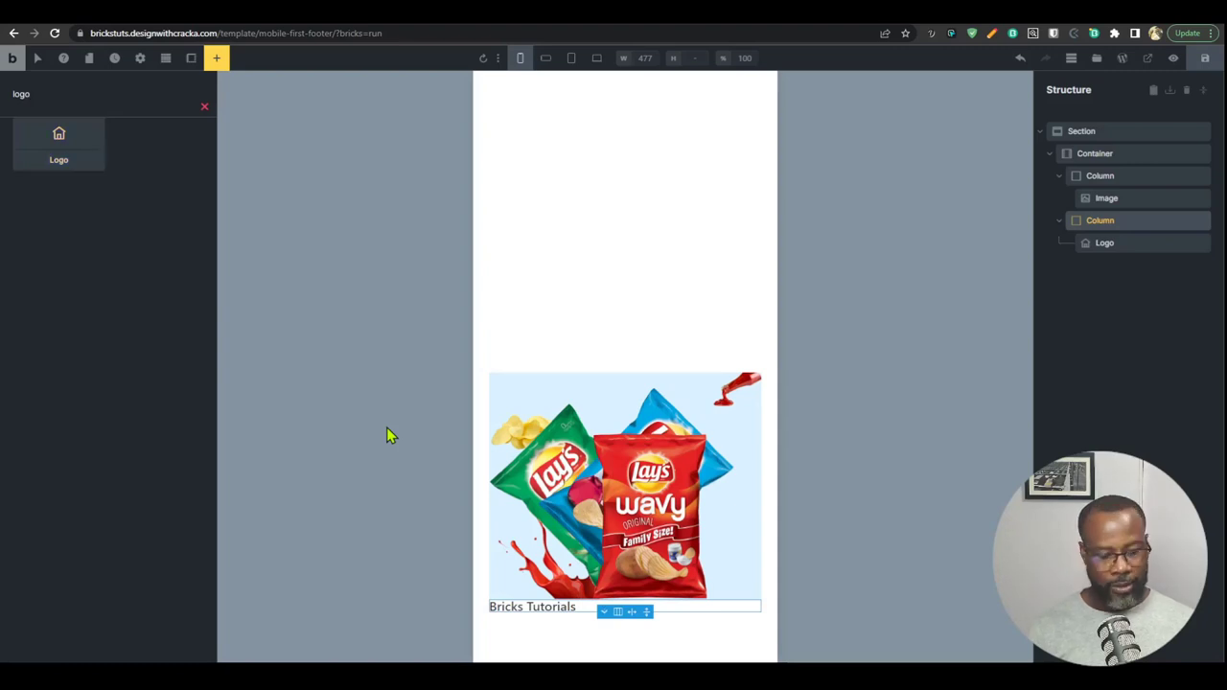
pyautogui.hotkey('ctrl', 'a')
pyautogui.write('men')
pyautogui.press('Return')
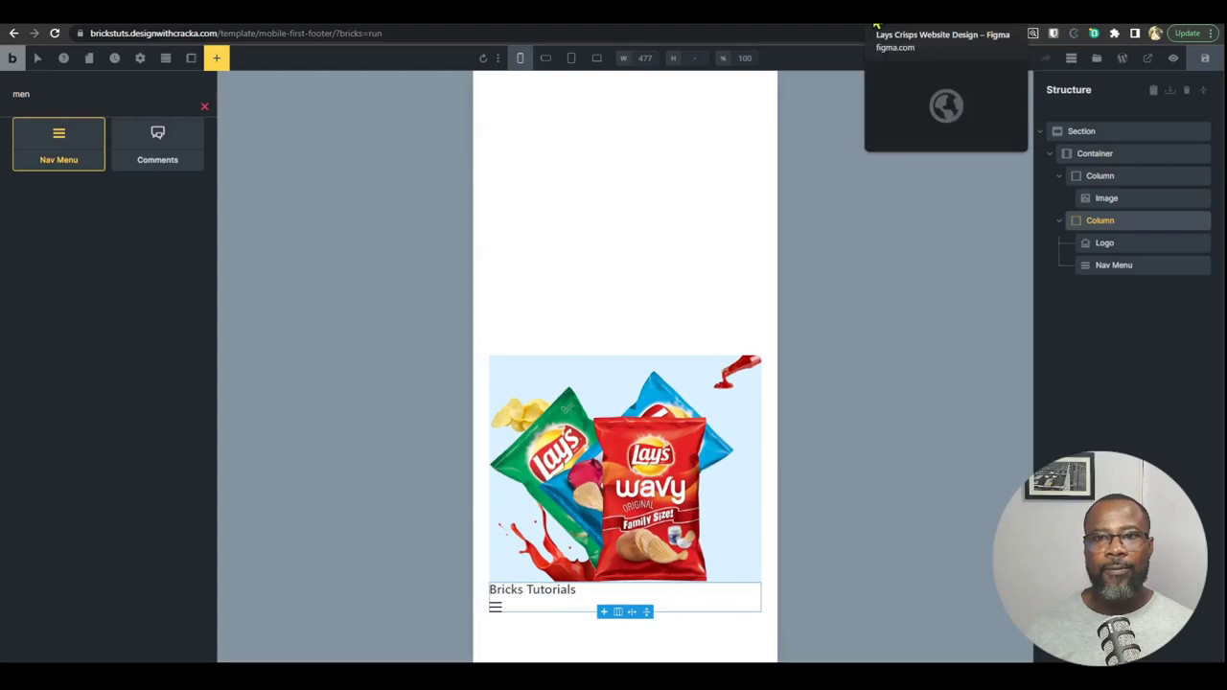
pyautogui.click(875, 26)
pyautogui.scroll(-5, 689, 432)
pyautogui.scroll(-1, 688, 432)
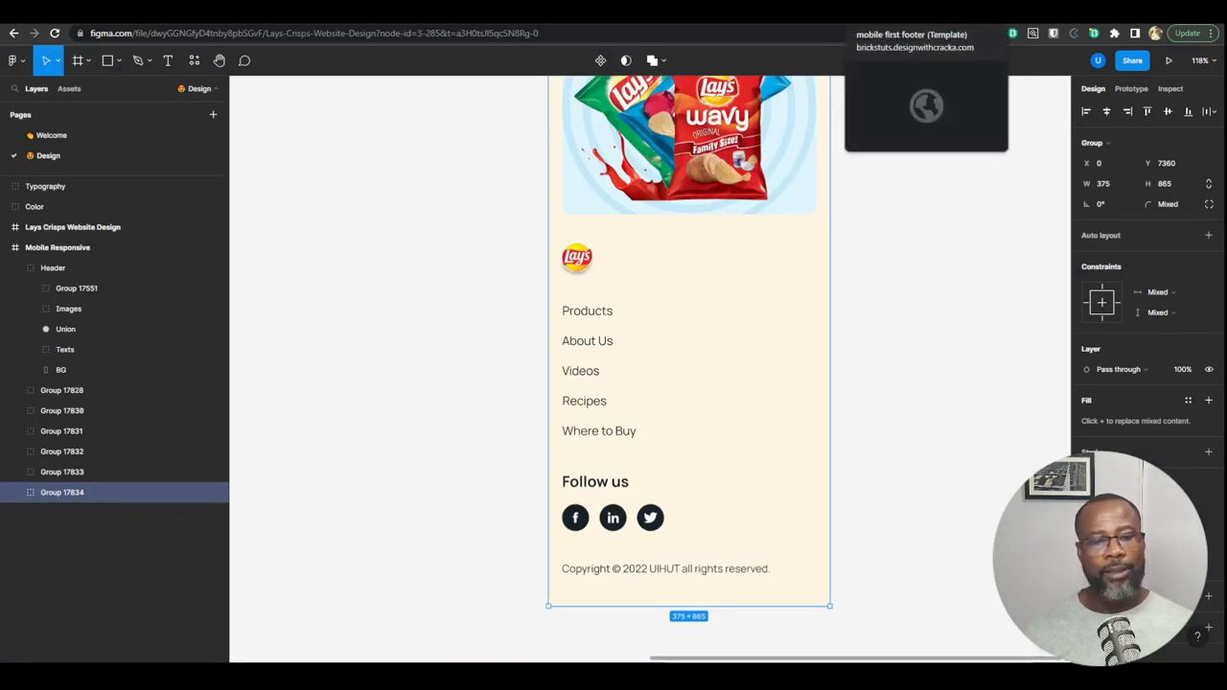
pyautogui.click(910, 12)
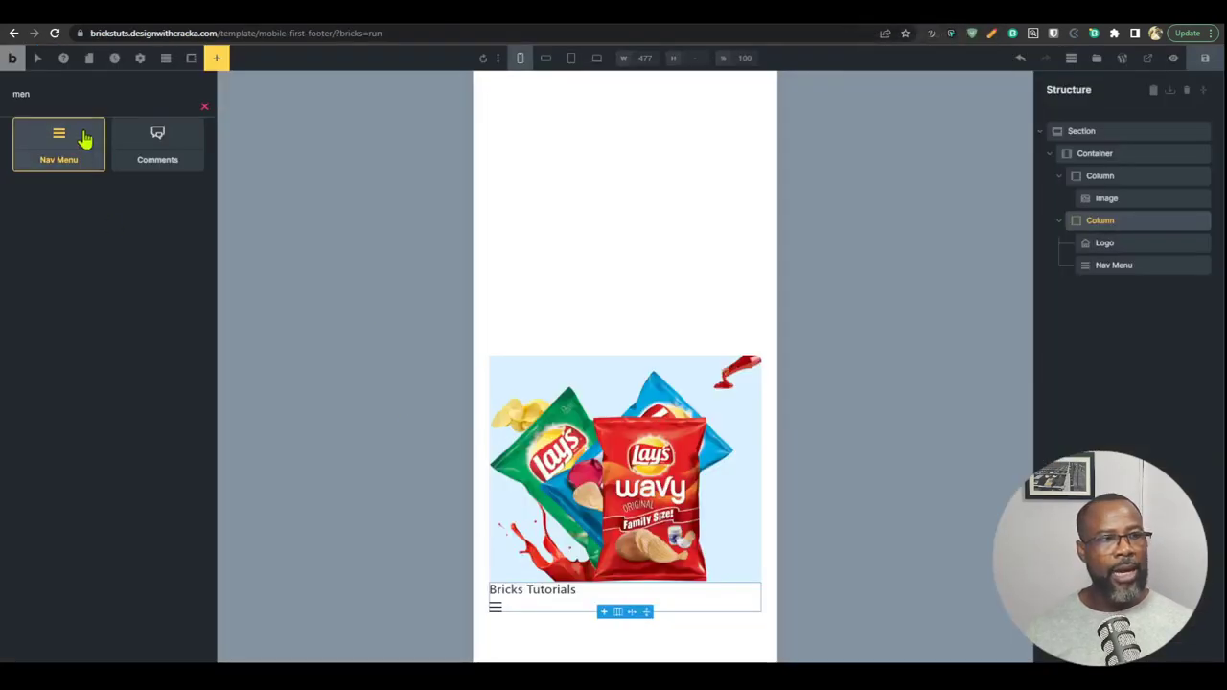
# Step: Add a Basic Text block and an Icon element below the menu in the second column
pyautogui.doubleClick(98, 96)
pyautogui.press('BackSpace')
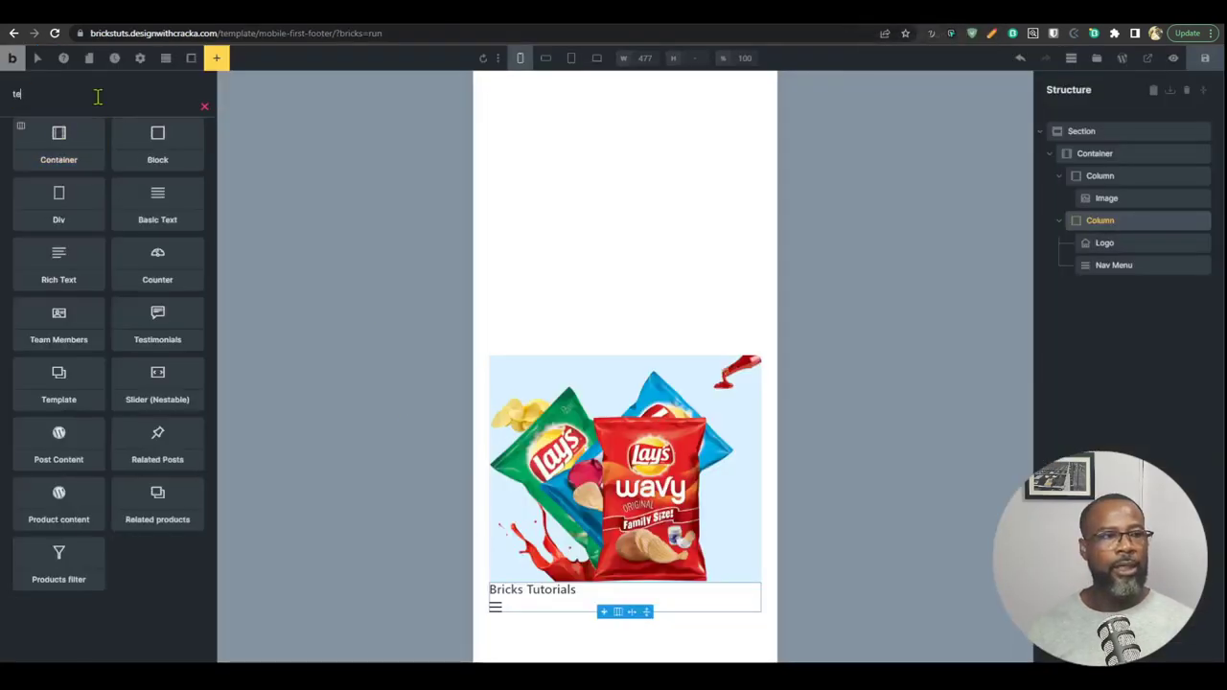
pyautogui.write('text')
pyautogui.click(102, 145)
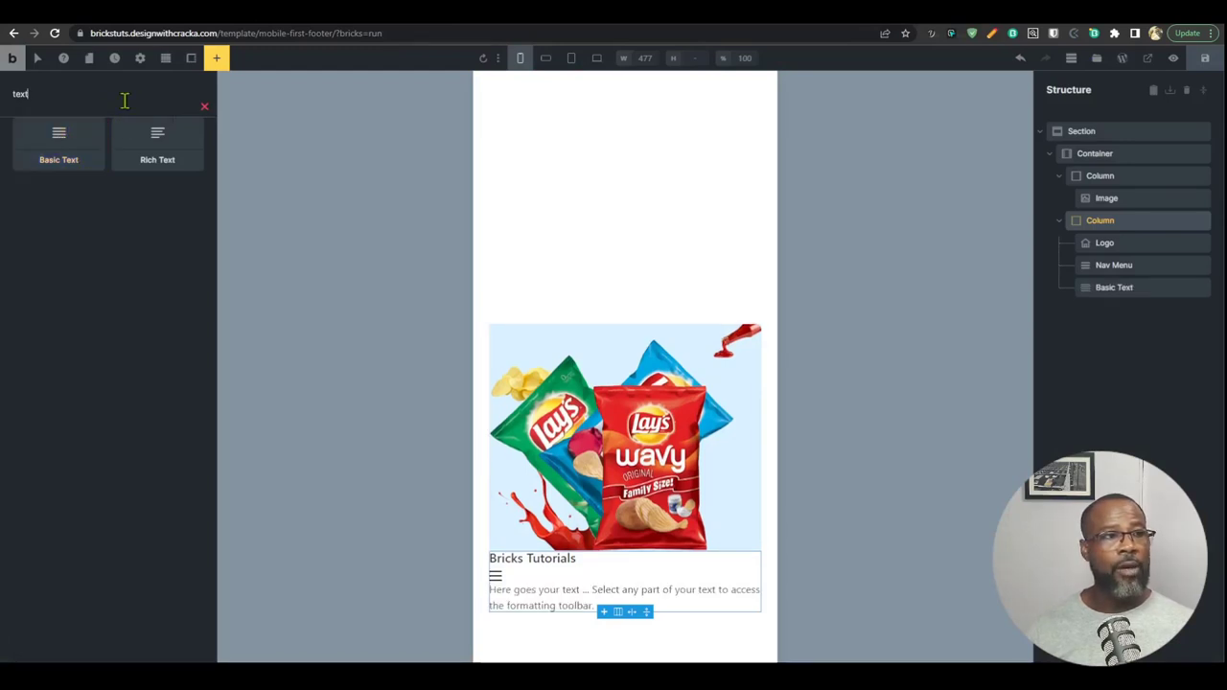
pyautogui.doubleClick(121, 100)
pyautogui.write('soc')
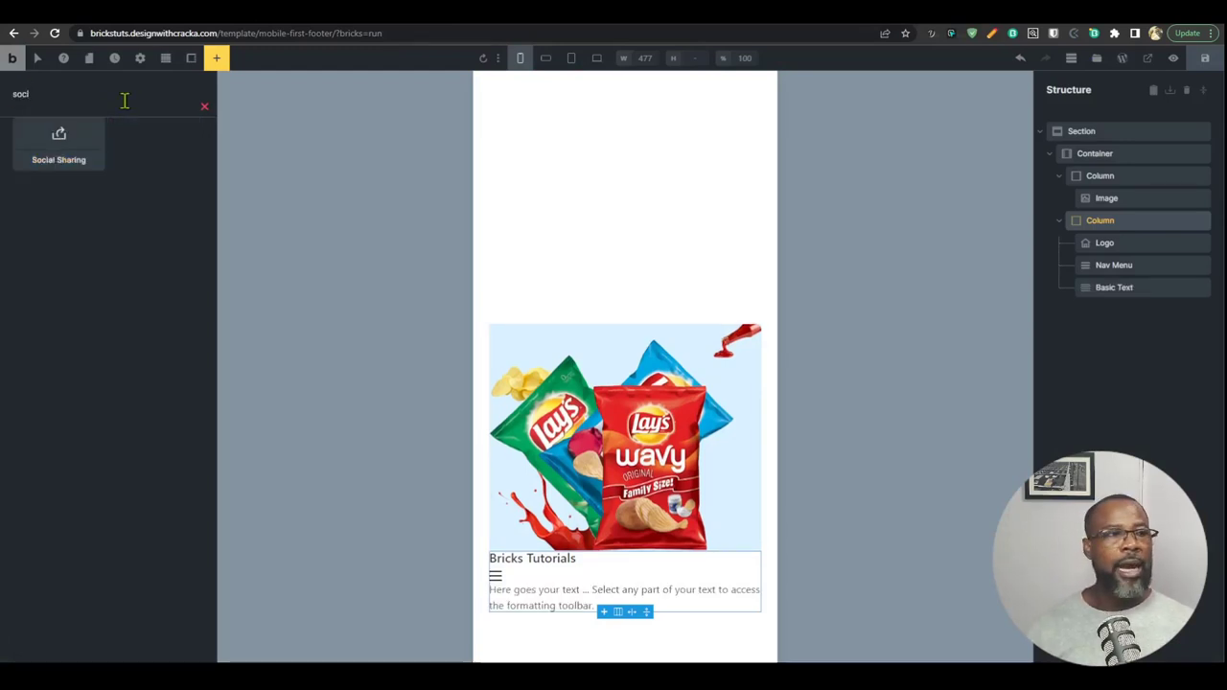
pyautogui.doubleClick(124, 100)
pyautogui.write('icon')
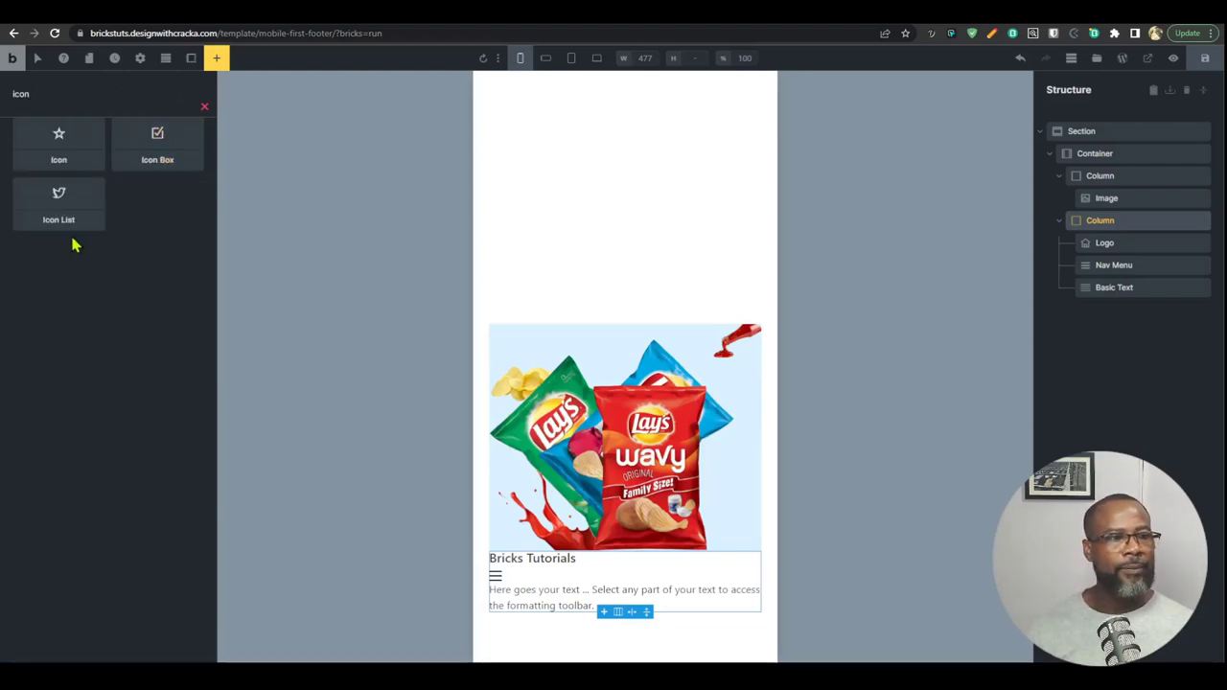
pyautogui.click(61, 153)
pyautogui.click(497, 539)
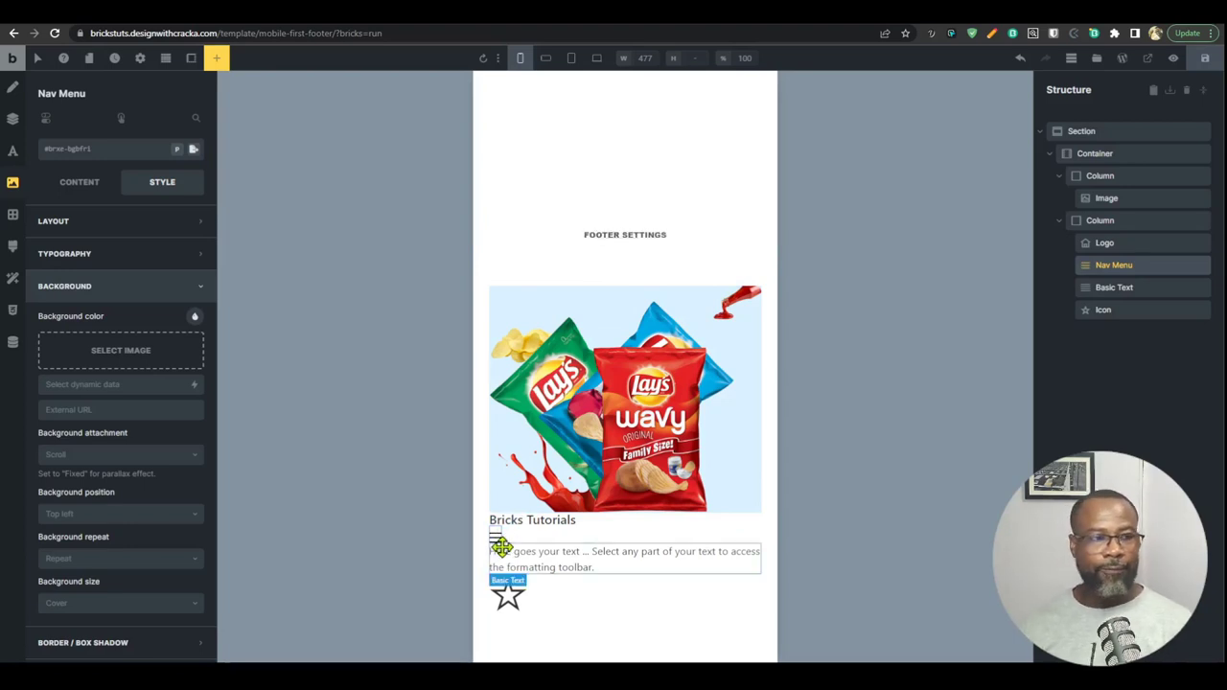
# Step: Set the Nav Menu's Hide at breakpoint option to Always, checking mobile landscape and portrait previews
pyautogui.click(113, 198)
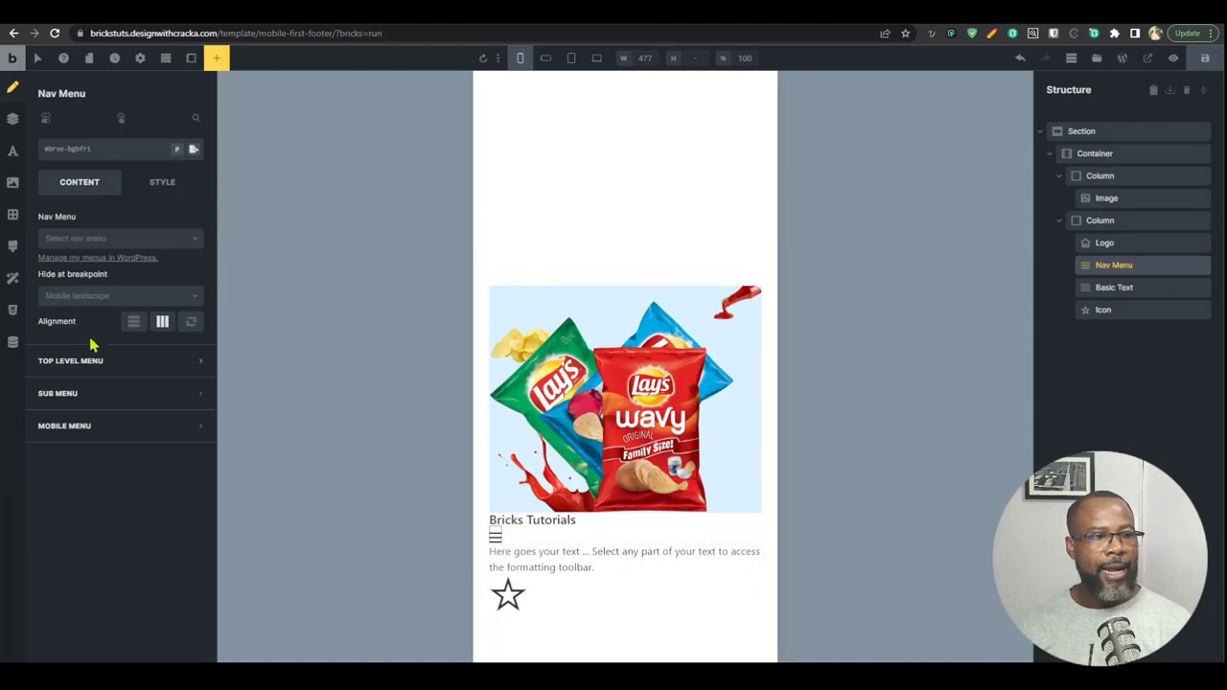
pyautogui.click(94, 299)
pyautogui.click(84, 401)
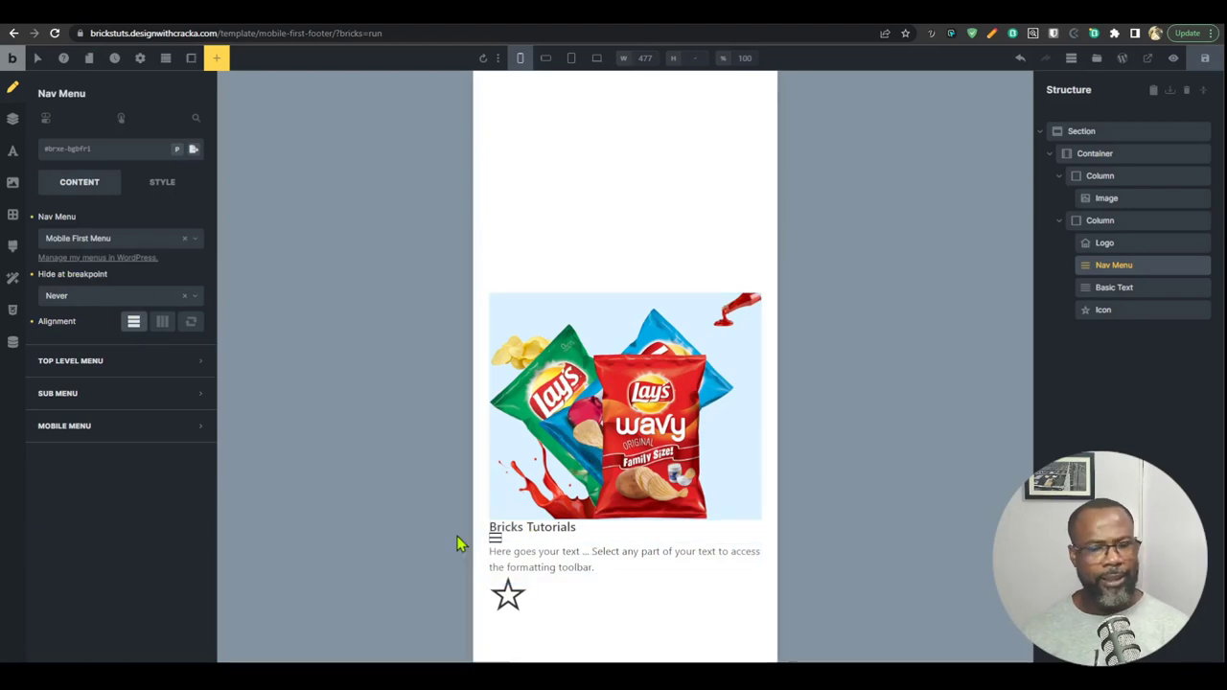
pyautogui.click(547, 59)
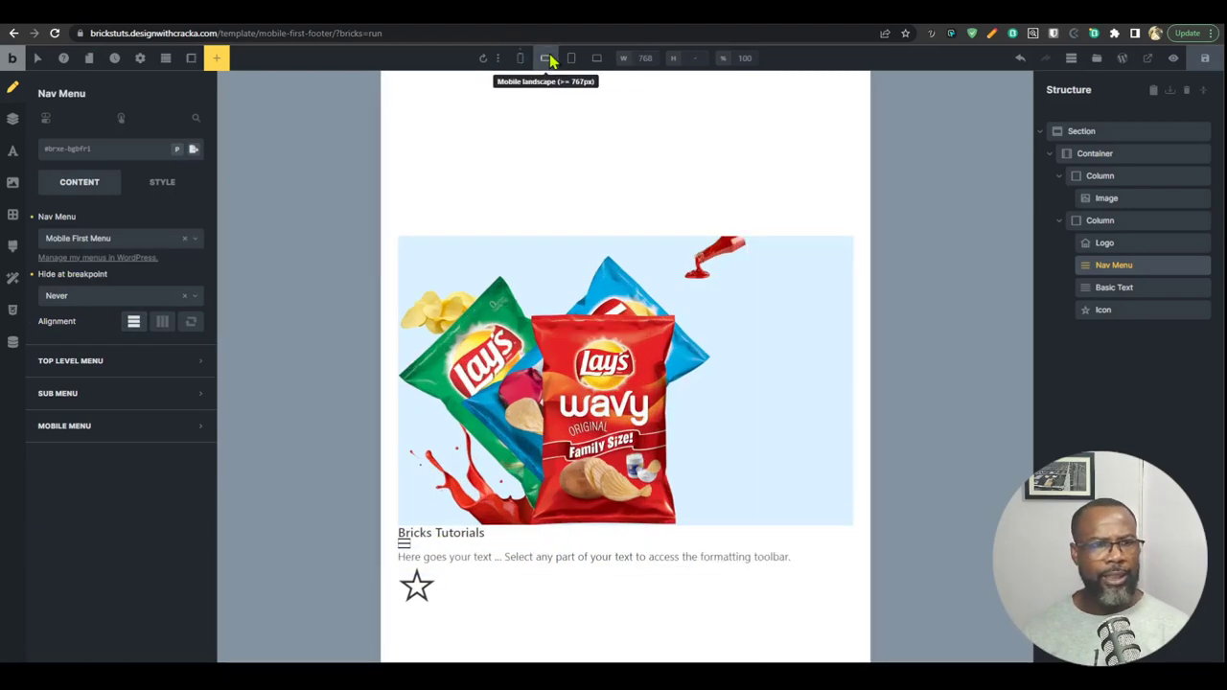
pyautogui.click(109, 299)
pyautogui.click(100, 316)
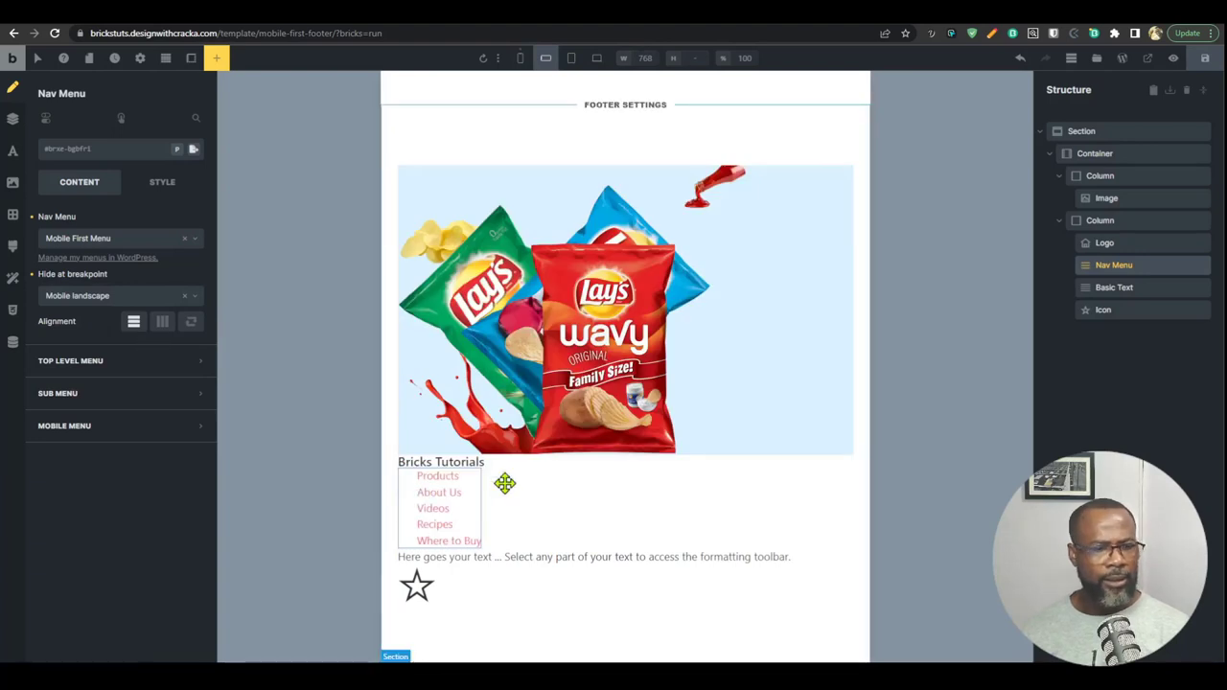
pyautogui.click(107, 299)
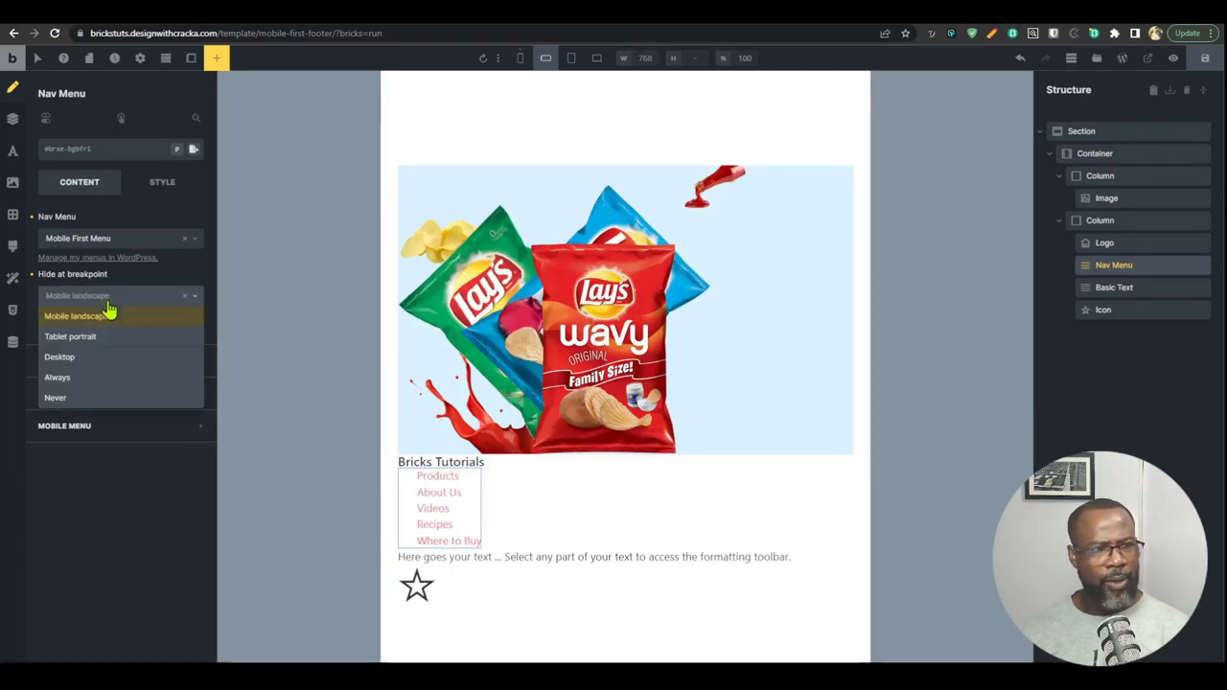
pyautogui.click(96, 380)
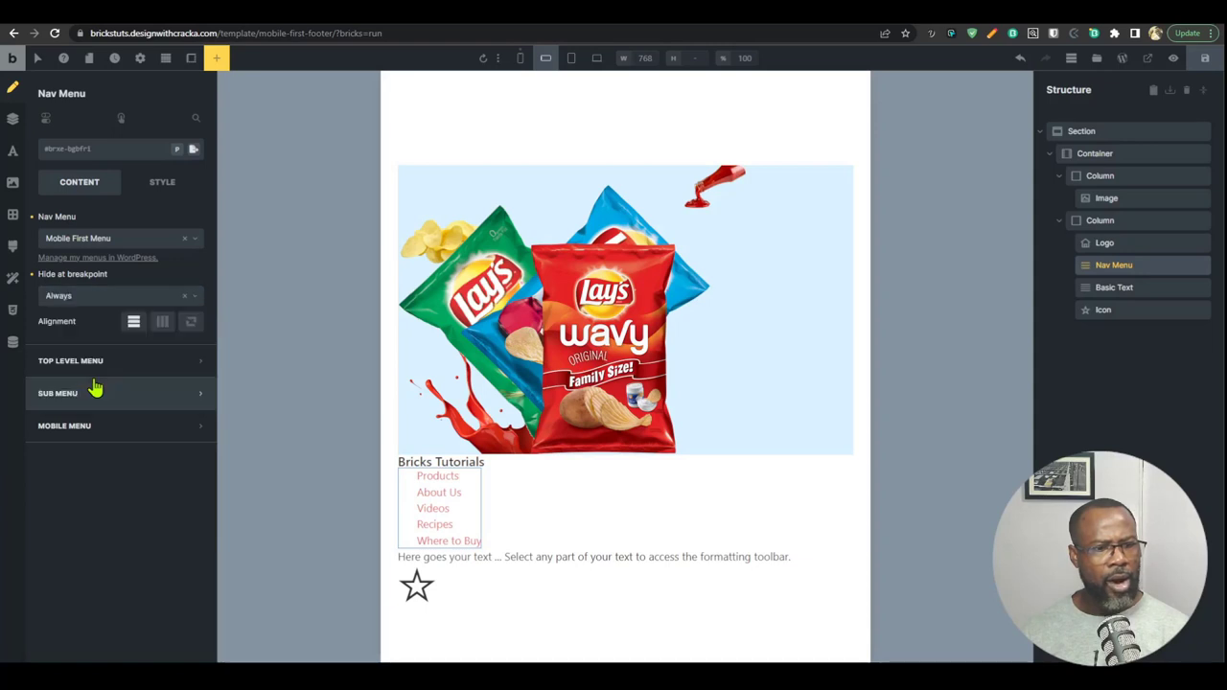
pyautogui.click(520, 57)
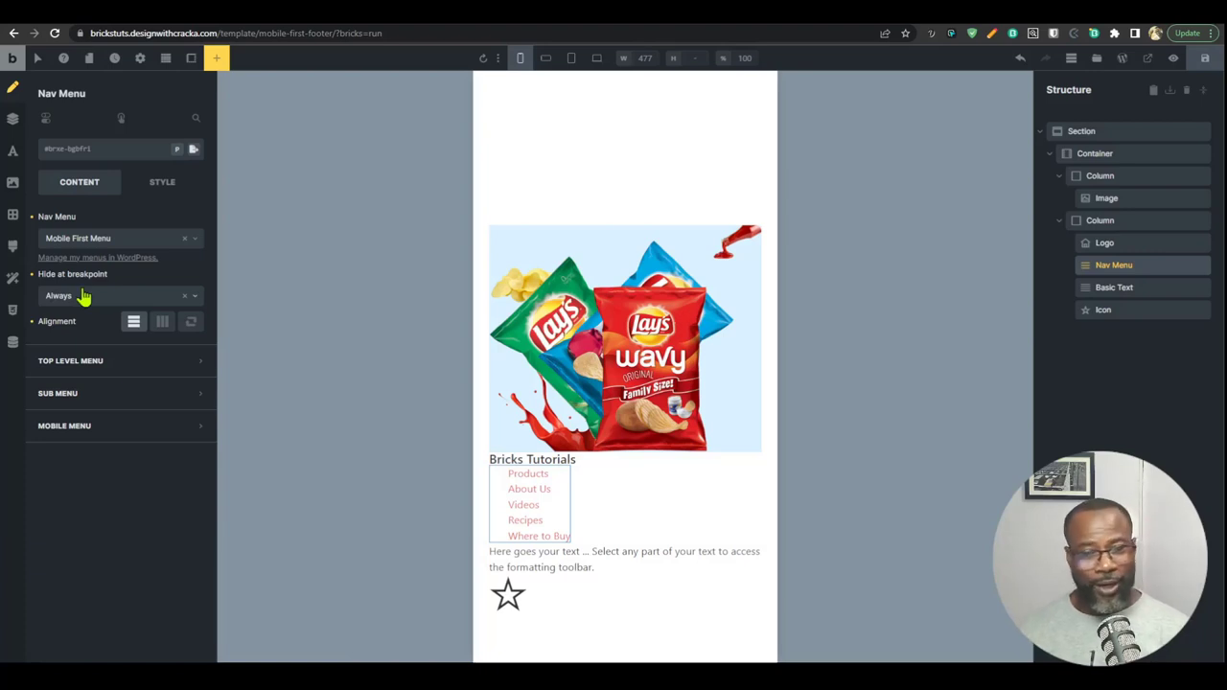
pyautogui.click(87, 299)
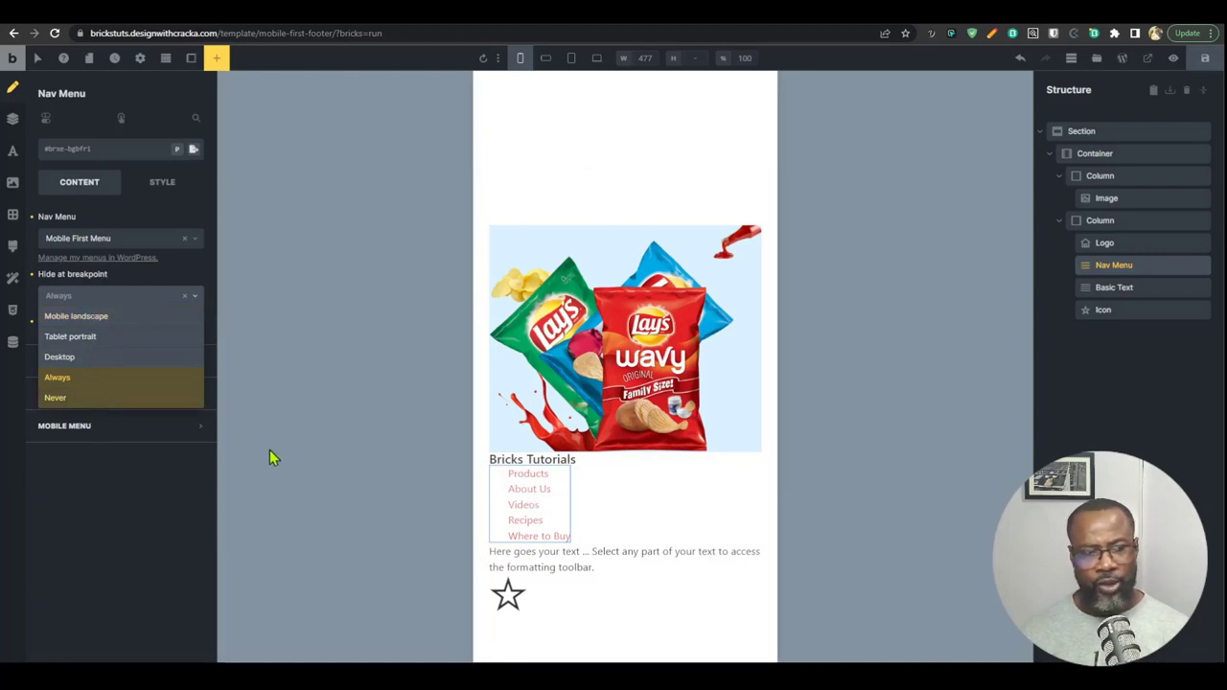
pyautogui.click(69, 382)
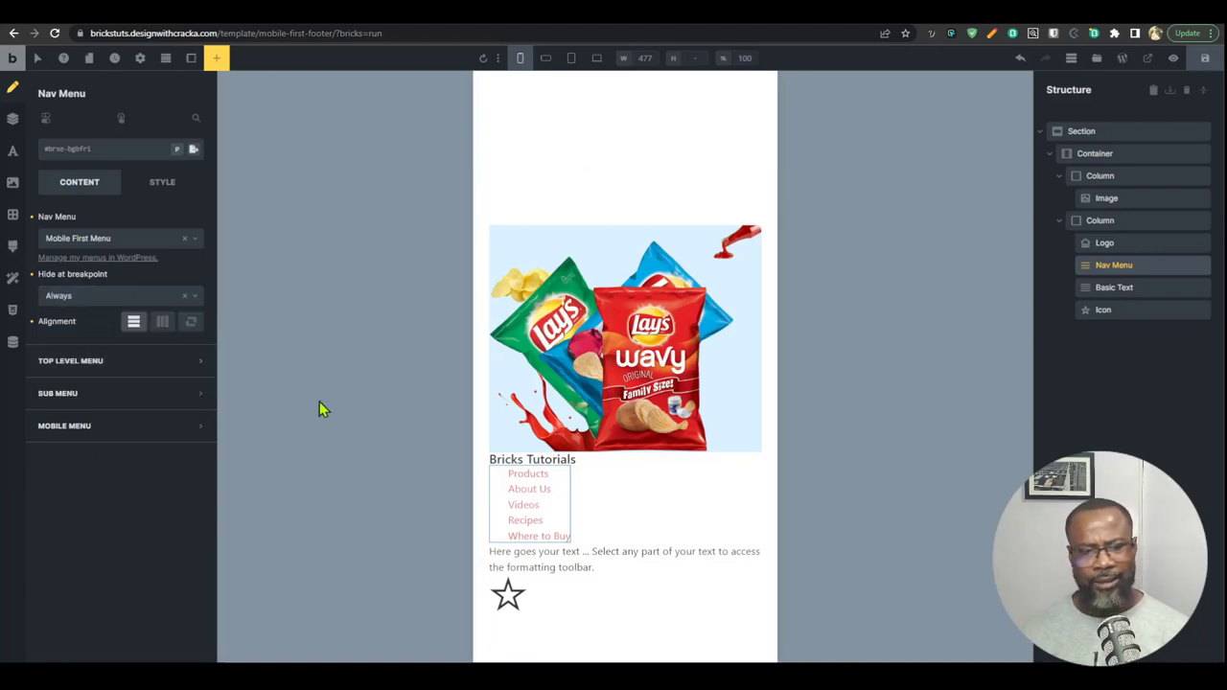
pyautogui.click(84, 298)
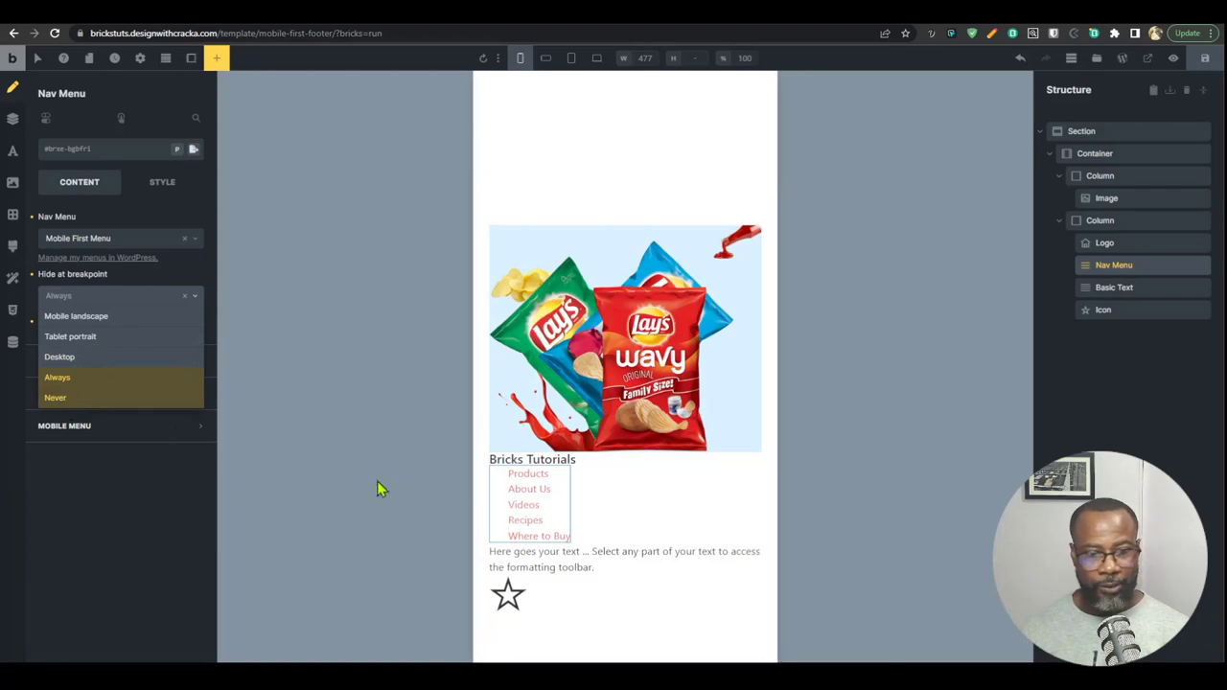
pyautogui.click(86, 380)
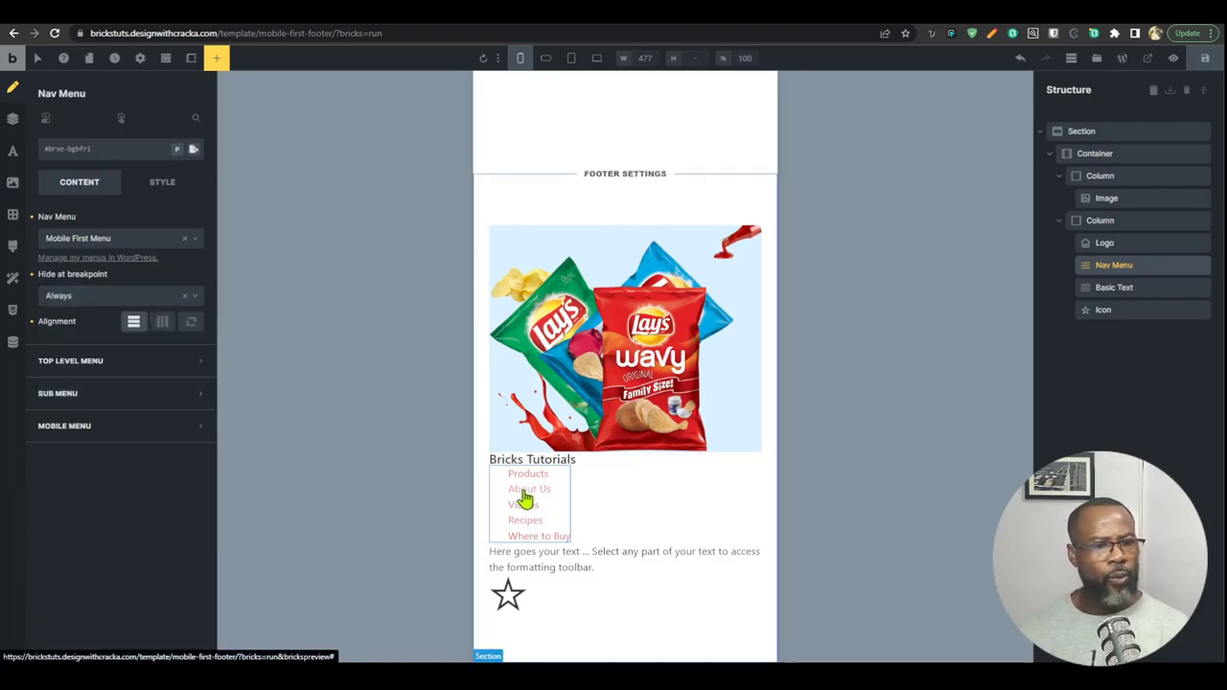
# Step: Set the top level menu's left padding and margin to 0, then compare against the design and live preview
pyautogui.click(131, 370)
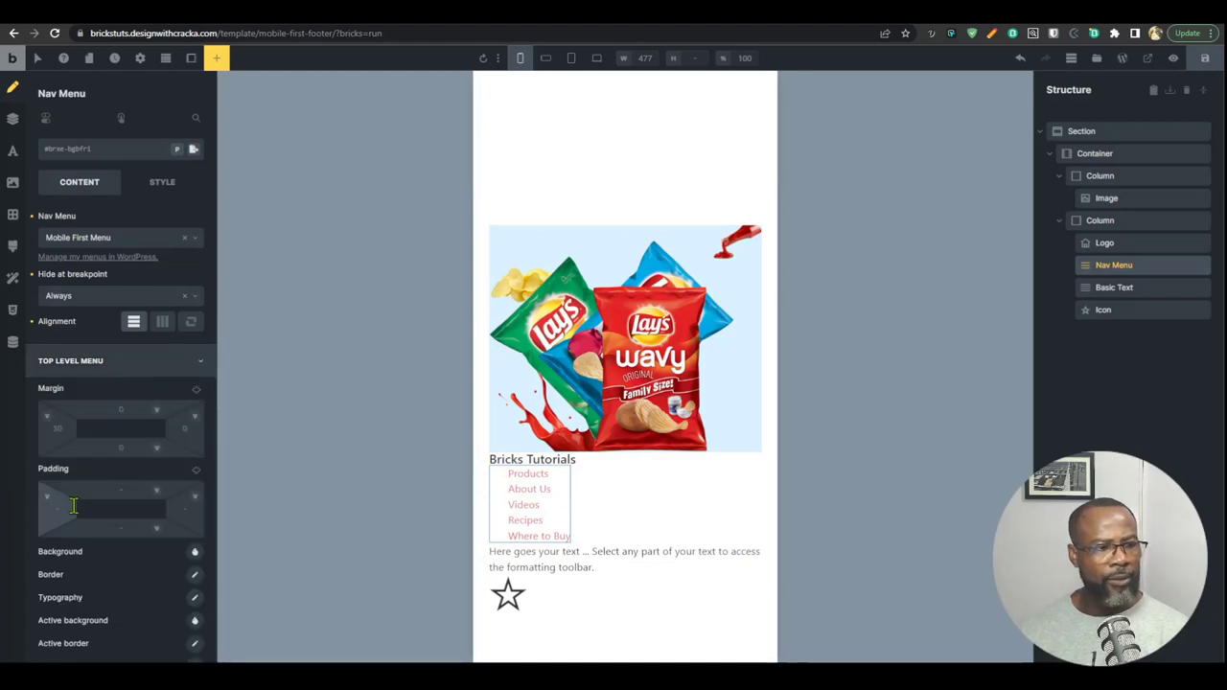
pyautogui.click(55, 513)
pyautogui.write('0')
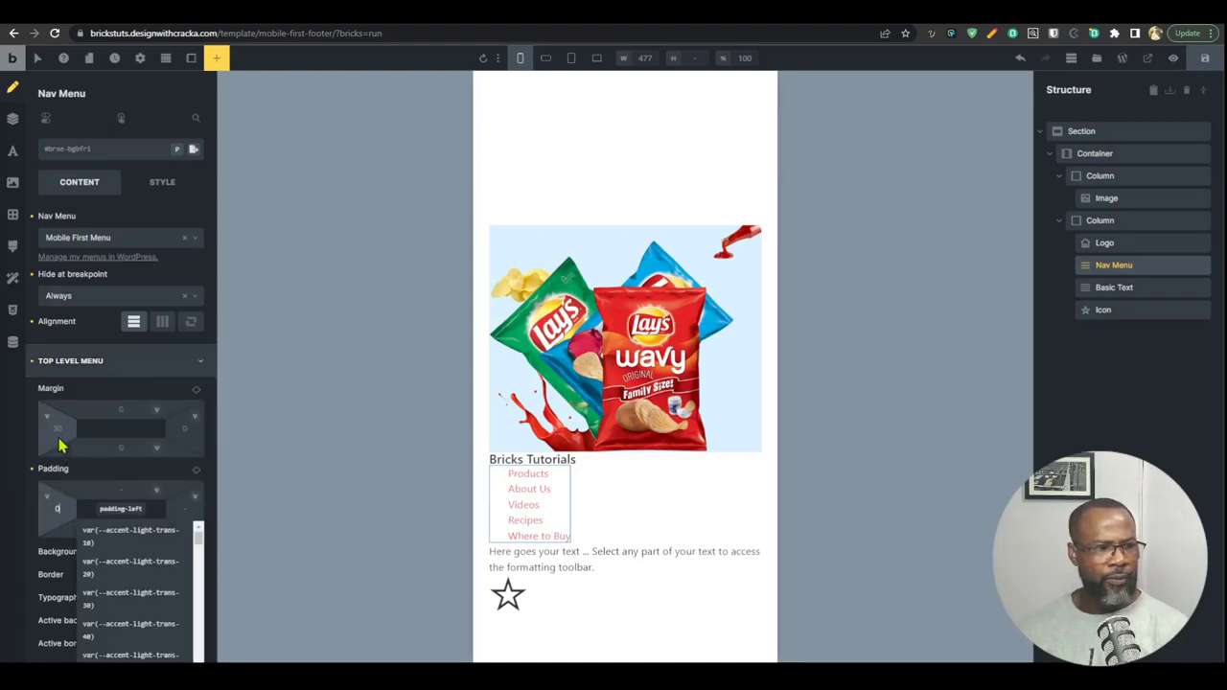
pyautogui.click(58, 431)
pyautogui.click(58, 526)
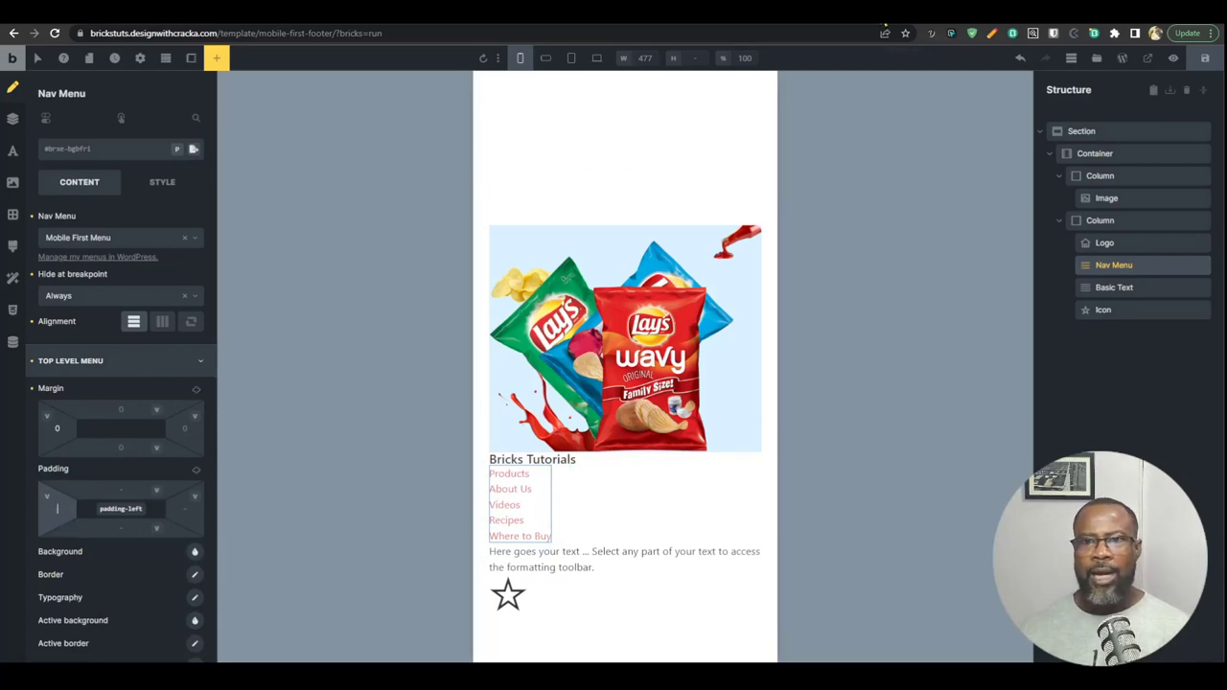
pyautogui.hotkey('ctrl', 'Tab')
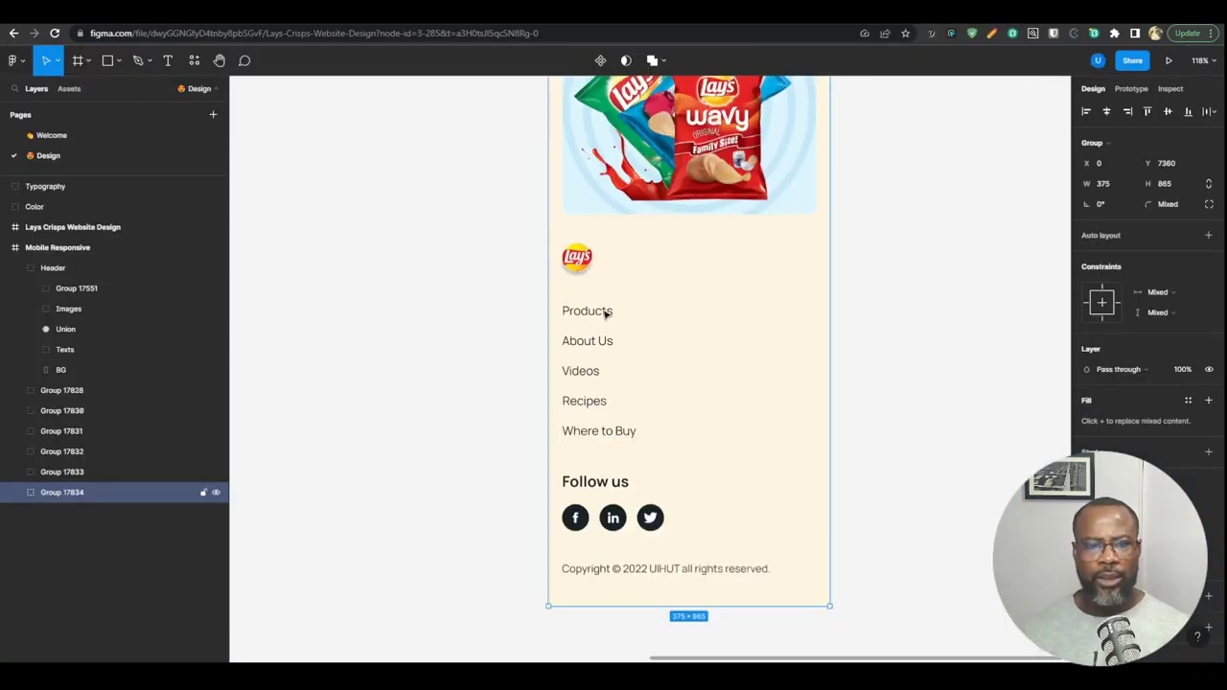
pyautogui.hotkey('ctrl', 'Tab')
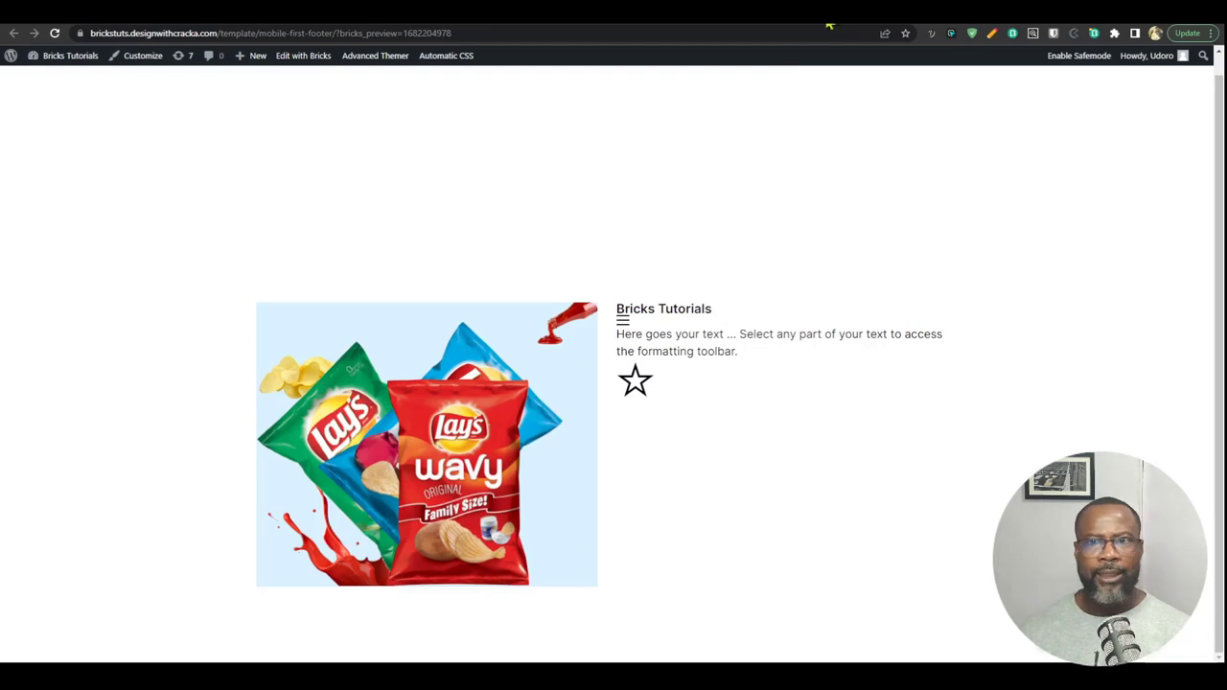
pyautogui.hotkey('ctrl', 'Tab')
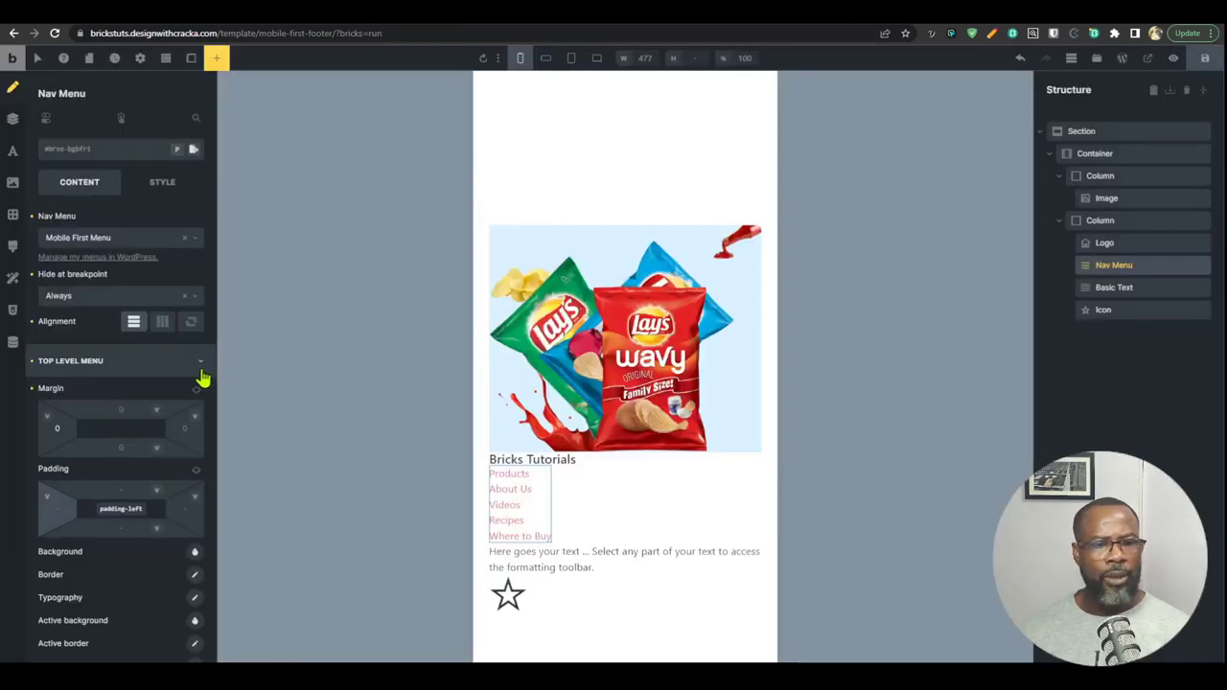
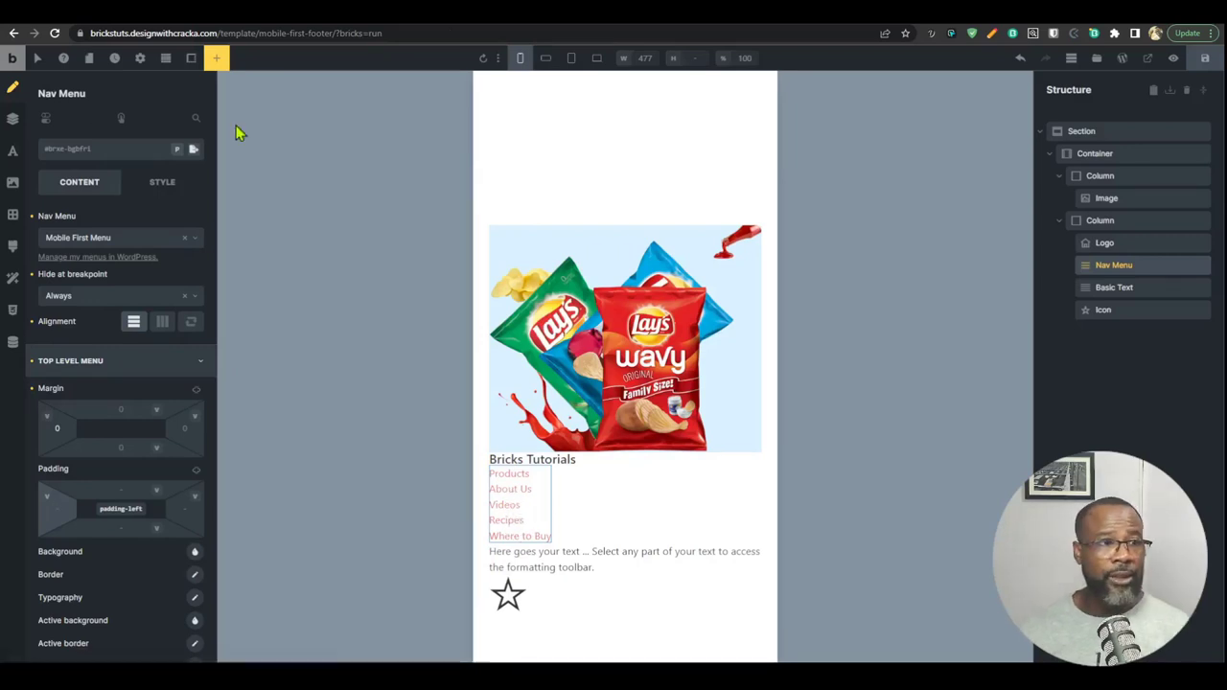
# Step: Set the top-level nav menu links' typography color to black
pyautogui.click(77, 360)
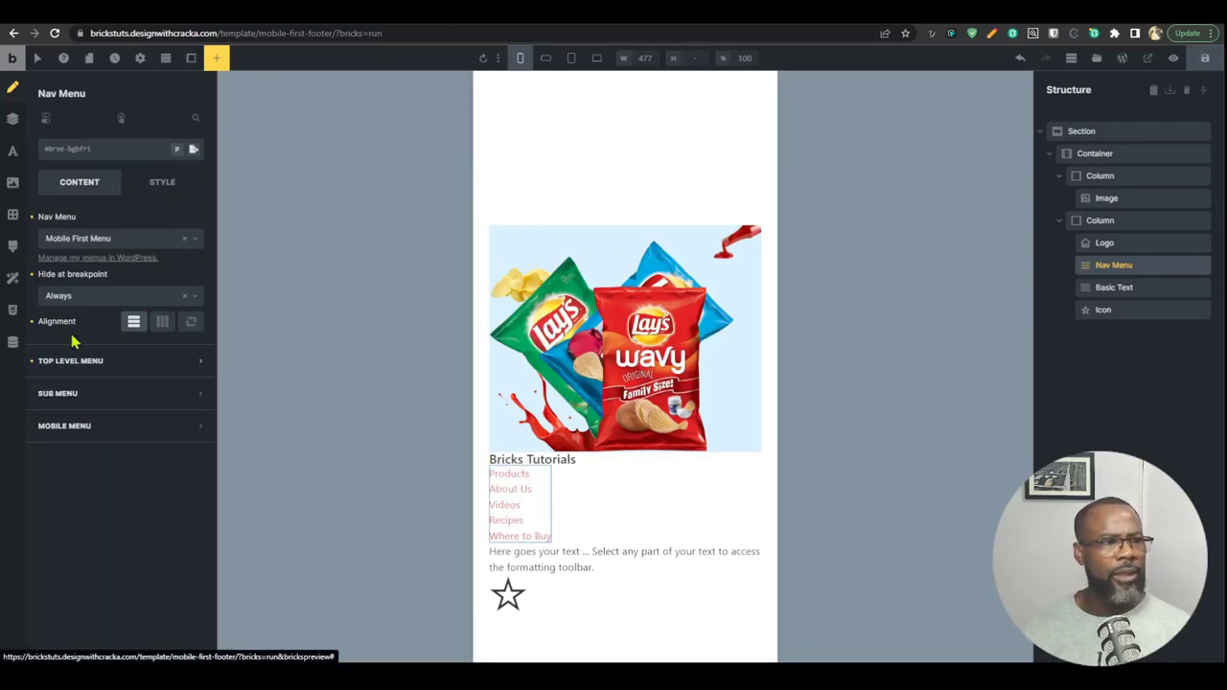
pyautogui.click(158, 362)
pyautogui.scroll(-2, 182, 513)
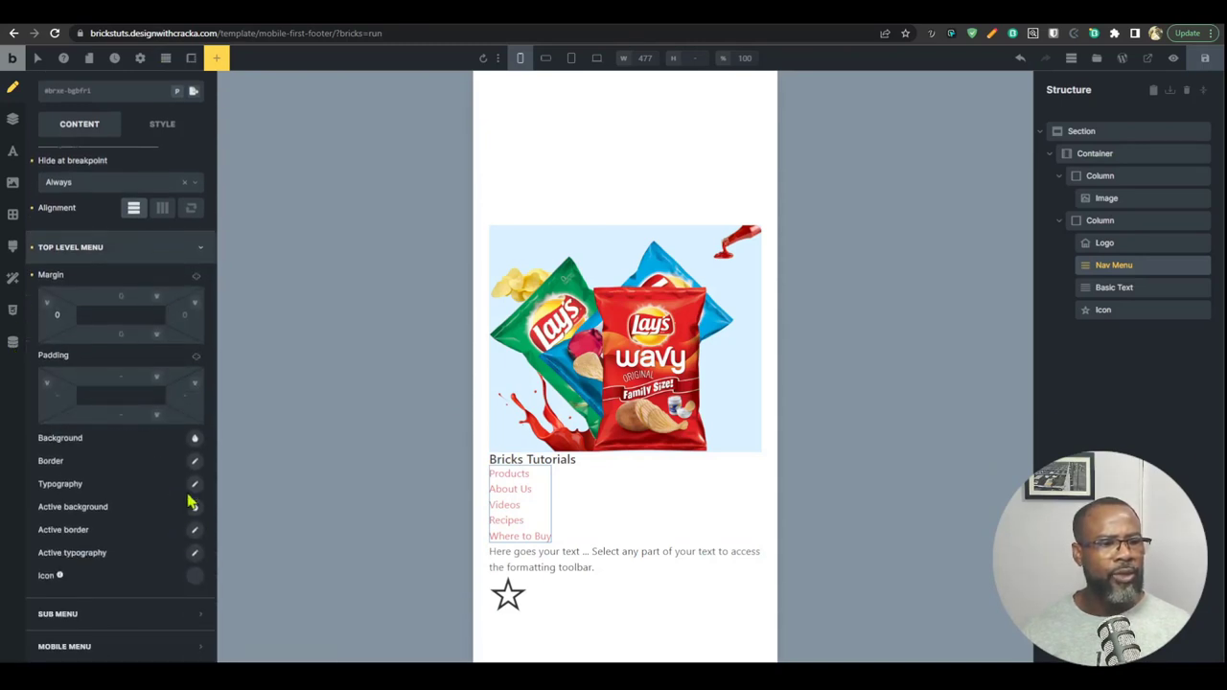
pyautogui.click(195, 485)
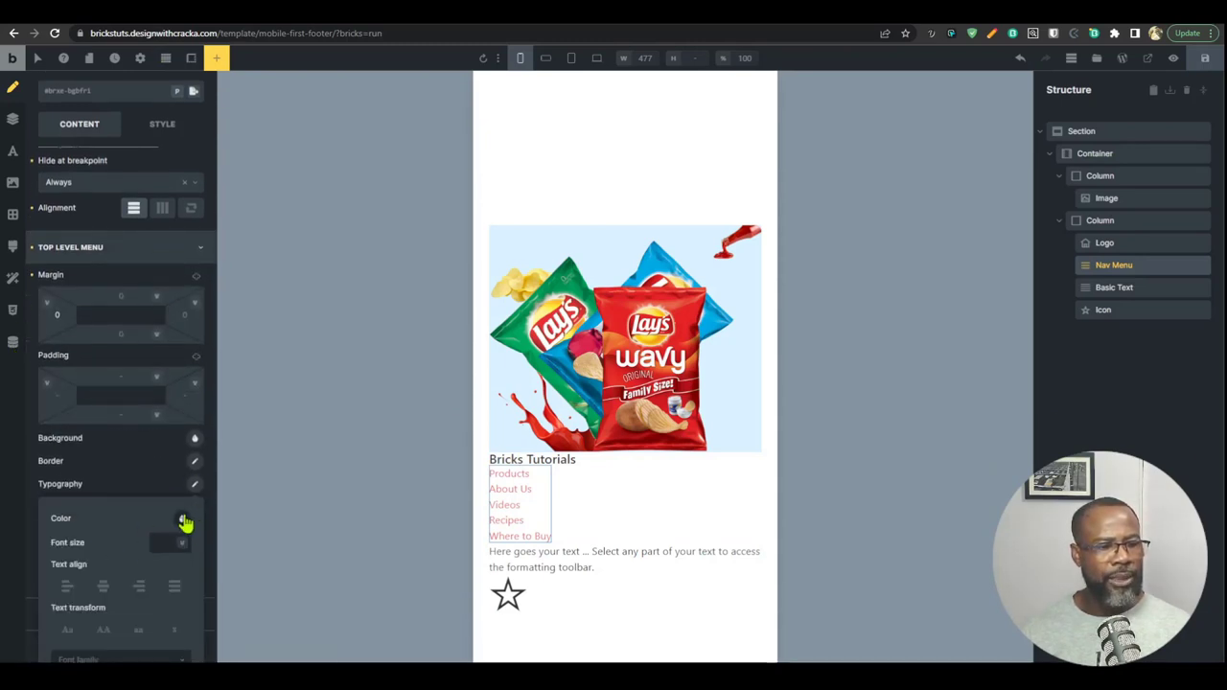
pyautogui.click(183, 519)
pyautogui.click(68, 549)
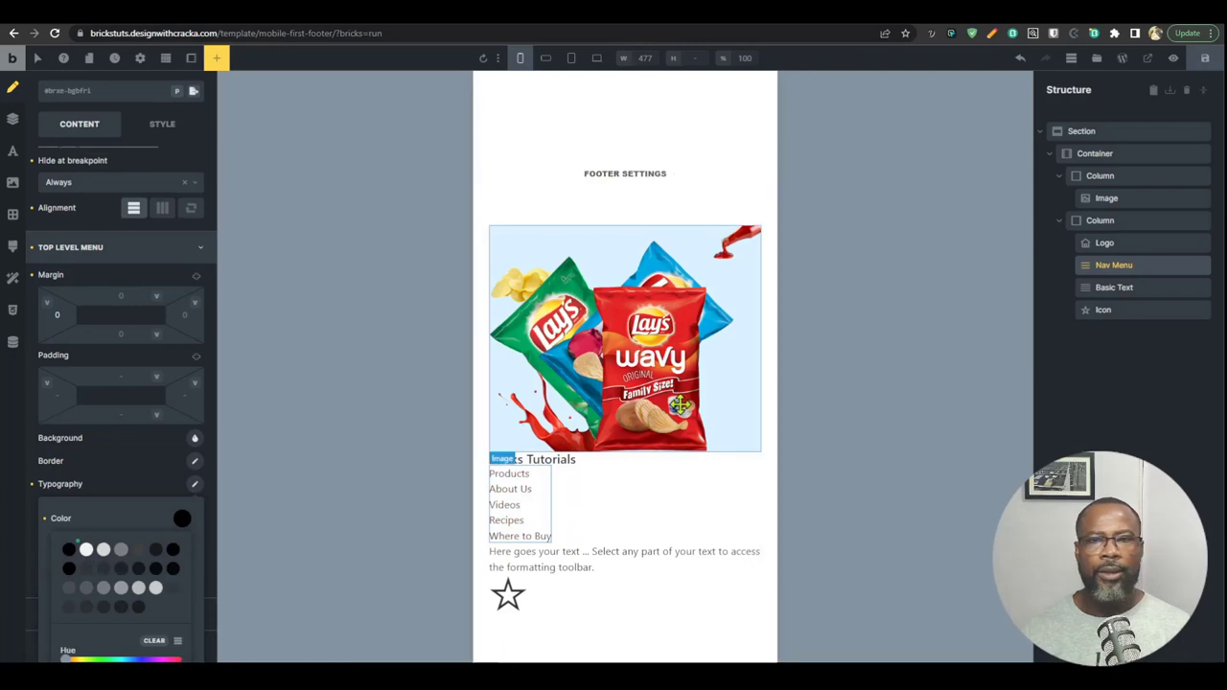
pyautogui.click(88, 247)
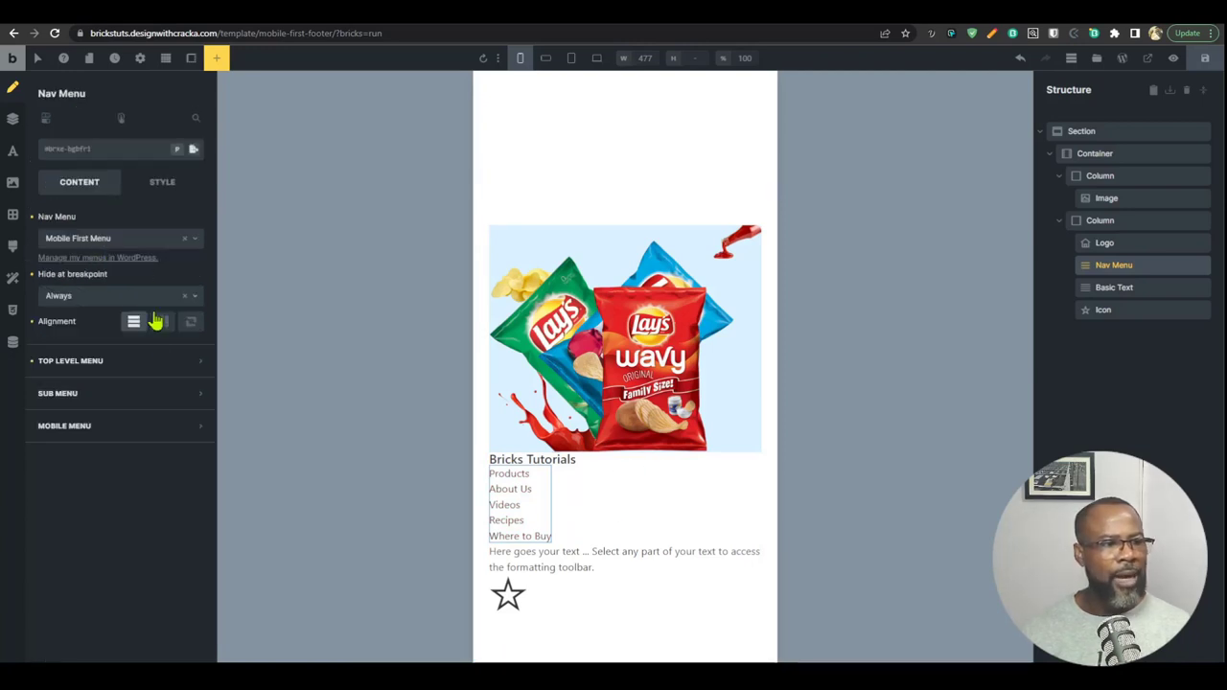
# Step: Give the menu links var(--space-xs) top and bottom padding
pyautogui.click(119, 362)
pyautogui.scroll(-2, 131, 460)
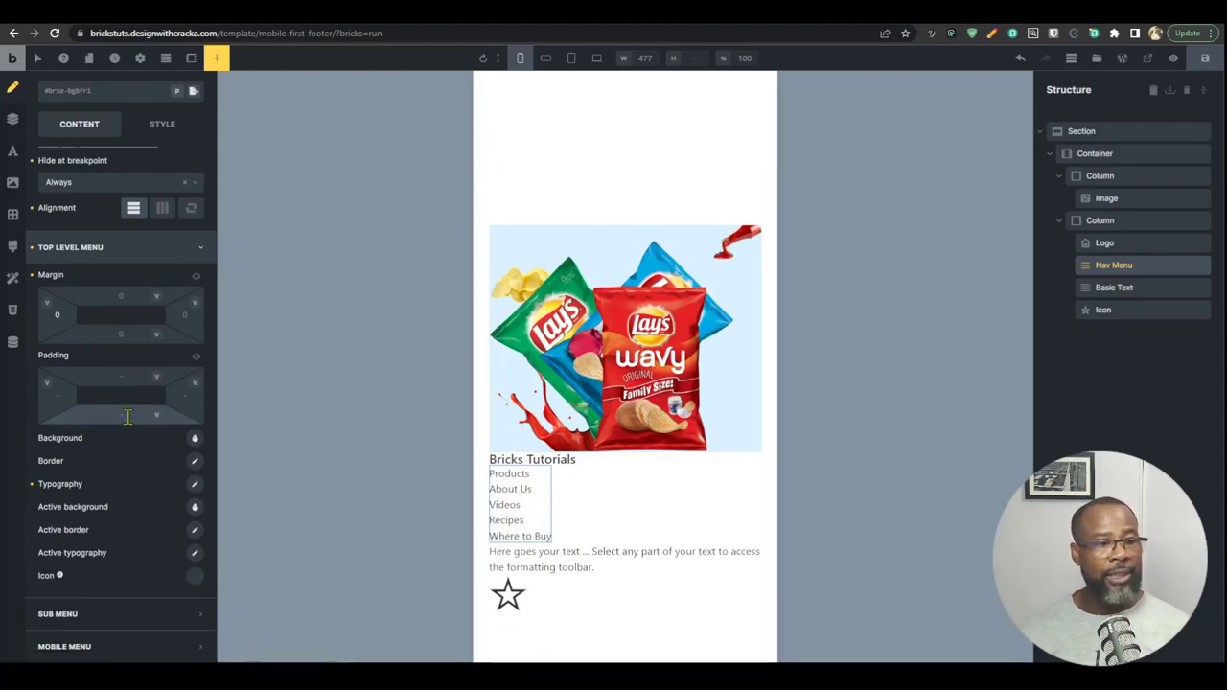
pyautogui.click(116, 373)
pyautogui.write('space')
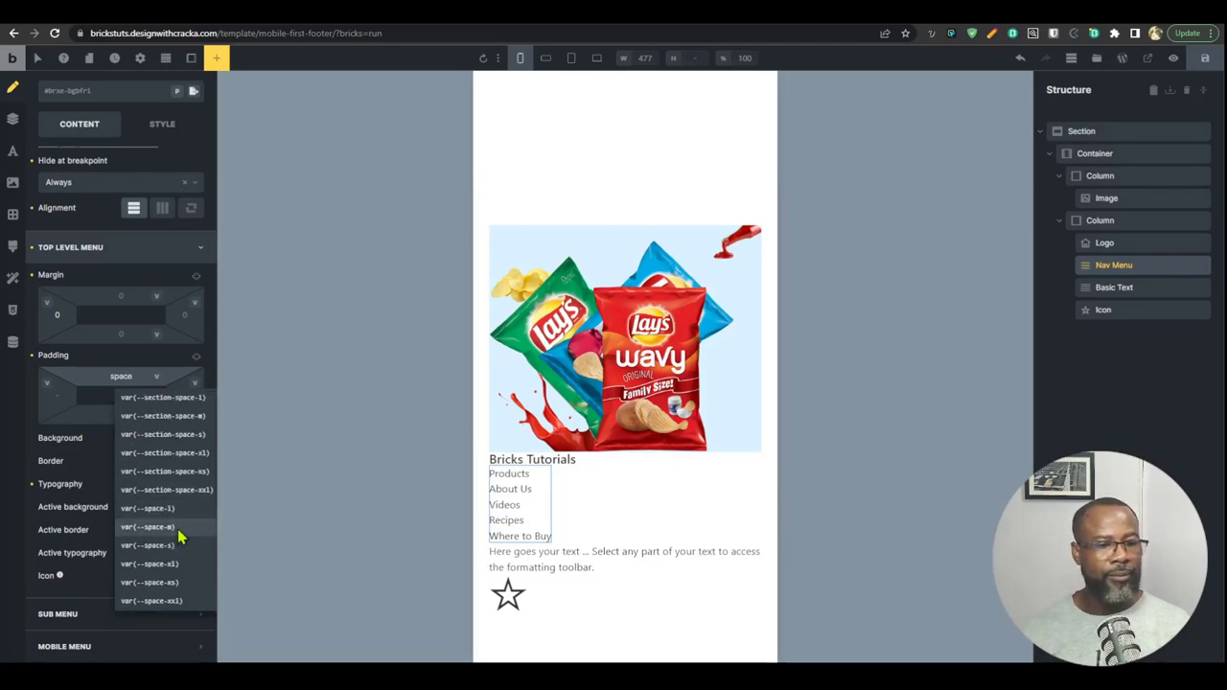
pyautogui.click(179, 532)
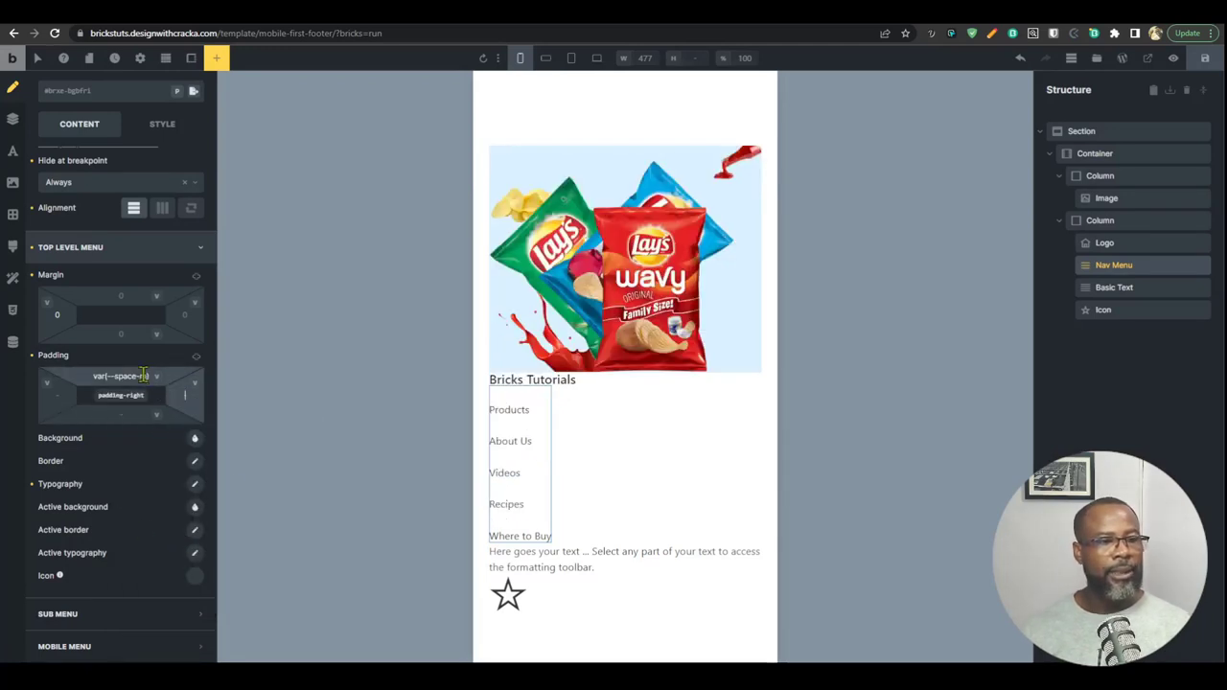
pyautogui.write('s')
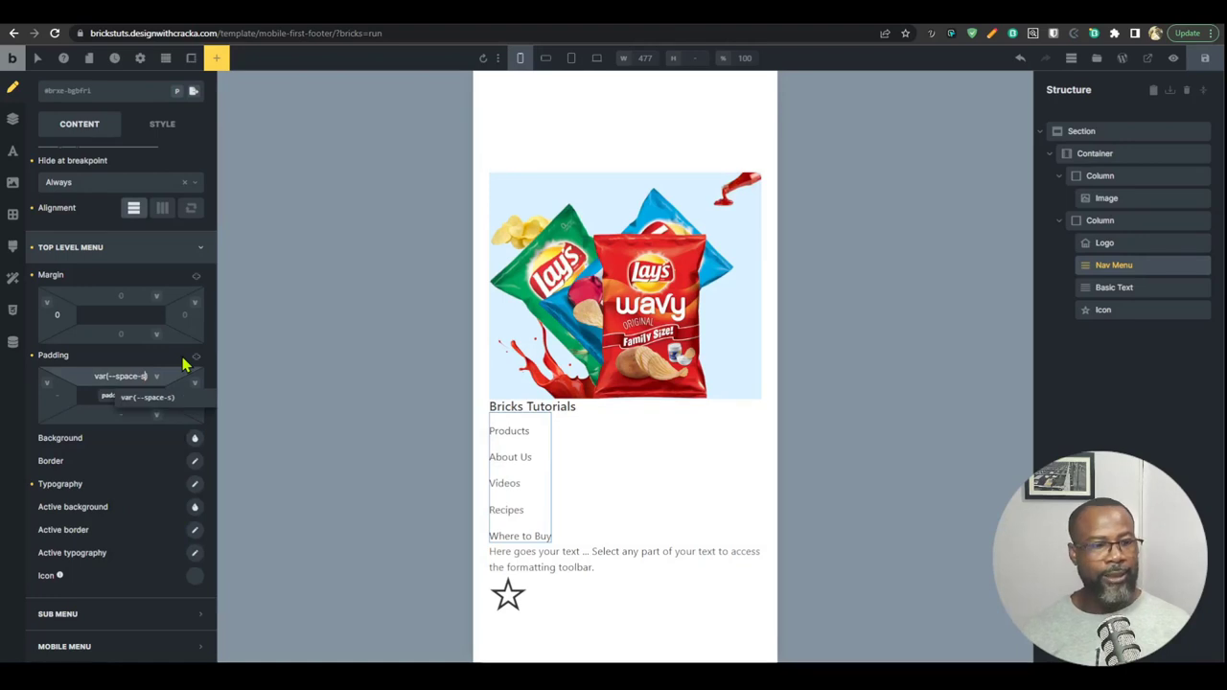
pyautogui.click(103, 415)
pyautogui.write('var(--space-s)')
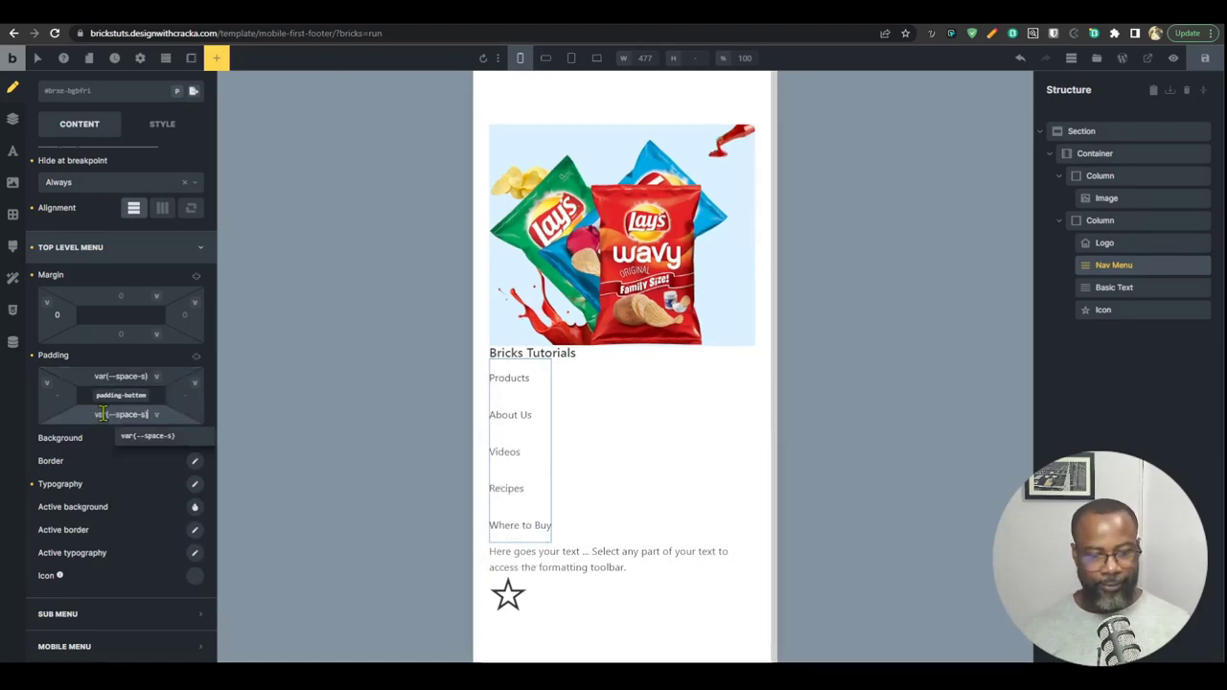
pyautogui.click(144, 376)
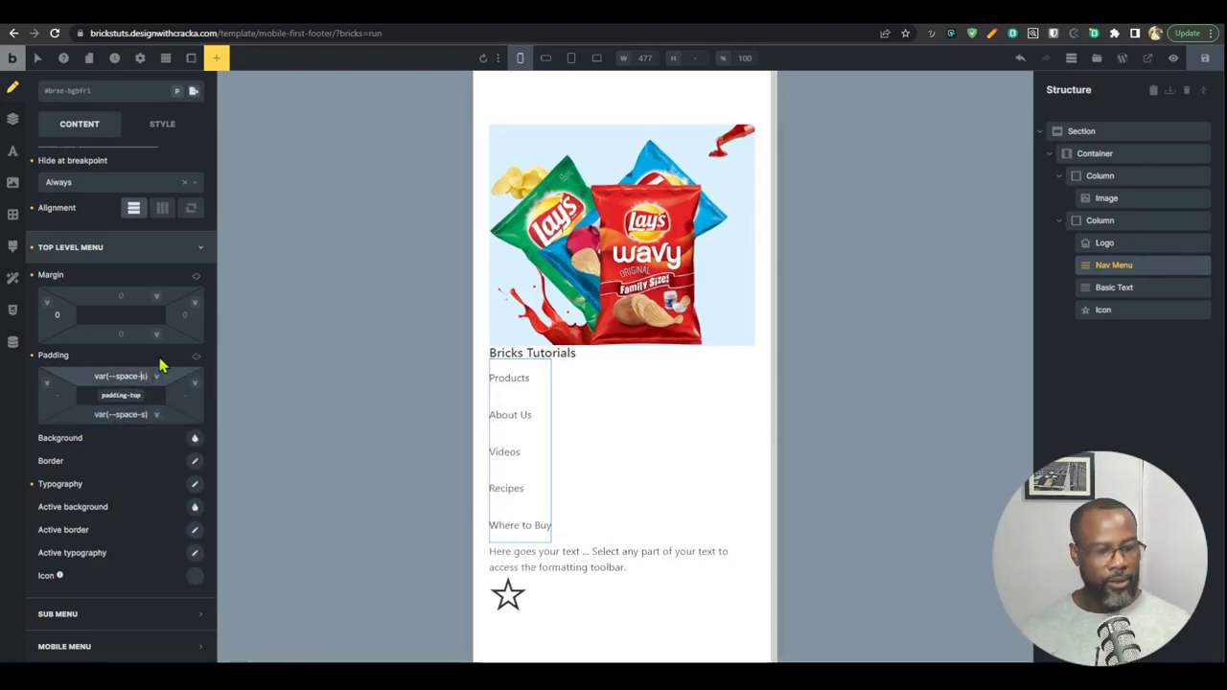
pyautogui.write('xs')
pyautogui.click(142, 414)
pyautogui.write('x')
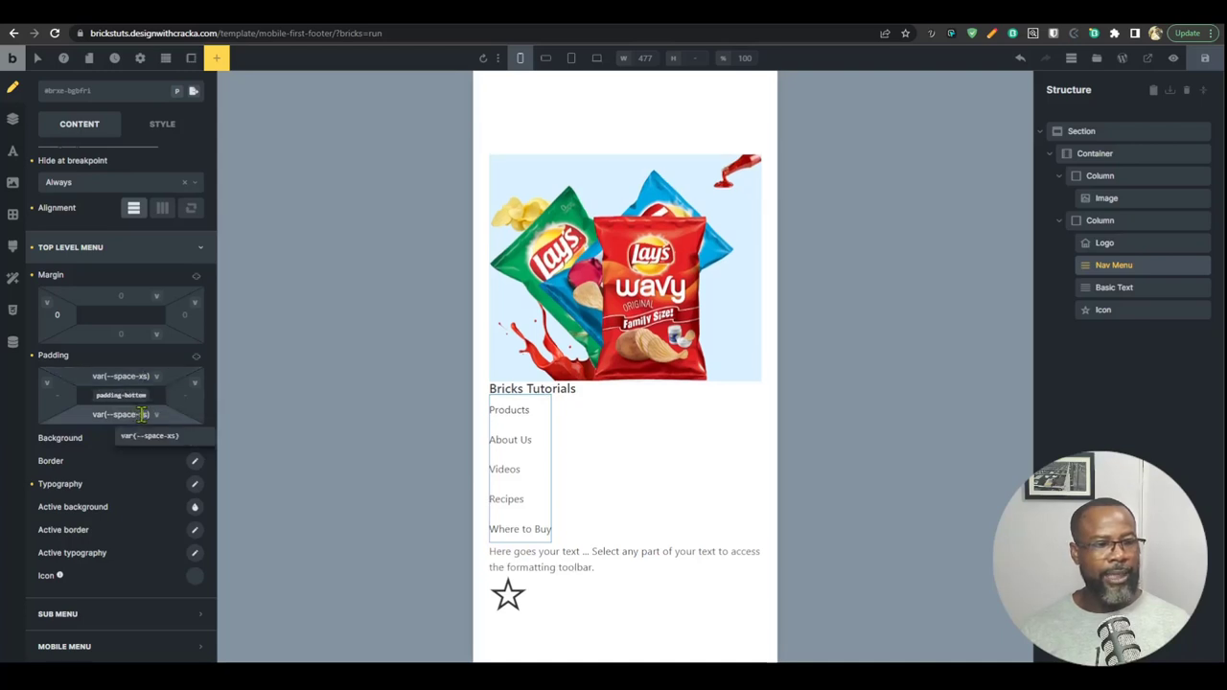
# Step: Replace the Bricks Tutorials logo with the Lay's logo image from the media library
pyautogui.click(638, 460)
pyautogui.click(561, 389)
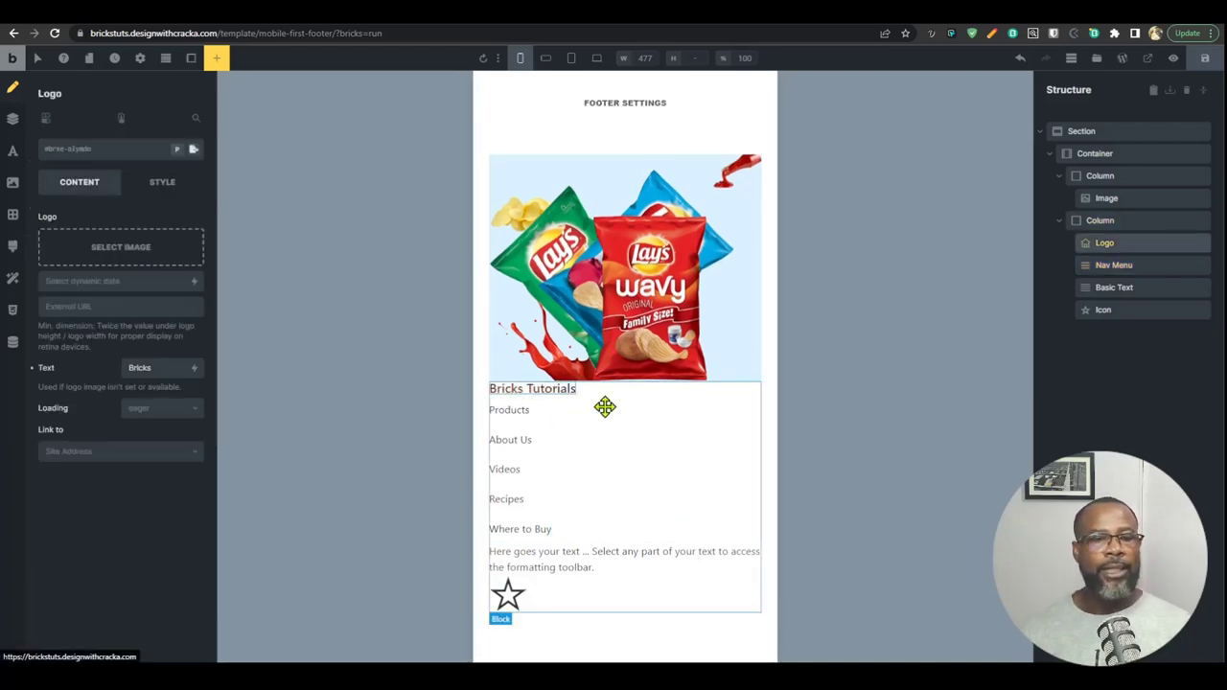
pyautogui.click(110, 254)
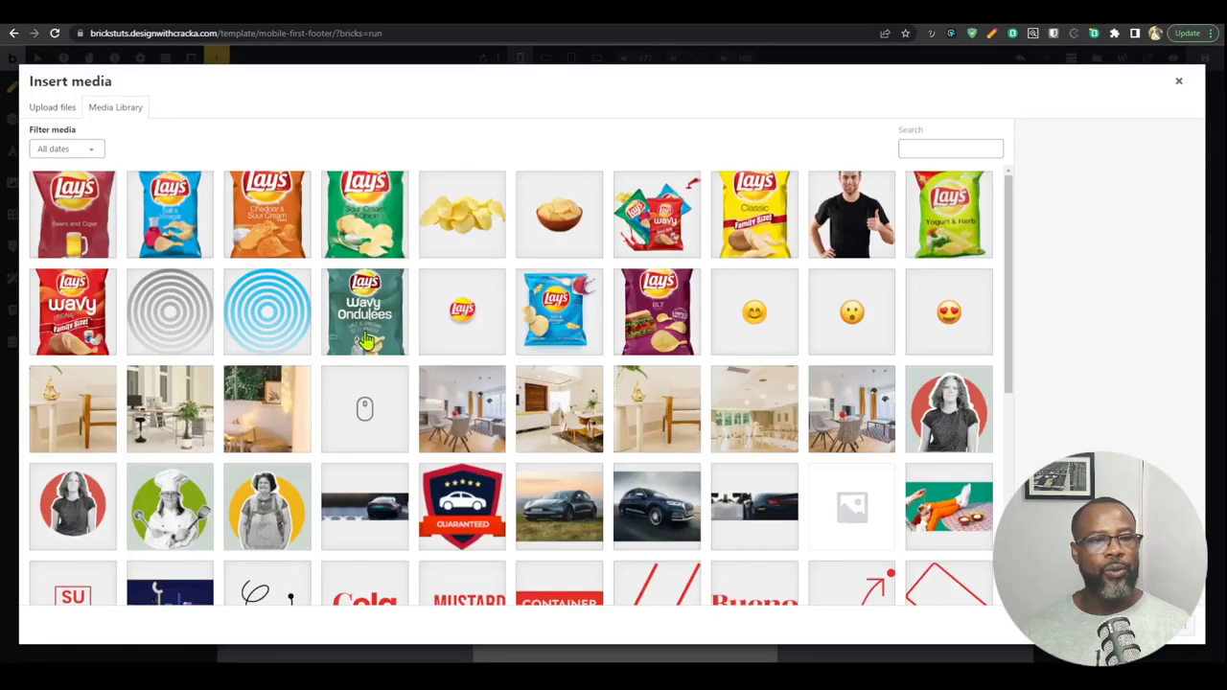
pyautogui.click(459, 313)
pyautogui.click(1185, 629)
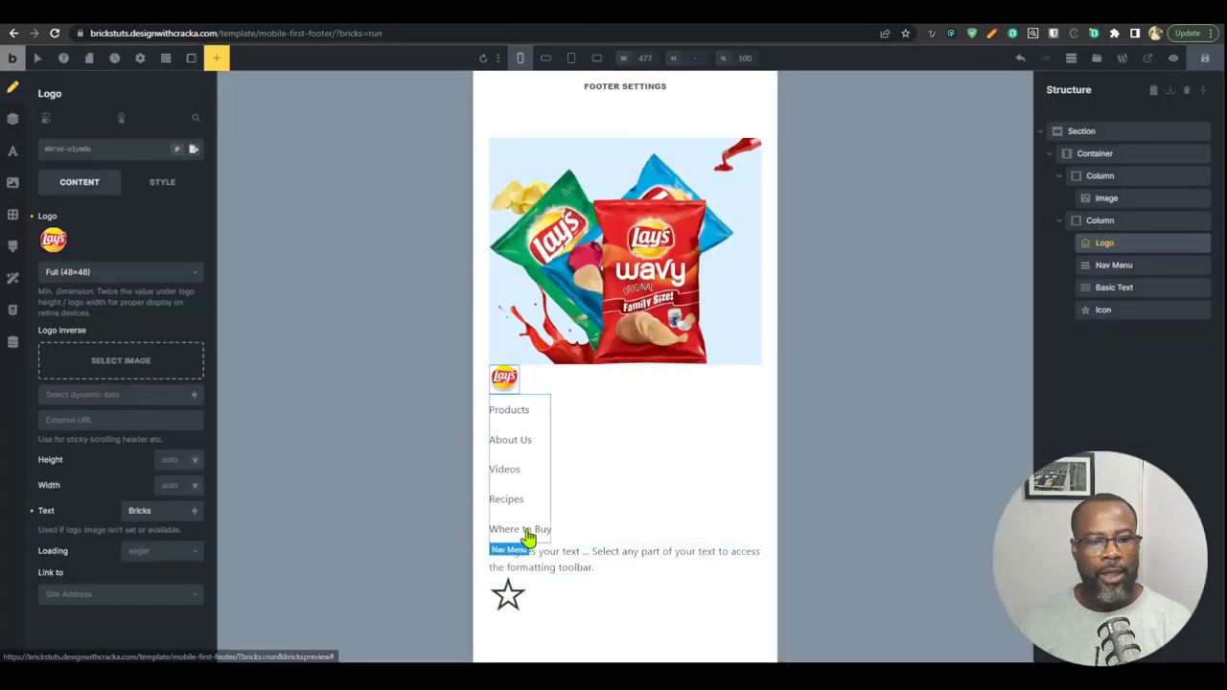
# Step: Change the placeholder paragraph to 'Follow Us' with font weight 600
pyautogui.click(537, 530)
pyautogui.click(548, 553)
pyautogui.click(116, 252)
pyautogui.hotkey('ctrl', 'a')
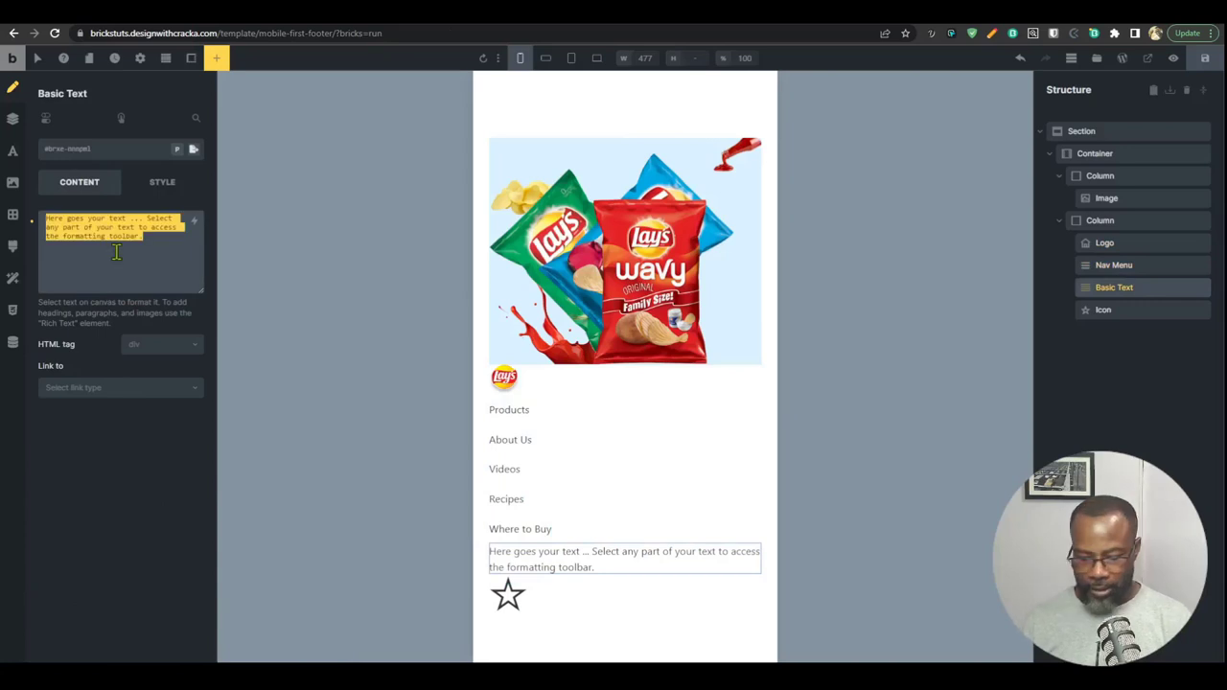
pyautogui.write('Follow Us')
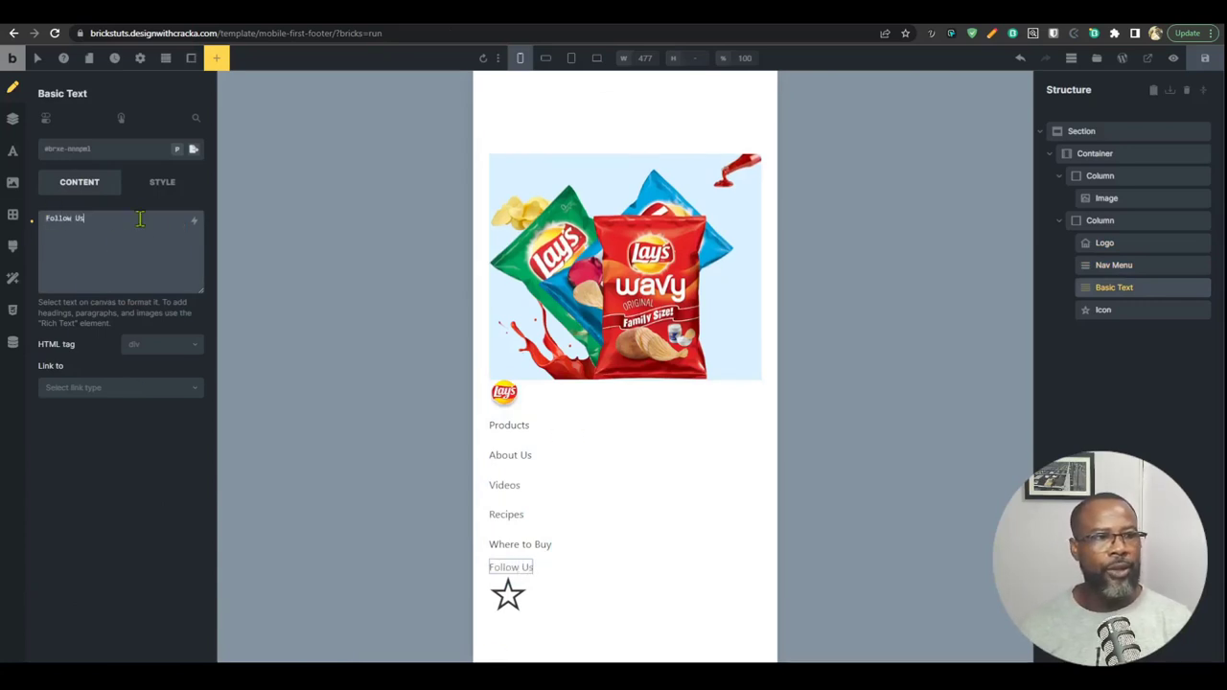
pyautogui.click(151, 188)
pyautogui.click(131, 261)
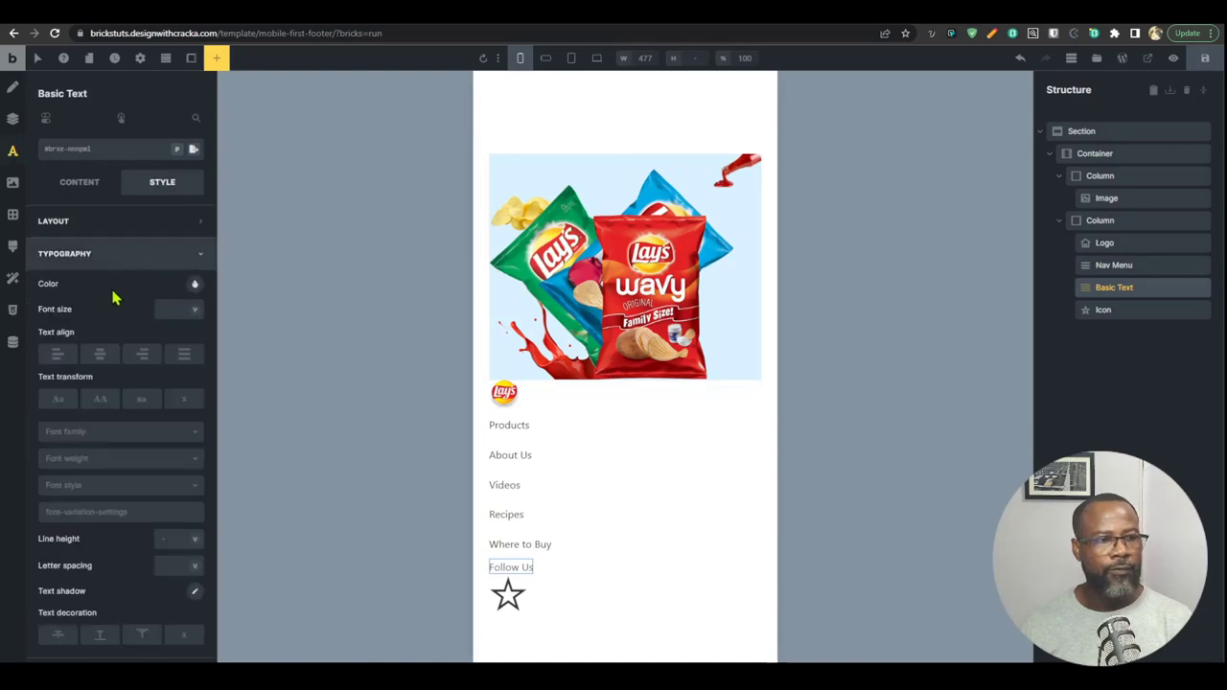
pyautogui.click(123, 460)
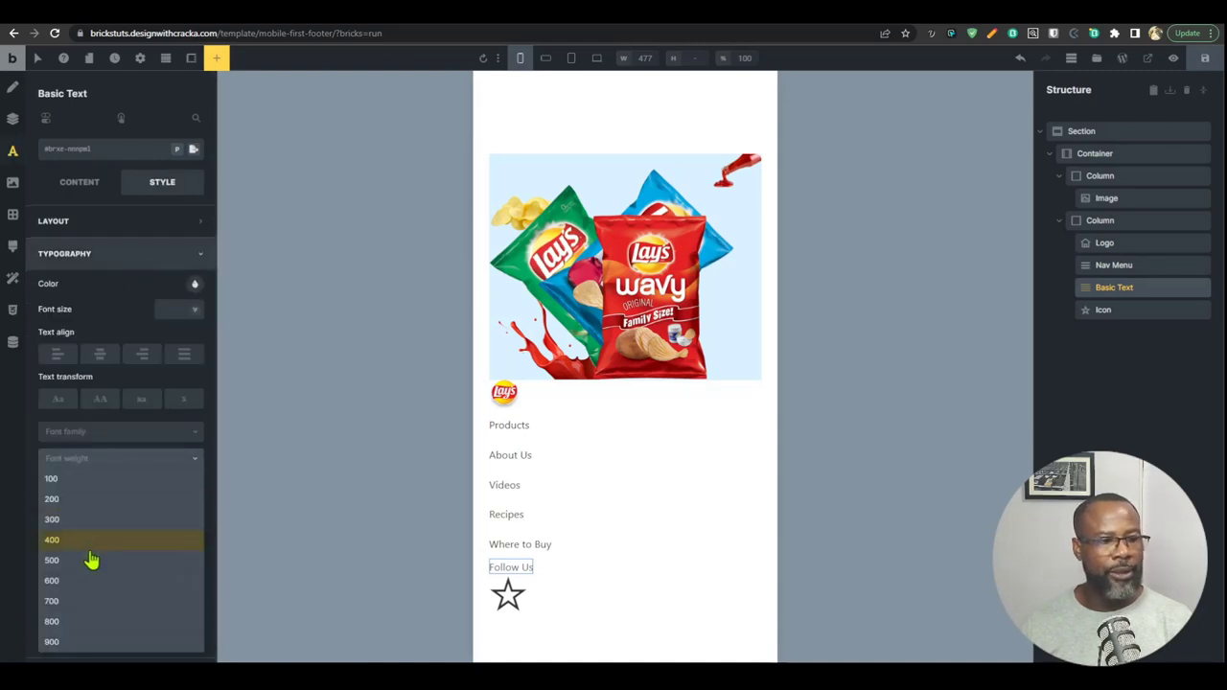
pyautogui.click(96, 581)
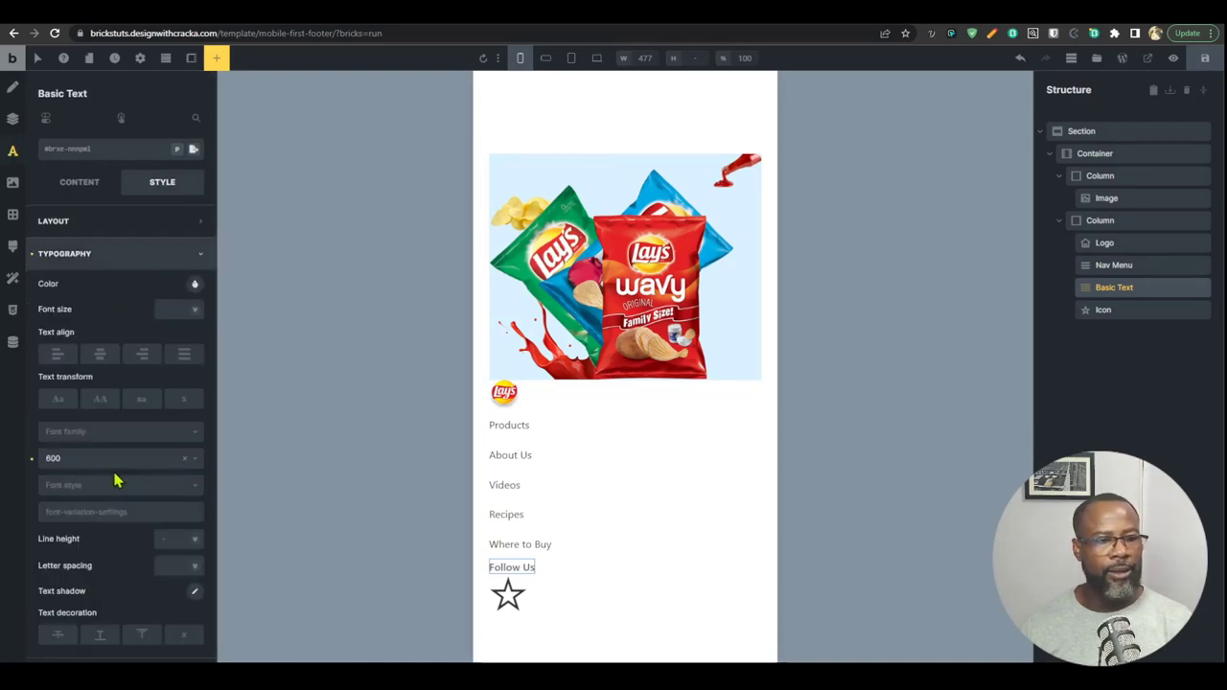
pyautogui.click(511, 596)
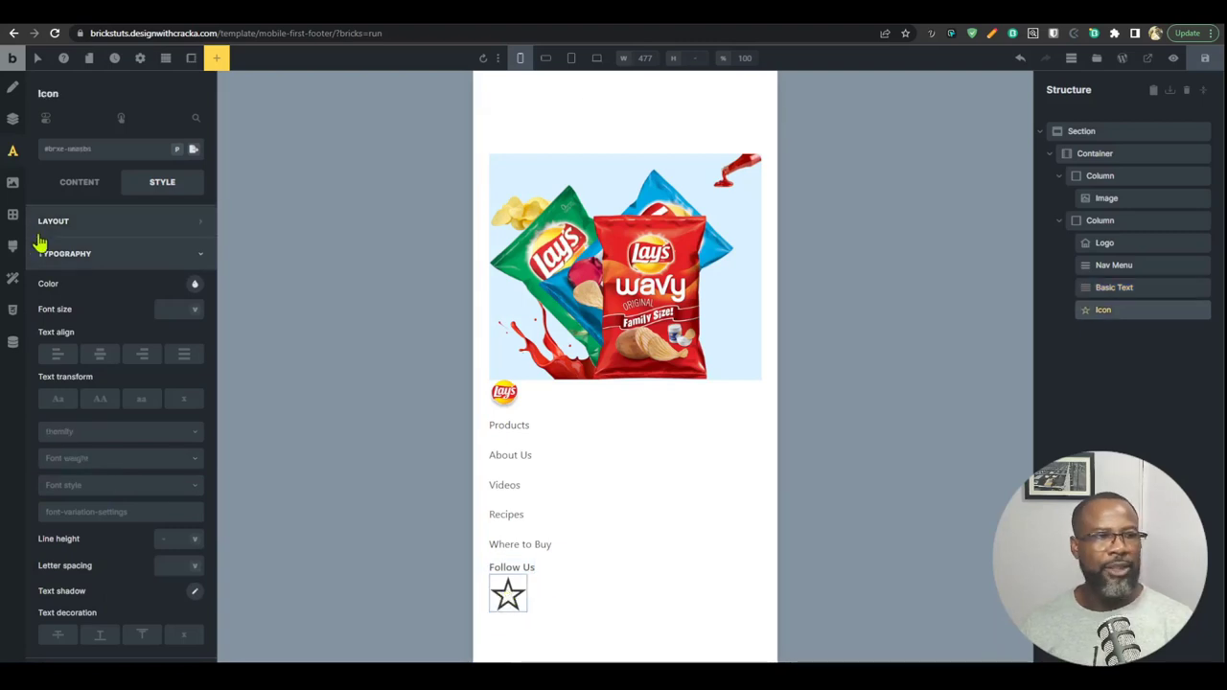
# Step: Swap the star icon for the Facebook icon found by searching 'face'
pyautogui.click(80, 181)
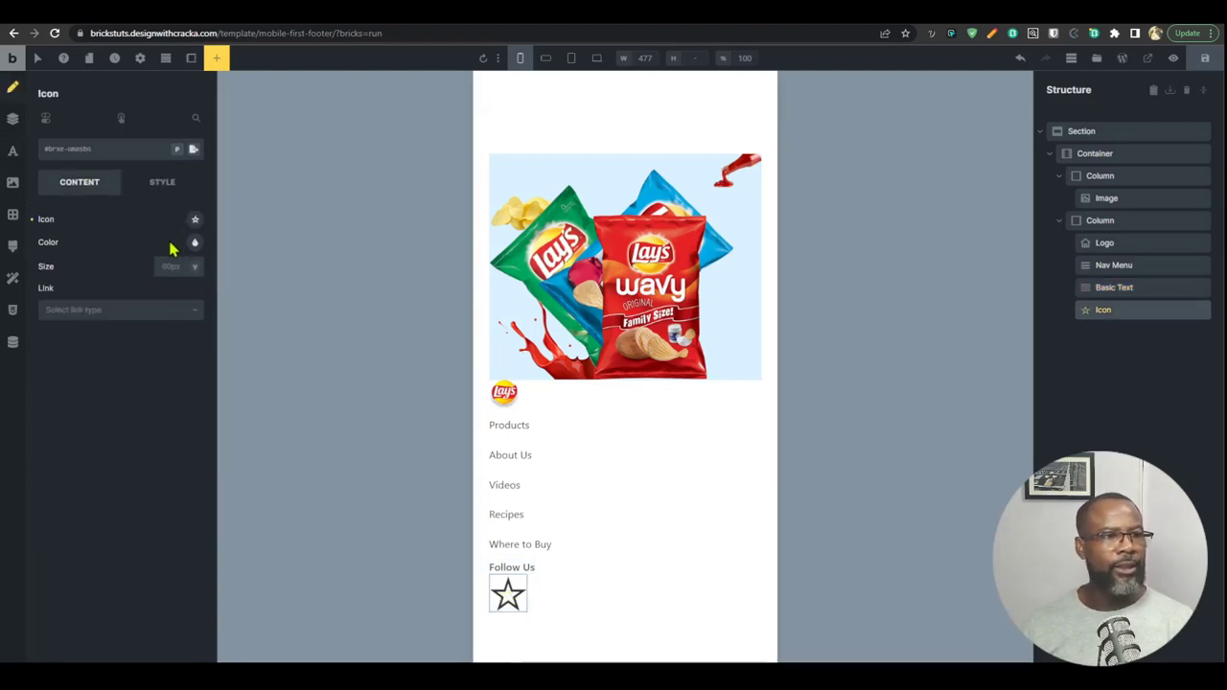
pyautogui.click(195, 218)
pyautogui.click(113, 285)
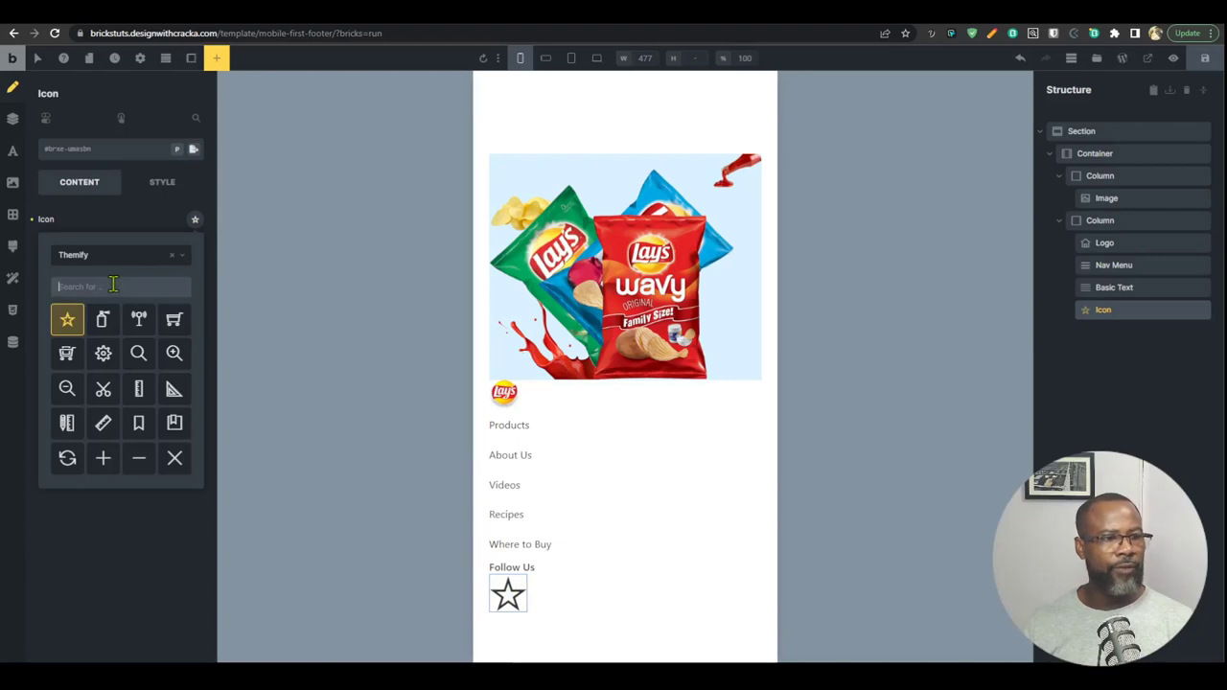
pyautogui.write('face')
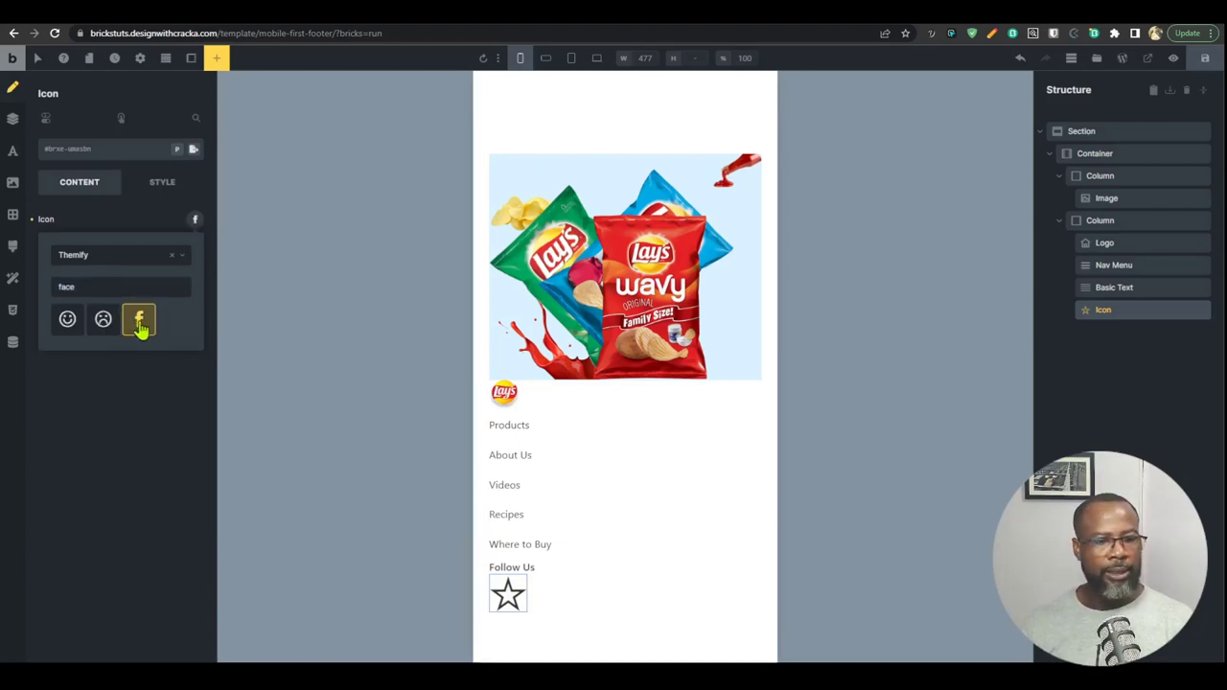
pyautogui.click(139, 326)
# Step: Create and apply the global class mobile-first-social-icon to the icon
pyautogui.click(103, 154)
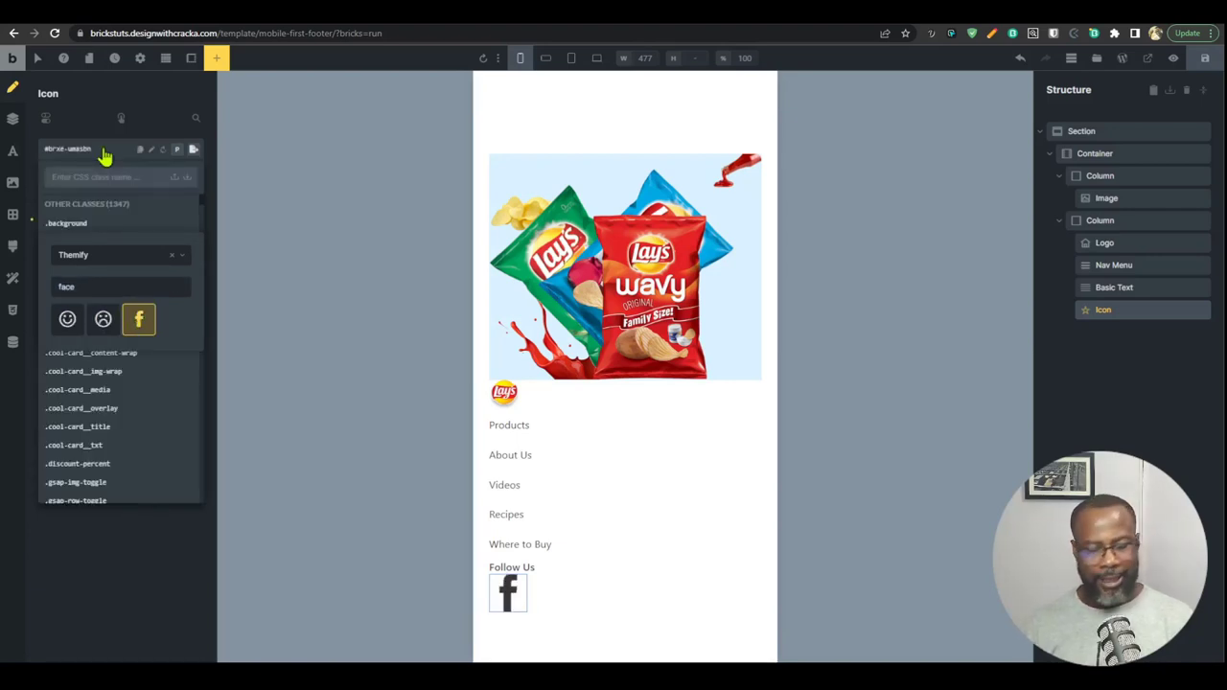
pyautogui.write('mobile-first')
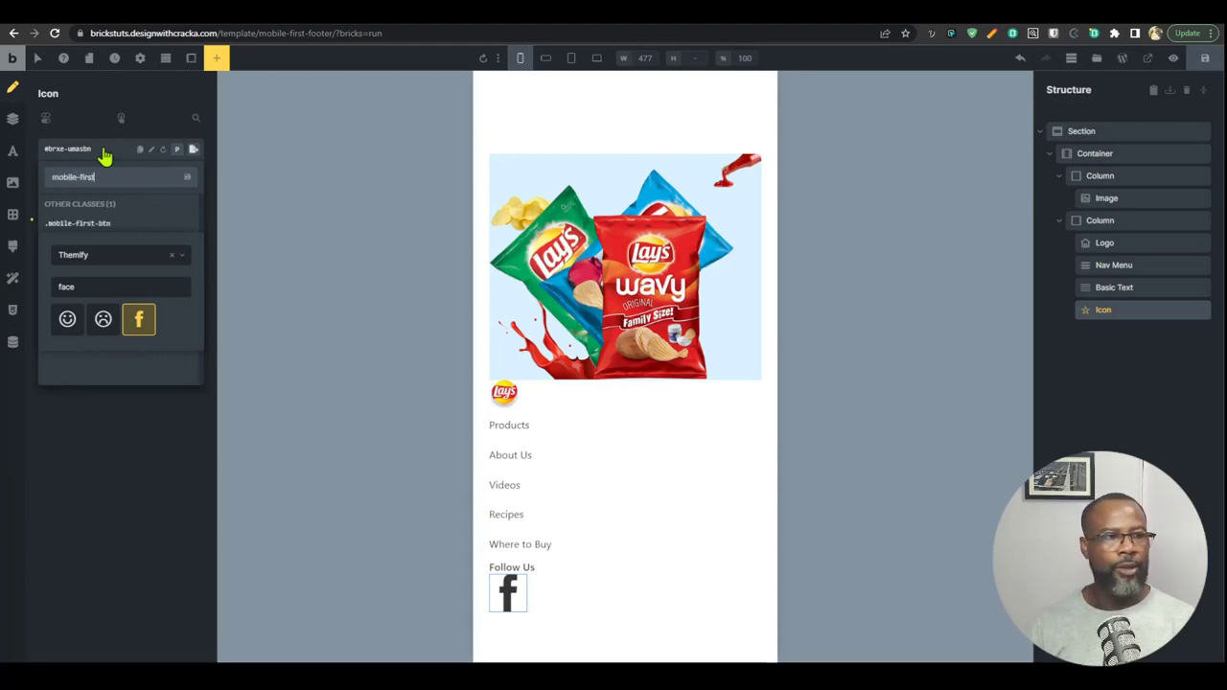
pyautogui.write('-icon')
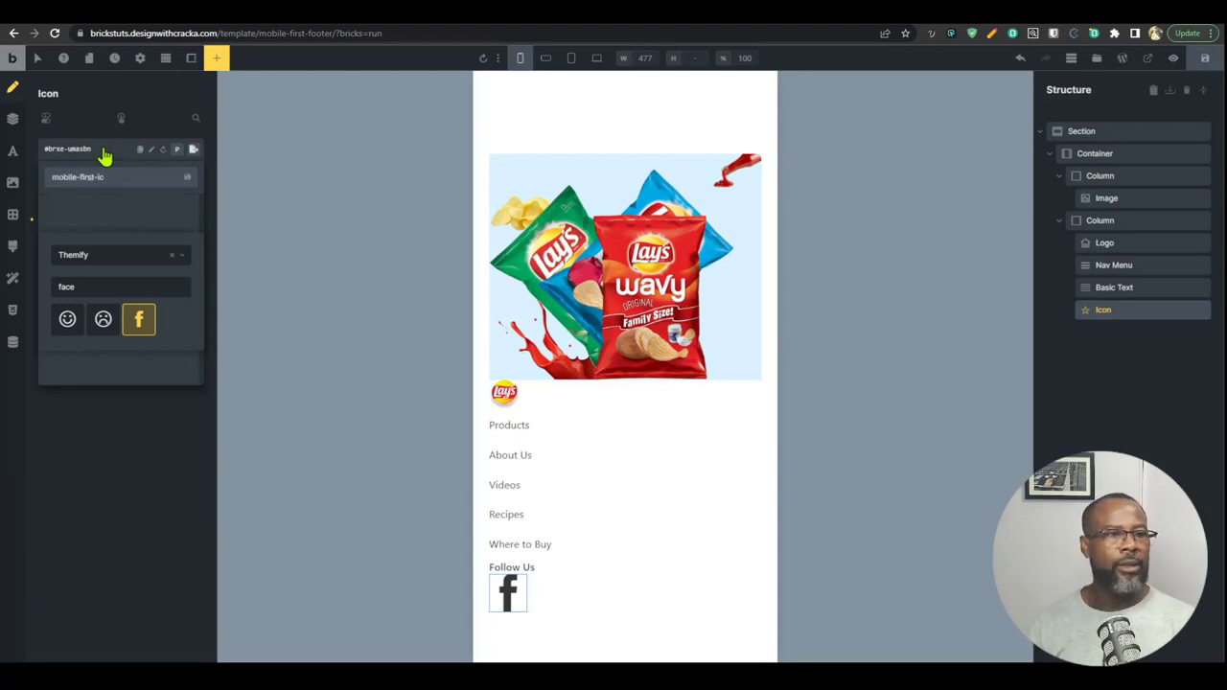
pyautogui.press('BackSpace')
pyautogui.press('BackSpace')
pyautogui.write('social-icon')
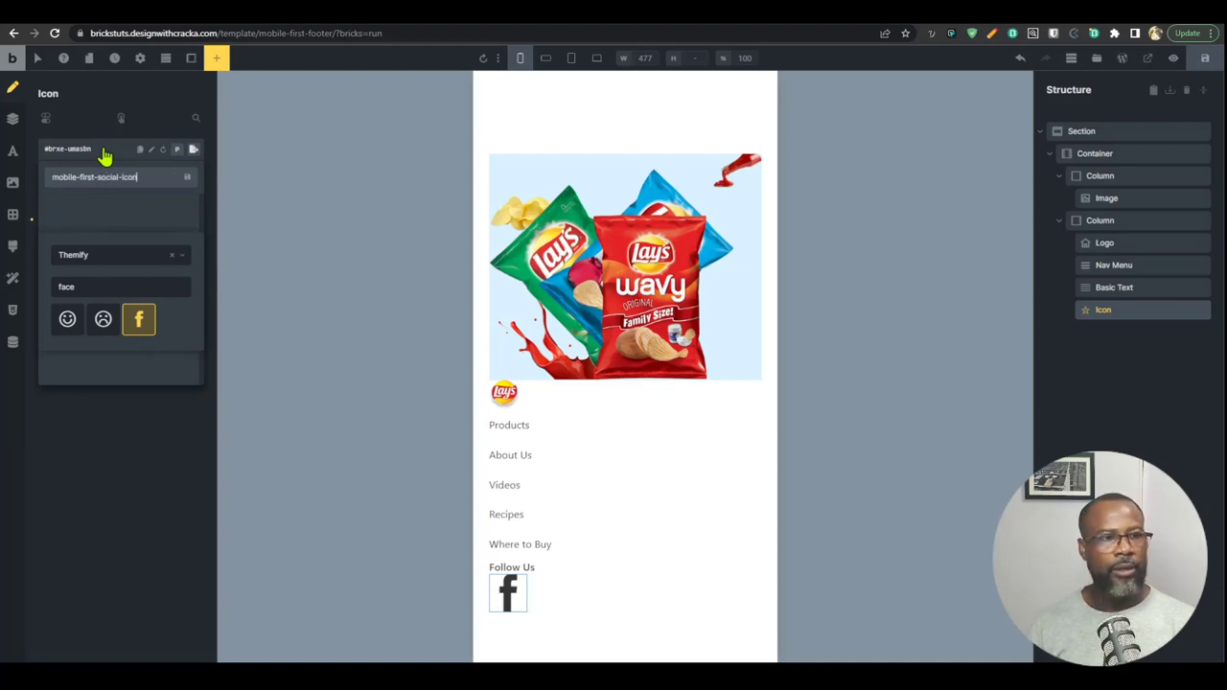
pyautogui.press('Return')
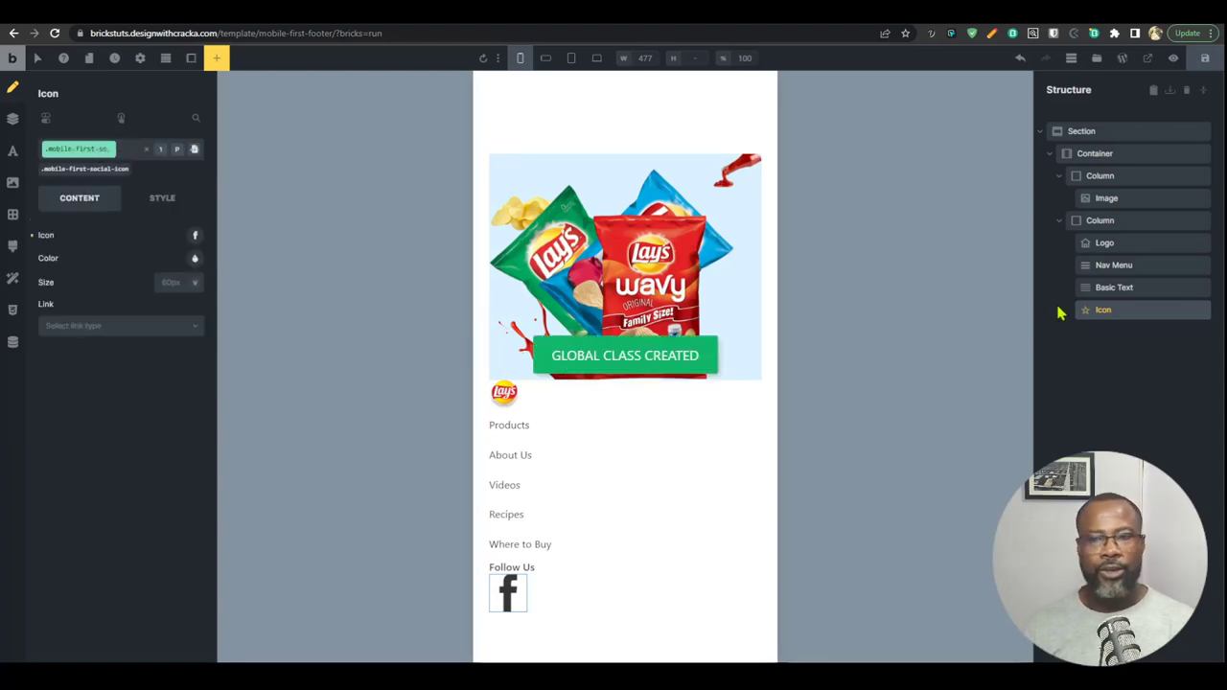
# Step: Duplicate the Facebook icon twice and change the second copy to Instagram
pyautogui.click(1191, 312)
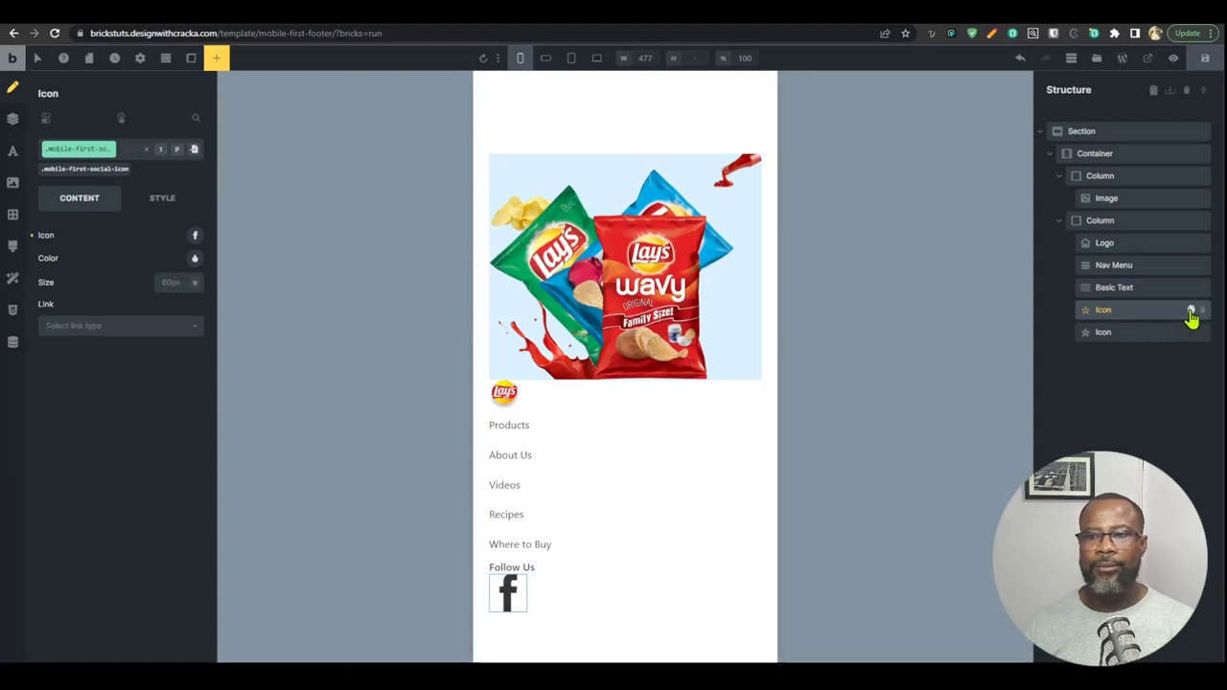
pyautogui.click(1191, 310)
pyautogui.click(1122, 335)
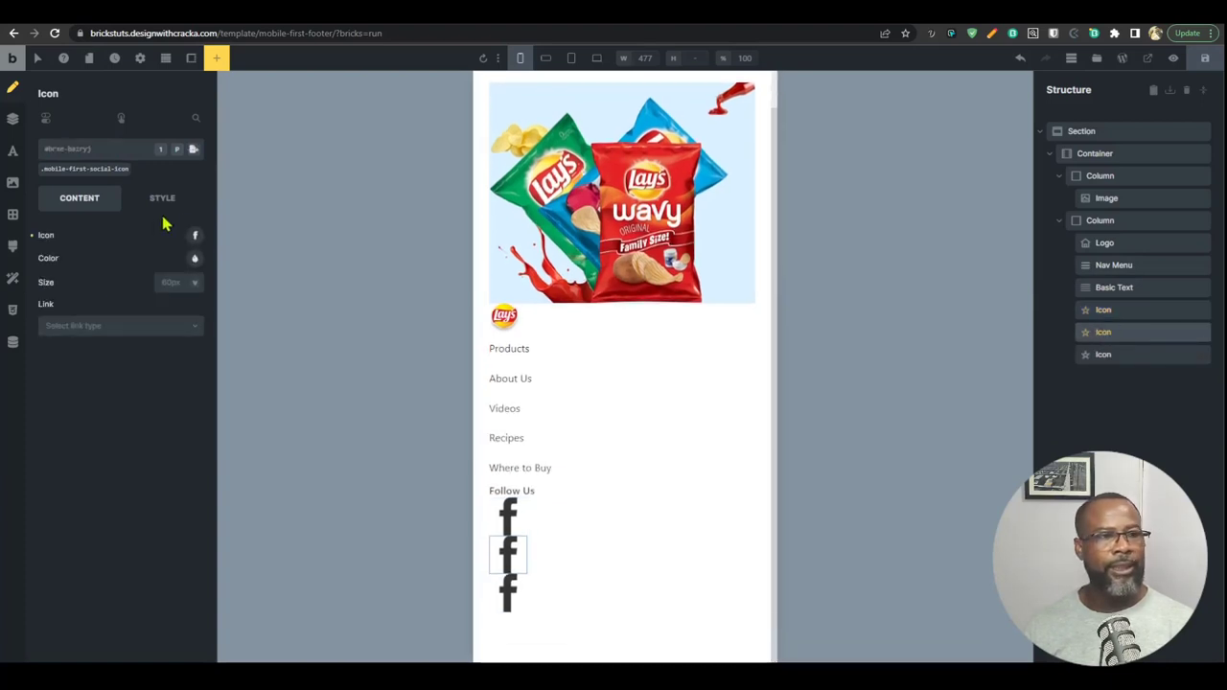
pyautogui.click(195, 235)
pyautogui.click(126, 299)
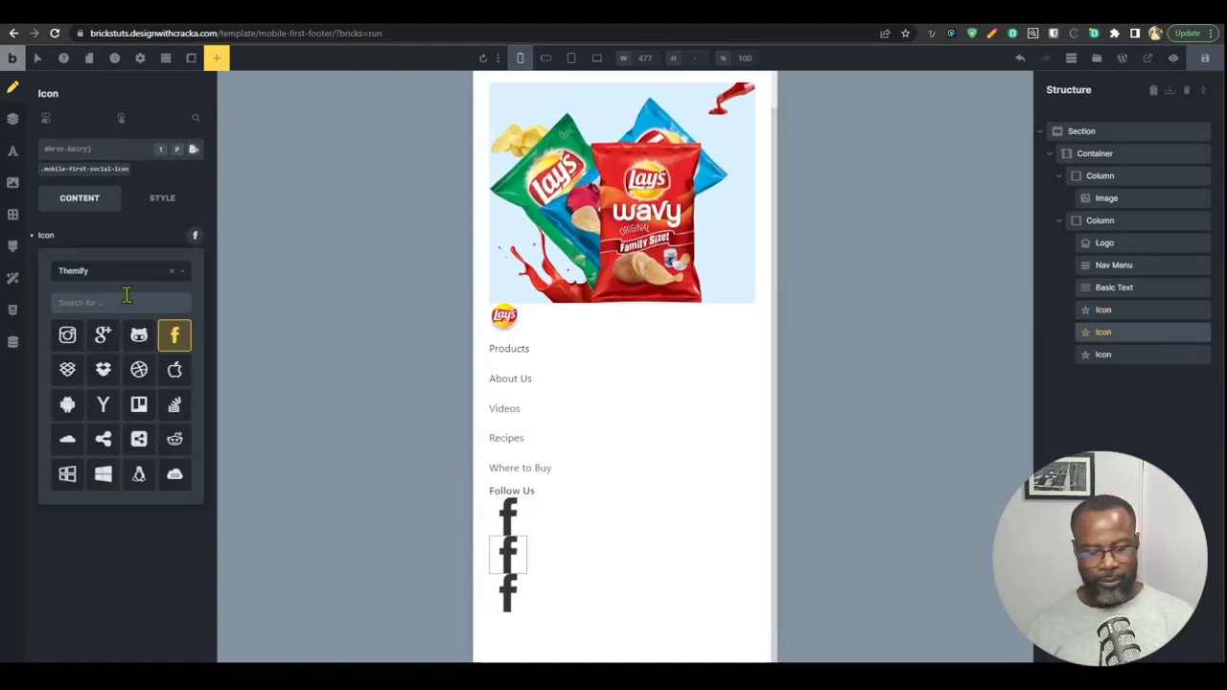
pyautogui.click(66, 341)
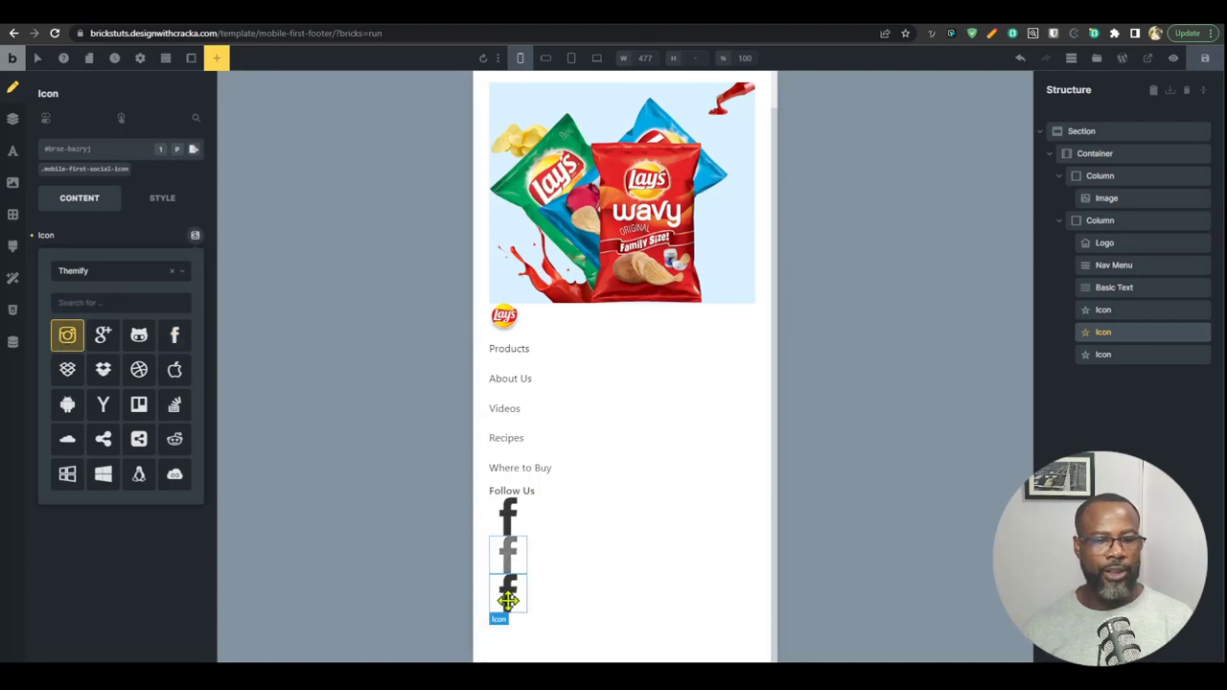
# Step: Change the third icon to the Twitter bird via a 'tw' search
pyautogui.click(505, 600)
pyautogui.click(195, 237)
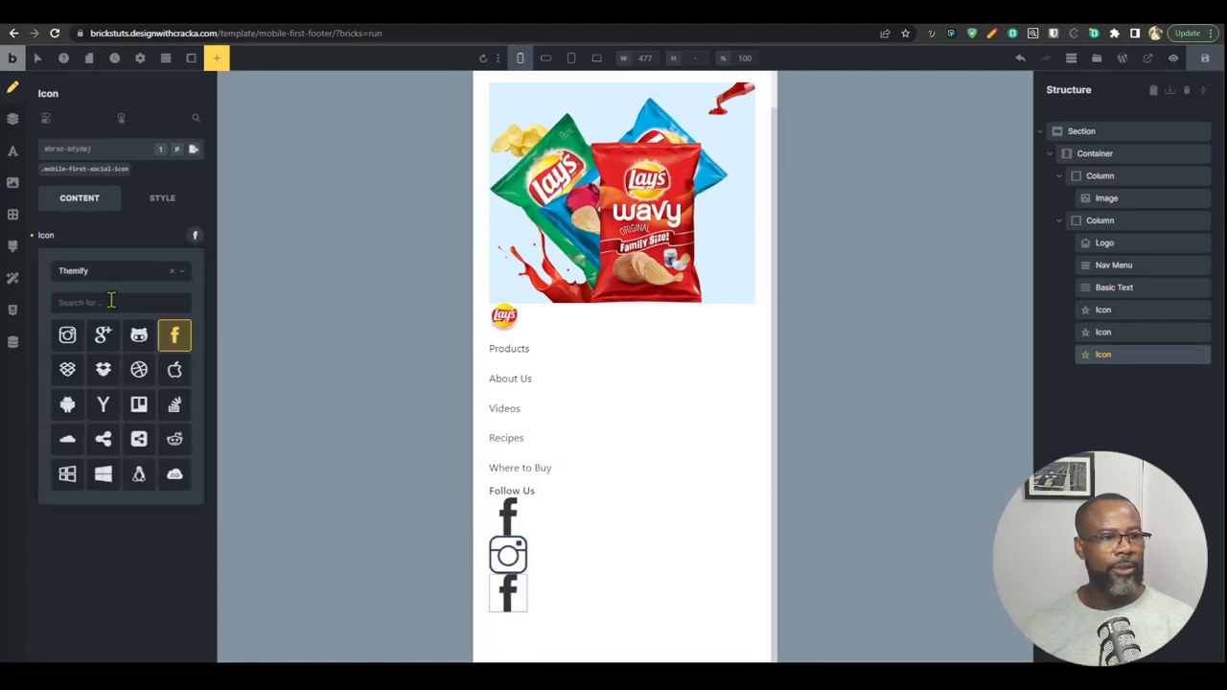
pyautogui.click(107, 301)
pyautogui.write('tw')
pyautogui.click(103, 337)
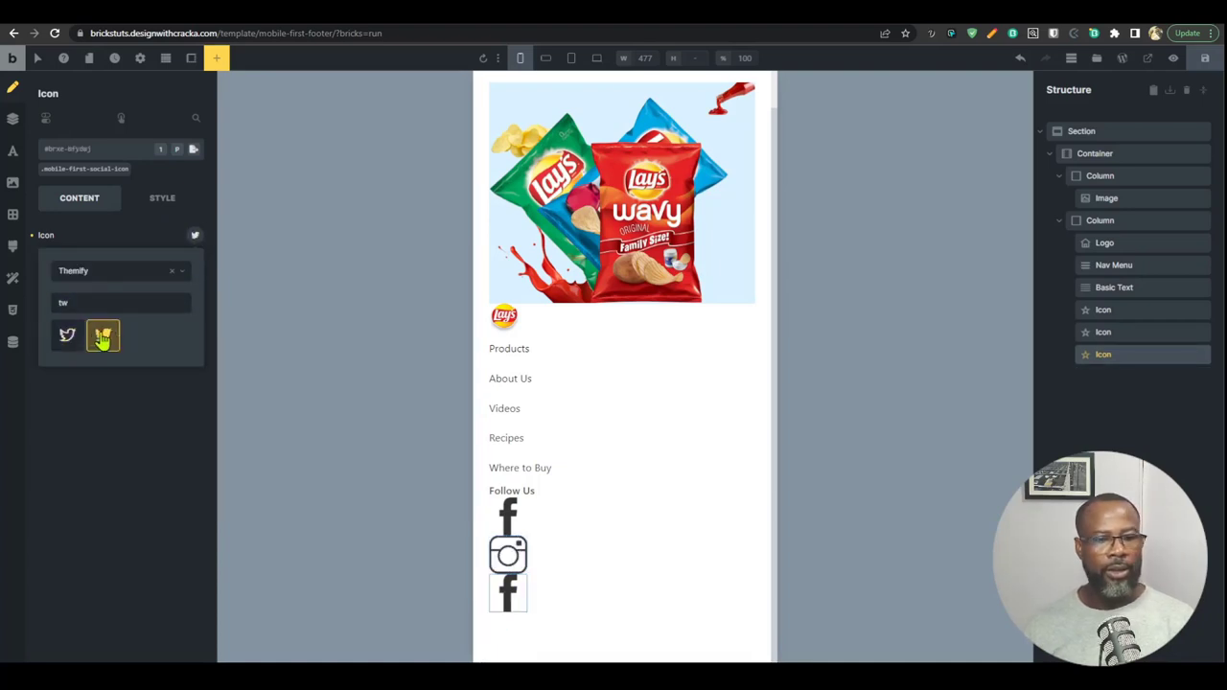
# Step: Recheck the Instagram element's icon by searching 'Ins' in the icon set
pyautogui.click(522, 545)
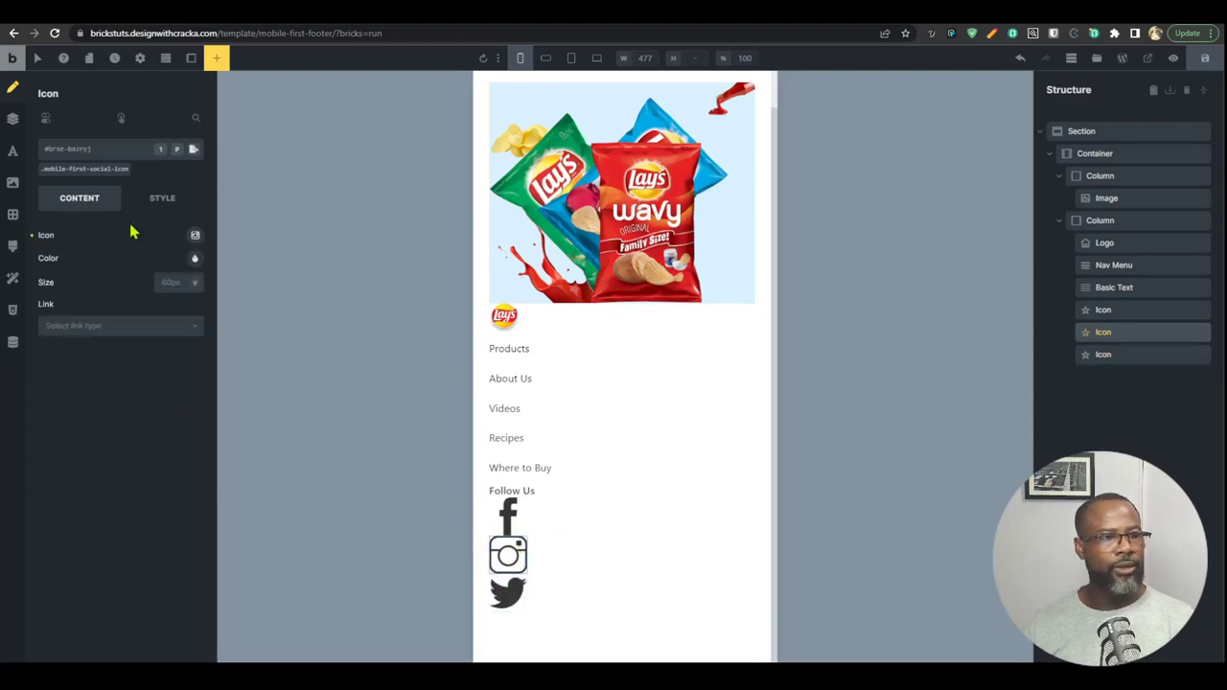
pyautogui.click(195, 236)
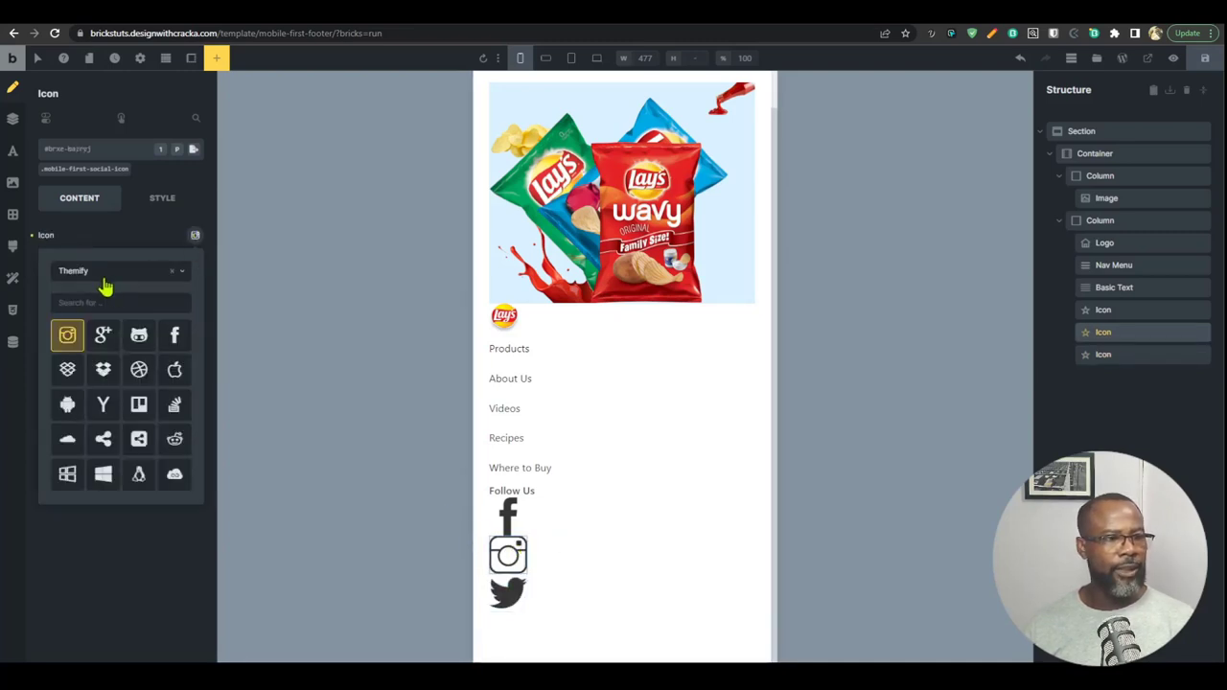
pyautogui.click(100, 301)
pyautogui.write('Ins')
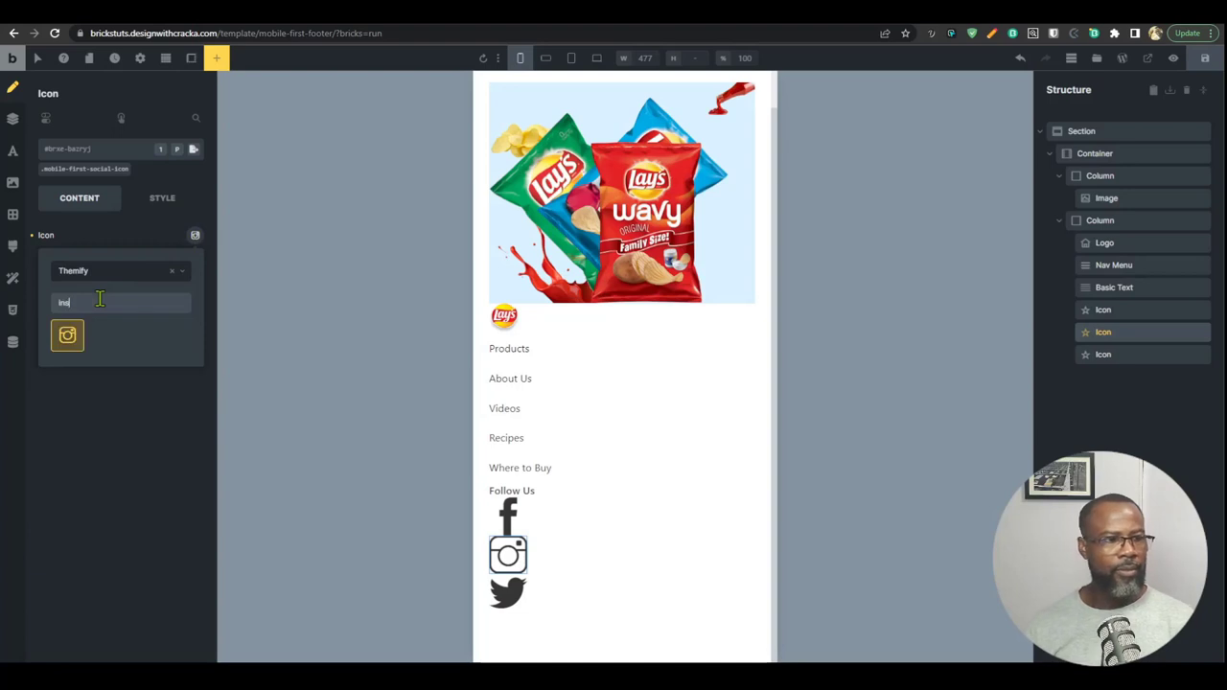
pyautogui.click(1112, 310)
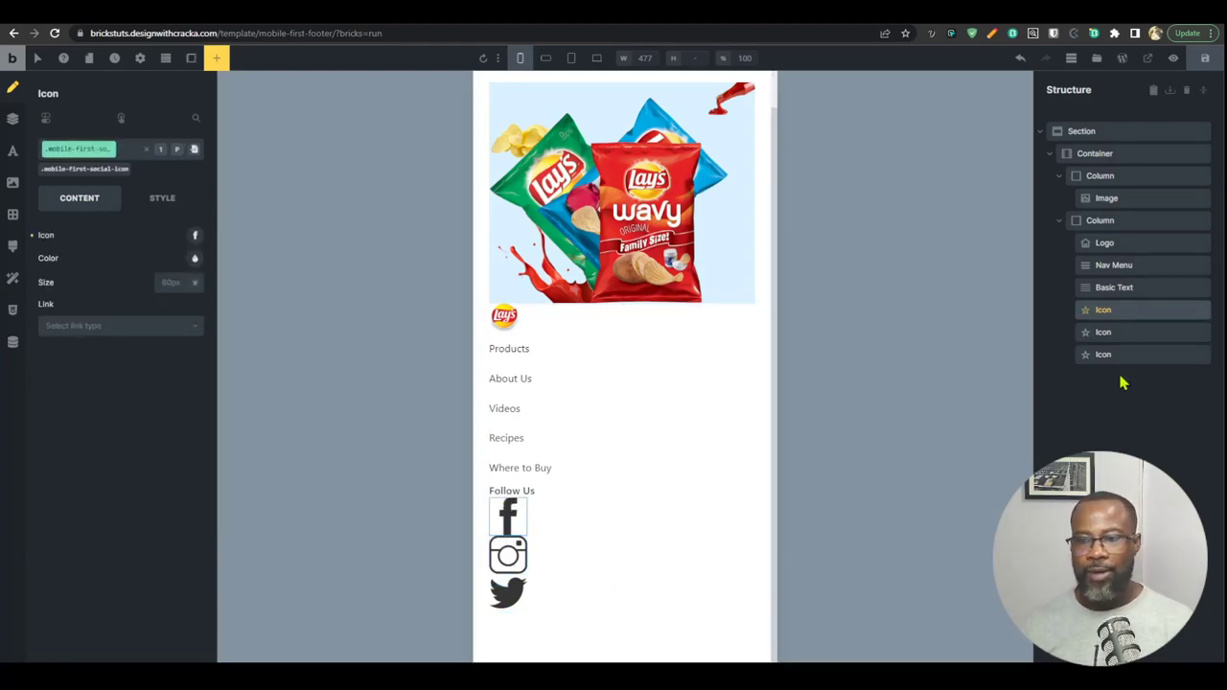
# Step: Wrap the Facebook icon in a new Div and move the other two icons into it
pyautogui.rightClick(1130, 311)
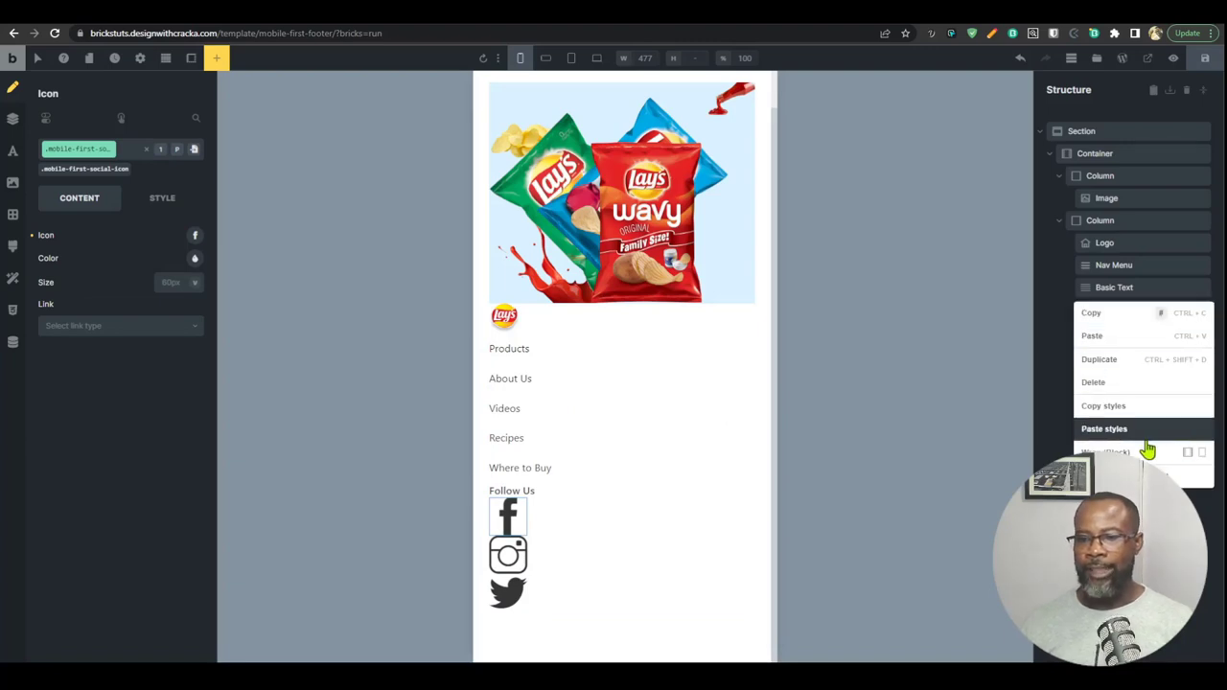
pyautogui.click(1202, 452)
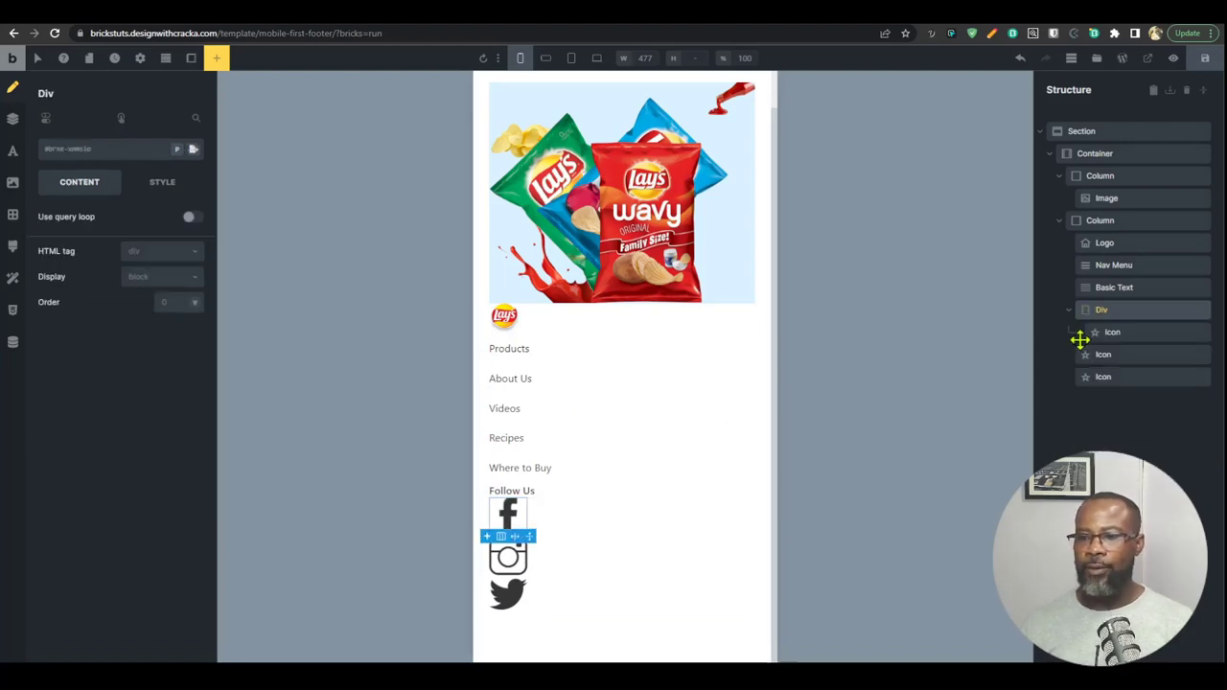
pyautogui.moveTo(1088, 353); pyautogui.dragTo(1109, 333)
pyautogui.moveTo(1102, 383); pyautogui.dragTo(1115, 311)
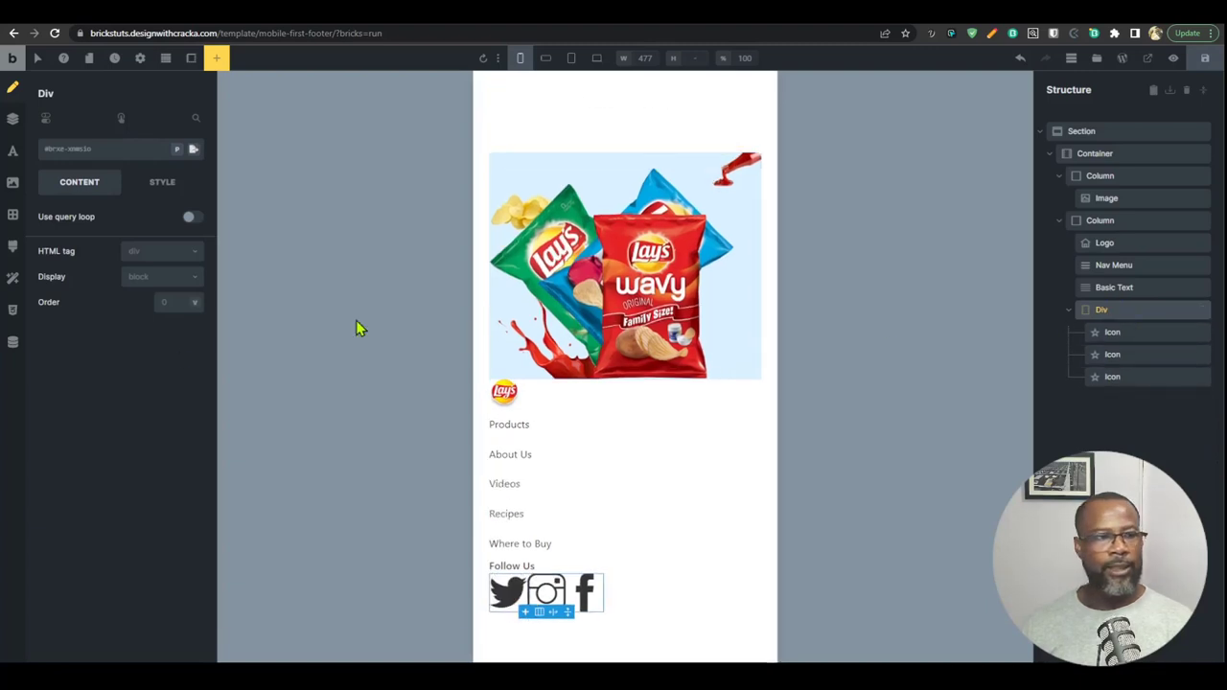
# Step: Make the Div a flex row with 2rem column and row gaps
pyautogui.click(172, 278)
pyautogui.click(139, 297)
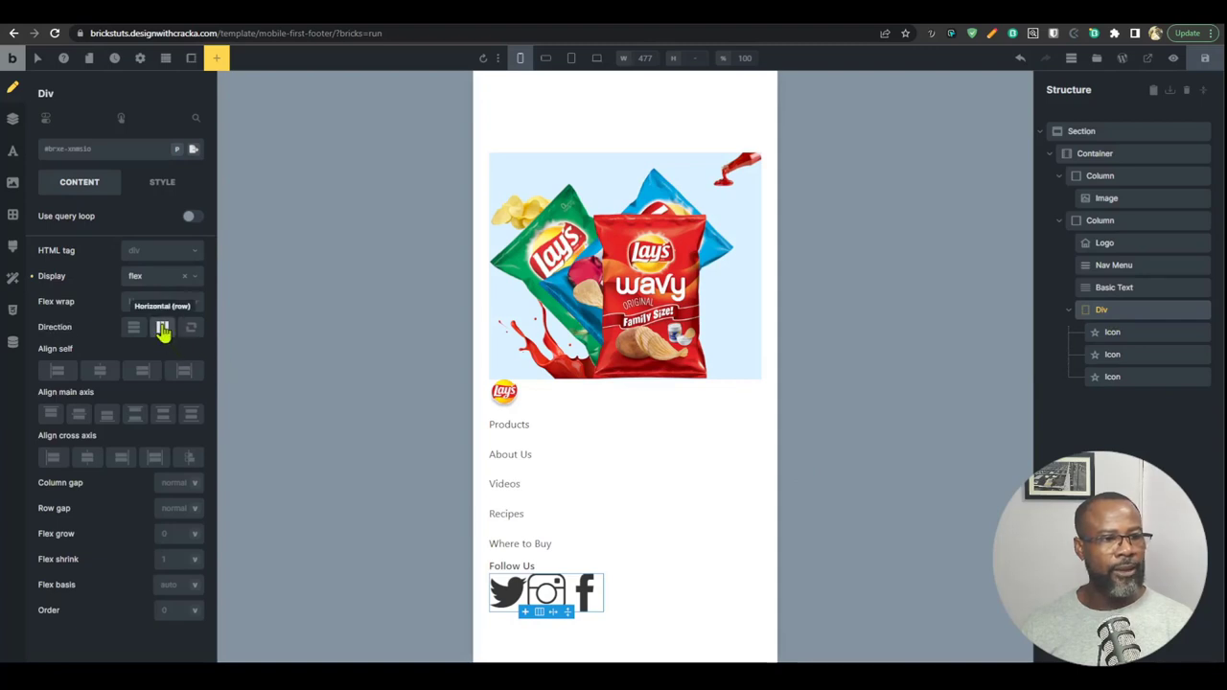
pyautogui.click(178, 484)
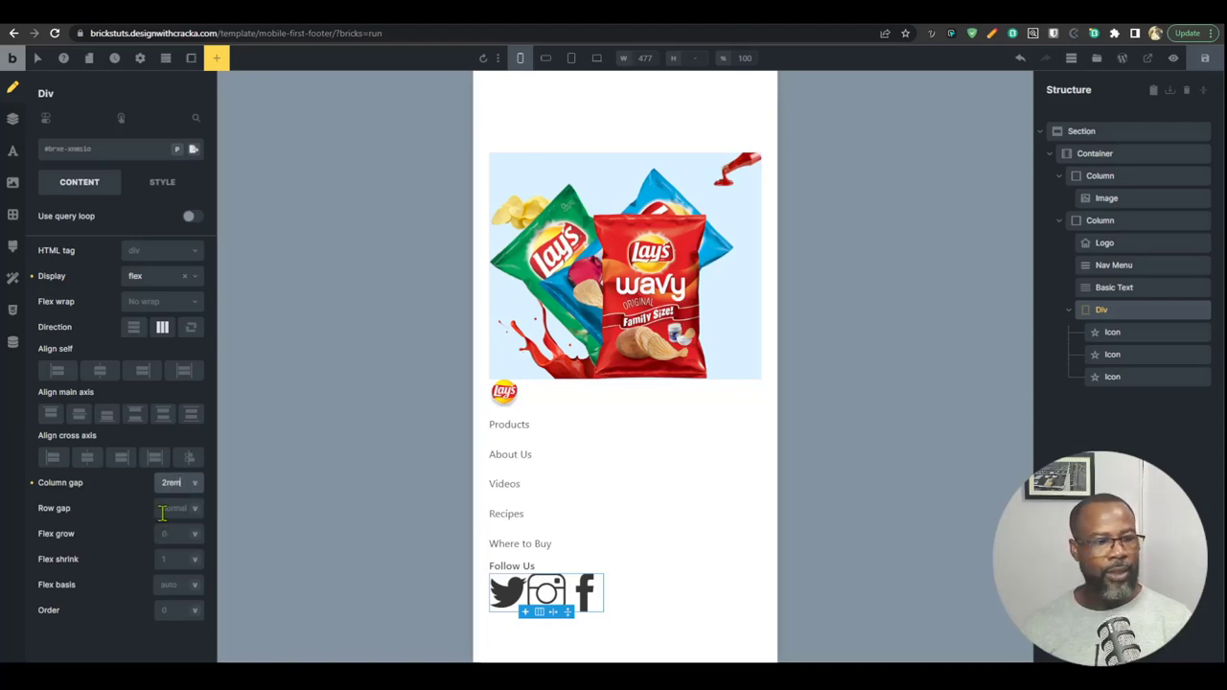
pyautogui.click(163, 509)
pyautogui.write('2rem')
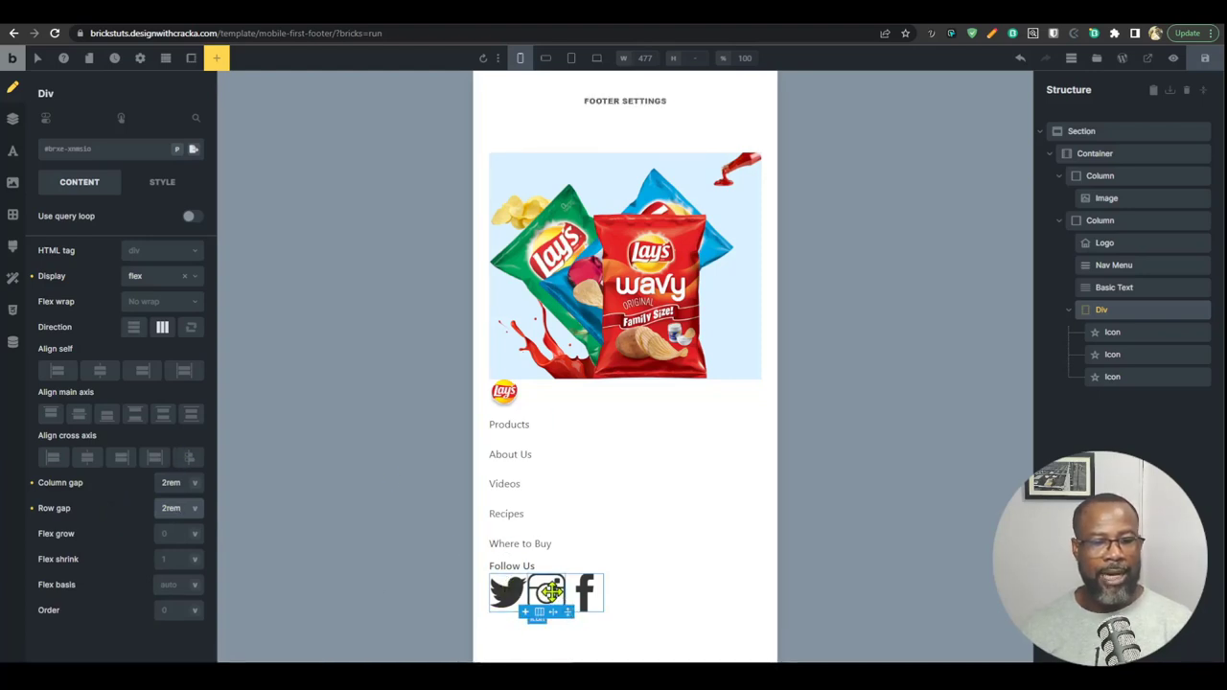
pyautogui.click(598, 59)
pyautogui.click(520, 58)
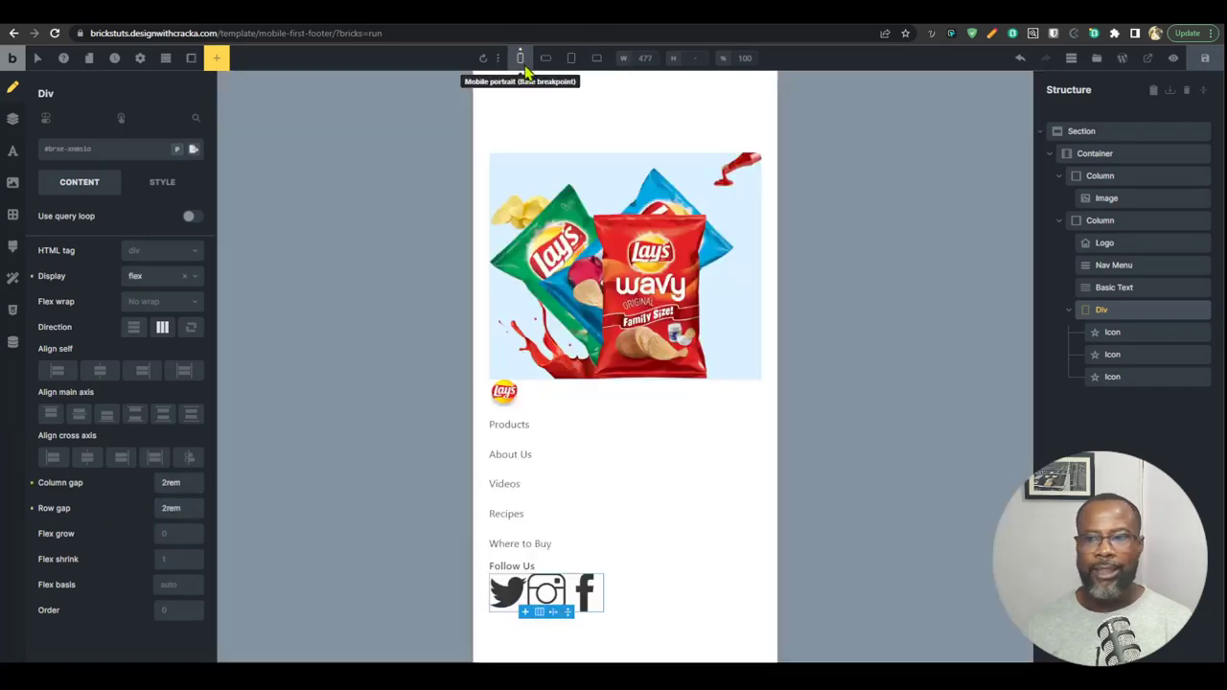
# Step: Set icon size 32 on the shared .mobile-first-social-icon class
pyautogui.click(1112, 332)
pyautogui.click(177, 281)
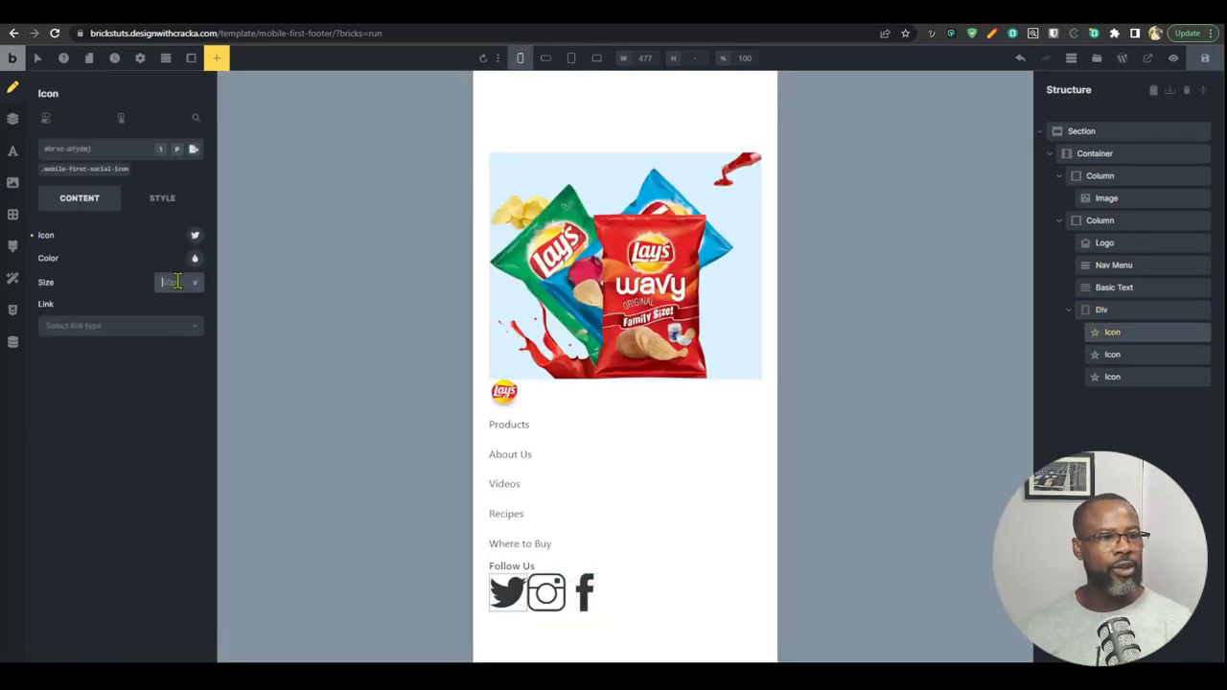
pyautogui.write('32')
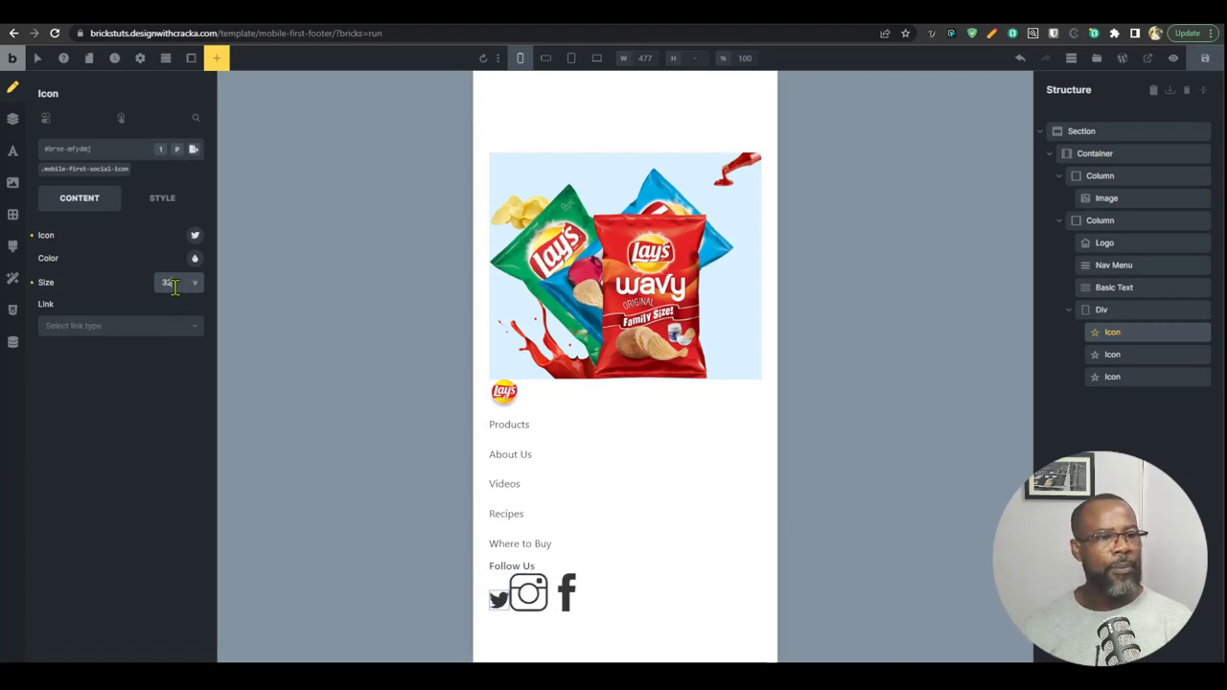
pyautogui.press('BackSpace')
pyautogui.press('BackSpace')
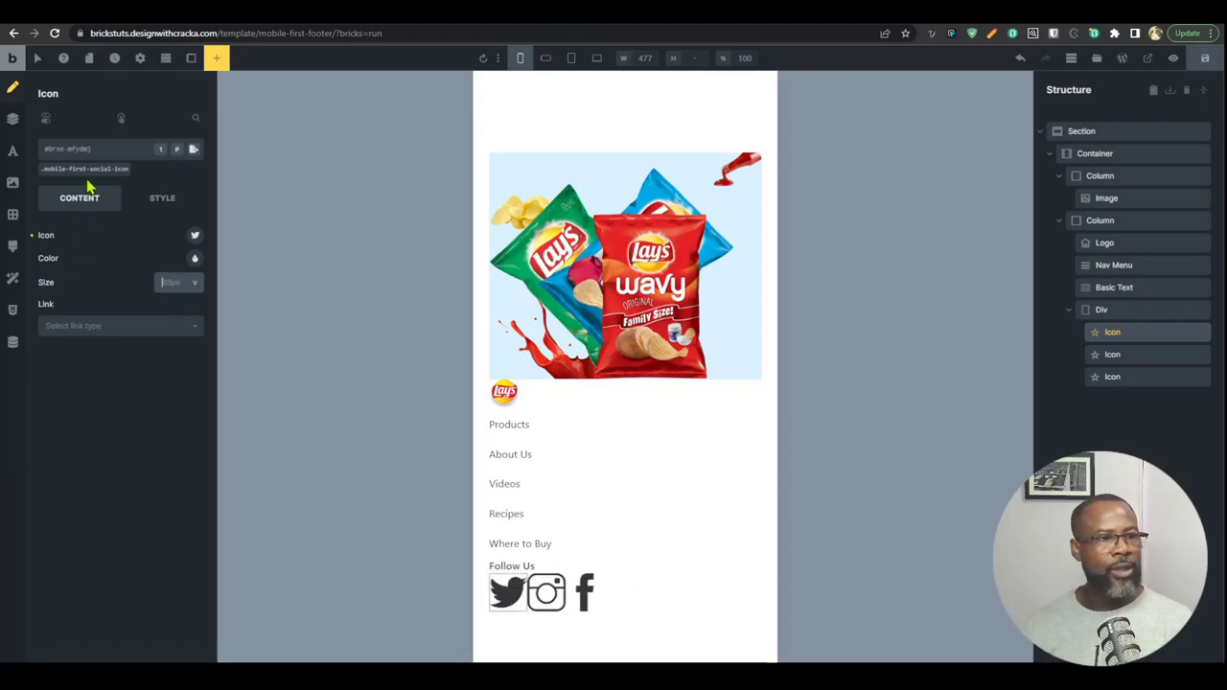
pyautogui.click(88, 173)
pyautogui.click(165, 282)
pyautogui.write('32')
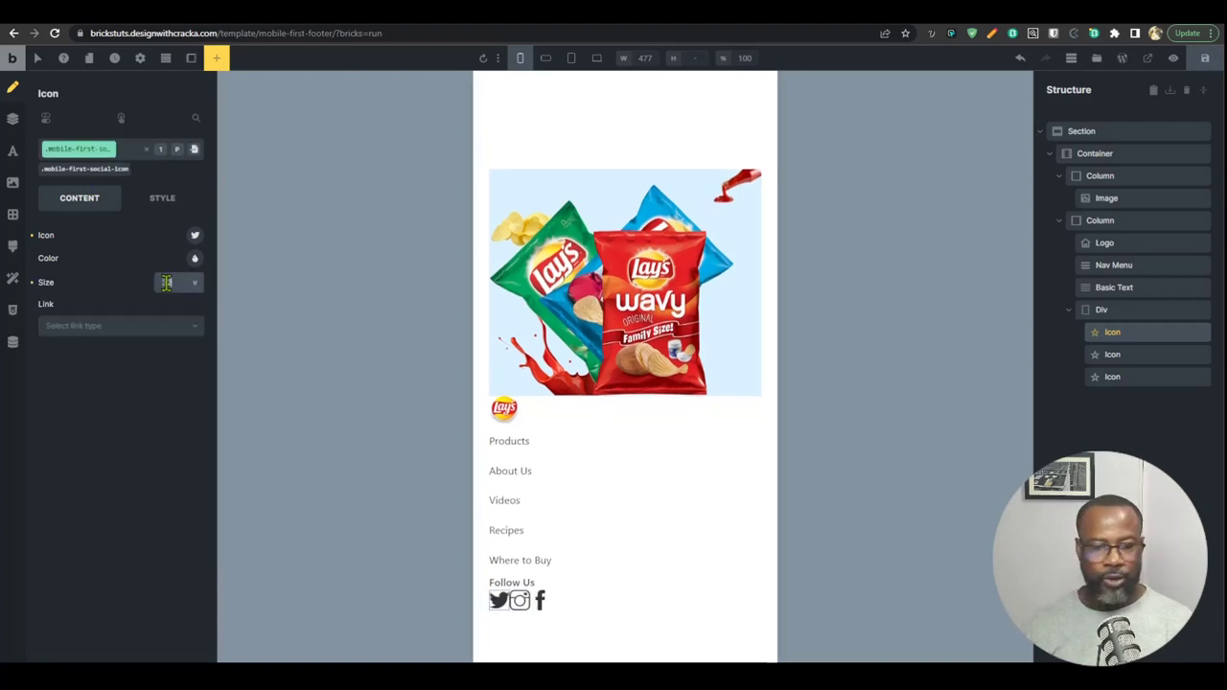
# Step: Move up the structure tree from the icon Div to the text column
pyautogui.click(1139, 312)
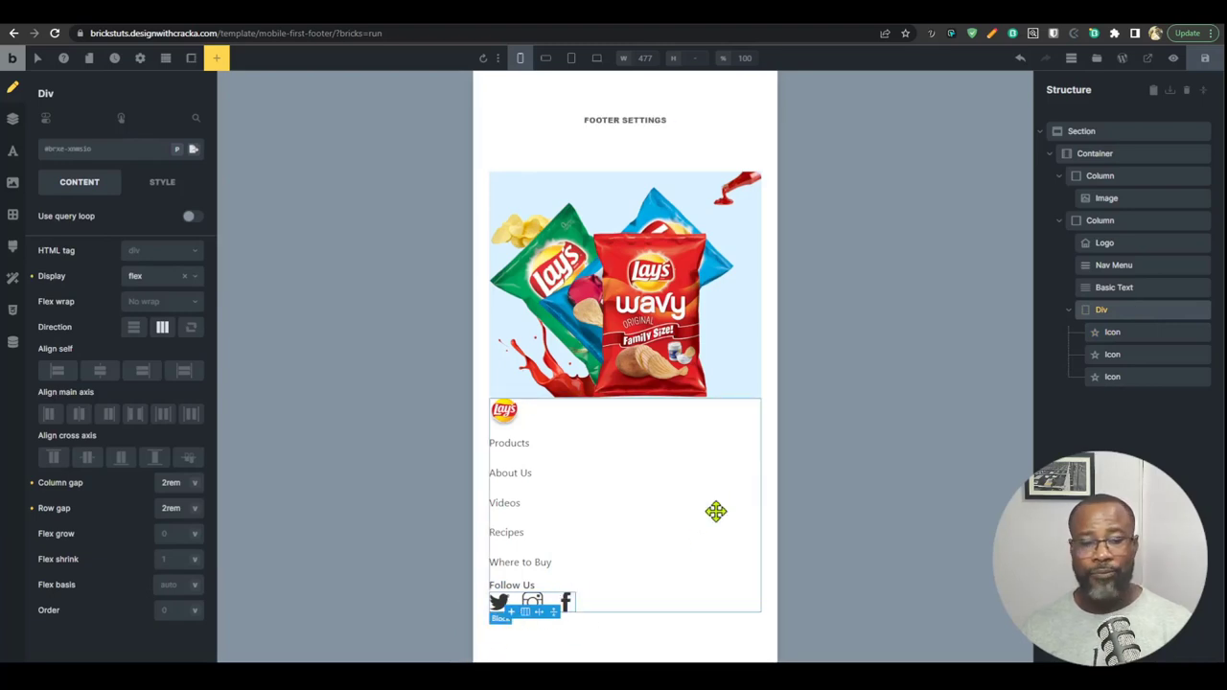
pyautogui.click(1069, 310)
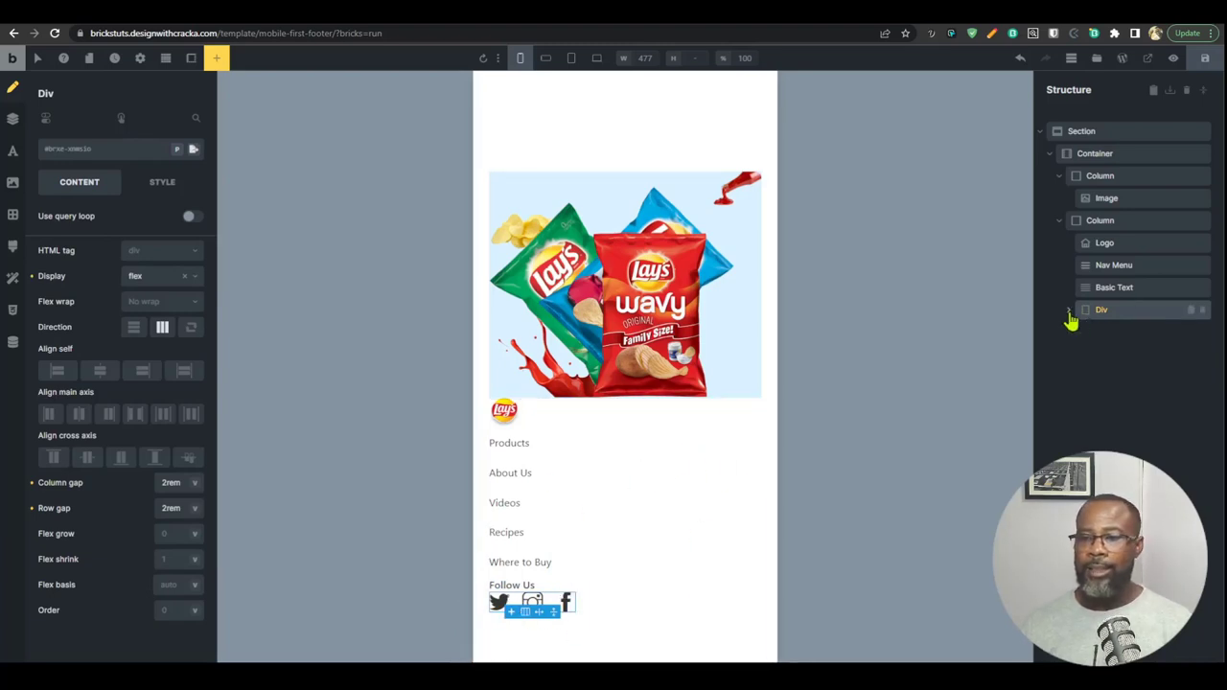
pyautogui.click(1111, 297)
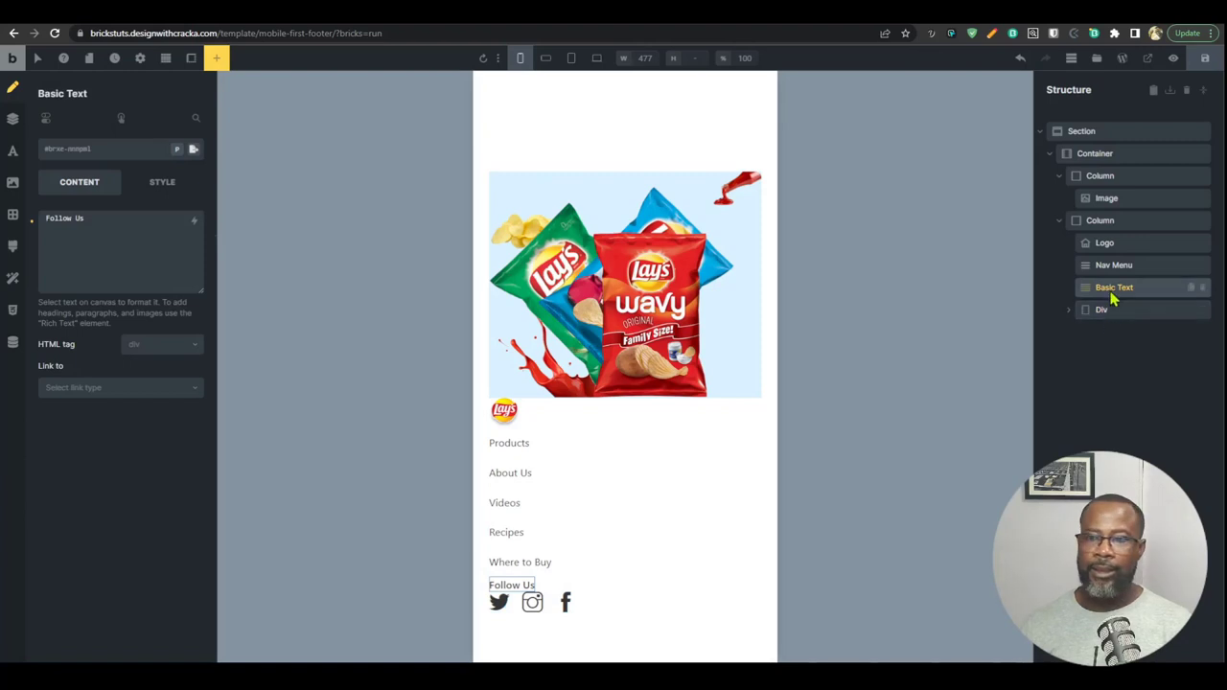
pyautogui.click(1112, 266)
pyautogui.click(1112, 250)
pyautogui.click(1103, 221)
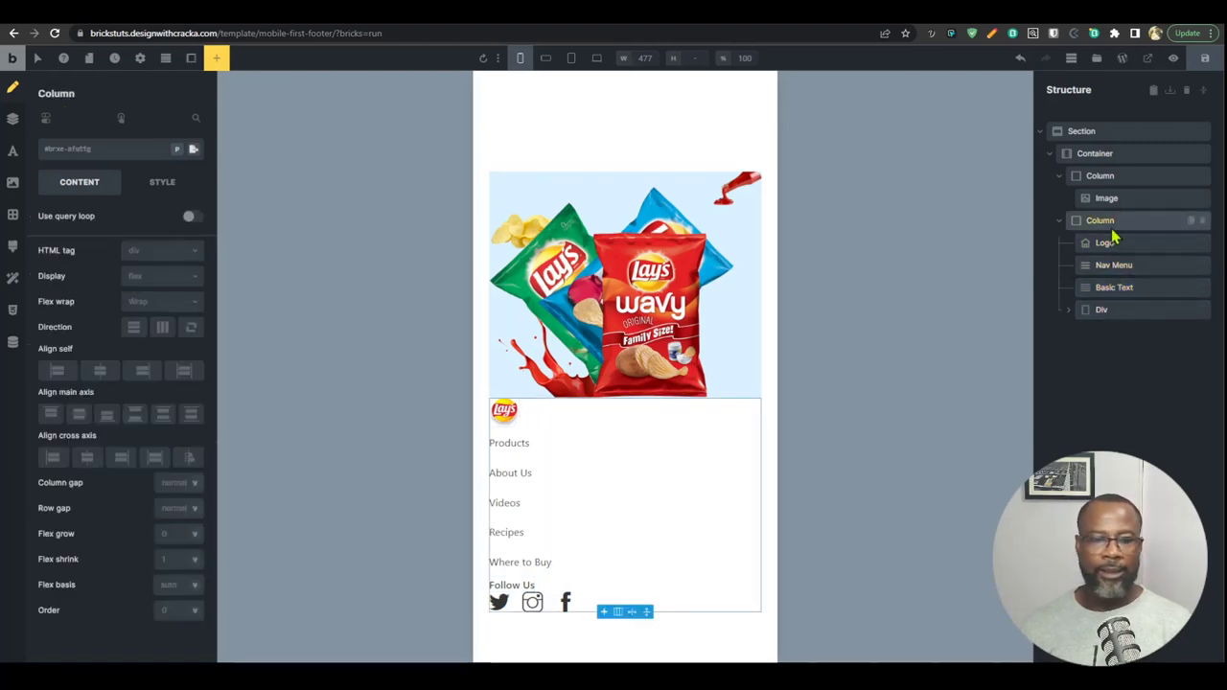
# Step: Set the text column's column gap and row gap to 2rem
pyautogui.click(188, 506)
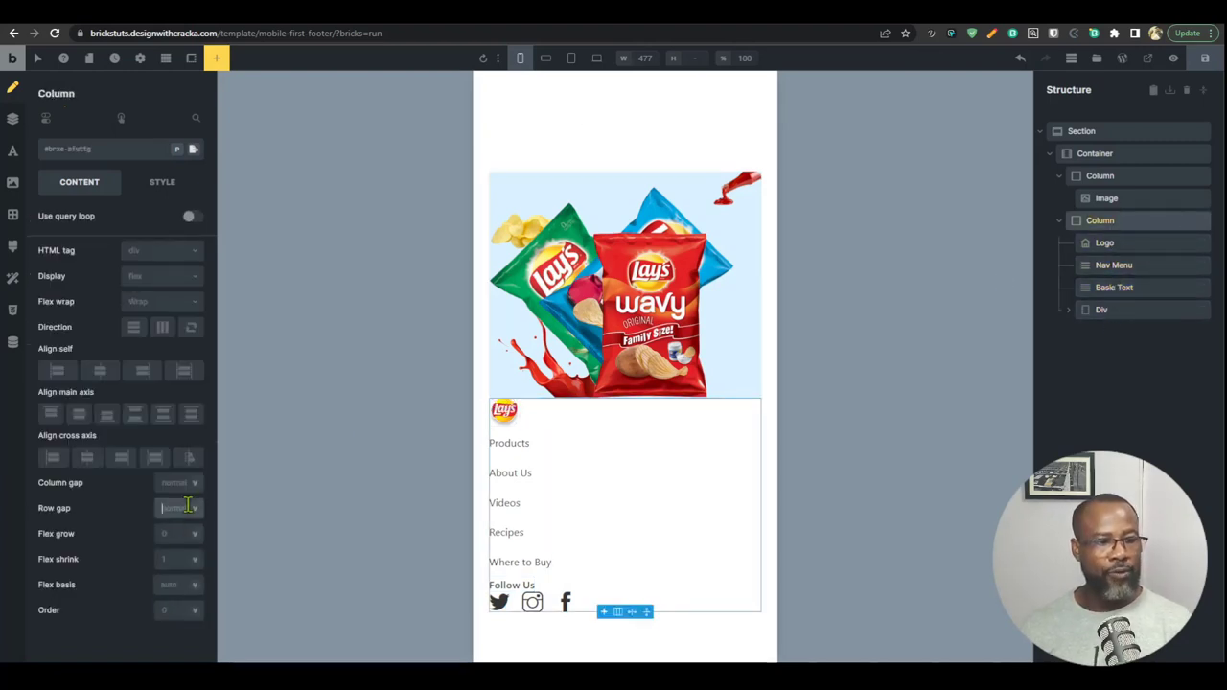
pyautogui.click(179, 482)
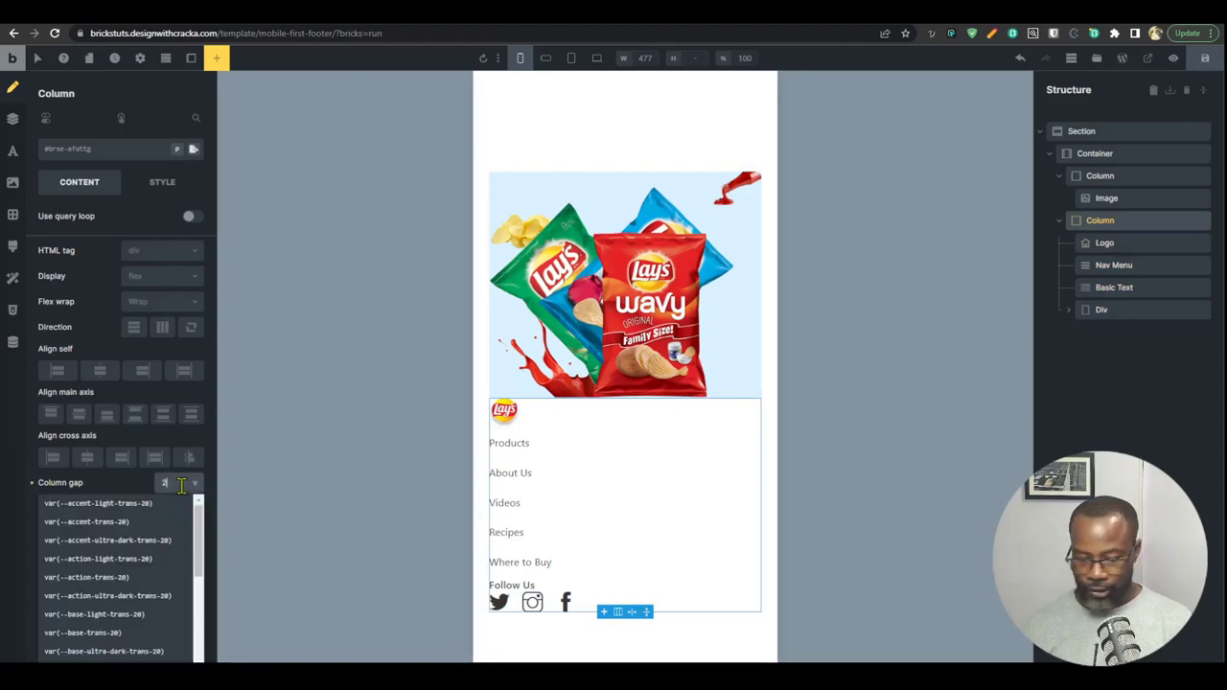
pyautogui.write('2re')
pyautogui.click(178, 508)
pyautogui.write('2rem')
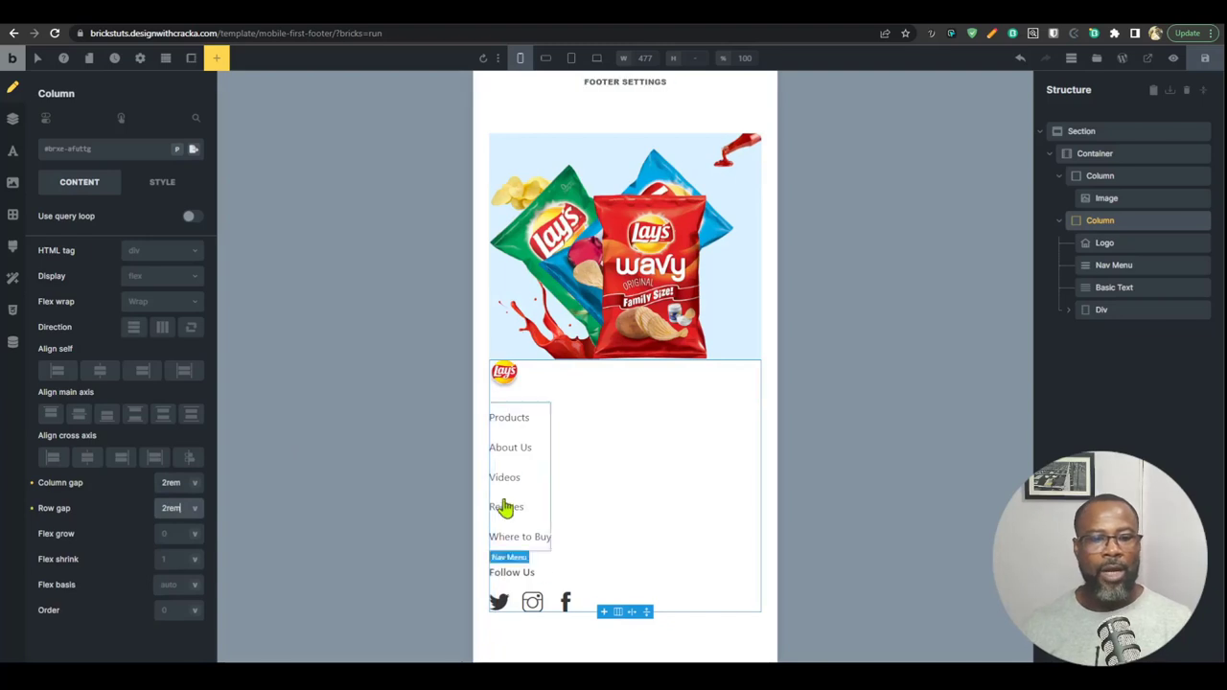
# Step: Move the logo to the top of the column and collapse both columns
pyautogui.moveTo(1117, 246); pyautogui.dragTo(573, 358)
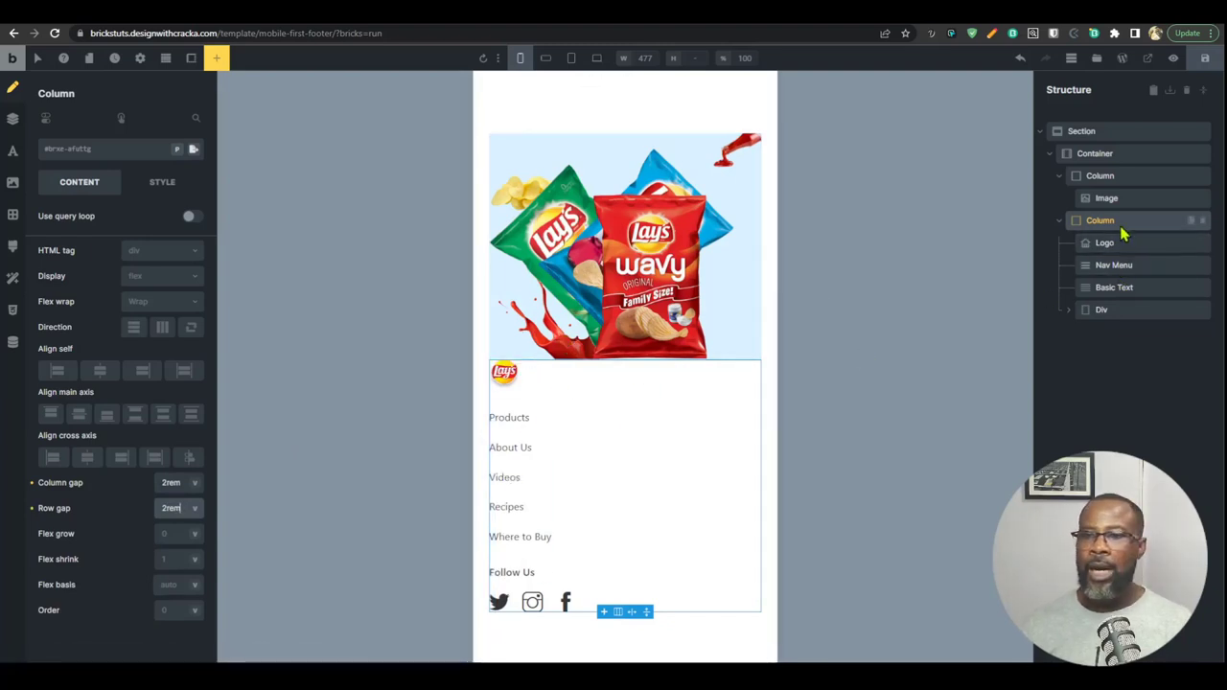
pyautogui.click(1059, 221)
pyautogui.click(1060, 176)
pyautogui.click(1093, 154)
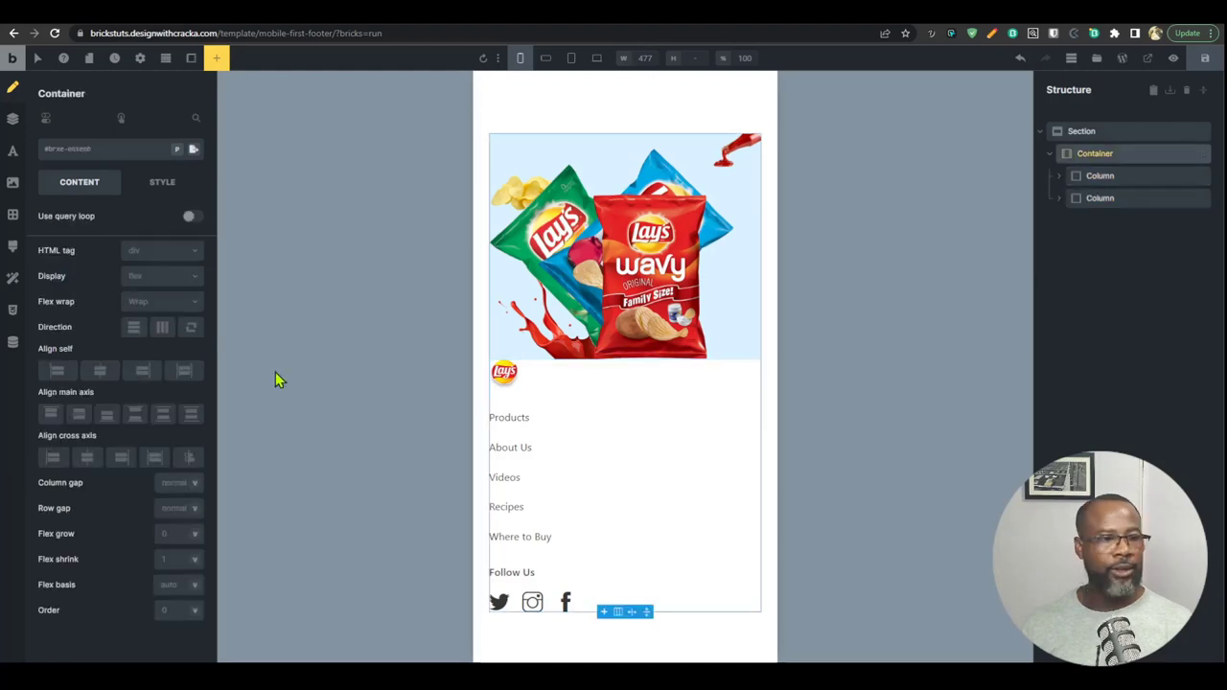
# Step: Set the Container's column and row gaps to var(--container-gap)
pyautogui.click(169, 483)
pyautogui.write('2')
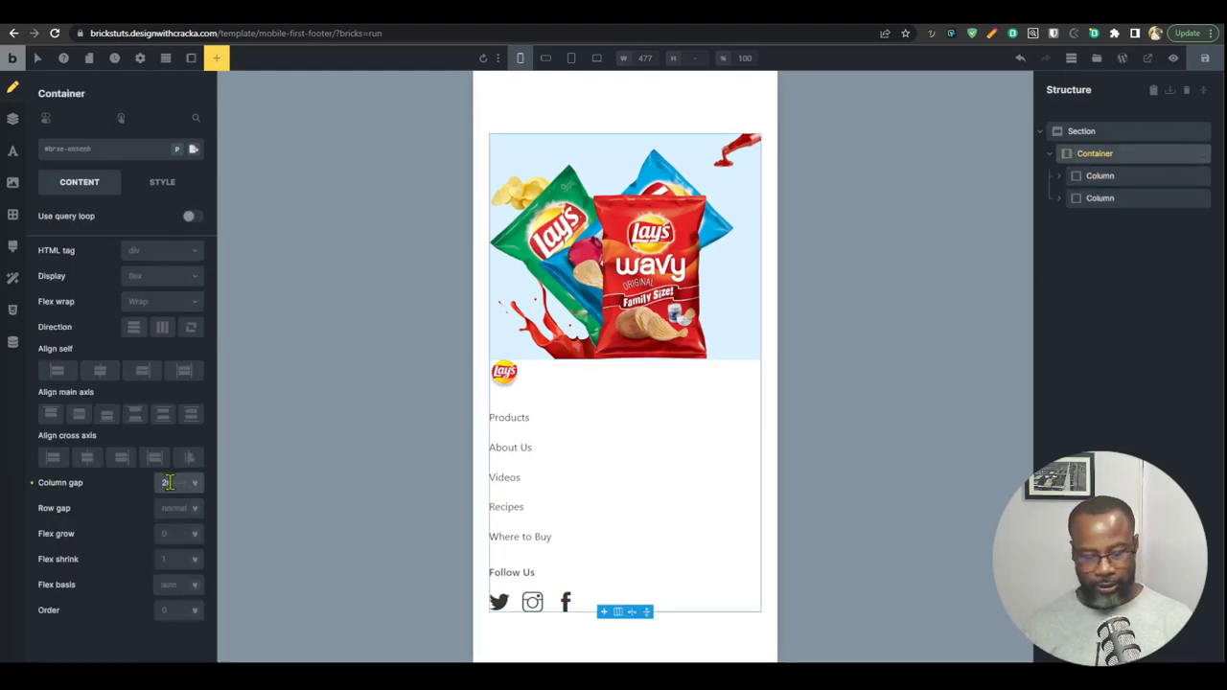
pyautogui.write('rem')
pyautogui.click(165, 508)
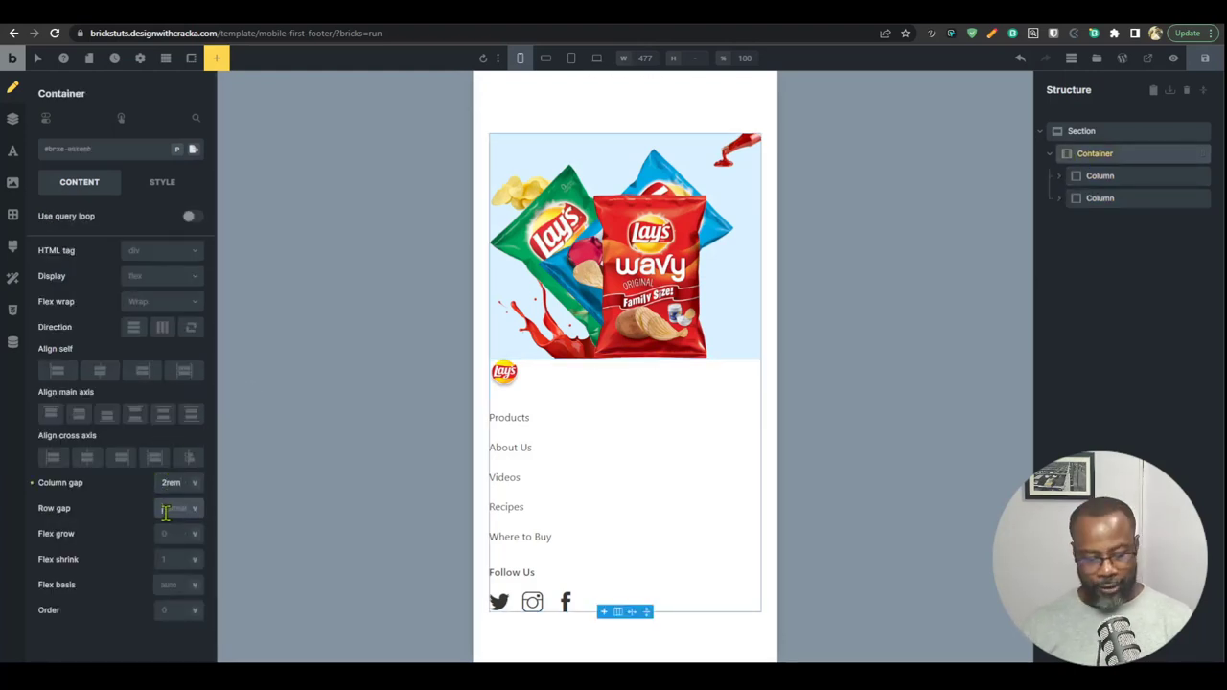
pyautogui.write('2rem')
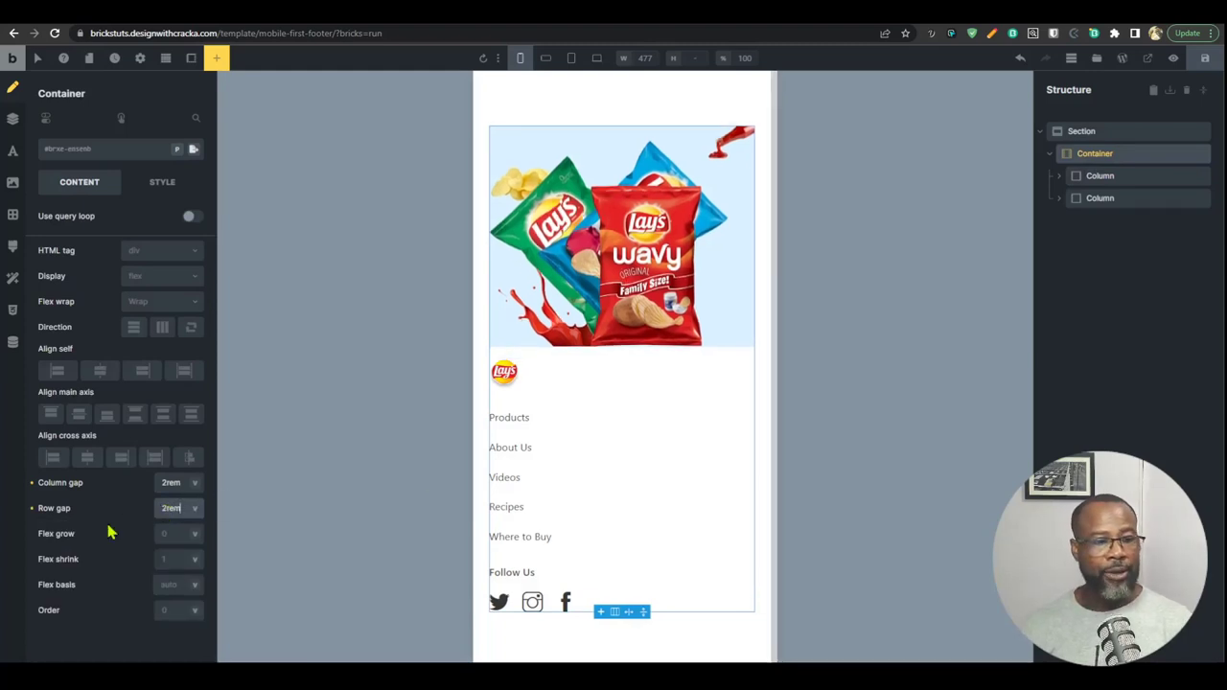
pyautogui.hotkey('ctrl', 'z')
pyautogui.hotkey('ctrl', 'z')
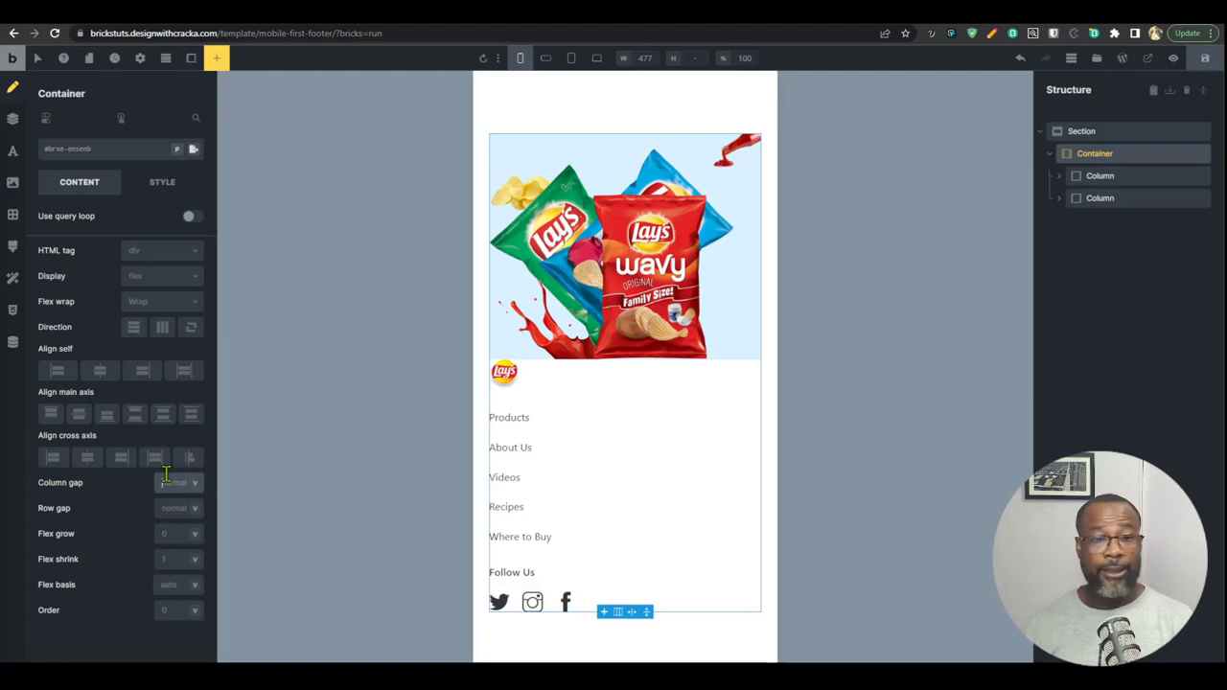
pyautogui.click(166, 480)
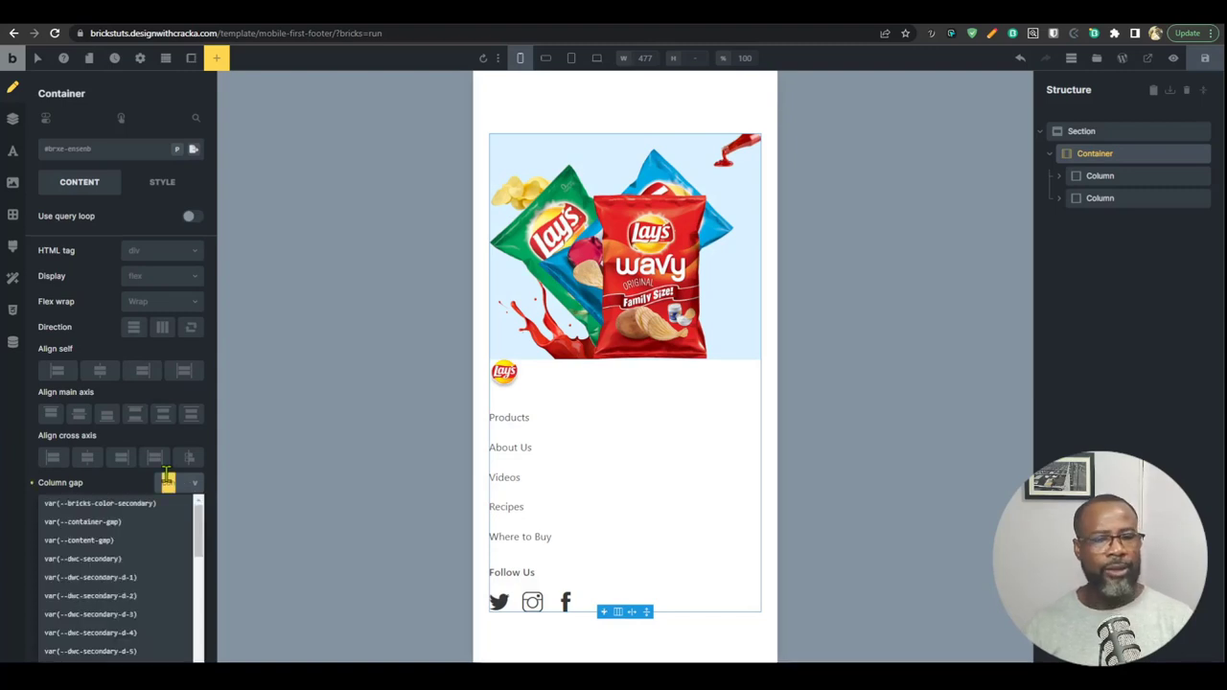
pyautogui.write('conta')
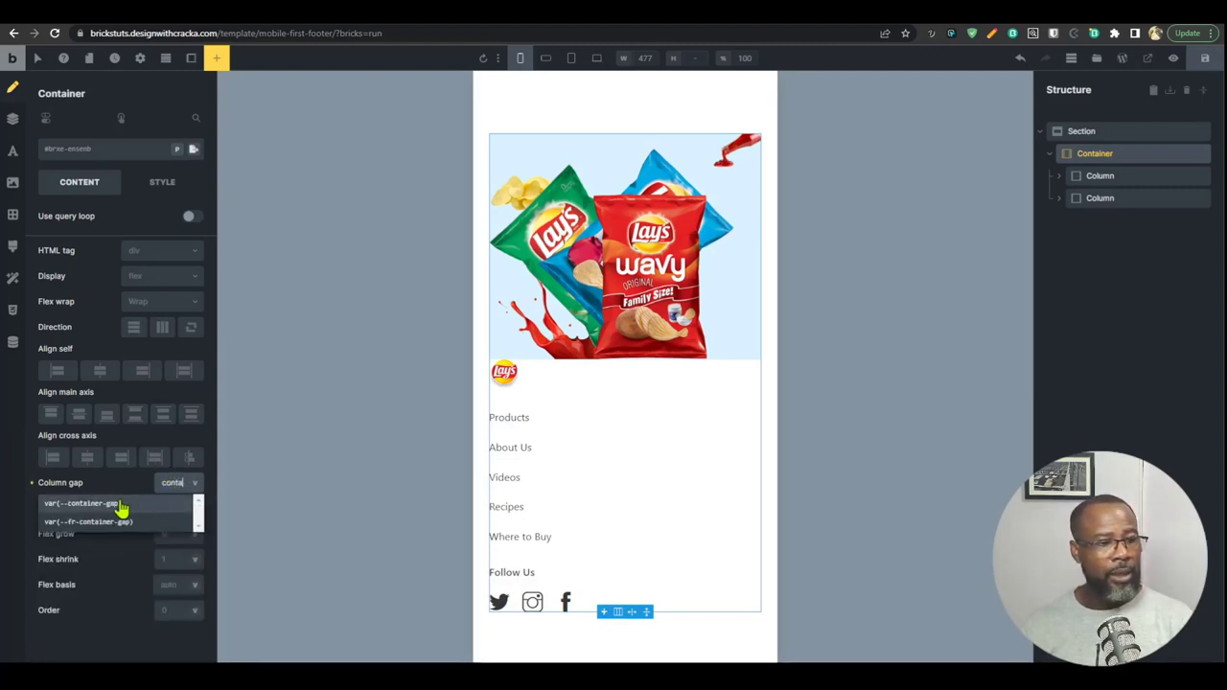
pyautogui.click(122, 508)
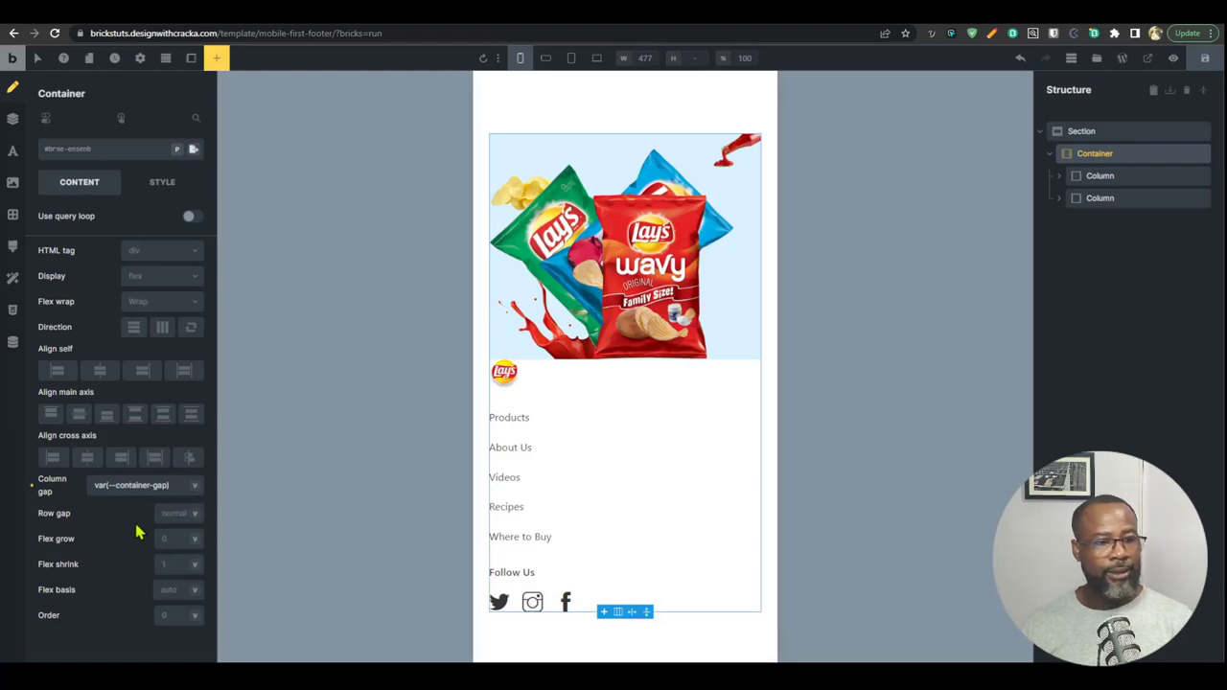
pyautogui.tripleClick(155, 486)
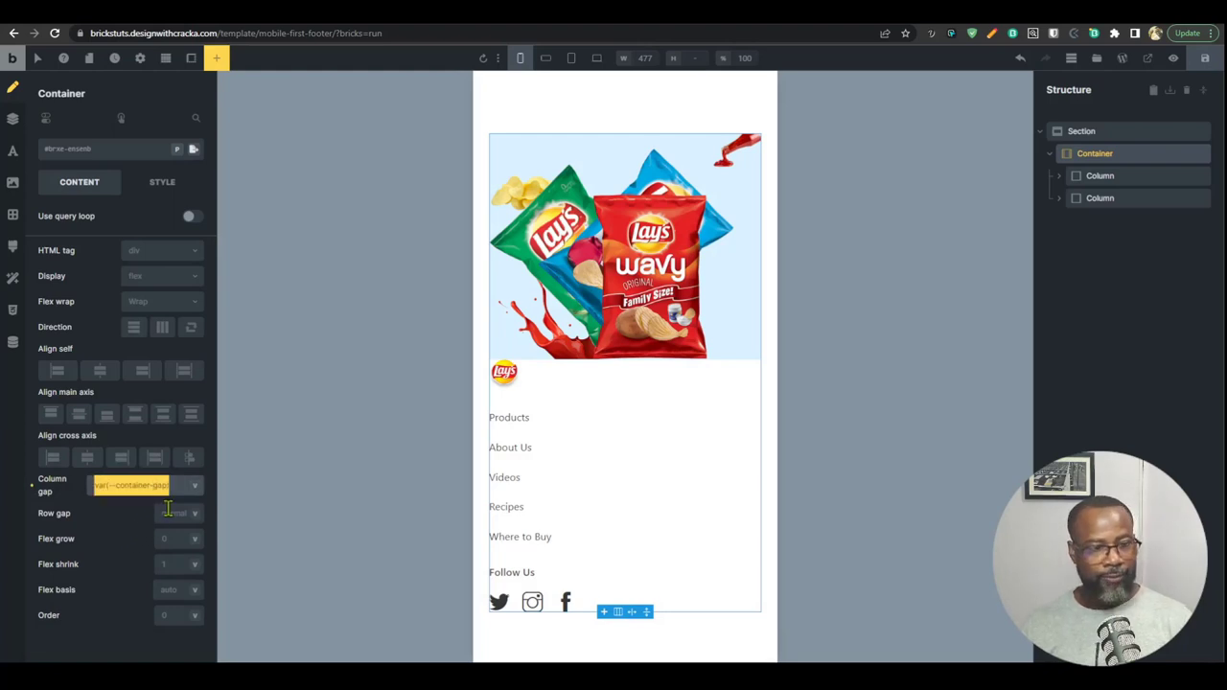
pyautogui.hotkey('ctrl', 'c')
pyautogui.click(167, 512)
pyautogui.hotkey('ctrl', 'v')
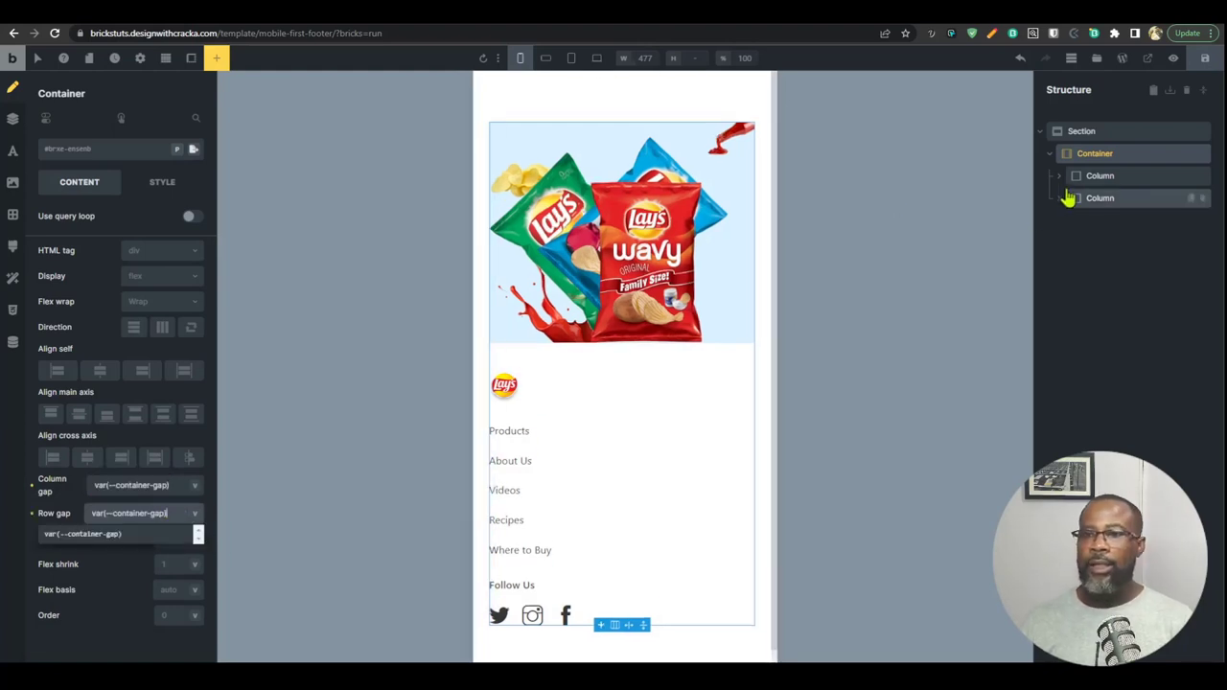
# Step: Save the template and compare it against the Figma footer design
pyautogui.click(1100, 177)
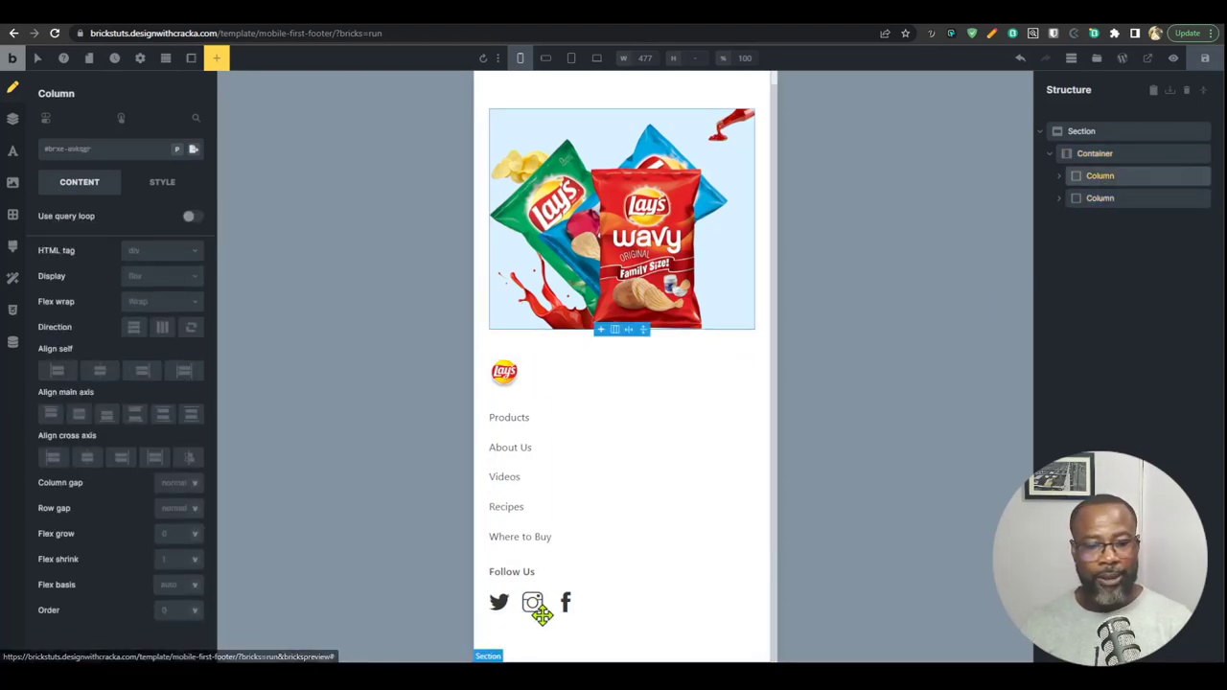
pyautogui.click(1205, 57)
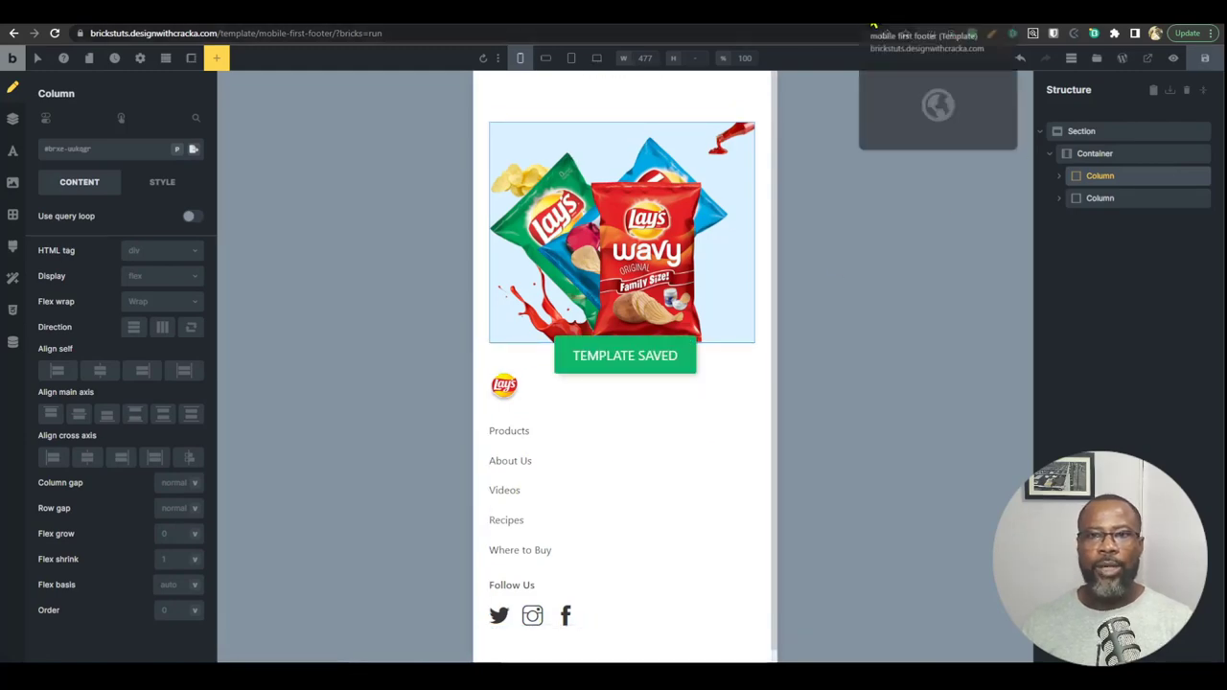
pyautogui.click(877, 17)
pyautogui.scroll(1, 844, 384)
pyautogui.scroll(-3, 767, 278)
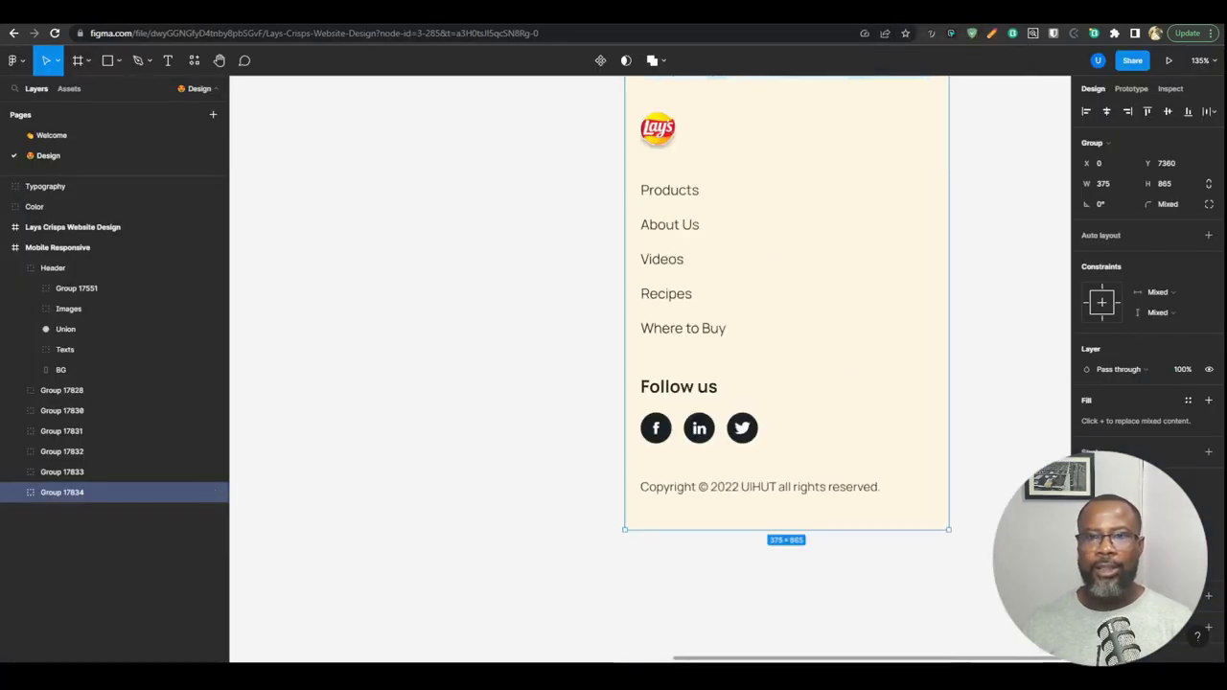
pyautogui.hotkey('ctrl', 'shift', 'Tab')
pyautogui.hotkey('ctrl', 'shift', 'Tab')
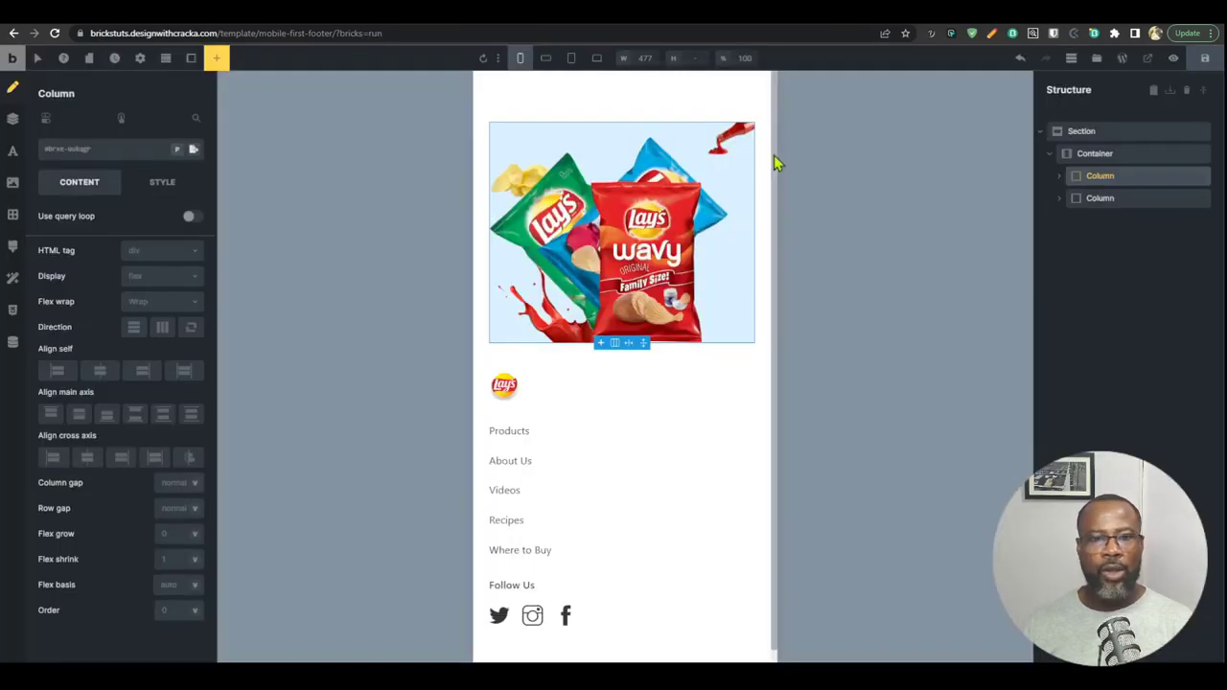
pyautogui.click(1082, 129)
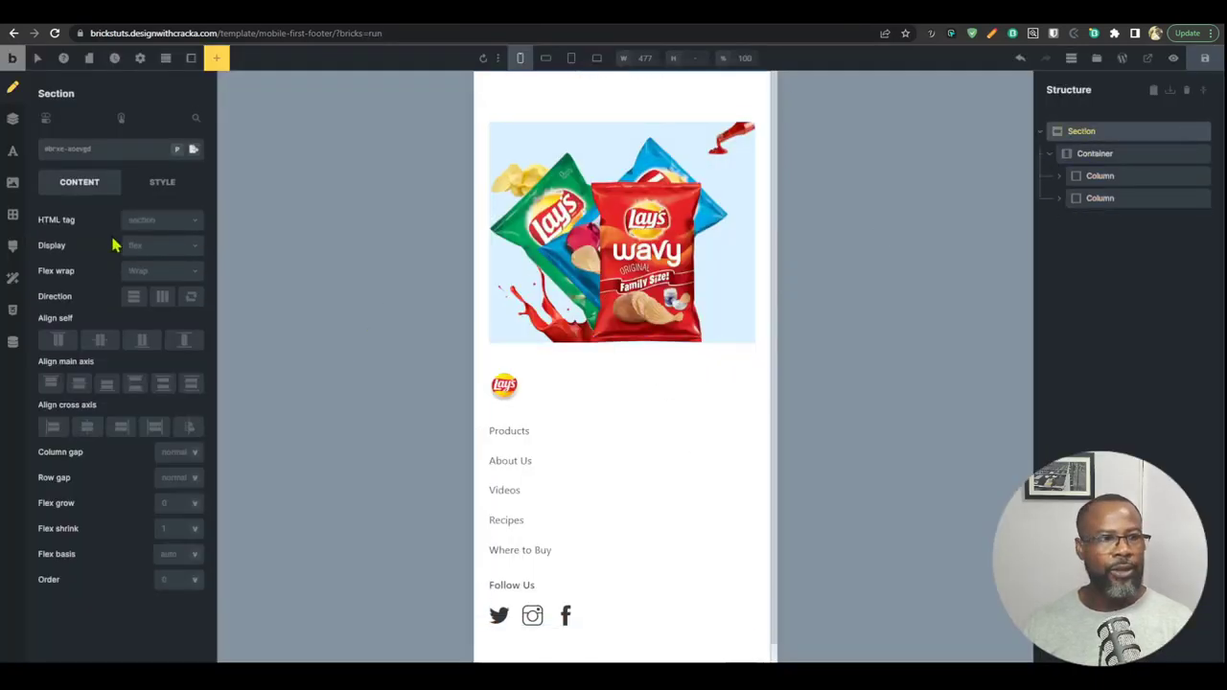
# Step: Give the footer section a pale cream #fff9db background and save
pyautogui.click(12, 185)
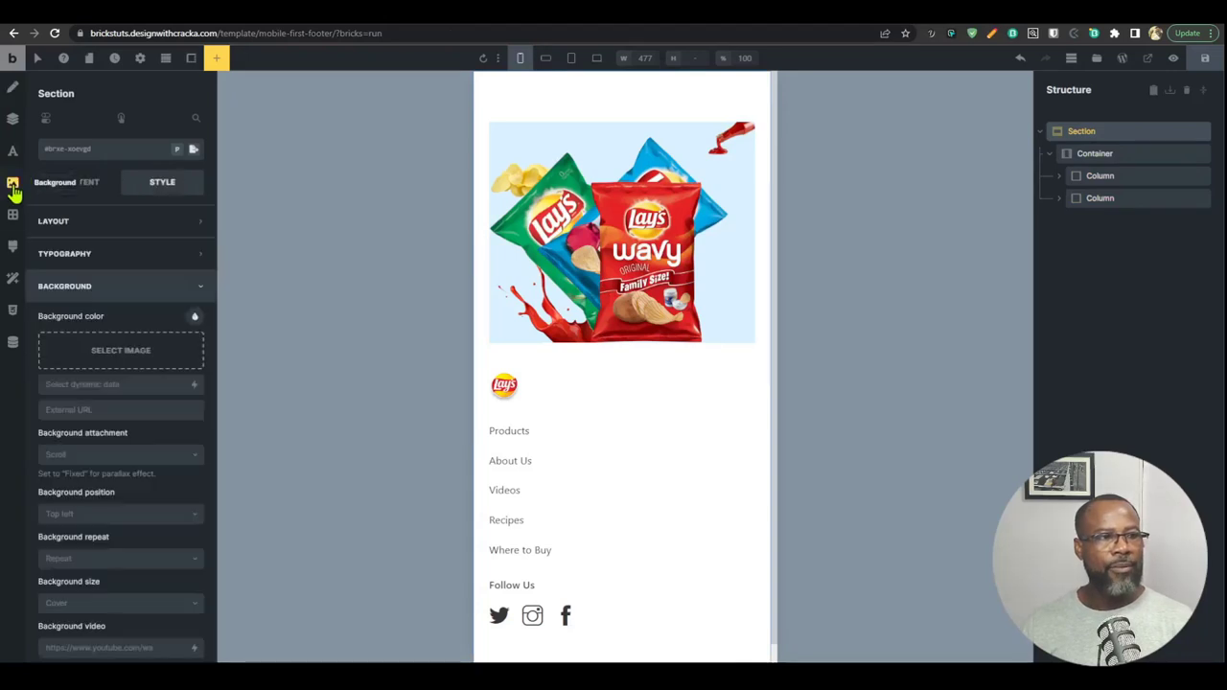
pyautogui.click(195, 318)
pyautogui.click(73, 472)
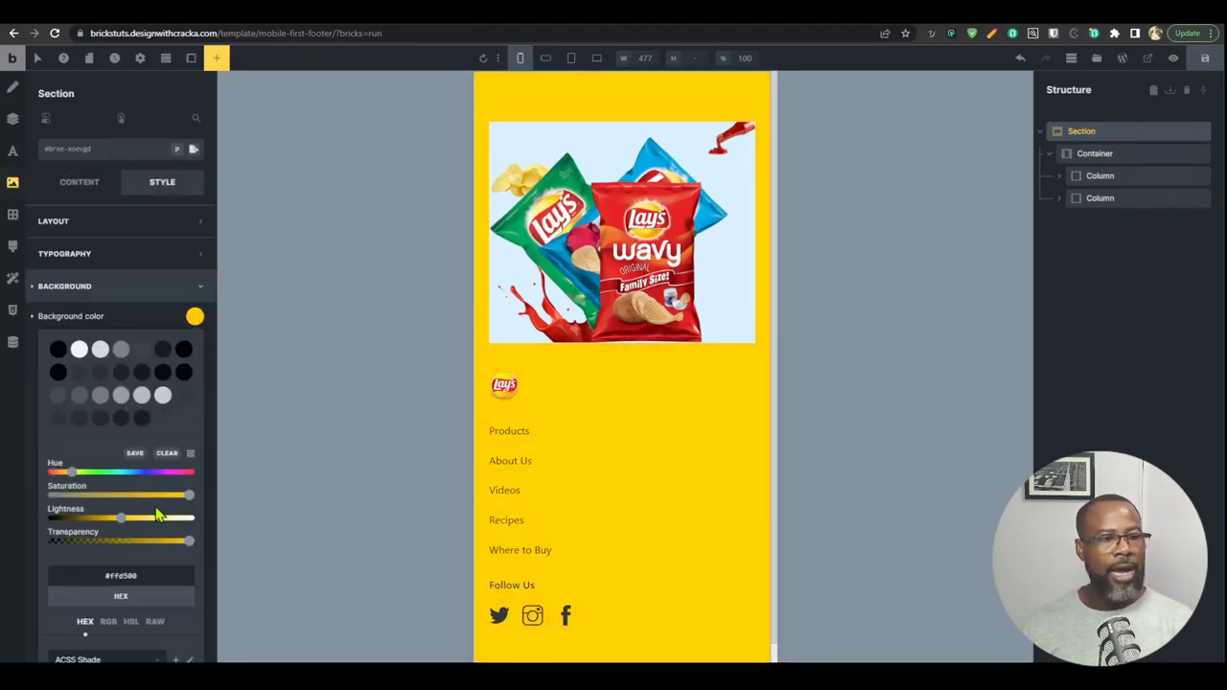
pyautogui.moveTo(158, 514); pyautogui.dragTo(167, 526)
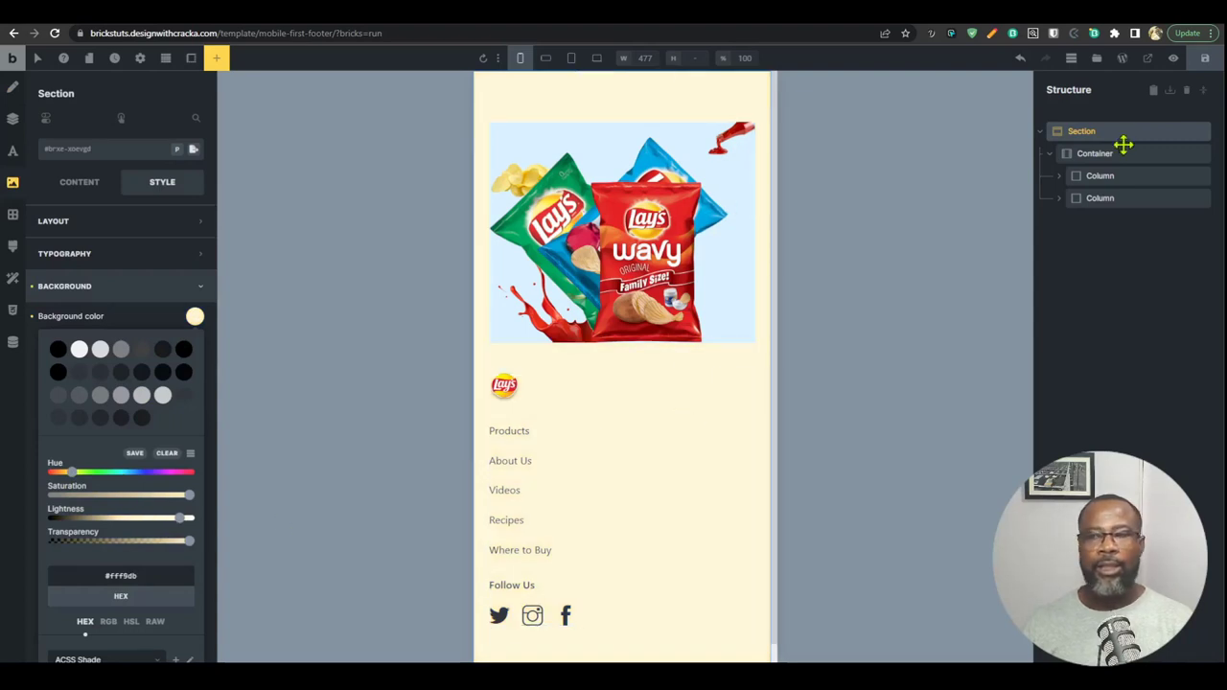
pyautogui.click(1205, 57)
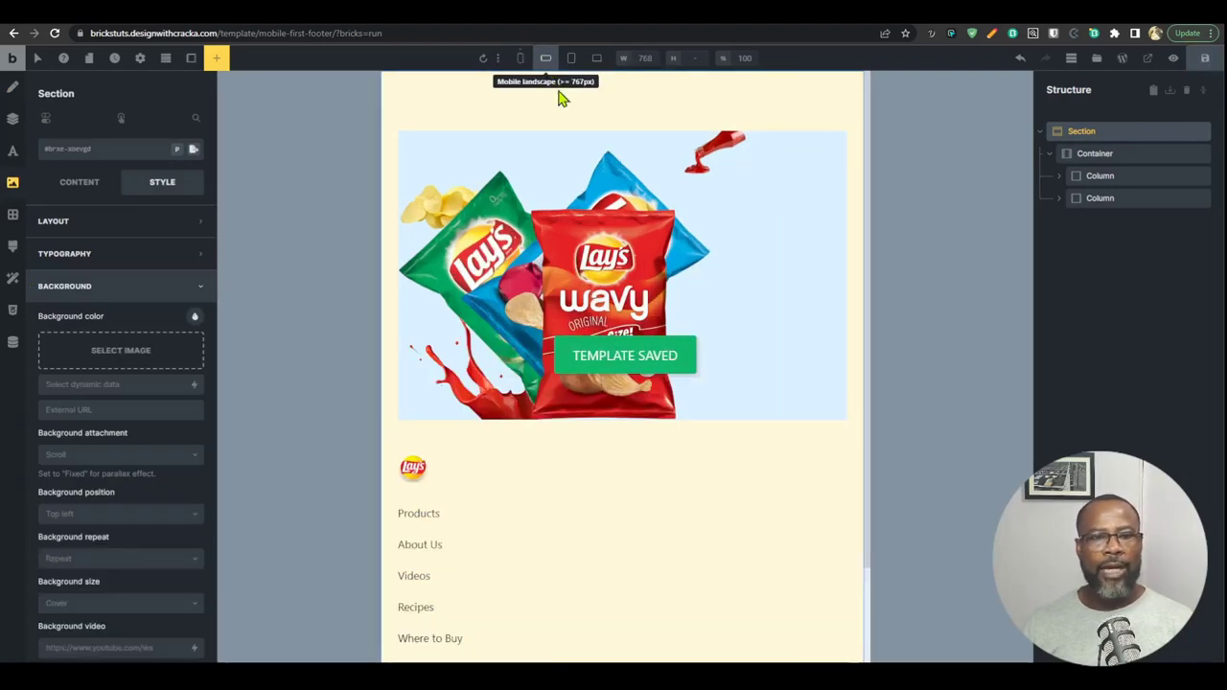
# Step: Preview the footer at mobile landscape and tablet landscape widths
pyautogui.click(571, 59)
pyautogui.scroll(-1, 573, 484)
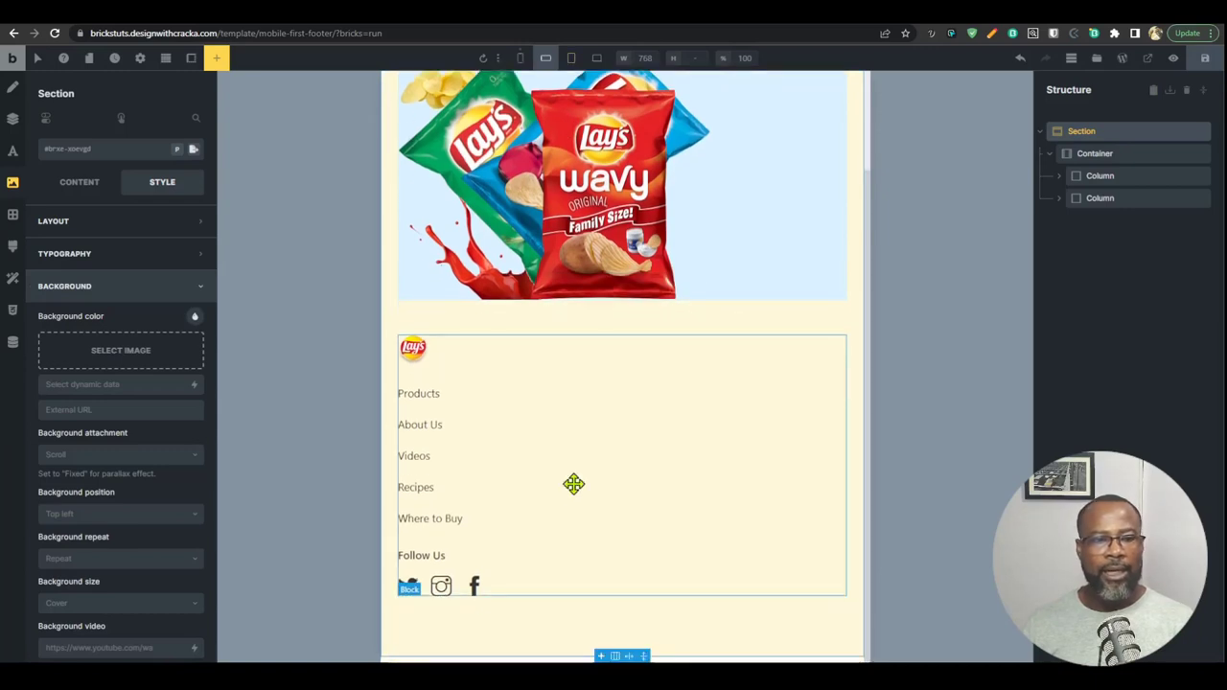
pyautogui.scroll(2, 556, 524)
pyautogui.click(570, 57)
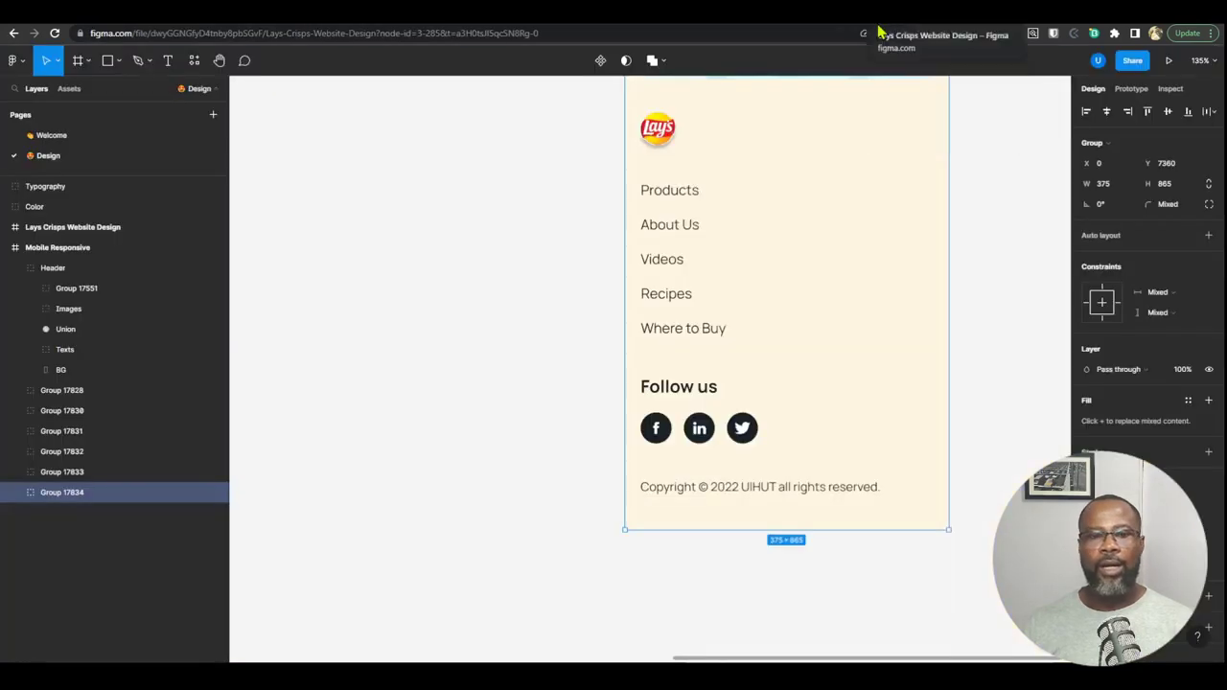
pyautogui.scroll(5, 838, 332)
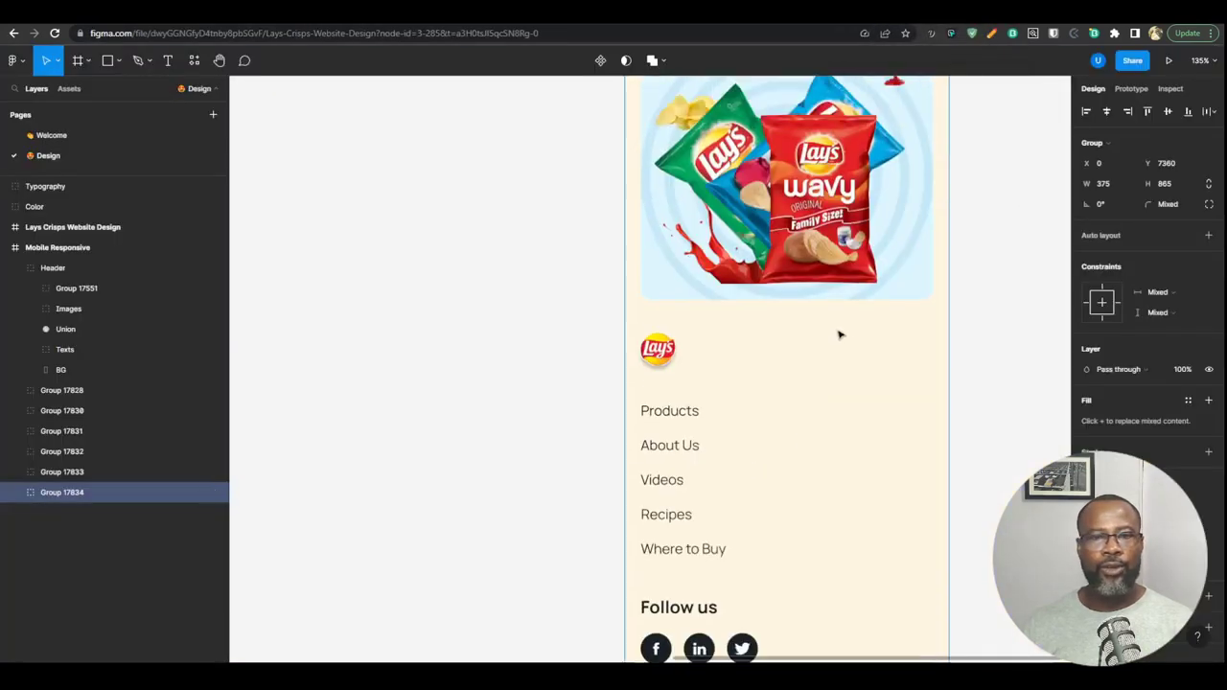
# Step: Scroll through the Figma footer mockup to compare it with the builder
pyautogui.scroll(-3, 840, 340)
pyautogui.scroll(5, 761, 387)
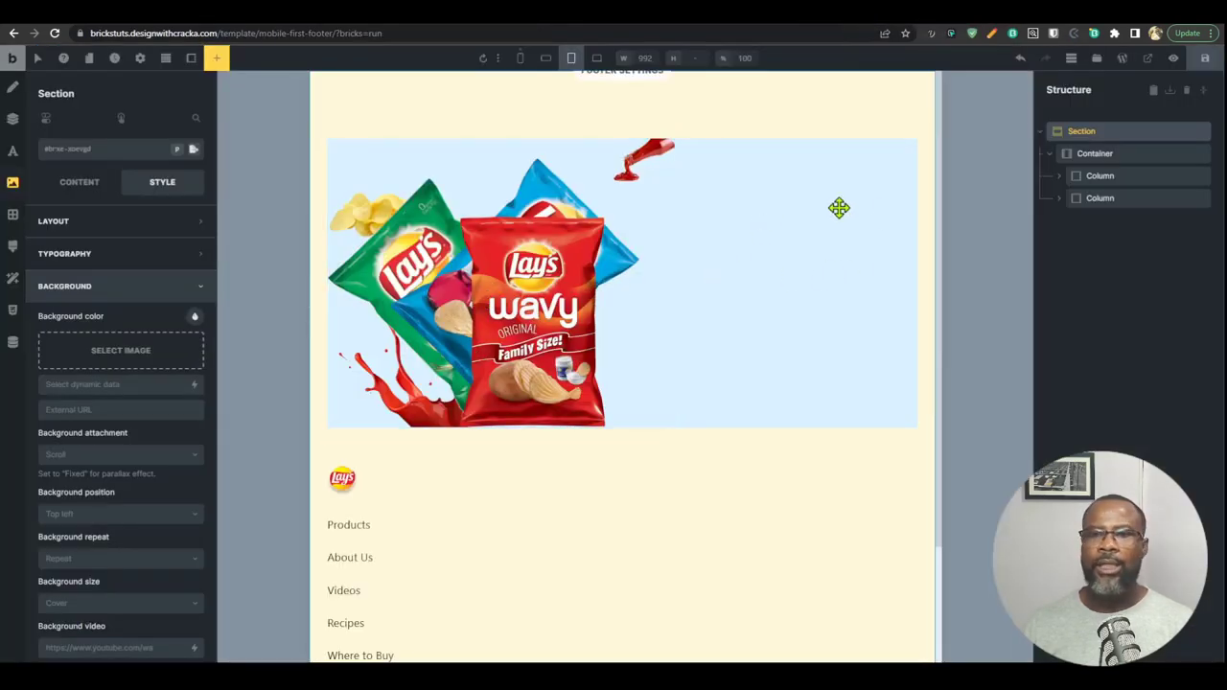
# Step: Make the footer container a reversed horizontal row with its cross axis centred
pyautogui.click(1094, 154)
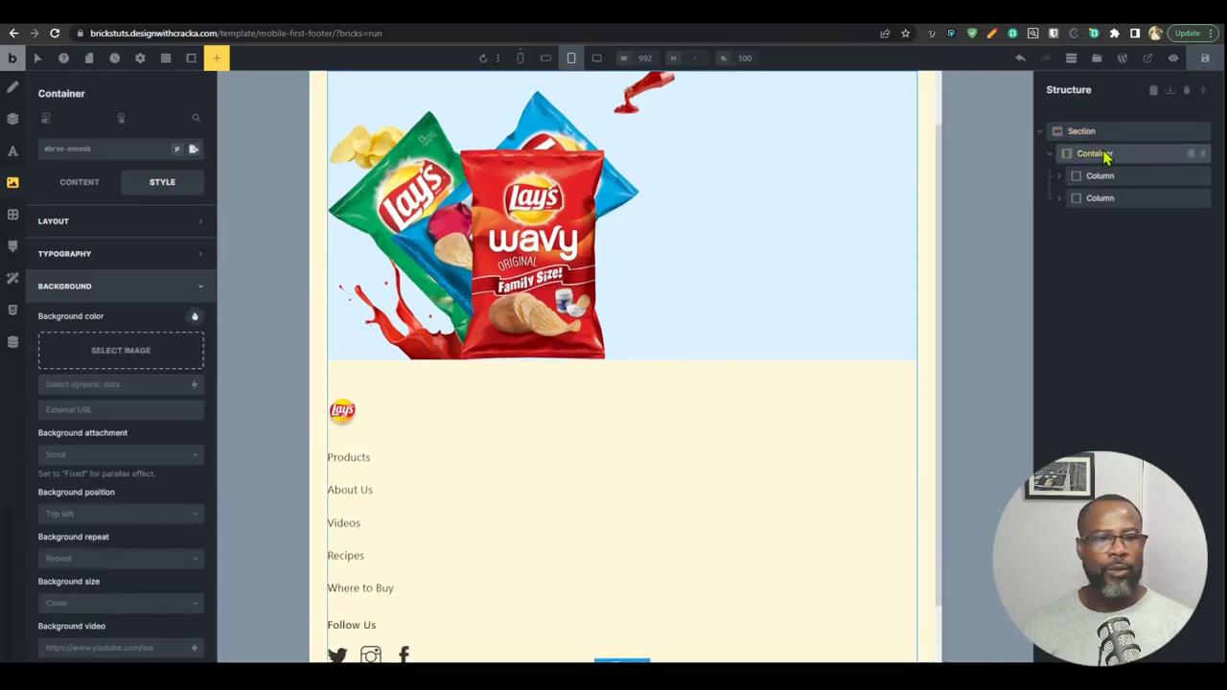
pyautogui.click(81, 186)
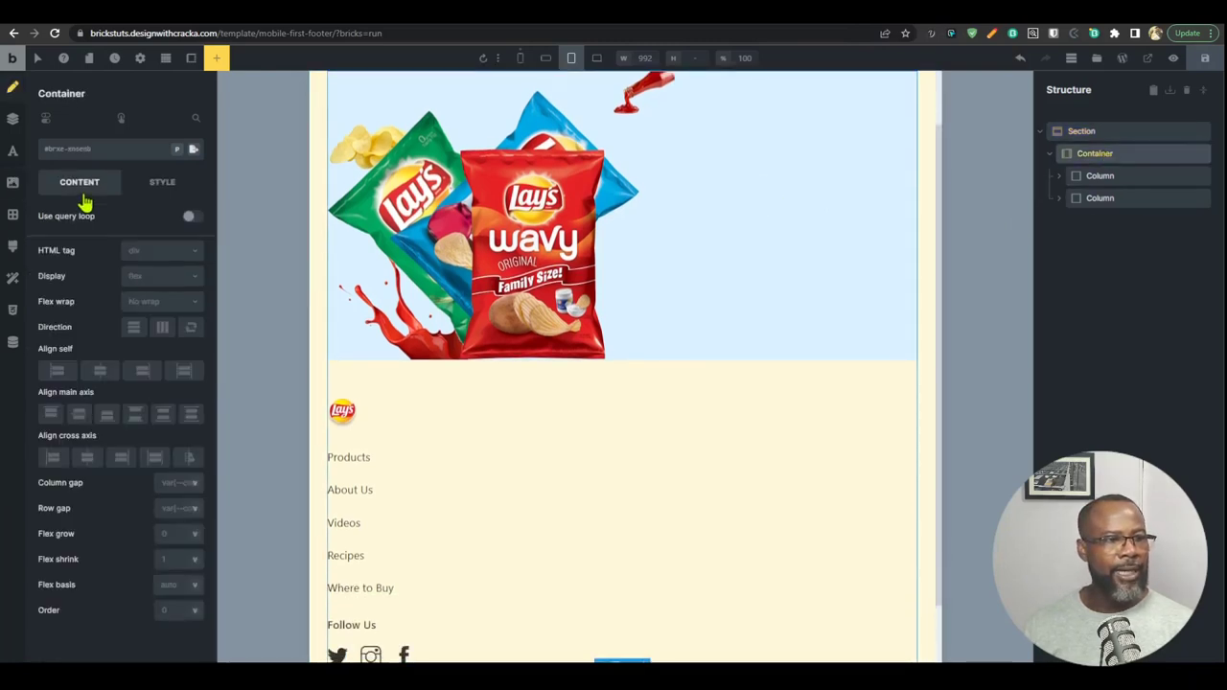
pyautogui.click(163, 328)
pyautogui.click(191, 329)
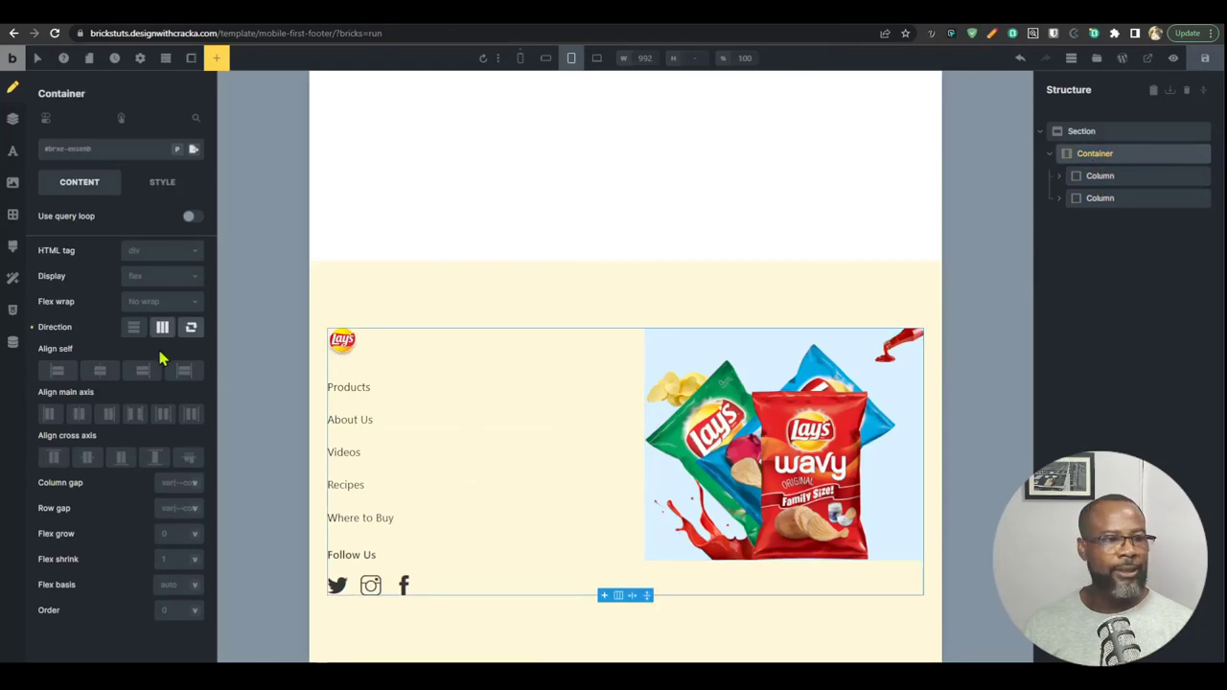
pyautogui.click(87, 457)
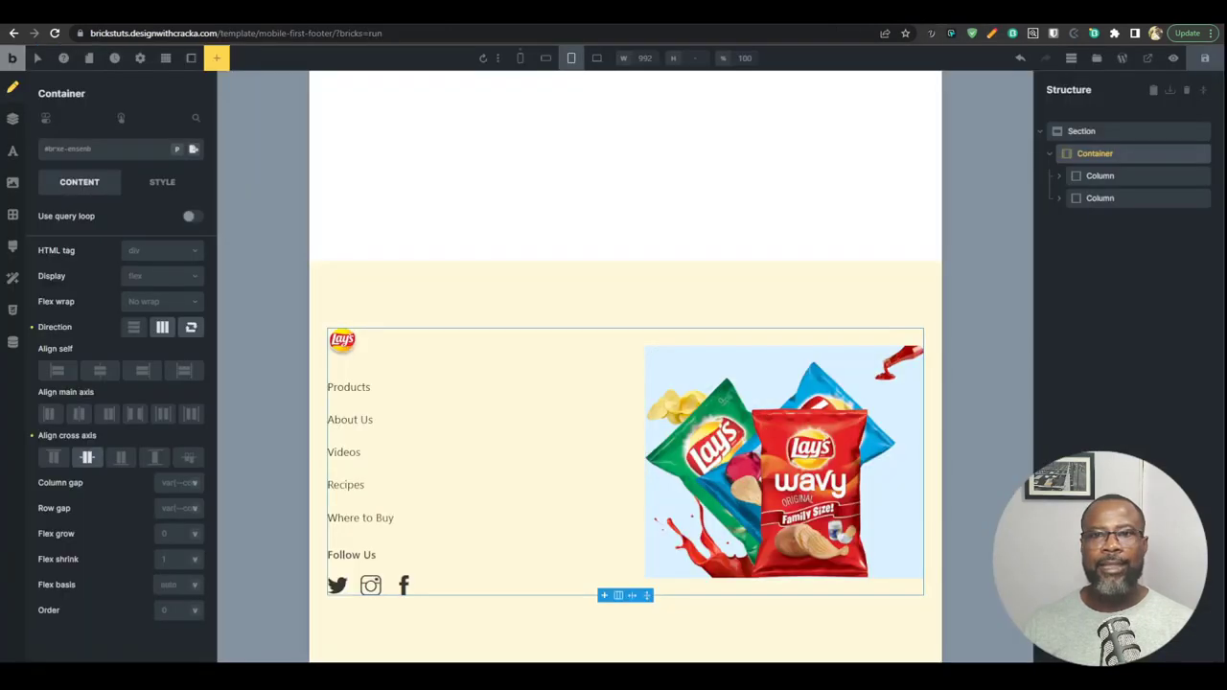
# Step: Lay the footer nav menu's links out in one horizontal row
pyautogui.click(352, 478)
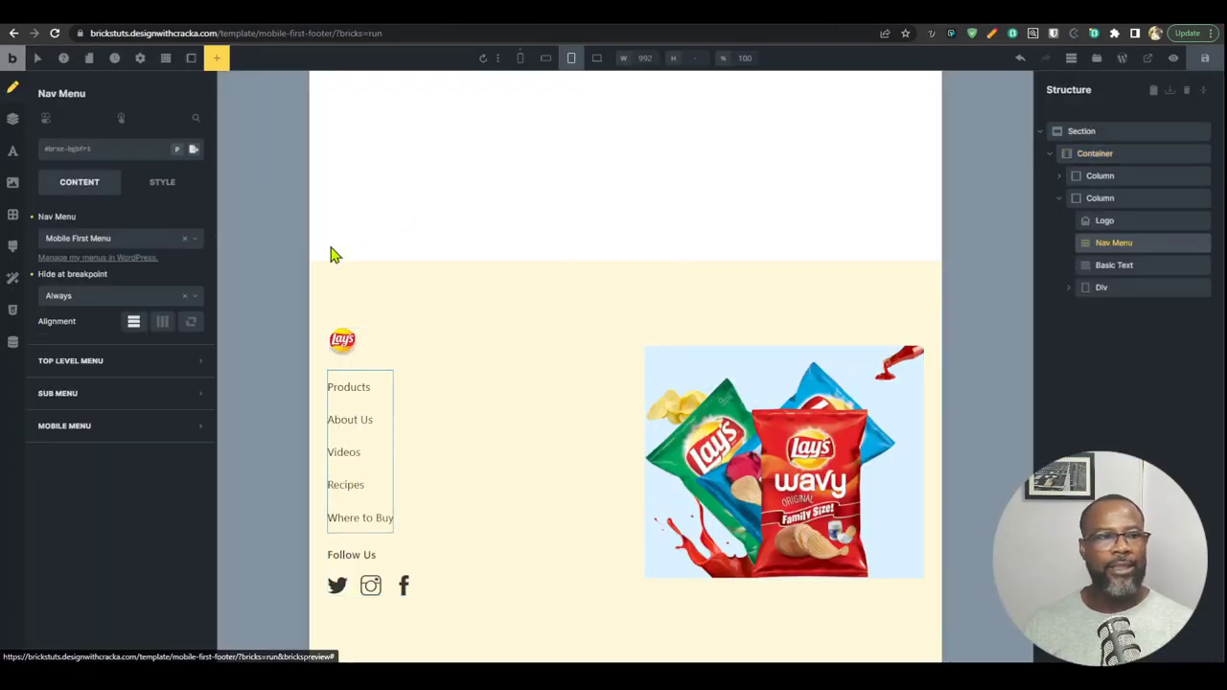
pyautogui.click(163, 322)
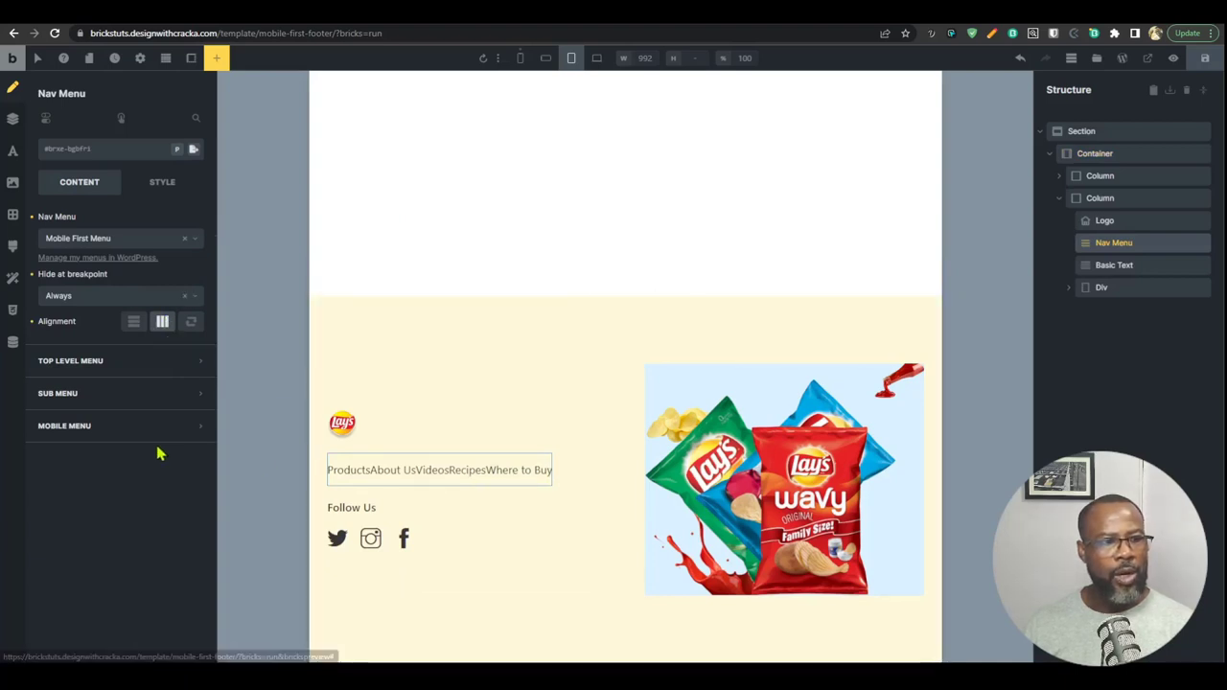
pyautogui.click(158, 361)
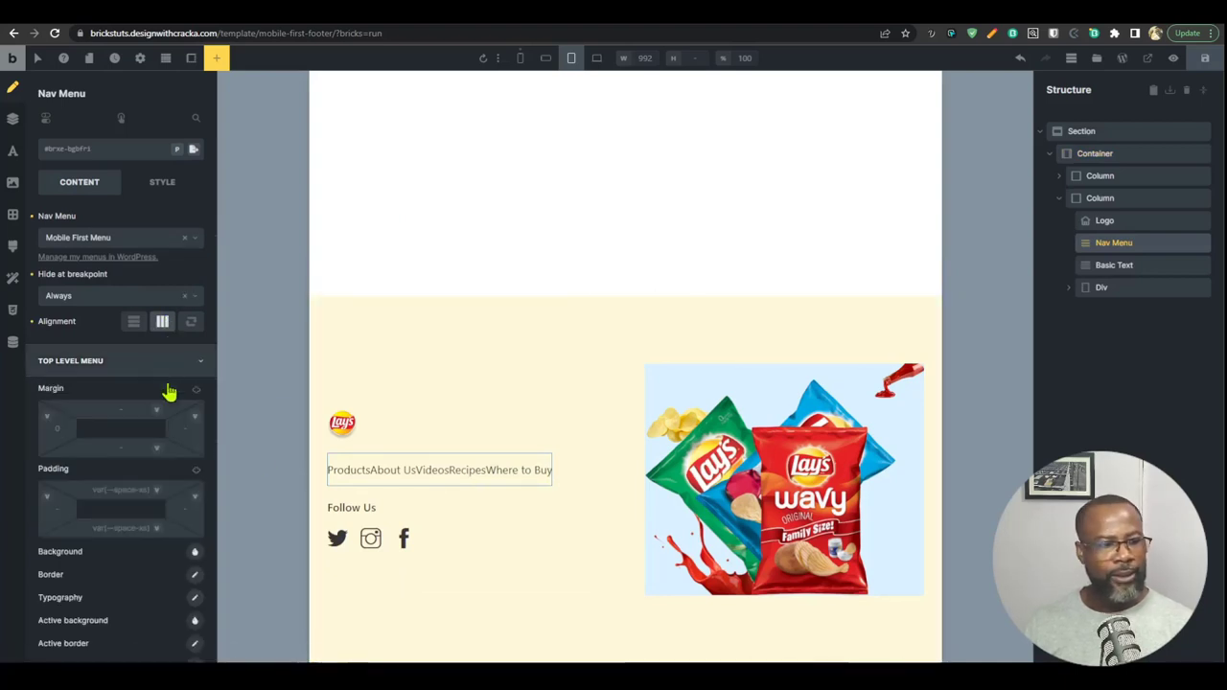
# Step: Give the top-level menu items var(--space-xs) left and right padding
pyautogui.click(55, 508)
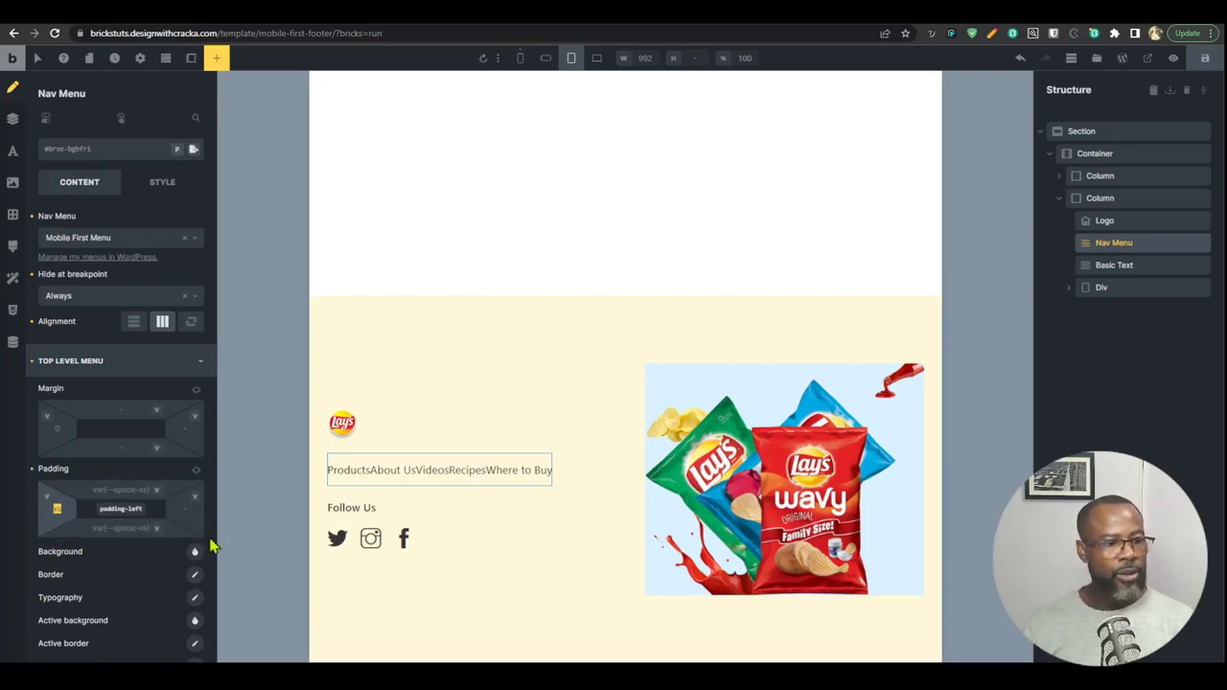
pyautogui.hotkey('ctrl', 'a')
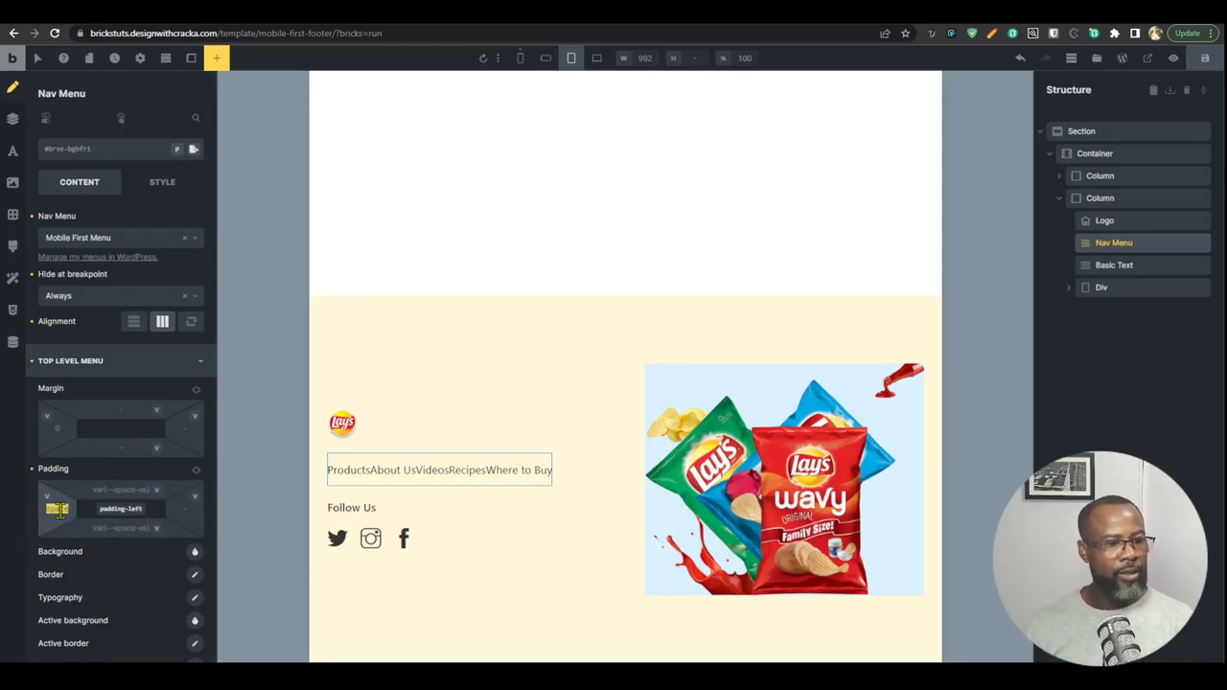
pyautogui.write('var')
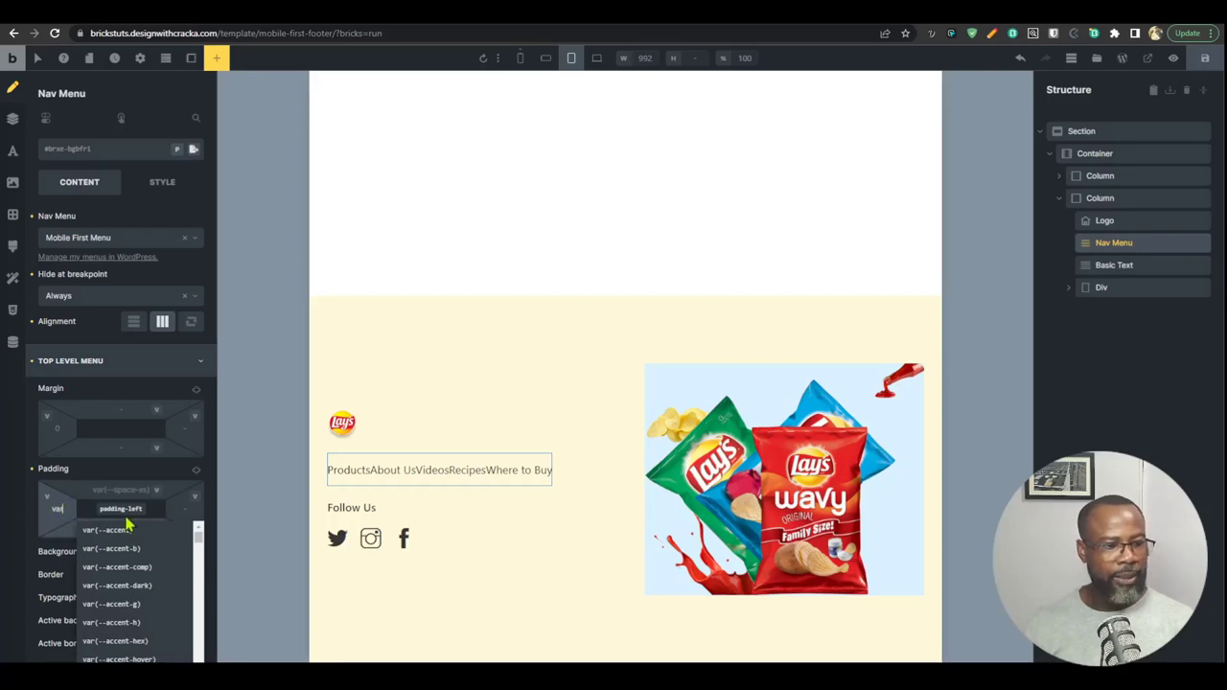
pyautogui.write('(--spac')
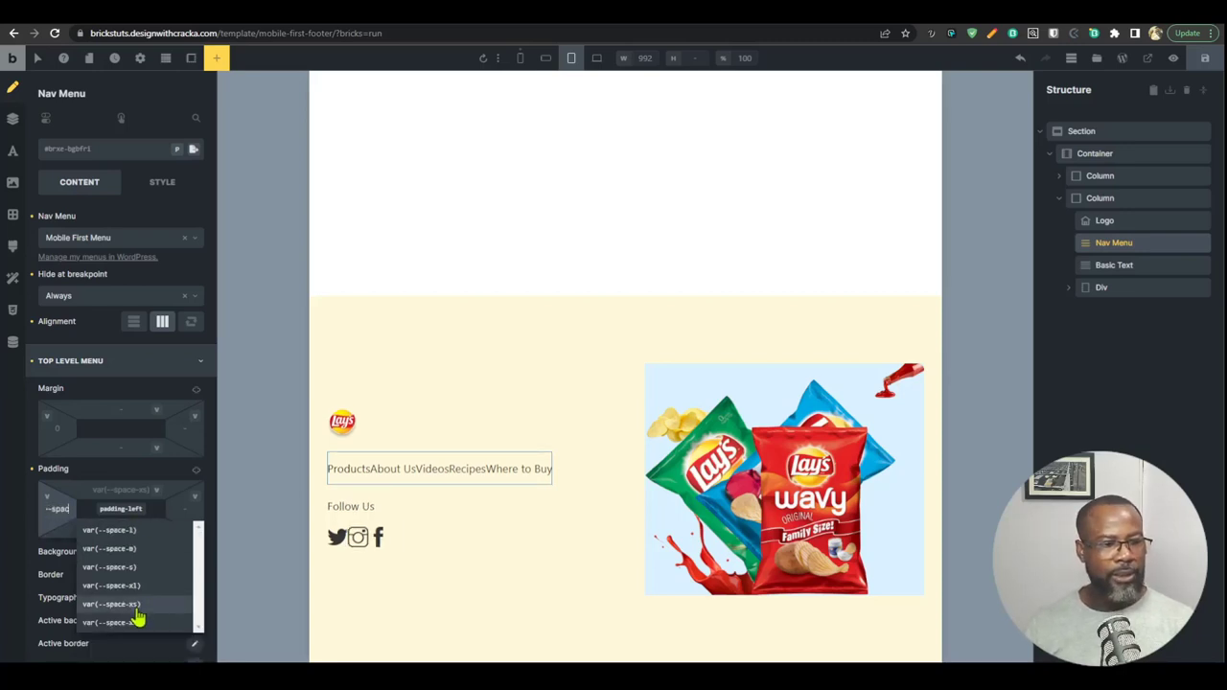
pyautogui.click(137, 610)
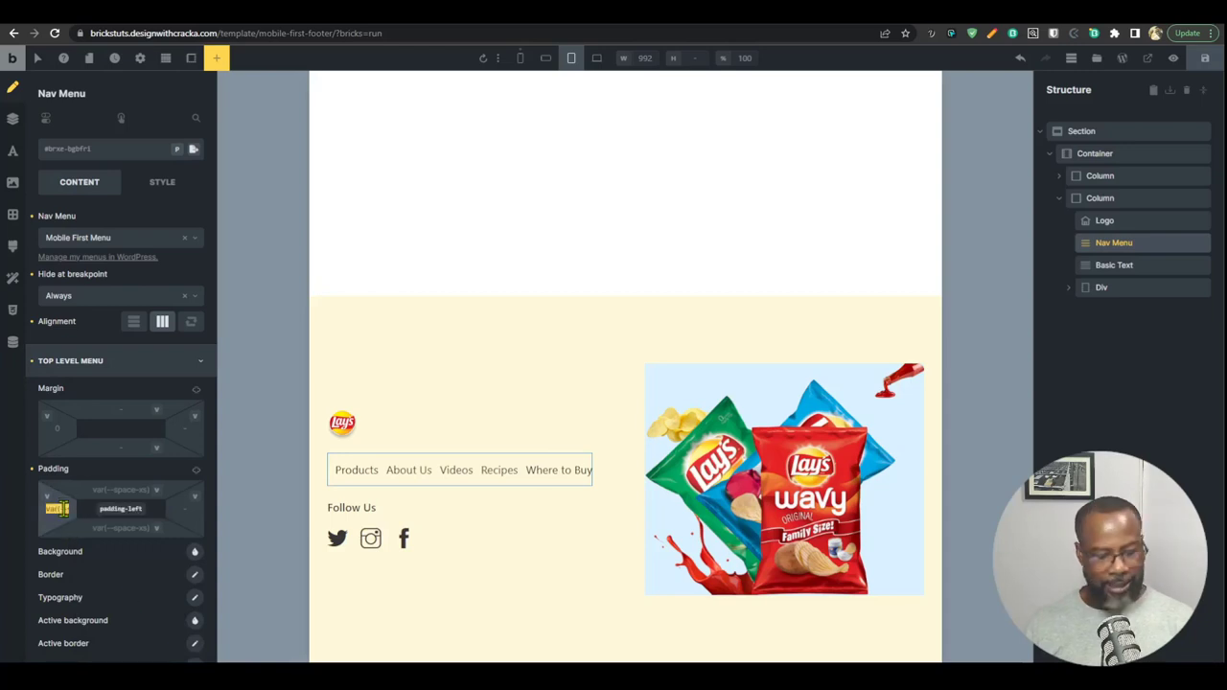
pyautogui.click(180, 509)
pyautogui.write('var(--space-xs)')
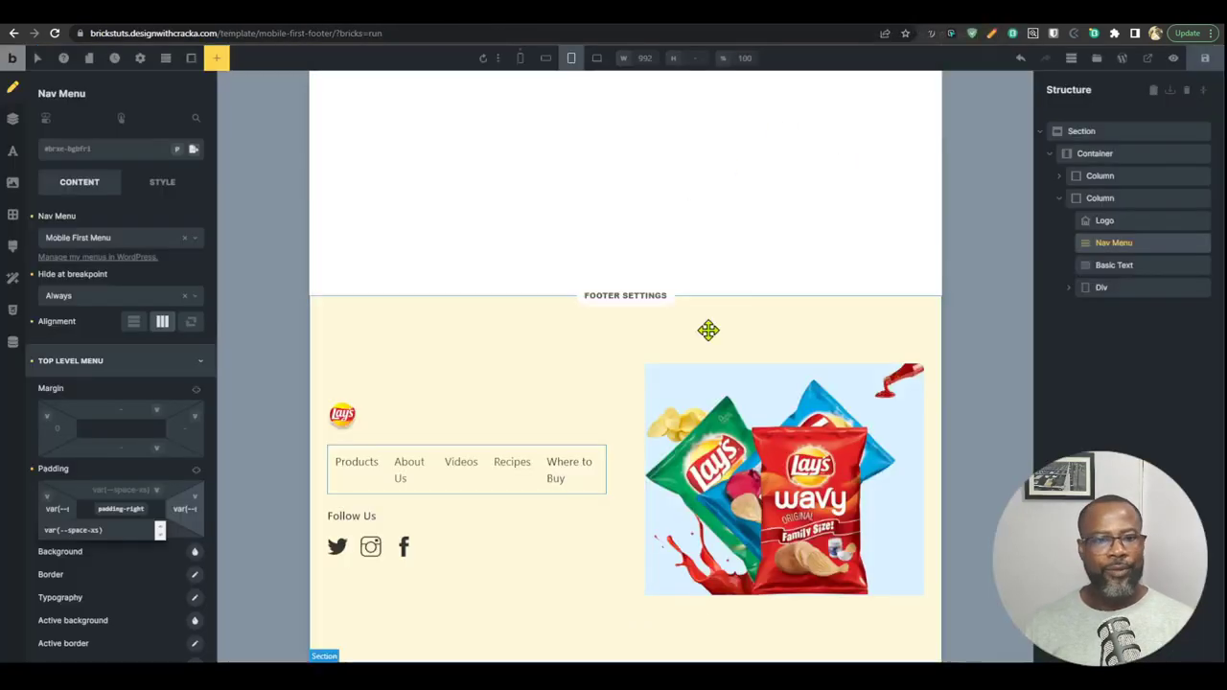
# Step: Preview the footer at desktop, tablet, mobile landscape and mobile portrait widths
pyautogui.click(602, 59)
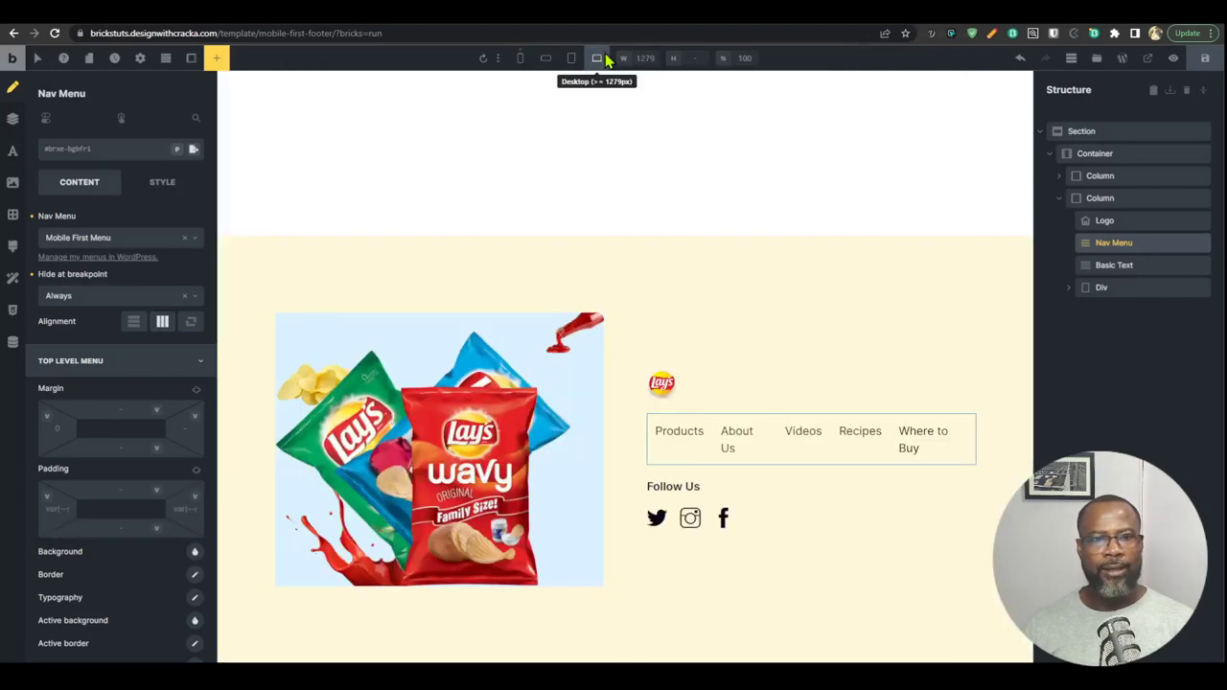
pyautogui.click(575, 63)
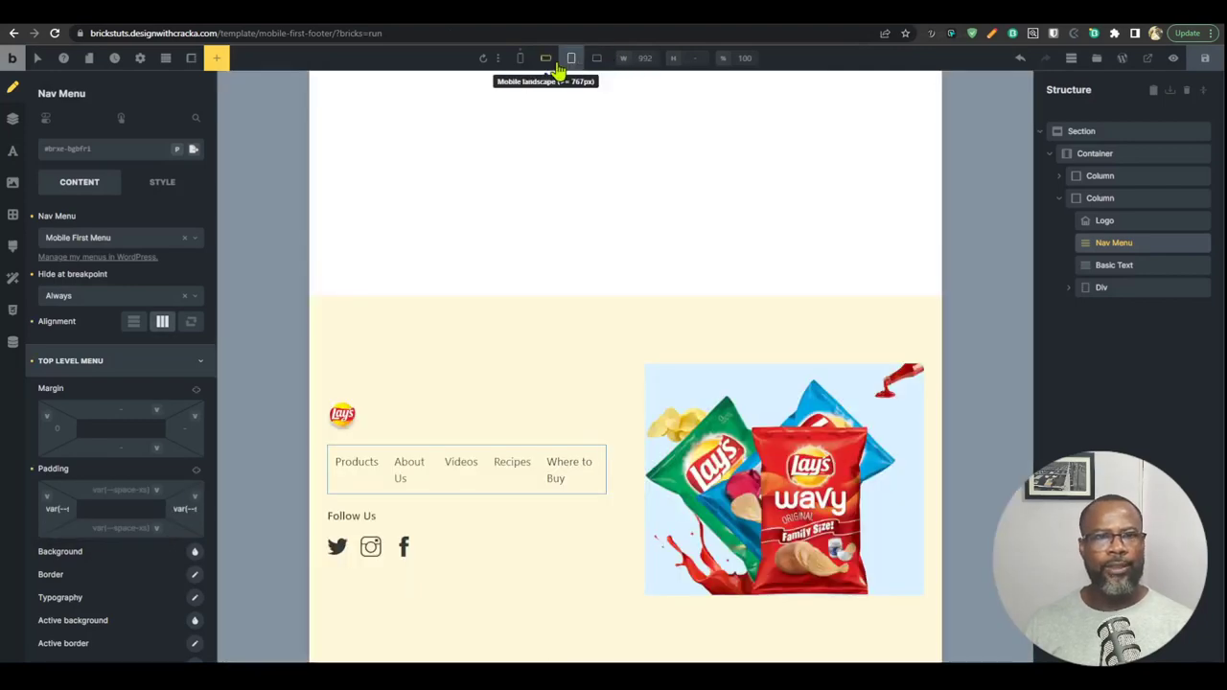
pyautogui.click(552, 63)
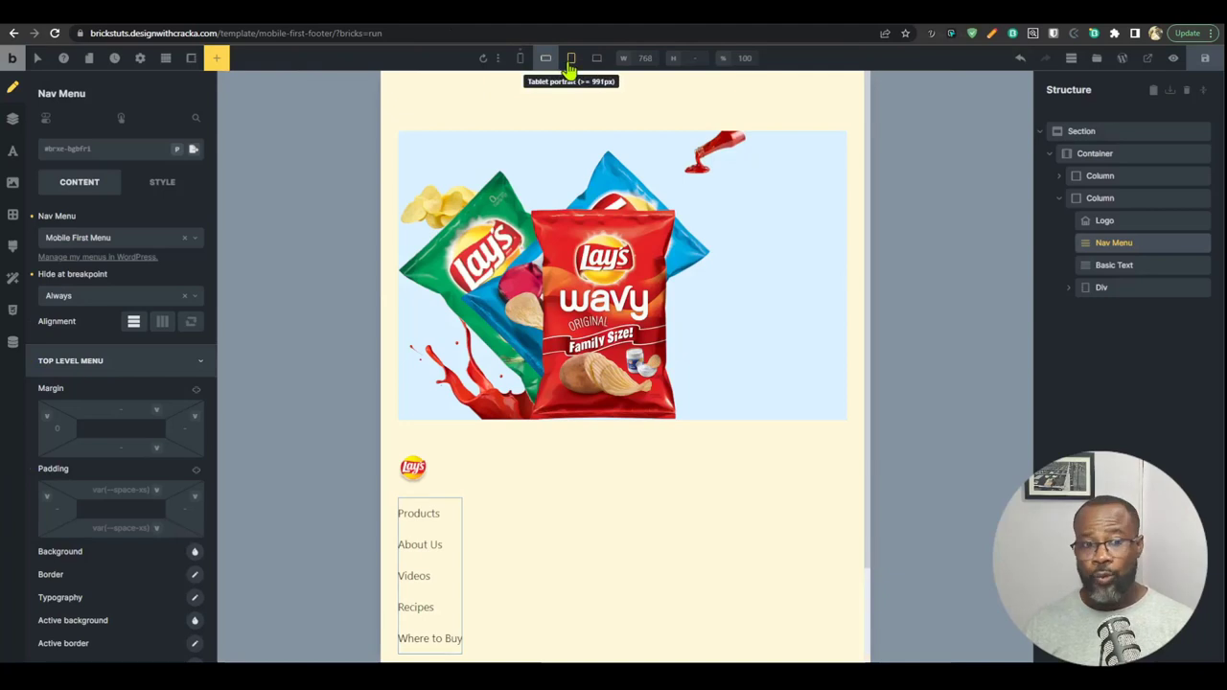
pyautogui.click(521, 63)
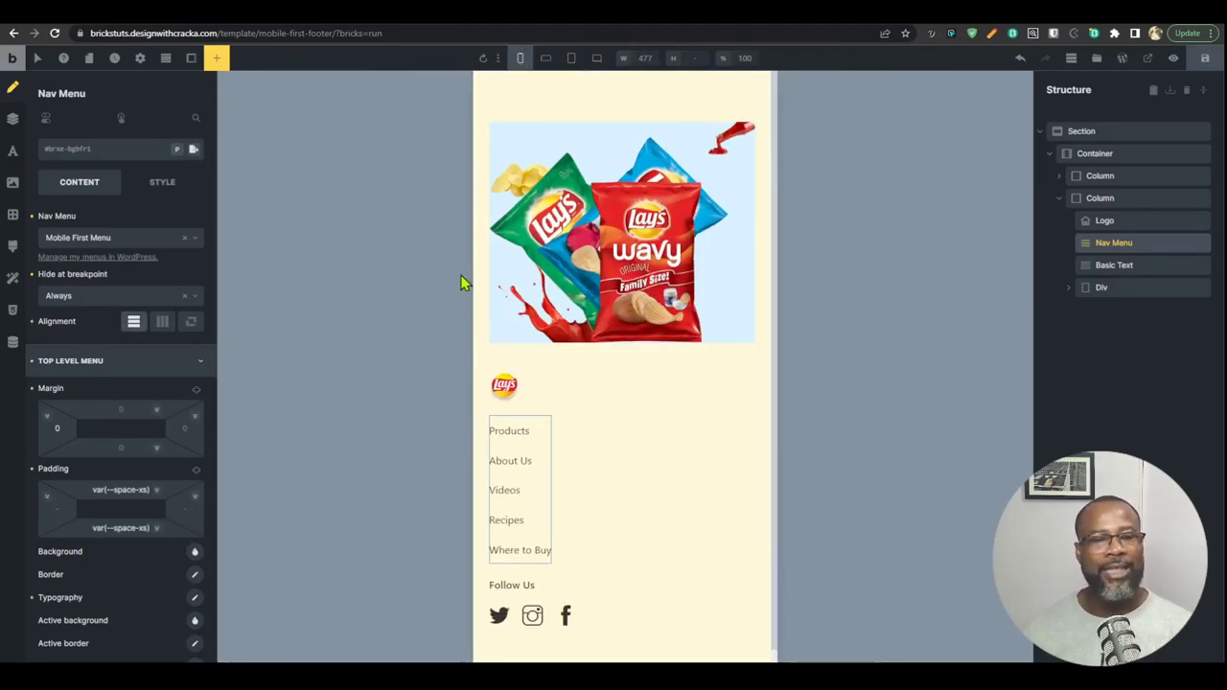
# Step: Compare the tablet layout against mobile landscape and desktop, then select the footer Container
pyautogui.click(547, 60)
pyautogui.click(569, 60)
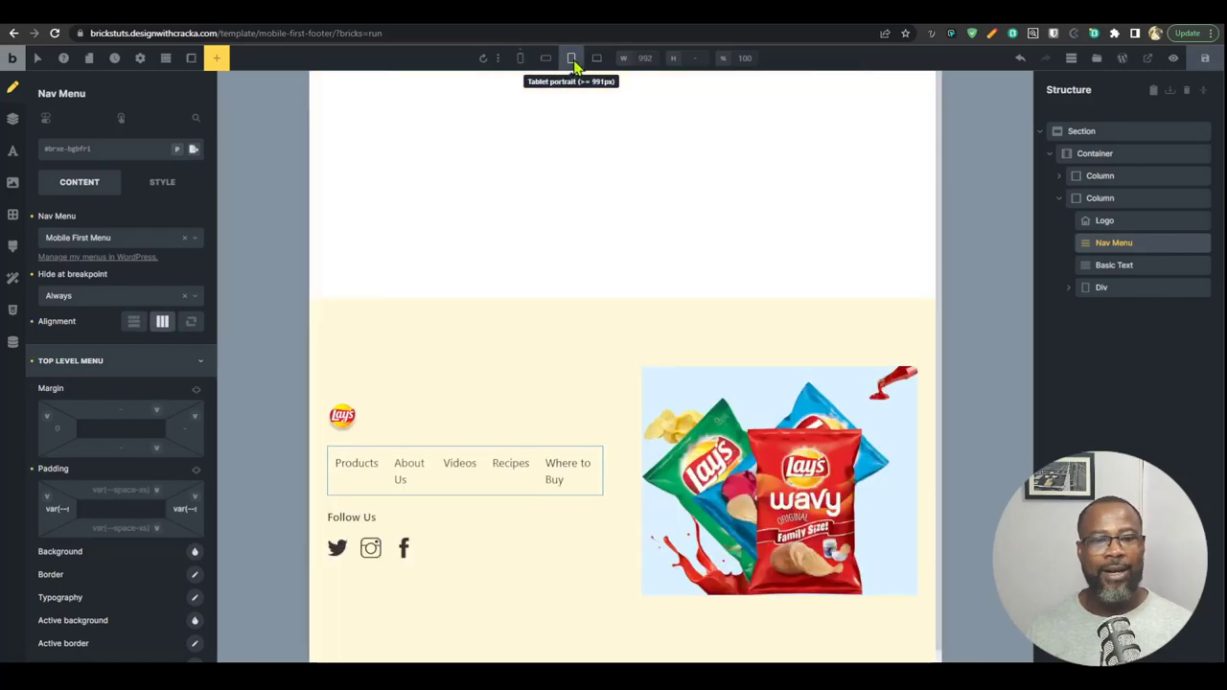
pyautogui.click(546, 62)
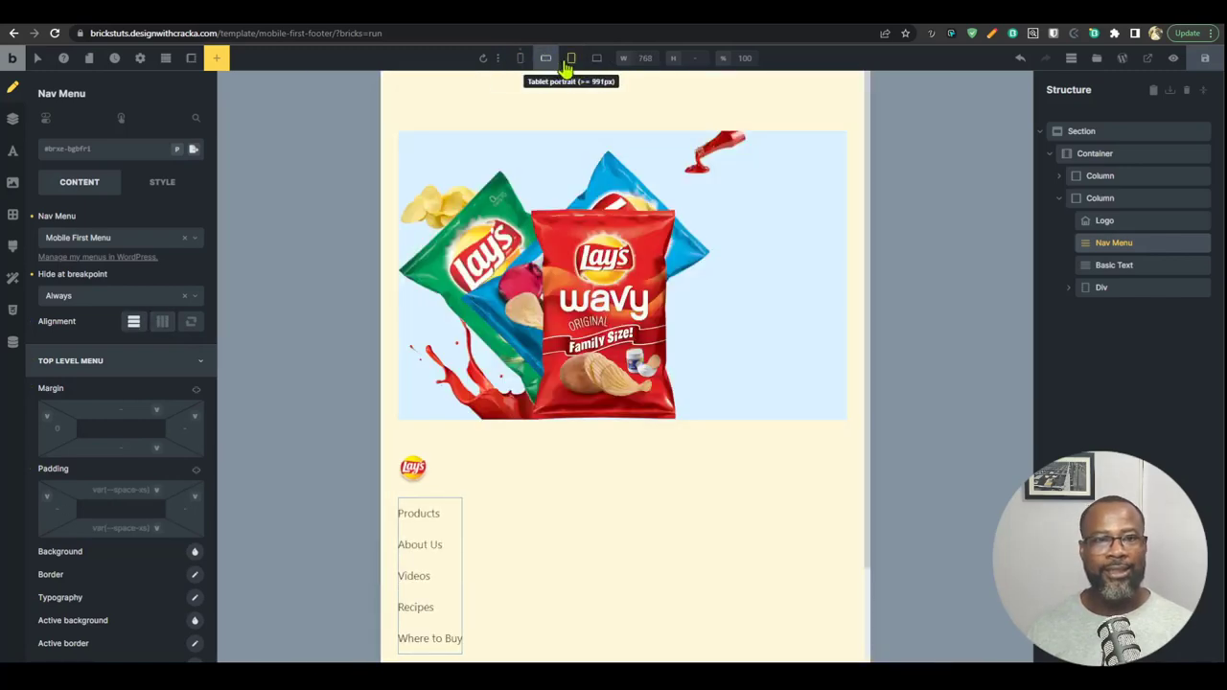
pyautogui.click(571, 60)
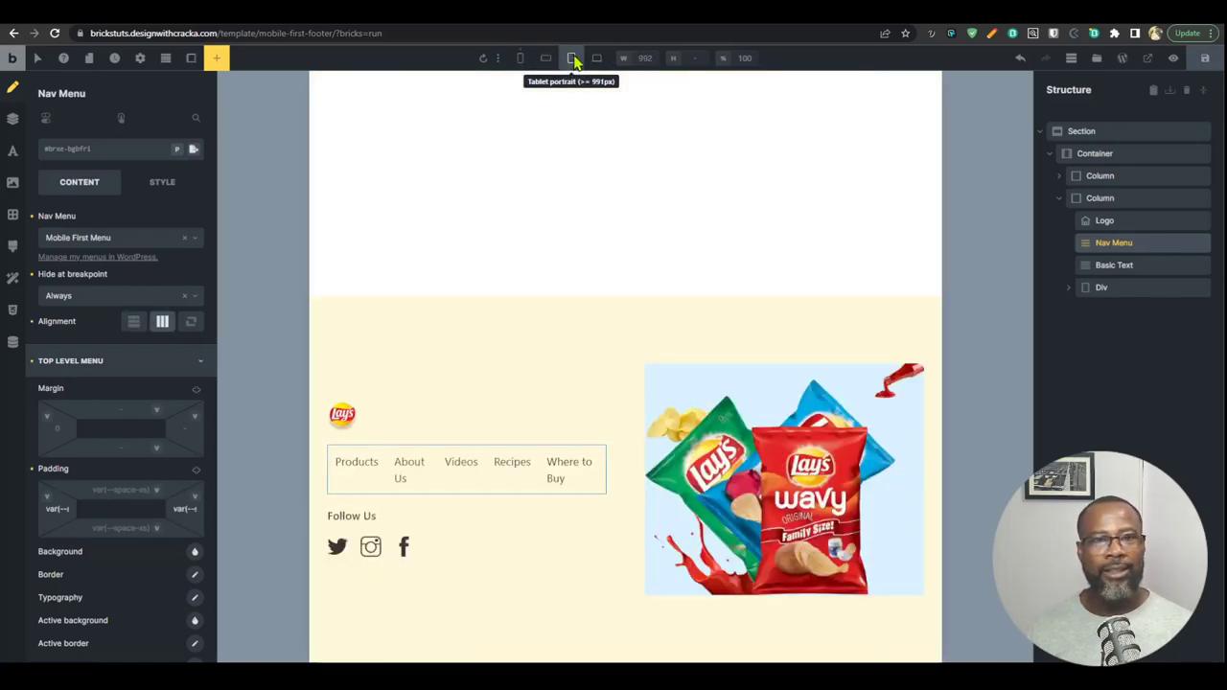
pyautogui.click(595, 59)
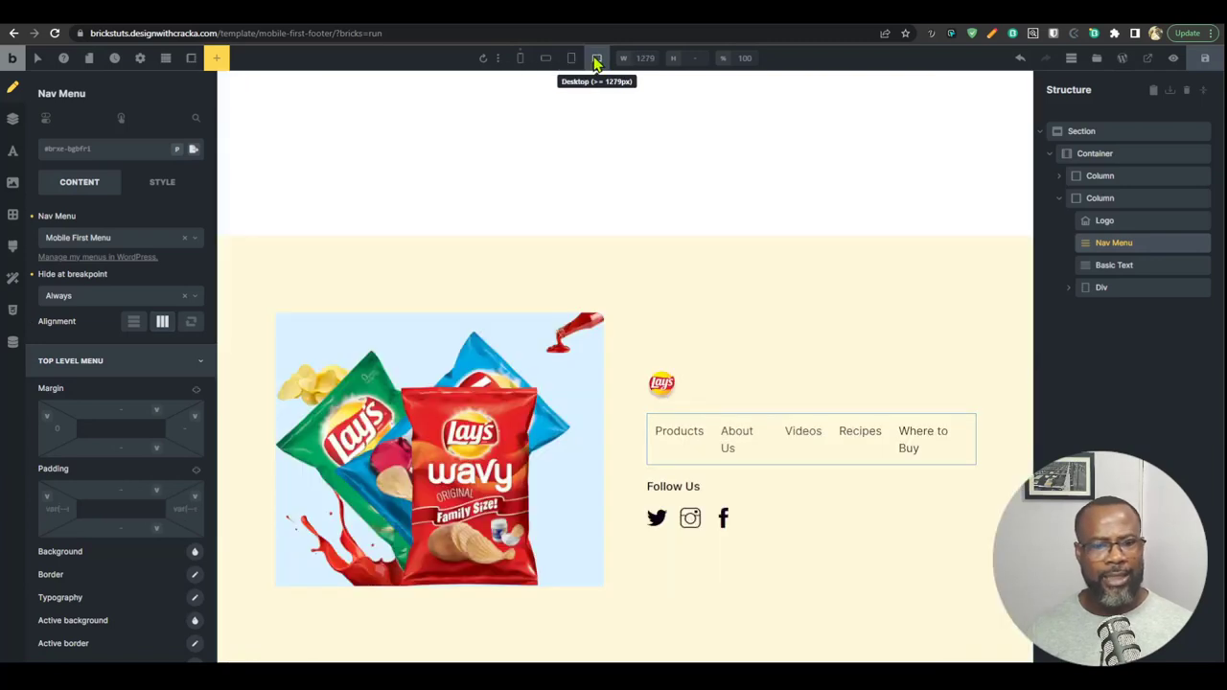
pyautogui.click(571, 60)
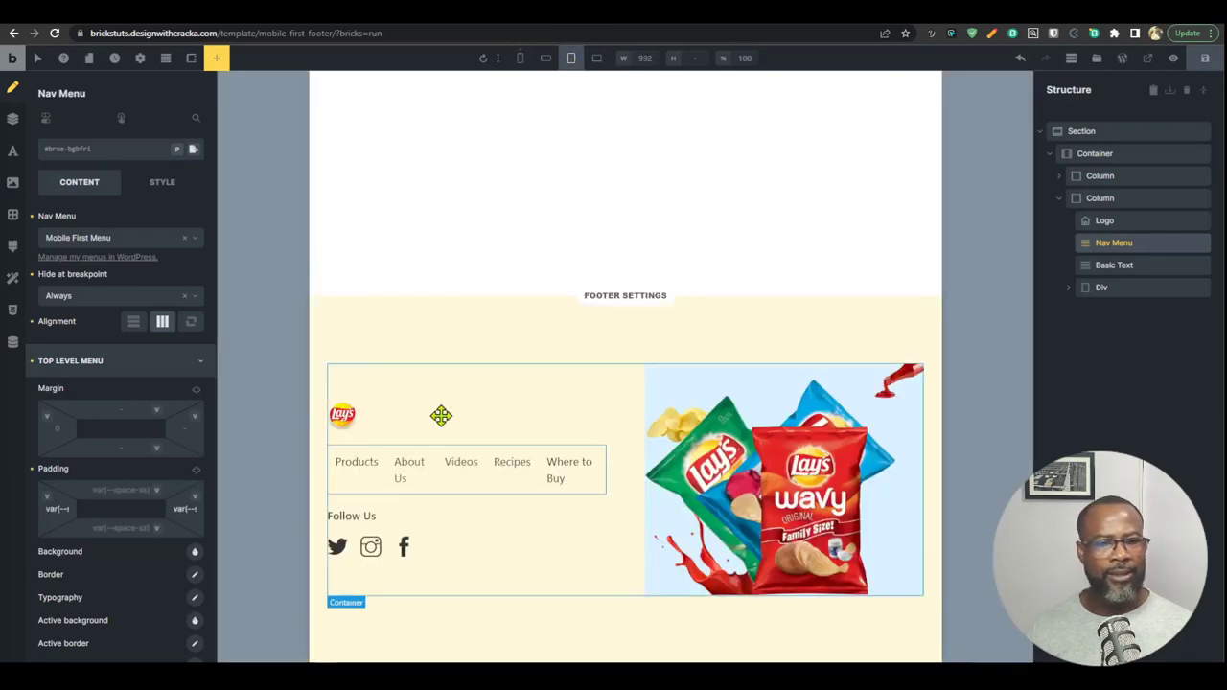
pyautogui.click(1078, 197)
pyautogui.click(1094, 153)
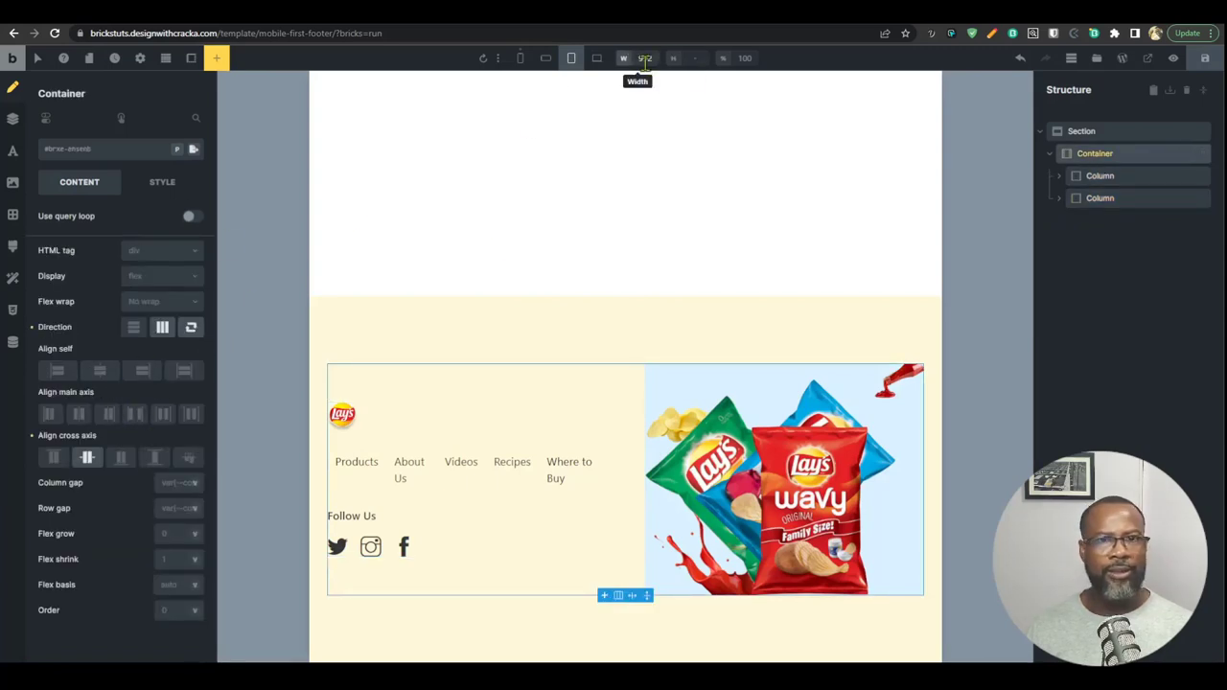
# Step: Re-check the footer at each breakpoint and save the footer template
pyautogui.click(598, 59)
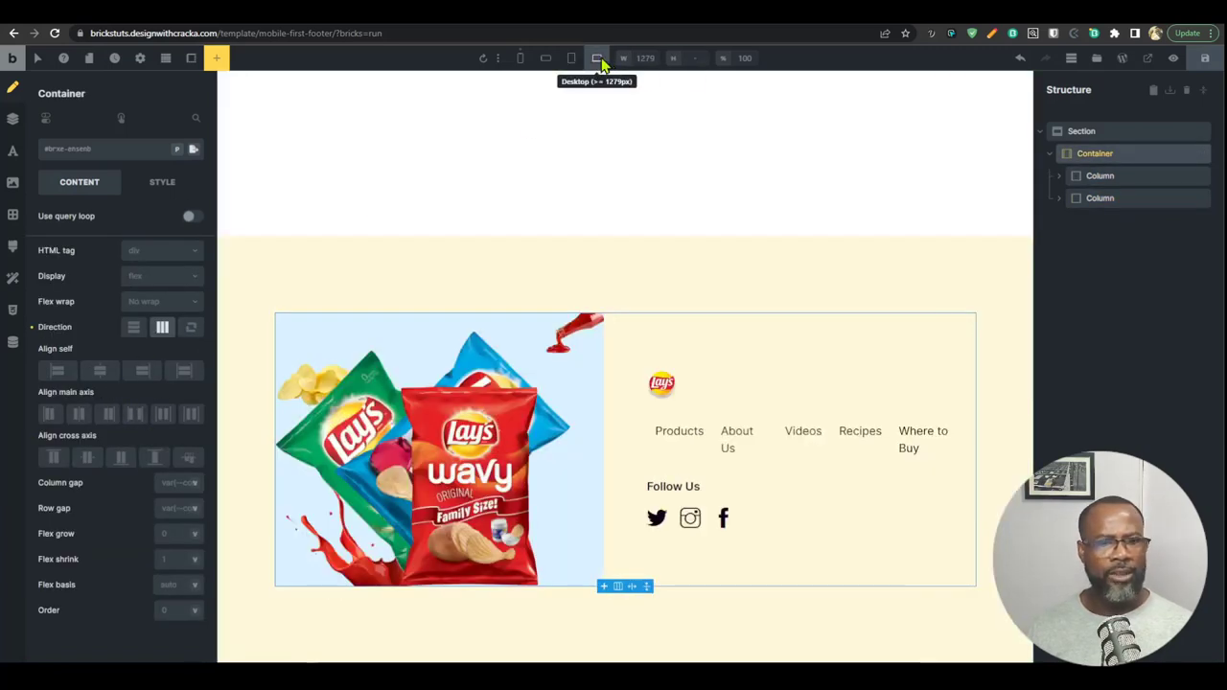
pyautogui.click(572, 59)
pyautogui.click(546, 58)
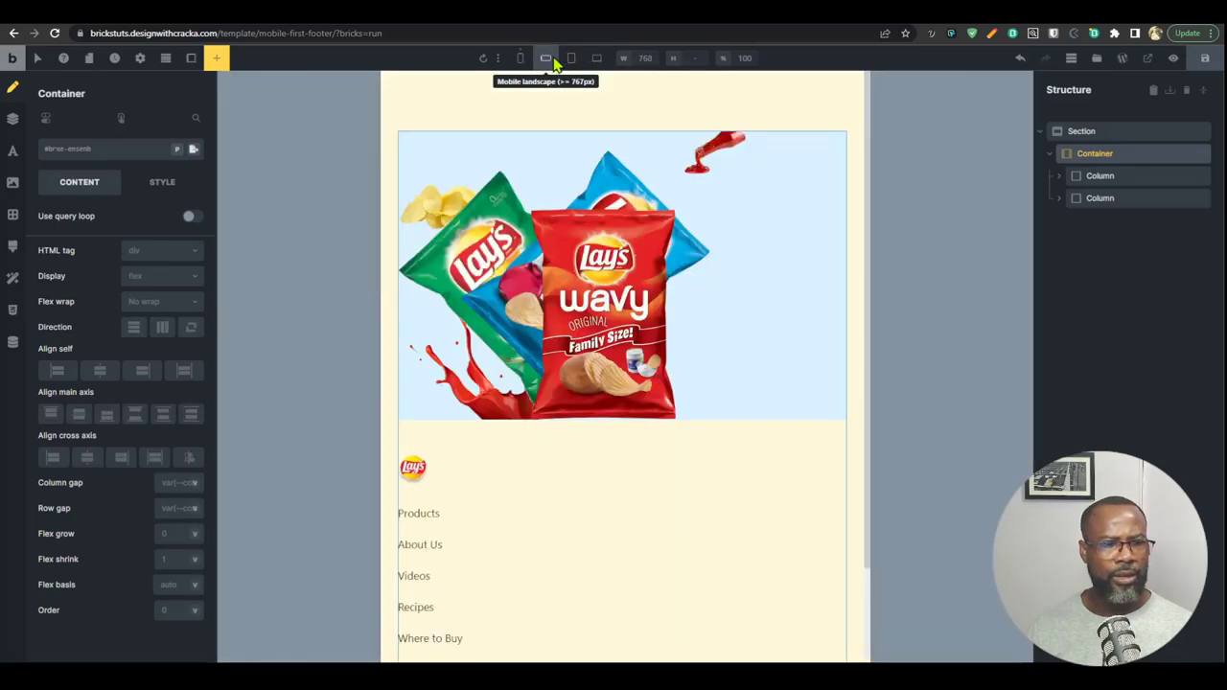
pyautogui.click(522, 60)
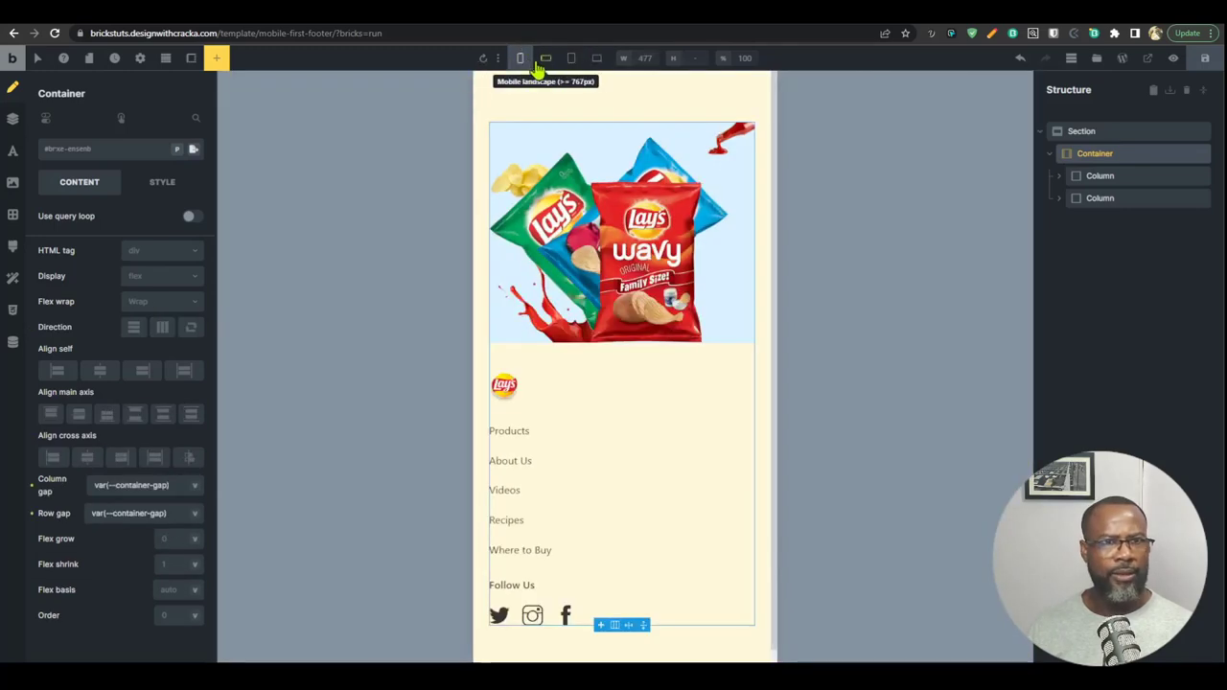
pyautogui.click(545, 59)
pyautogui.click(572, 59)
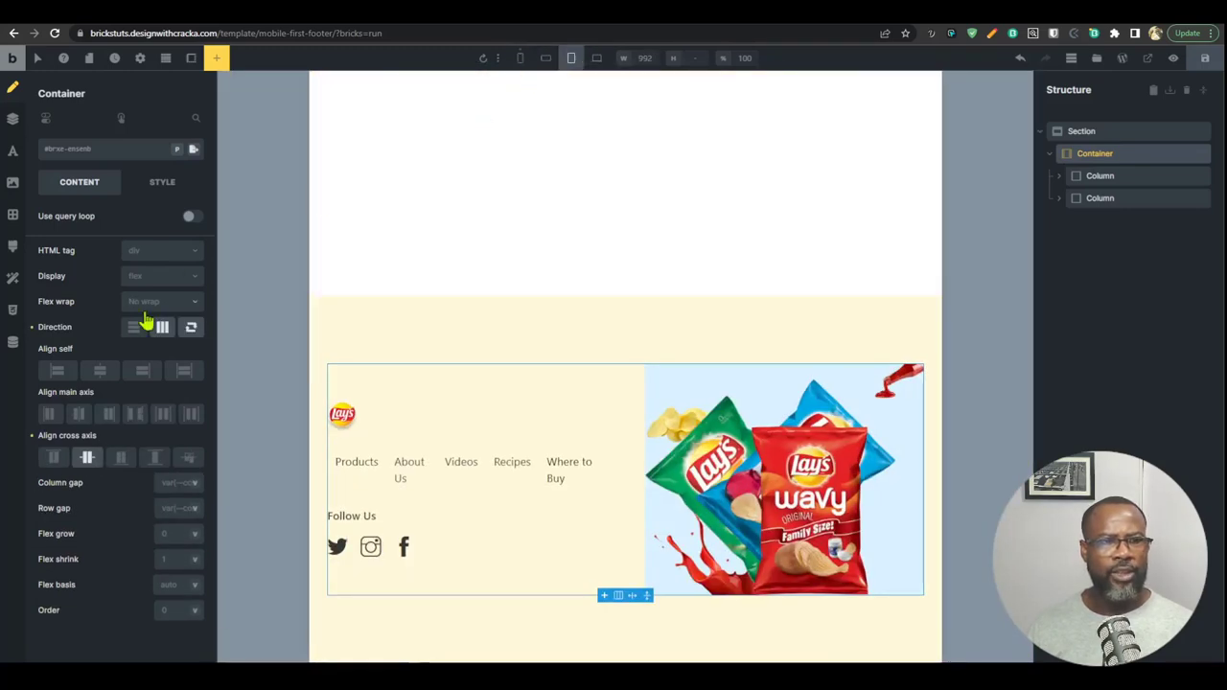
pyautogui.click(596, 59)
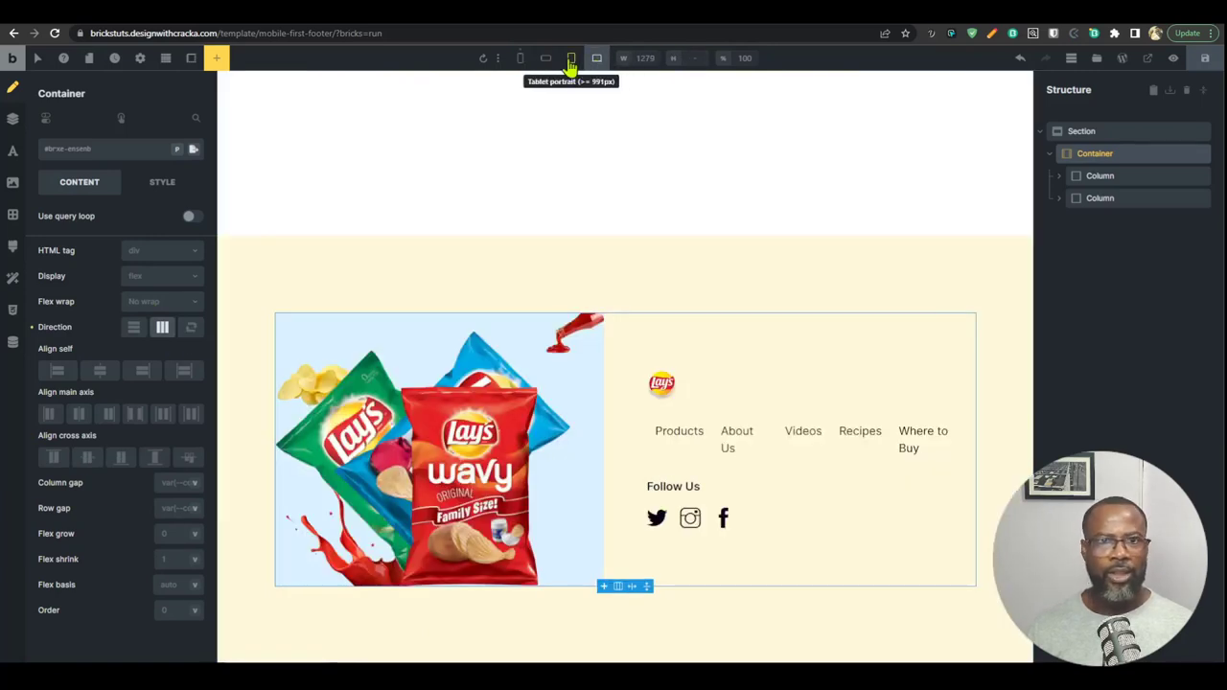
pyautogui.click(572, 59)
pyautogui.hotkey('ctrl', 's')
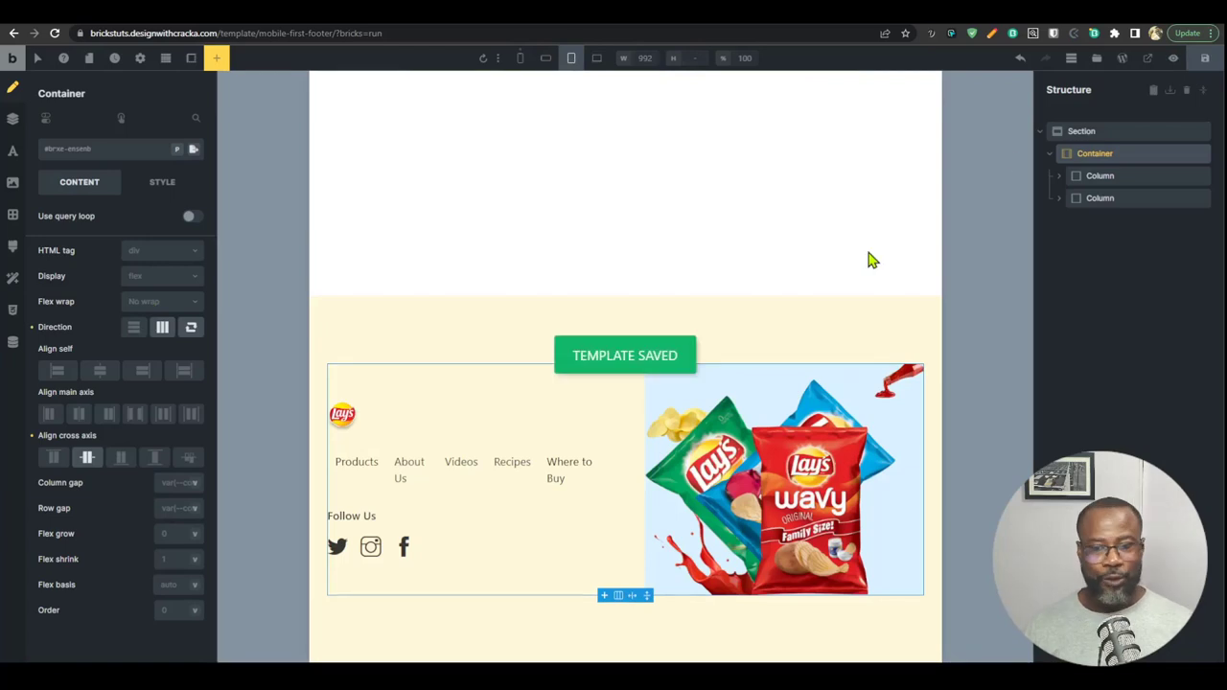
# Step: Compare tablet with mobile landscape and desktop layouts, then select the text column
pyautogui.click(546, 60)
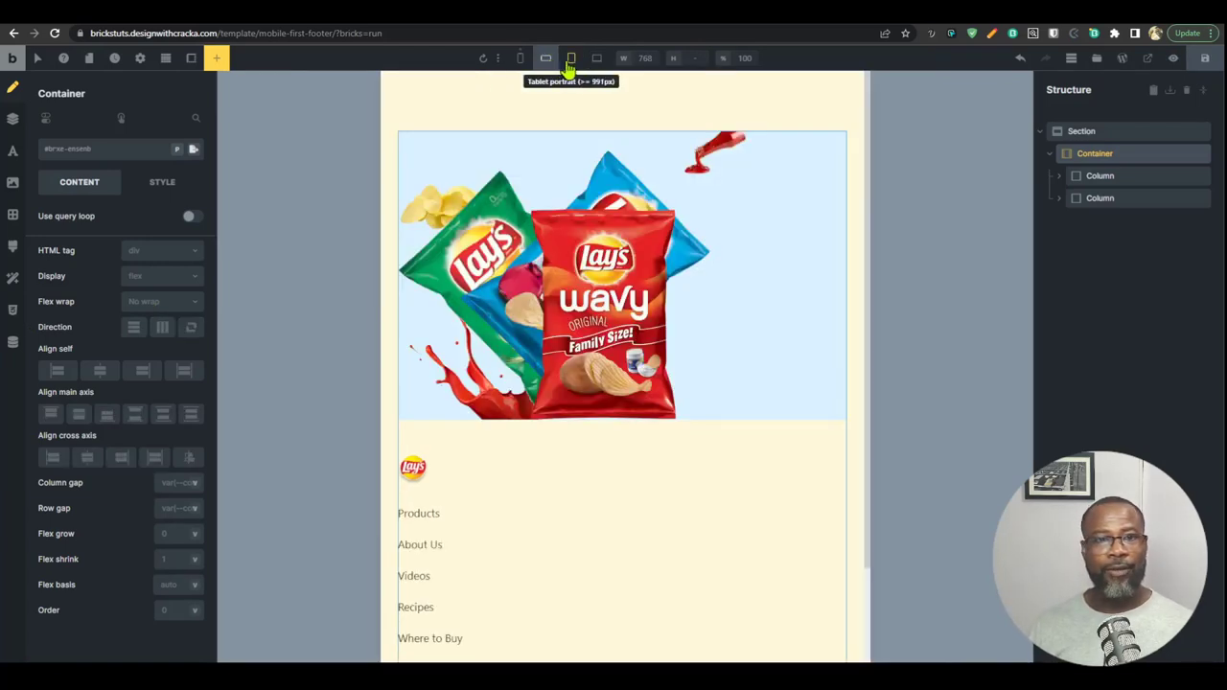
pyautogui.click(571, 60)
pyautogui.click(596, 59)
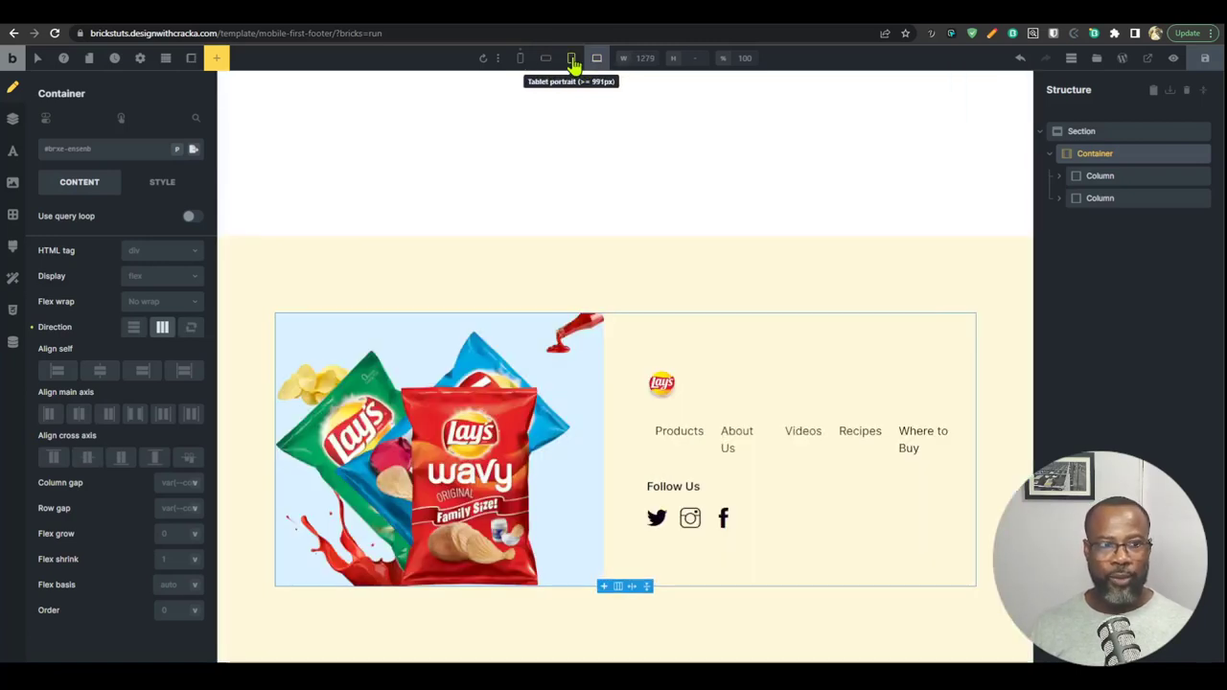
pyautogui.click(571, 60)
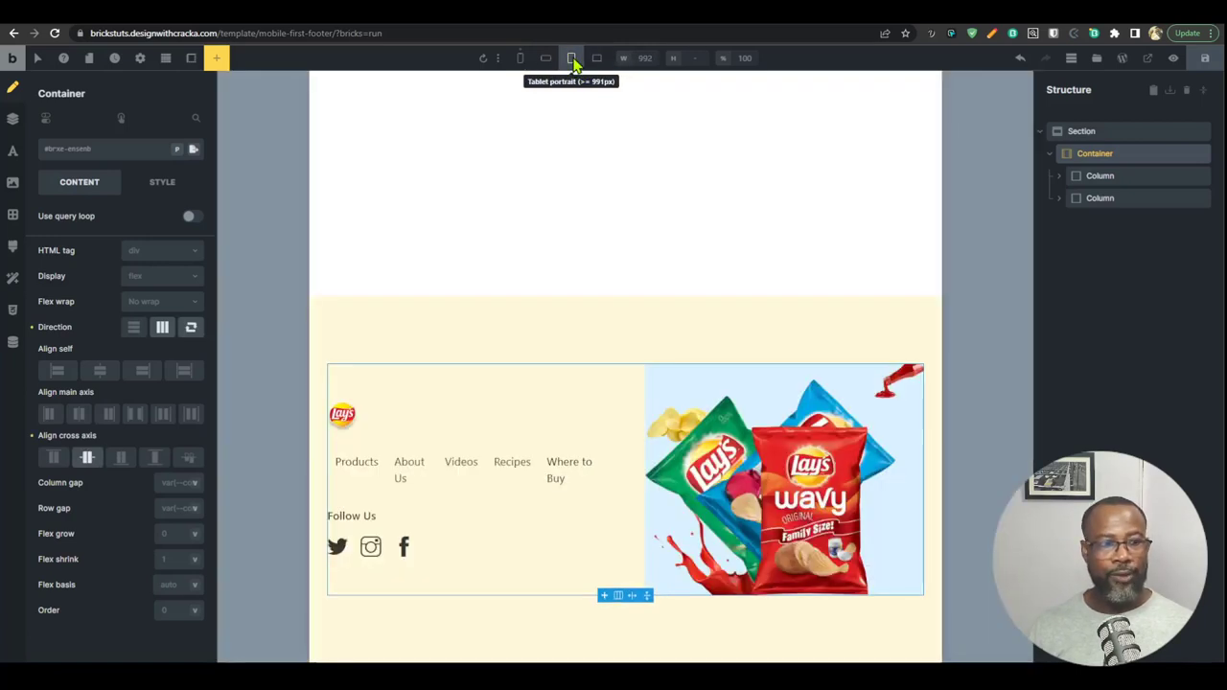
pyautogui.click(786, 395)
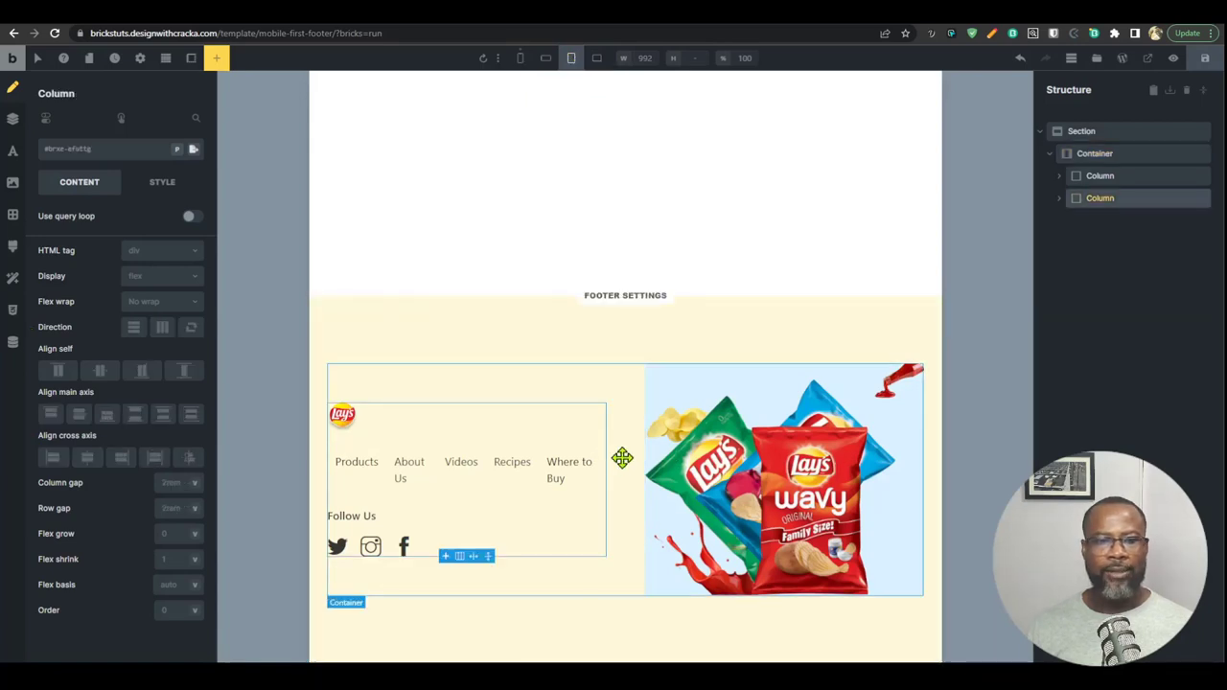
# Step: Set the image column's flex basis to 40%
pyautogui.click(1111, 178)
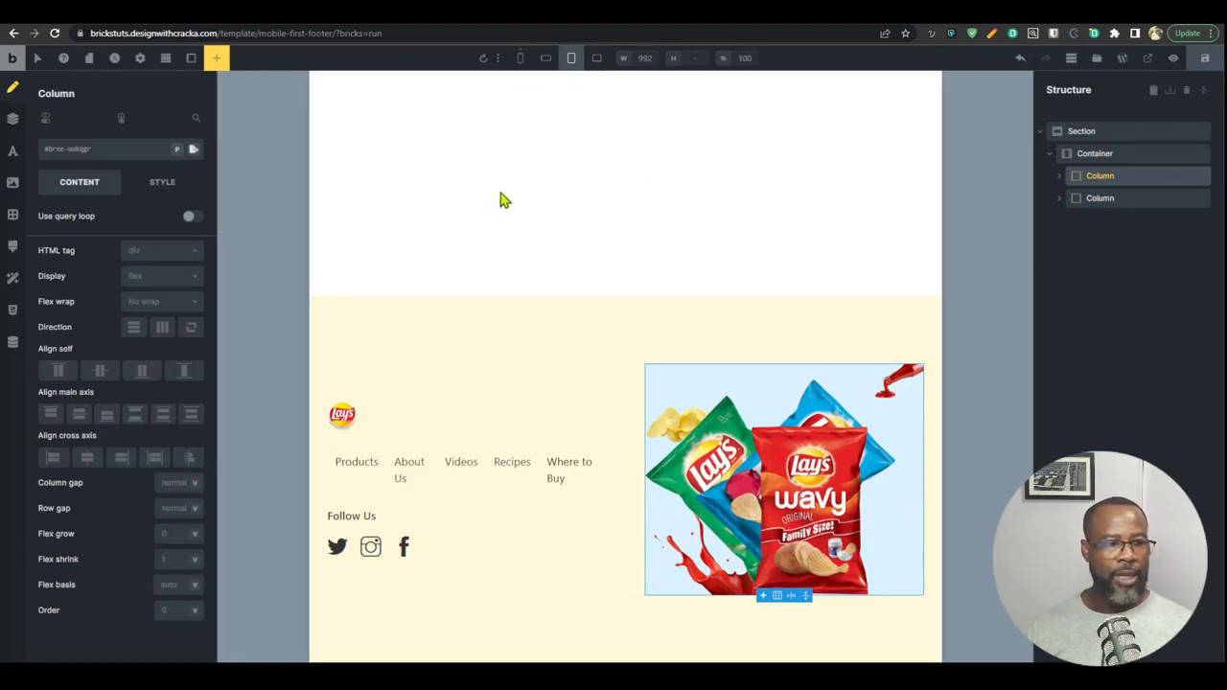
pyautogui.click(167, 590)
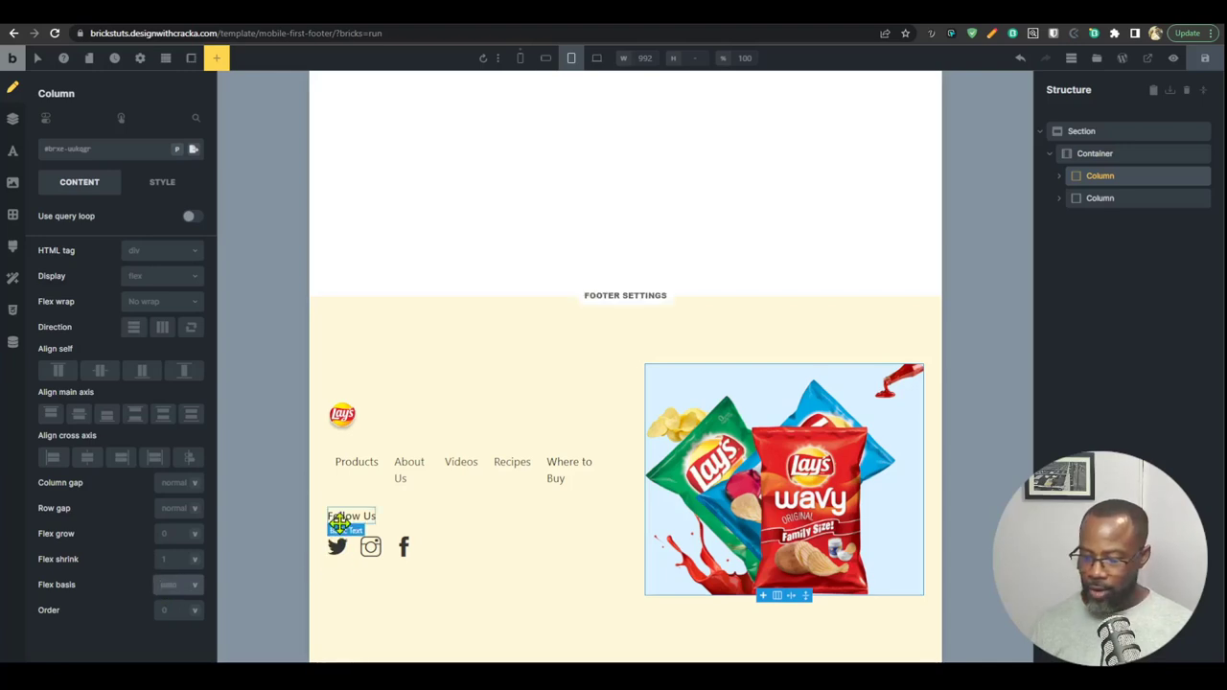
pyautogui.write('40')
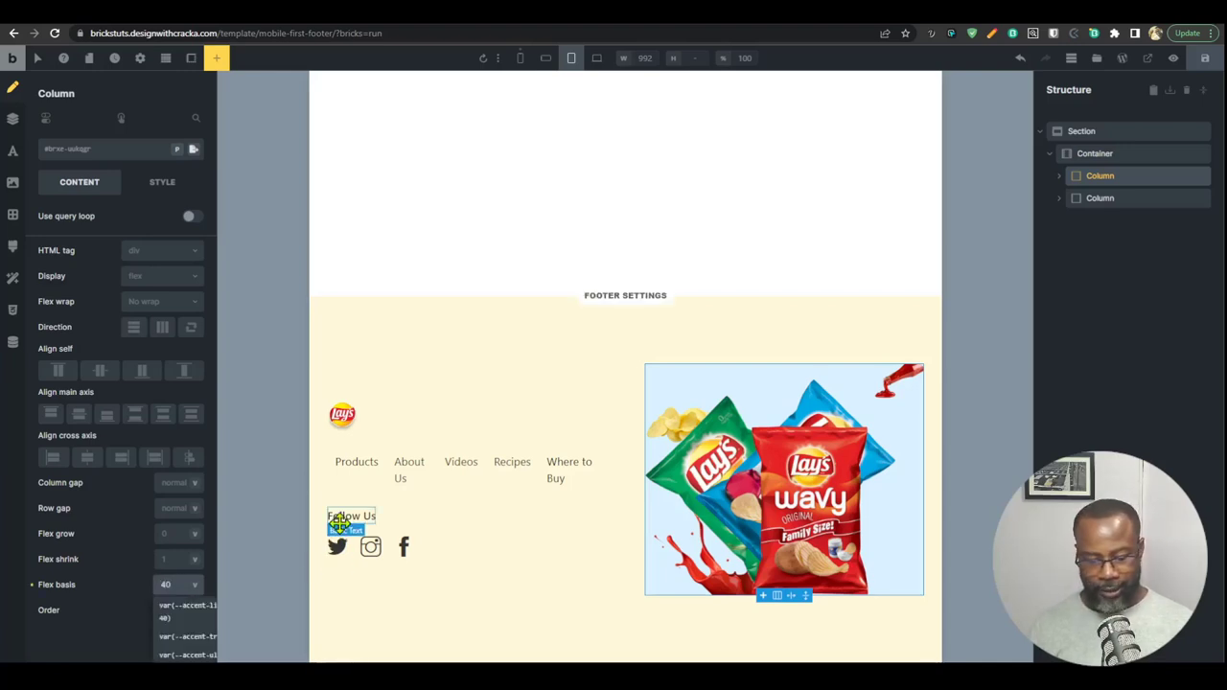
pyautogui.write('%')
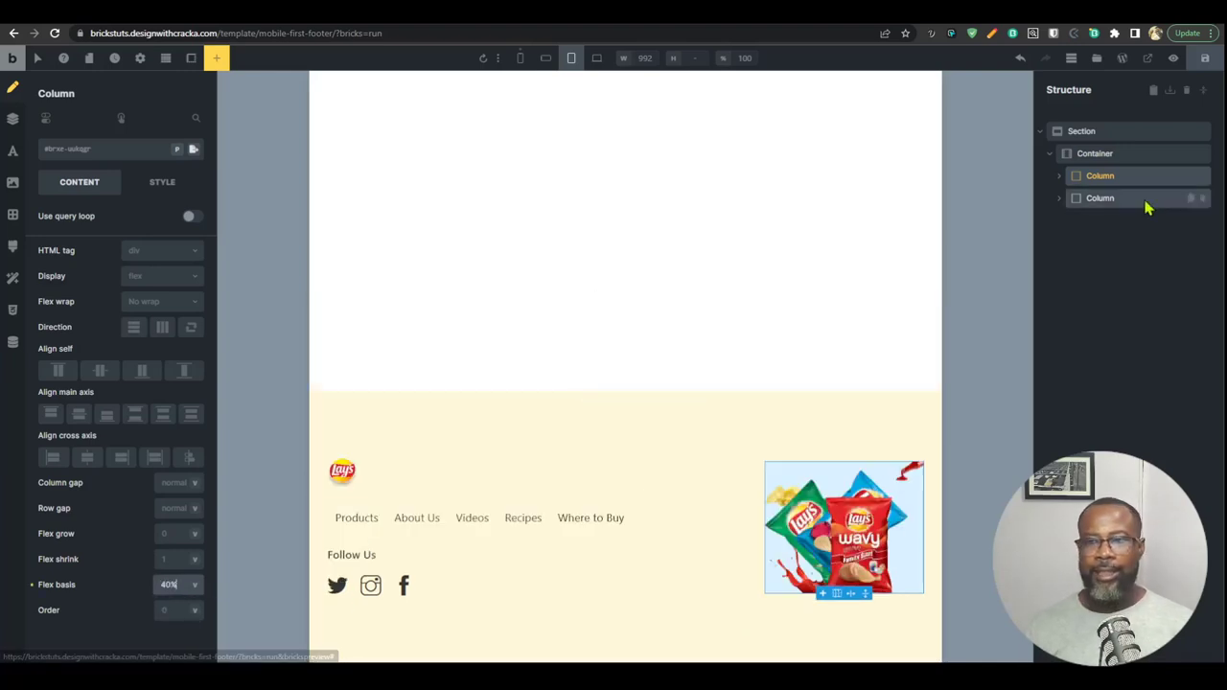
# Step: Set the text column's flex basis to 55% and preview at desktop width
pyautogui.click(1139, 200)
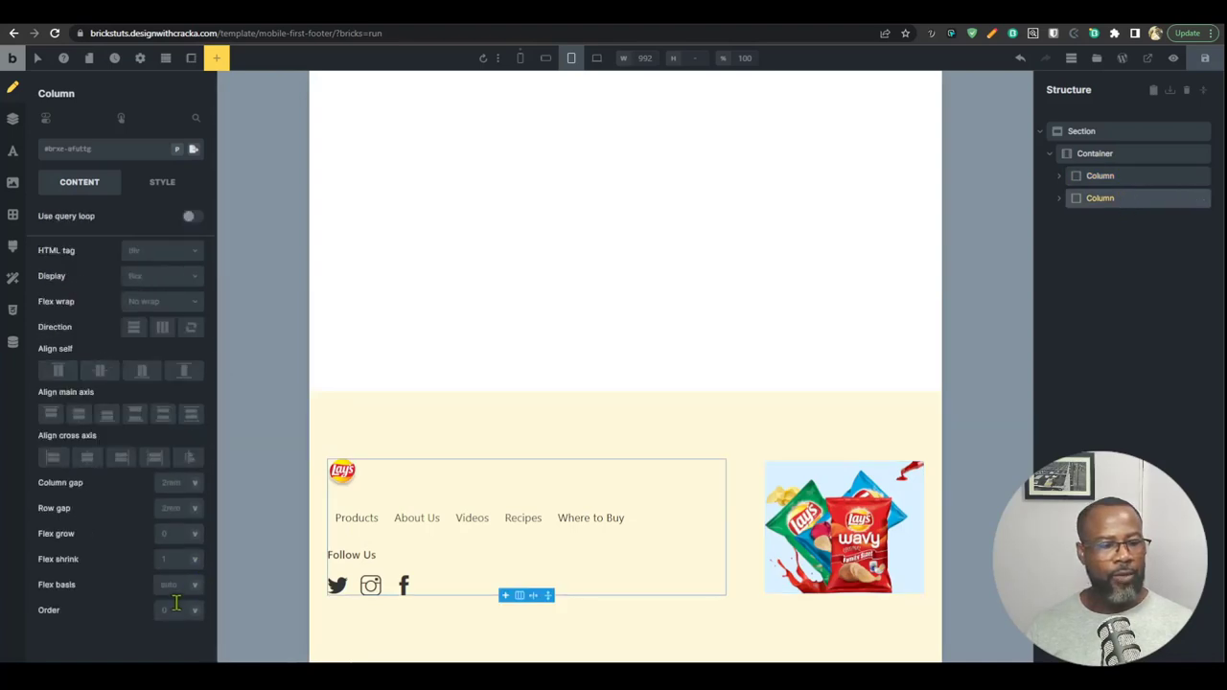
pyautogui.click(178, 583)
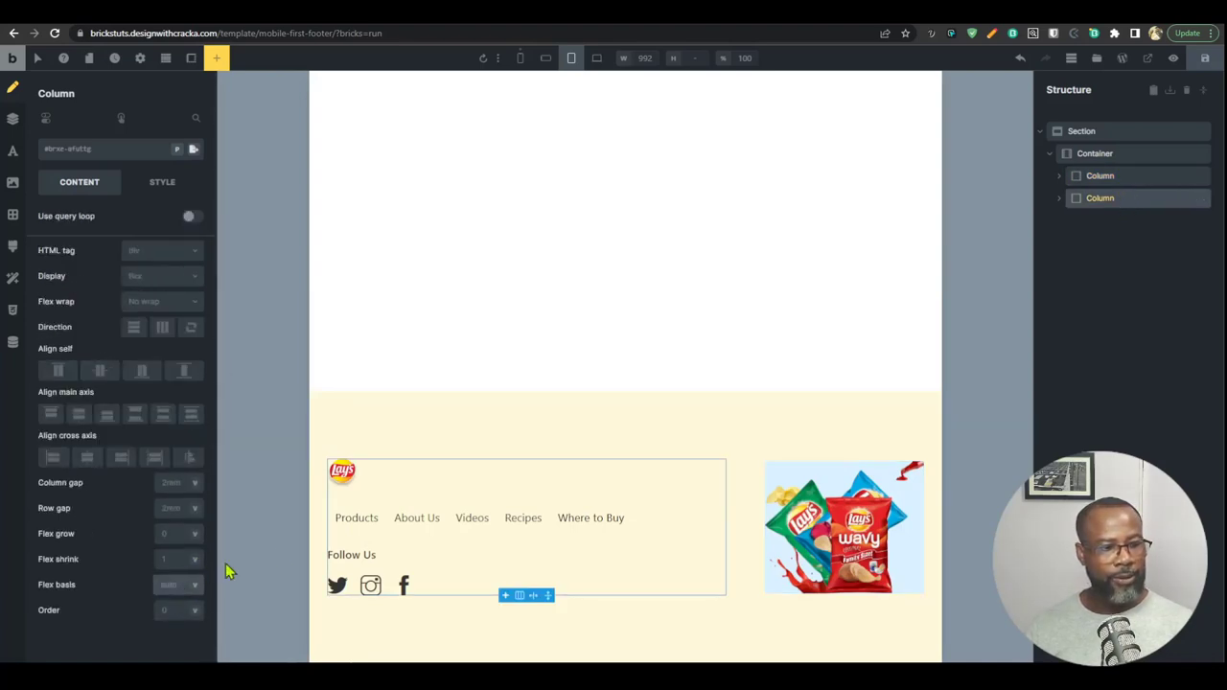
pyautogui.write('60')
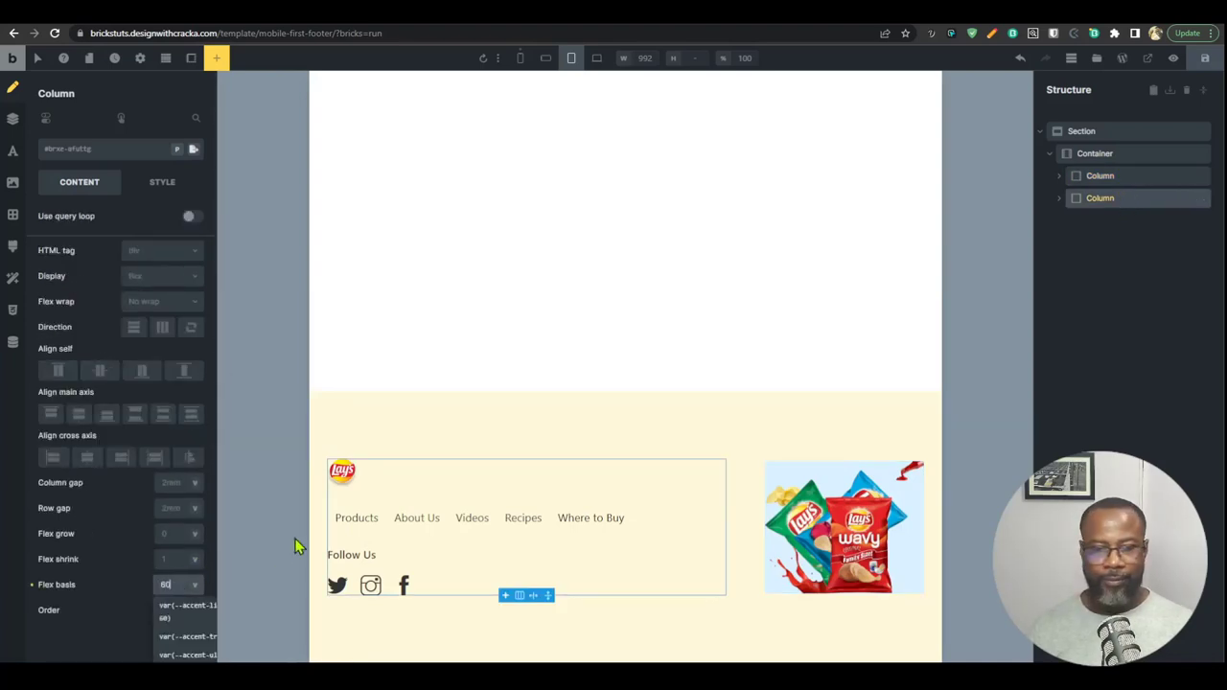
pyautogui.doubleClick(174, 584)
pyautogui.write('55%')
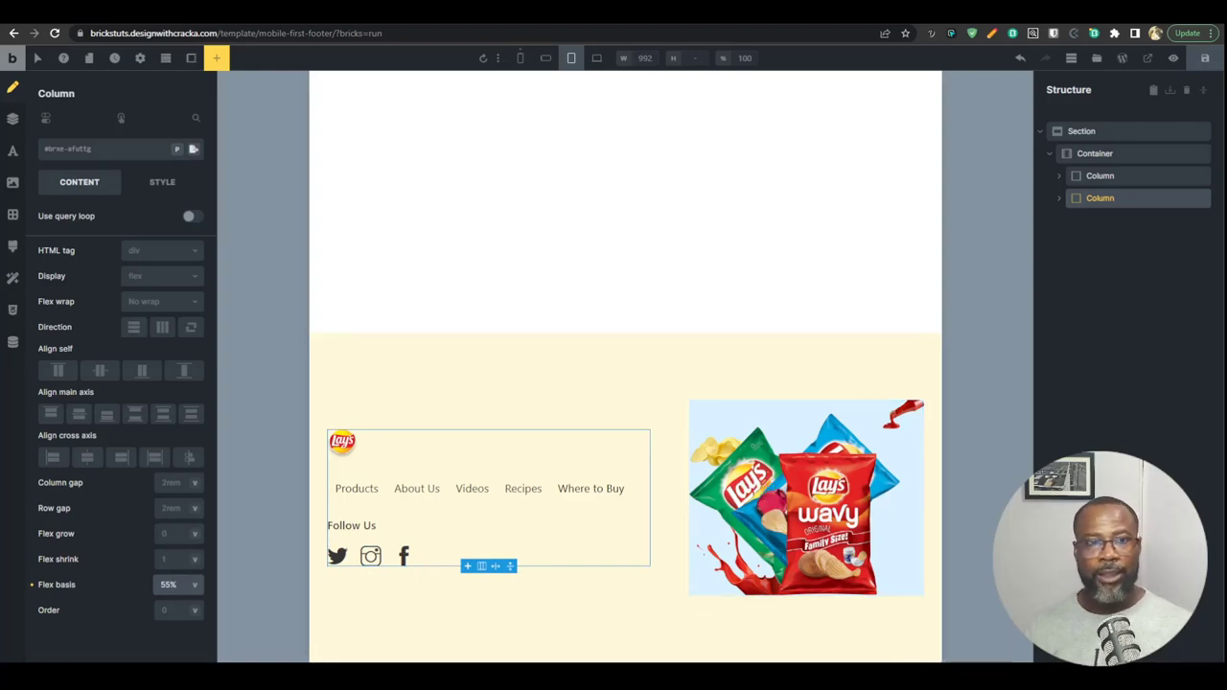
pyautogui.click(597, 59)
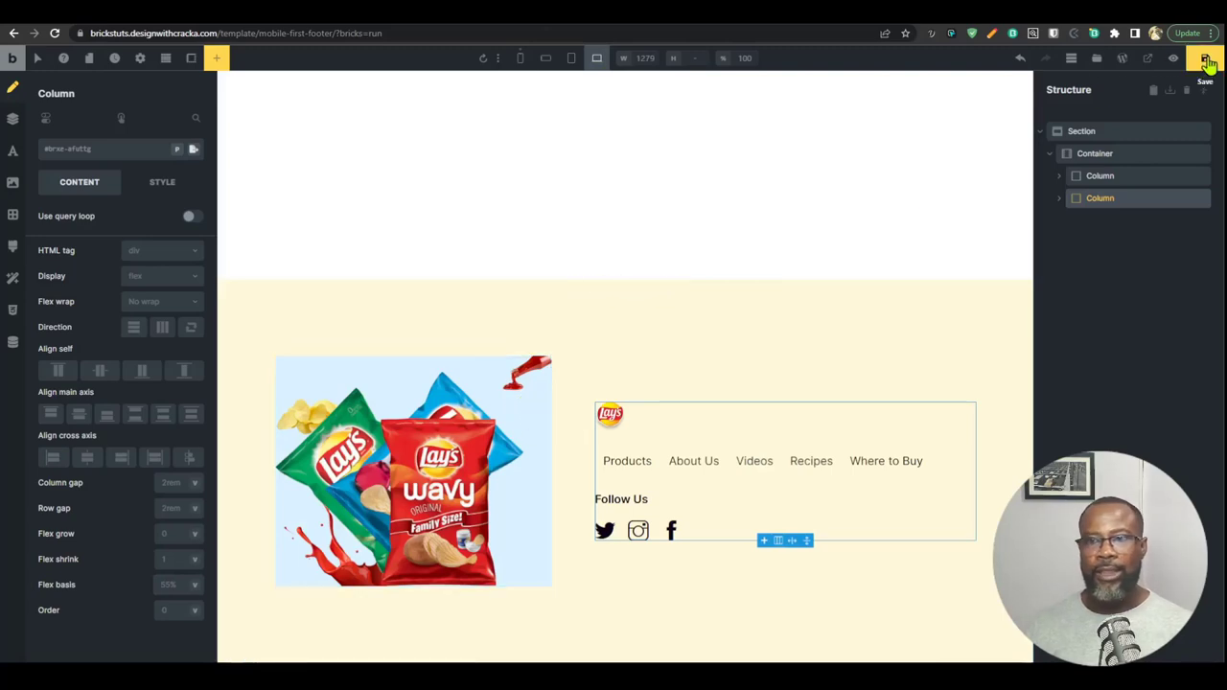
# Step: Glance at the Figma footer design and theme settings, then return to the builder
pyautogui.click(879, 19)
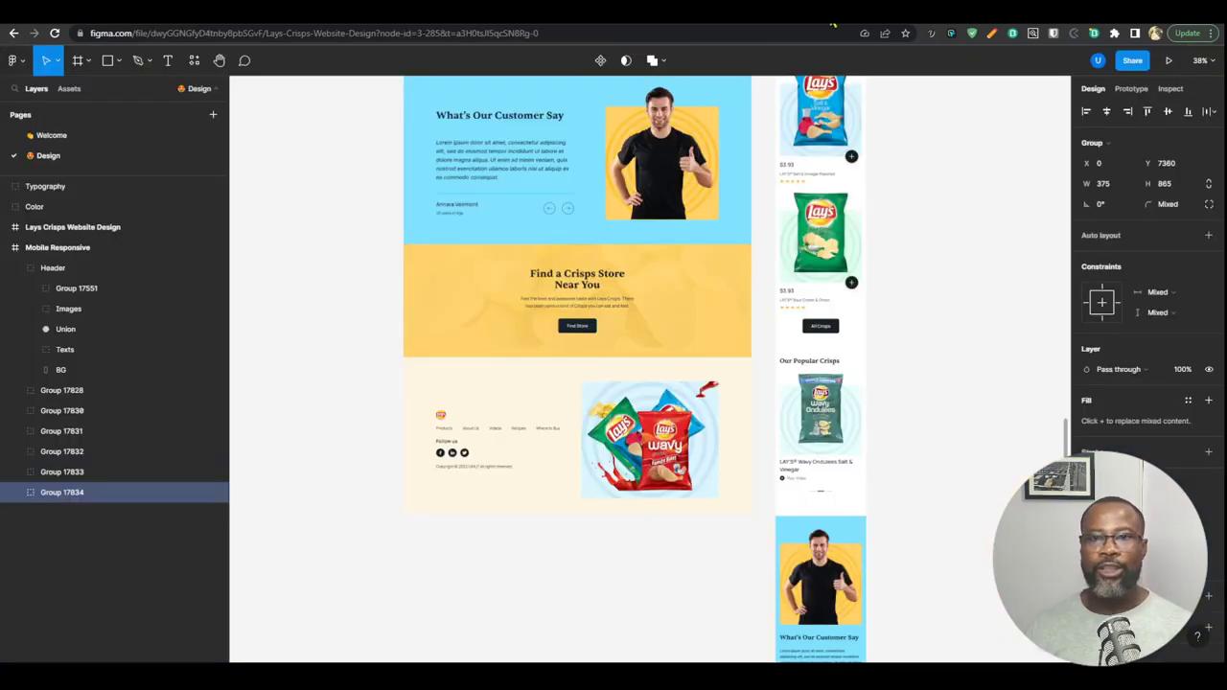
pyautogui.click(846, 21)
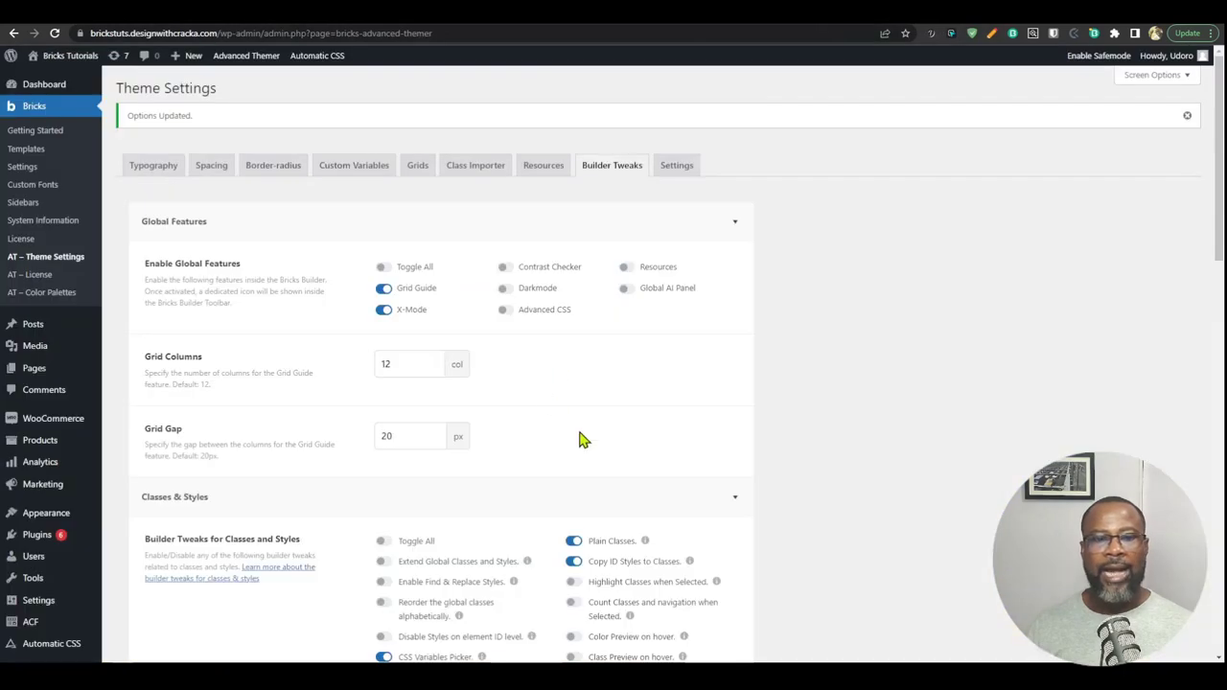
pyautogui.click(842, 26)
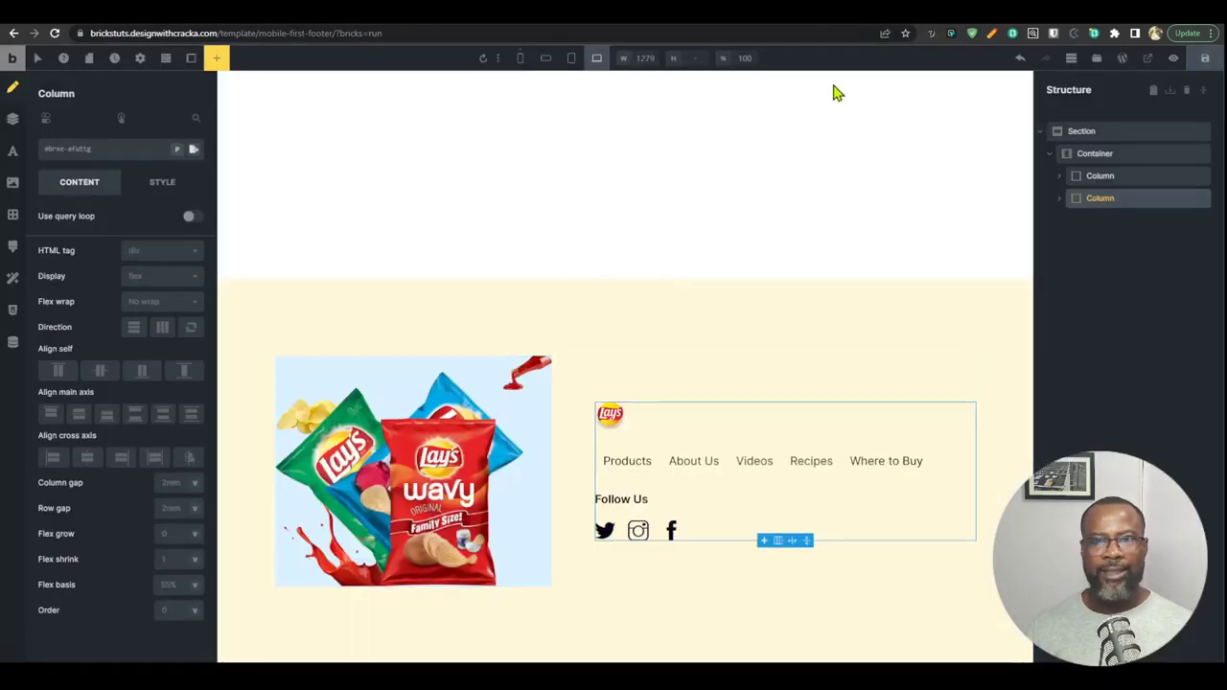
# Step: Compare tablet portrait with mobile landscape, then select the footer's two-column container
pyautogui.click(572, 59)
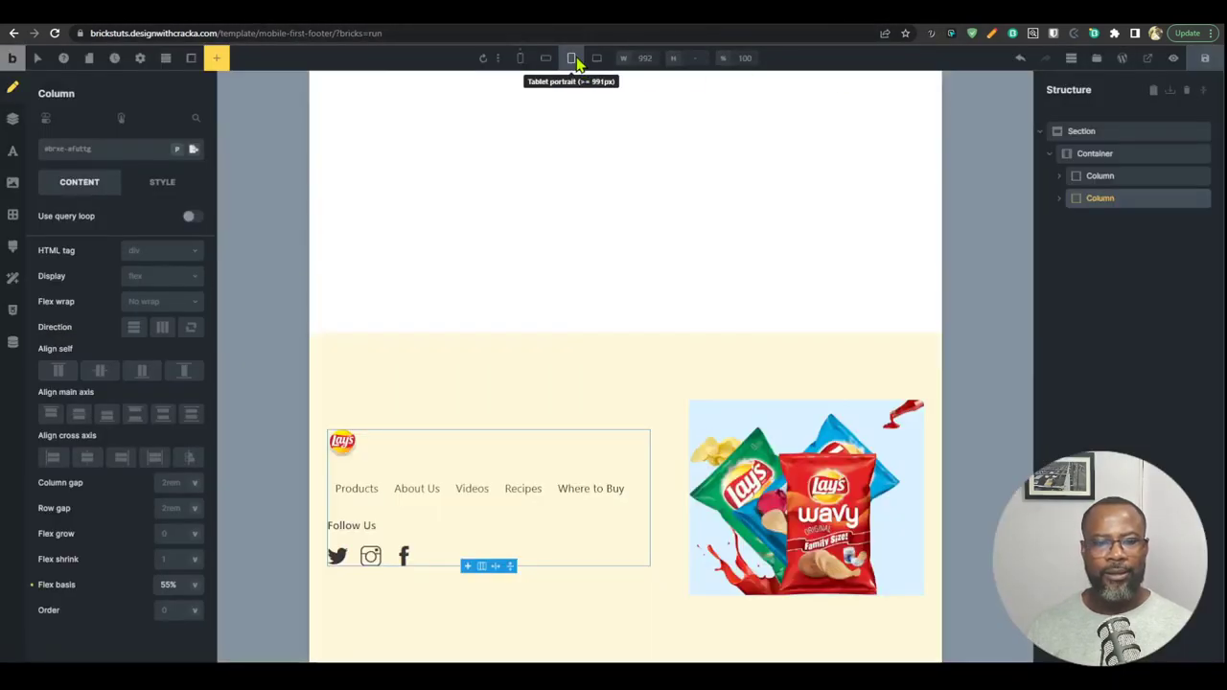
pyautogui.click(546, 58)
pyautogui.click(570, 58)
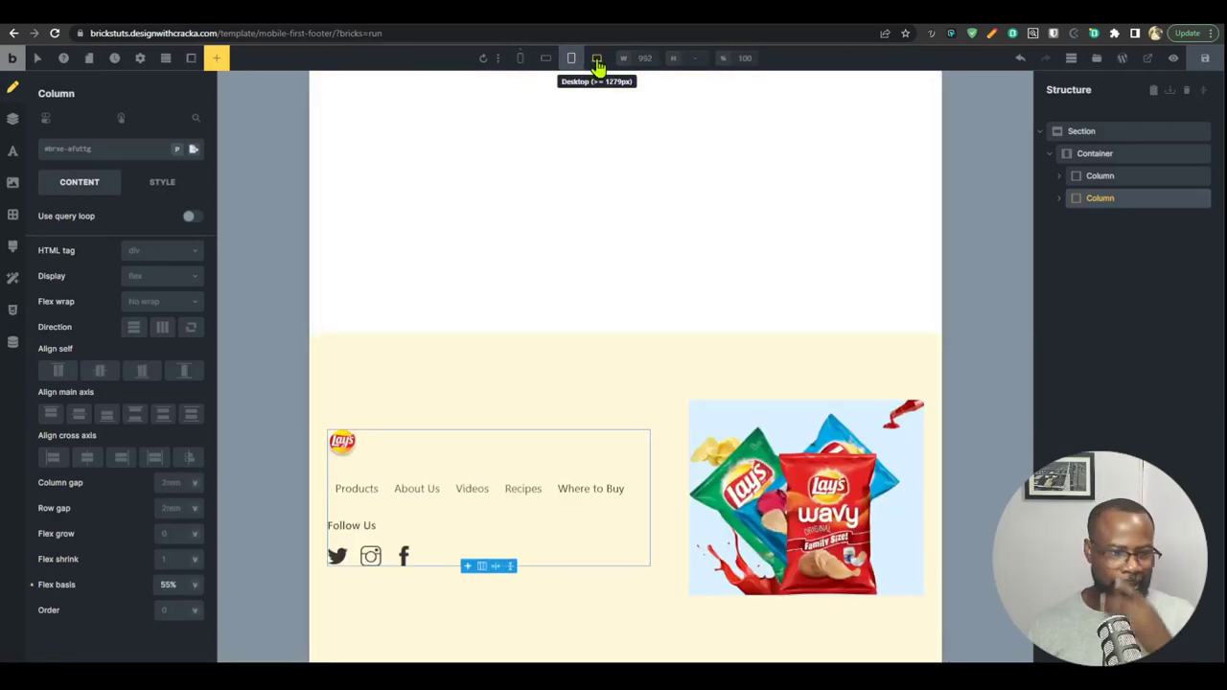
pyautogui.click(612, 380)
pyautogui.click(1112, 155)
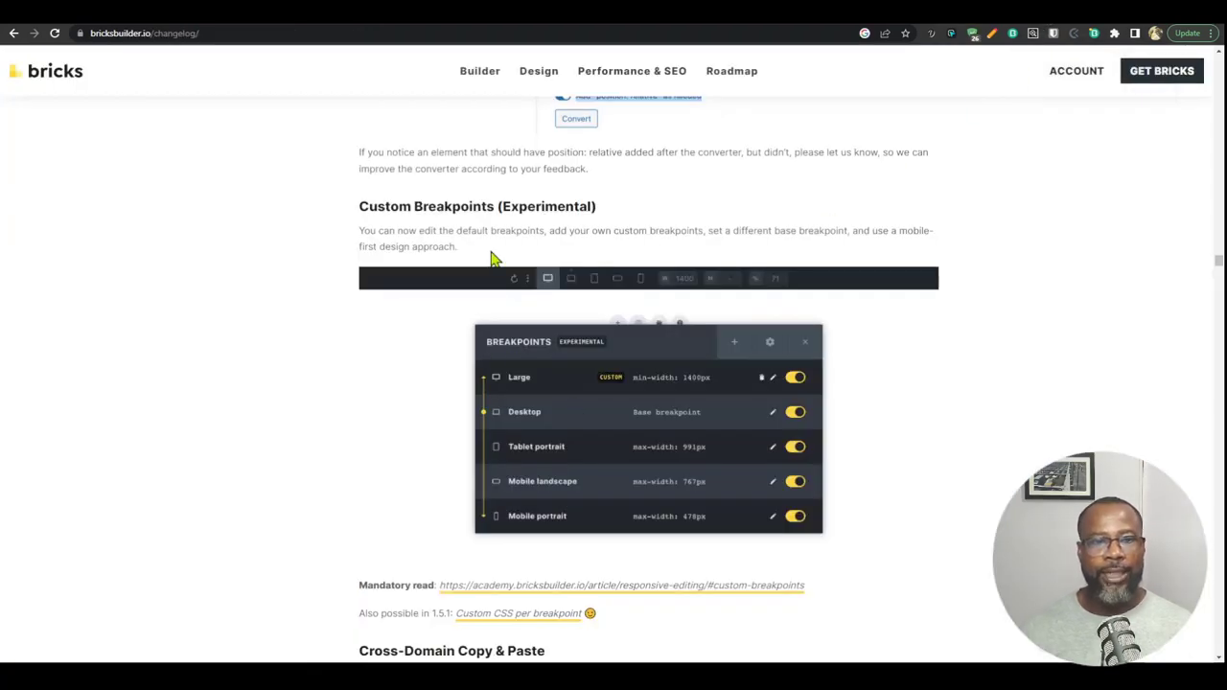
# Step: Skim the changelog's Custom Breakpoints notes, then open the builder's breakpoints list
pyautogui.scroll(-1, 575, 273)
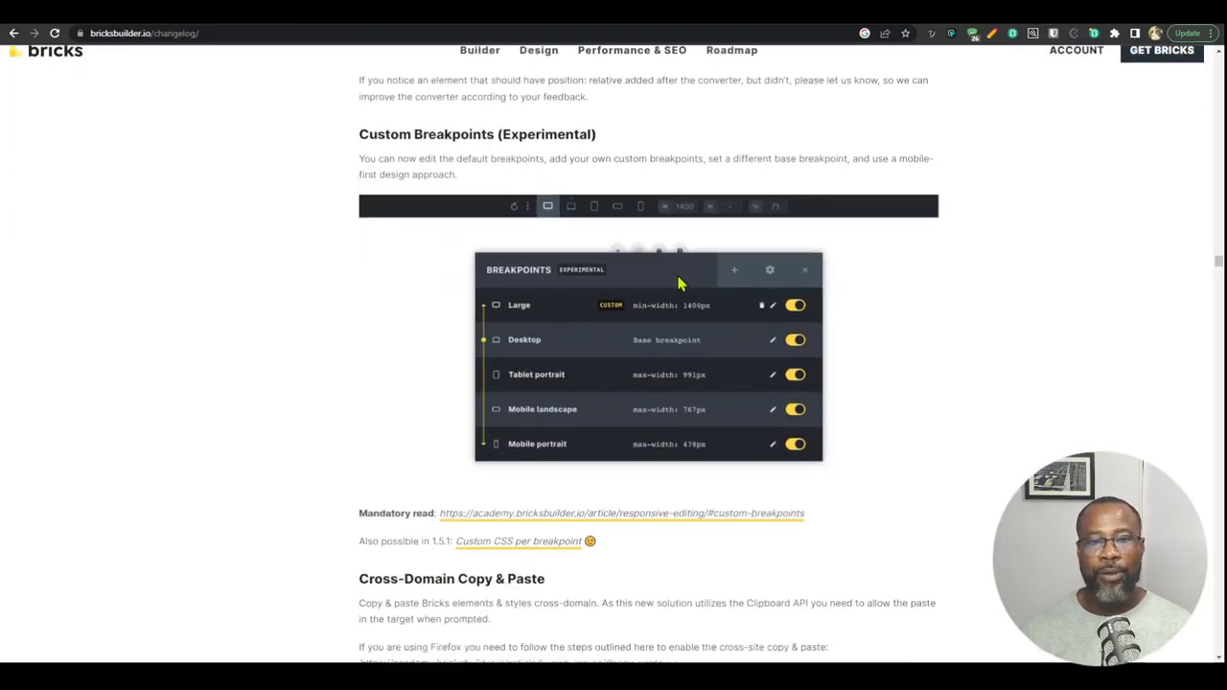
pyautogui.scroll(2, 690, 297)
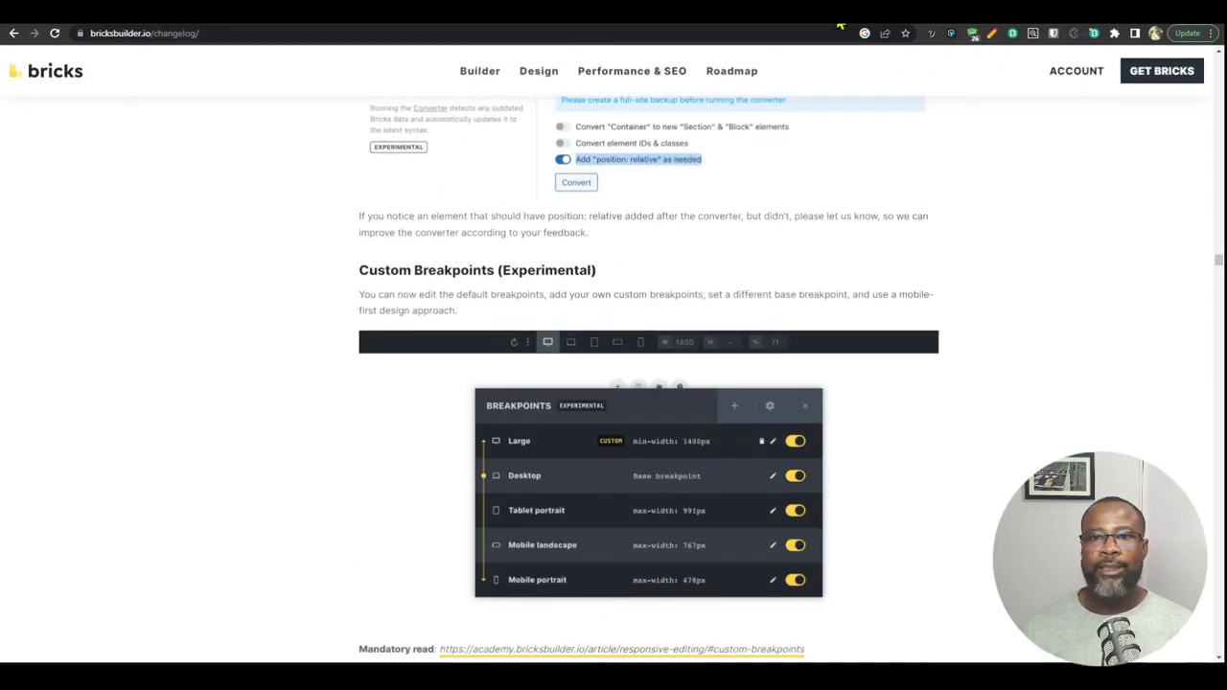
pyautogui.hotkey('ctrl', 'Tab')
pyautogui.click(497, 60)
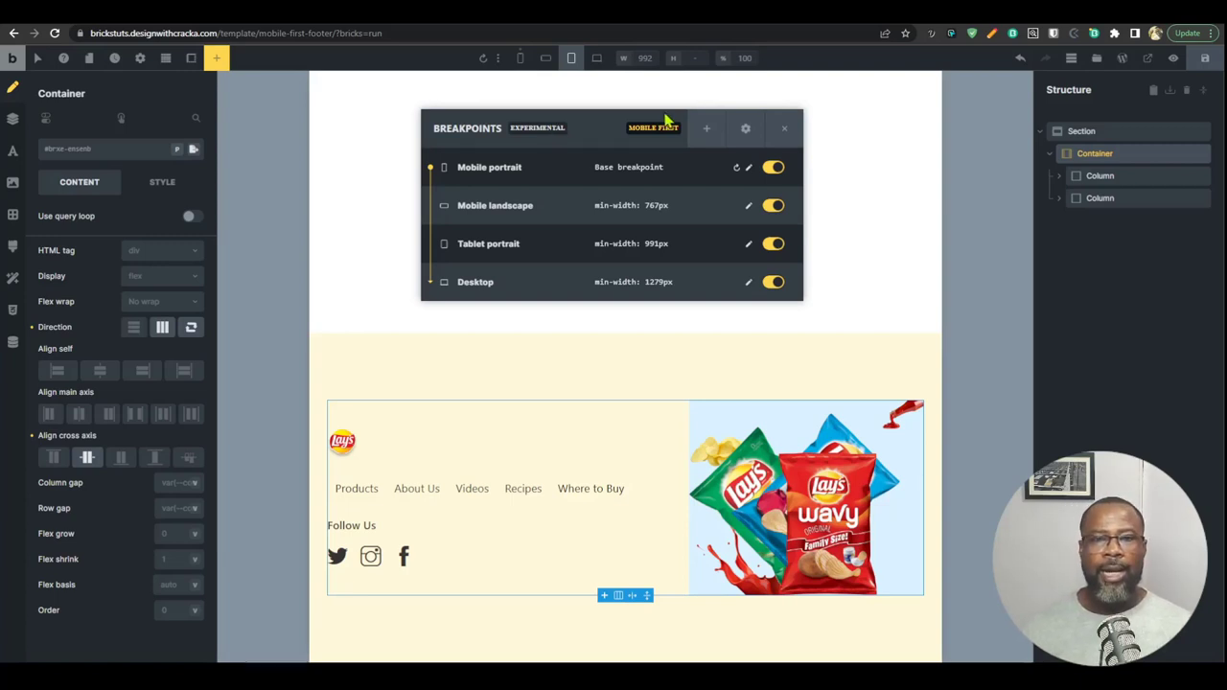
# Step: Close the breakpoints list and preview the footer at desktop, tablet portrait, then mobile portrait
pyautogui.click(784, 135)
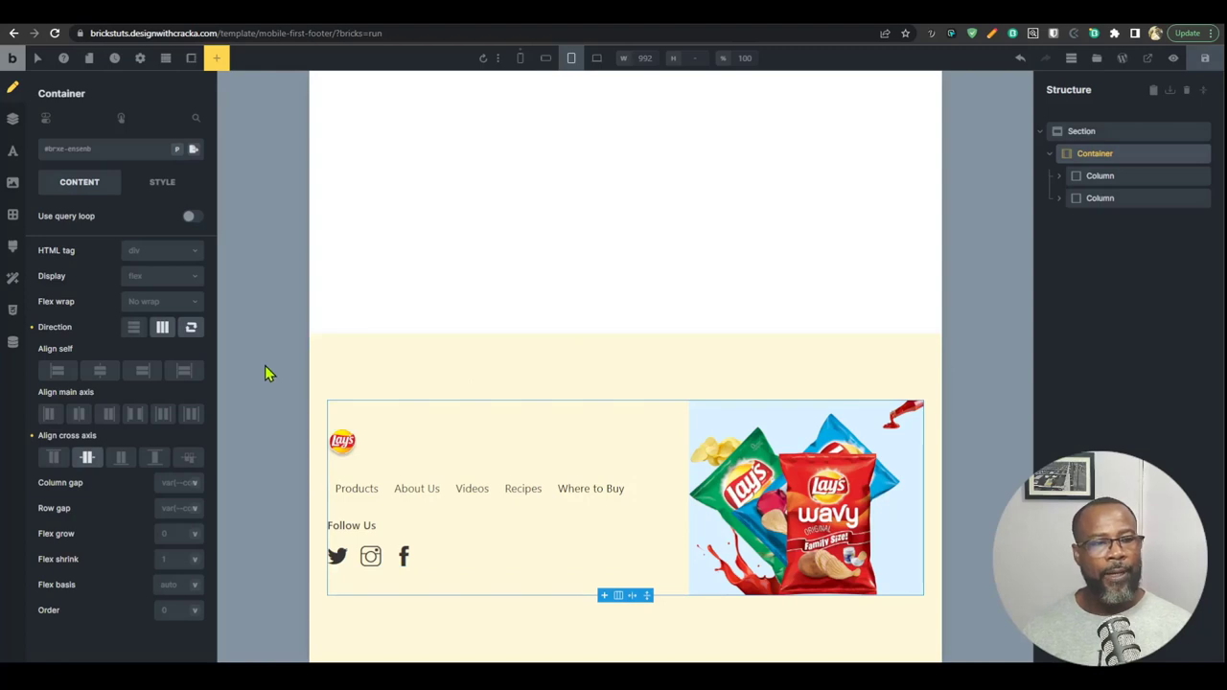
pyautogui.click(592, 60)
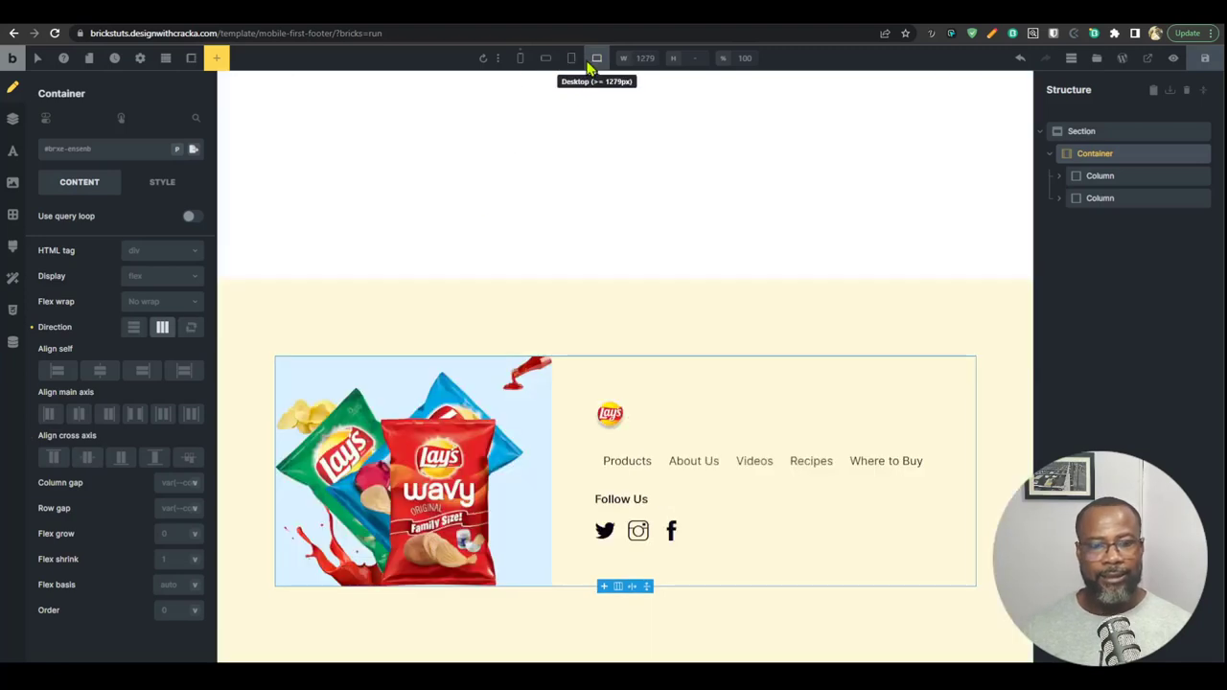
pyautogui.click(571, 58)
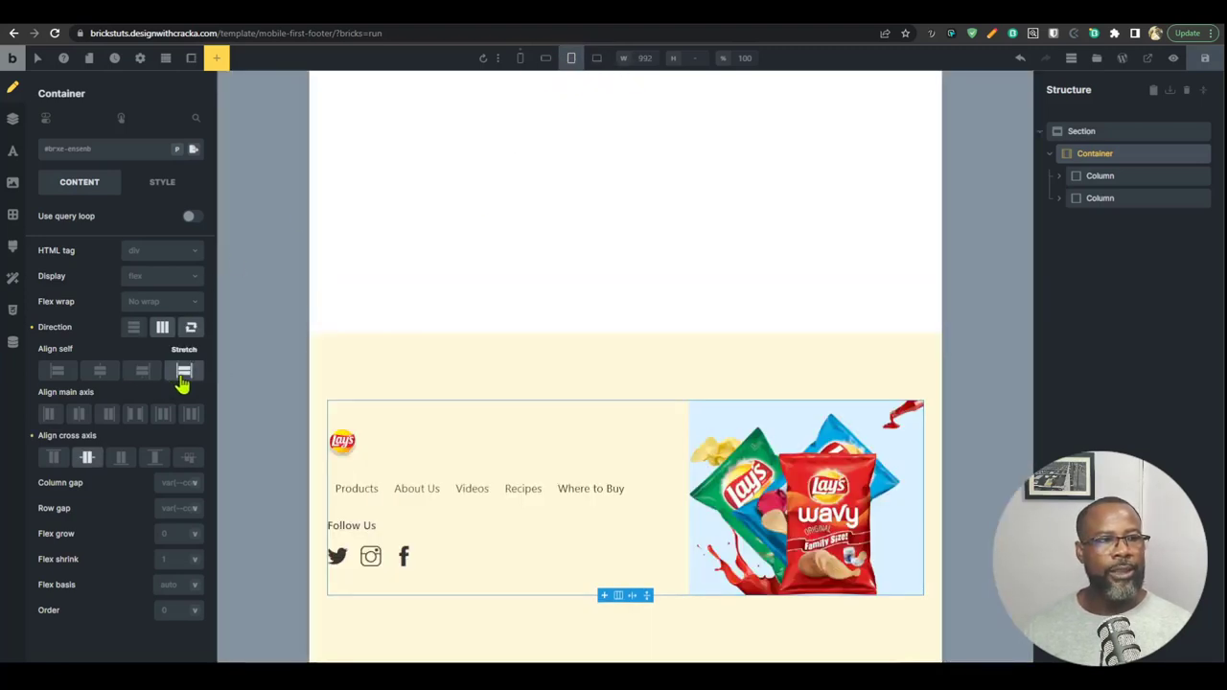
pyautogui.click(520, 59)
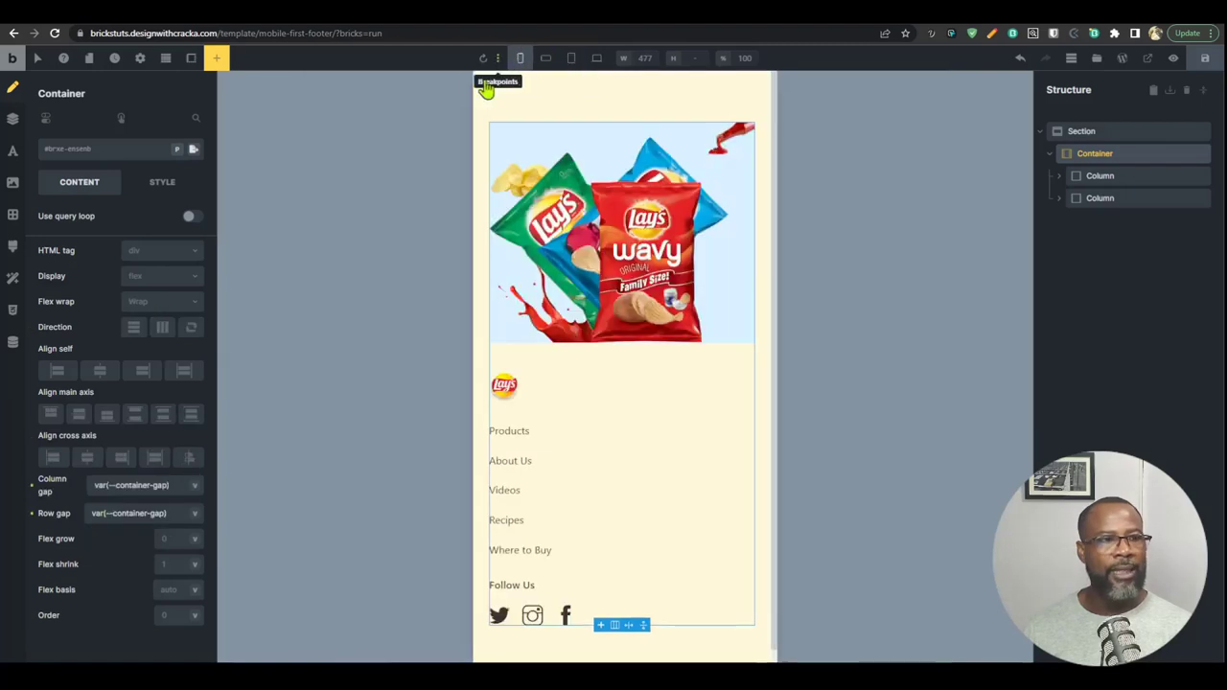
# Step: Create global class mf-footer-container on the footer container and import its ID styles into it
pyautogui.click(86, 154)
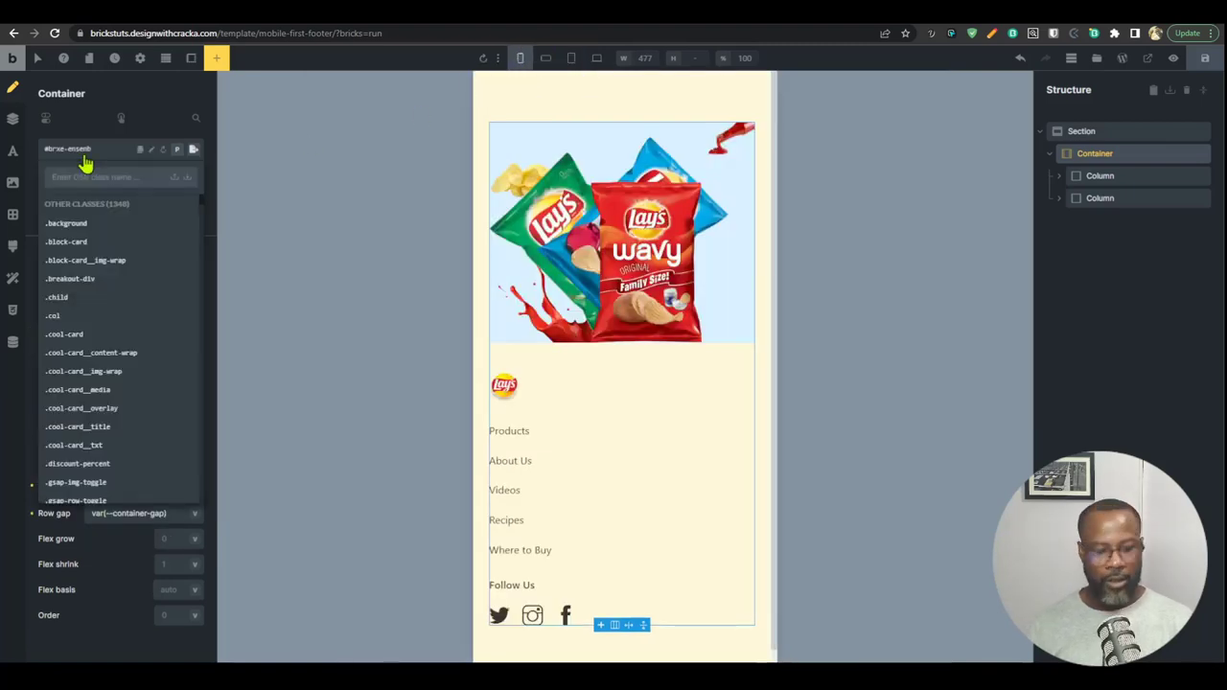
pyautogui.write('footer')
pyautogui.hotkey('ctrl', 'a')
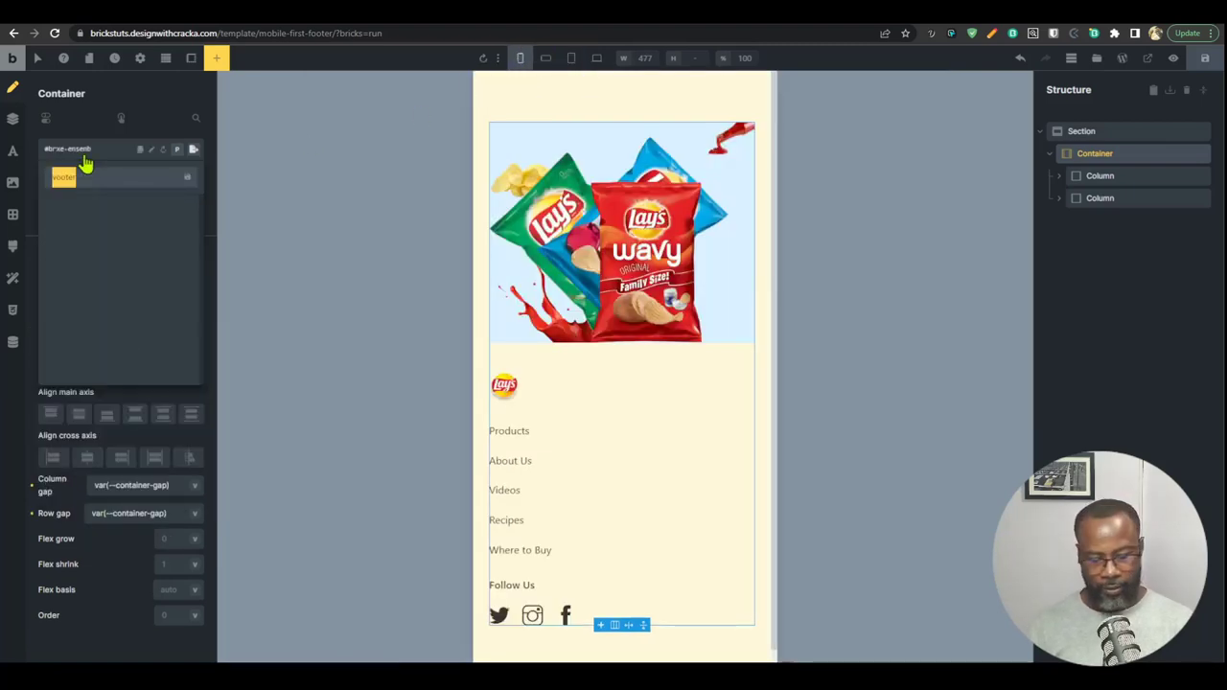
pyautogui.press('BackSpace')
pyautogui.write('mobil')
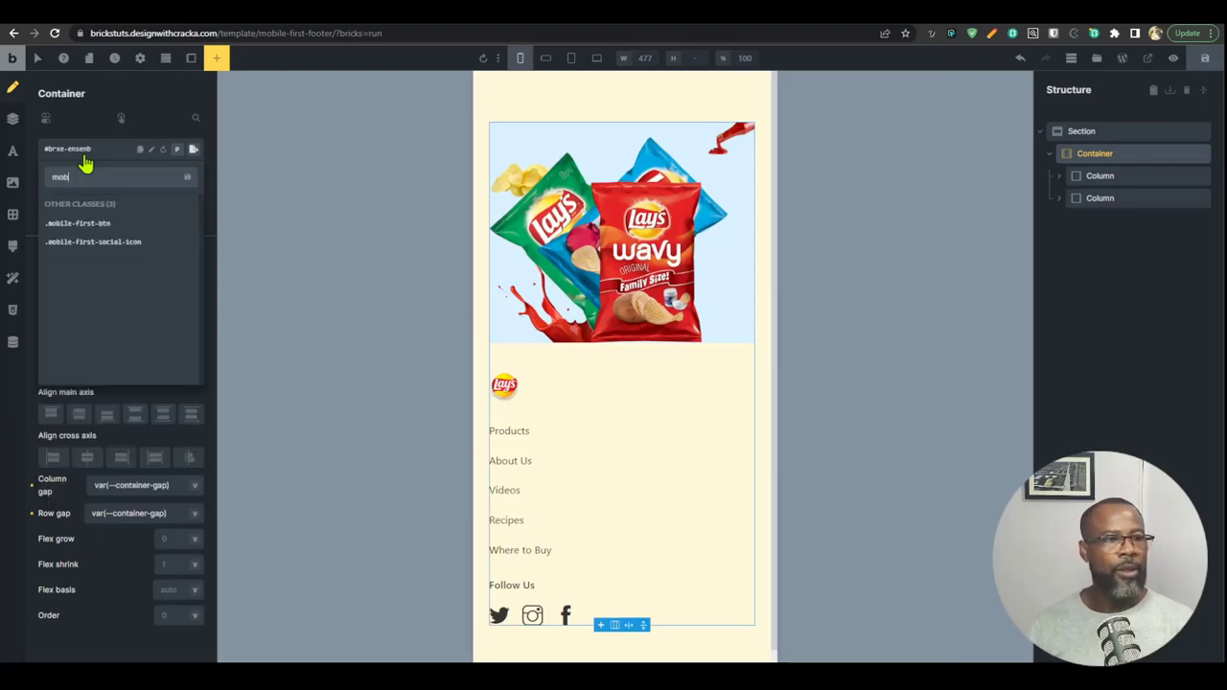
pyautogui.write('e-')
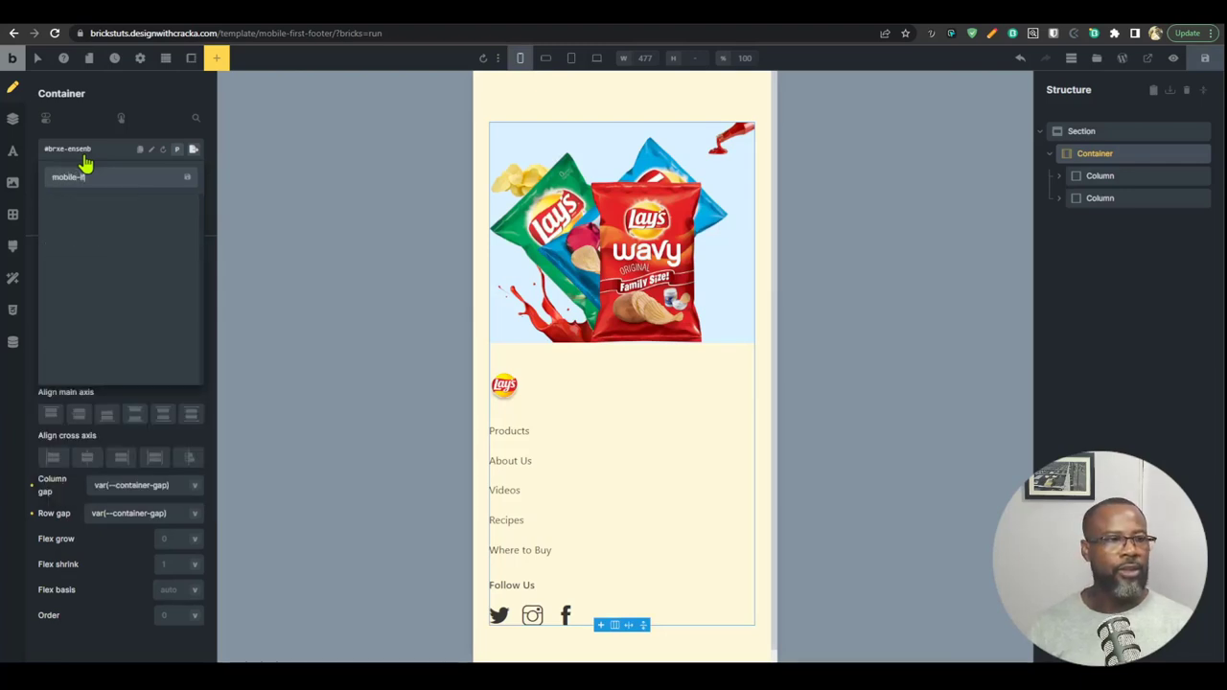
pyautogui.hotkey('ctrl', 'a')
pyautogui.write('m')
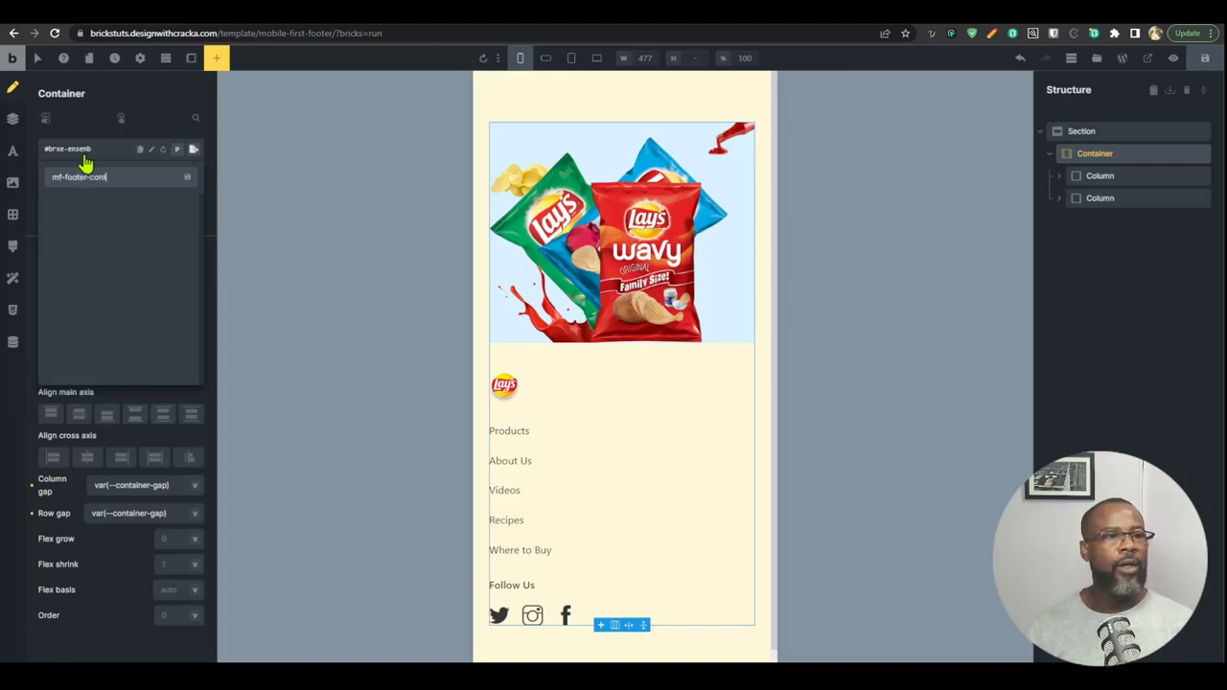
pyautogui.write('f-footer-contain')
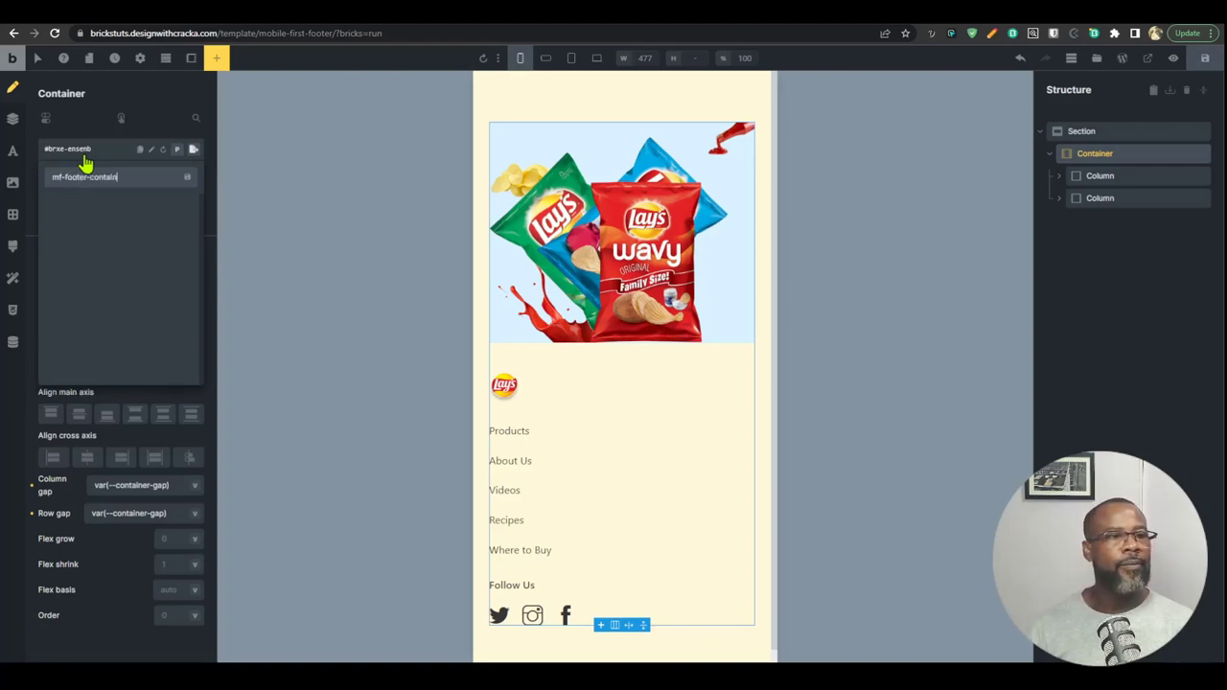
pyautogui.write('er')
pyautogui.press('Return')
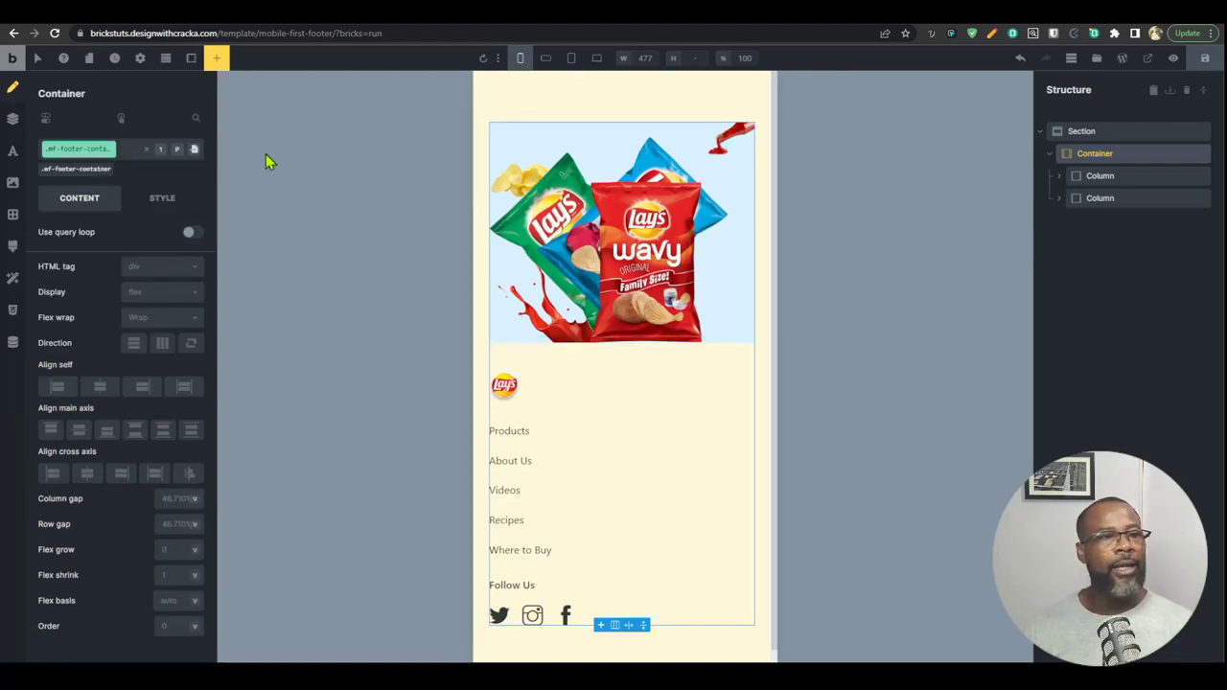
pyautogui.click(194, 151)
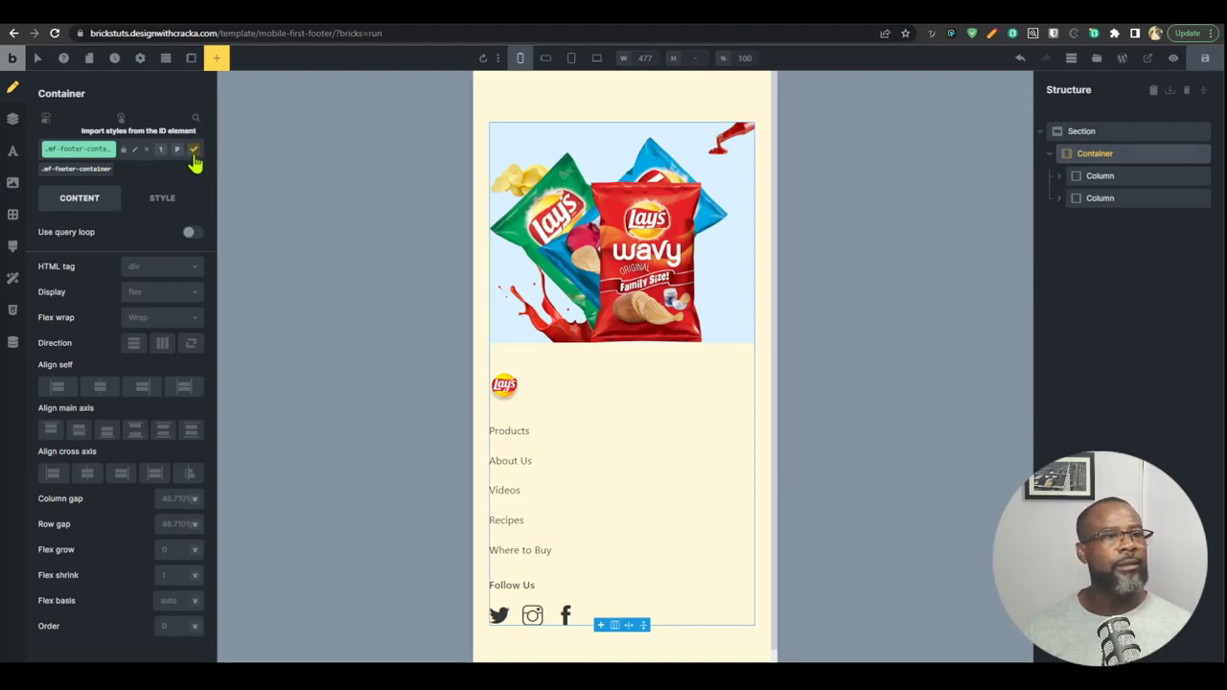
pyautogui.click(89, 173)
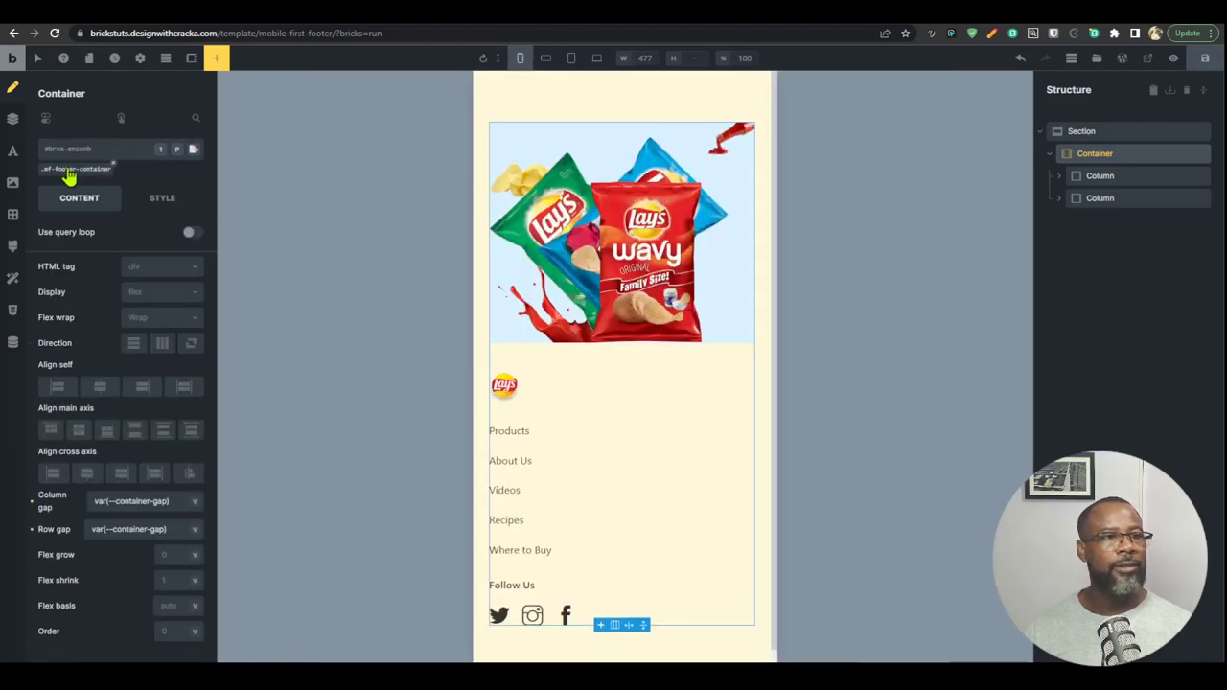
# Step: Export the container's ID styles into class mf-footer-container and re-check the preview
pyautogui.click(70, 172)
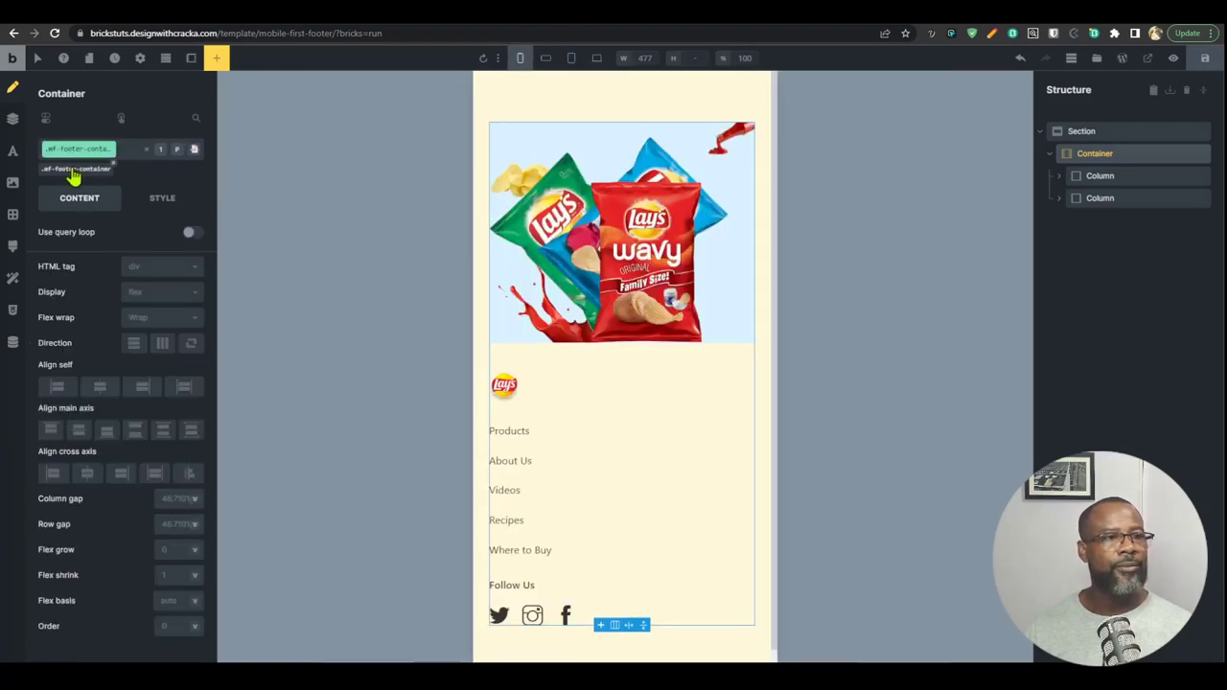
pyautogui.click(74, 173)
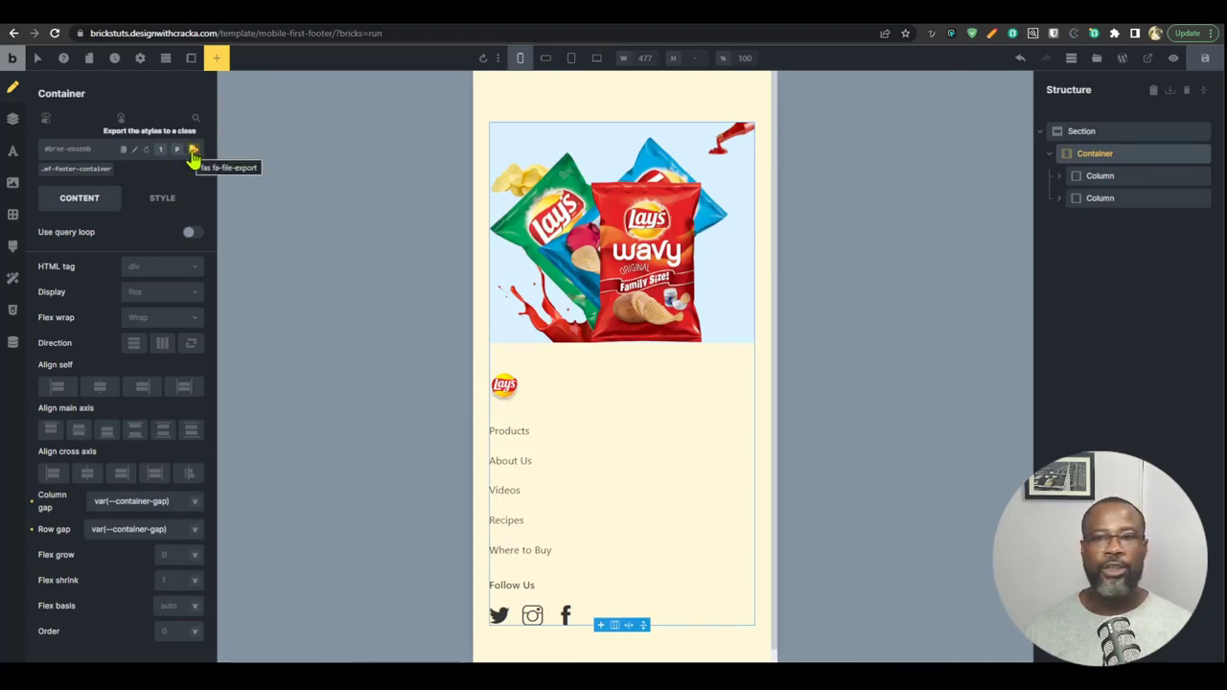
pyautogui.click(193, 154)
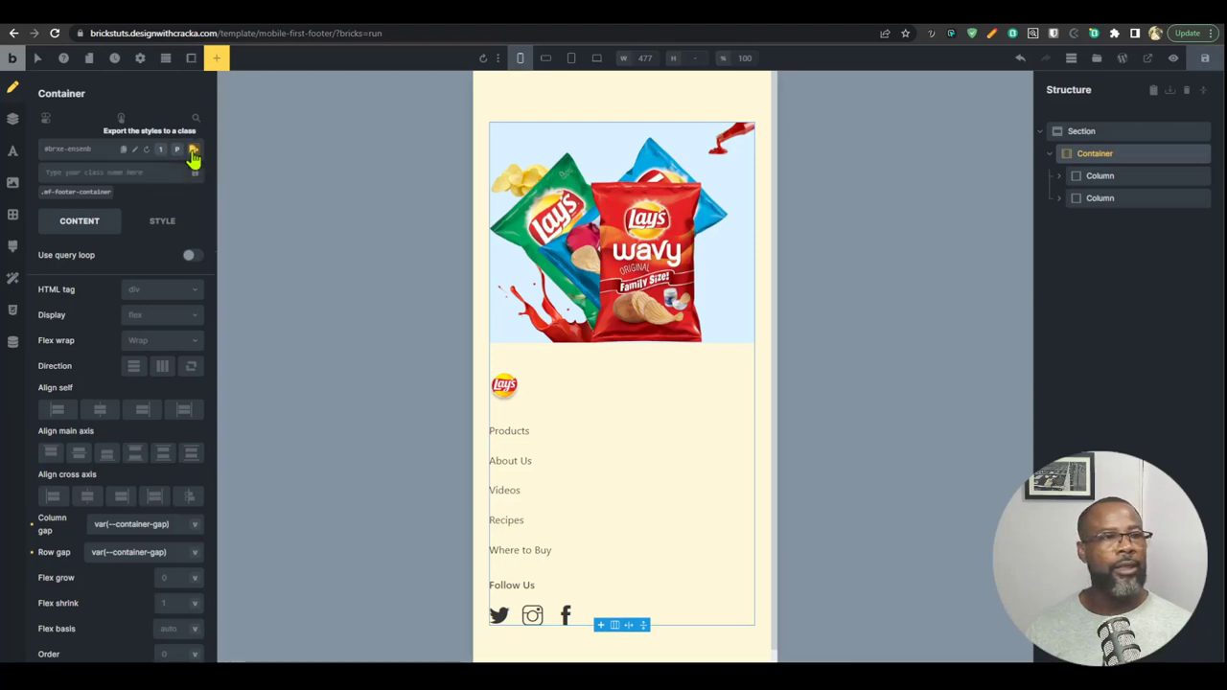
pyautogui.click(102, 174)
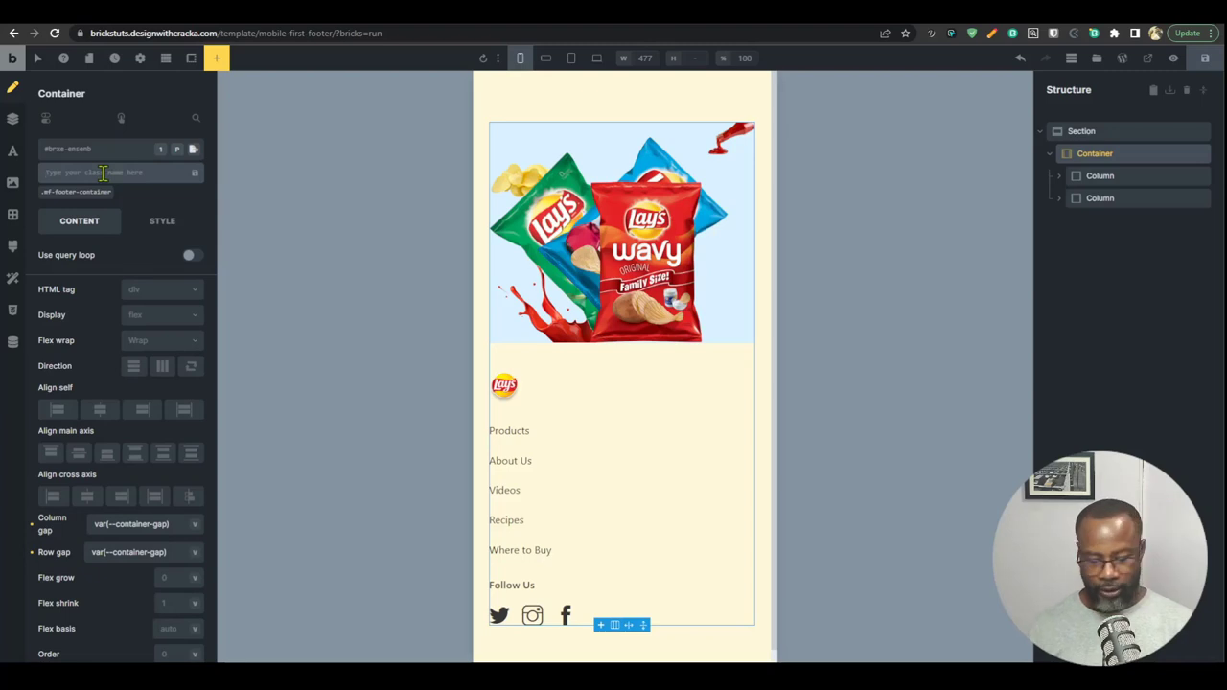
pyautogui.write('mf-footer-container')
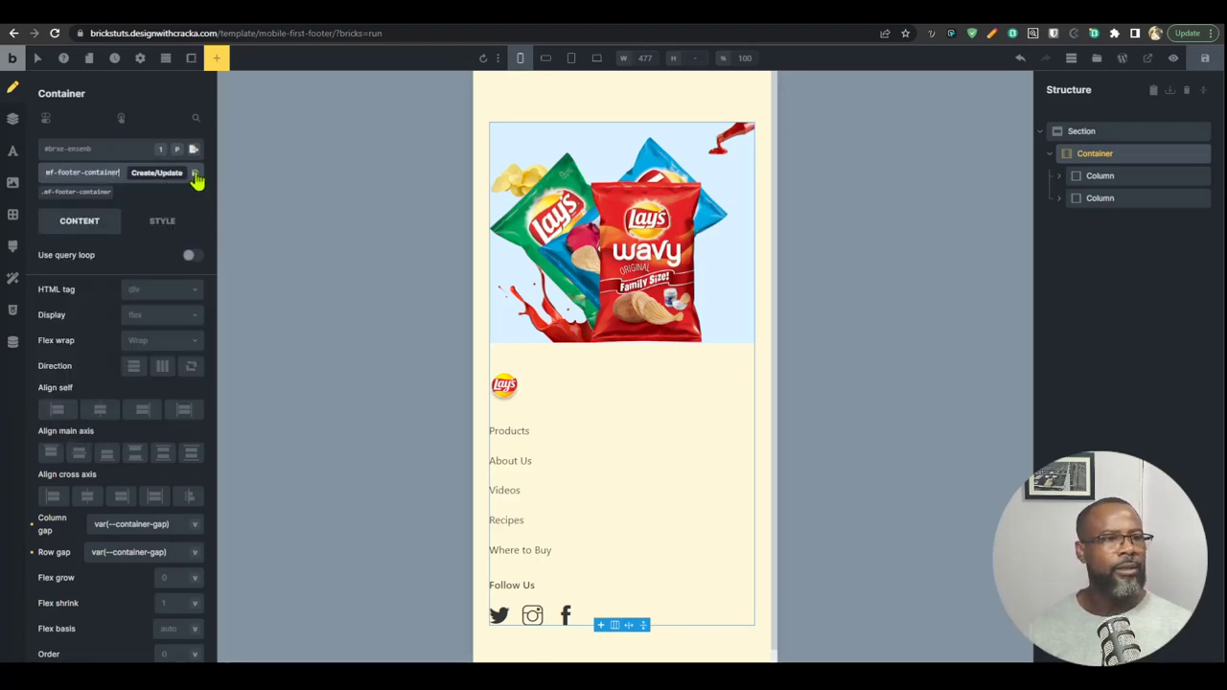
pyautogui.click(194, 176)
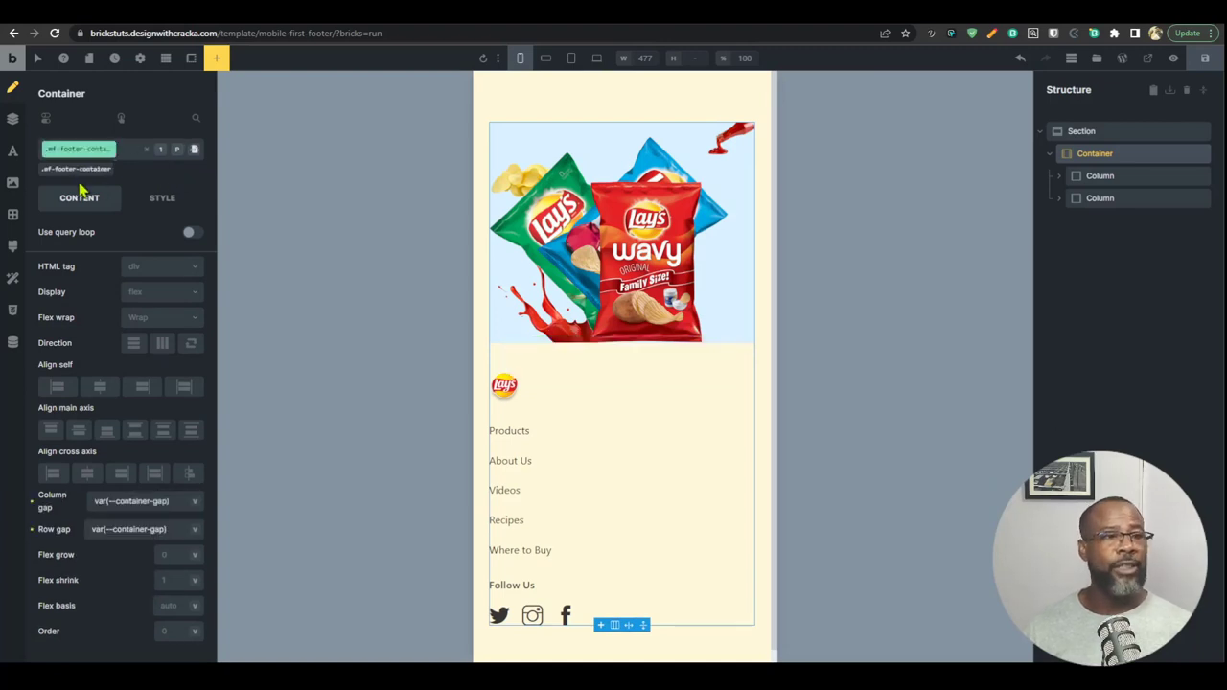
pyautogui.click(546, 58)
# Step: Compare the footer layout at tablet portrait, desktop and phone landscape preview widths
pyautogui.click(571, 57)
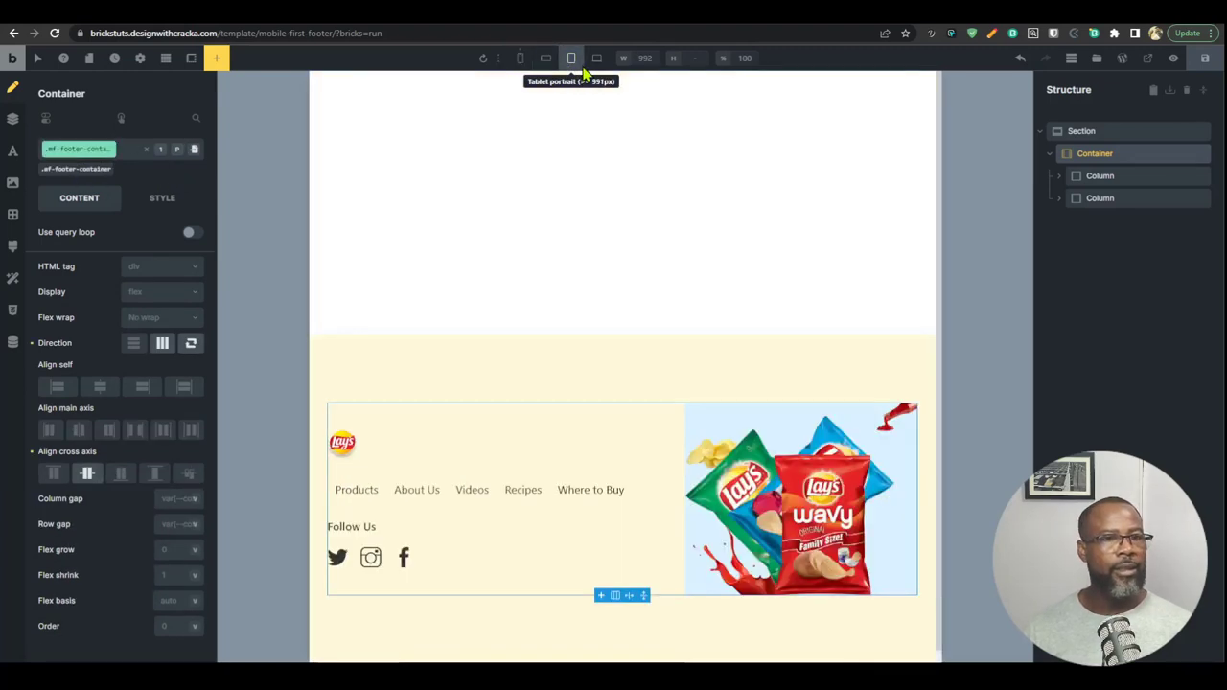
pyautogui.click(597, 58)
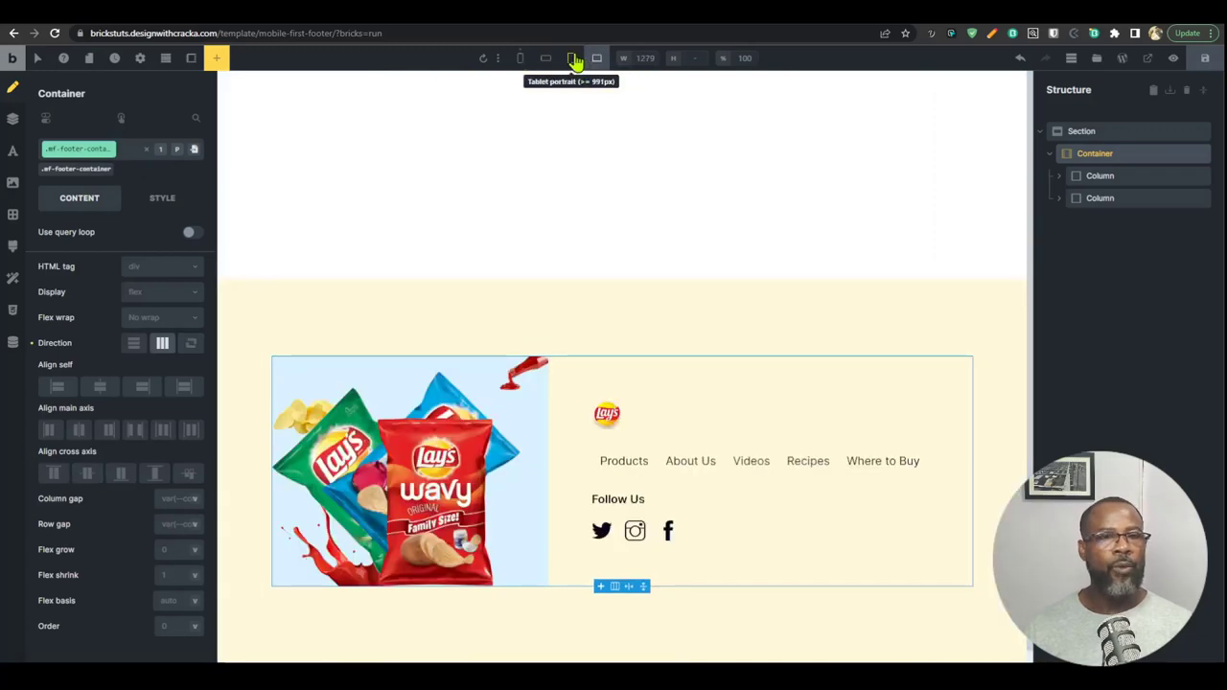
pyautogui.click(570, 57)
pyautogui.click(546, 58)
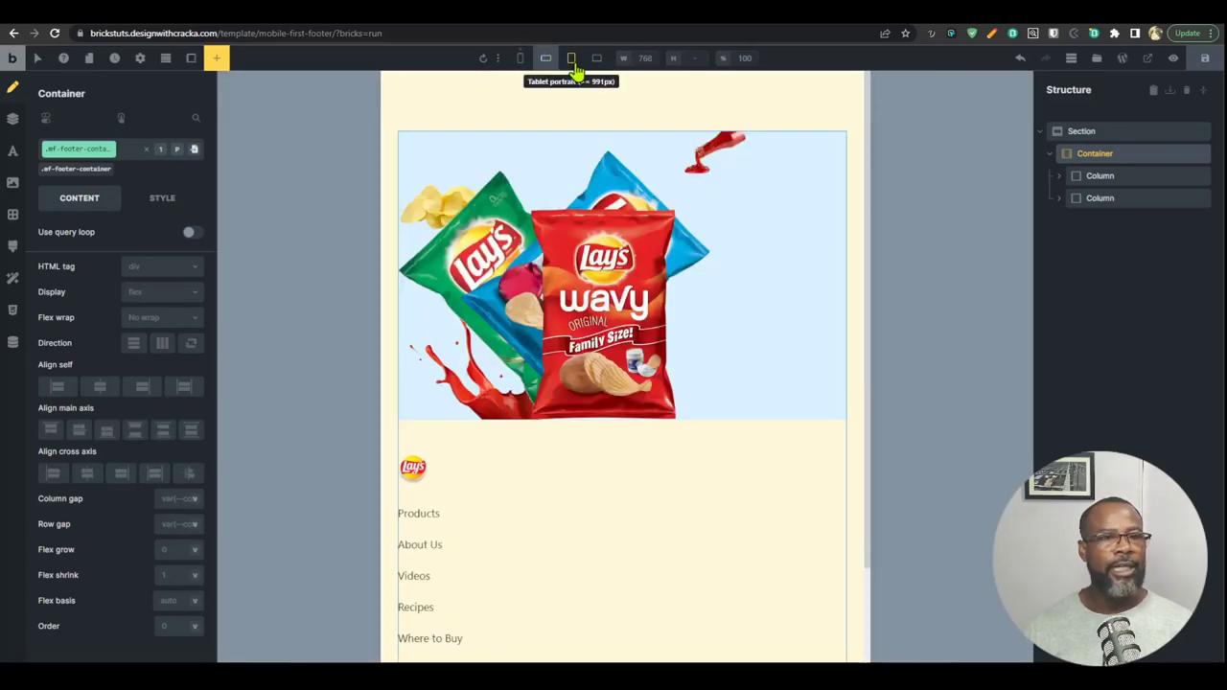
pyautogui.click(570, 58)
# Step: Reverse the footer row direction at desktop so the image sits right, then return to mobile
pyautogui.click(191, 343)
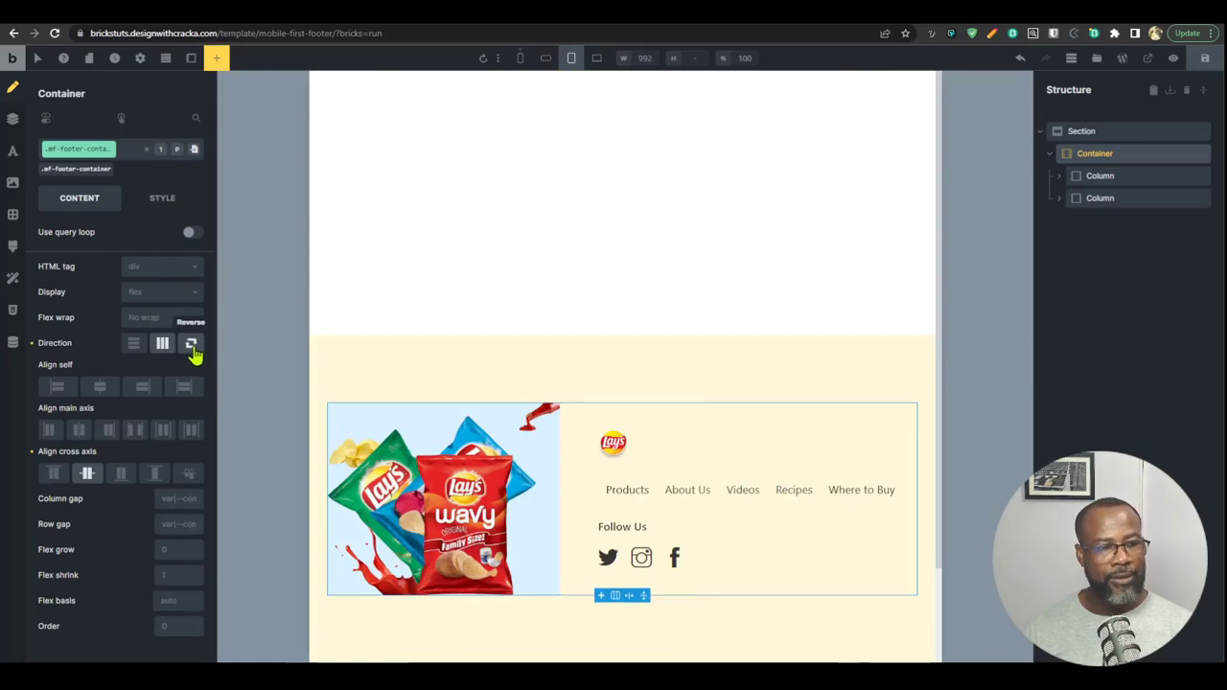
pyautogui.click(191, 343)
pyautogui.click(596, 59)
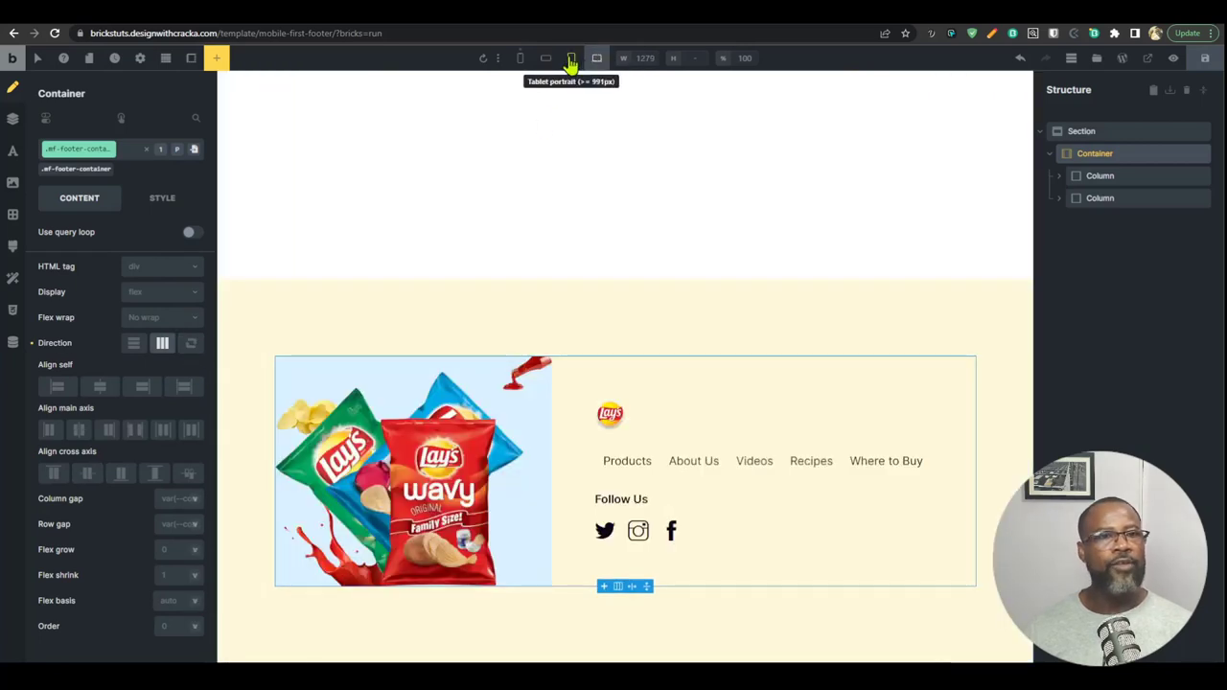
pyautogui.click(570, 57)
pyautogui.click(597, 59)
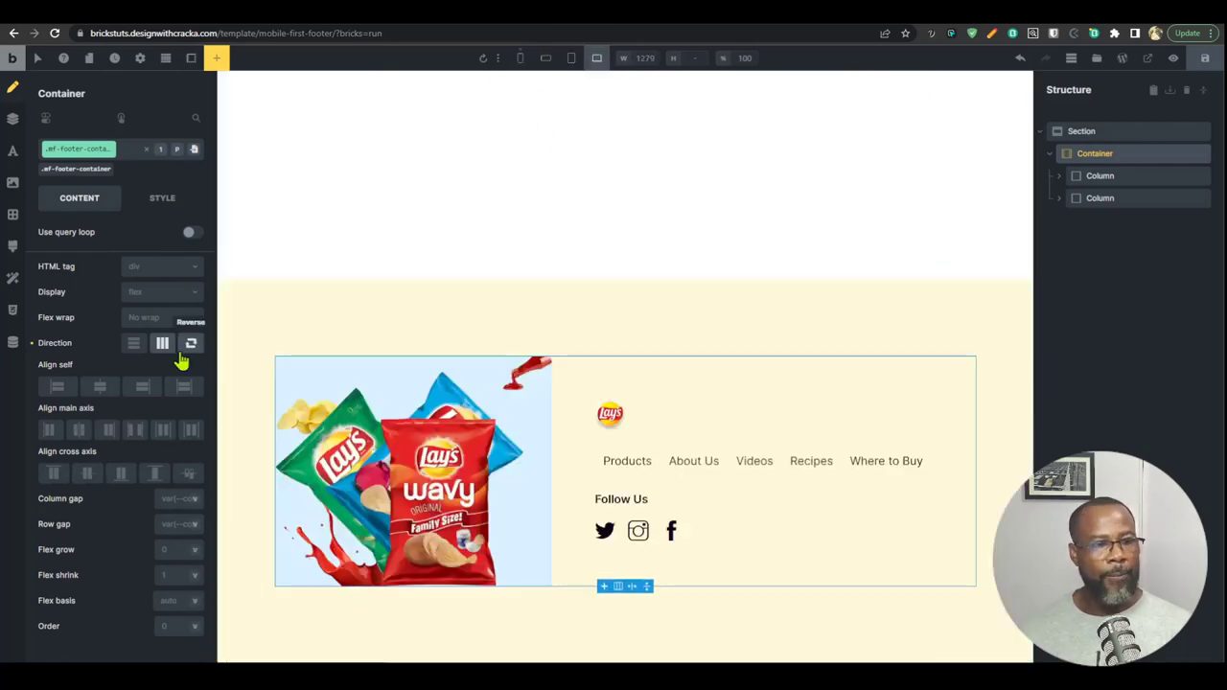
pyautogui.click(190, 343)
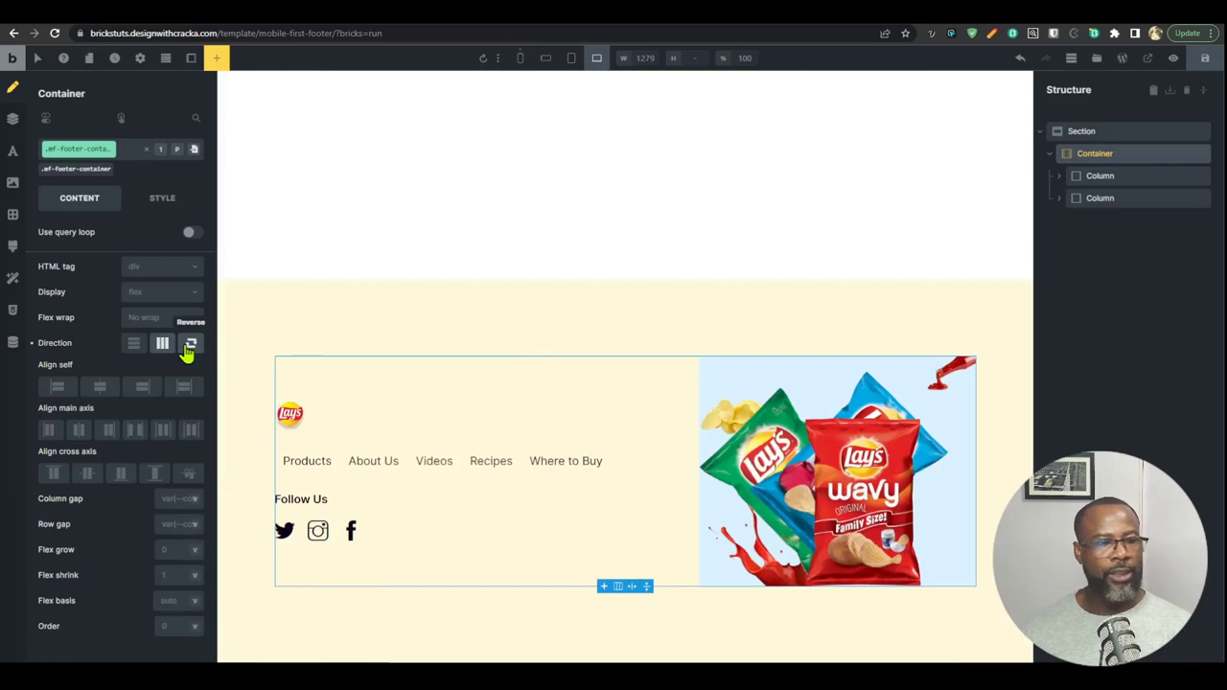
pyautogui.click(520, 57)
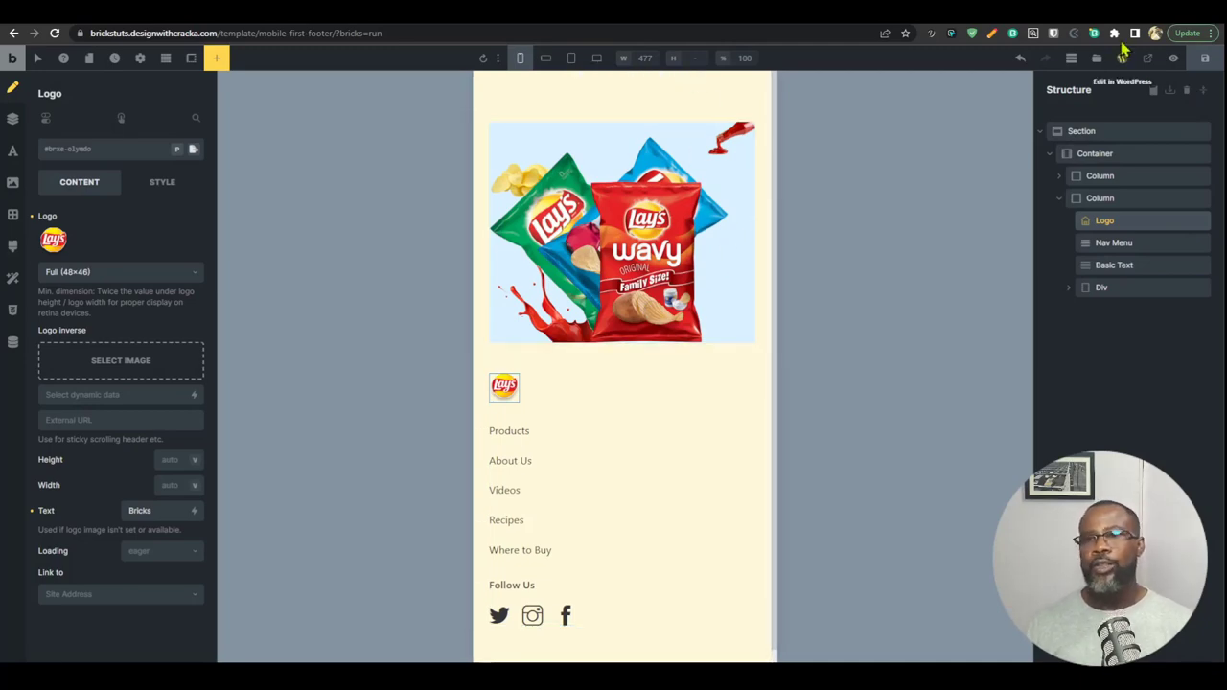
# Step: Open Mobile first from the Pages list, cancel the Leave site prompt, and save the footer template
pyautogui.click(920, 12)
pyautogui.scroll(15, 844, 328)
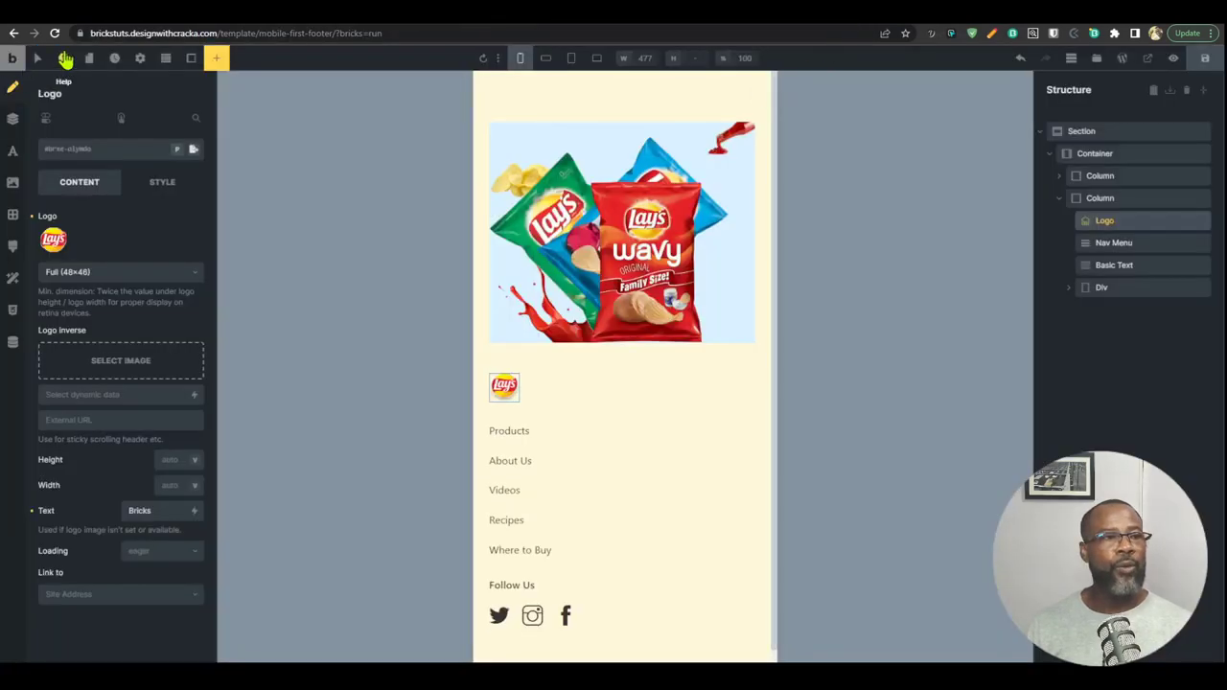
pyautogui.click(88, 57)
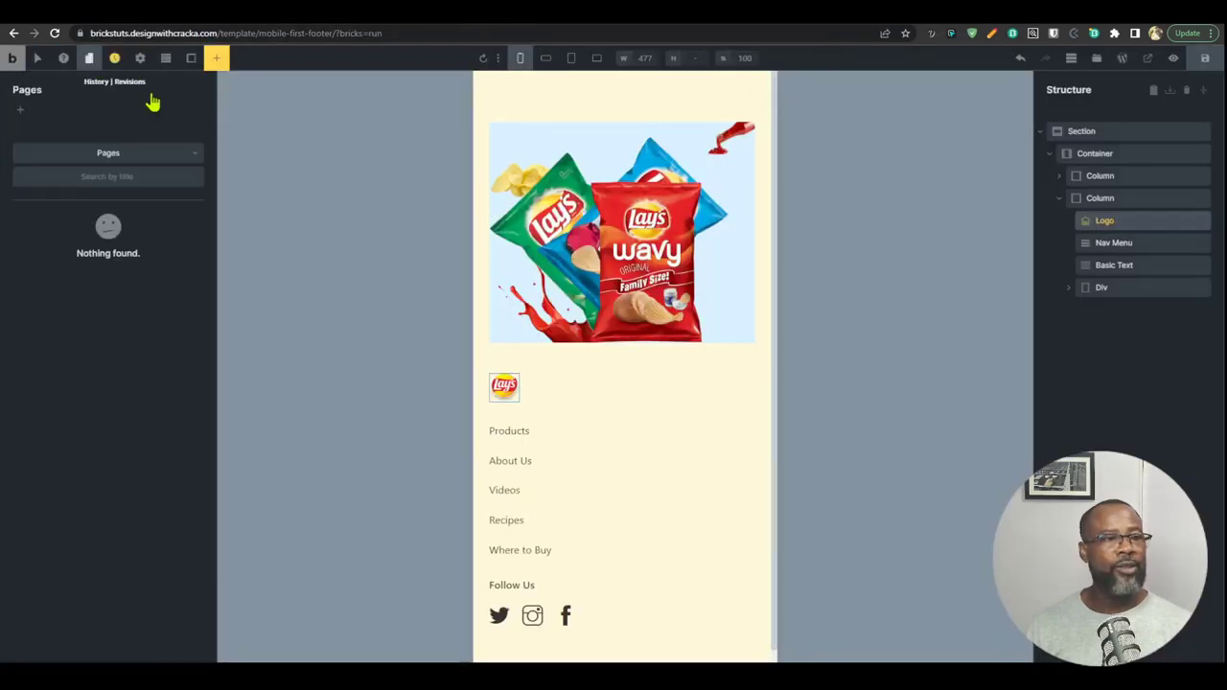
pyautogui.click(107, 227)
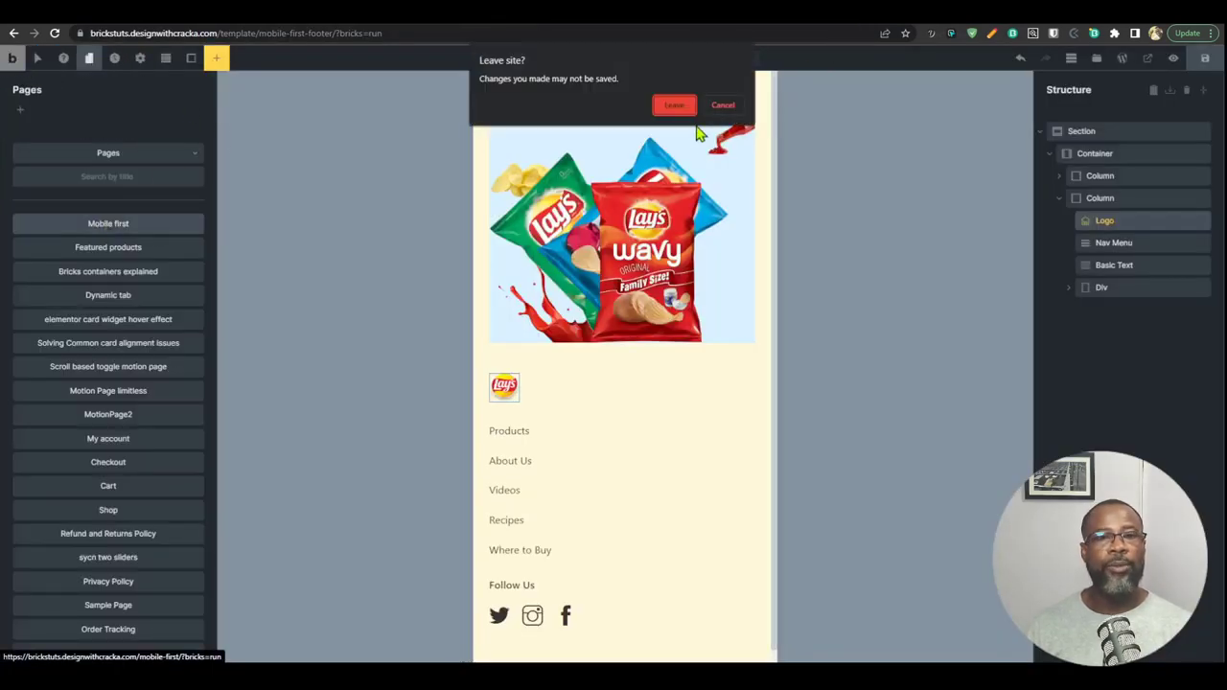
pyautogui.click(723, 104)
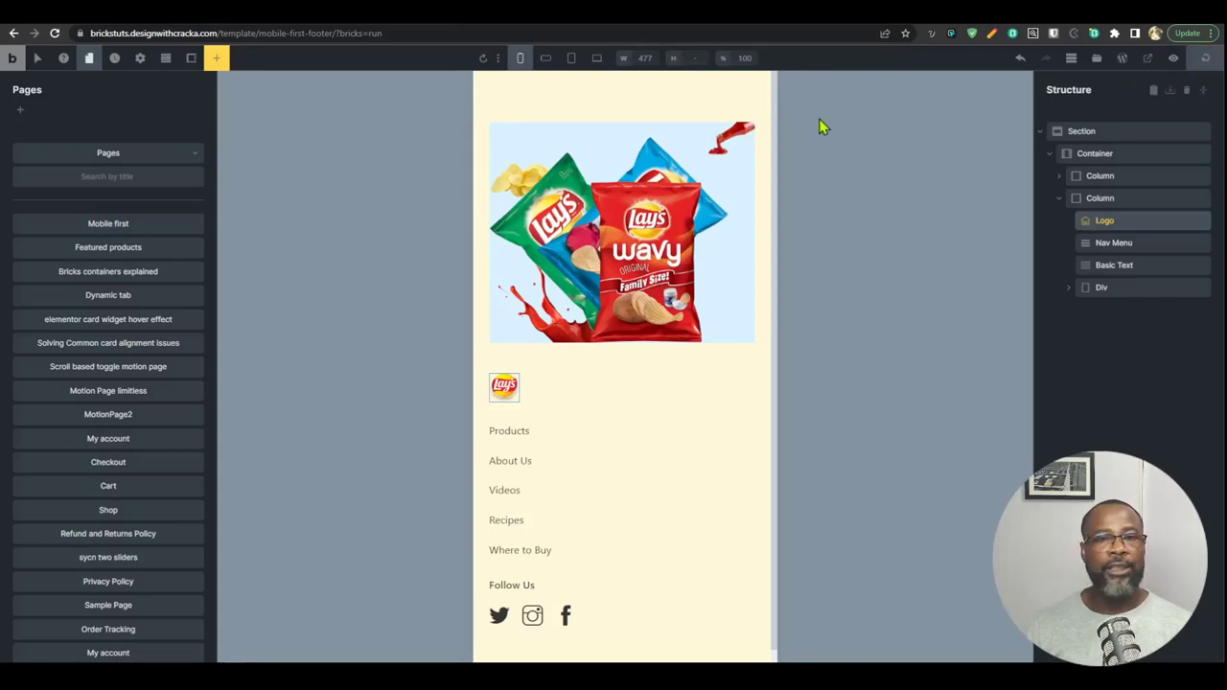
pyautogui.hotkey('ctrl', 's')
# Step: Open the Mobile first page and add a new empty section with its container at the top
pyautogui.click(121, 224)
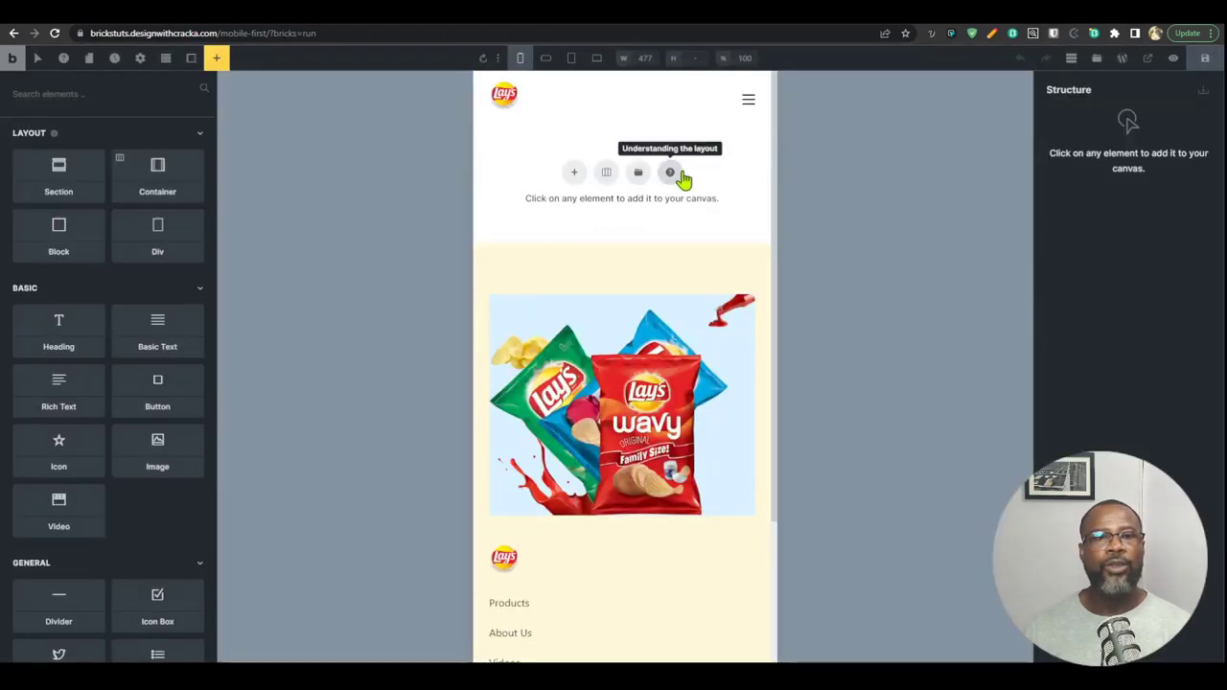
pyautogui.click(574, 174)
pyautogui.click(612, 195)
pyautogui.click(1079, 132)
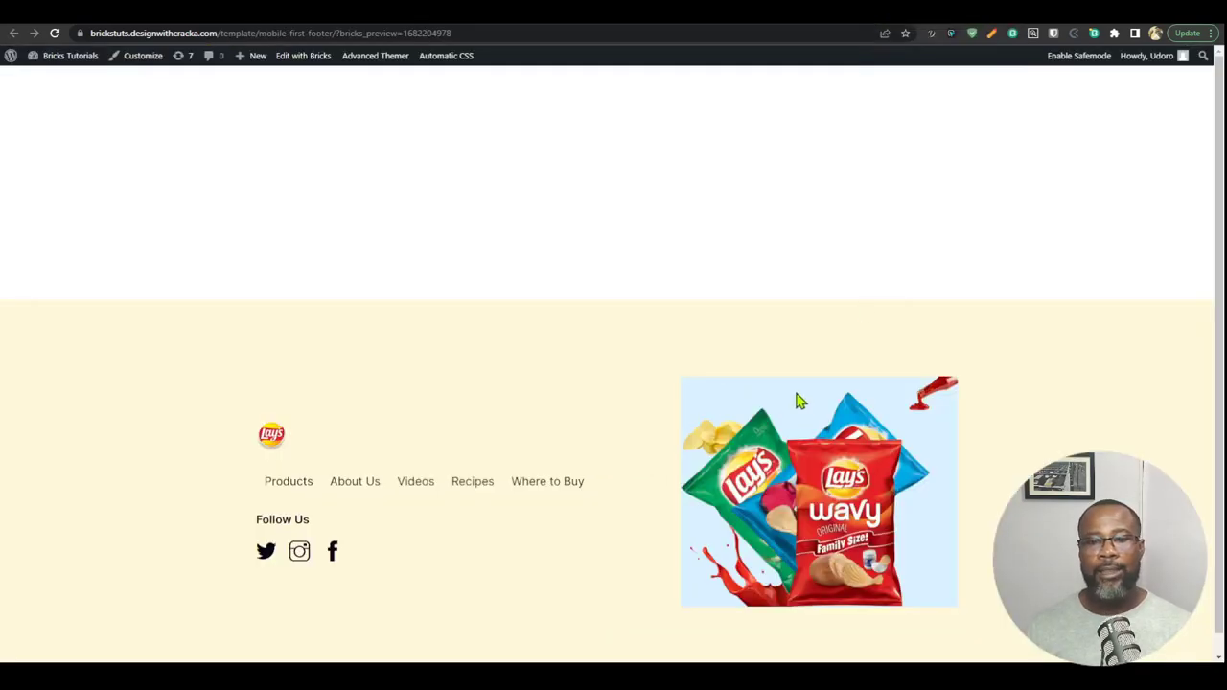
pyautogui.hotkey('ctrl', '-')
pyautogui.hotkey('ctrl', '-')
pyautogui.hotkey('ctrl', '-')
pyautogui.hotkey('ctrl', '-')
pyautogui.hotkey('ctrl', '-')
pyautogui.hotkey('ctrl', '-')
pyautogui.click(885, 57)
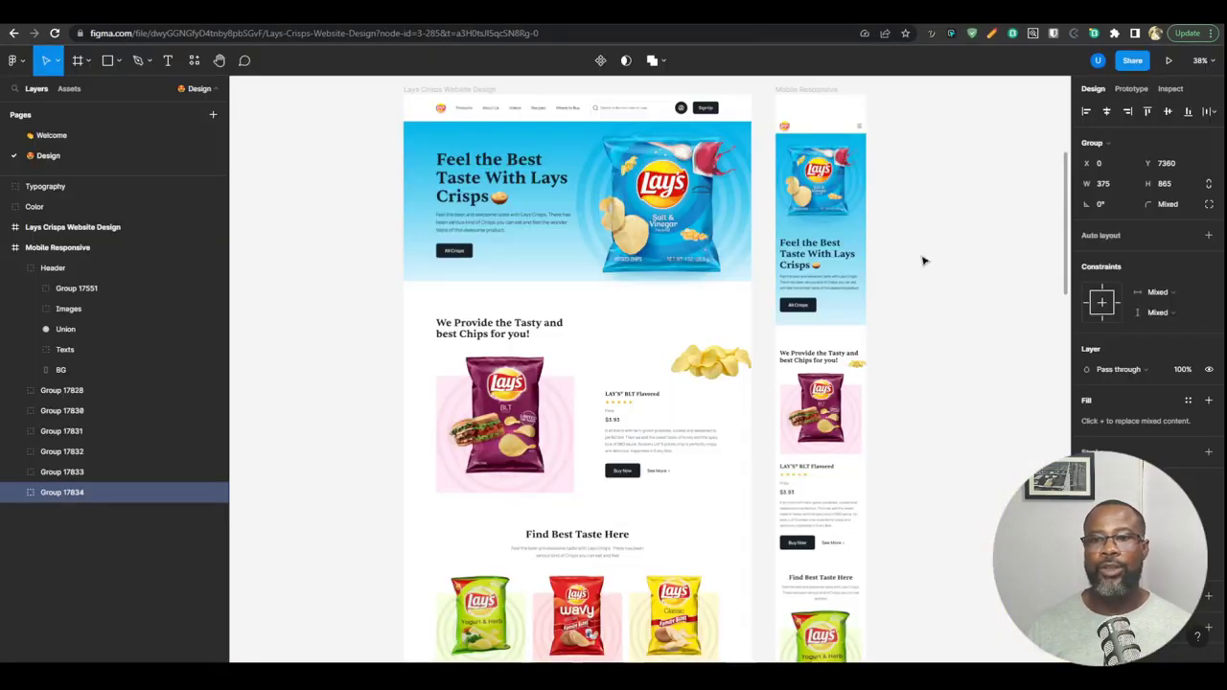
# Step: Scroll the Figma file up to the Mobile Responsive frame's hero design
pyautogui.scroll(1, 940, 373)
pyautogui.scroll(5, 817, 181)
pyautogui.scroll(2, 815, 184)
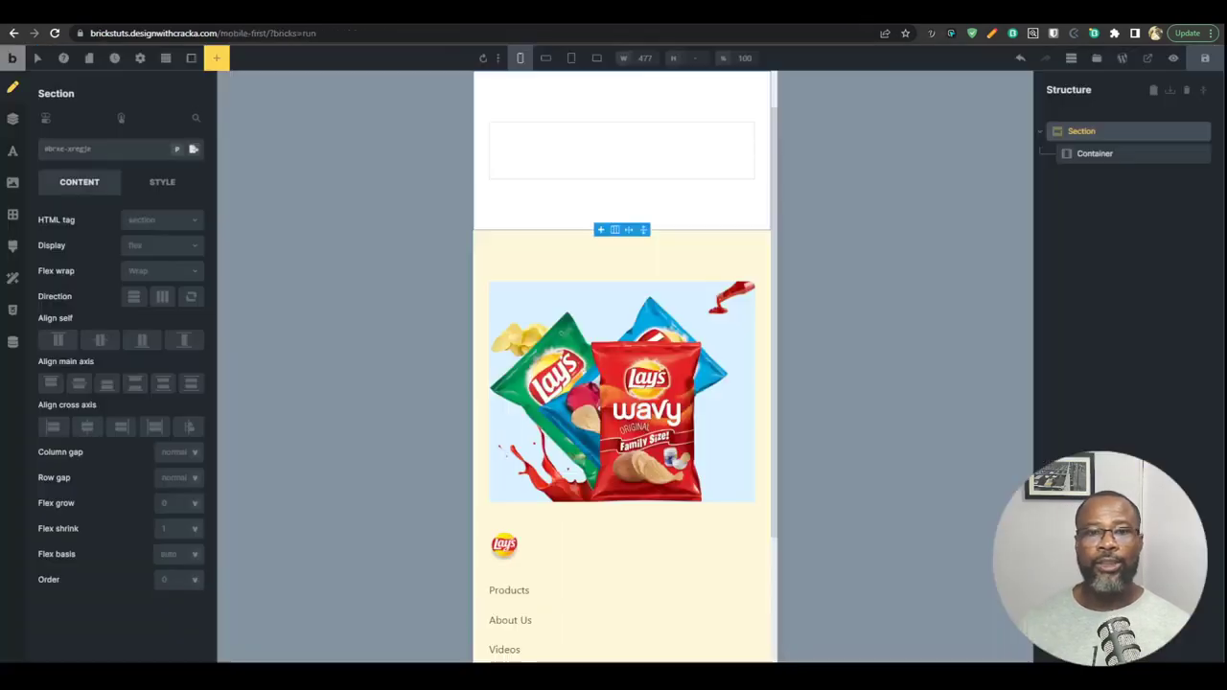
# Step: Split the new container into two columns and add an Image element to the first
pyautogui.click(596, 153)
pyautogui.click(614, 182)
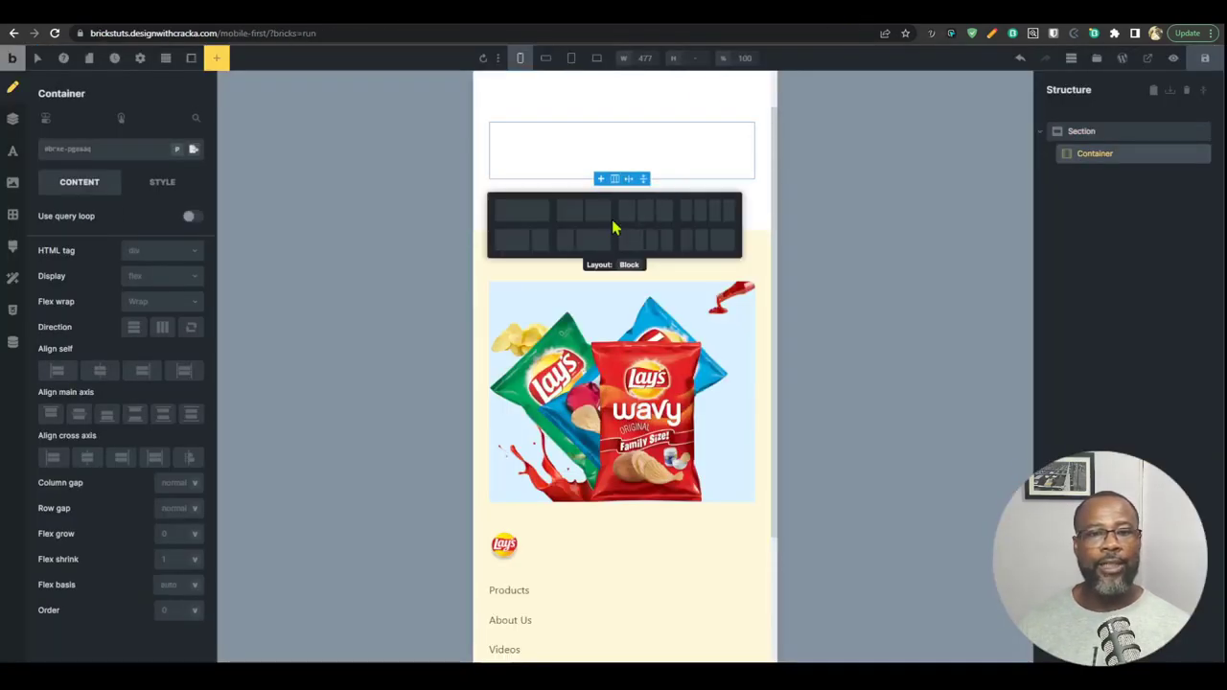
pyautogui.click(611, 219)
pyautogui.click(663, 146)
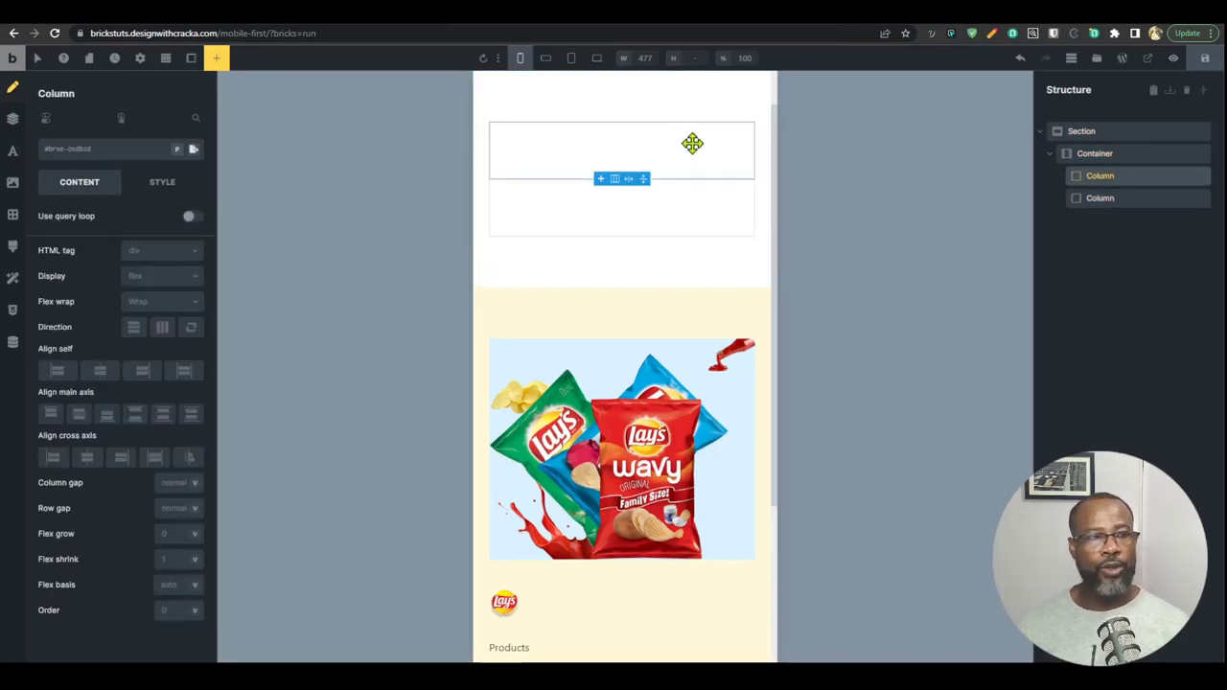
pyautogui.hotkey('ctrl', 'shift', 'e')
pyautogui.write('ima')
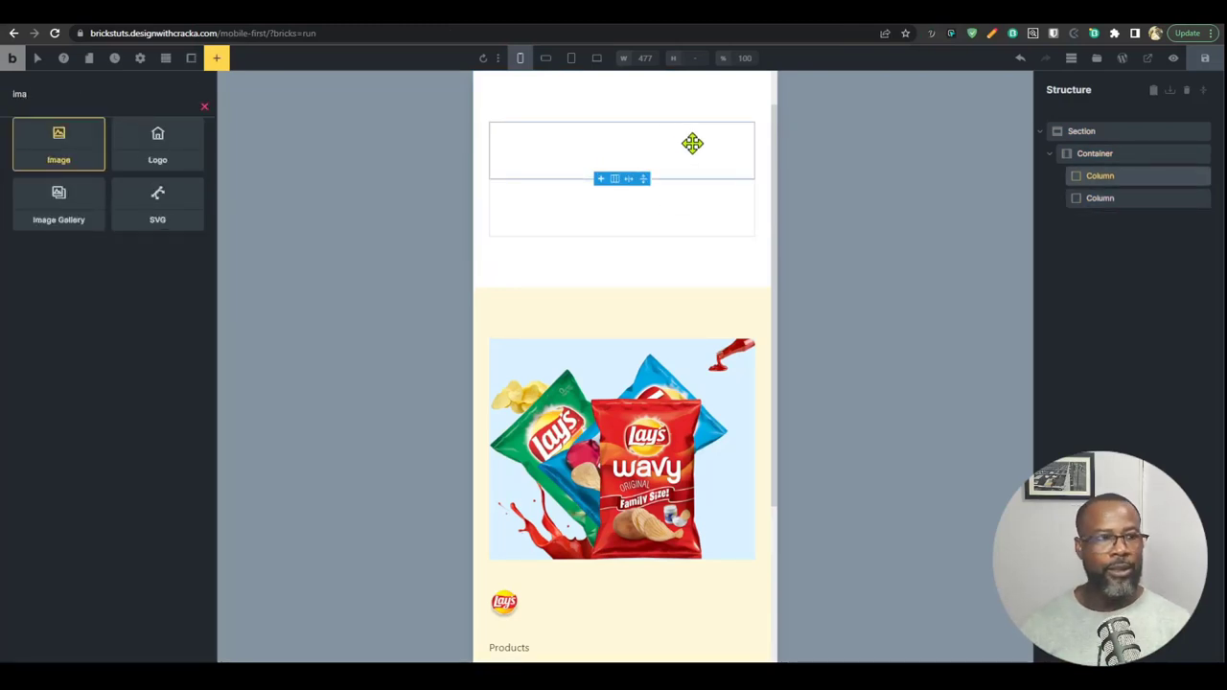
pyautogui.press('Return')
# Step: Add a Heading, Basic Text and Button to the second column
pyautogui.click(674, 208)
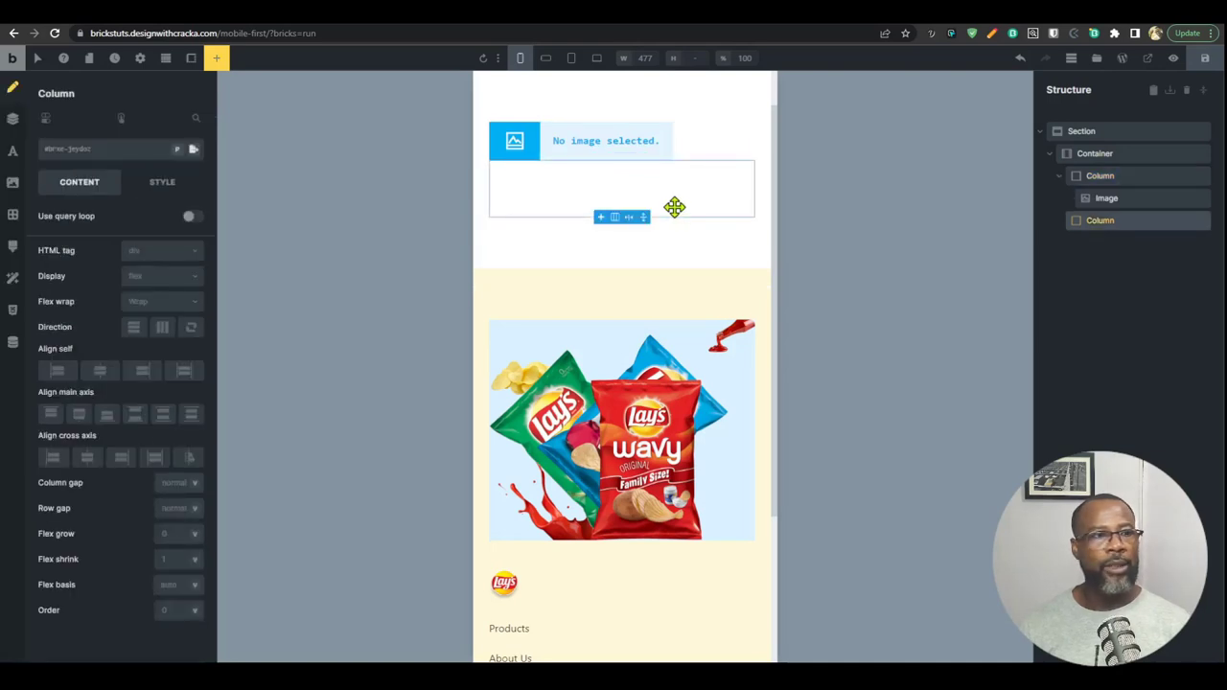
pyautogui.hotkey('ctrl', 'shift', 'e')
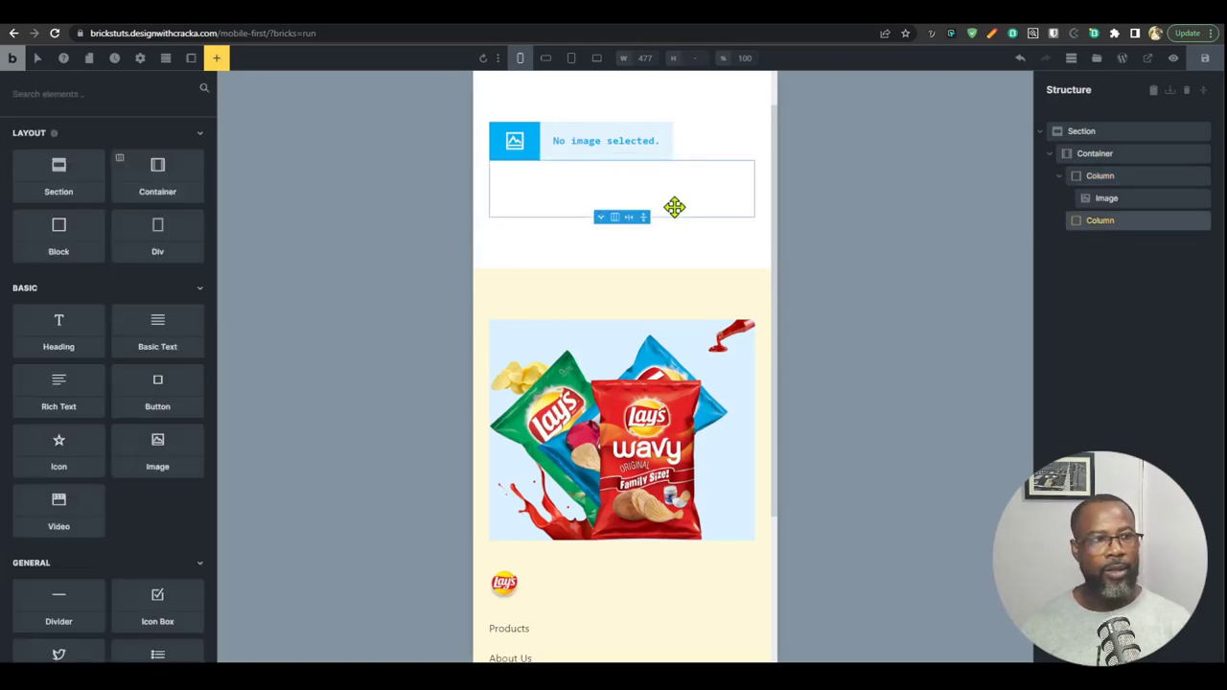
pyautogui.write('head')
pyautogui.click(39, 142)
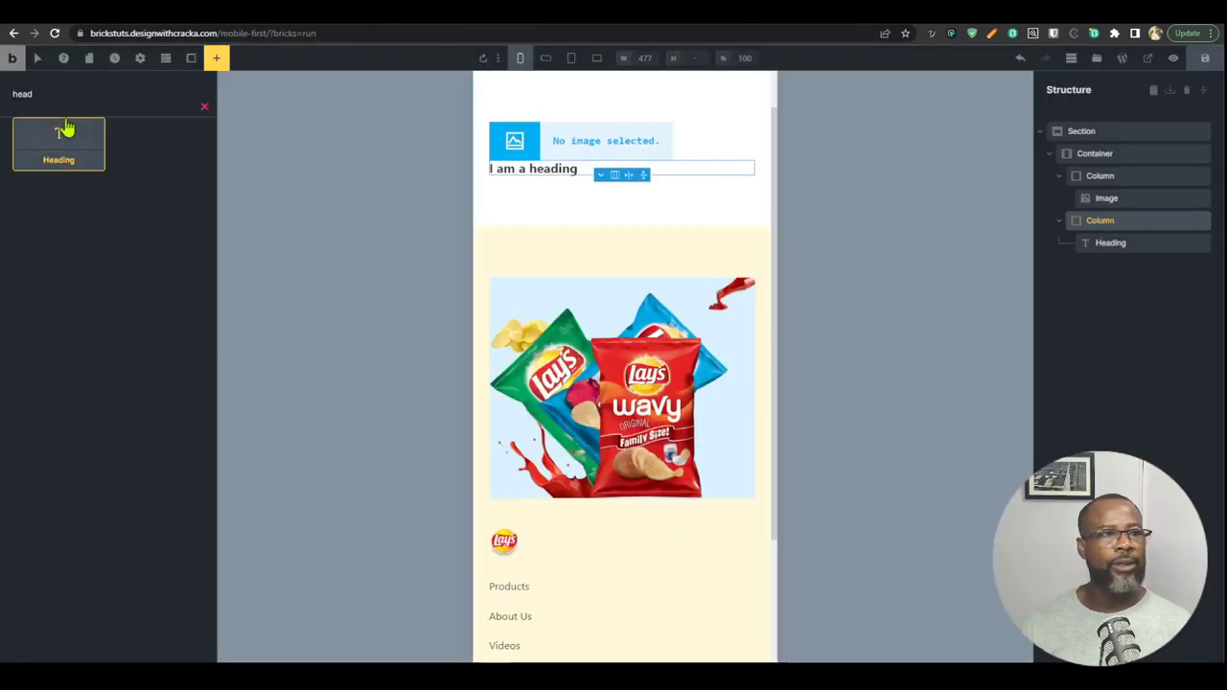
pyautogui.doubleClick(128, 89)
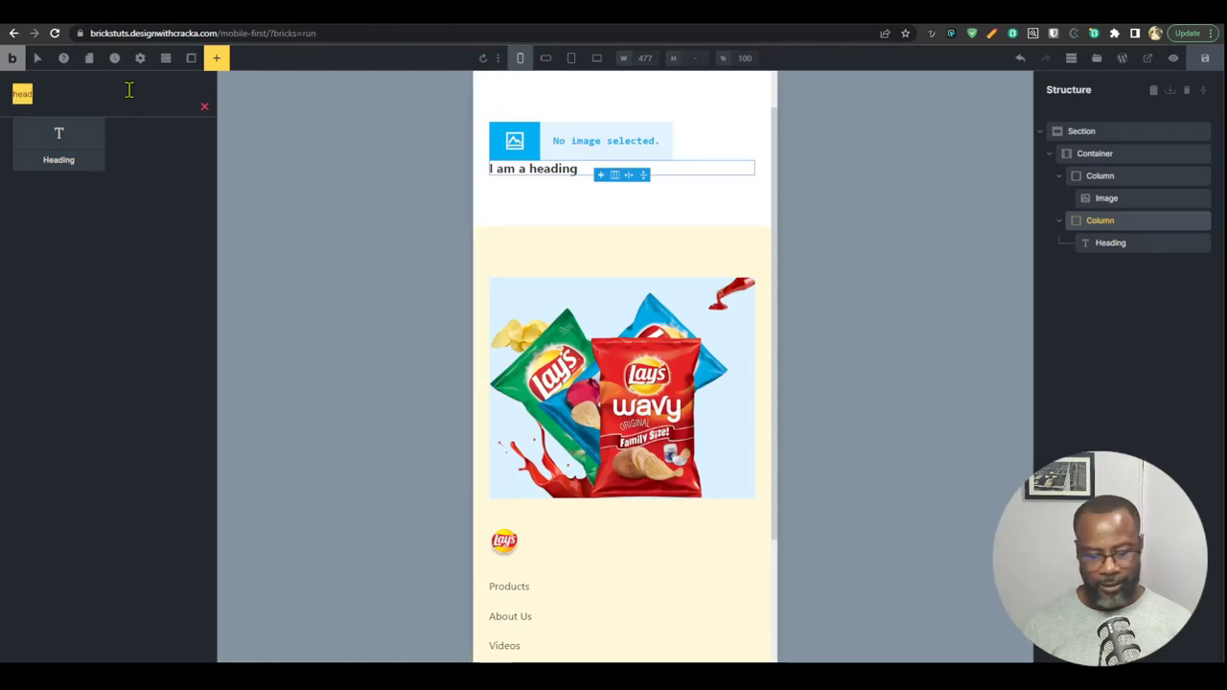
pyautogui.write('tex')
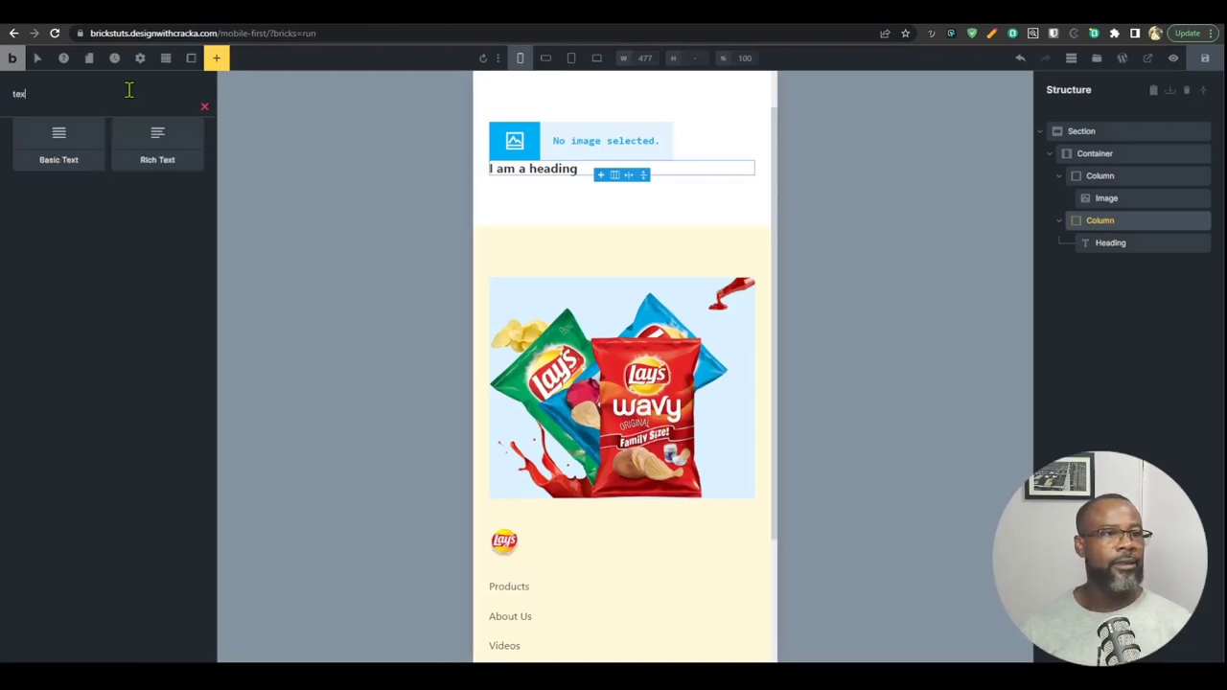
pyautogui.click(58, 143)
pyautogui.write('but')
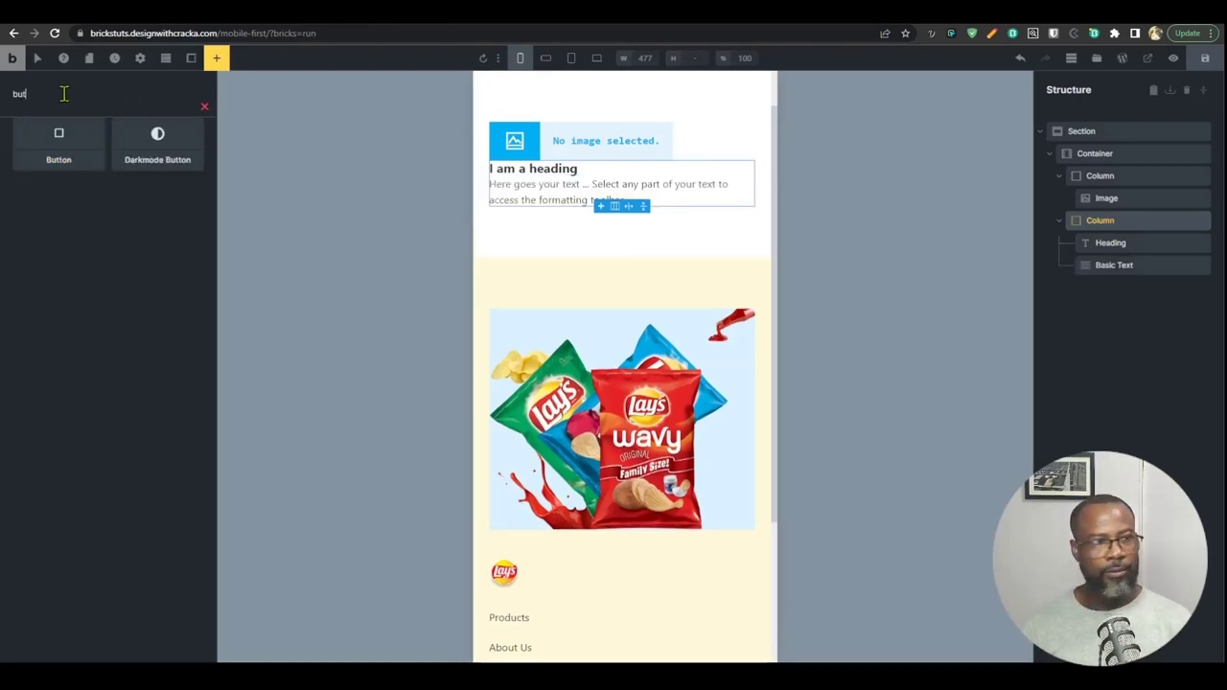
pyautogui.click(103, 144)
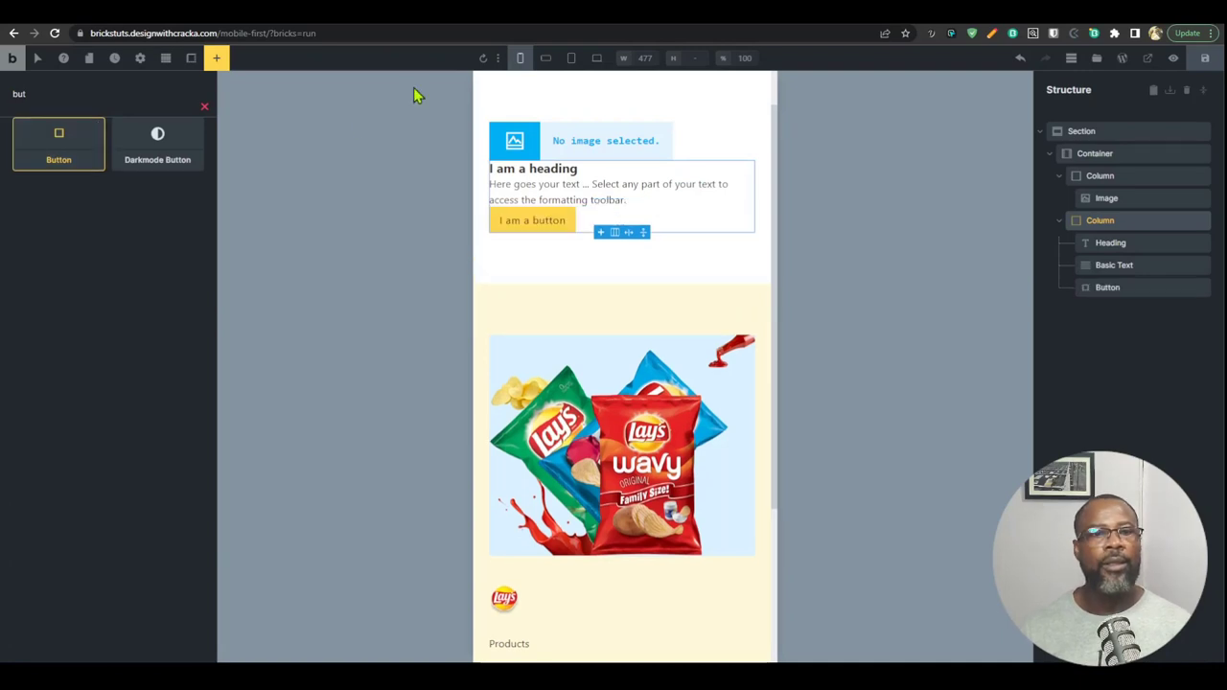
pyautogui.click(203, 108)
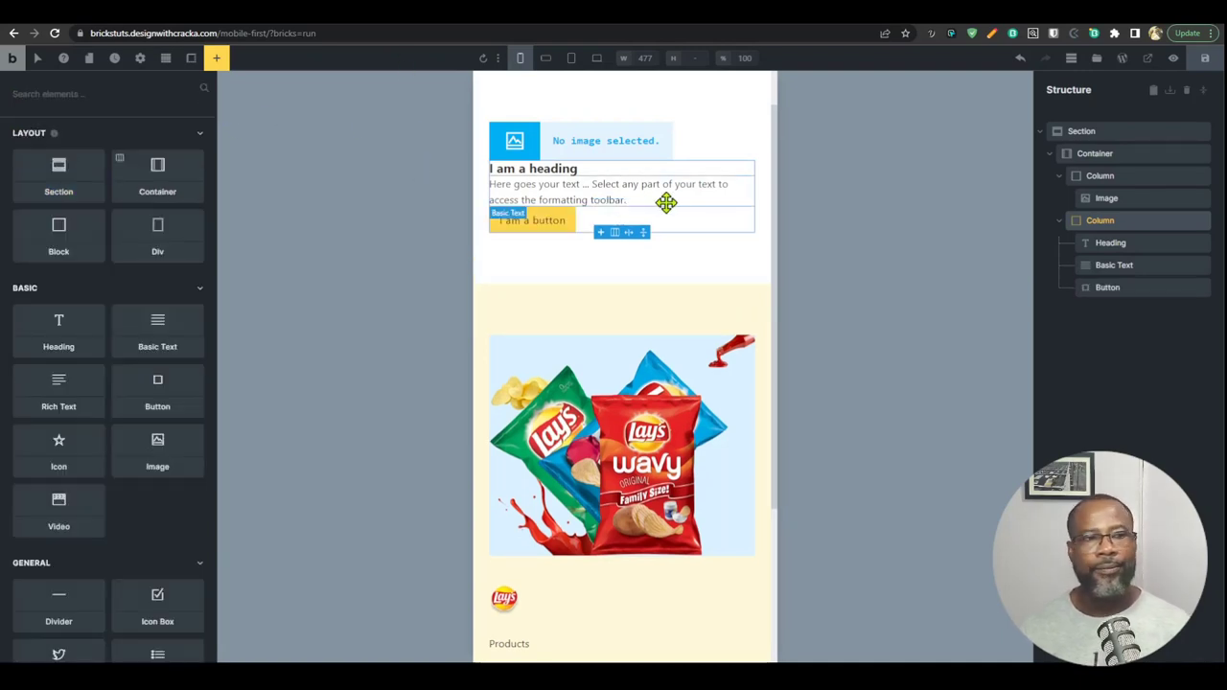
pyautogui.click(598, 140)
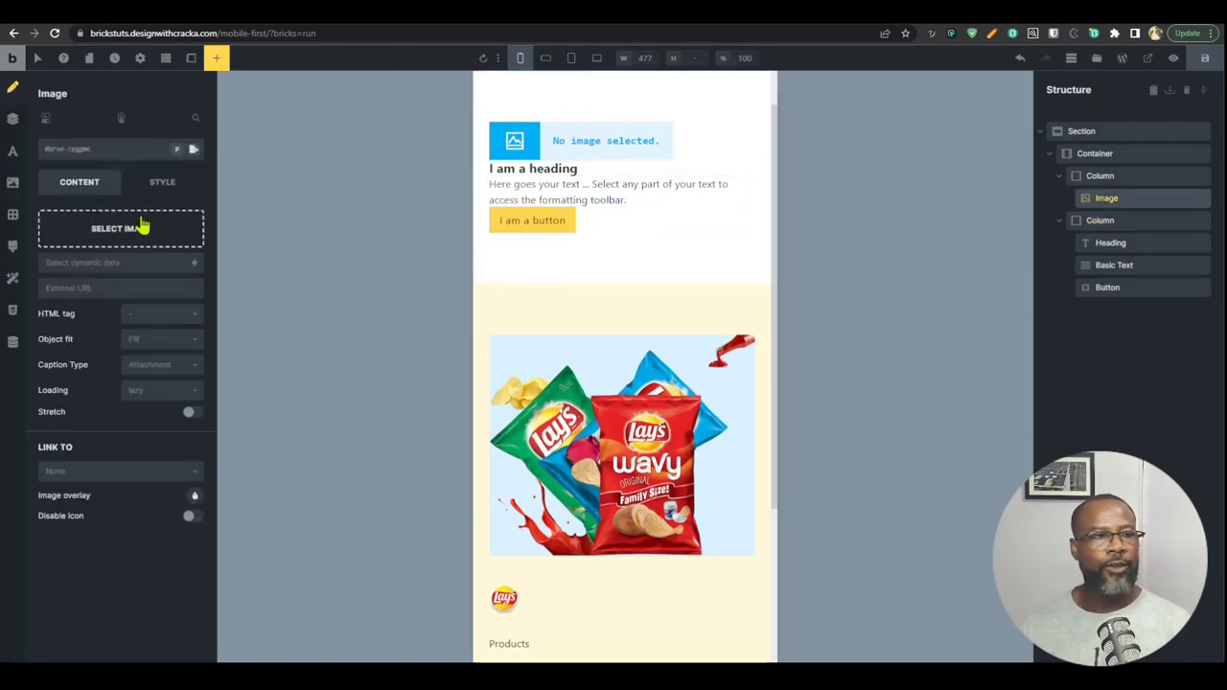
# Step: Insert the blue Salt & Vinegar Lay's bag image from the media library, then select the hero section
pyautogui.click(107, 243)
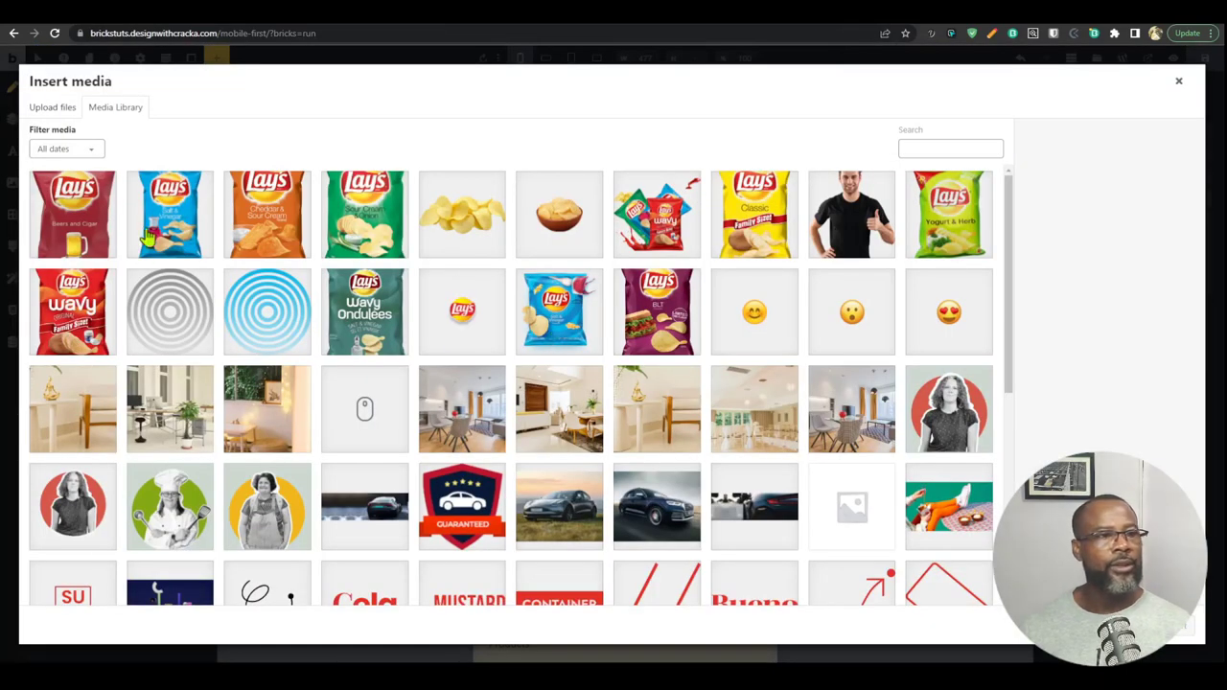
pyautogui.click(146, 232)
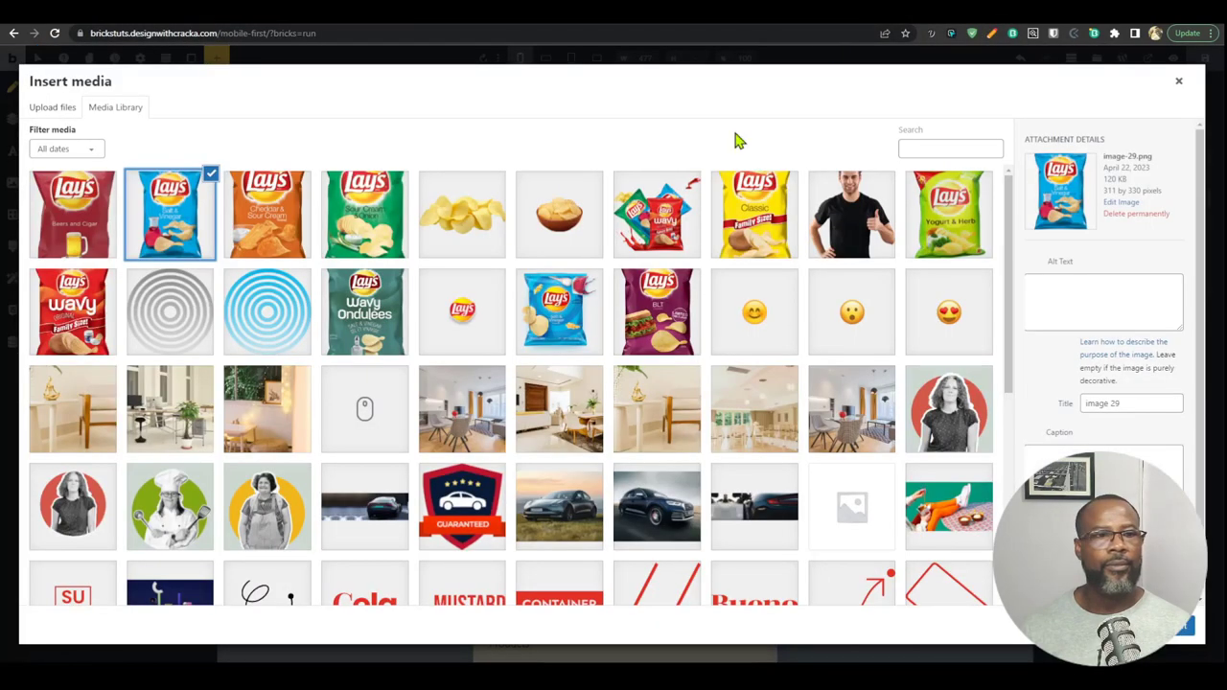
pyautogui.click(566, 331)
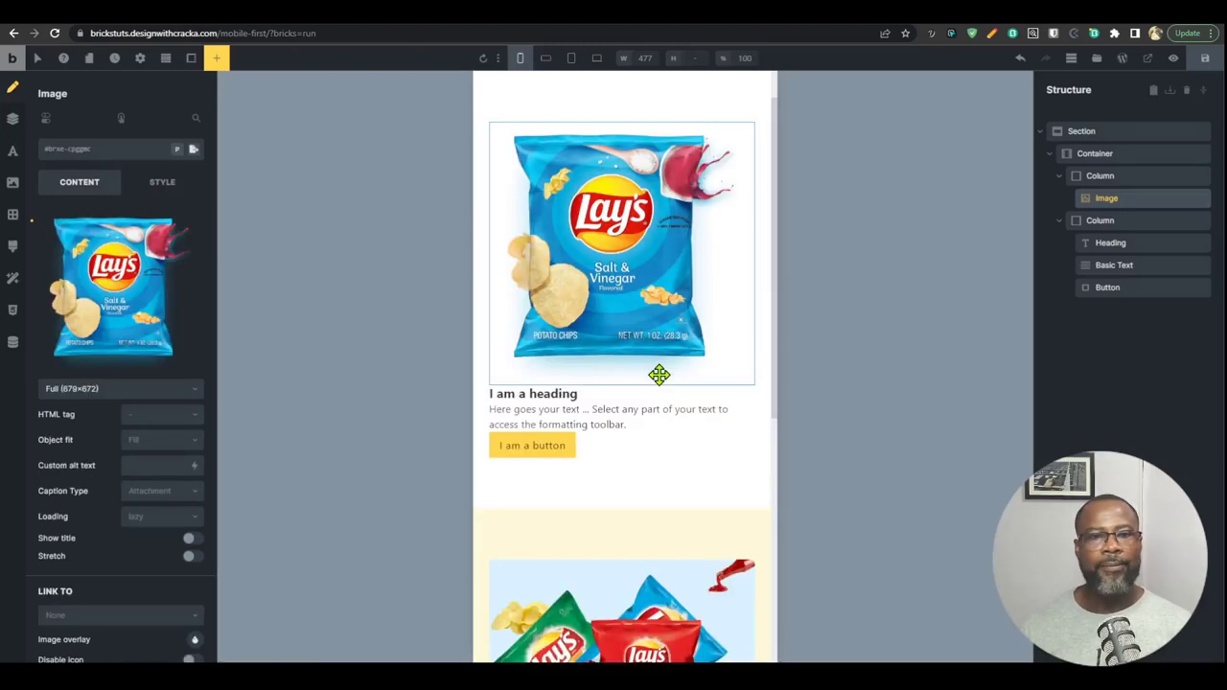
pyautogui.scroll(1, 658, 375)
pyautogui.click(1112, 153)
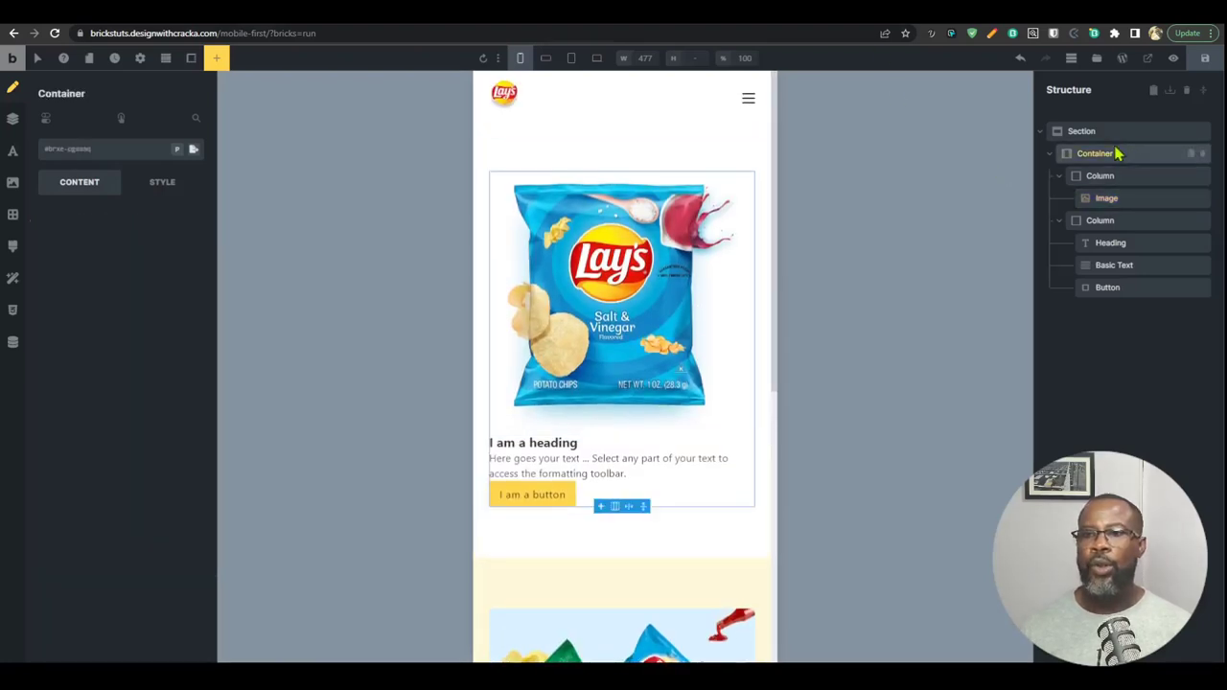
pyautogui.click(1074, 130)
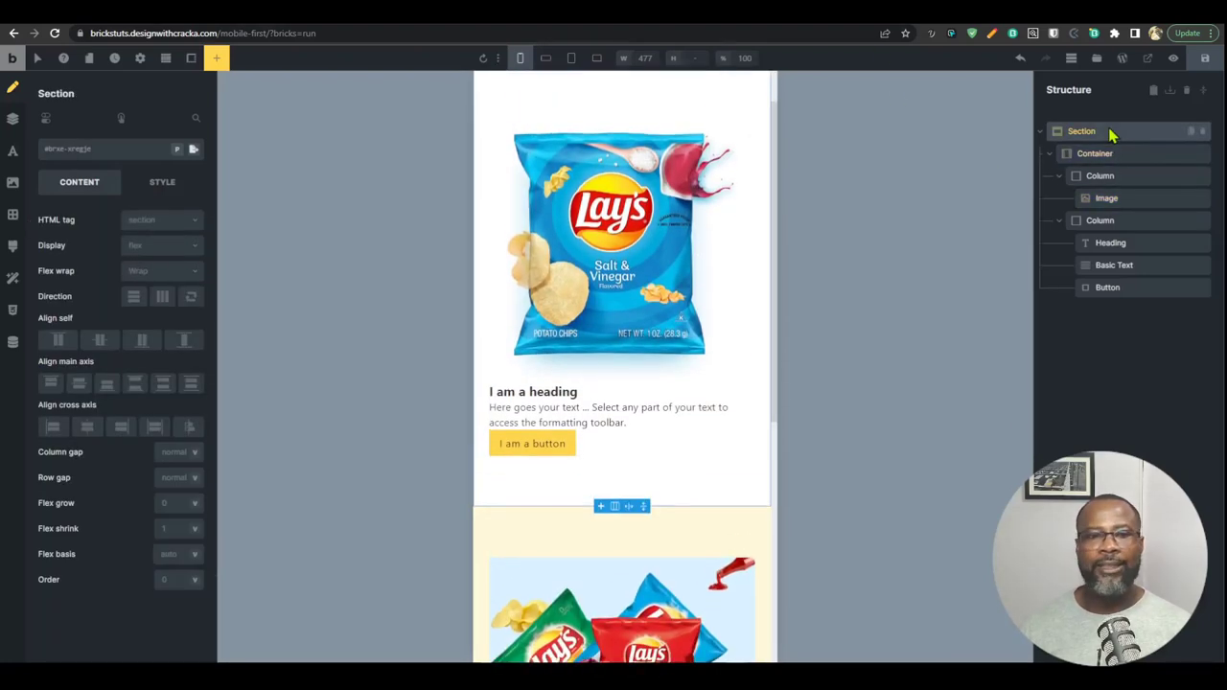
# Step: Give the hero section a pale light-blue #c7e8ff background color
pyautogui.click(12, 181)
pyautogui.click(194, 317)
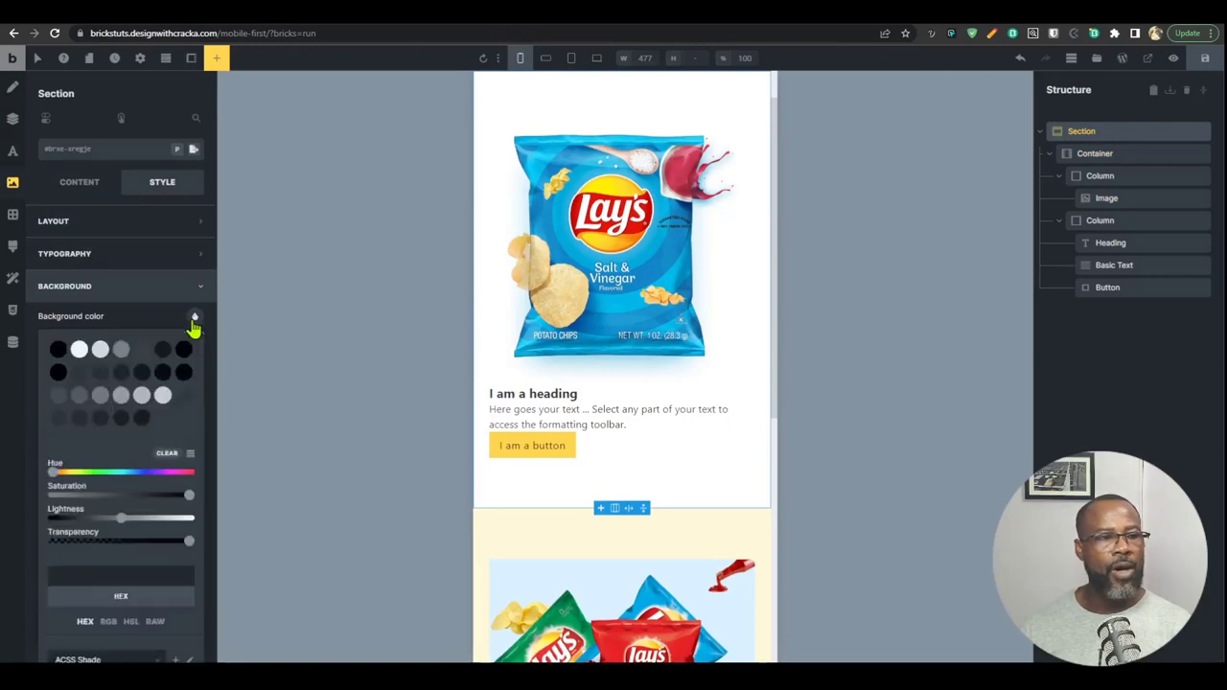
pyautogui.click(132, 473)
pyautogui.moveTo(168, 522); pyautogui.dragTo(178, 528)
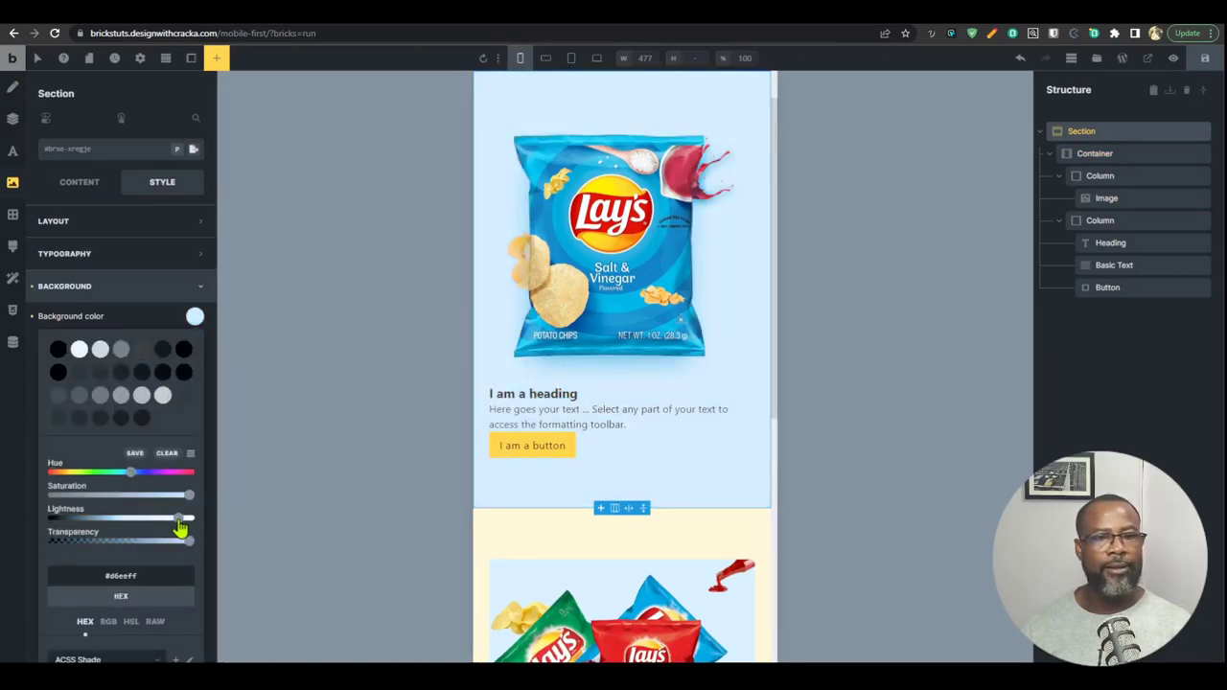
# Step: Select the hero heading and copy the heading text from the Figma mobile design
pyautogui.click(527, 407)
pyautogui.click(560, 391)
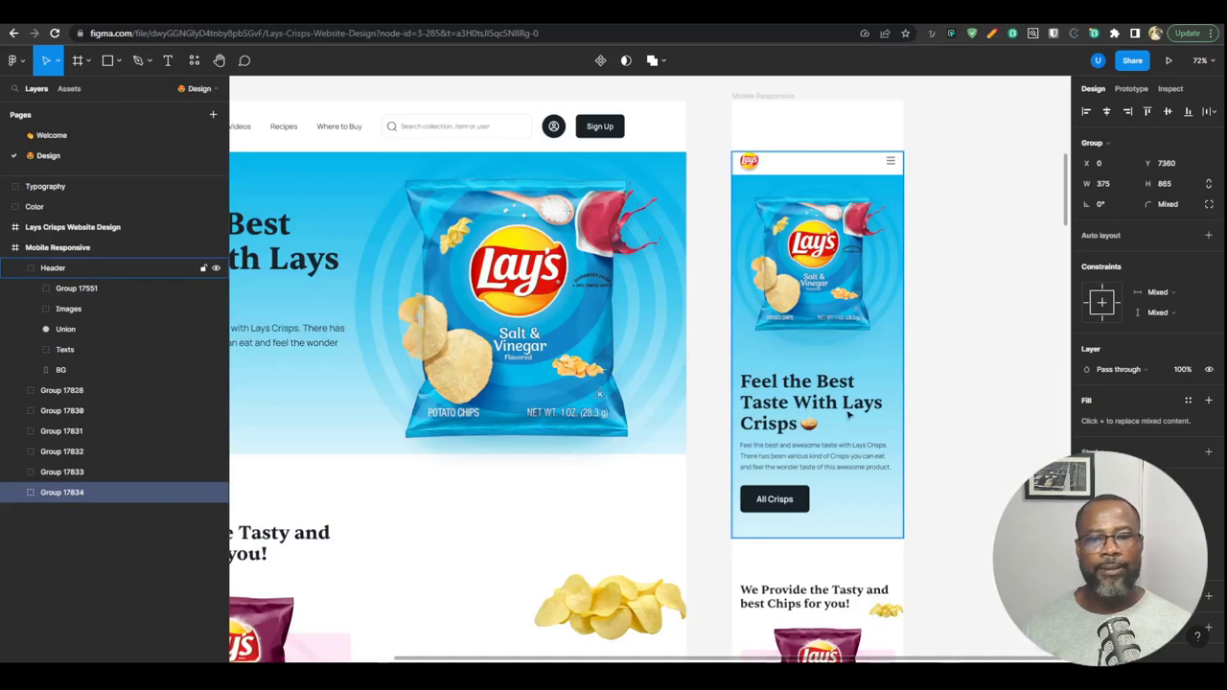
pyautogui.hscroll(-5, 847, 414)
pyautogui.hscroll(6, 471, 240)
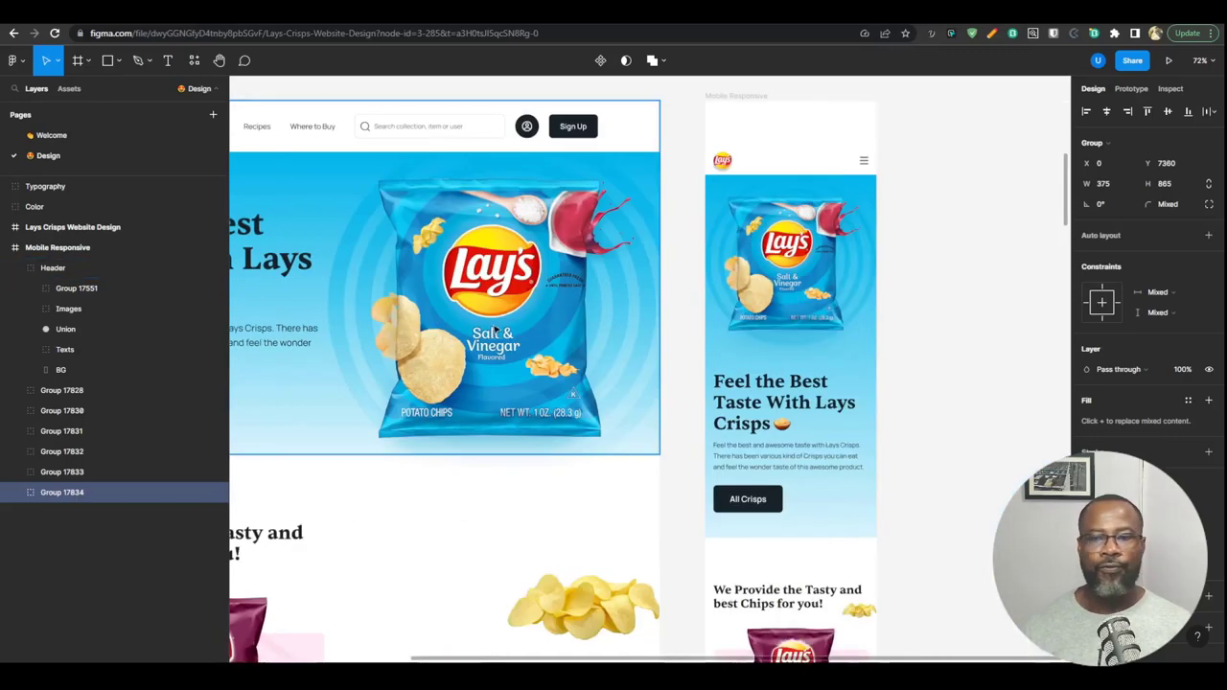
pyautogui.click(709, 389)
pyautogui.rightClick(711, 391)
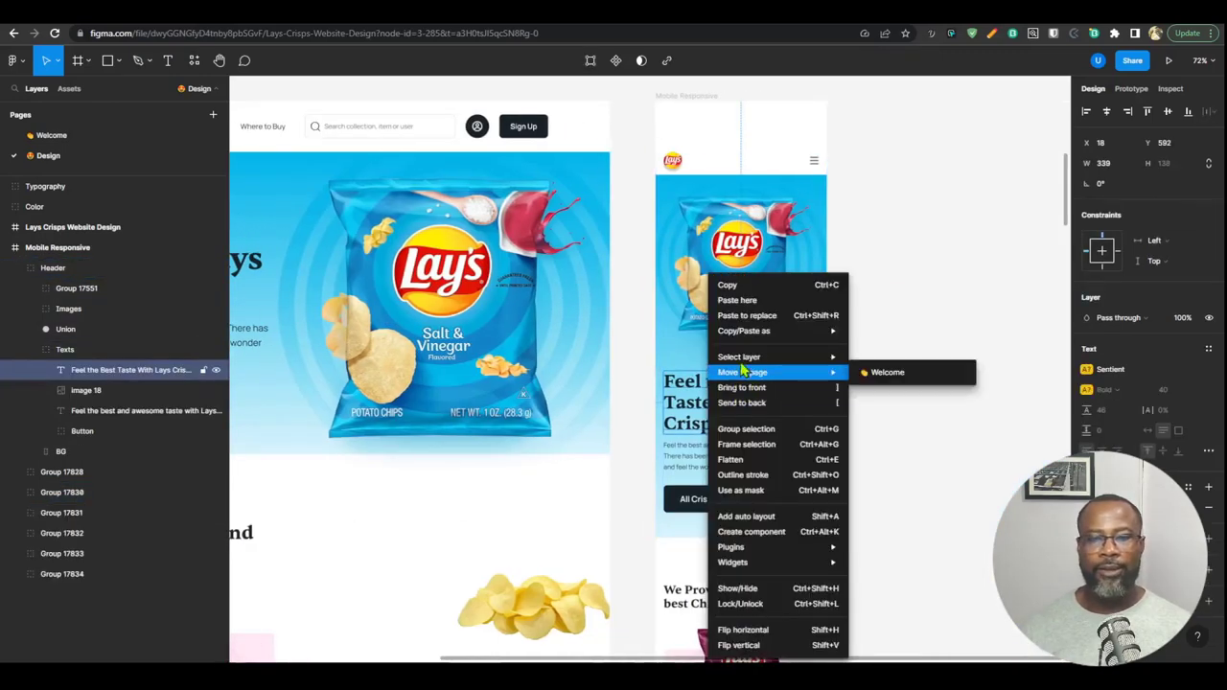
pyautogui.click(757, 285)
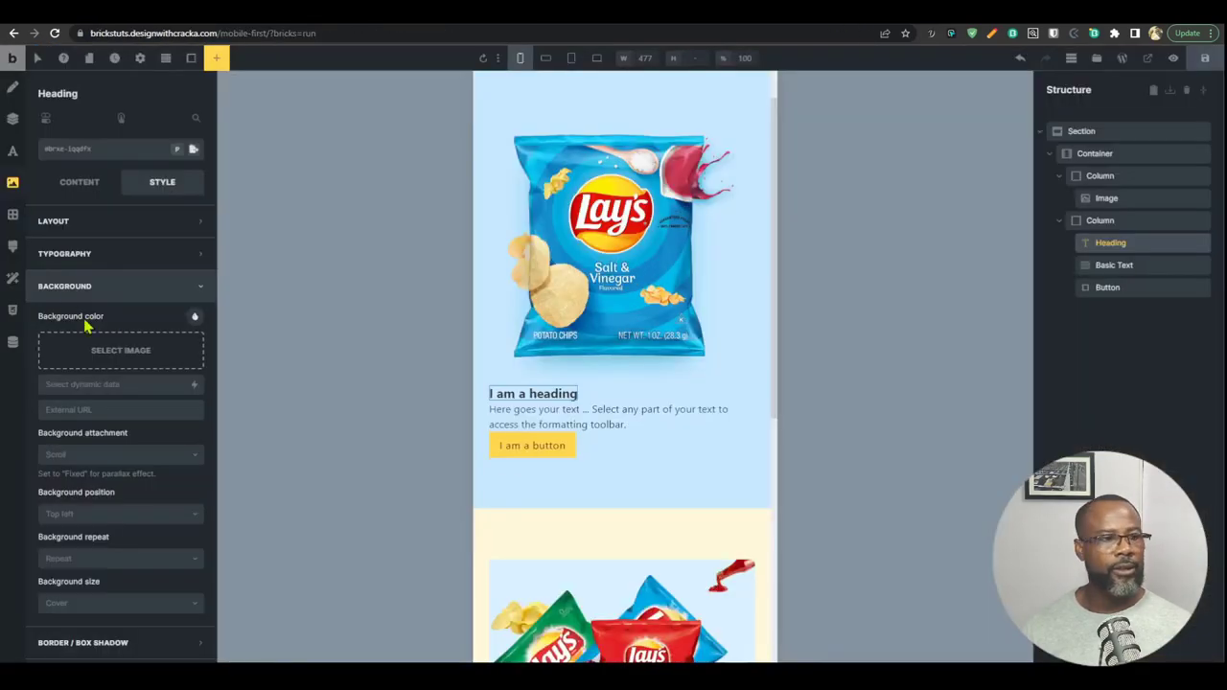
# Step: Change the heading to 'Feel the Best Taste With Lays Crisps' and add global class .mf-h1
pyautogui.click(77, 185)
pyautogui.tripleClick(96, 220)
pyautogui.write('Feel the Best Taste With Lays Crisps')
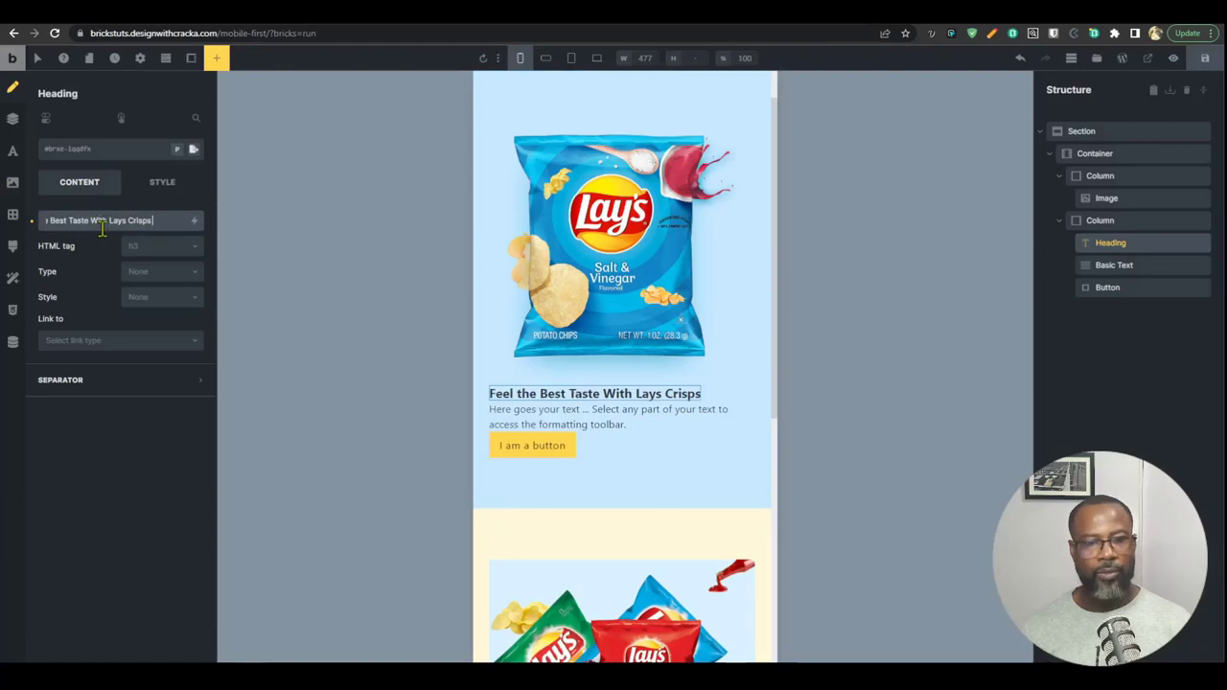
pyautogui.click(597, 57)
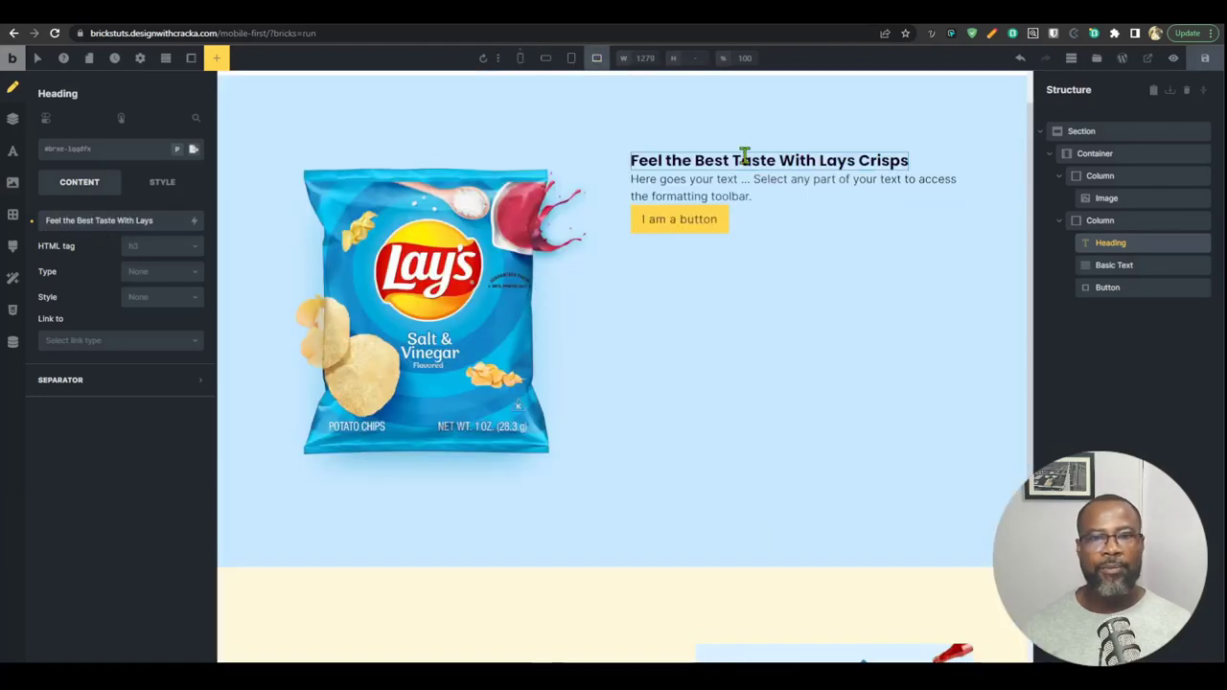
pyautogui.click(520, 59)
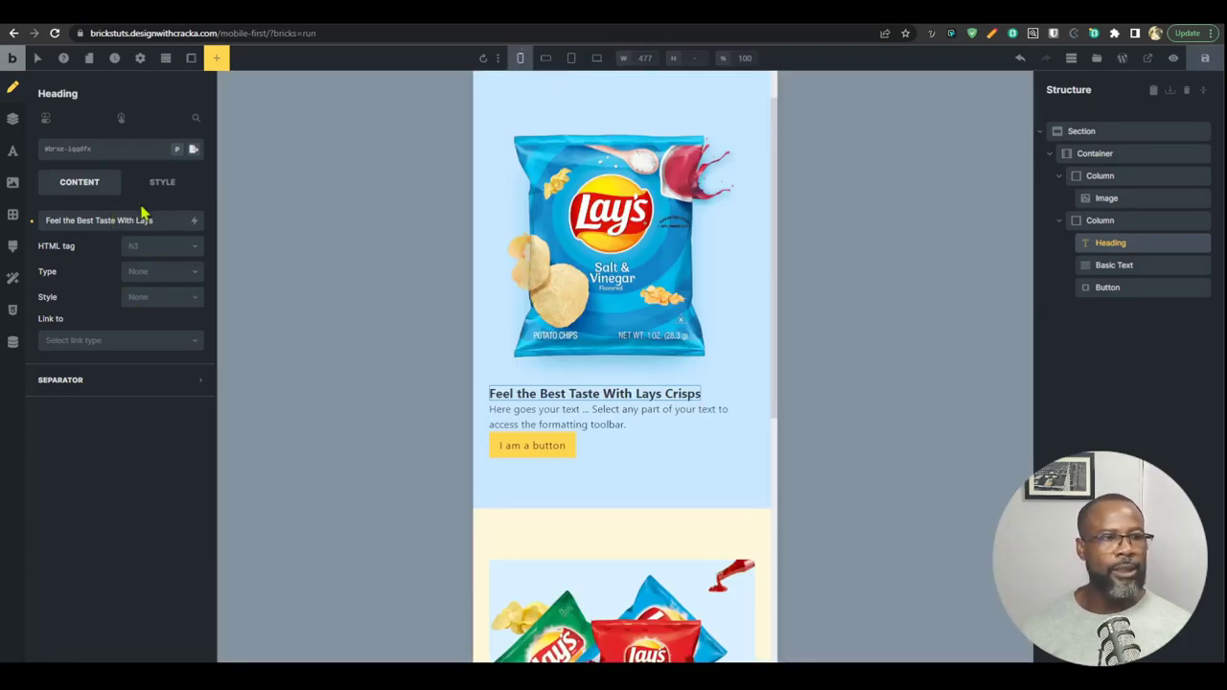
pyautogui.click(92, 149)
pyautogui.write('mf')
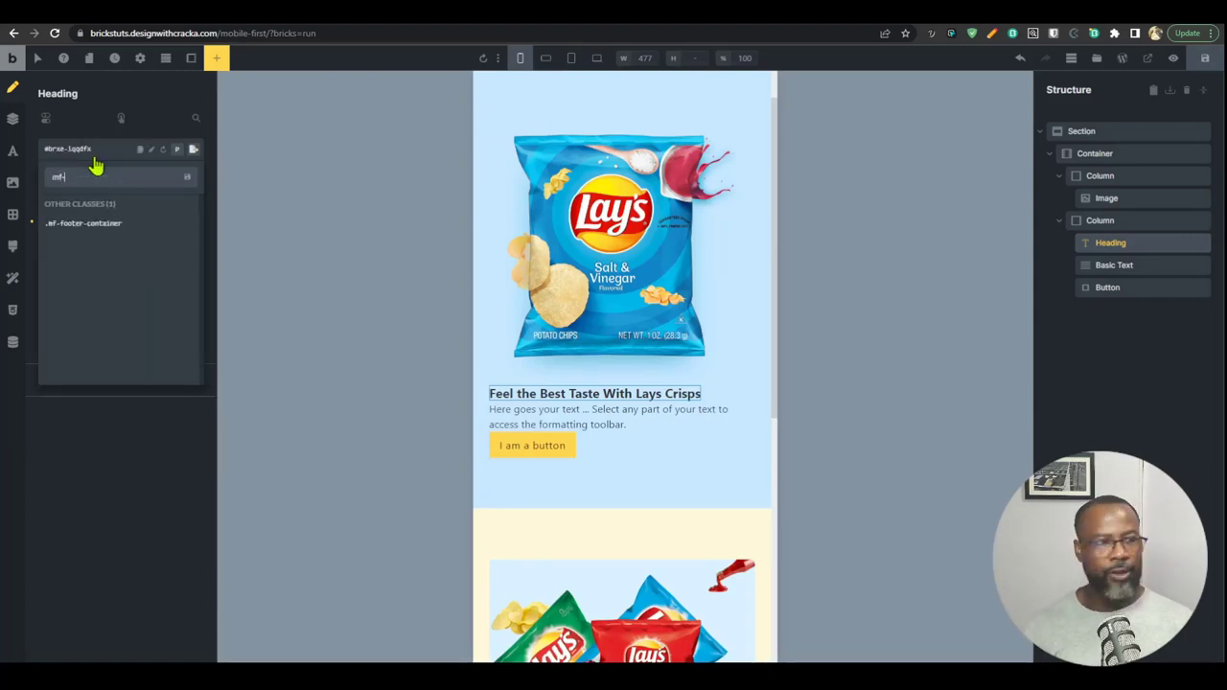
pyautogui.write('-h1')
pyautogui.press('Return')
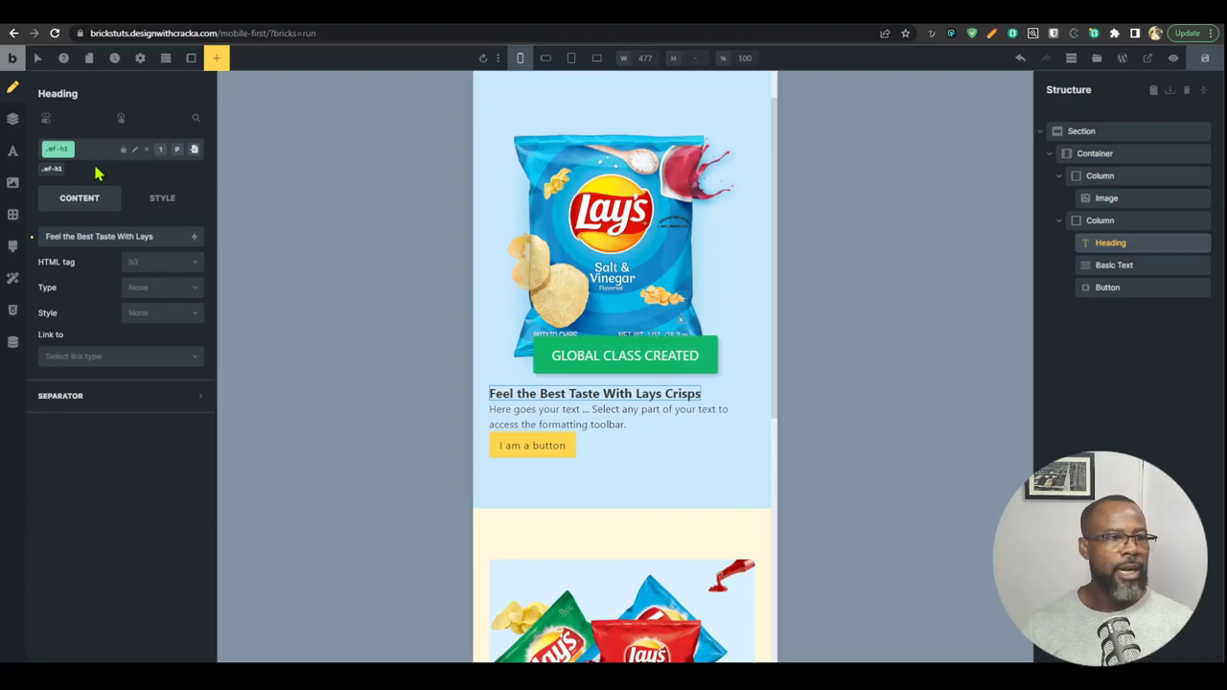
# Step: Set the heading font size to var(--text-xxl), checking it at desktop and mobile widths
pyautogui.click(13, 150)
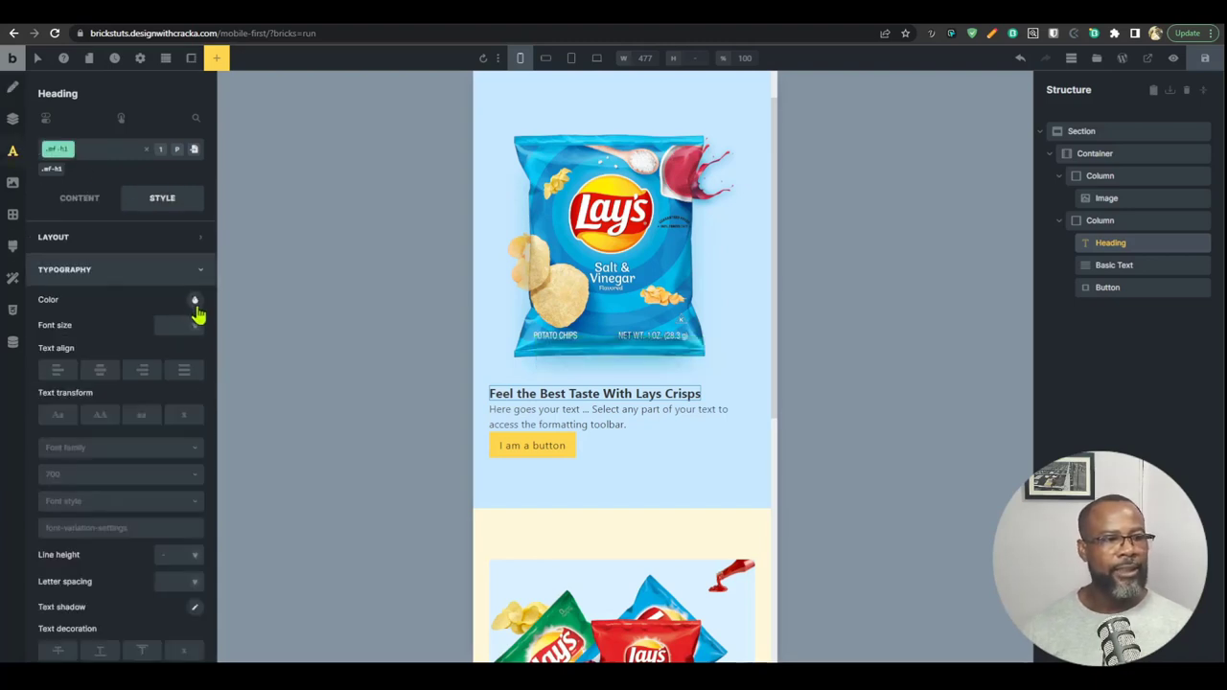
pyautogui.click(178, 325)
pyautogui.write('tex')
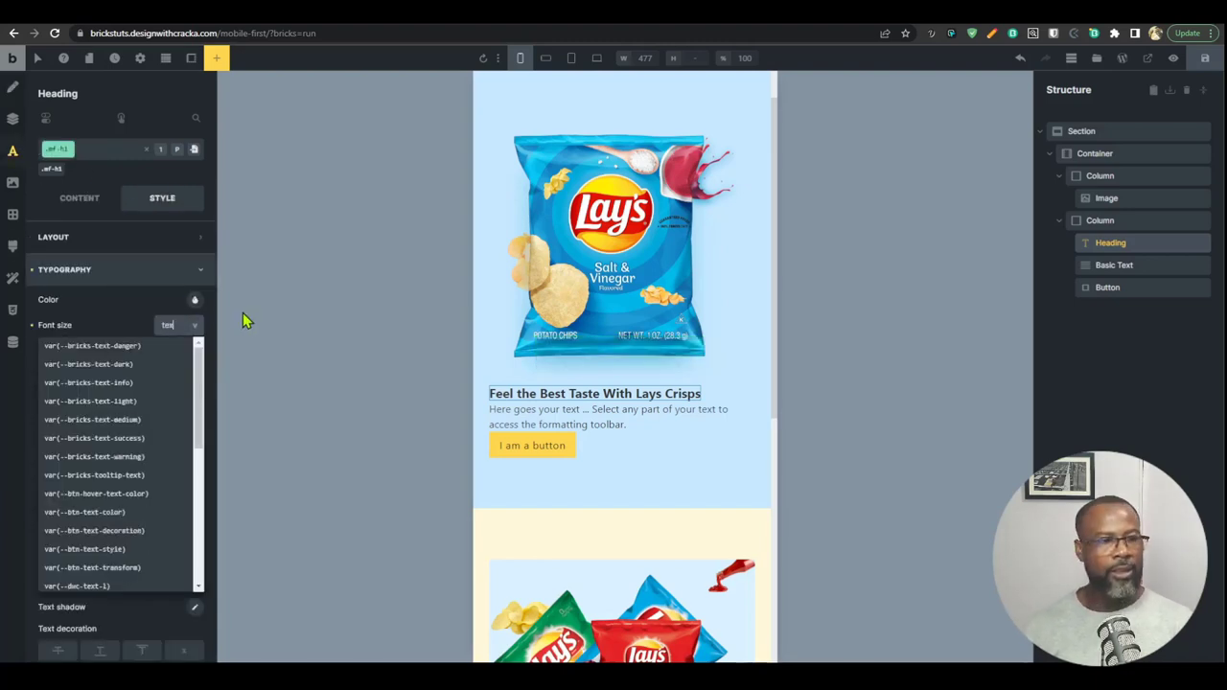
pyautogui.write('t-l')
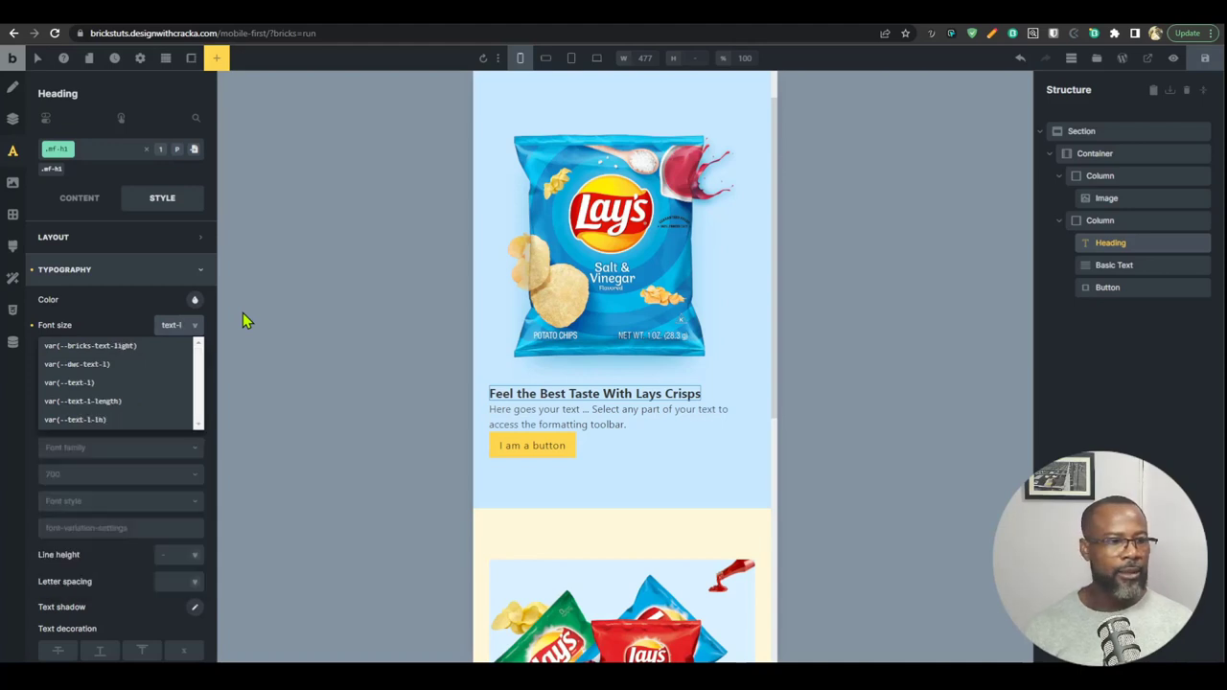
pyautogui.click(129, 384)
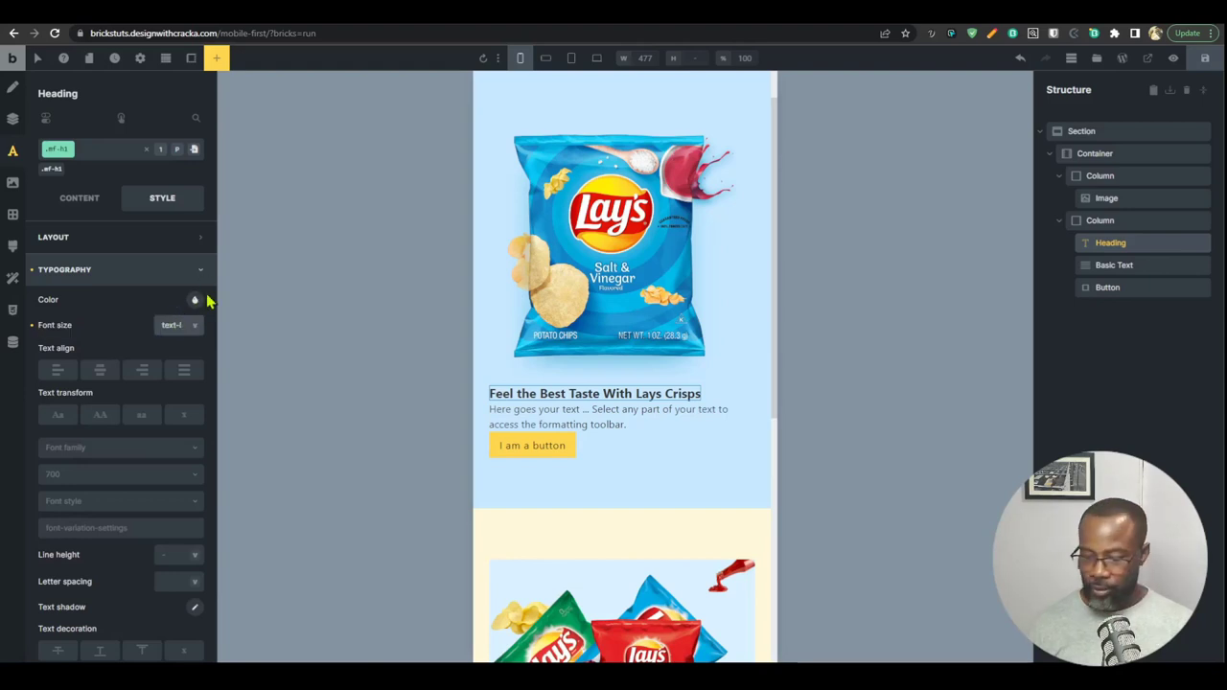
pyautogui.write('x')
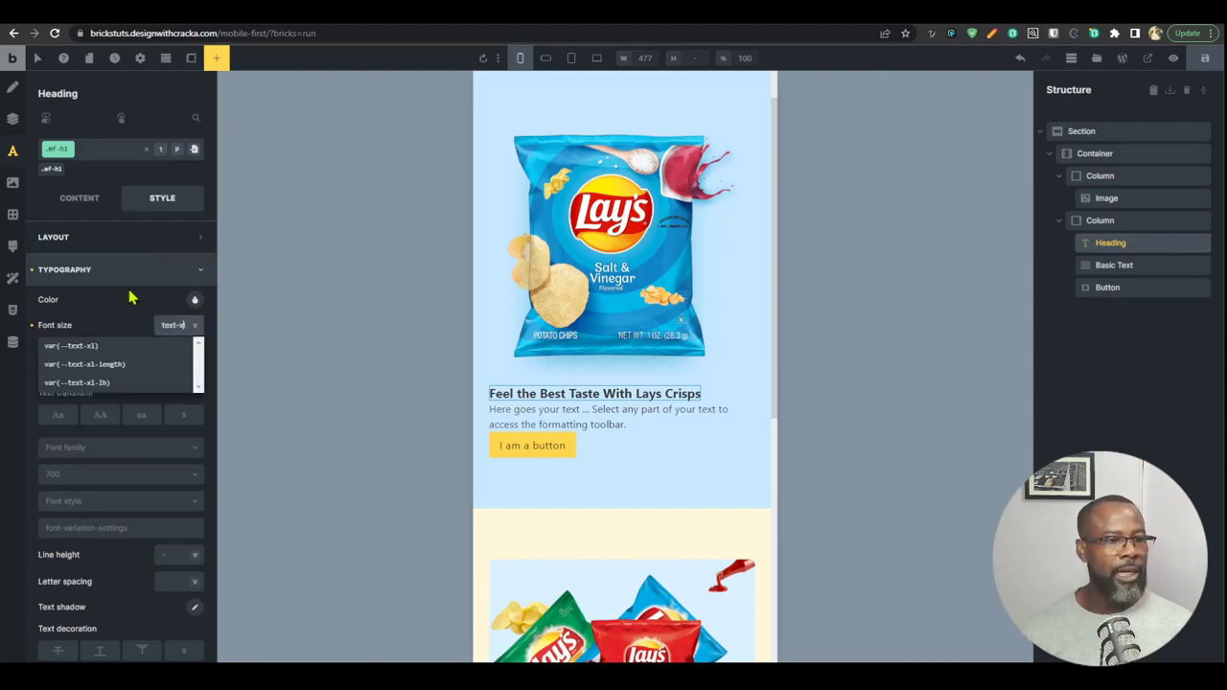
pyautogui.click(98, 347)
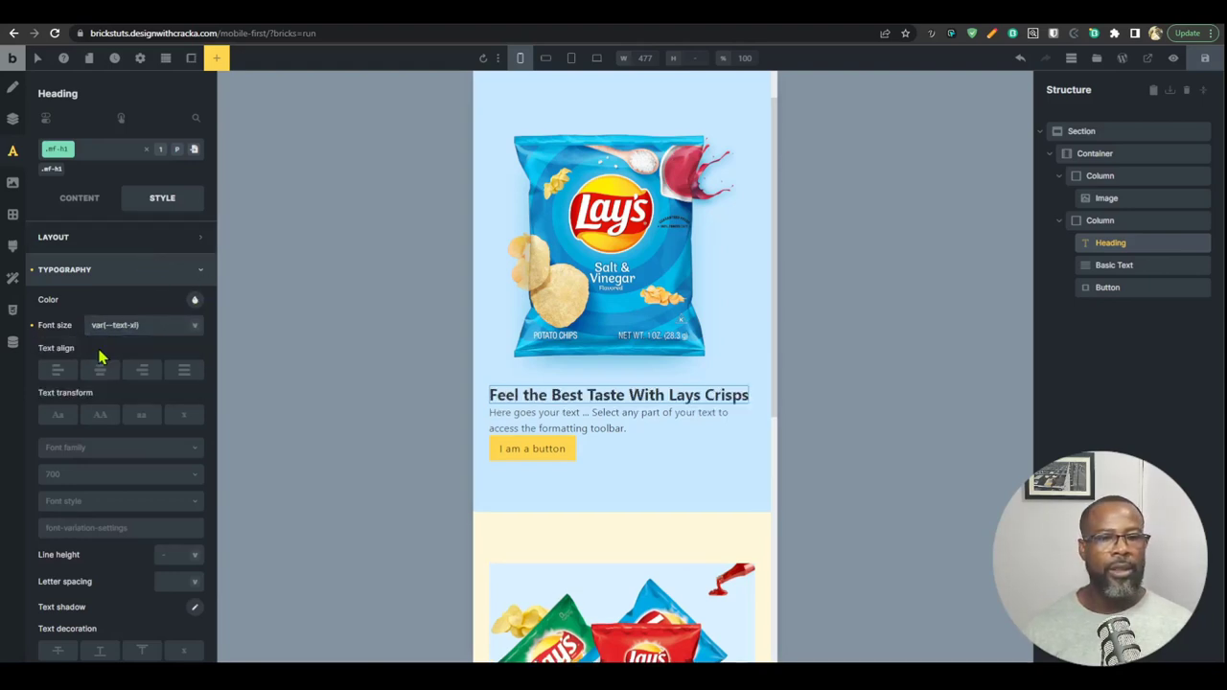
pyautogui.click(597, 57)
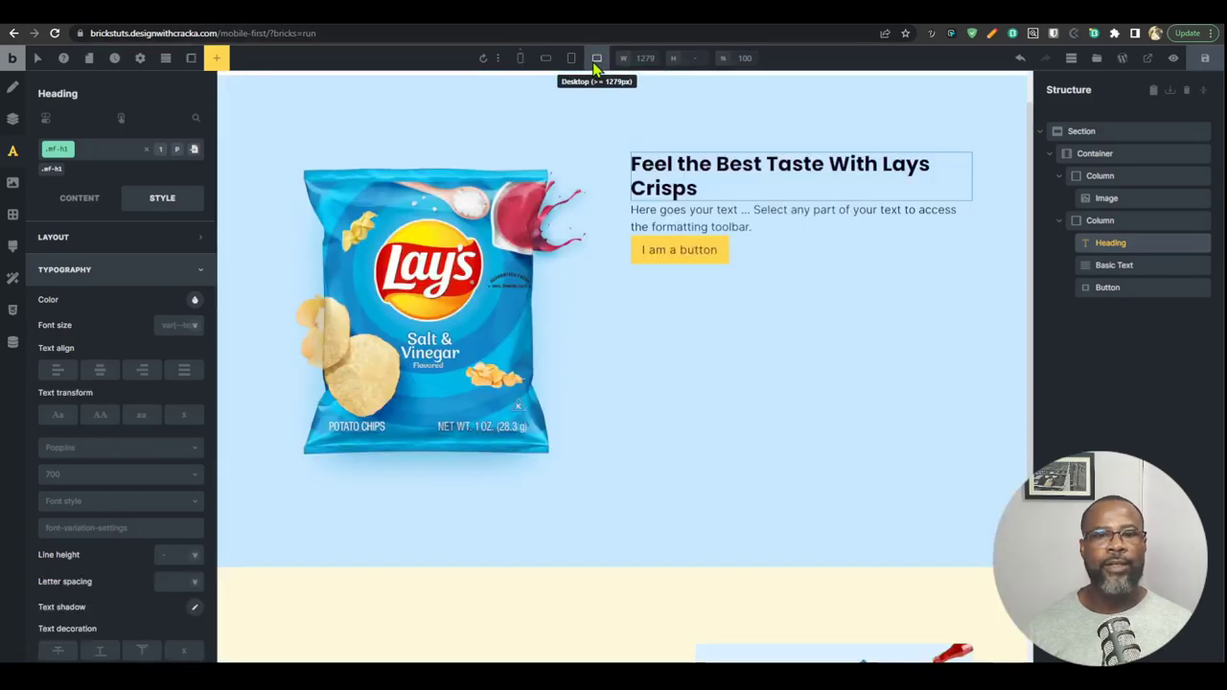
pyautogui.click(875, 28)
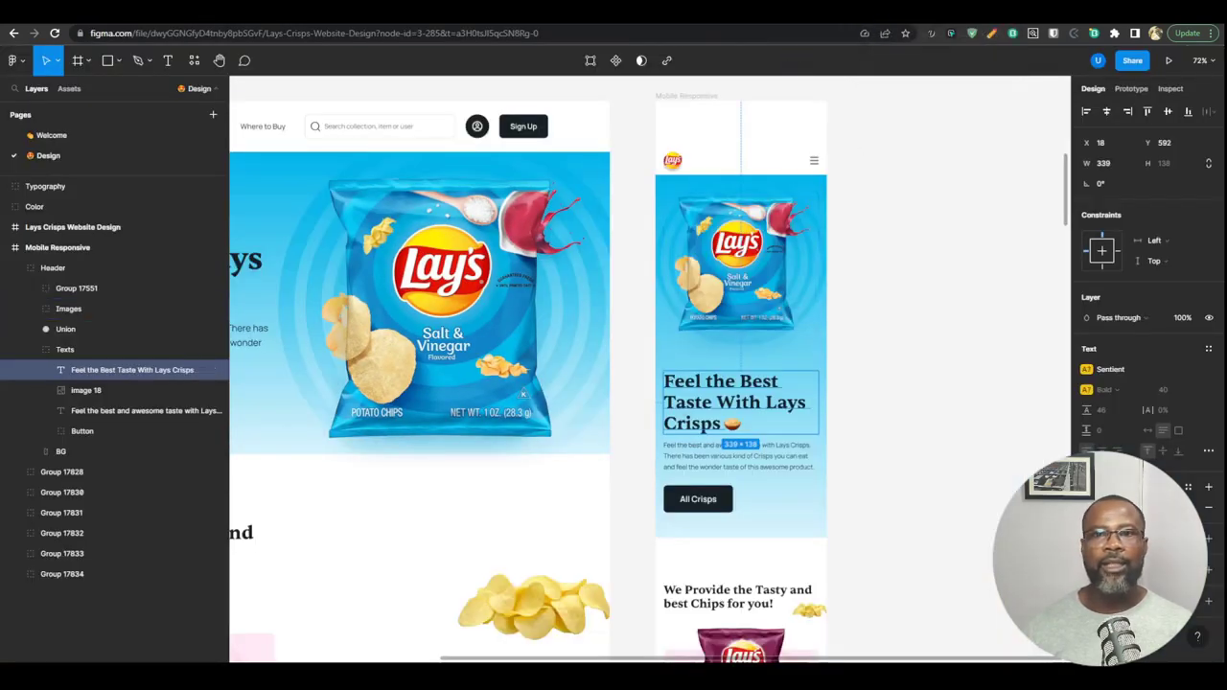
pyautogui.hotkey('ctrl', 'Tab')
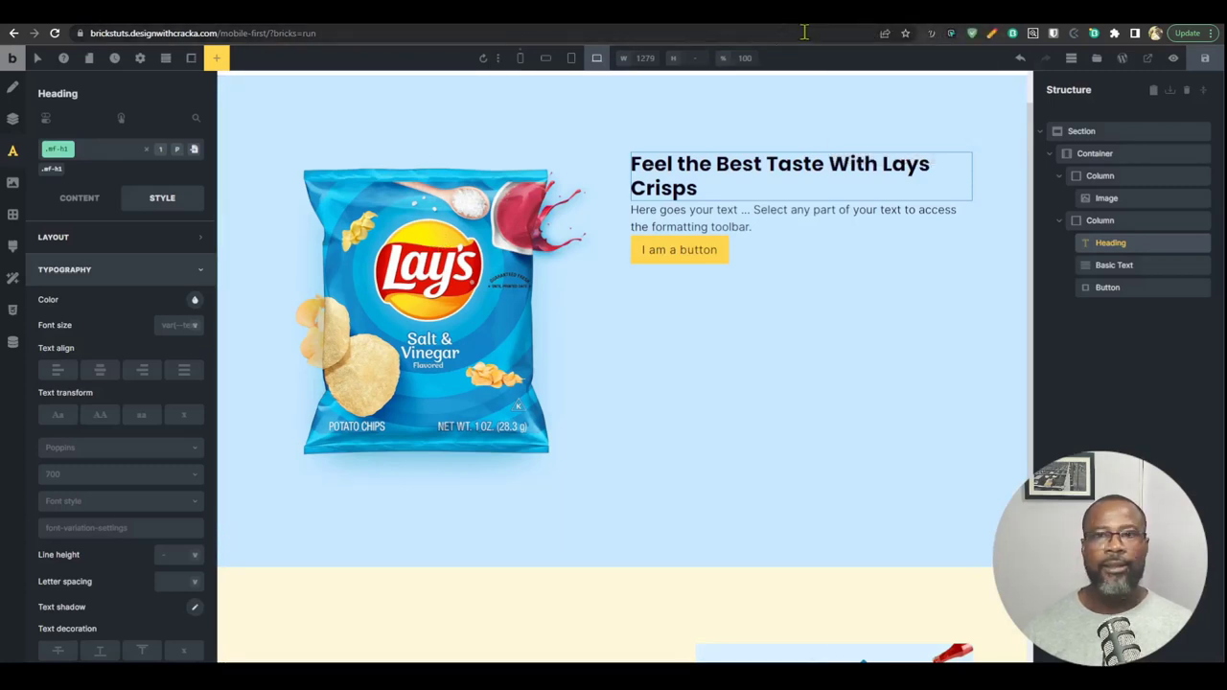
pyautogui.click(519, 59)
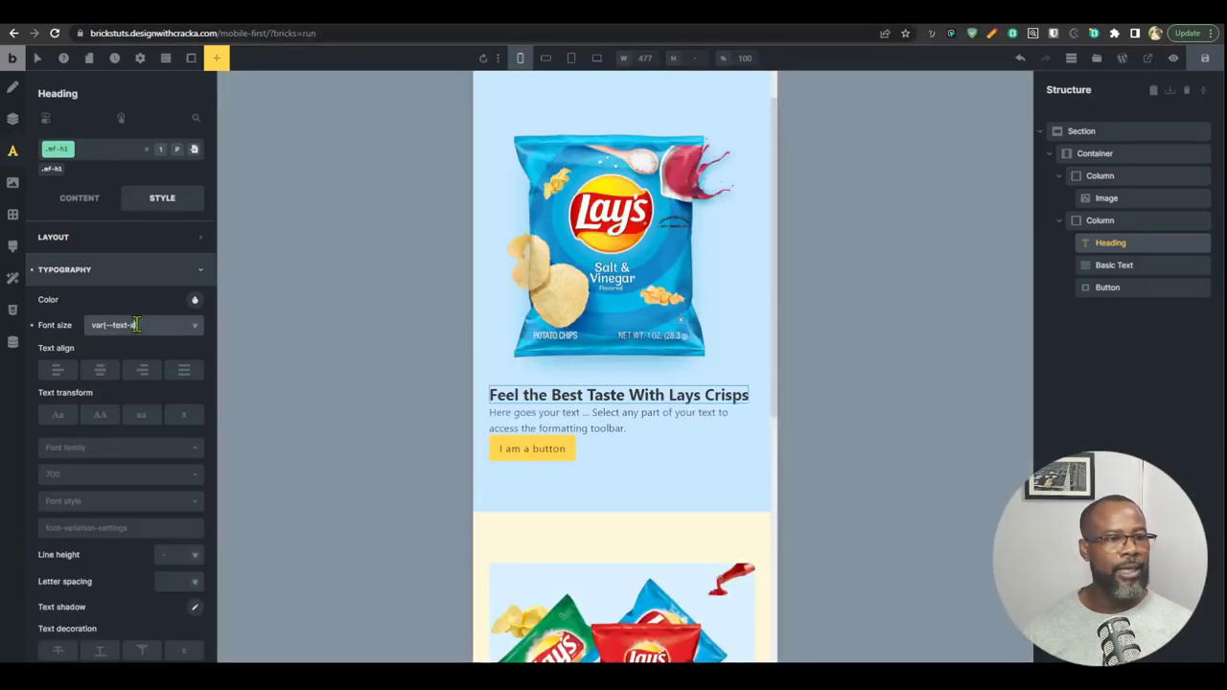
pyautogui.write('xl')
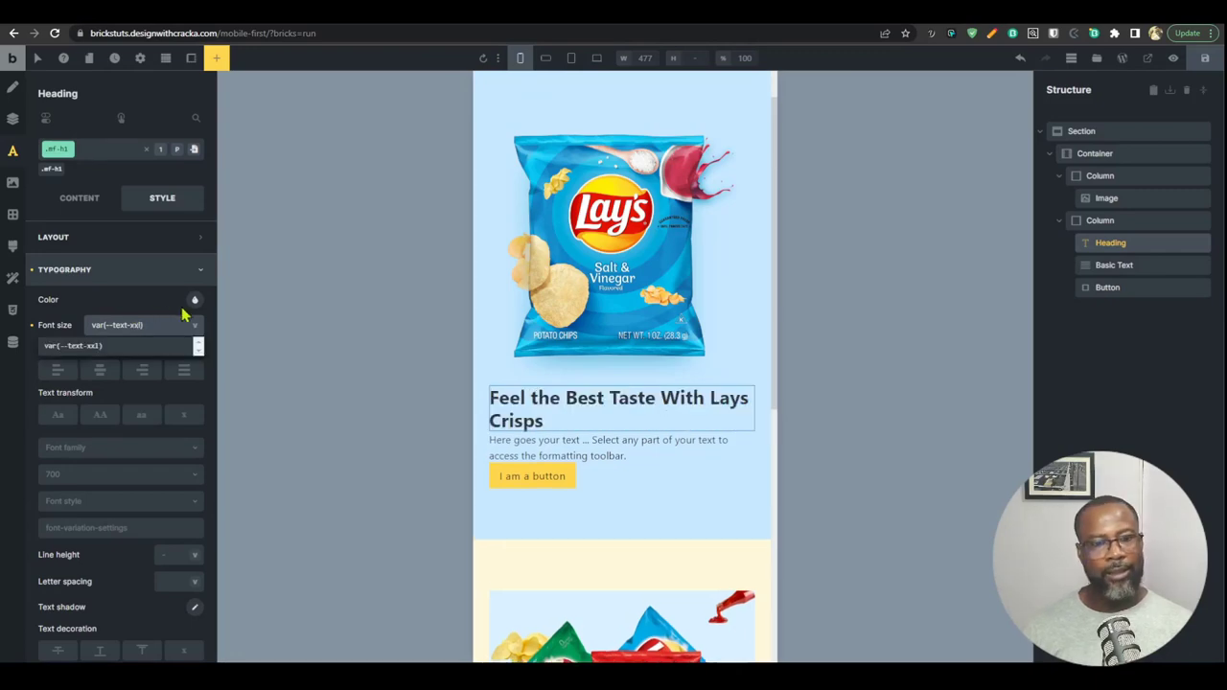
pyautogui.click(597, 58)
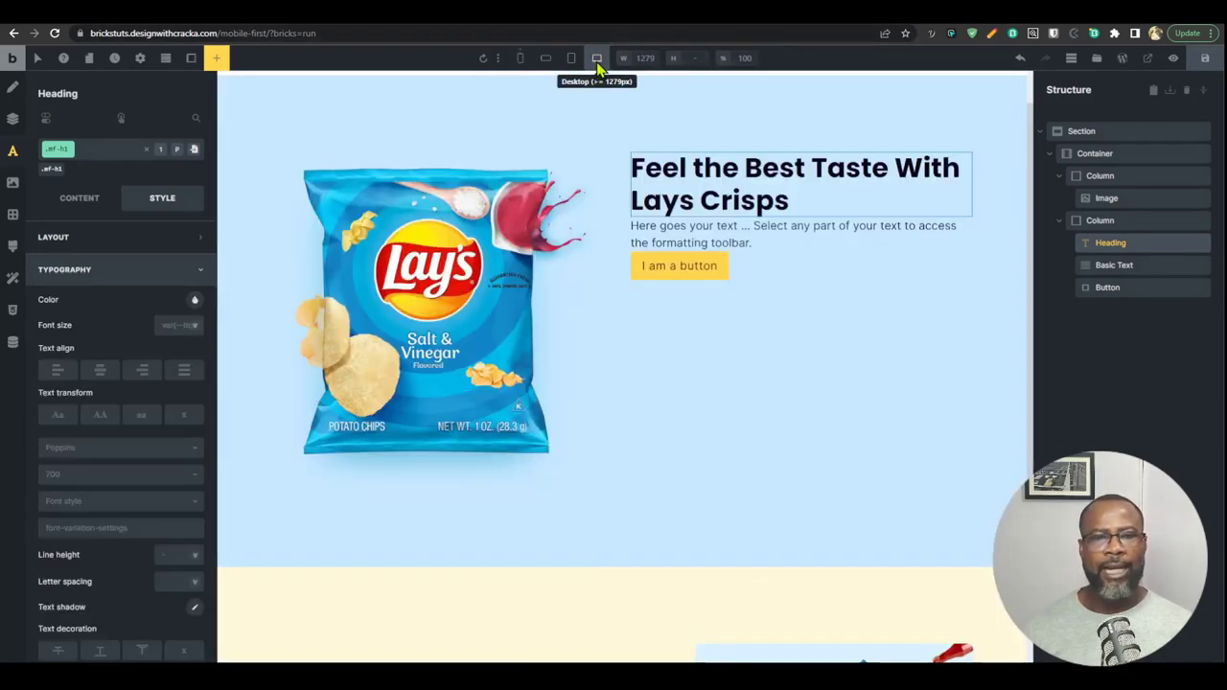
pyautogui.click(519, 57)
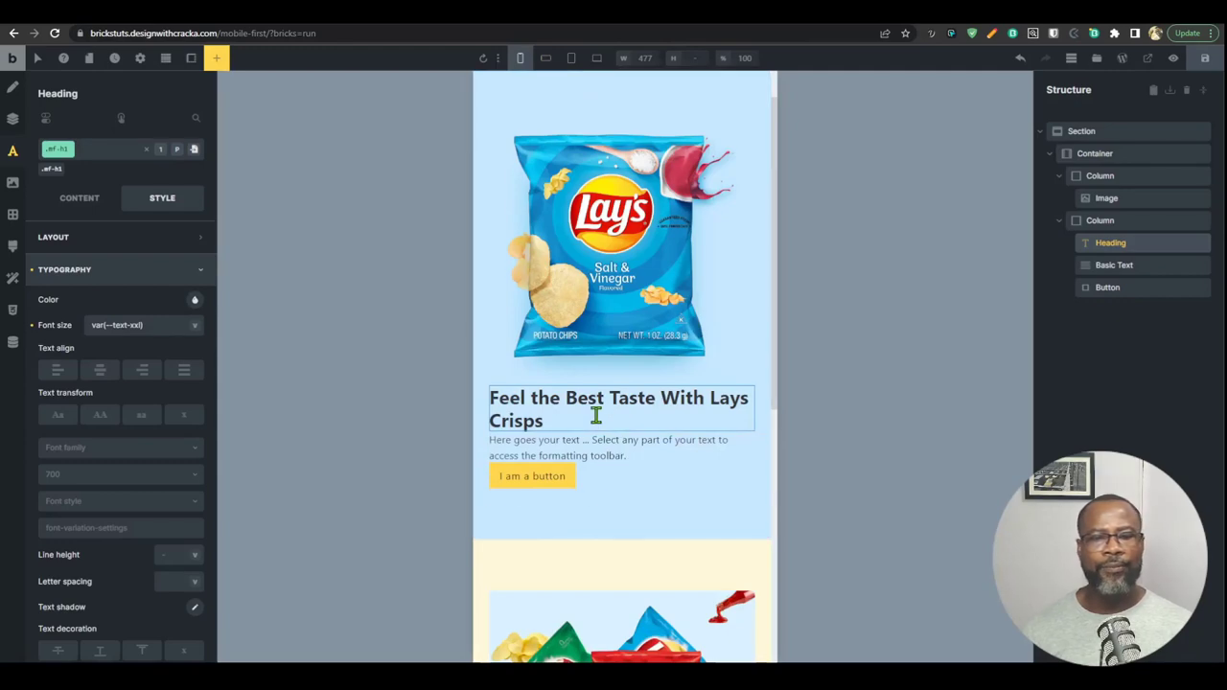
pyautogui.hotkey('ctrl', 'Tab')
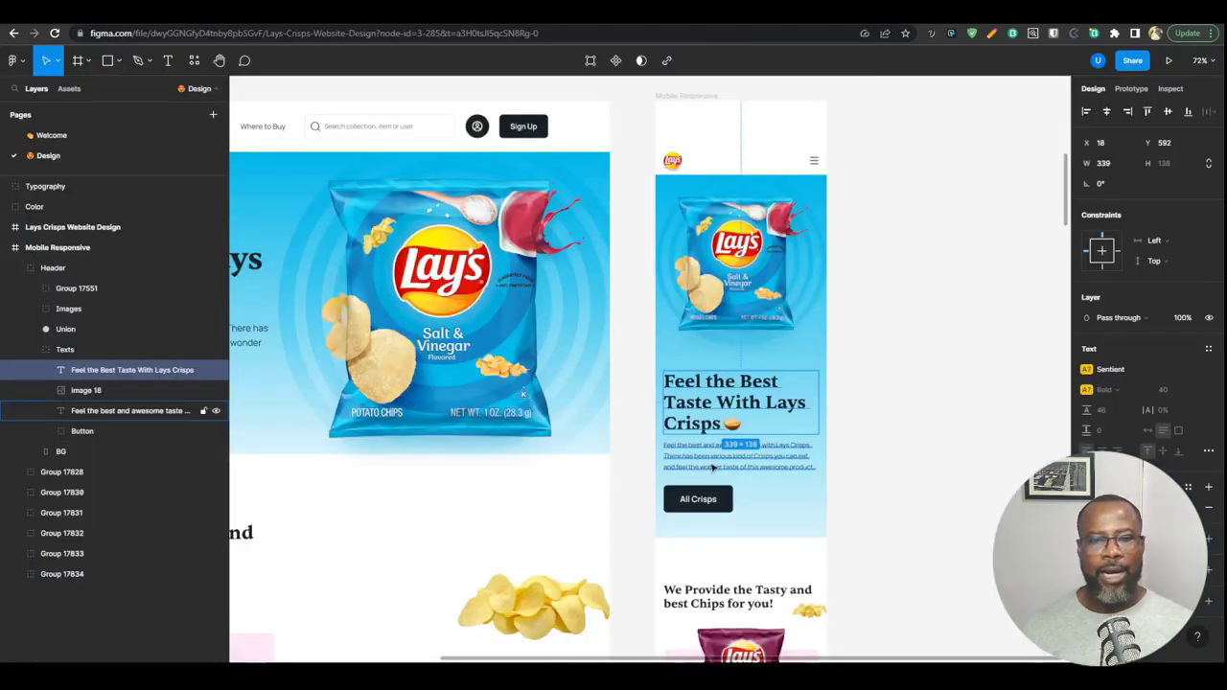
# Step: Replace the placeholder paragraph with the Lays Crisps description copied from Figma
pyautogui.click(712, 467)
pyautogui.rightClick(693, 465)
pyautogui.click(745, 280)
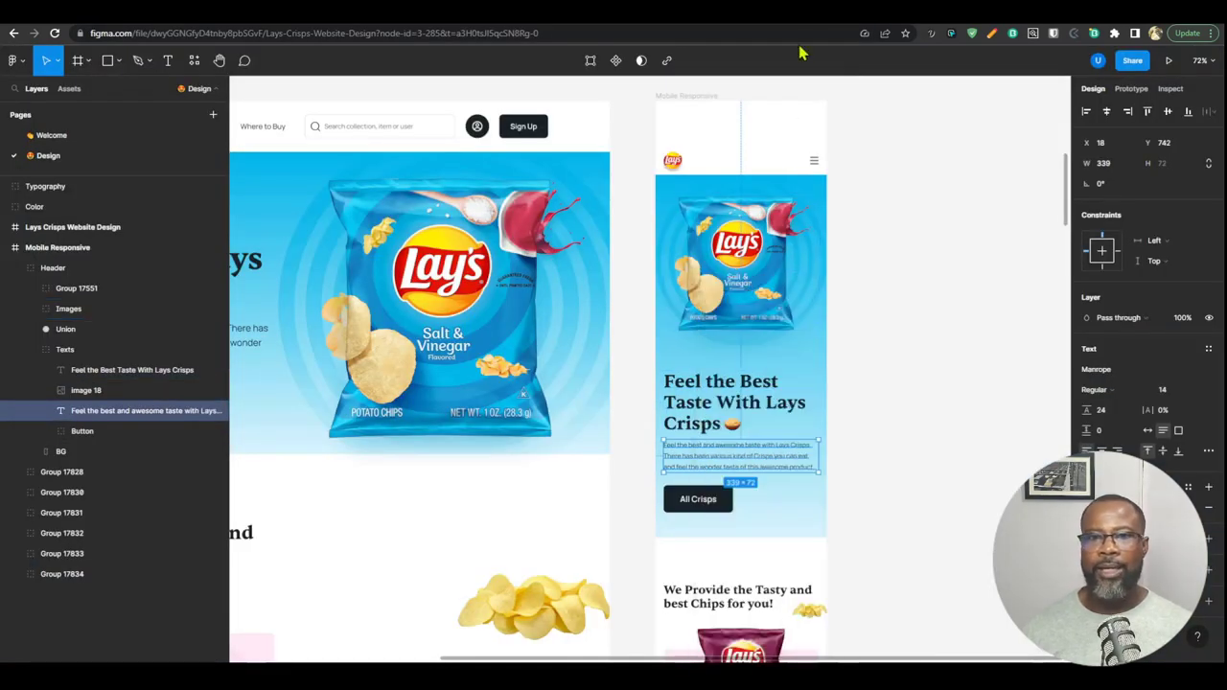
pyautogui.hotkey('ctrl', 'shift', 'Tab')
pyautogui.click(576, 458)
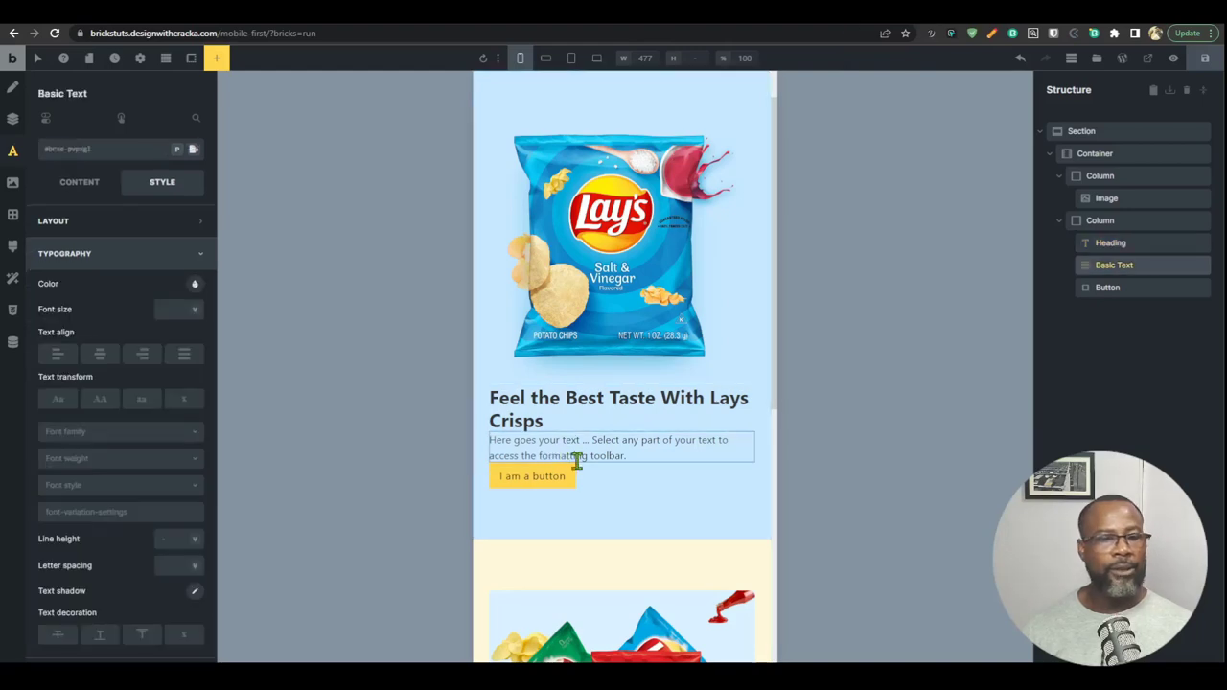
pyautogui.click(77, 183)
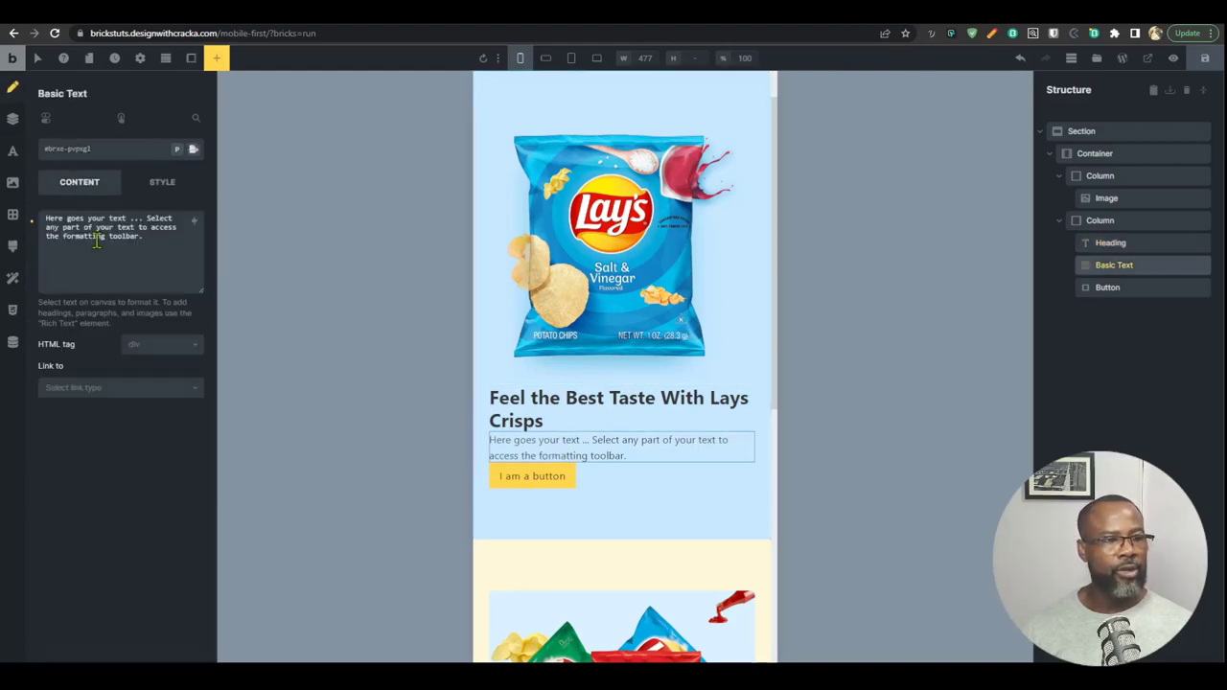
pyautogui.tripleClick(97, 242)
pyautogui.hotkey('ctrl', 'v')
# Step: Apply the existing button class to the hero button and rename it to mobile-first-cta-btn
pyautogui.click(521, 493)
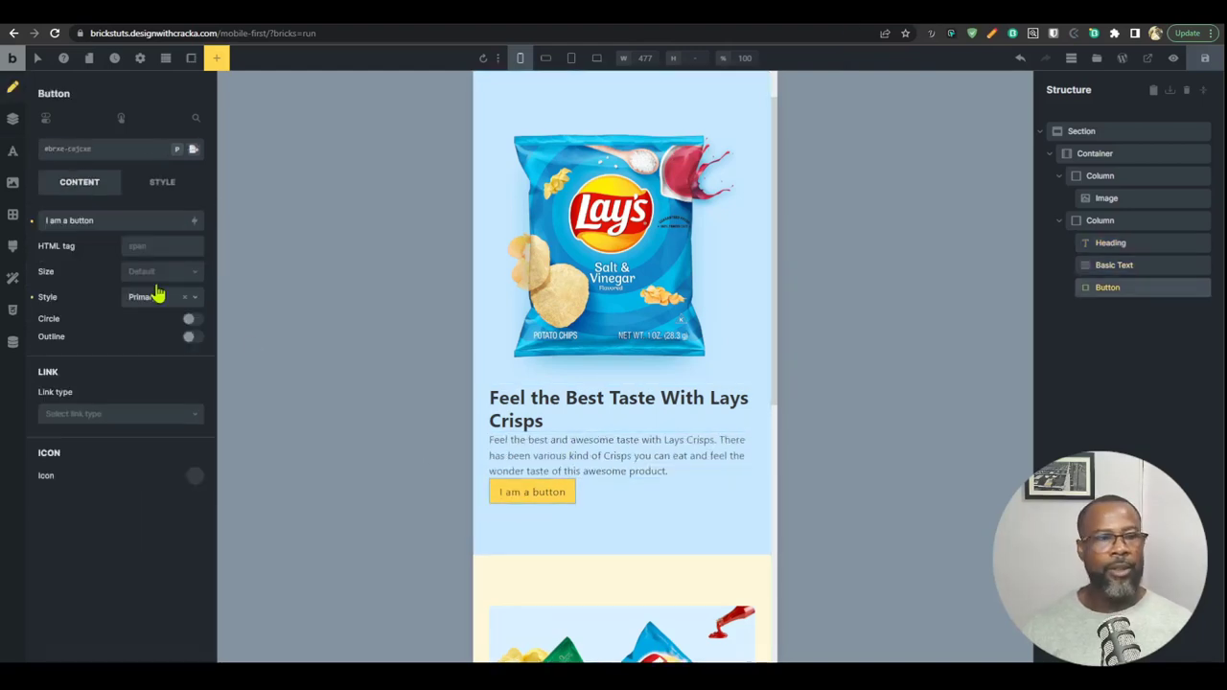
pyautogui.click(112, 153)
pyautogui.write('btn')
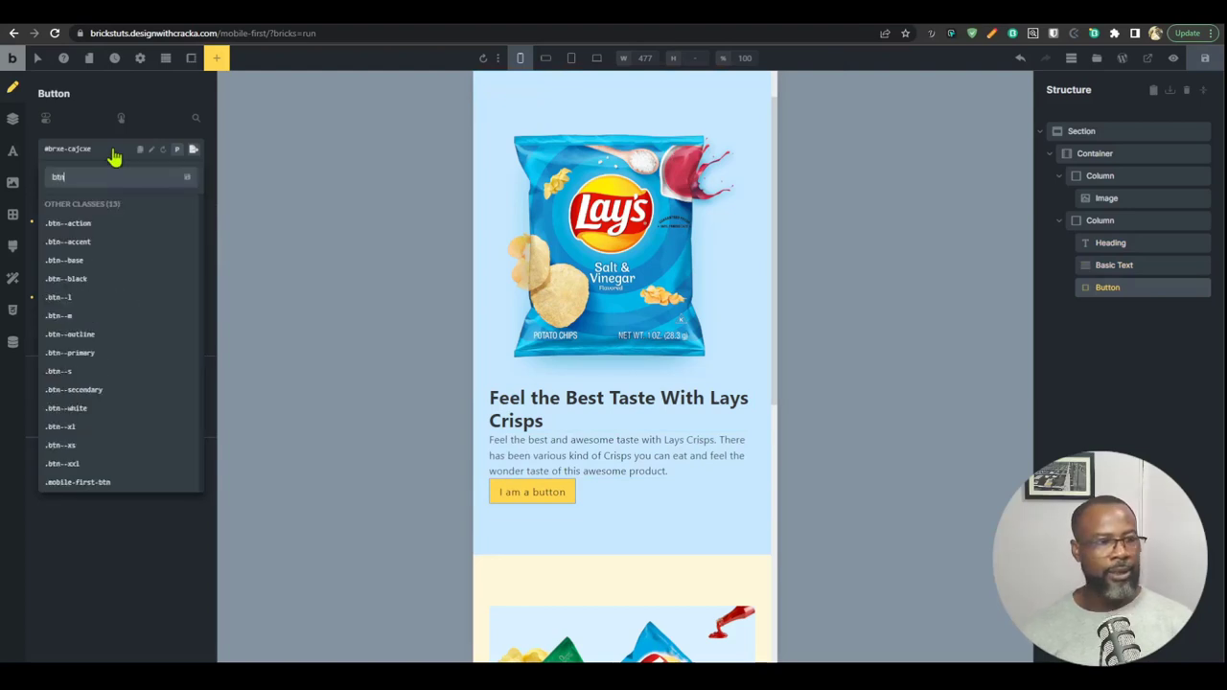
pyautogui.click(106, 484)
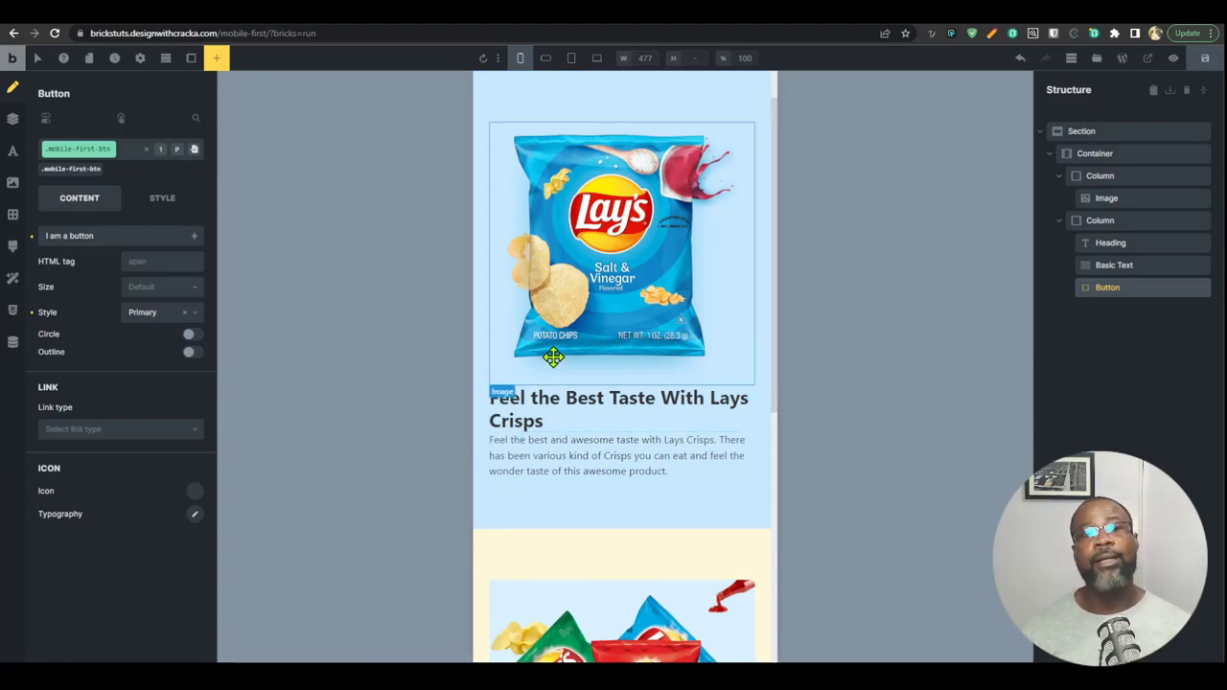
pyautogui.scroll(1, 554, 356)
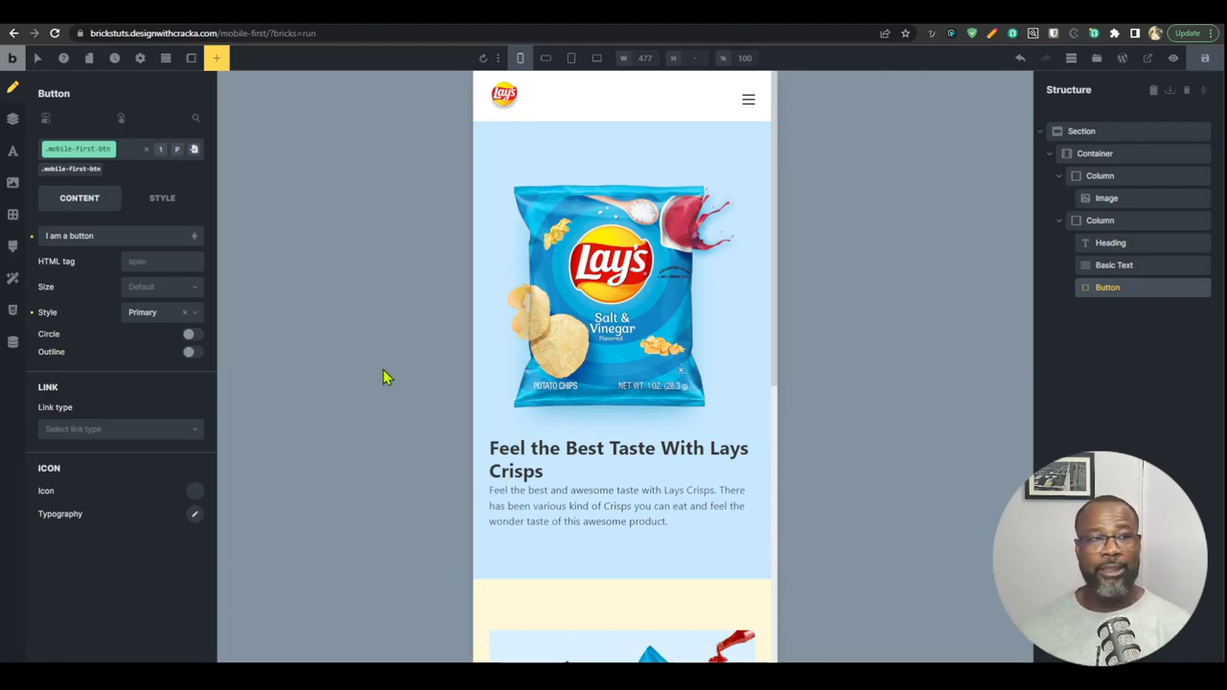
pyautogui.click(134, 154)
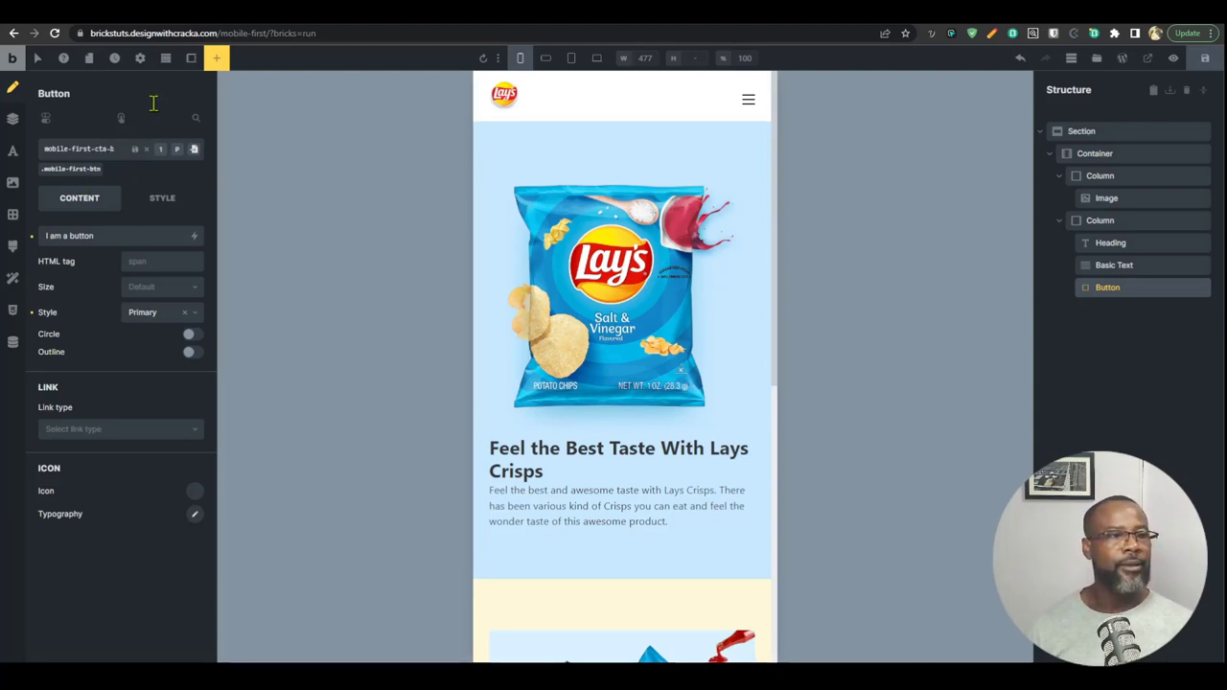
pyautogui.press('Return')
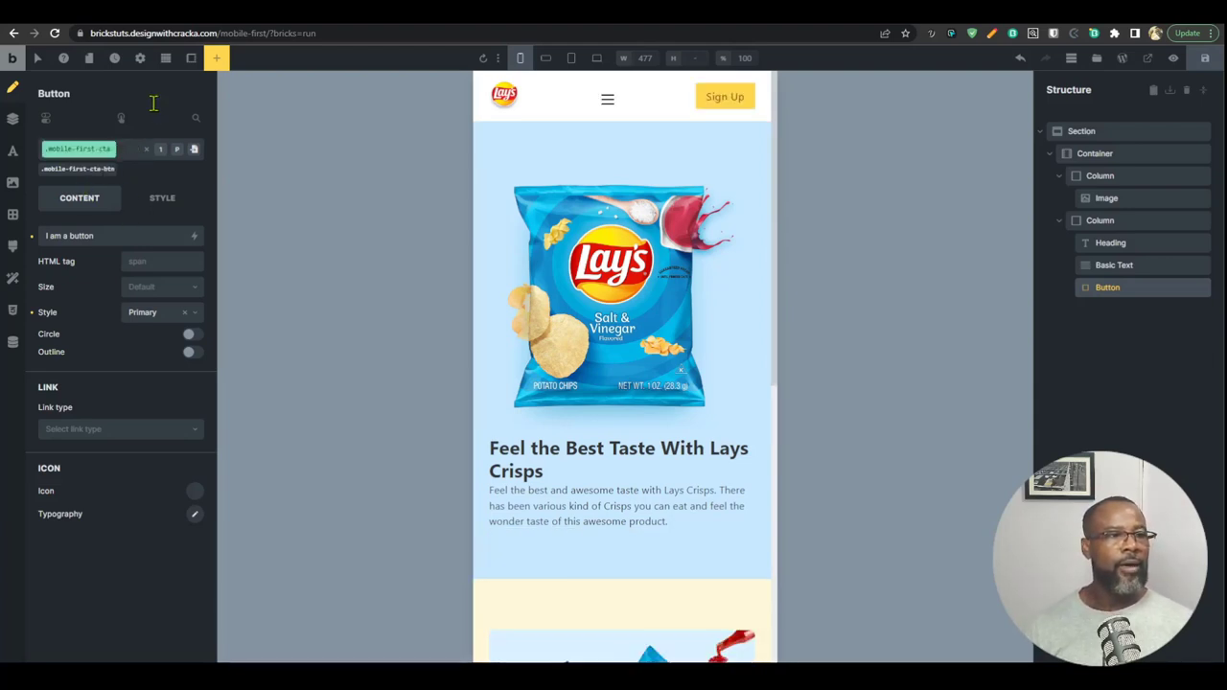
# Step: Create global class .mf-btn, paste in mobile-first-cta-btn's styles, and remove the old class
pyautogui.click(94, 159)
pyautogui.write('mob')
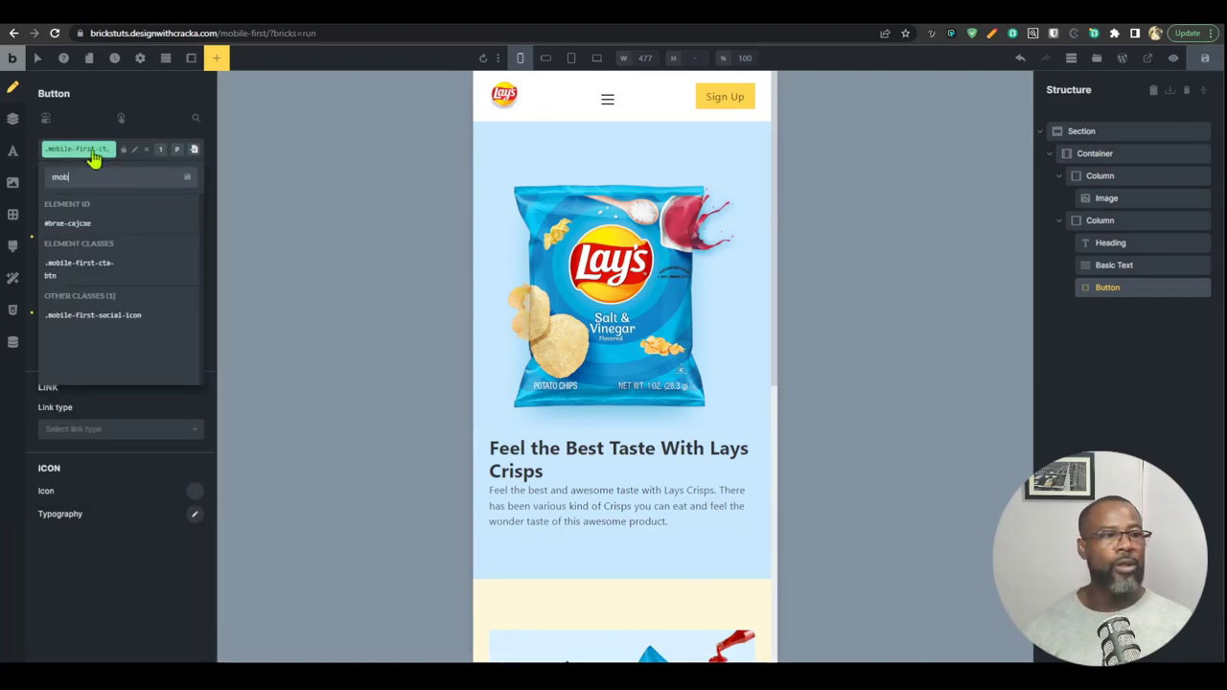
pyautogui.press('BackSpace')
pyautogui.press('BackSpace')
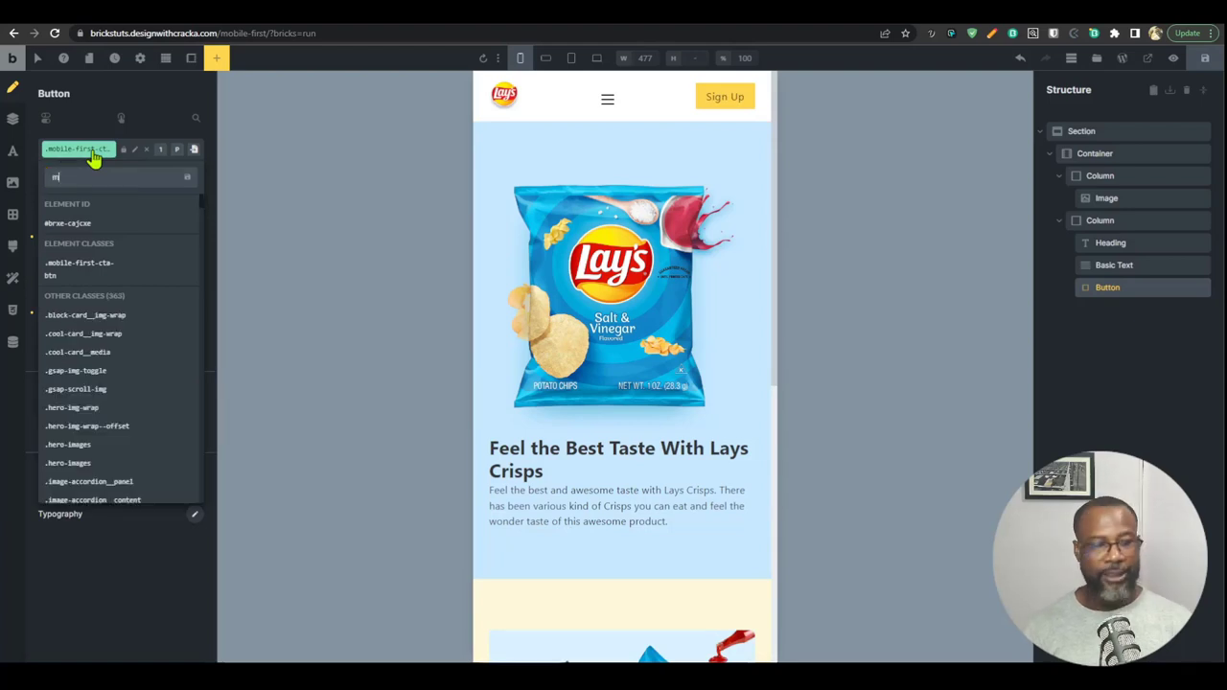
pyautogui.write('f-btn')
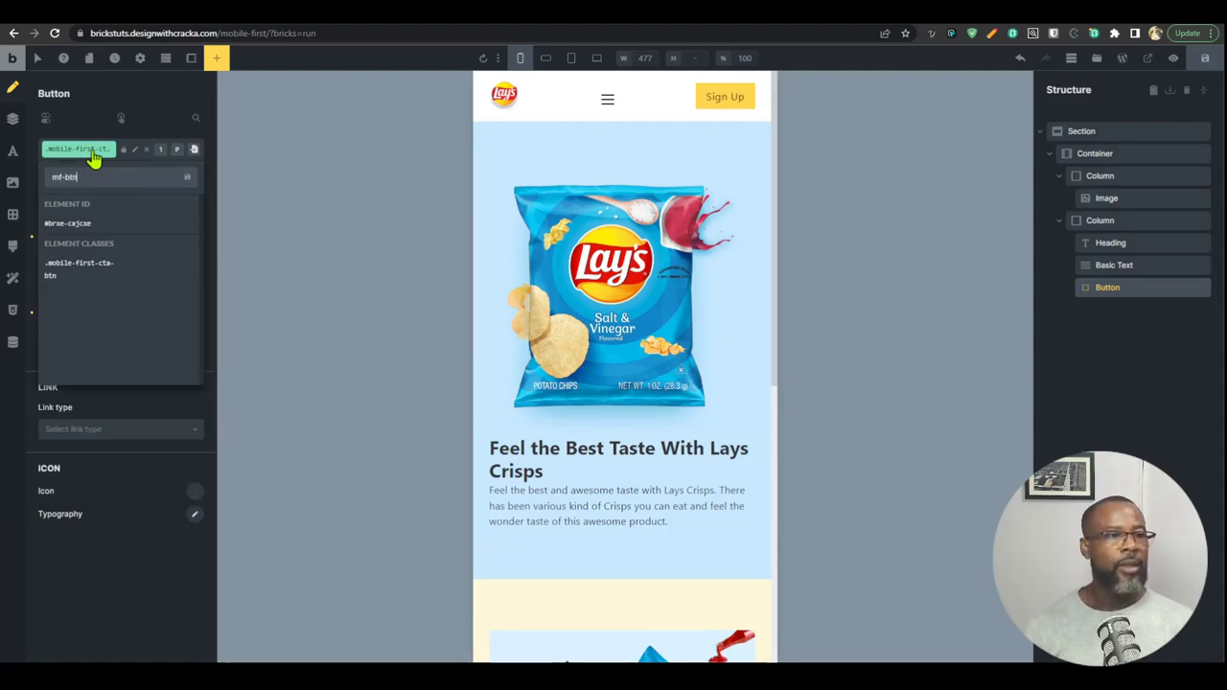
pyautogui.press('Return')
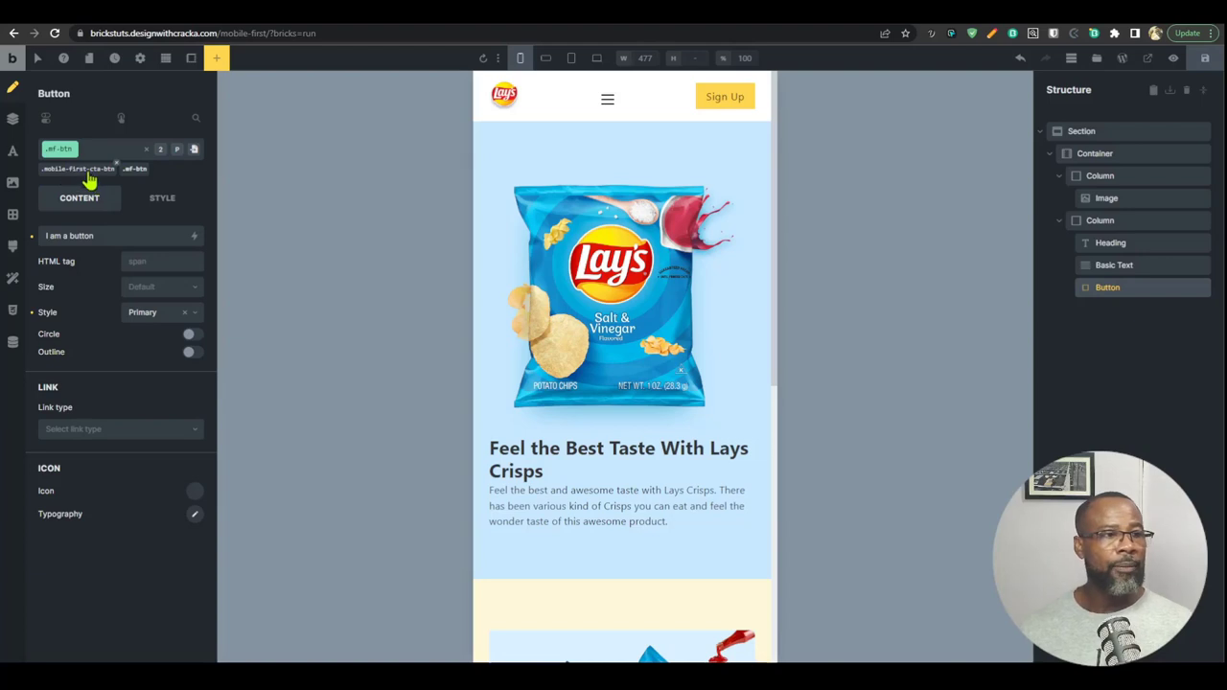
pyautogui.click(92, 161)
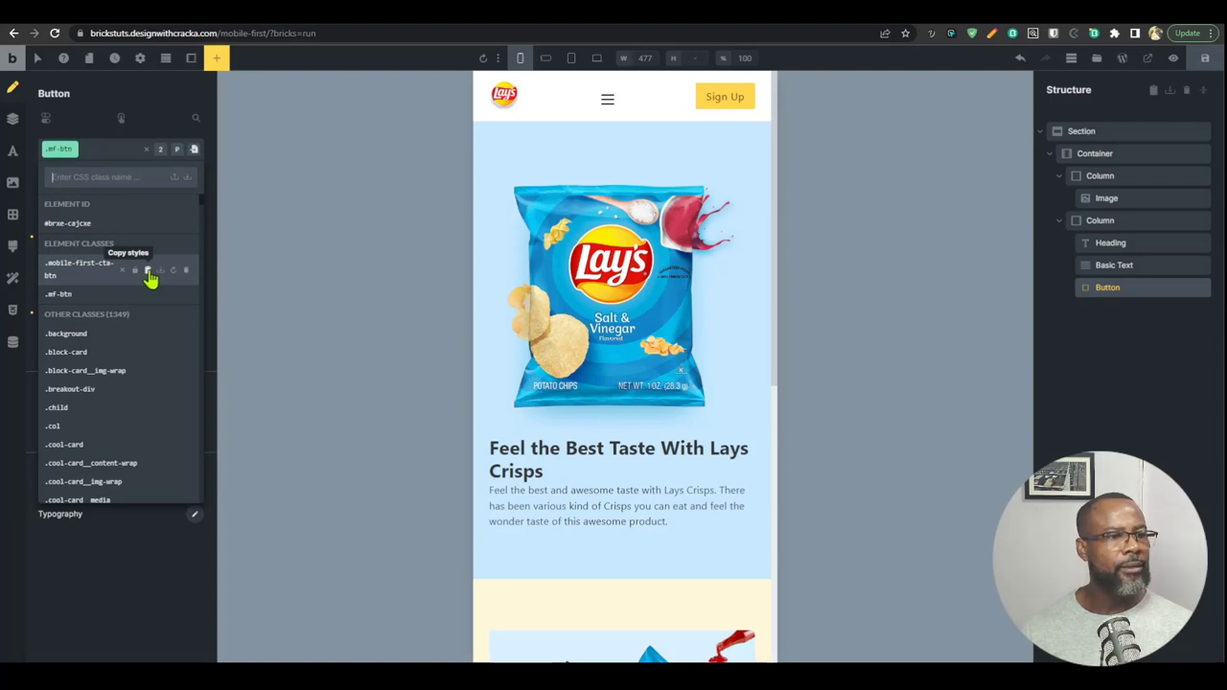
pyautogui.click(149, 273)
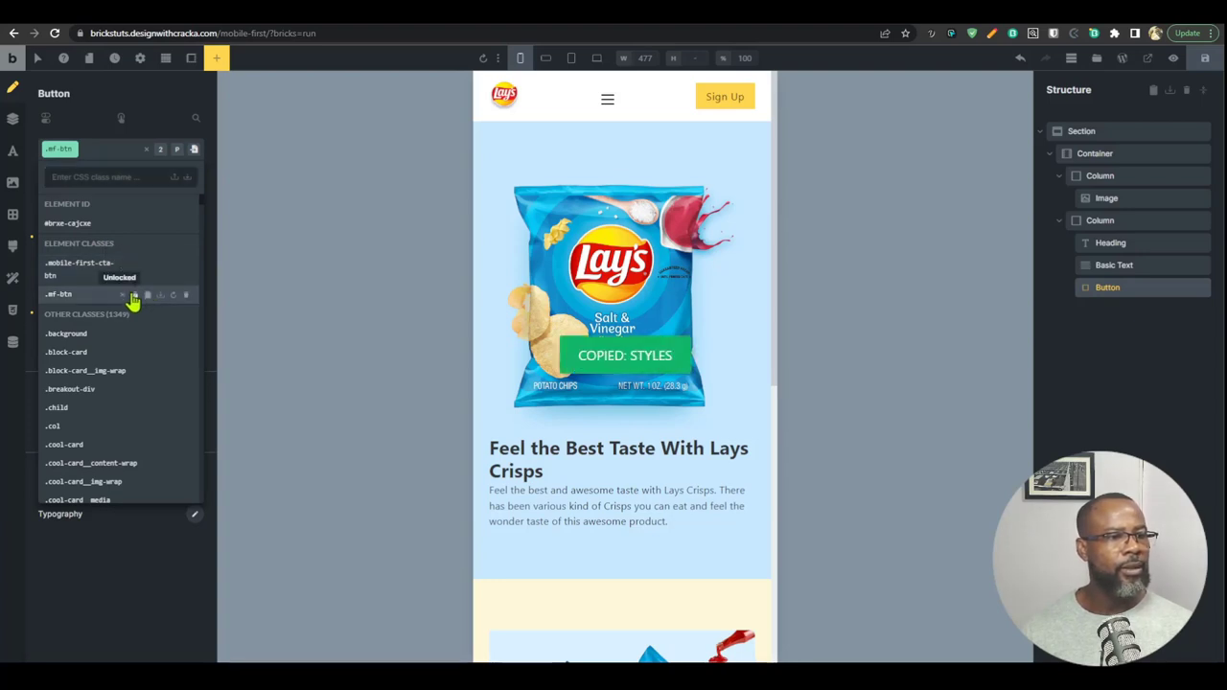
pyautogui.click(159, 297)
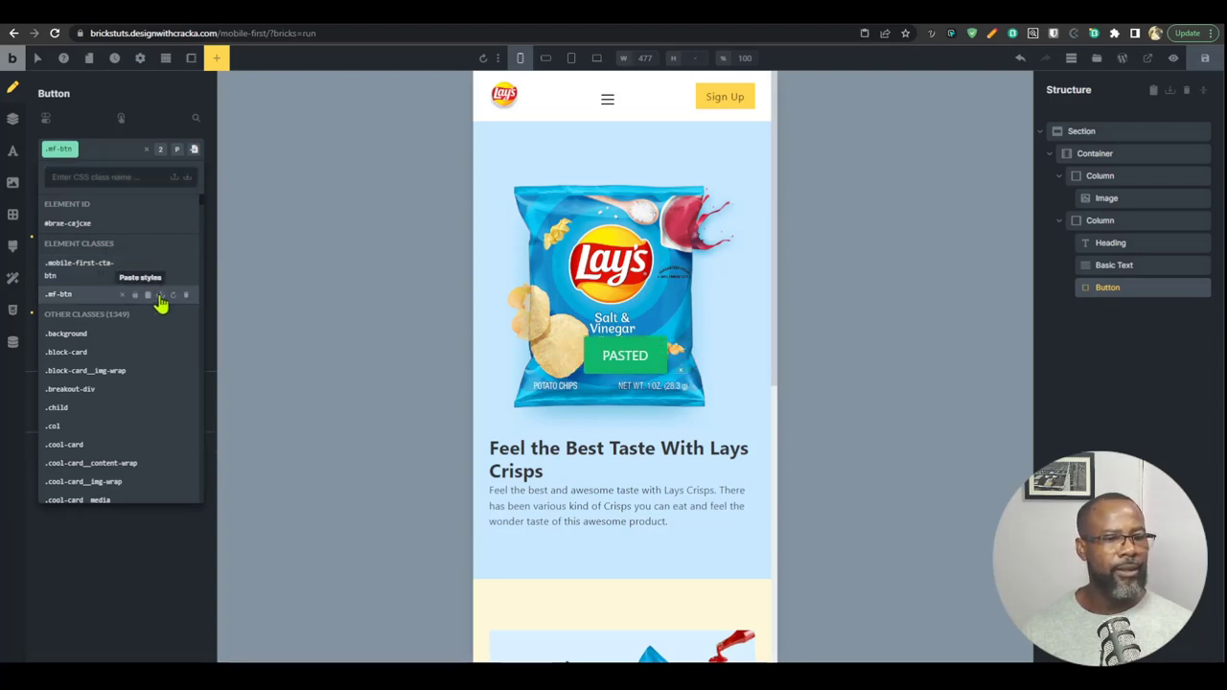
pyautogui.click(74, 124)
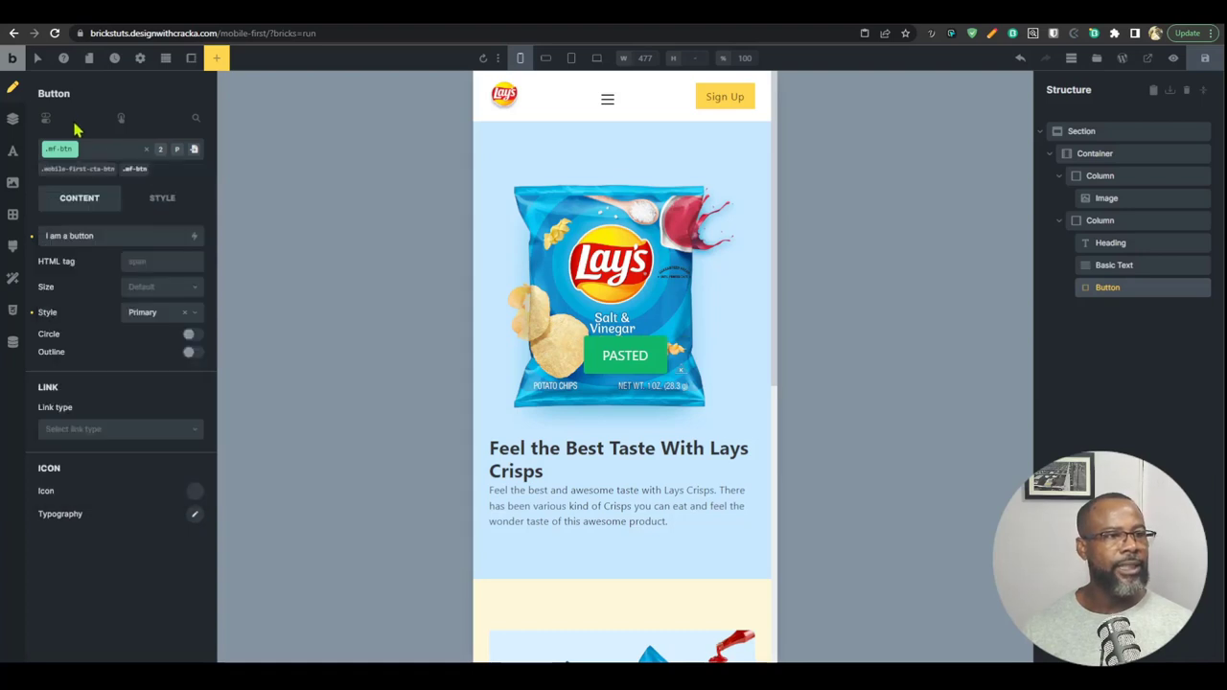
pyautogui.click(117, 168)
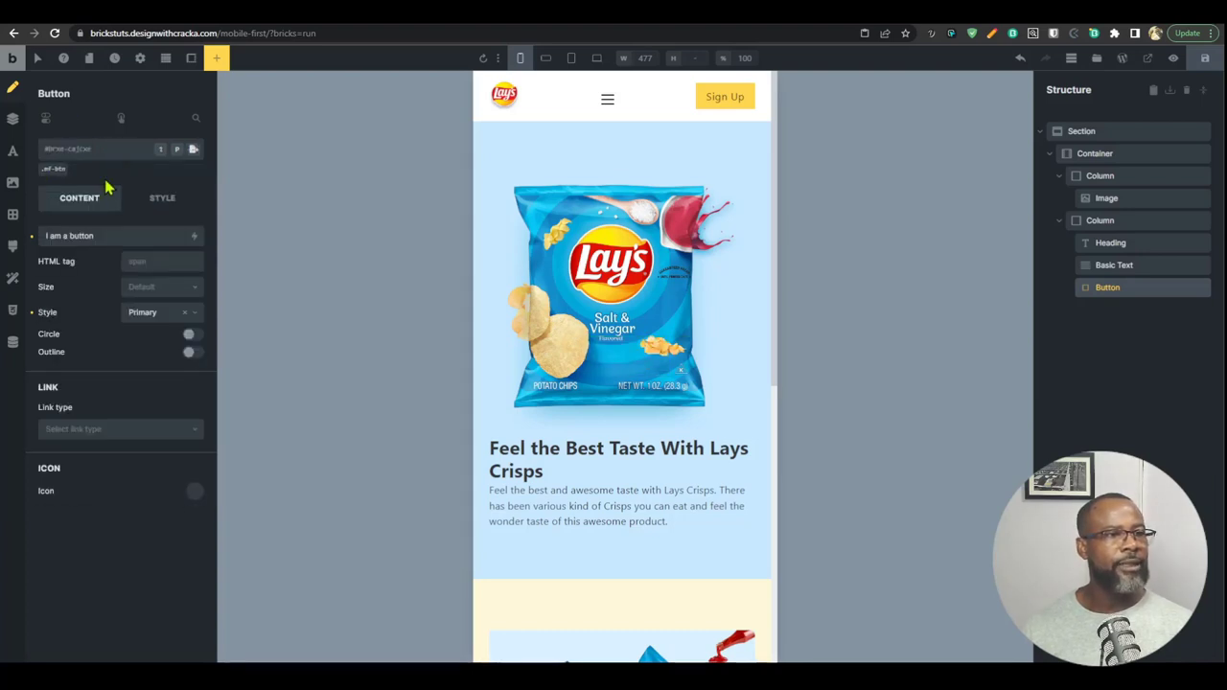
# Step: Adjust the .mf-btn Layout display setting and check the button at desktop, tablet and mobile
pyautogui.click(52, 171)
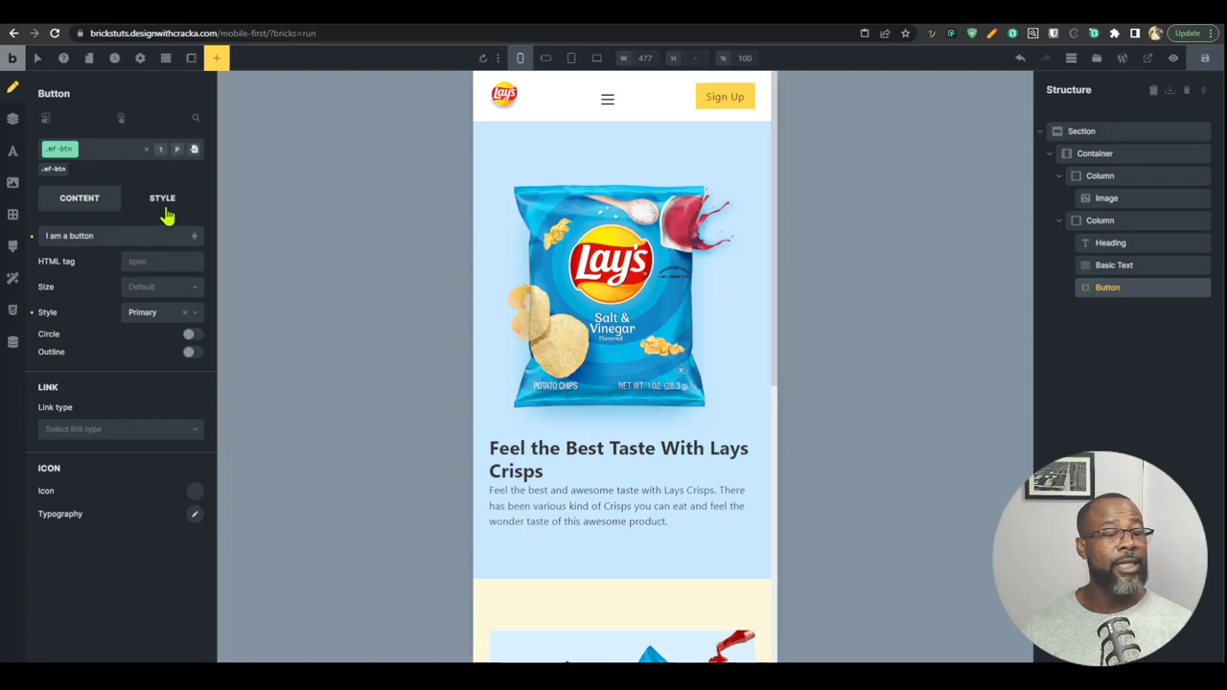
pyautogui.click(167, 217)
pyautogui.click(137, 242)
pyautogui.scroll(-5, 153, 425)
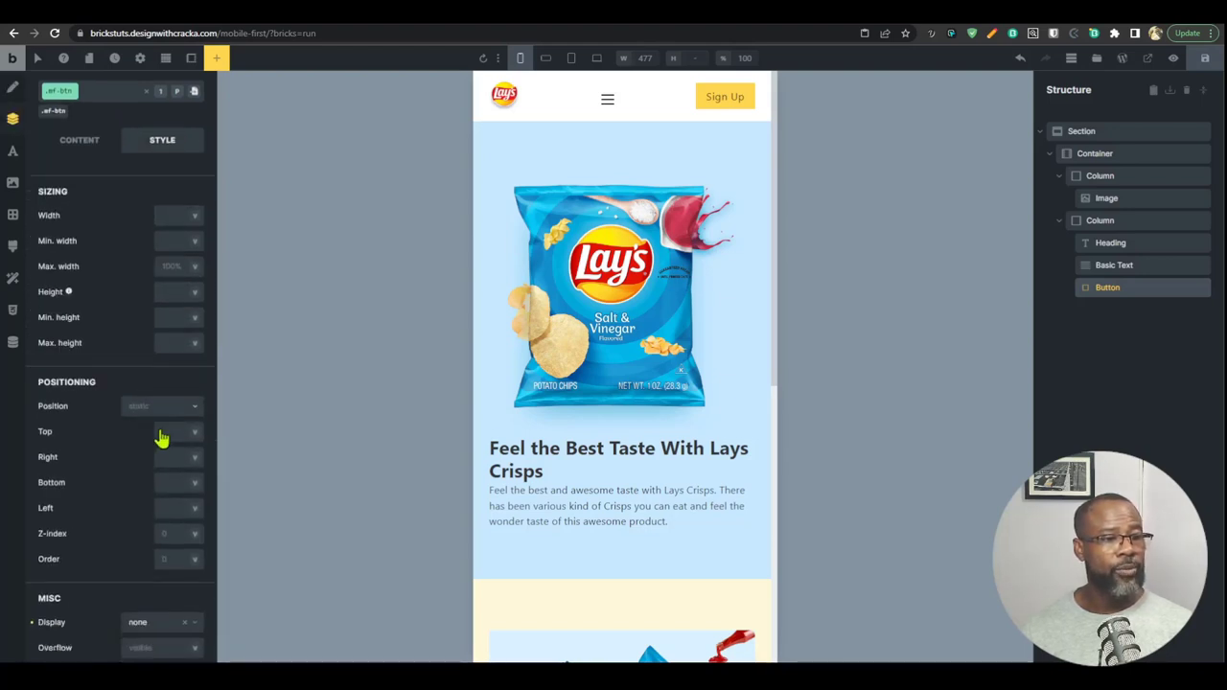
pyautogui.scroll(-3, 161, 438)
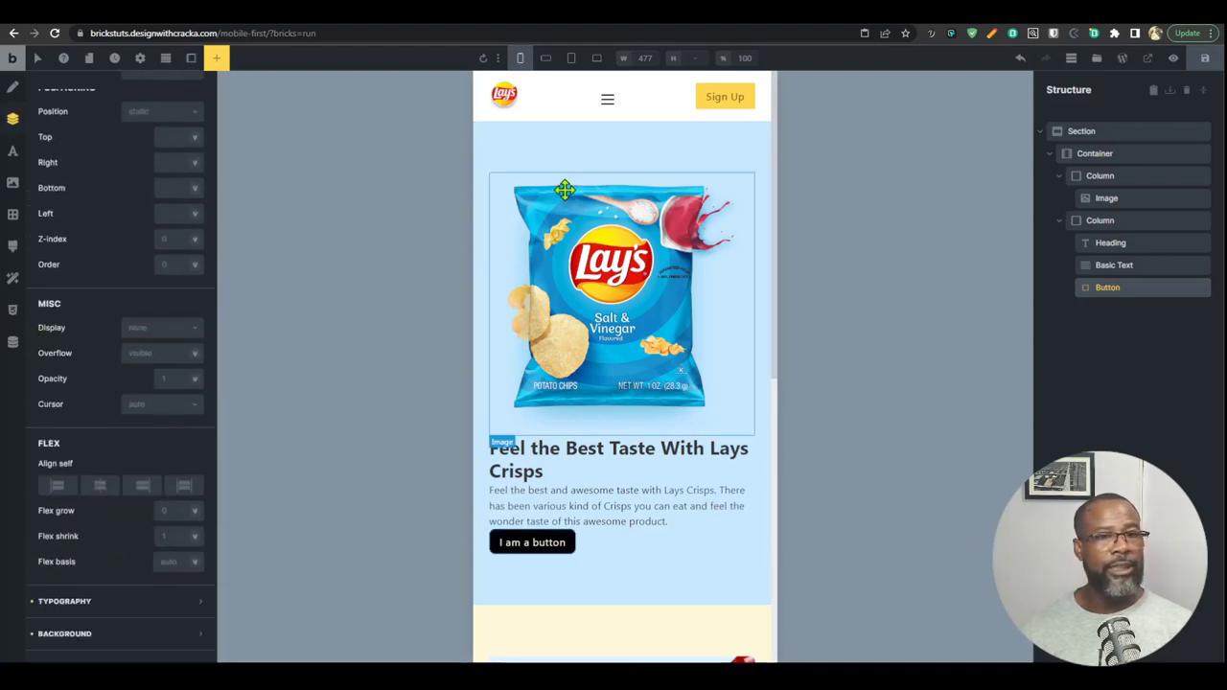
pyautogui.click(596, 58)
pyautogui.click(575, 59)
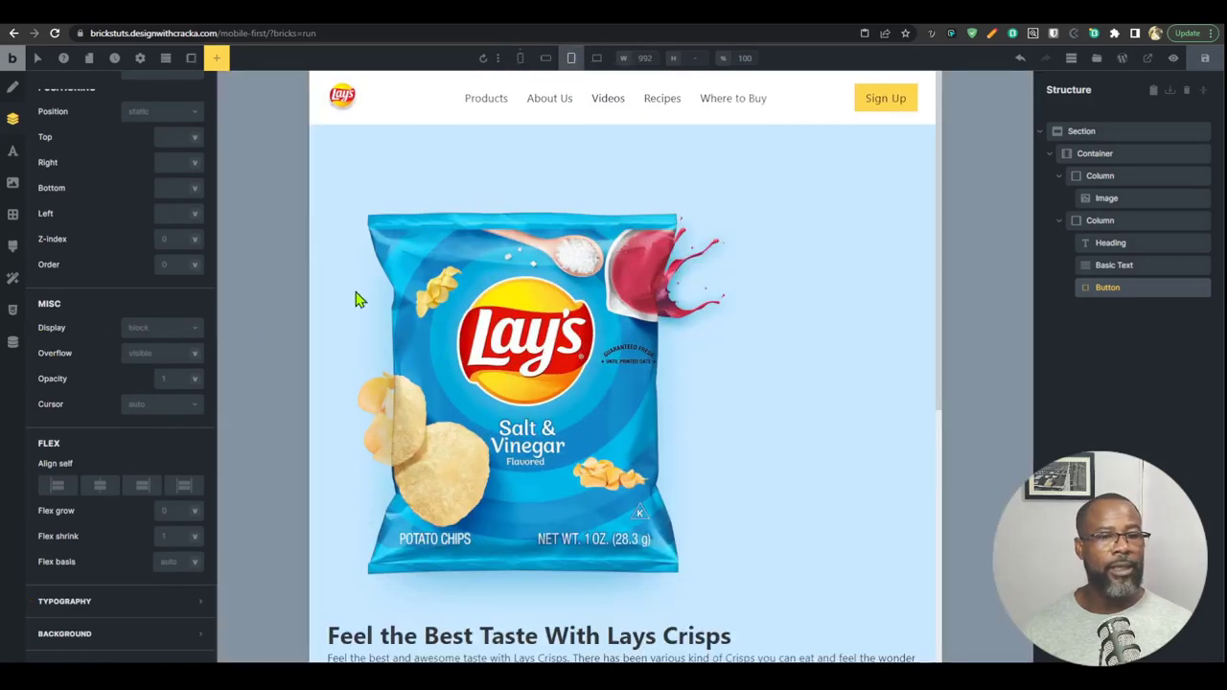
pyautogui.click(520, 57)
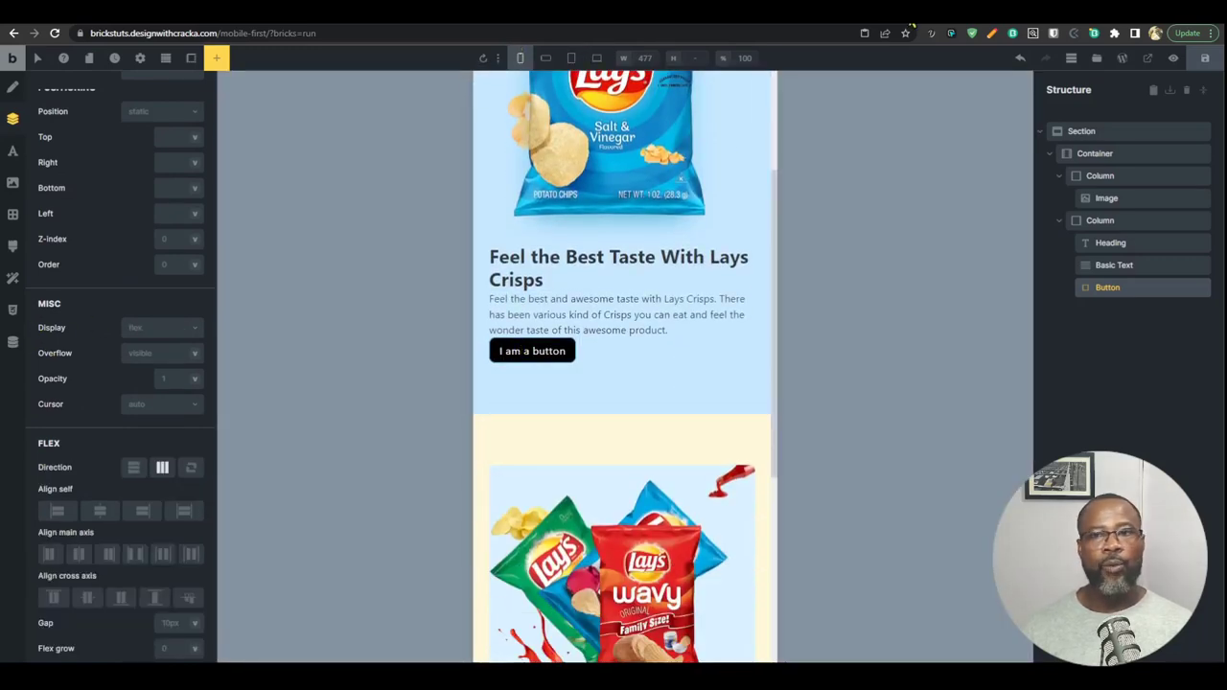
pyautogui.hotkey('ctrl', 'Tab')
pyautogui.hotkey('ctrl', 'Tab')
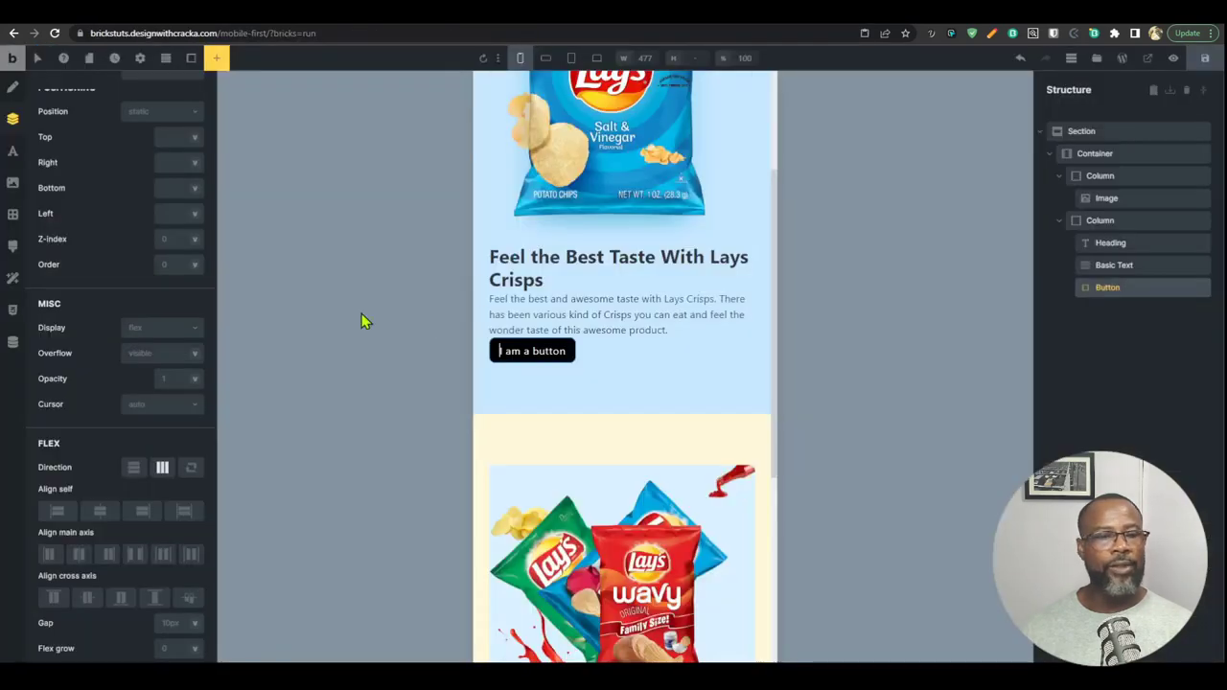
pyautogui.scroll(10, 64, 140)
# Step: Change the hero button label to 'All Crisp'
pyautogui.click(76, 142)
pyautogui.tripleClick(100, 235)
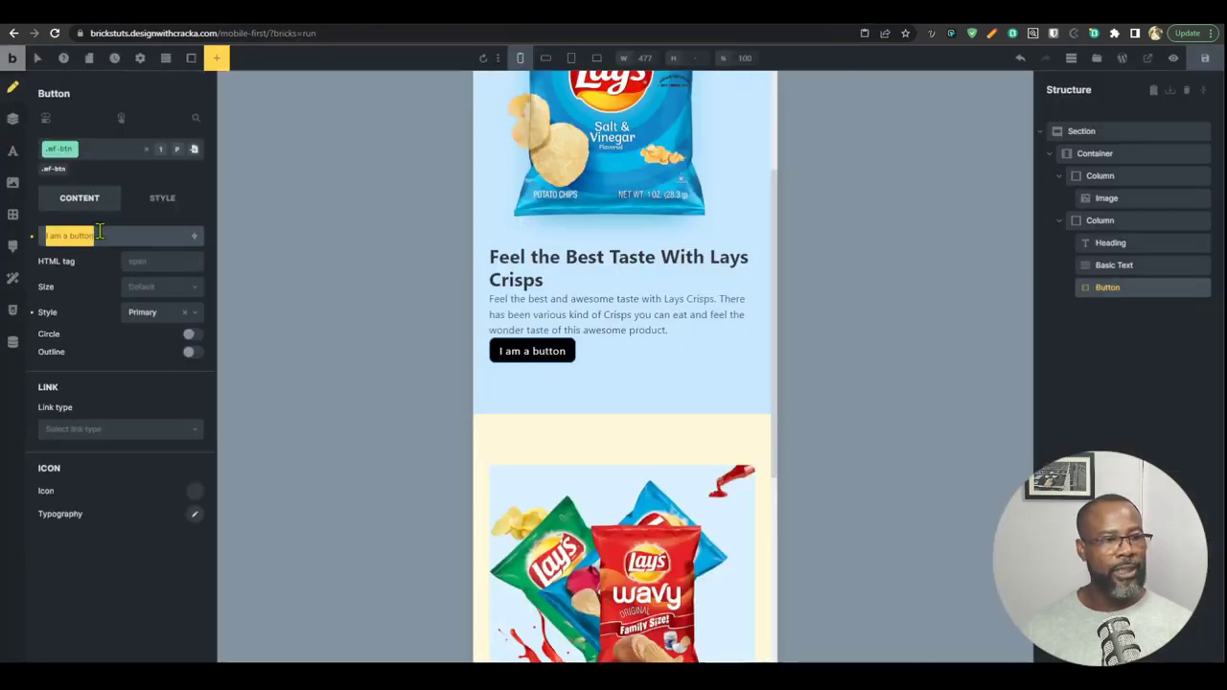
pyautogui.write('All Crisp')
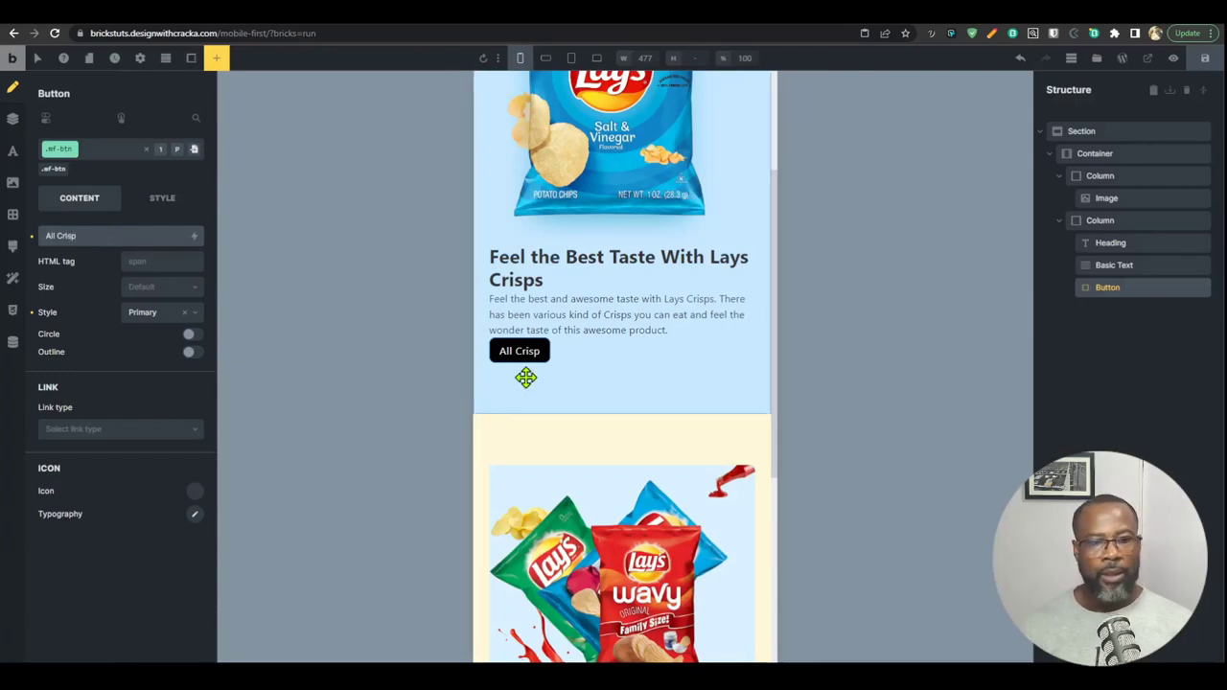
pyautogui.click(658, 347)
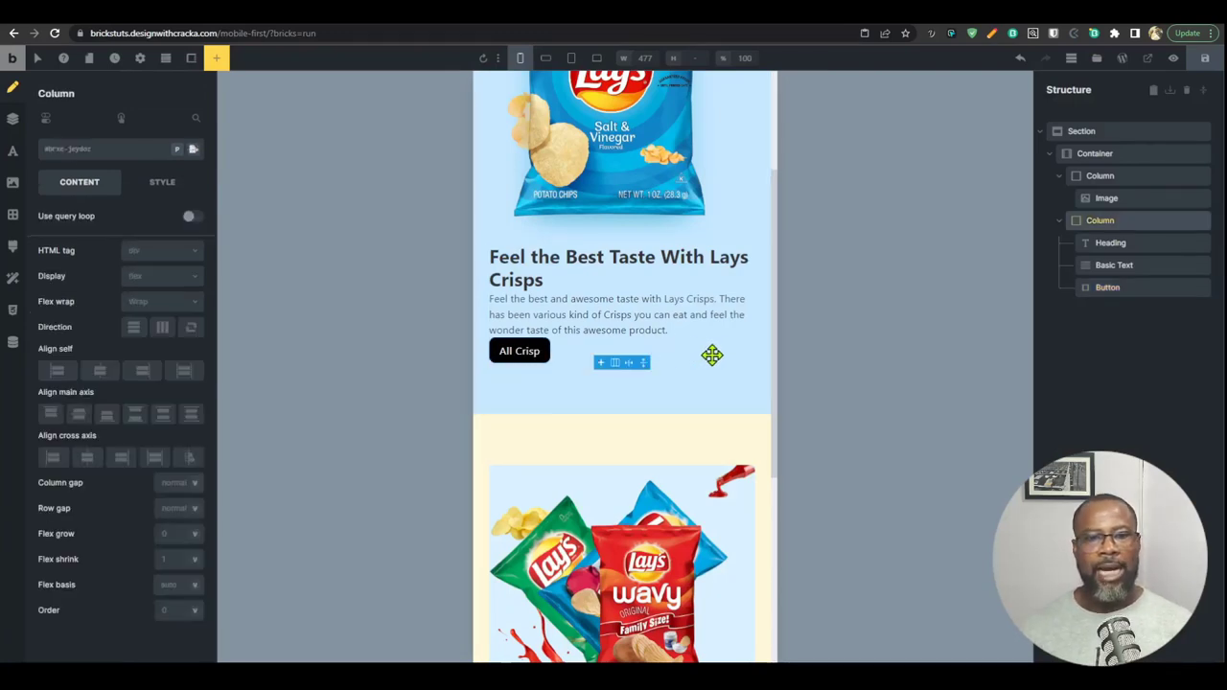
# Step: Set the text column's row gap to the var(--content-gap) variable
pyautogui.click(178, 514)
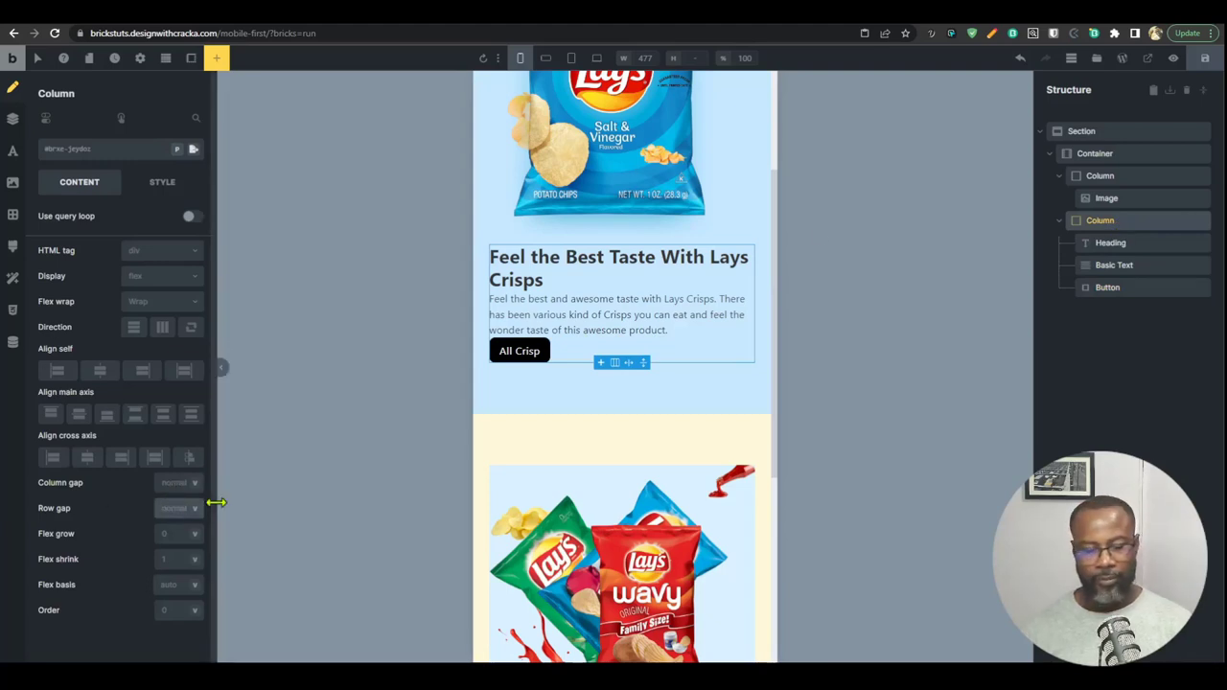
pyautogui.write('cont')
pyautogui.click(123, 550)
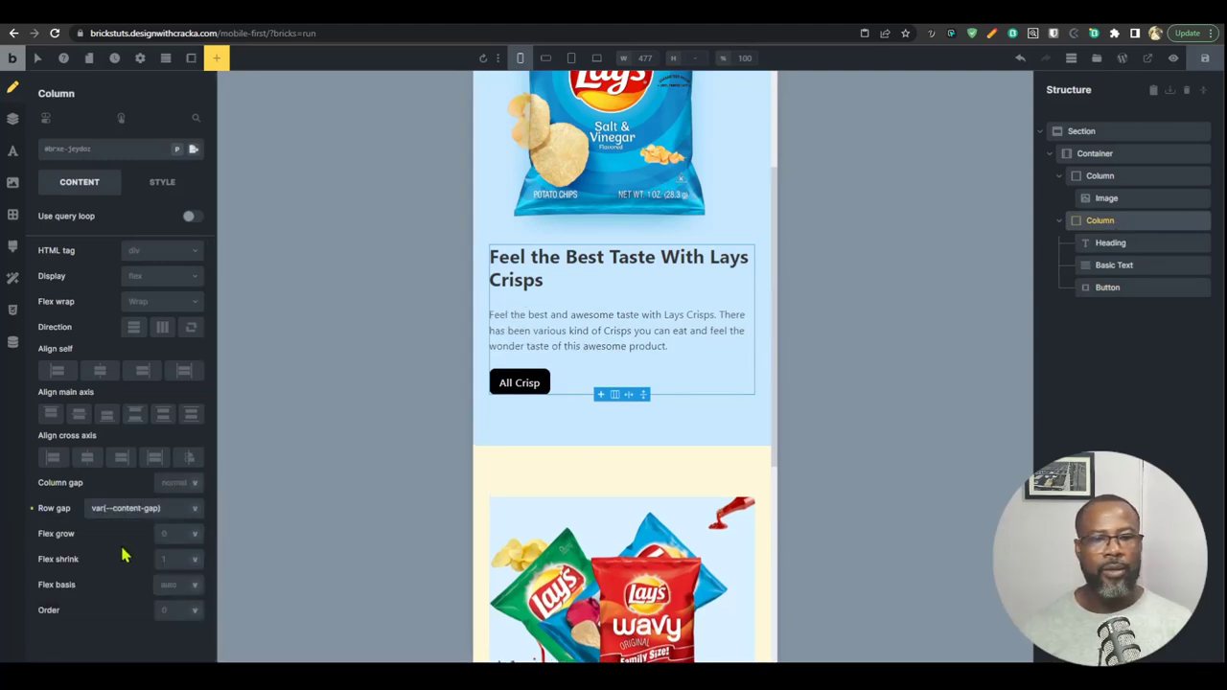
pyautogui.scroll(2, 641, 315)
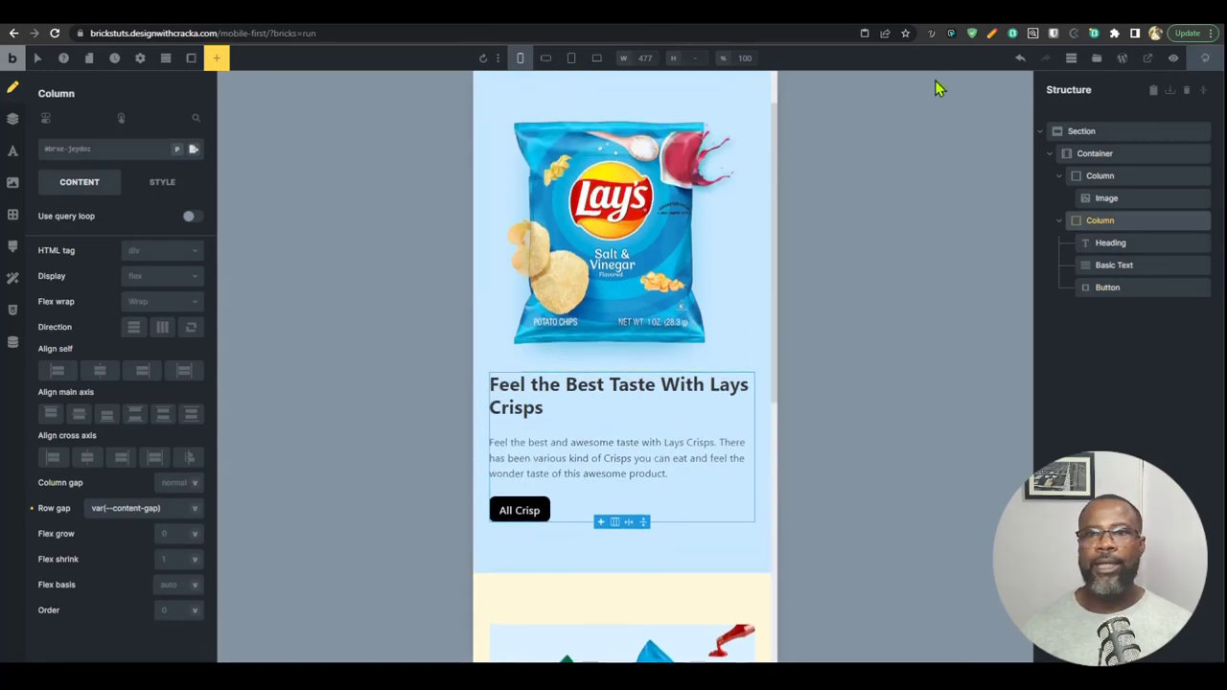
# Step: Glance at the Figma design, then preview the hero at mobile landscape and 992px tablet widths
pyautogui.hotkey('ctrl', 'Tab')
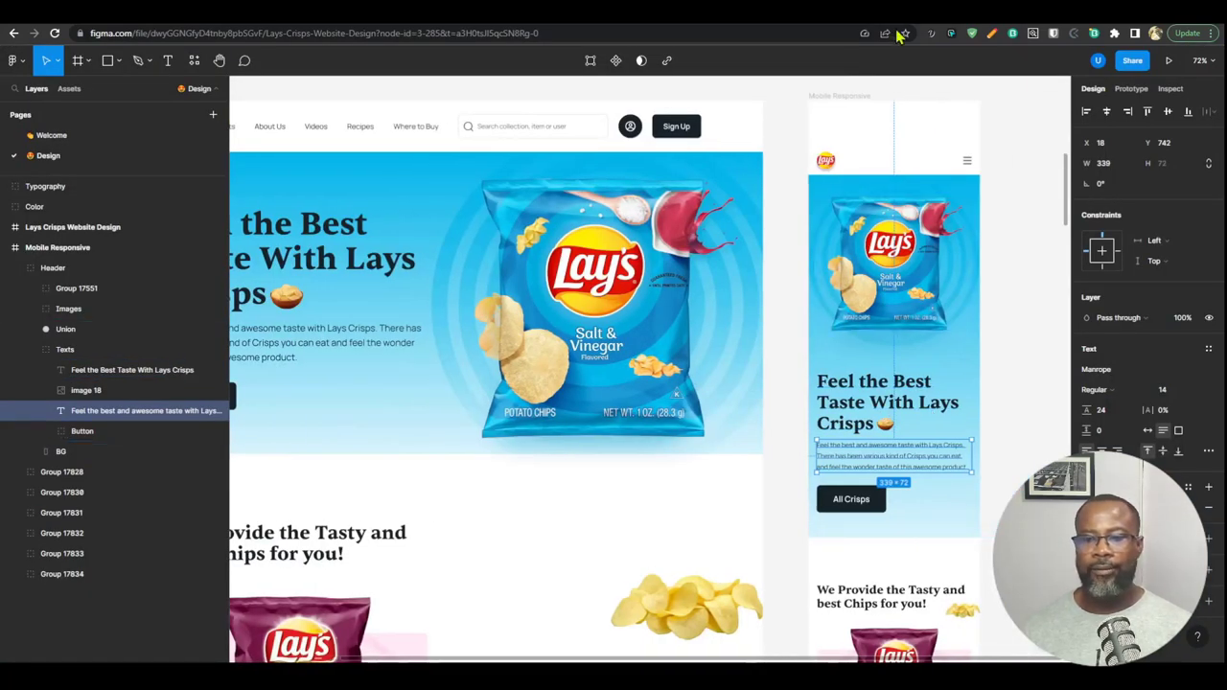
pyautogui.hotkey('ctrl', 'Tab')
pyautogui.hotkey('ctrl', 'Tab')
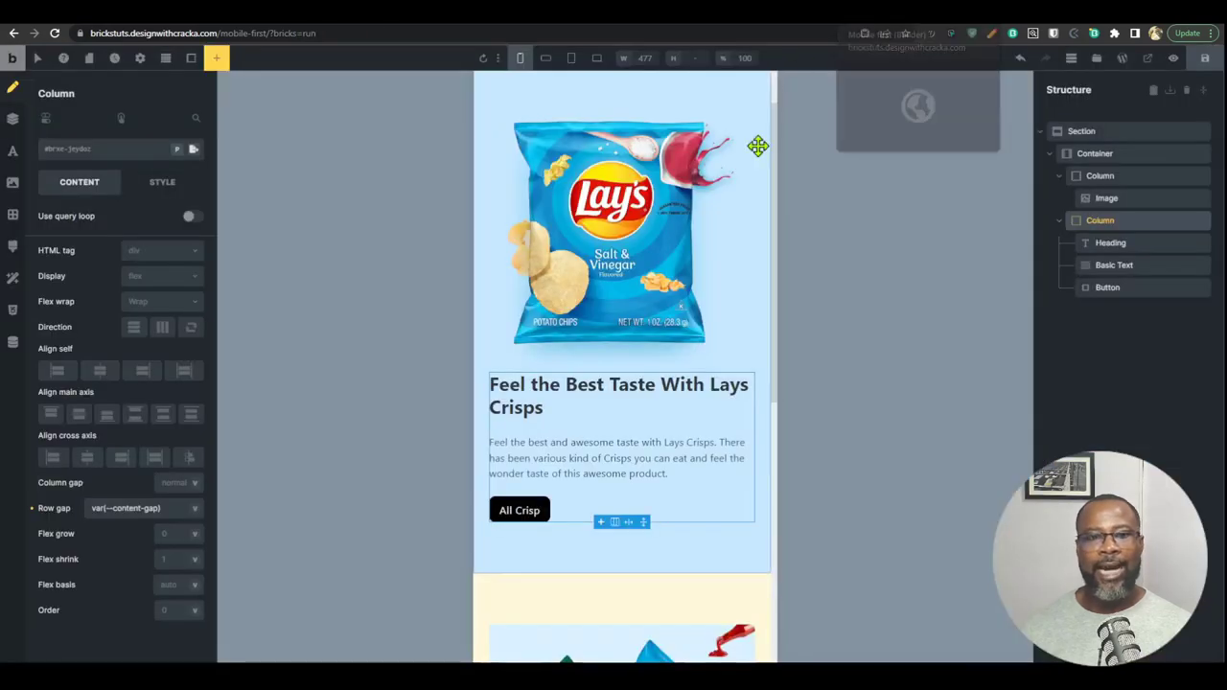
pyautogui.scroll(1, 638, 413)
pyautogui.click(546, 59)
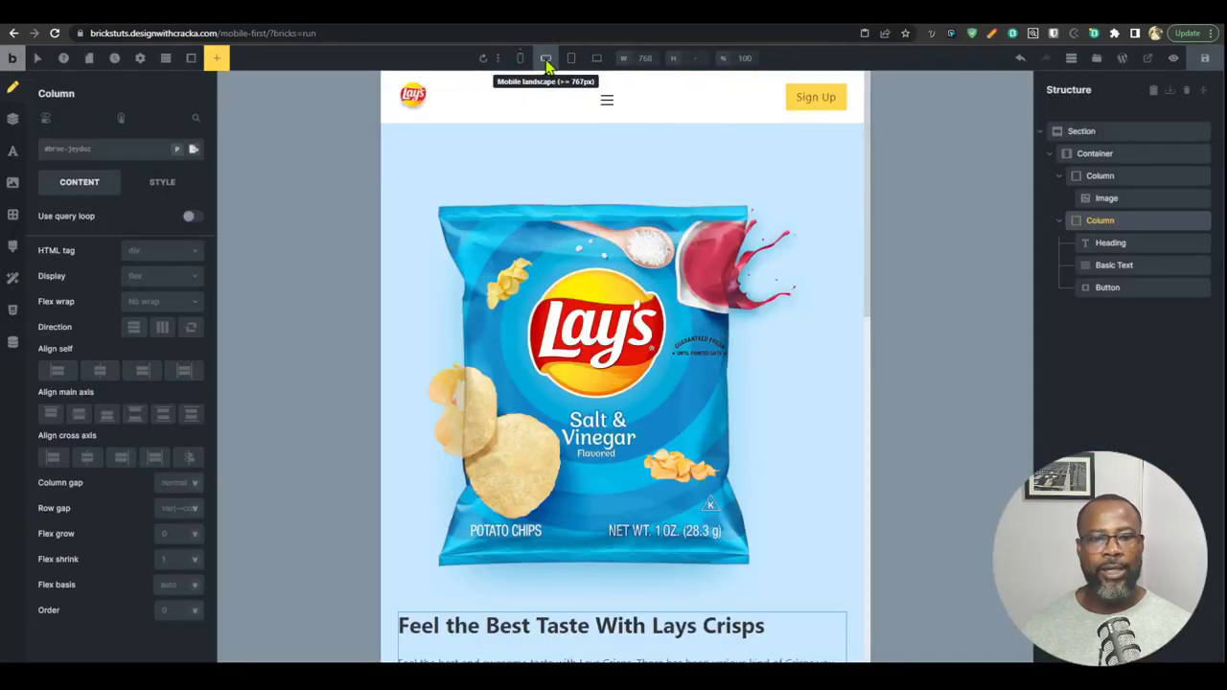
pyautogui.click(571, 60)
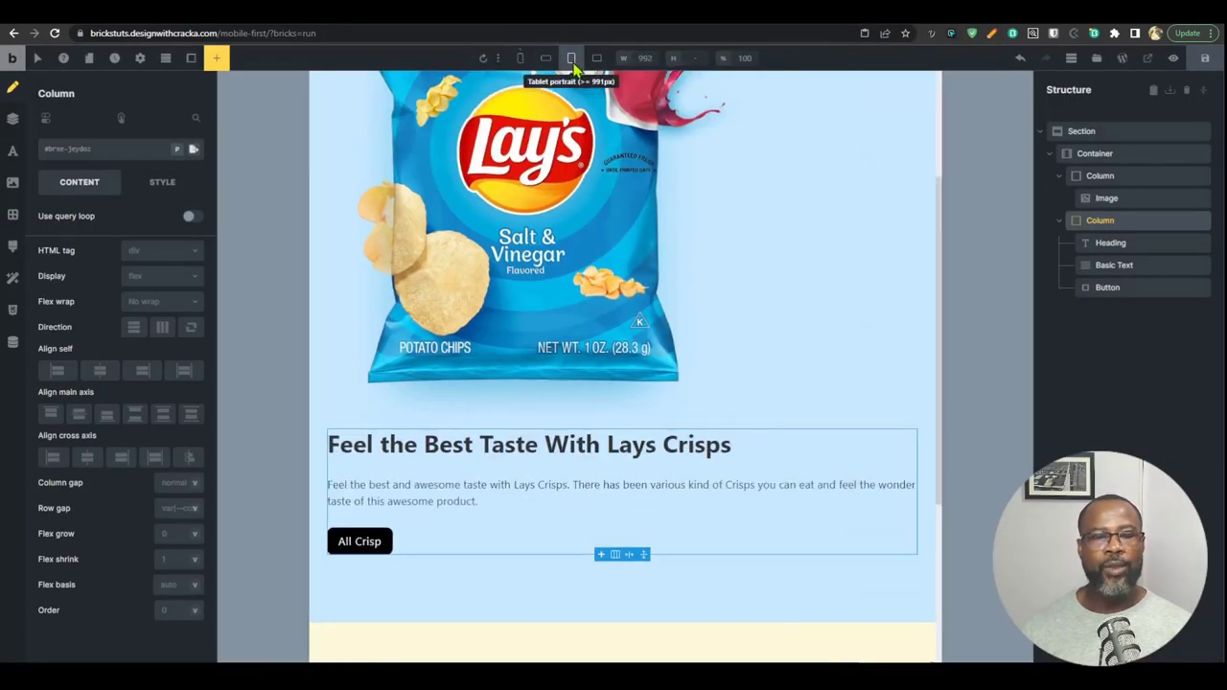
# Step: Collapse both Column rows in the Structure tree
pyautogui.scroll(2, 726, 424)
pyautogui.scroll(-2, 721, 338)
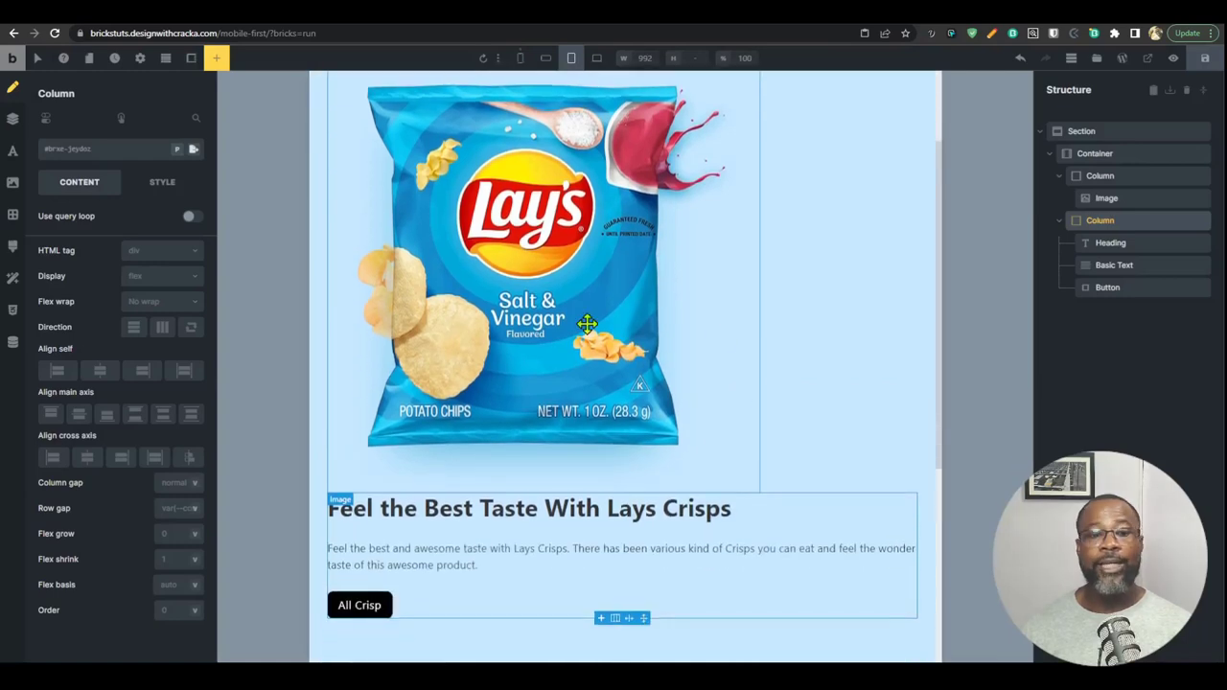
pyautogui.click(1059, 176)
pyautogui.click(1058, 197)
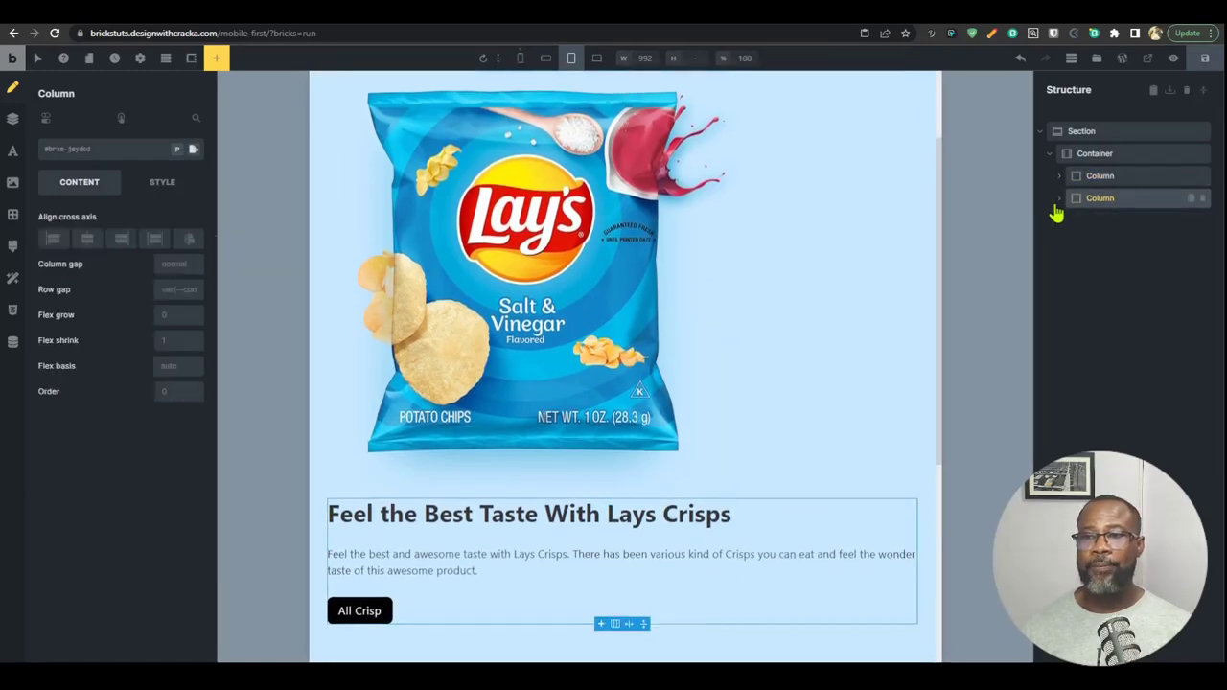
# Step: Try row and row-reverse direction on the hero Container, check desktop width, then reset direction
pyautogui.click(1088, 155)
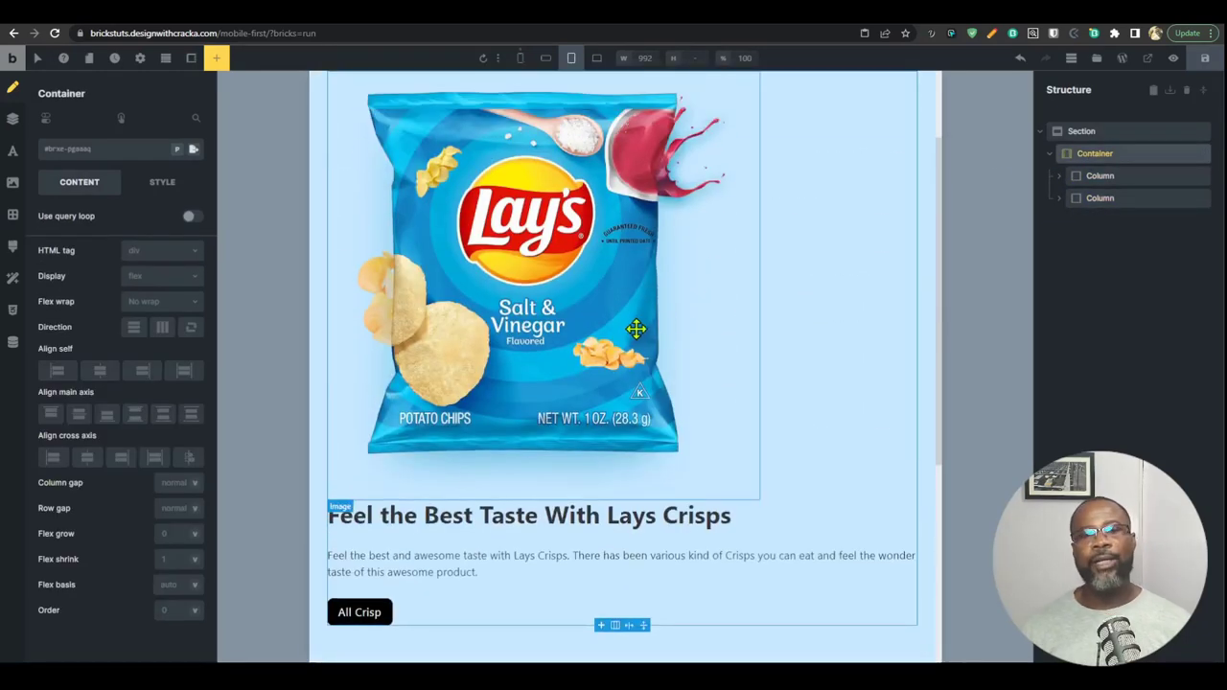
pyautogui.click(162, 327)
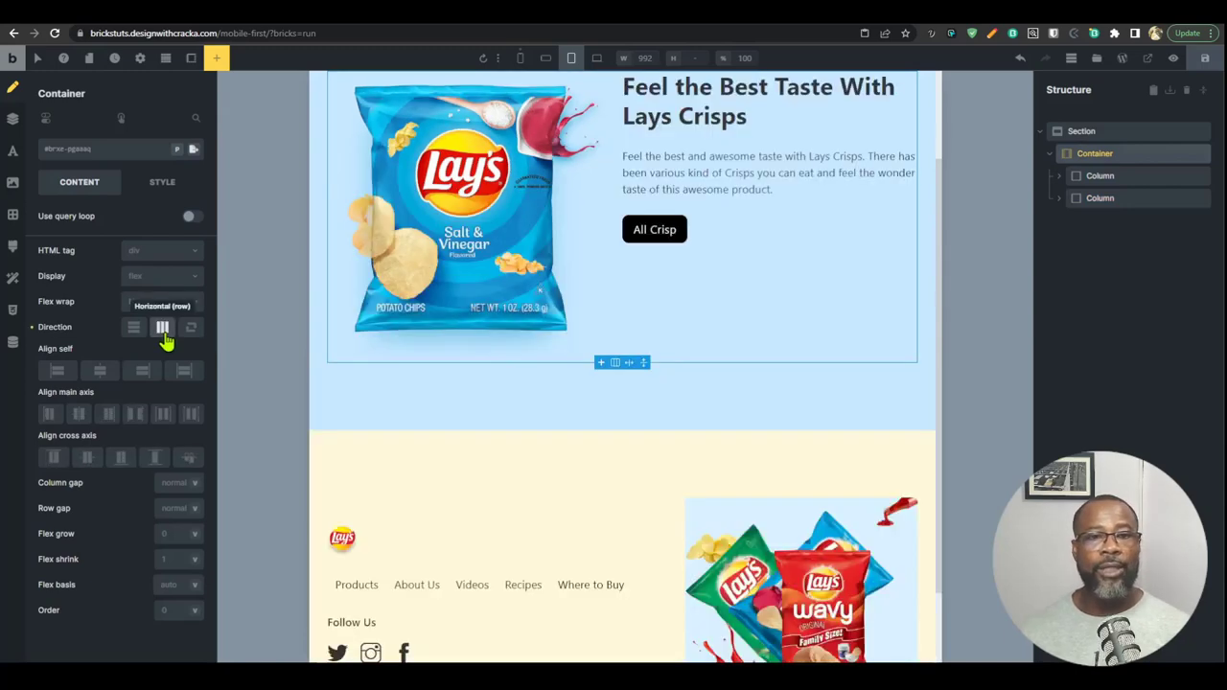
pyautogui.click(191, 327)
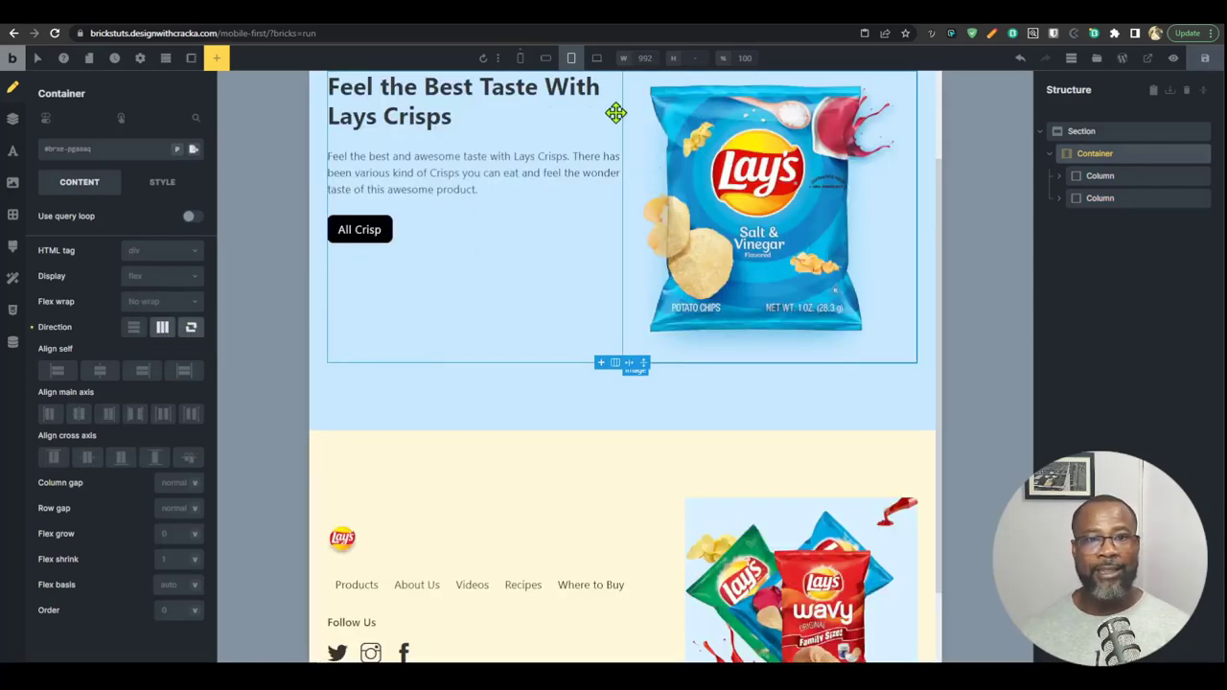
pyautogui.click(596, 59)
pyautogui.click(573, 60)
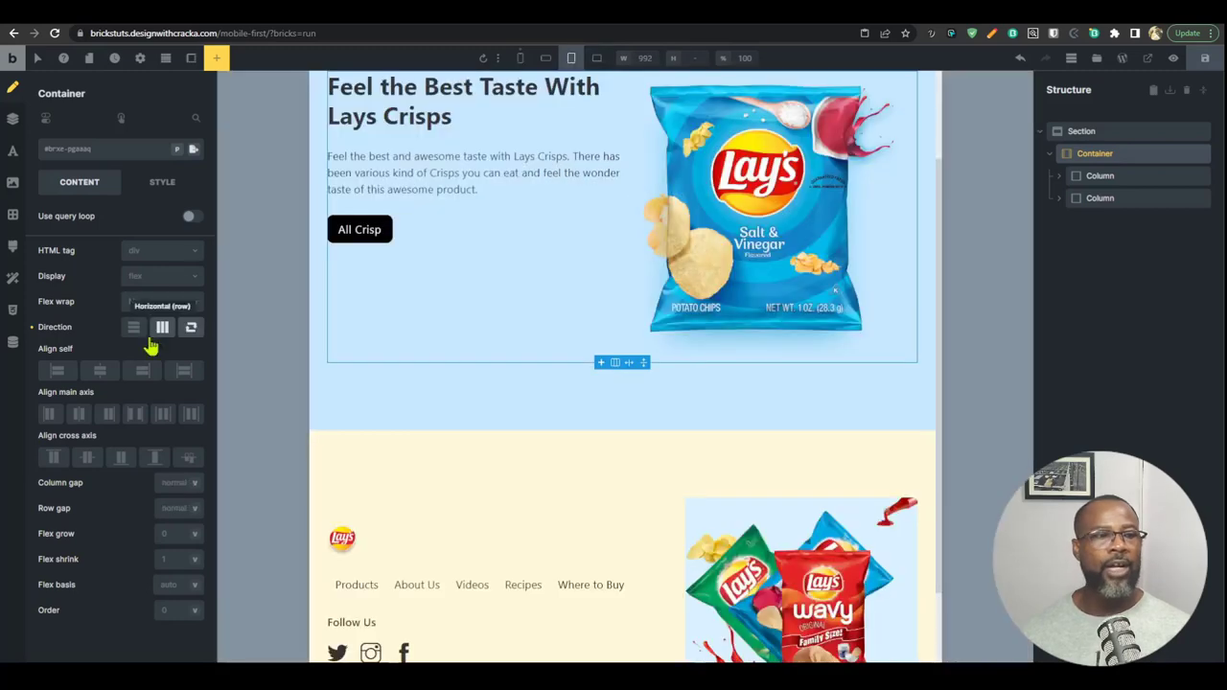
pyautogui.click(31, 327)
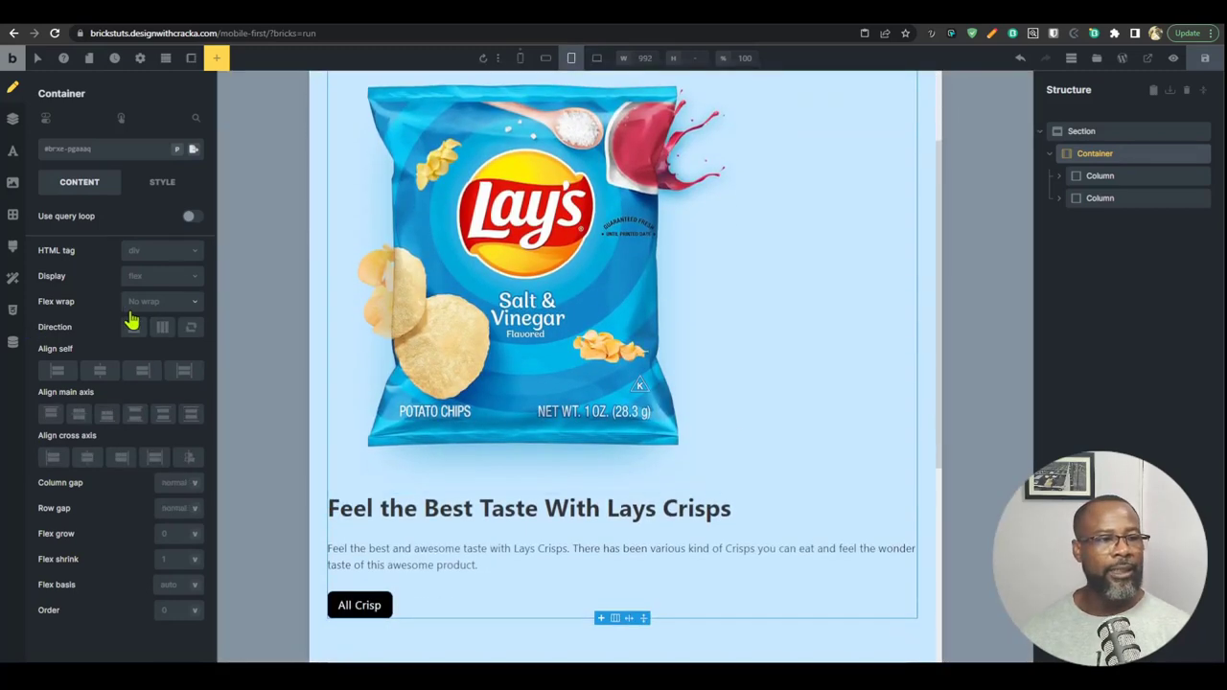
# Step: Make the Container a grid with repeat(2, 1fr) template columns and check it at desktop width
pyautogui.click(160, 279)
pyautogui.click(156, 316)
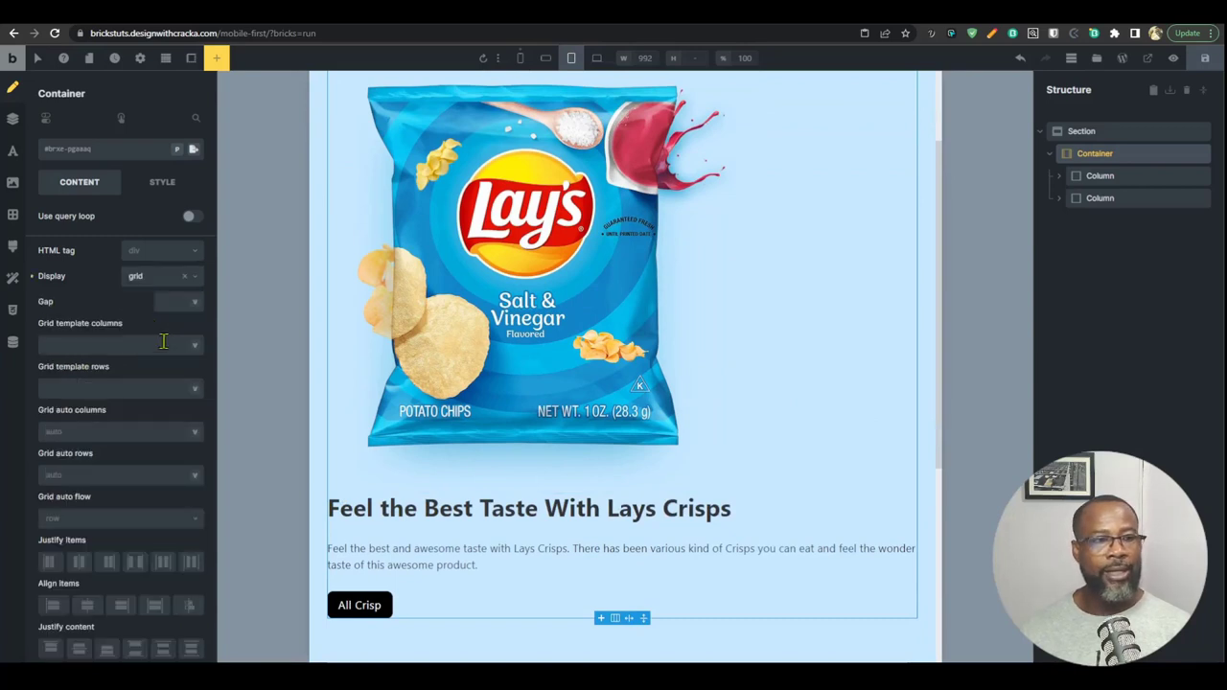
pyautogui.click(147, 345)
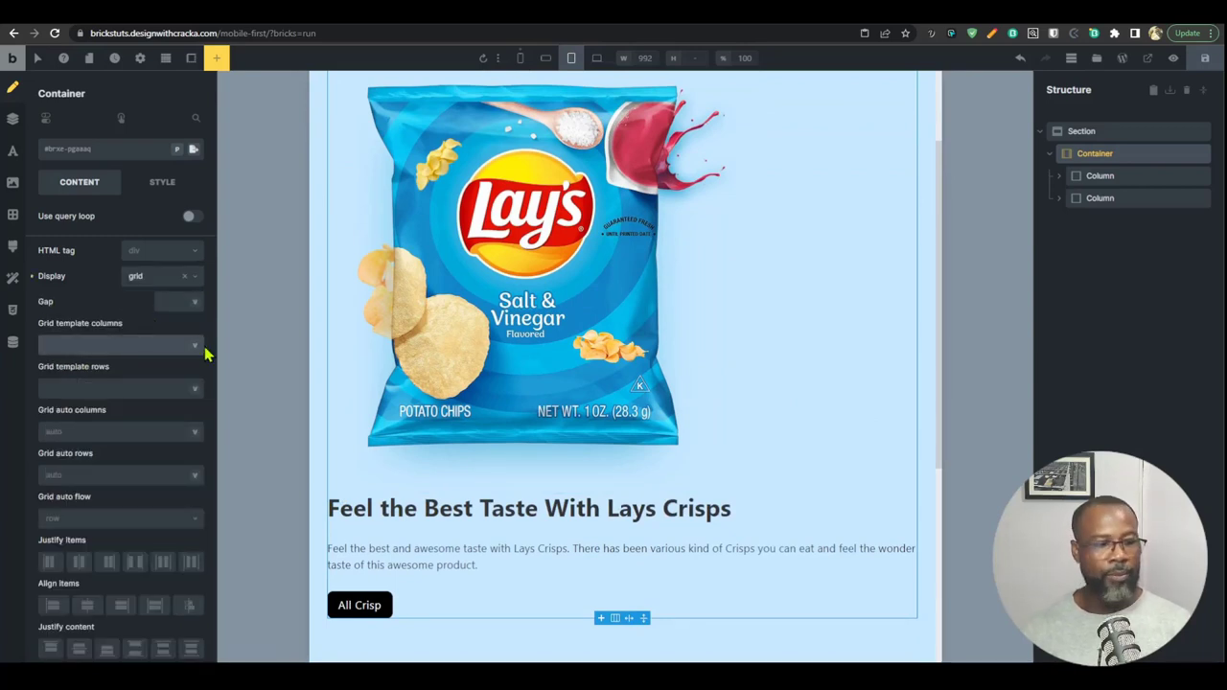
pyautogui.write('repeat')
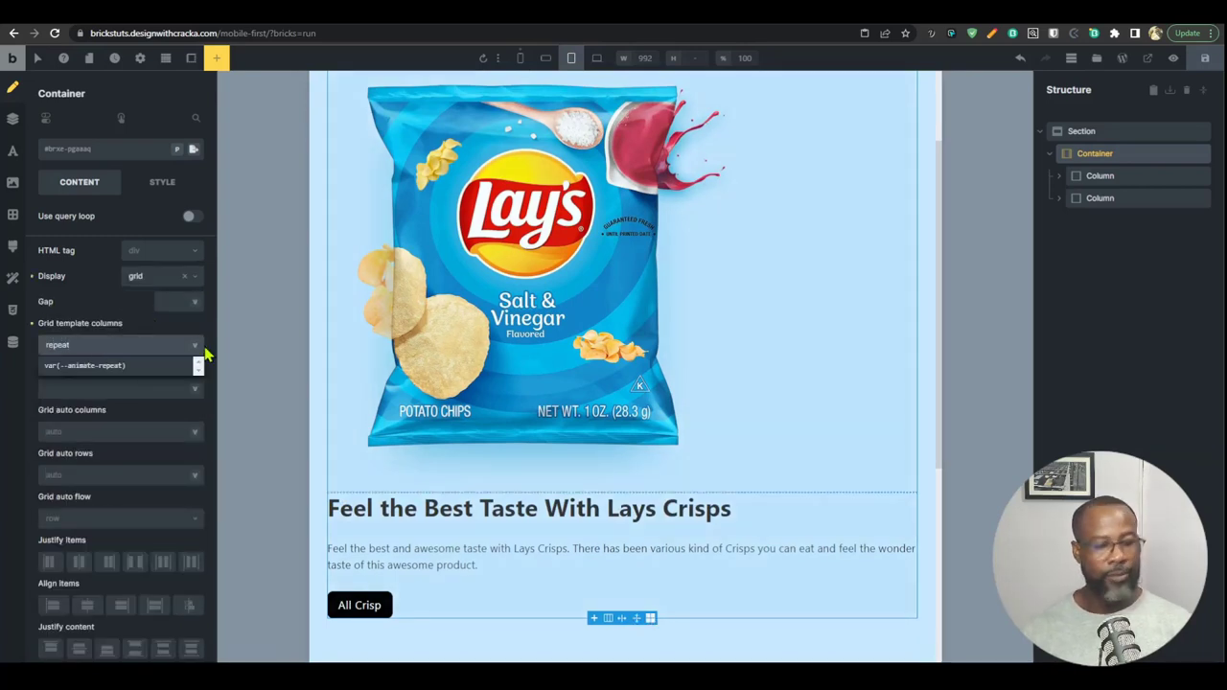
pyautogui.write('(1')
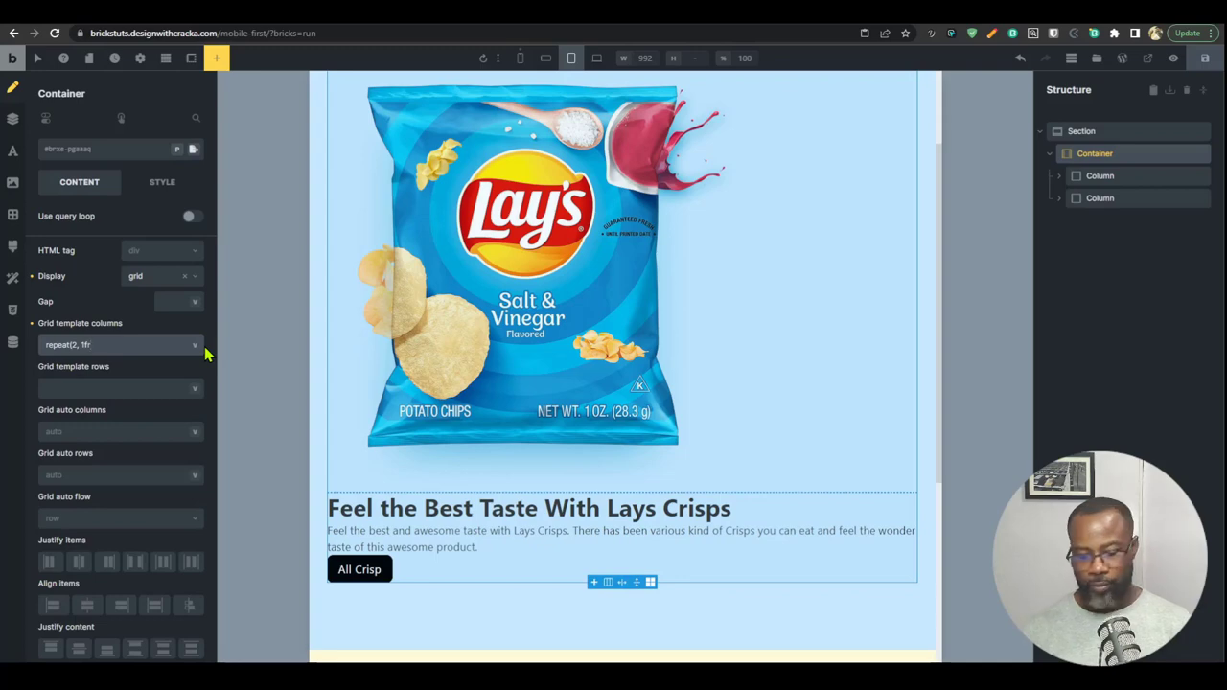
pyautogui.write(')')
pyautogui.scroll(2, 619, 340)
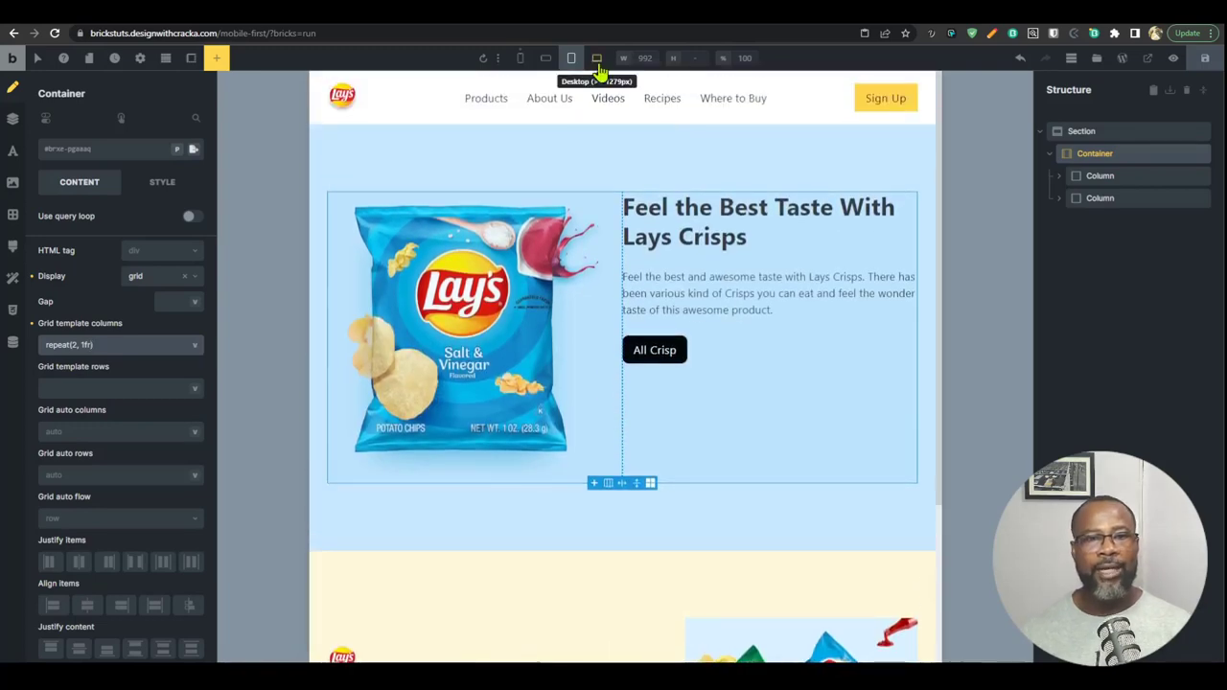
pyautogui.click(596, 60)
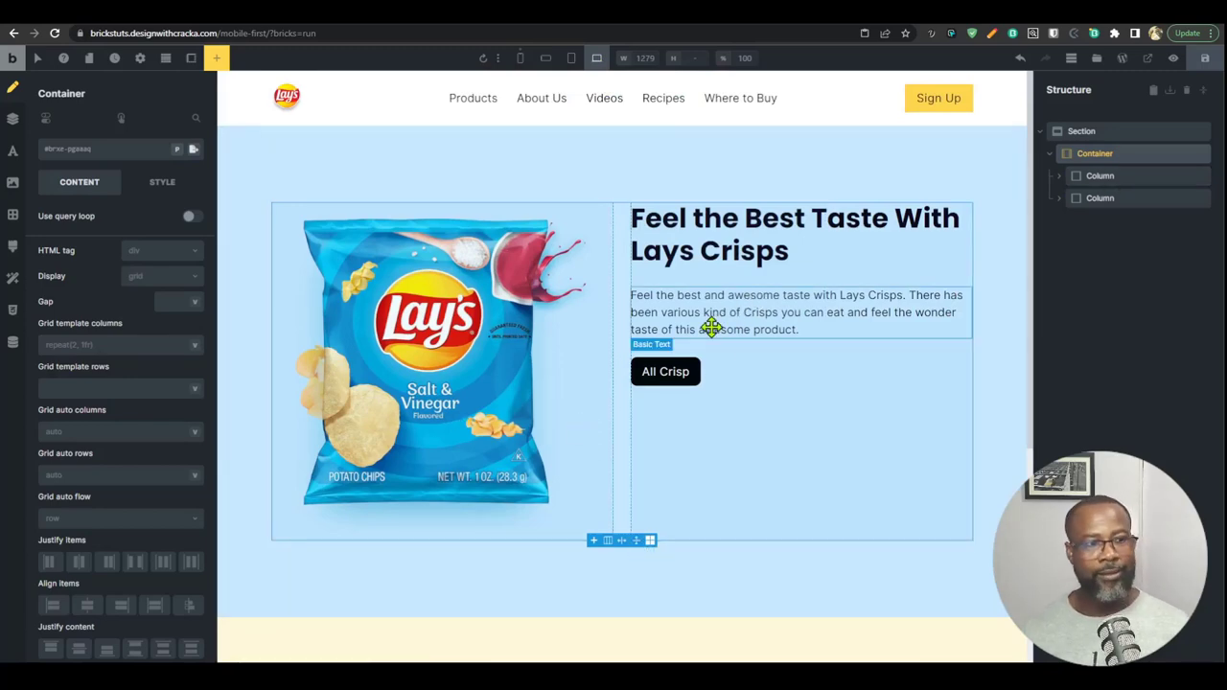
pyautogui.click(1137, 177)
pyautogui.click(572, 58)
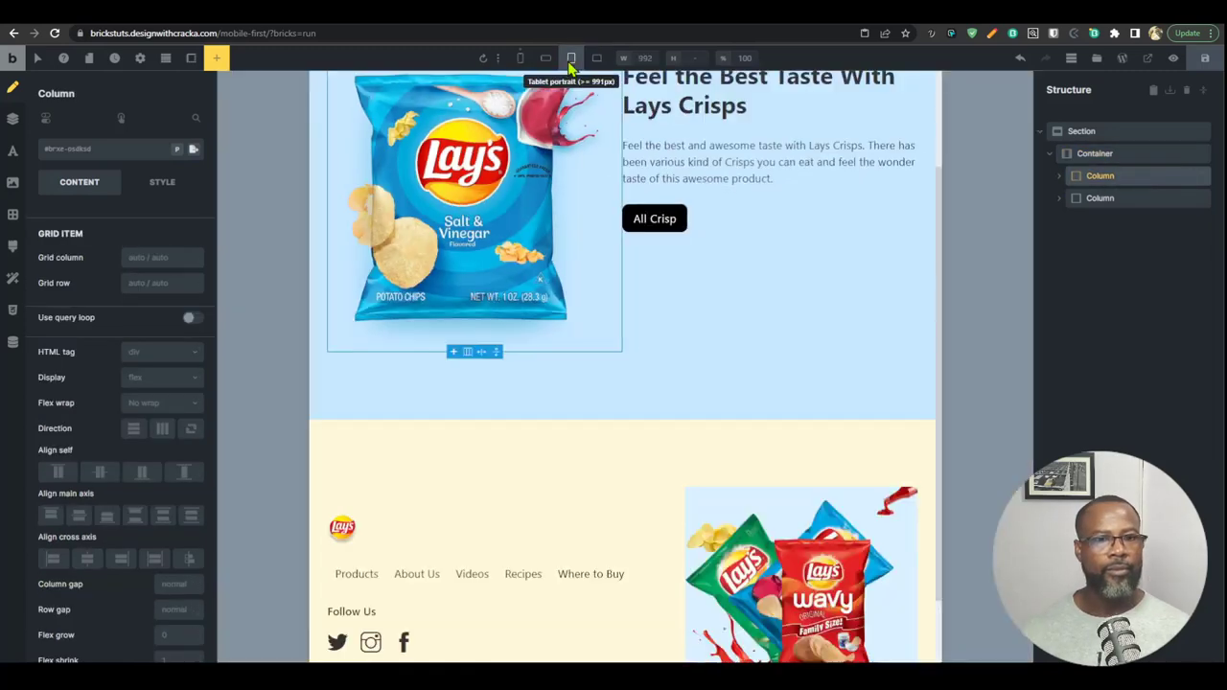
pyautogui.click(546, 356)
# Step: Set the image Column's order to 1 at the tablet breakpoint
pyautogui.click(1123, 176)
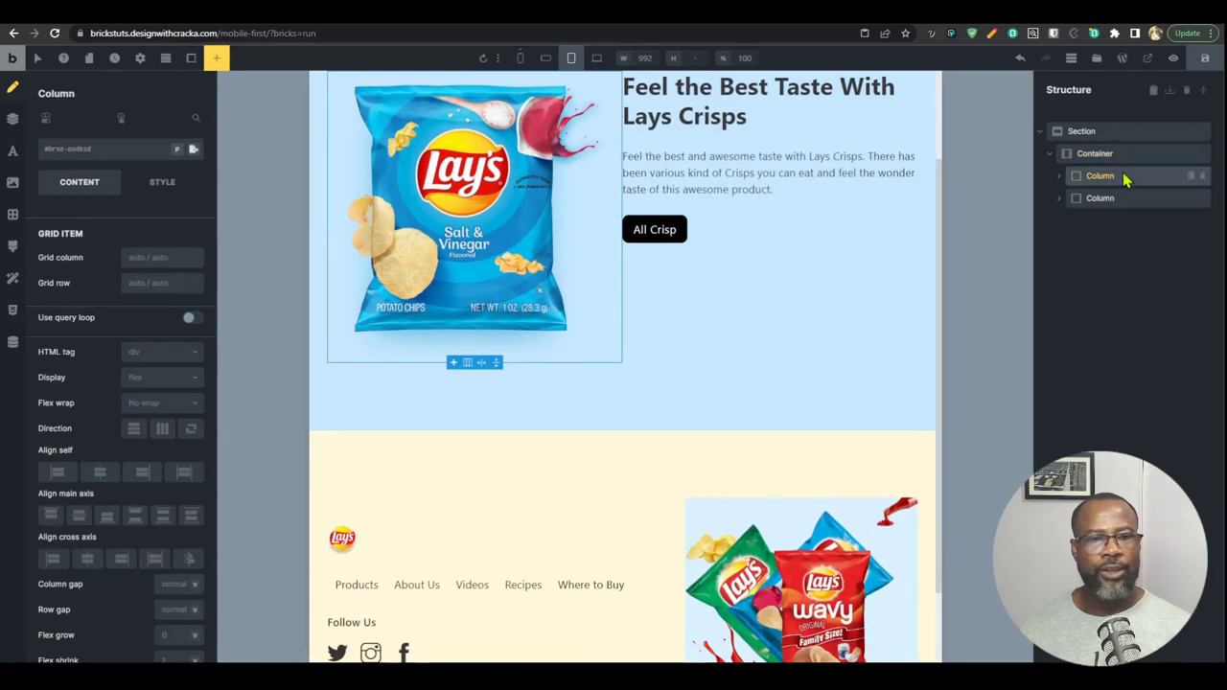
pyautogui.scroll(1, 537, 422)
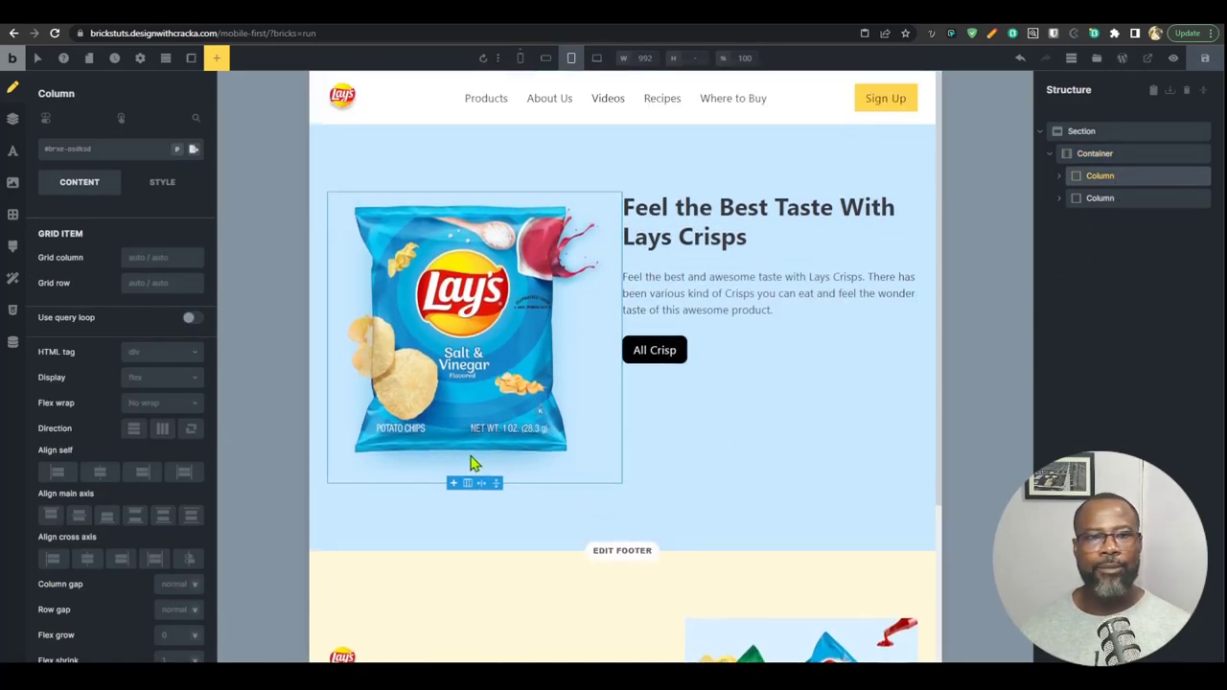
pyautogui.scroll(-1, 124, 559)
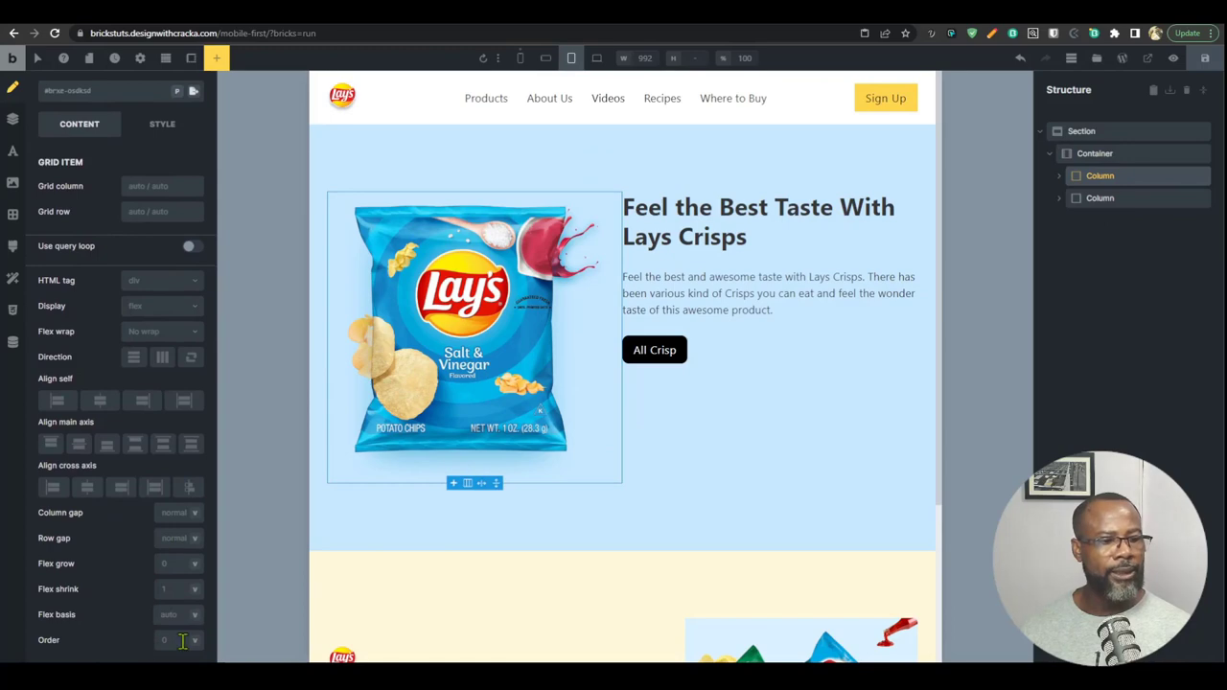
pyautogui.click(182, 640)
pyautogui.write('1')
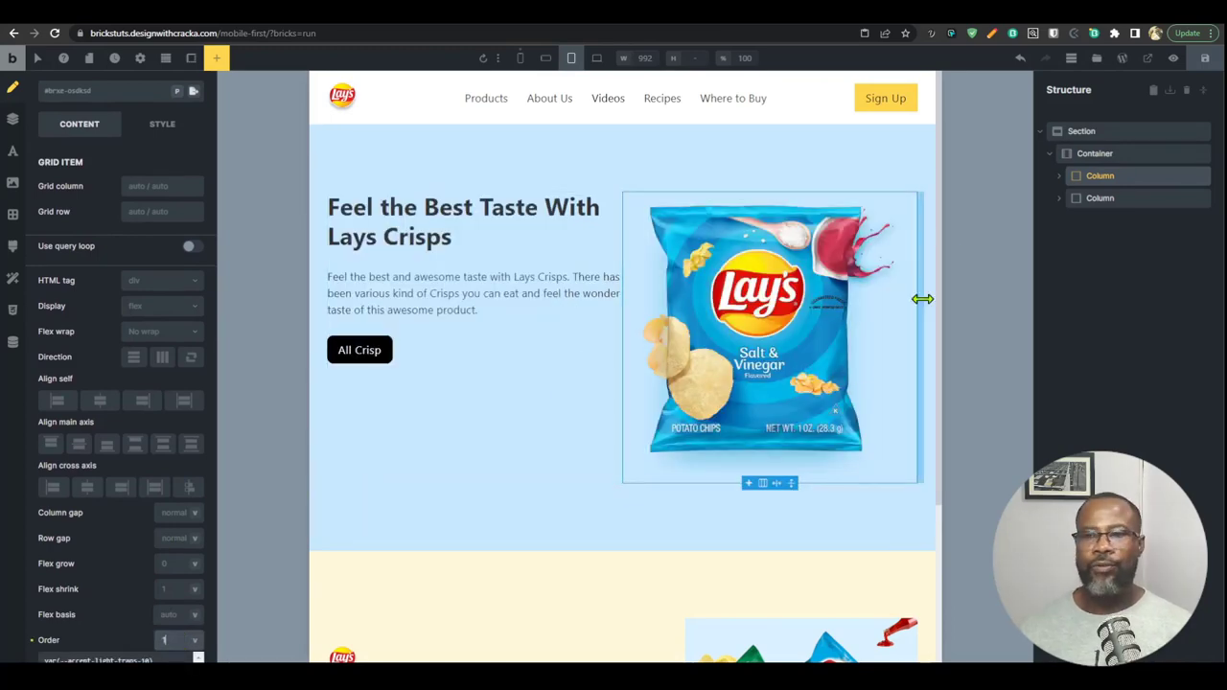
# Step: Check the reordered layout at desktop and tablet widths, then reselect the hero Container
pyautogui.click(596, 58)
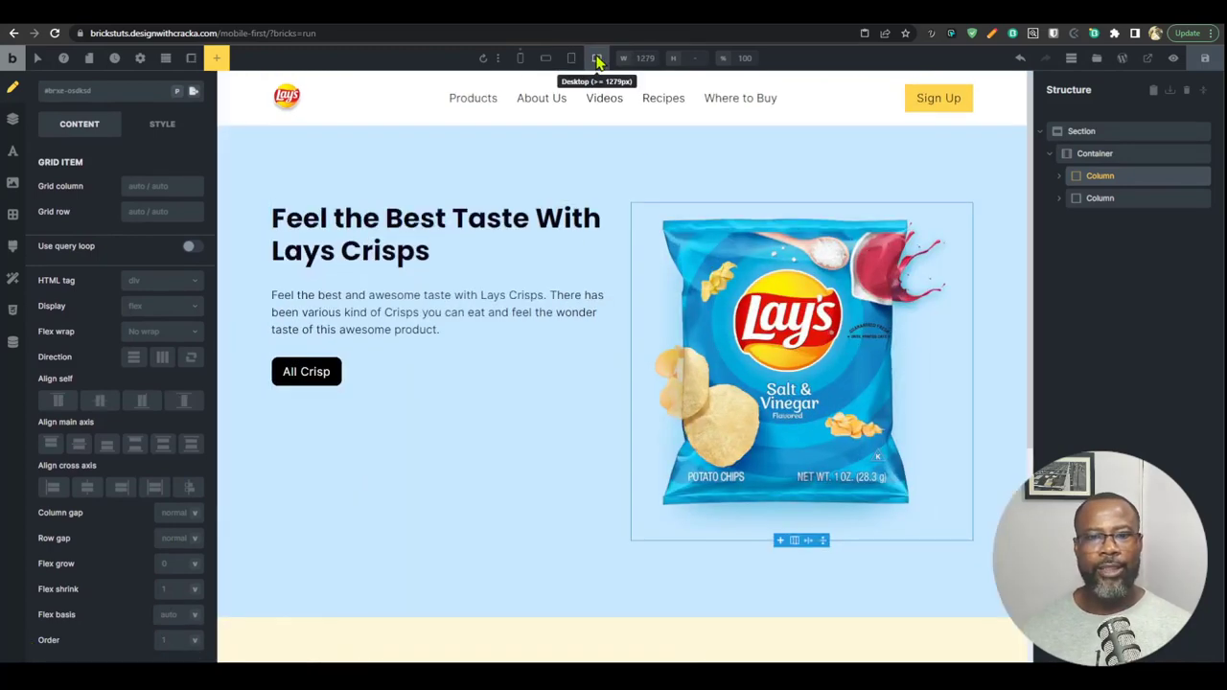
pyautogui.click(573, 58)
pyautogui.click(1112, 198)
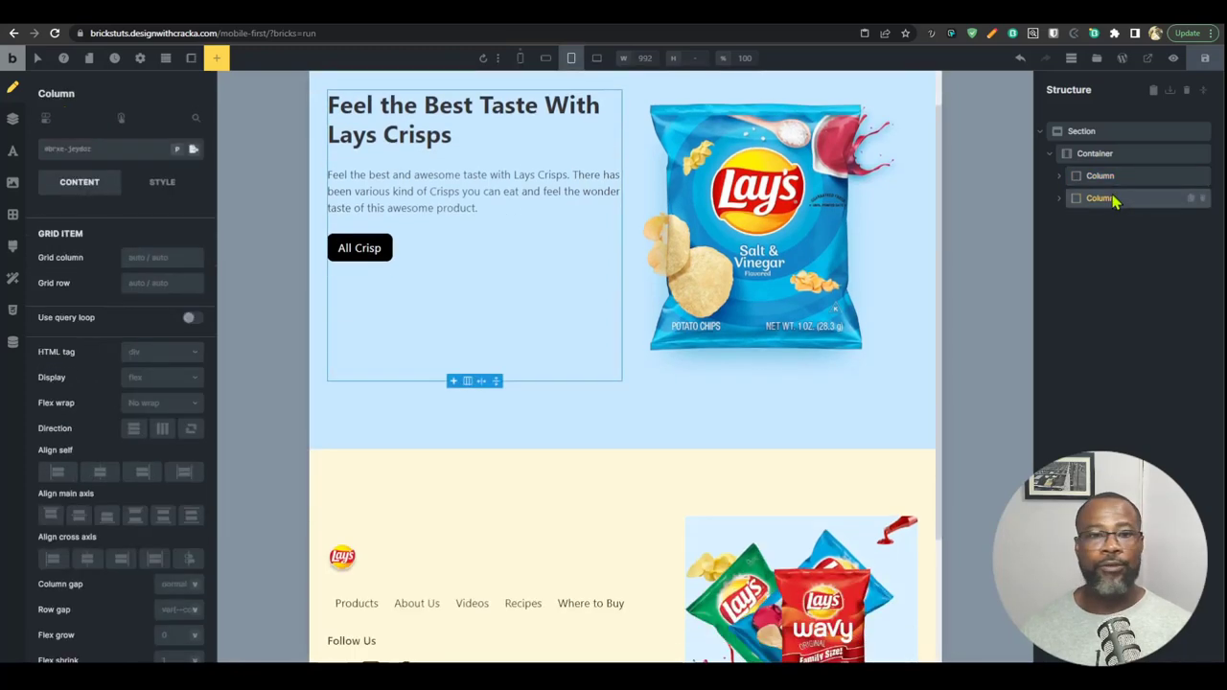
pyautogui.click(1098, 175)
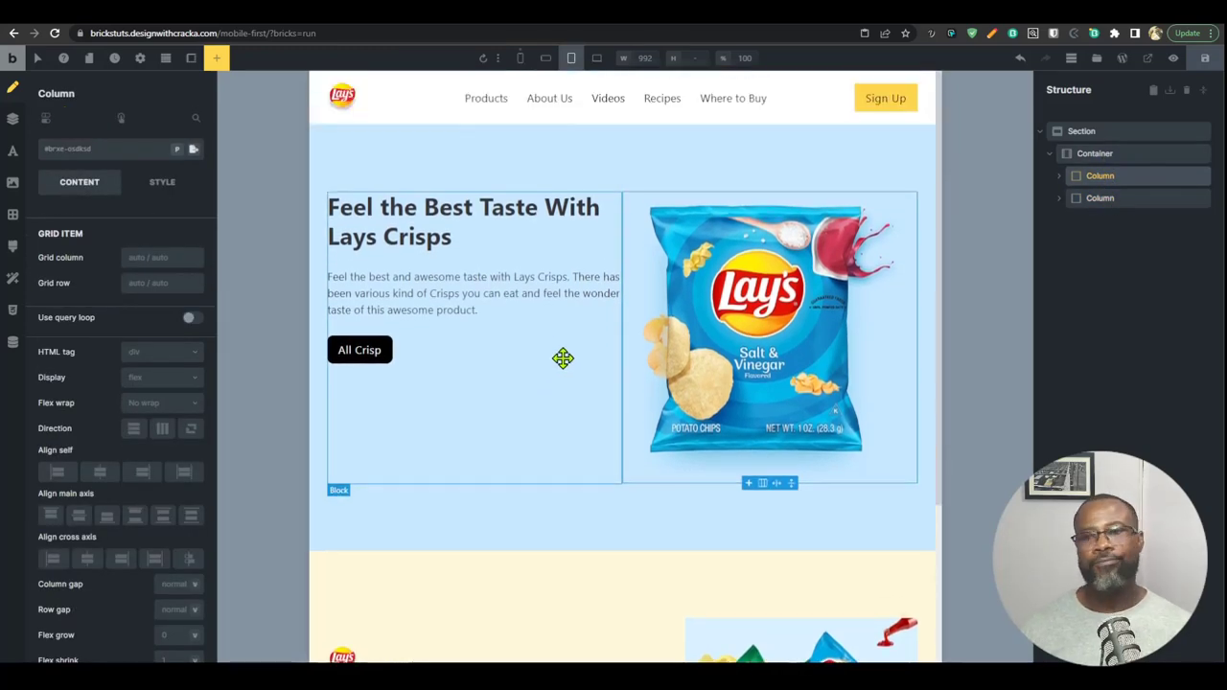
pyautogui.click(1098, 154)
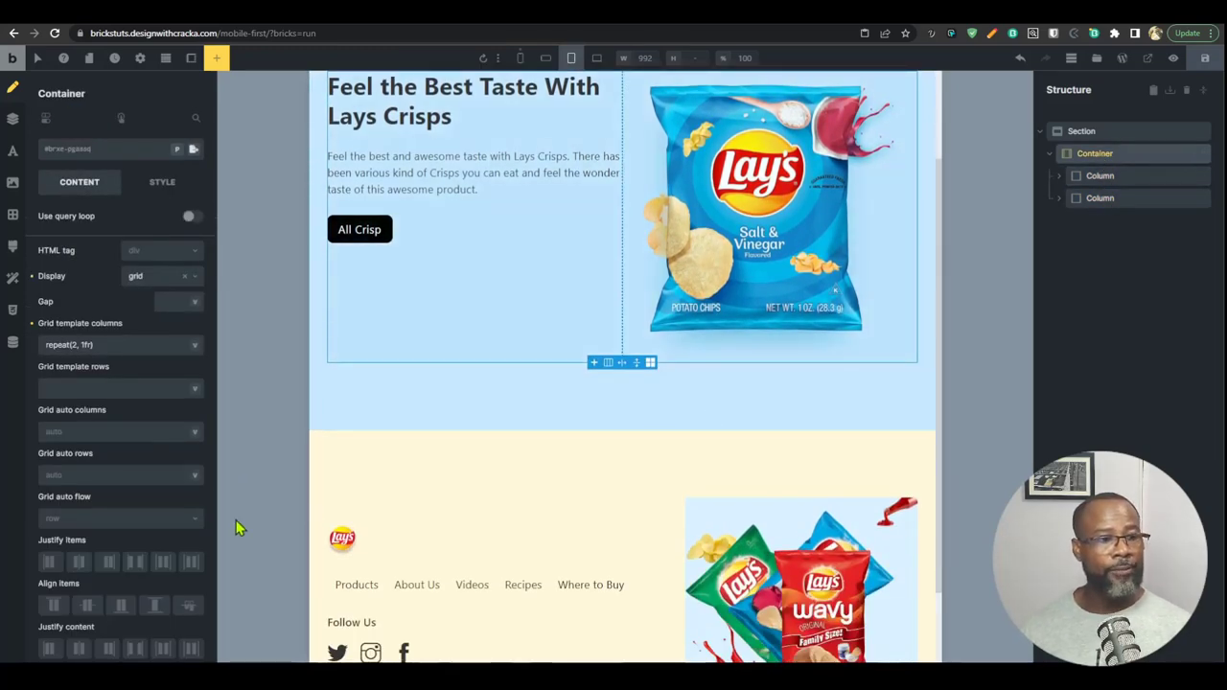
# Step: Set the hero Container's Align items to Stretch so both columns match in height
pyautogui.scroll(1, 526, 301)
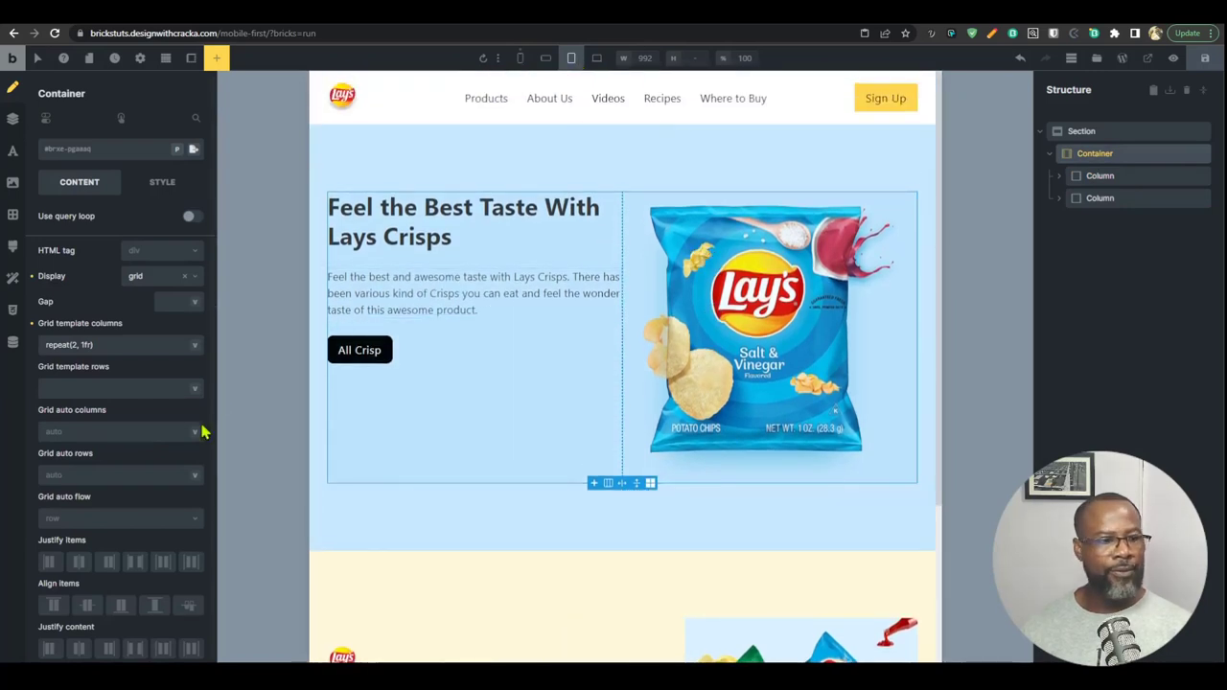
pyautogui.click(88, 606)
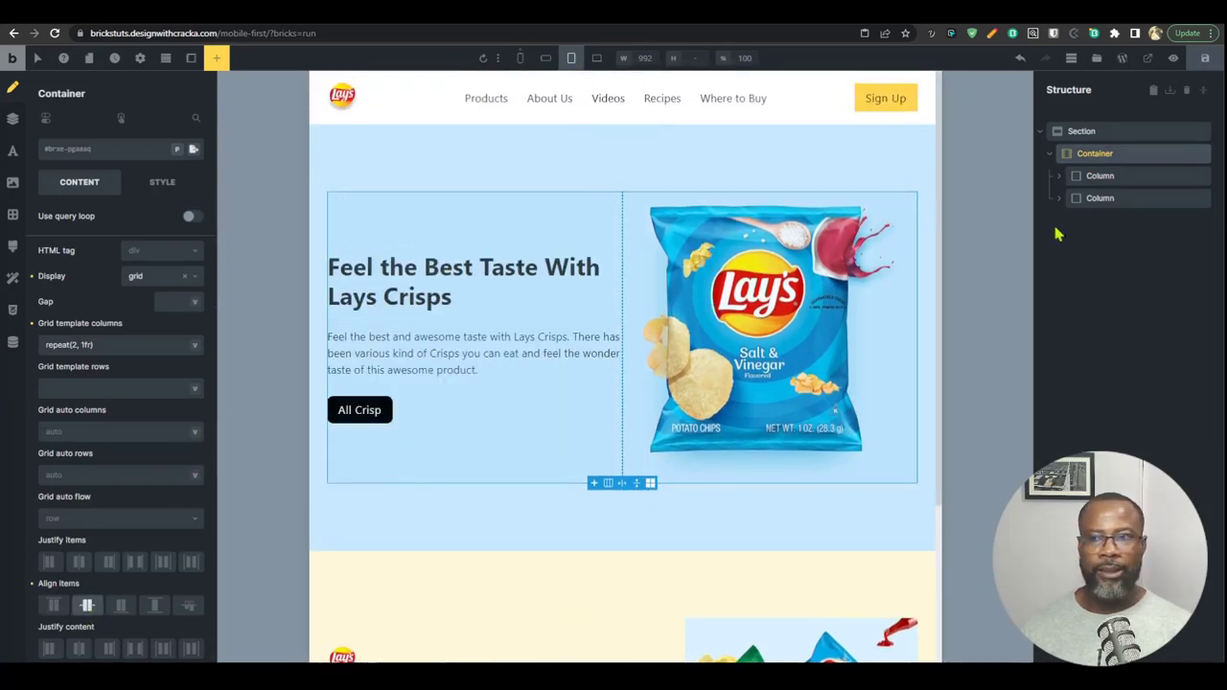
pyautogui.click(1099, 176)
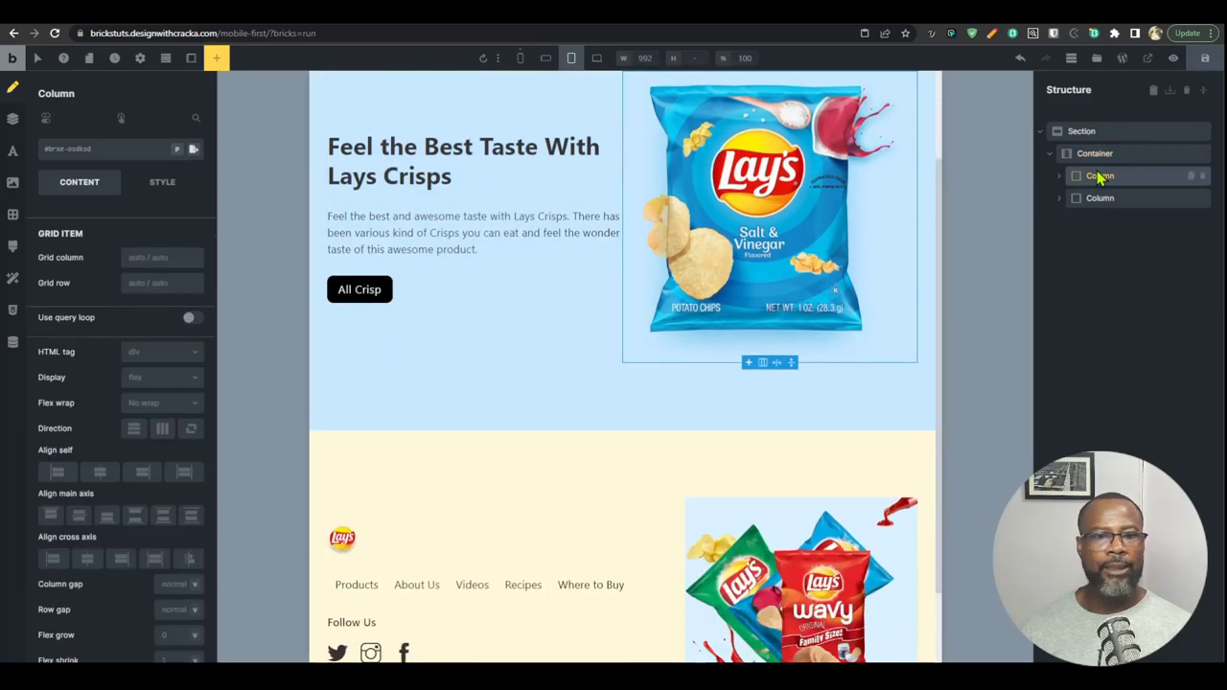
pyautogui.click(1100, 198)
pyautogui.scroll(1, 623, 331)
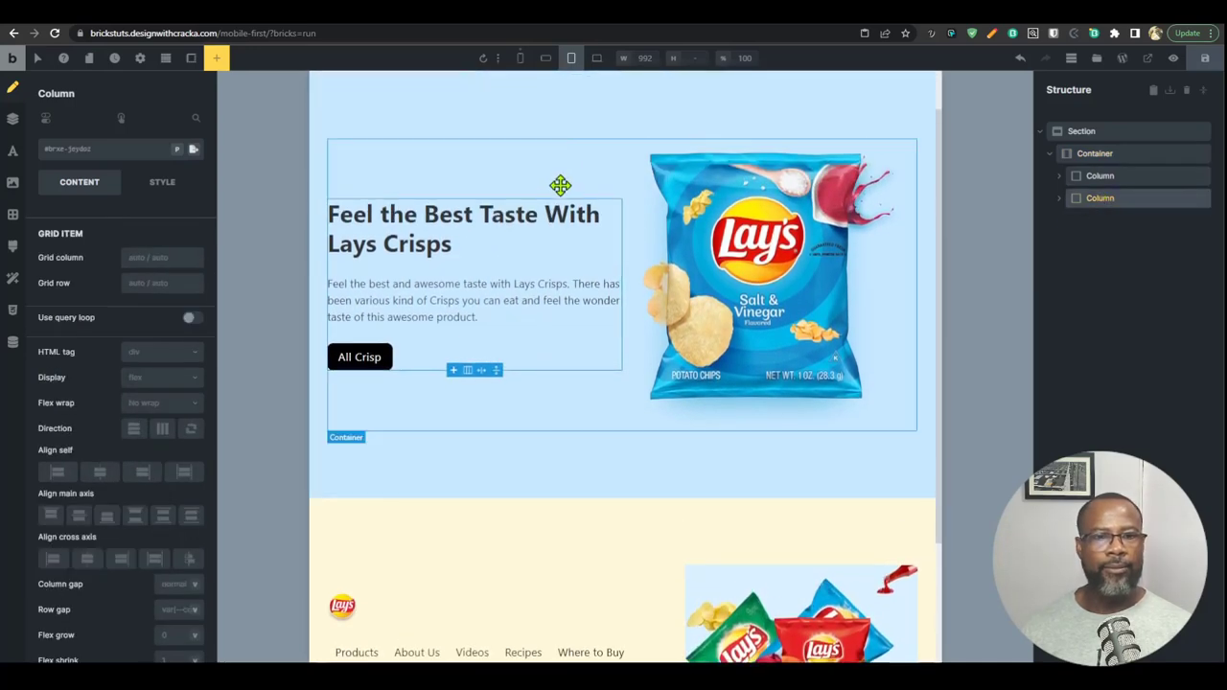
pyautogui.click(1098, 177)
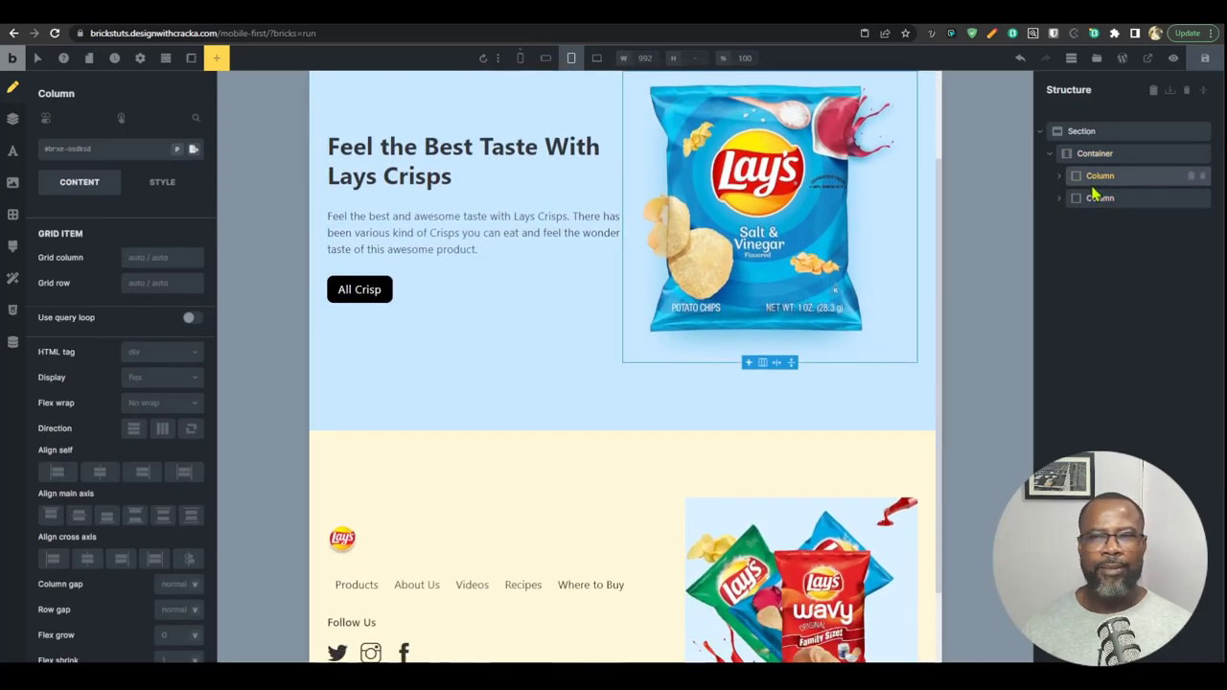
pyautogui.click(1096, 155)
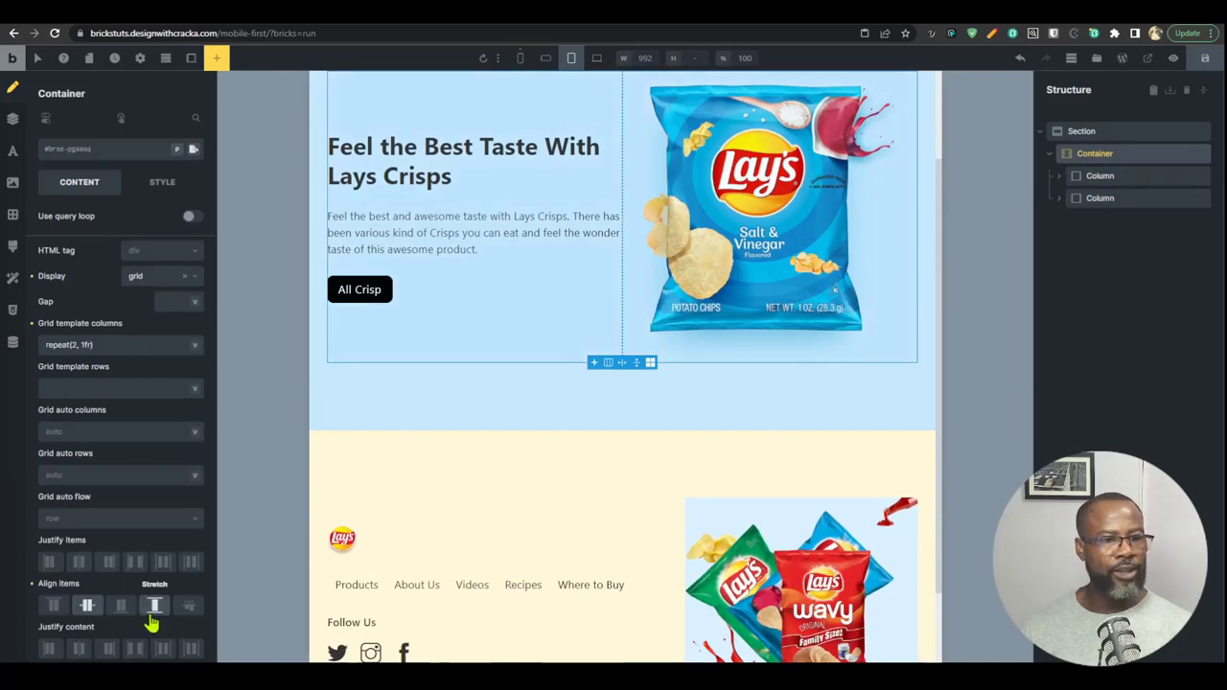
pyautogui.click(153, 605)
# Step: Center the text Column's main axis and preview the hero at desktop width
pyautogui.click(1098, 175)
pyautogui.click(1100, 197)
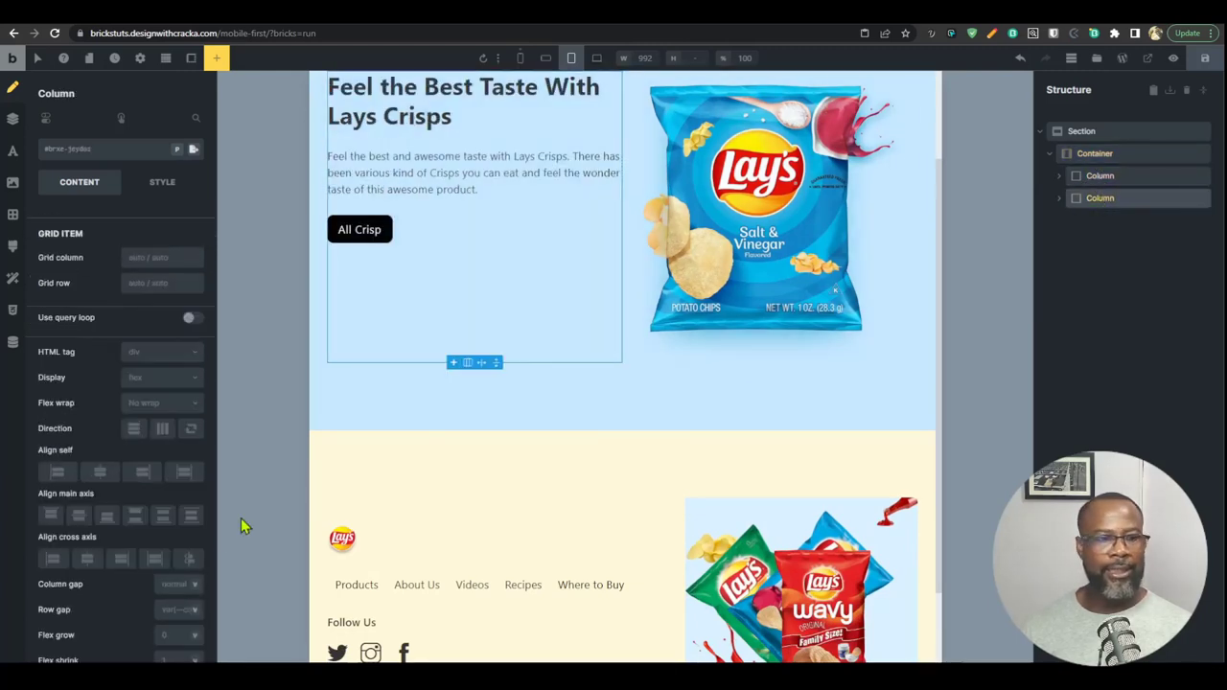
pyautogui.click(78, 515)
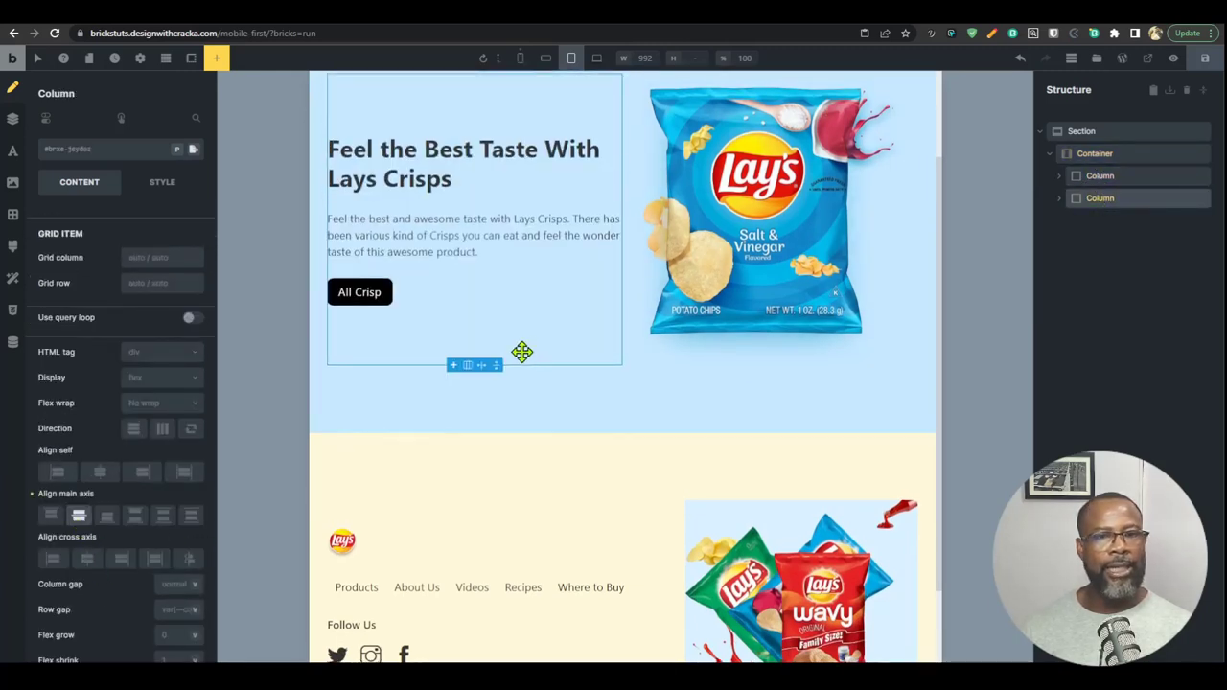
pyautogui.scroll(3, 522, 352)
pyautogui.click(596, 58)
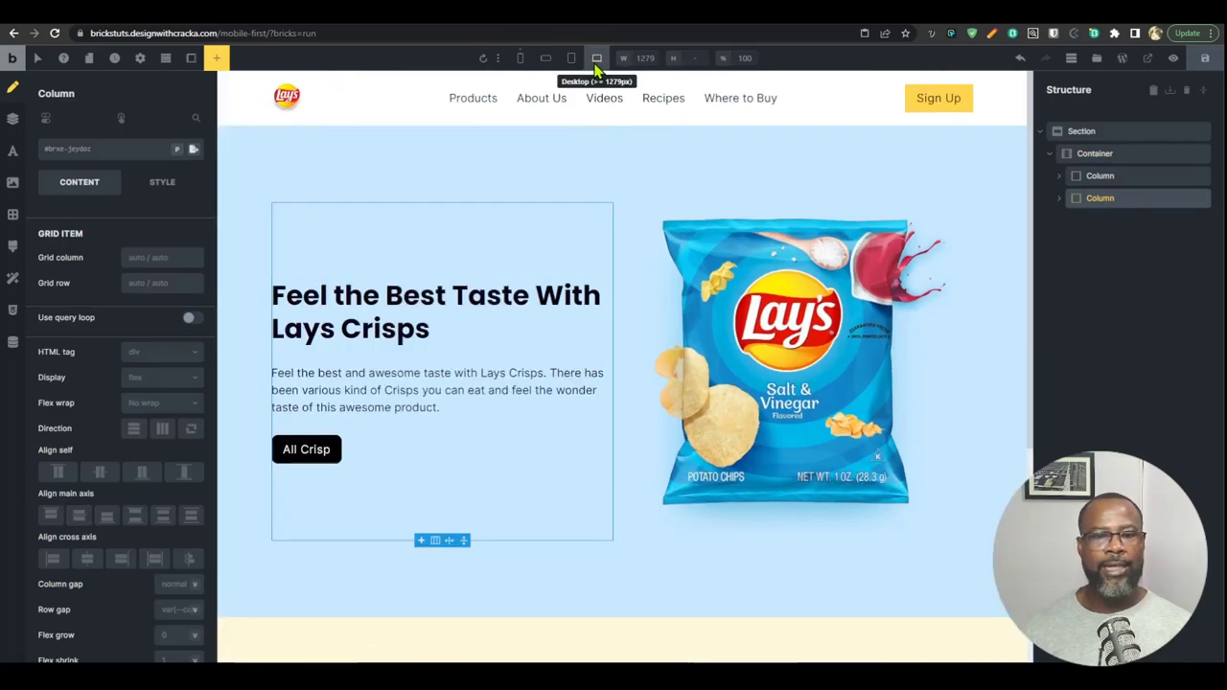
# Step: Preview the hero at mobile portrait, then at 768px mobile landscape width
pyautogui.click(519, 60)
pyautogui.click(545, 58)
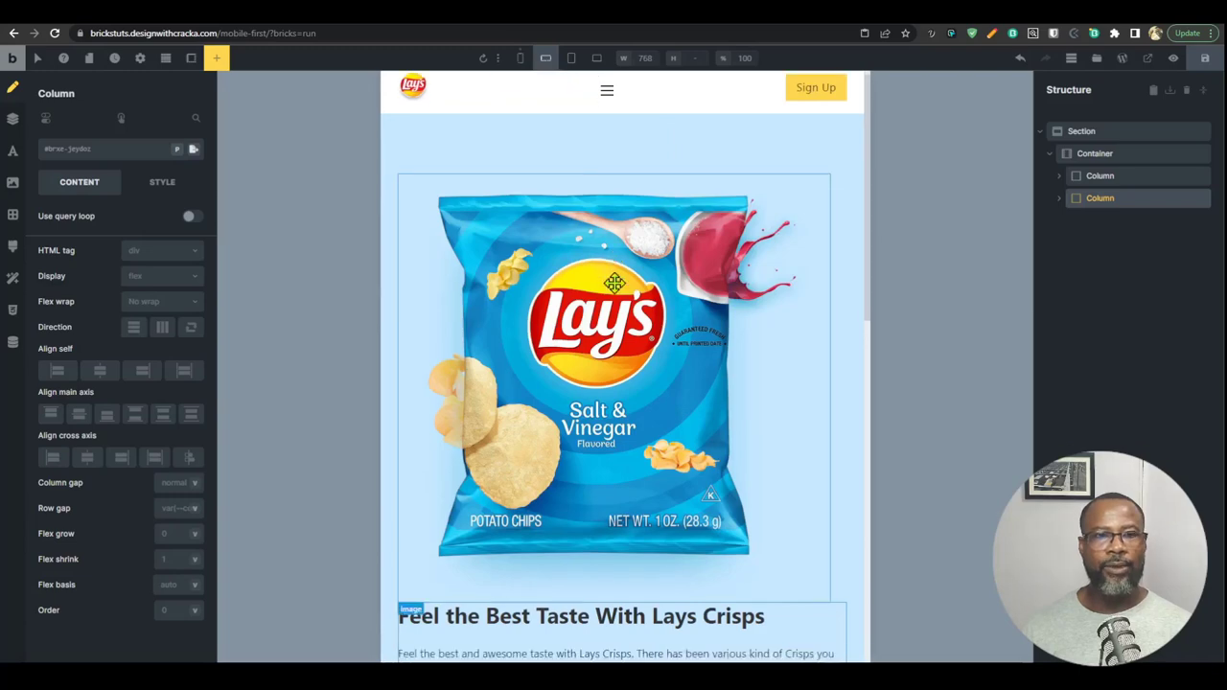
pyautogui.scroll(-3, 613, 282)
pyautogui.scroll(2, 581, 335)
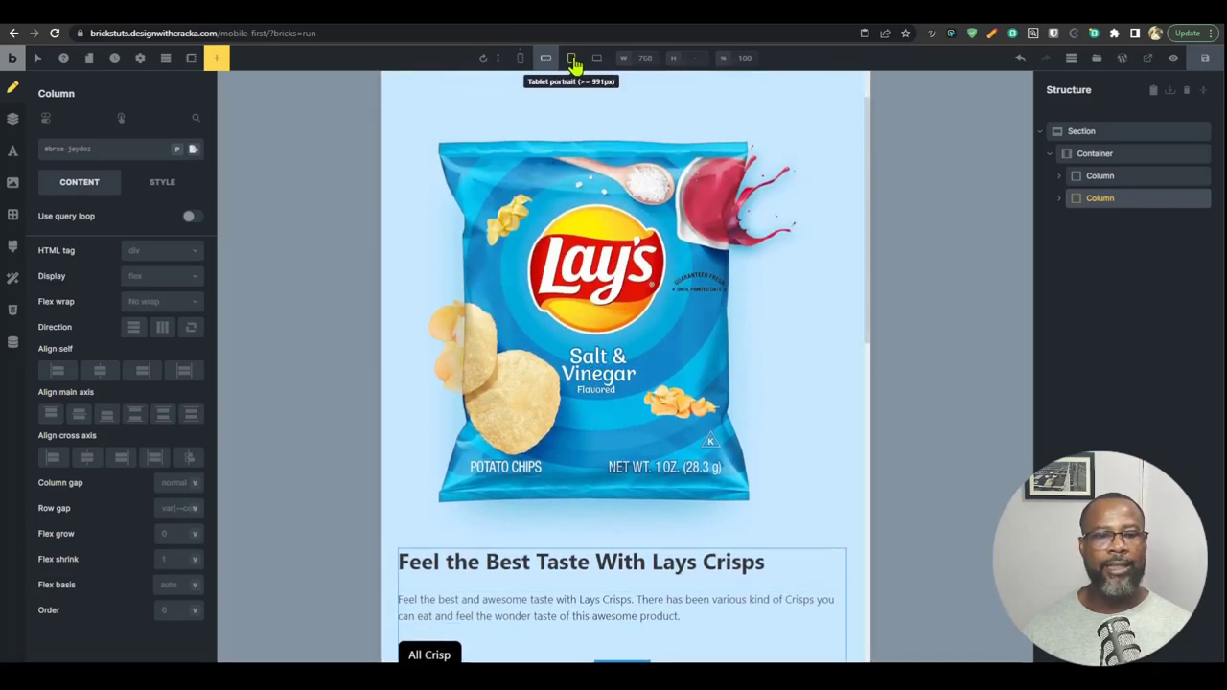
pyautogui.scroll(-3, 748, 539)
pyautogui.scroll(2, 712, 534)
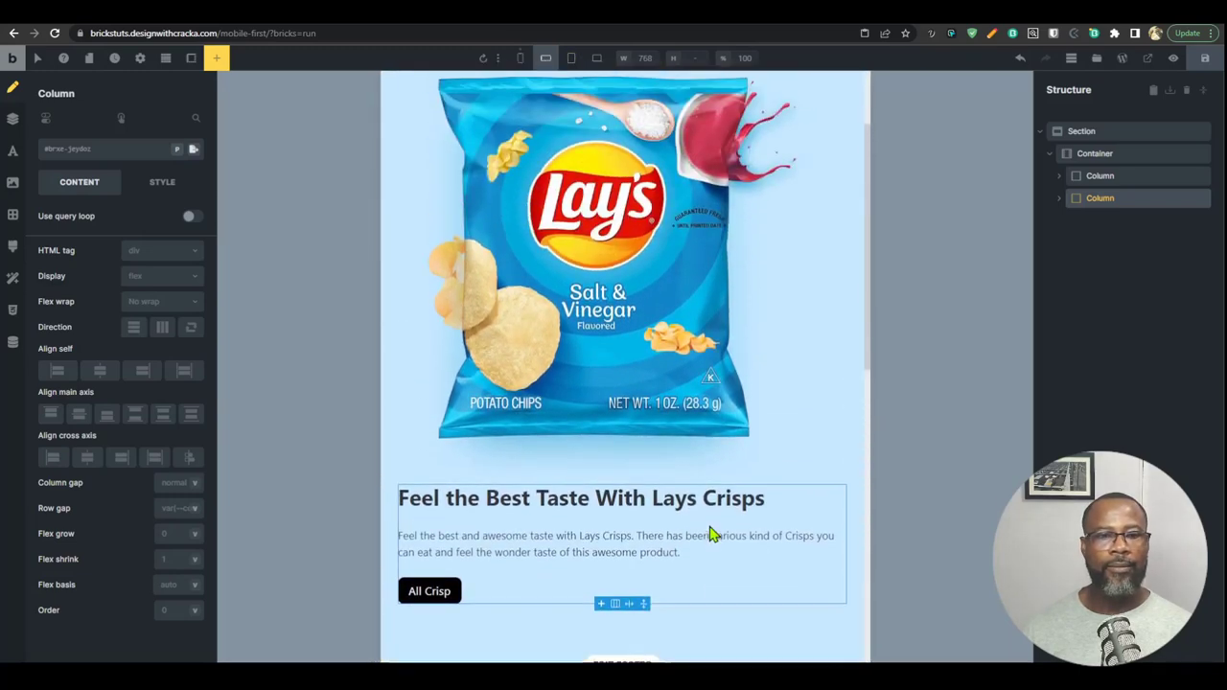
# Step: Compare against the Figma design and live site, then select the chip bag image
pyautogui.hotkey('ctrl', 'Tab')
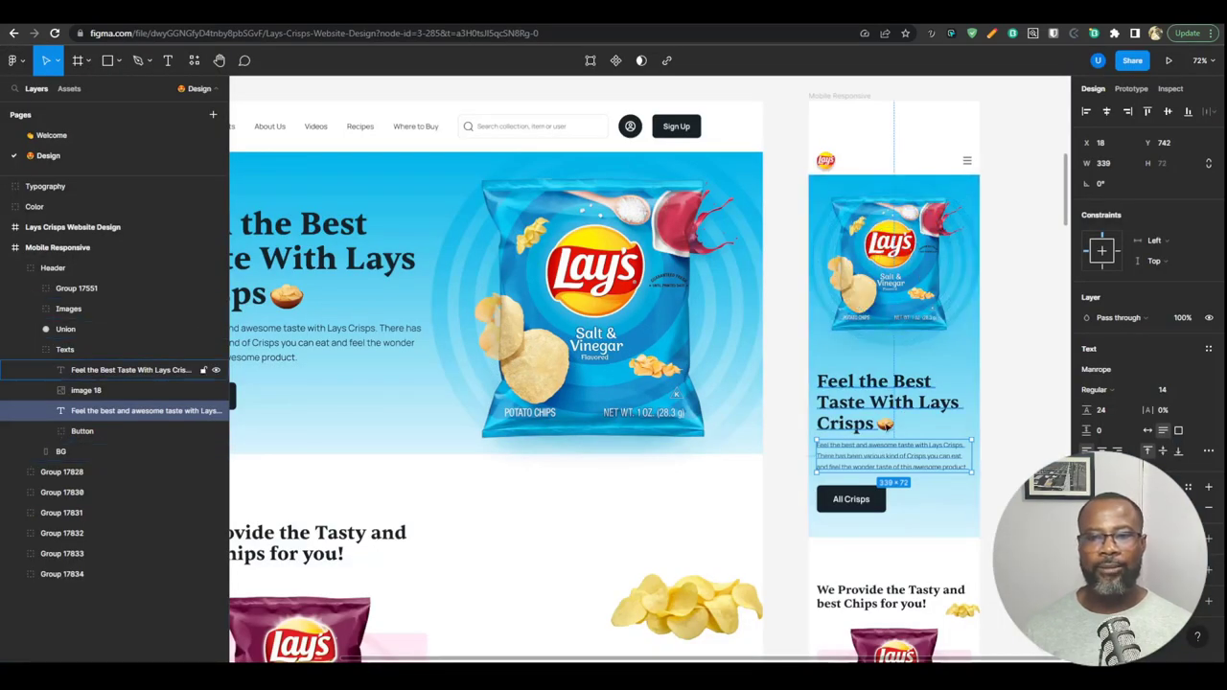
pyautogui.hotkey('ctrl', 'Tab')
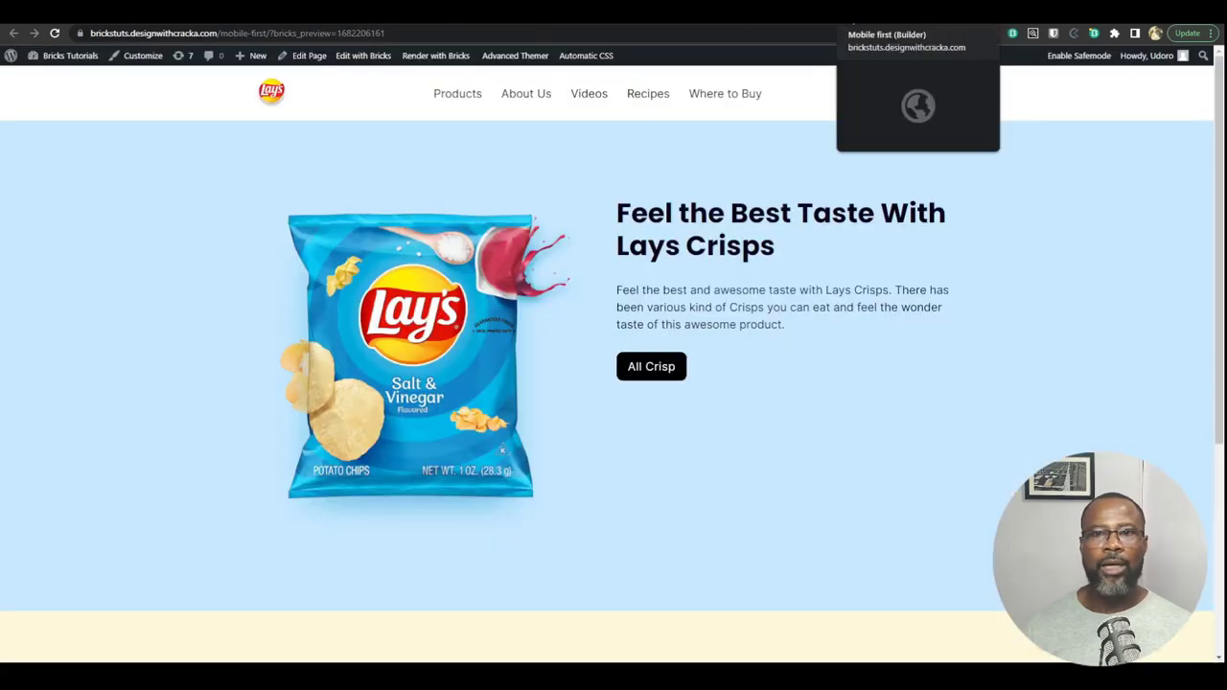
pyautogui.hotkey('ctrl', 'Tab')
pyautogui.scroll(1, 664, 333)
pyautogui.scroll(2, 663, 333)
pyautogui.click(663, 333)
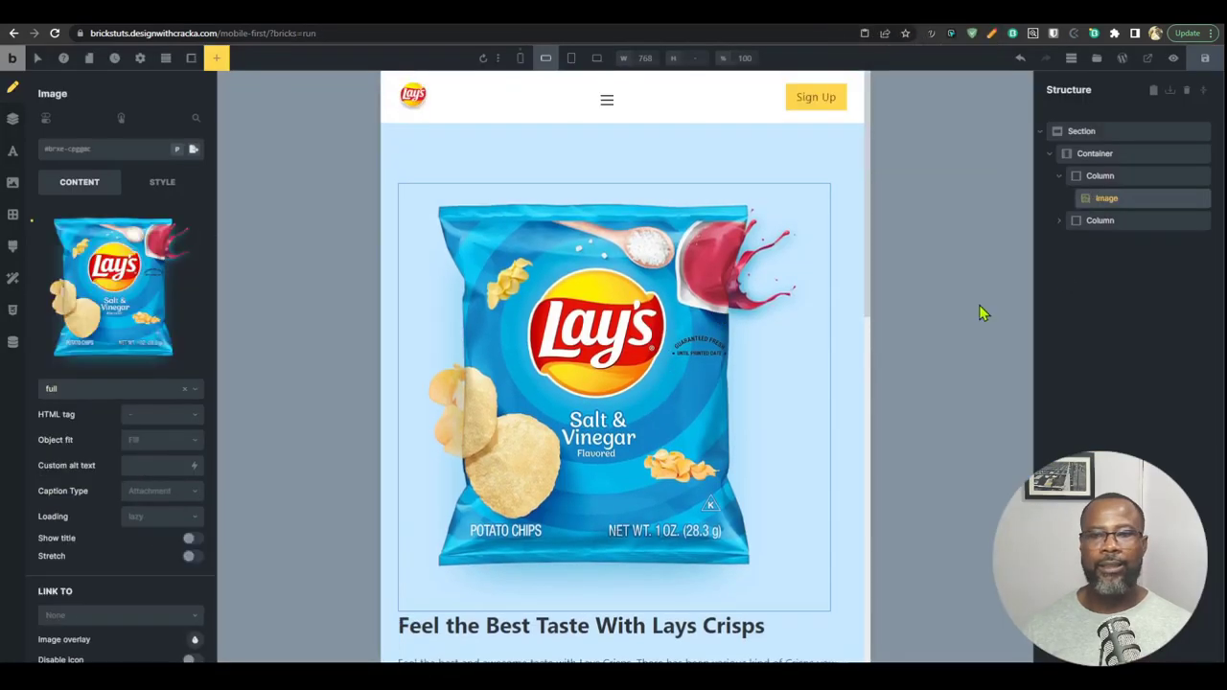
# Step: At mobile portrait, set the image Column's Align cross axis and Align self to Center
pyautogui.click(1109, 176)
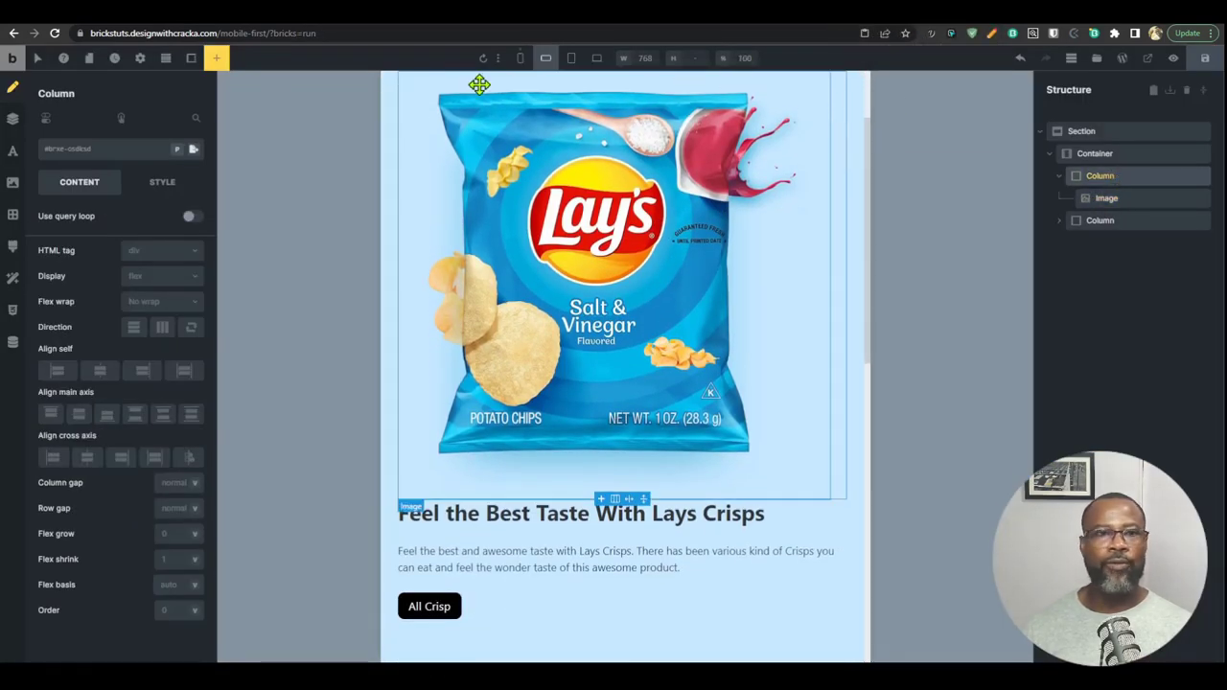
pyautogui.click(520, 57)
pyautogui.click(88, 459)
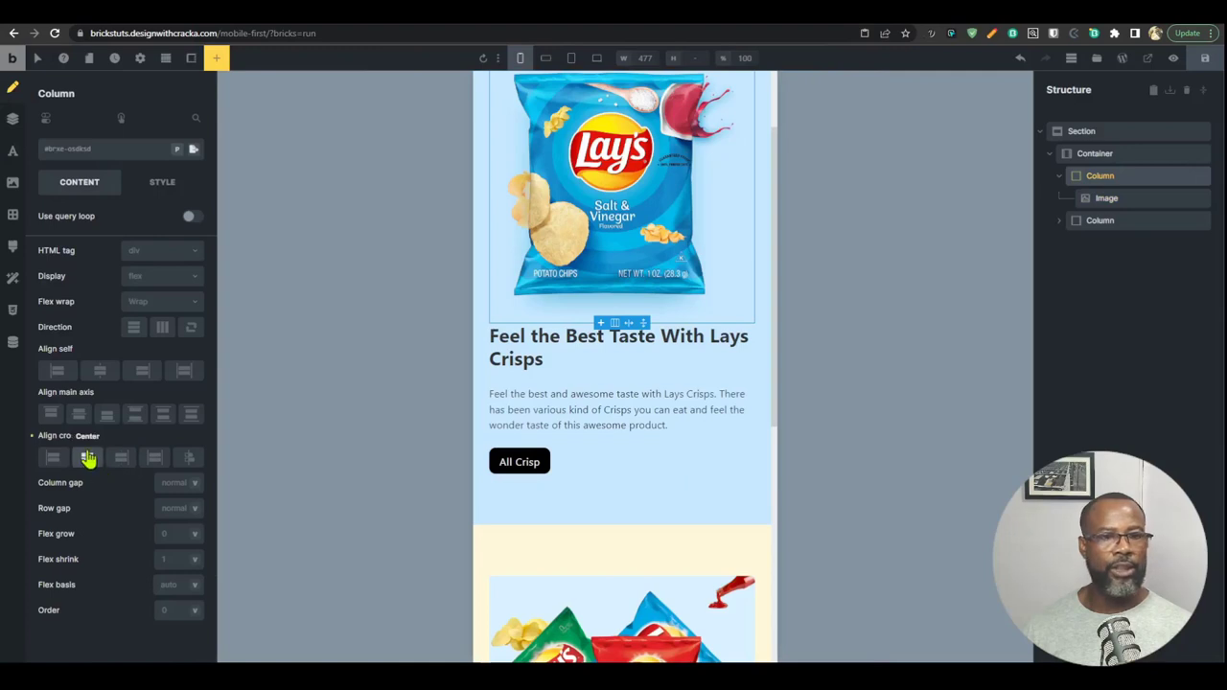
pyautogui.click(1106, 198)
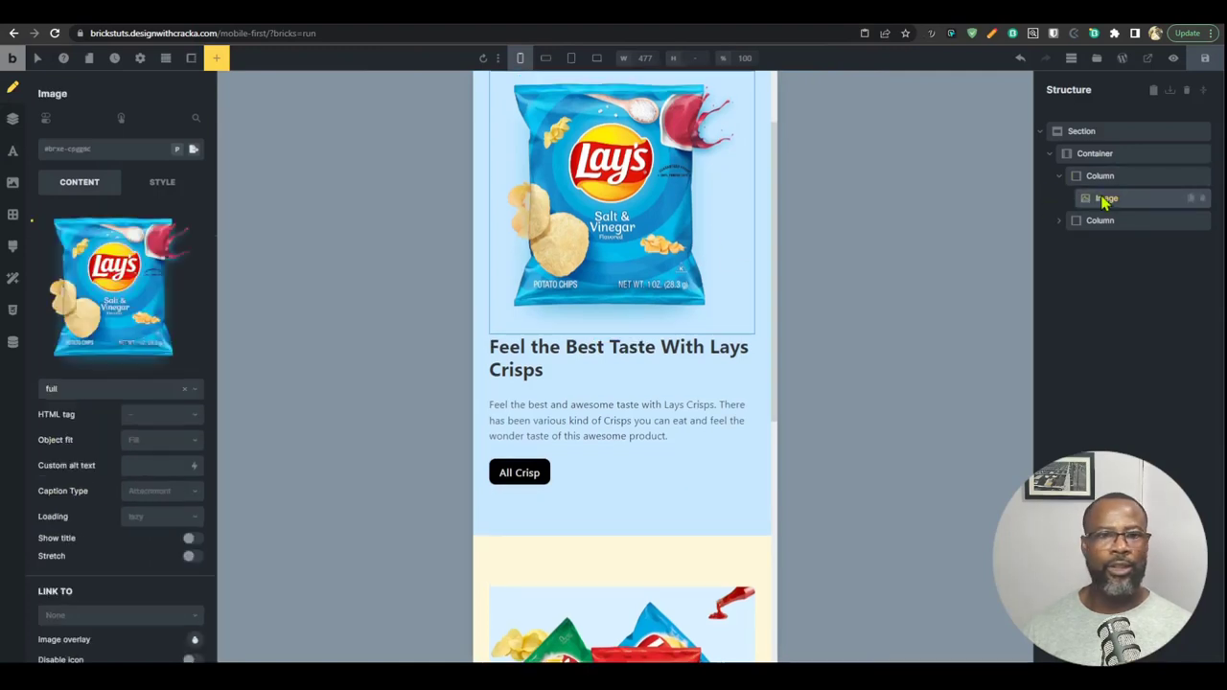
pyautogui.scroll(2, 660, 277)
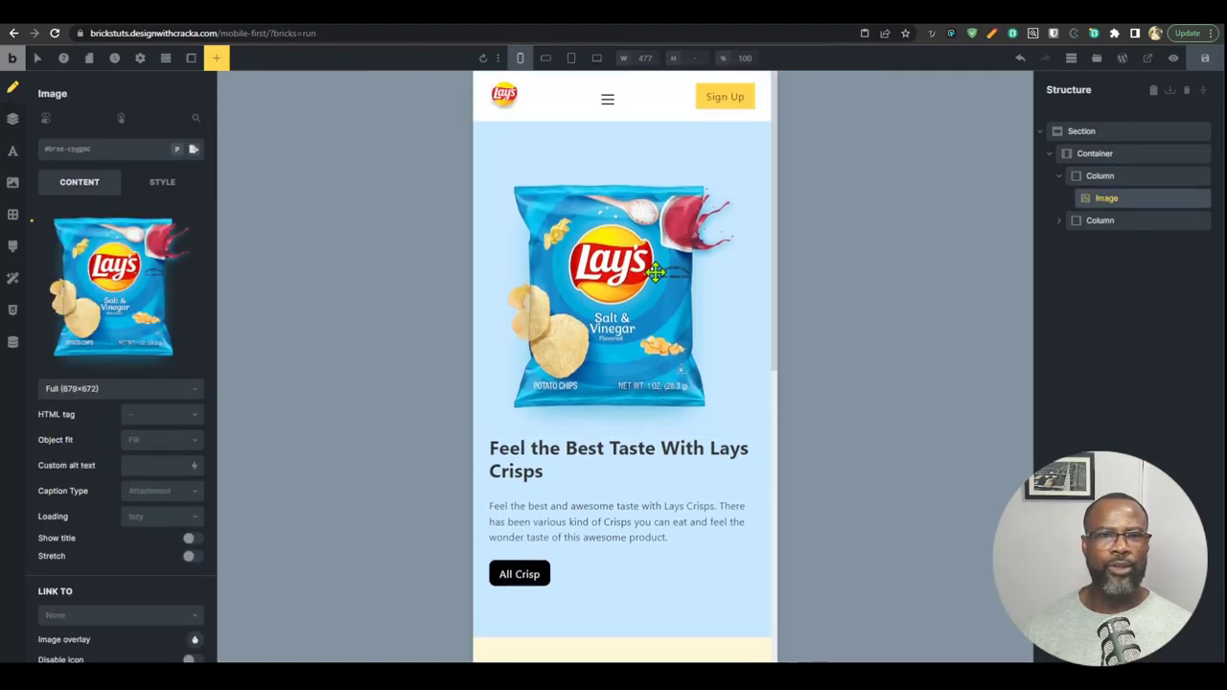
pyautogui.click(1097, 178)
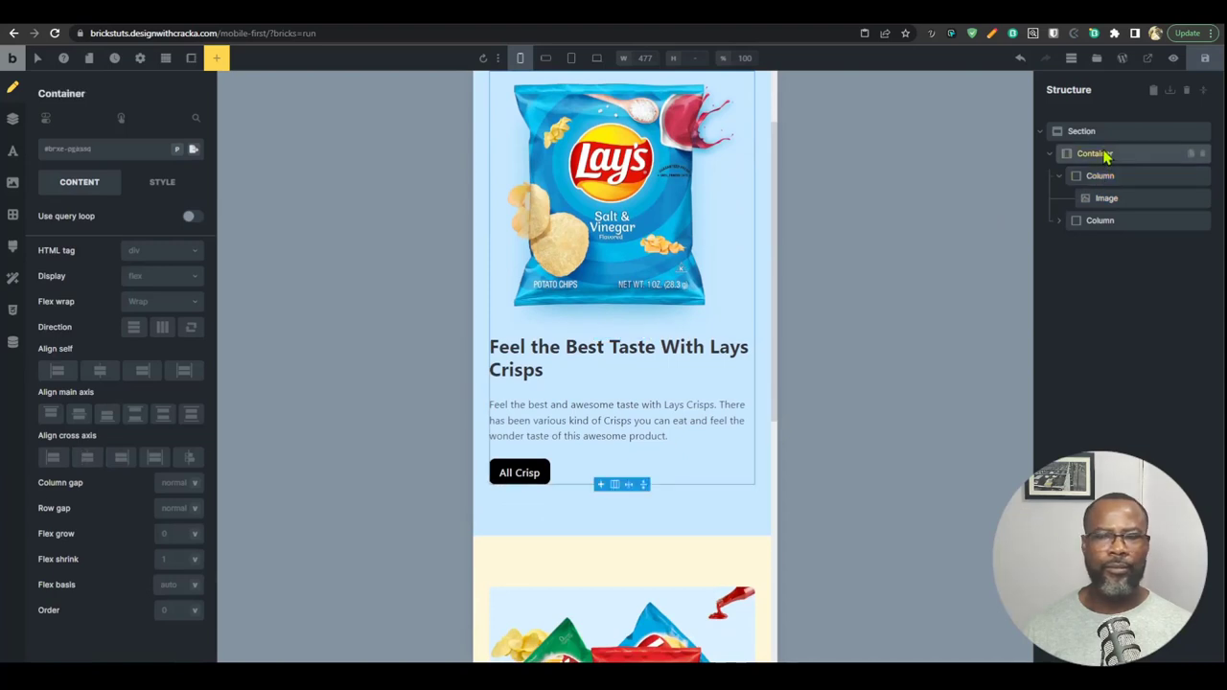
pyautogui.click(1059, 178)
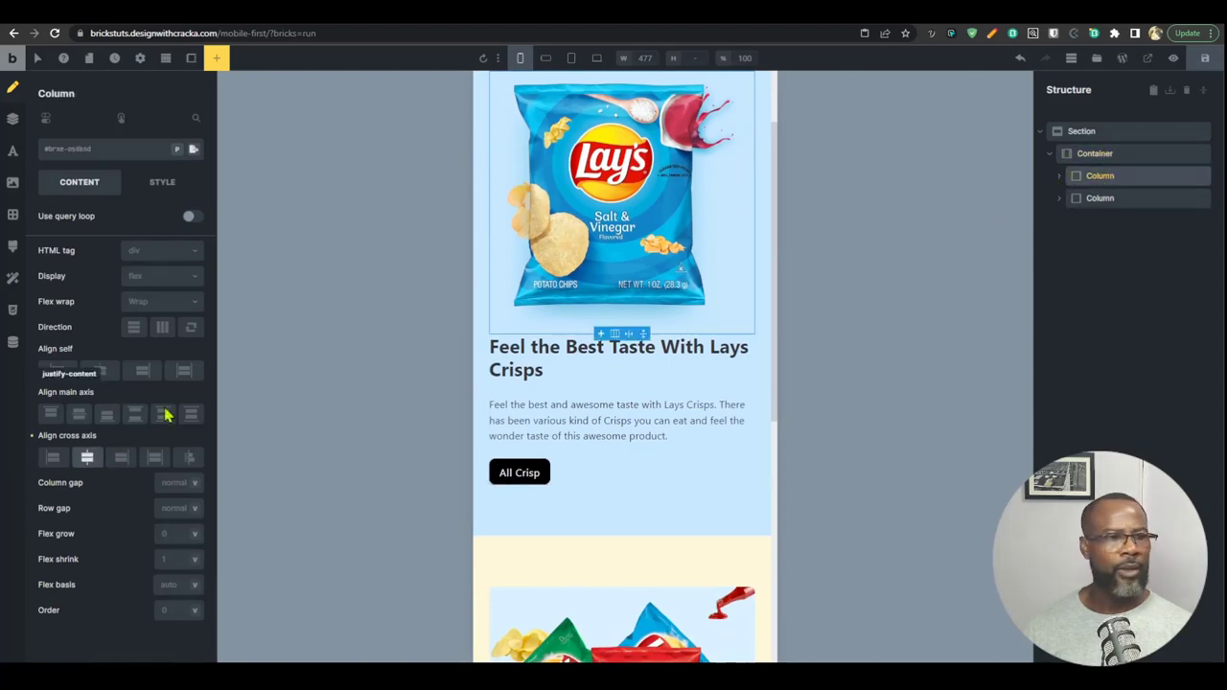
pyautogui.click(98, 372)
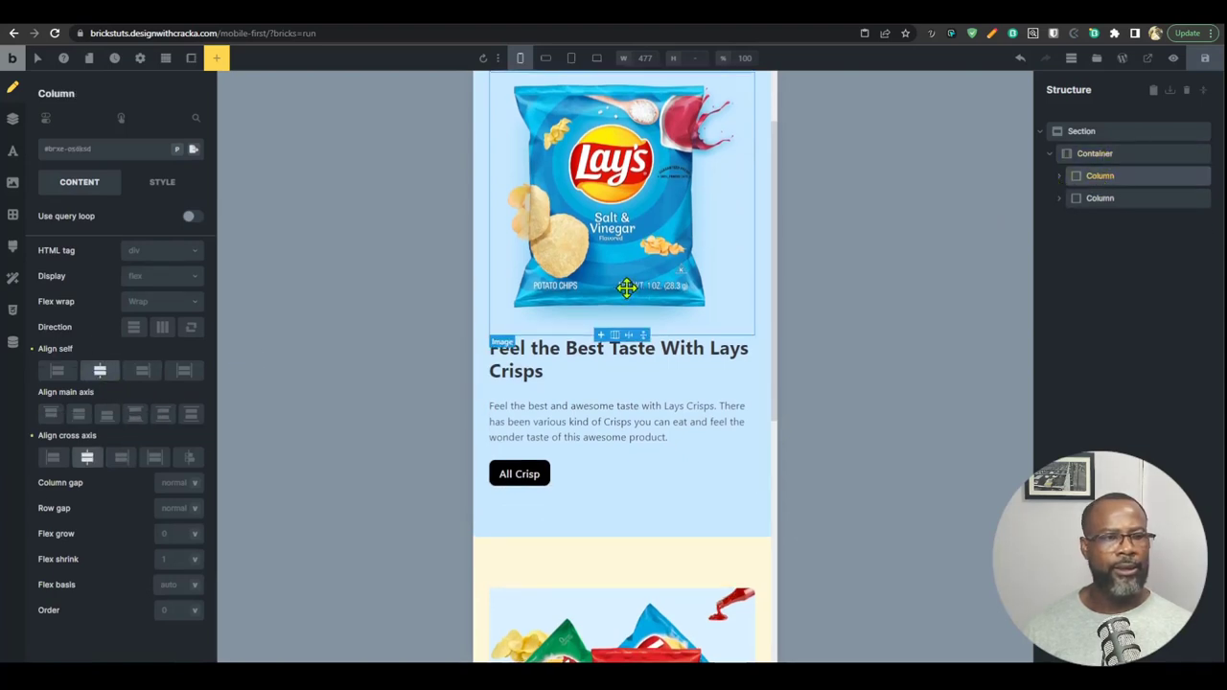
pyautogui.click(682, 264)
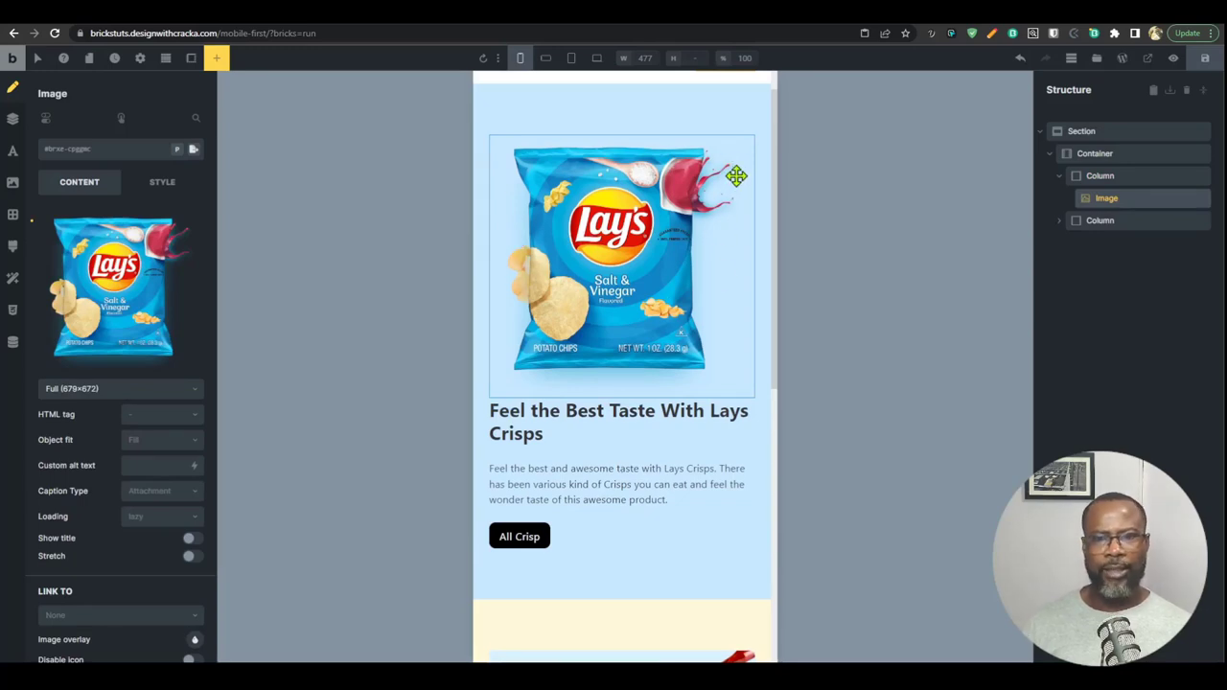
# Step: Check the hero at 768px, 992px and desktop widths, then bring up the Figma design
pyautogui.click(546, 57)
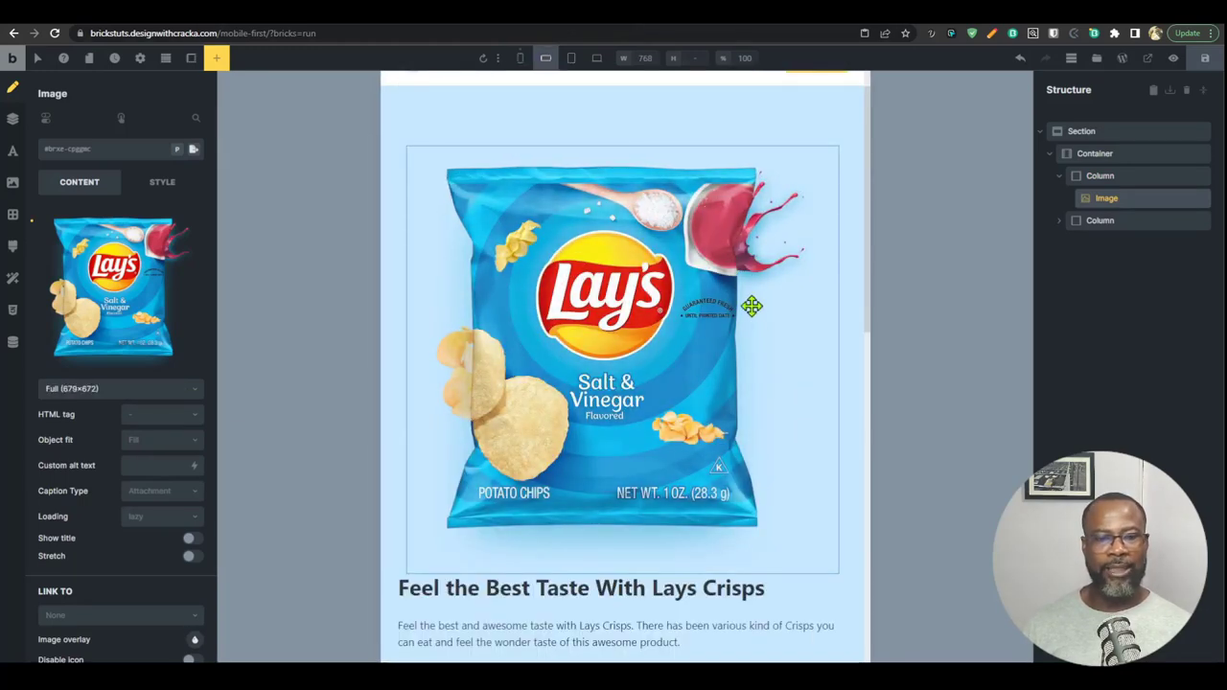
pyautogui.click(571, 57)
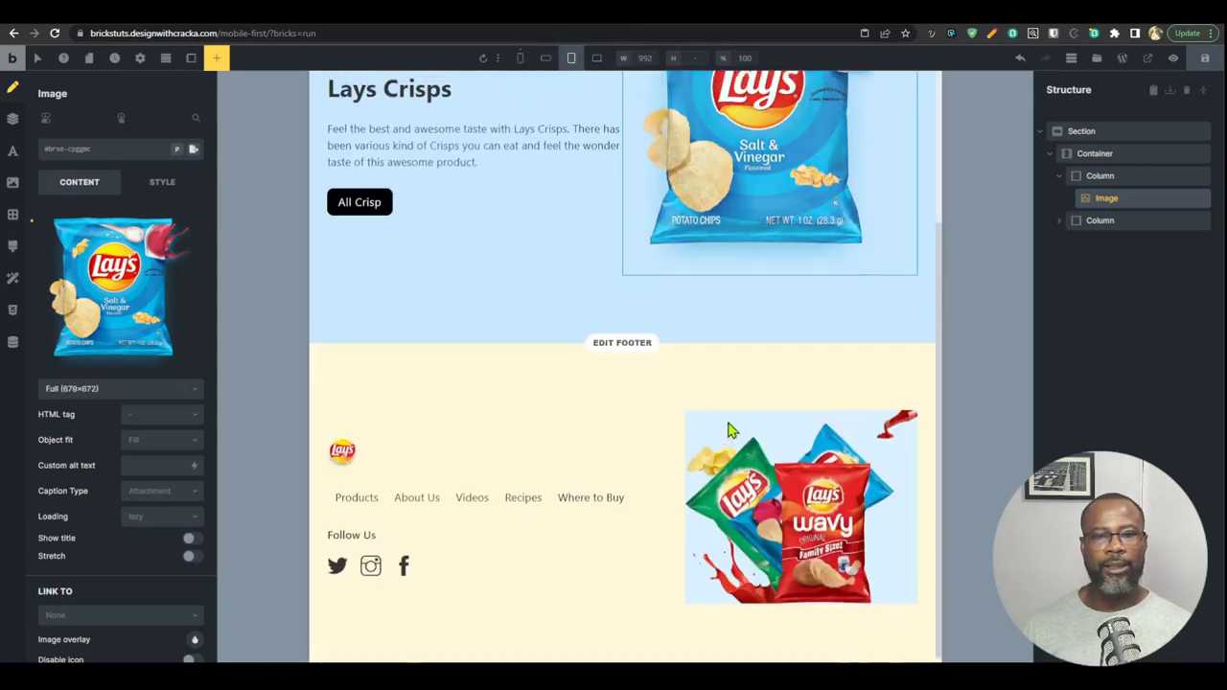
pyautogui.click(596, 57)
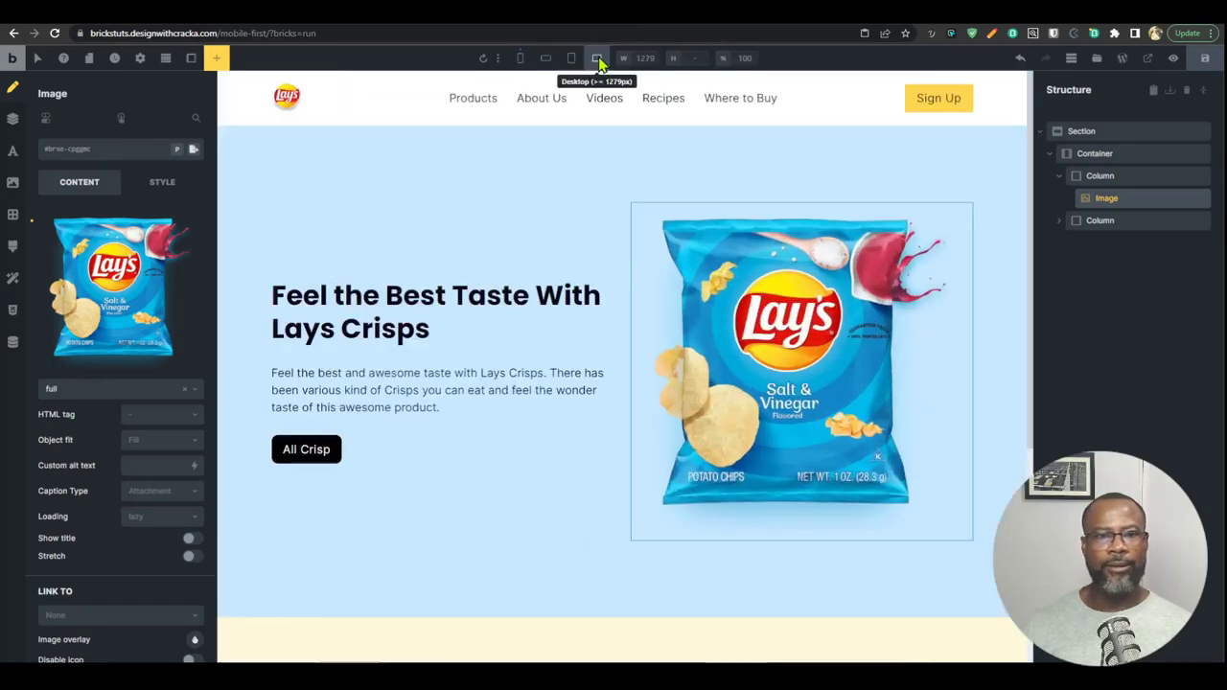
pyautogui.scroll(-1, 674, 378)
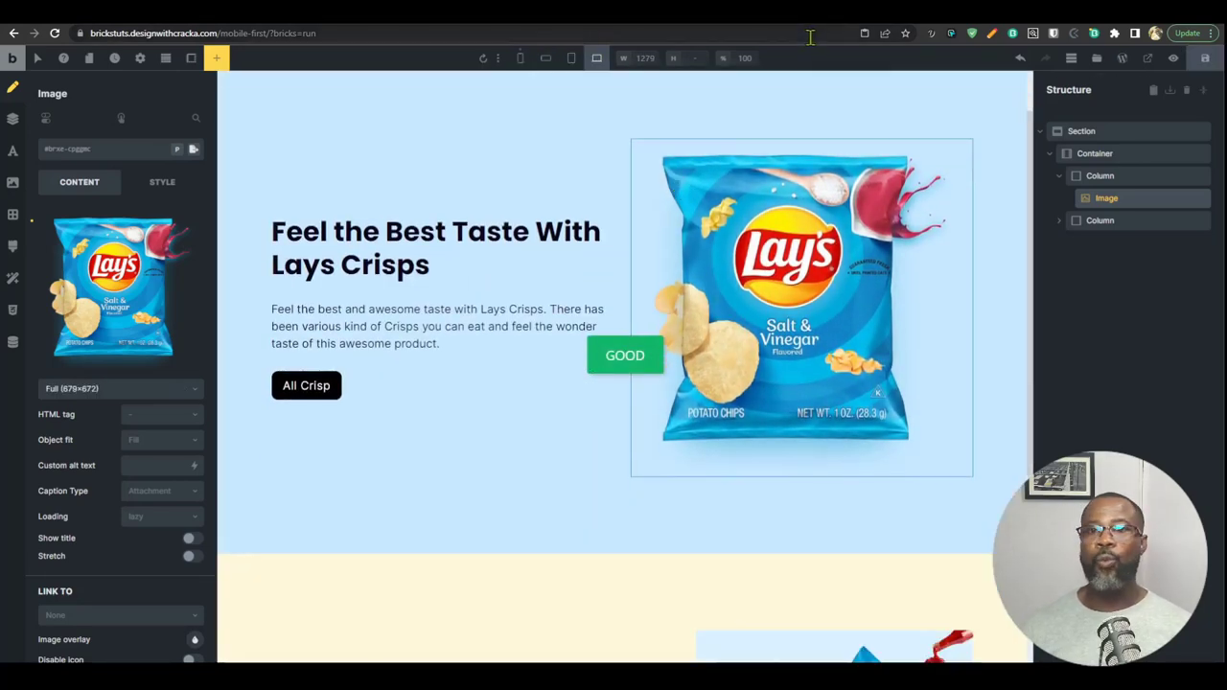
pyautogui.click(871, 23)
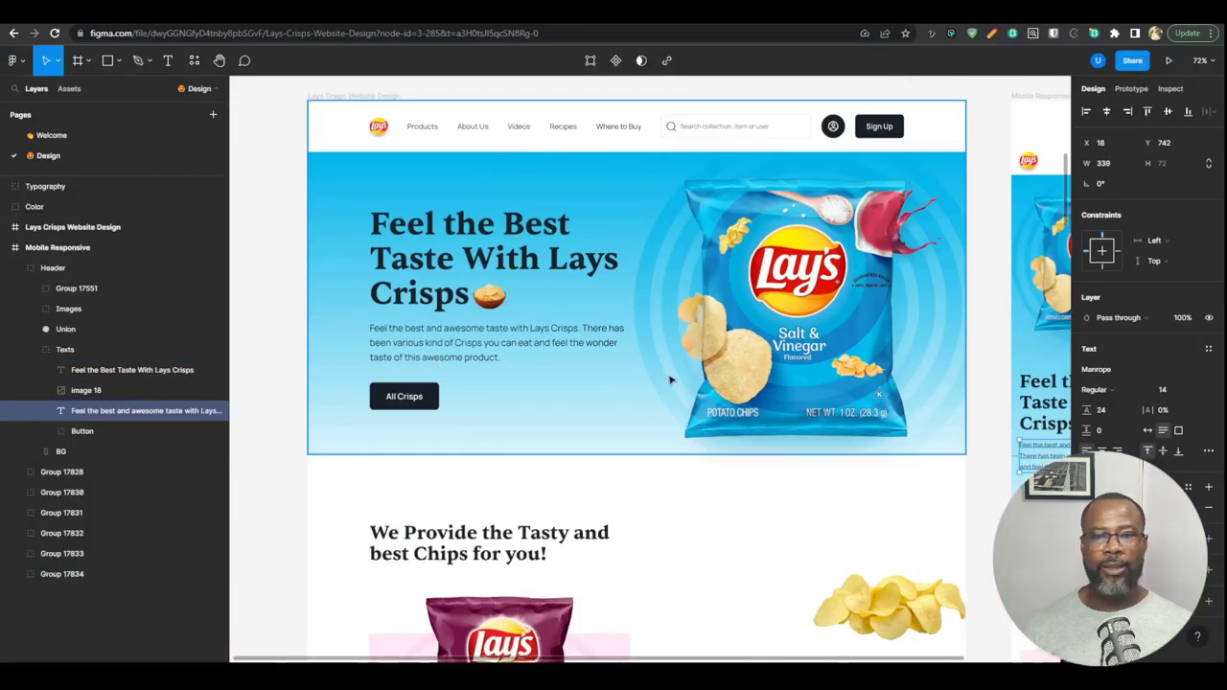
pyautogui.hscroll(5, 671, 381)
pyautogui.hscroll(-3, 575, 345)
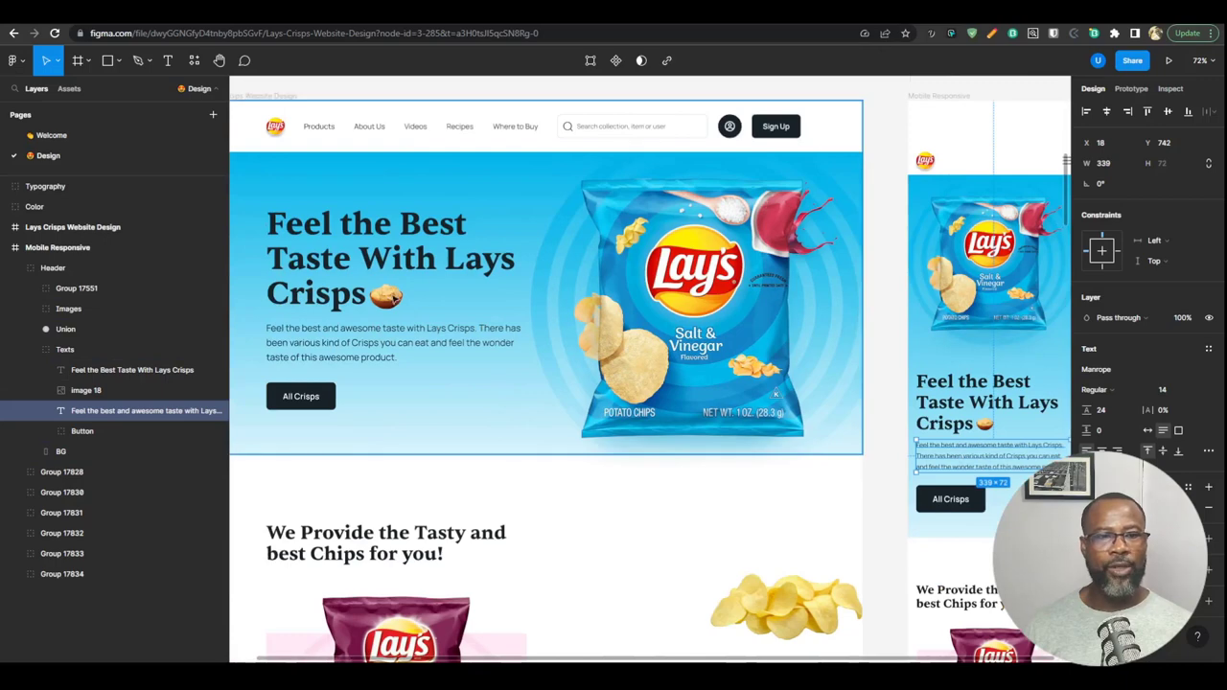
pyautogui.click(882, 21)
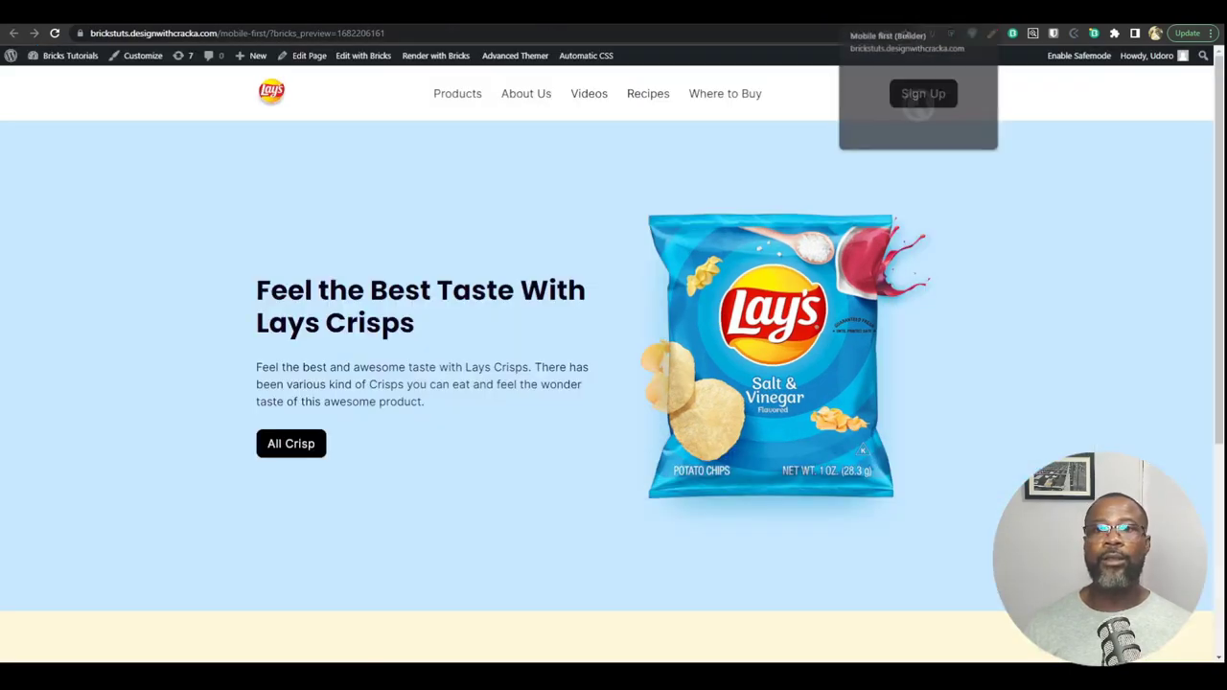
pyautogui.click(918, 20)
pyautogui.click(476, 263)
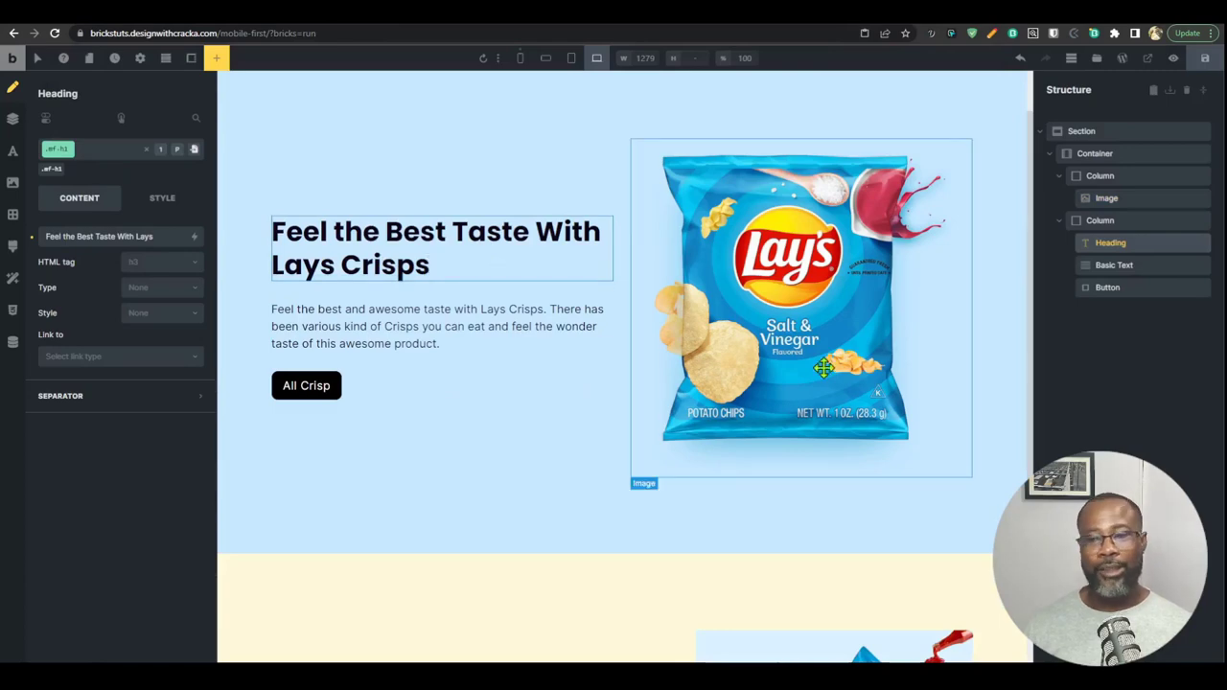
pyautogui.click(883, 25)
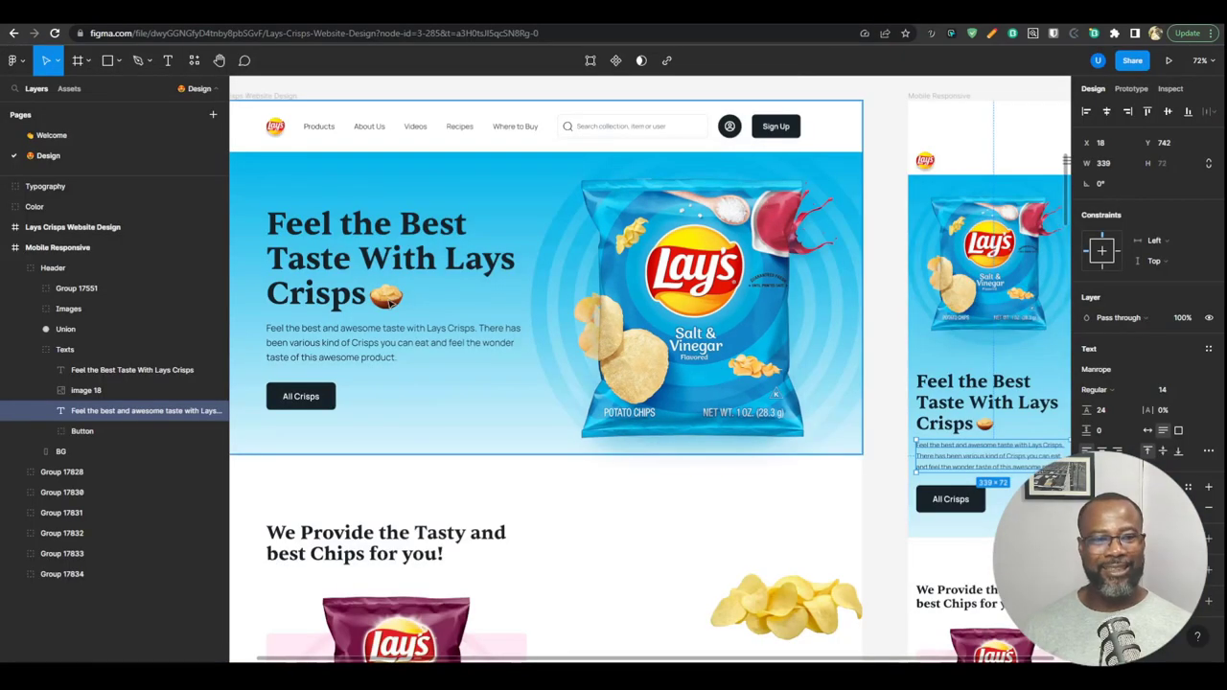
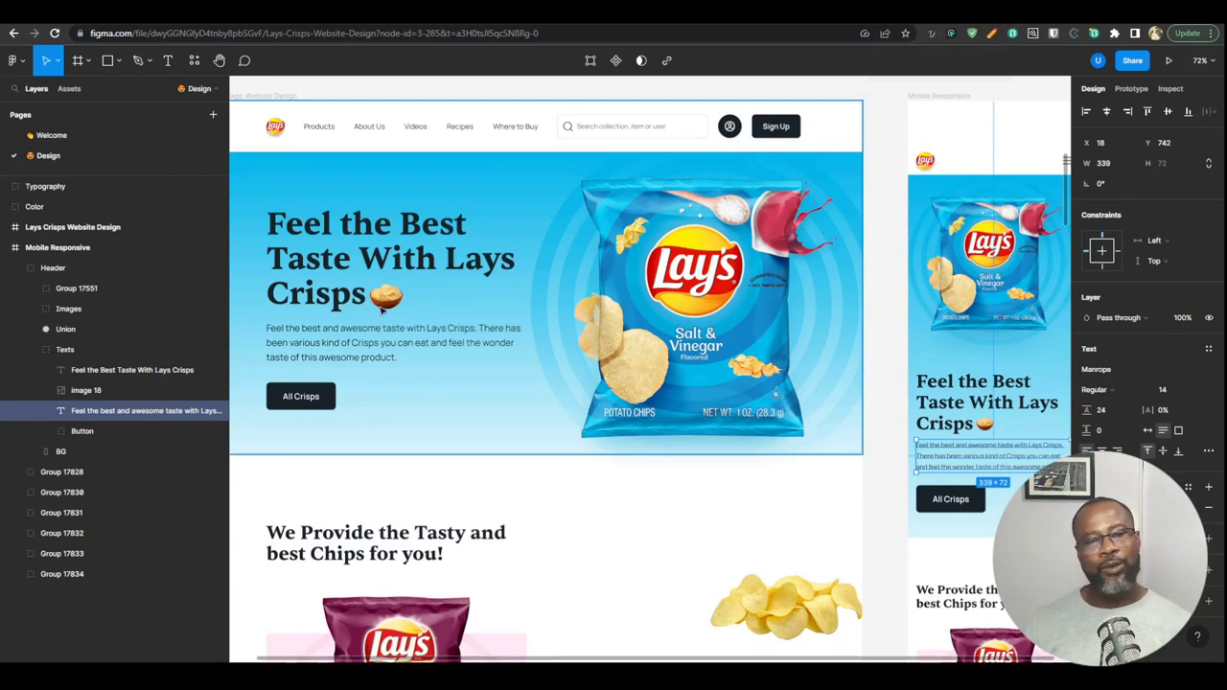
# Step: Compare the live Lays page preview with the Figma design by switching between them
pyautogui.click(867, 12)
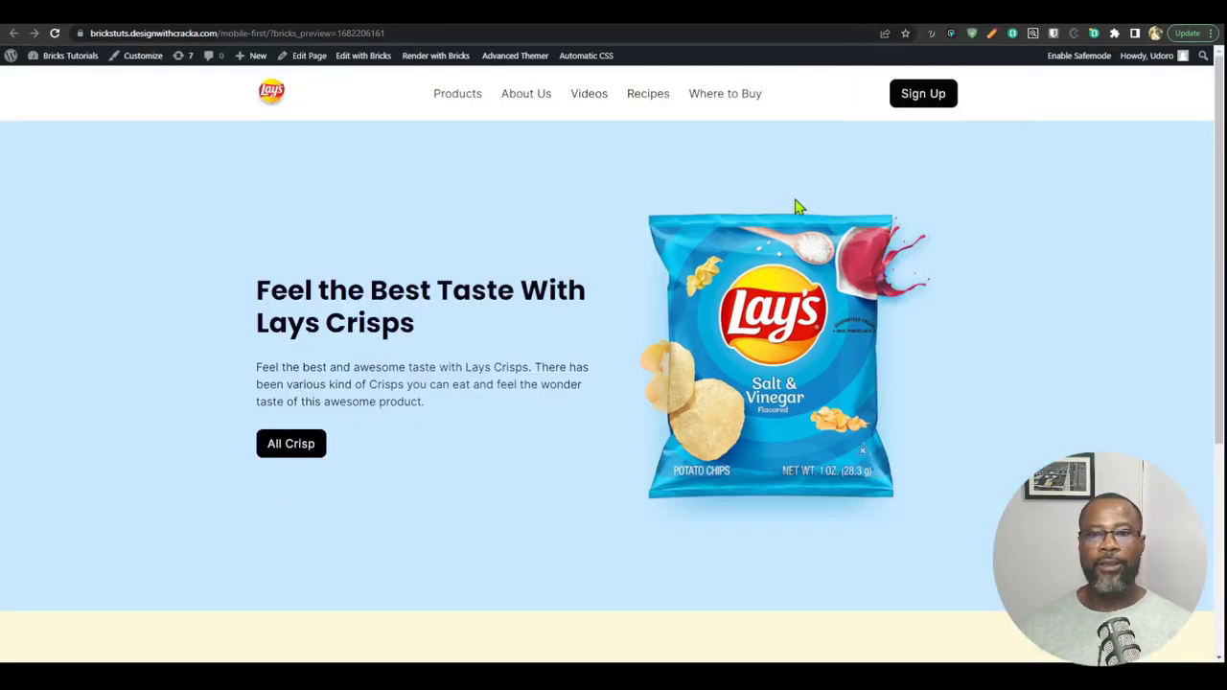
pyautogui.click(892, 12)
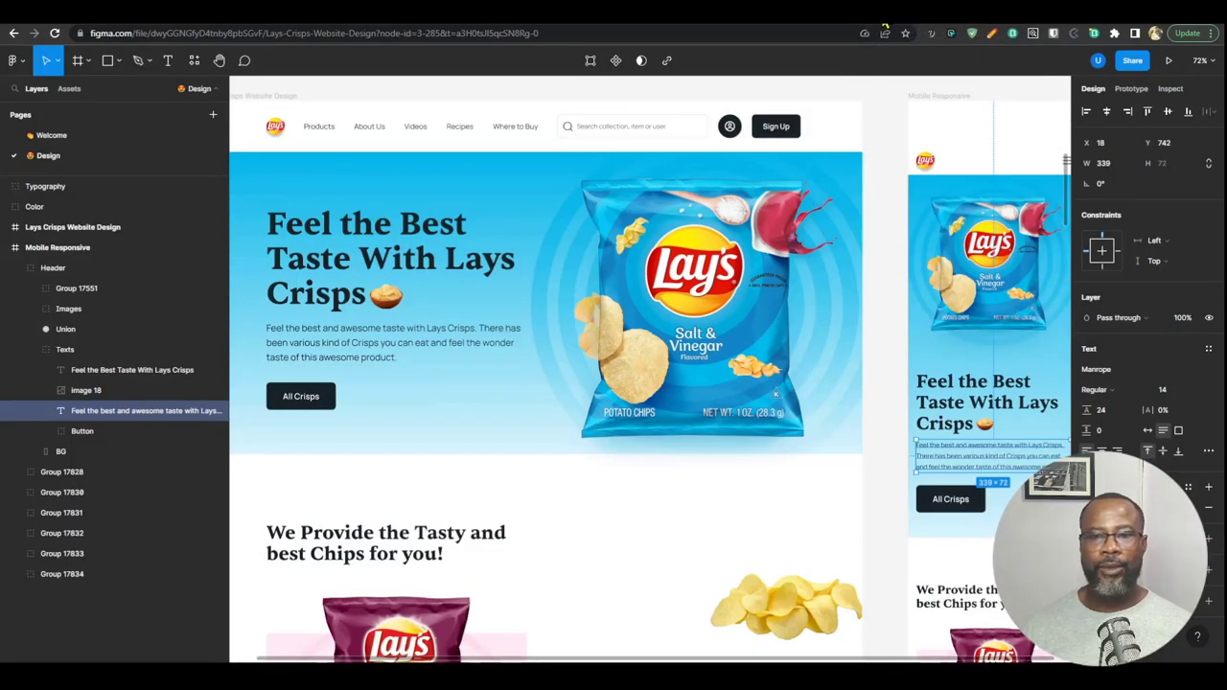
pyautogui.click(867, 12)
pyautogui.scroll(-3, 652, 428)
pyautogui.scroll(3, 850, 453)
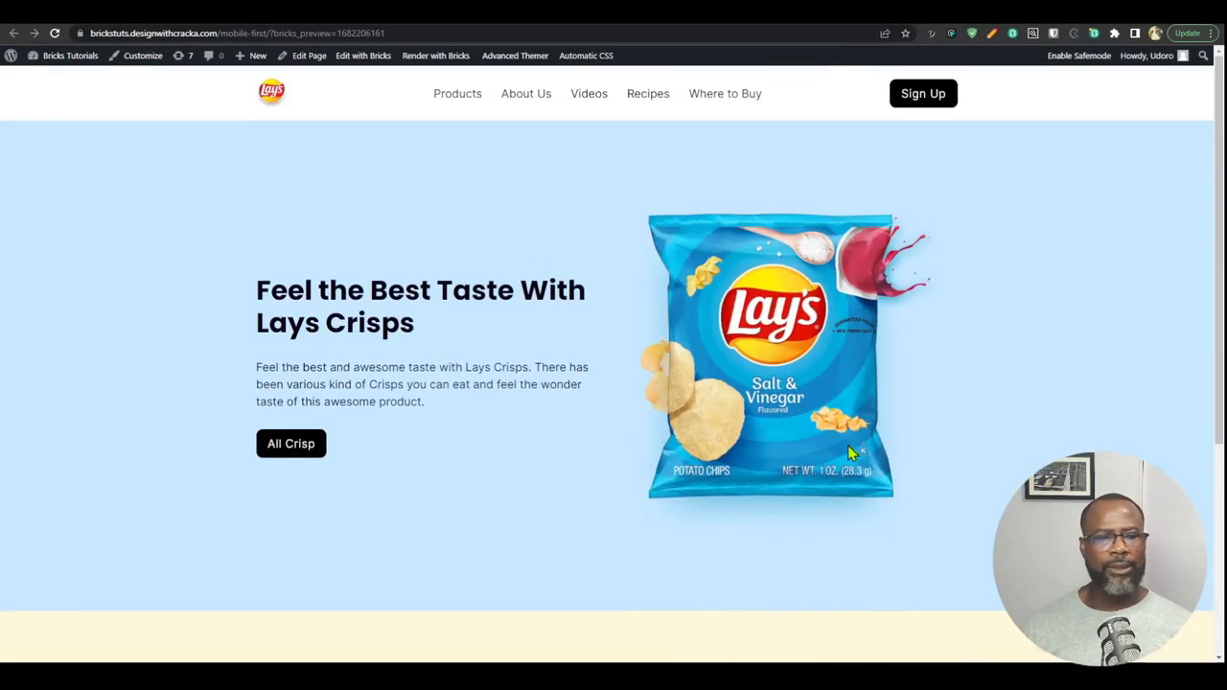
# Step: Open the Lays page in the builder and review the Figma desktop and mobile layouts
pyautogui.click(839, 14)
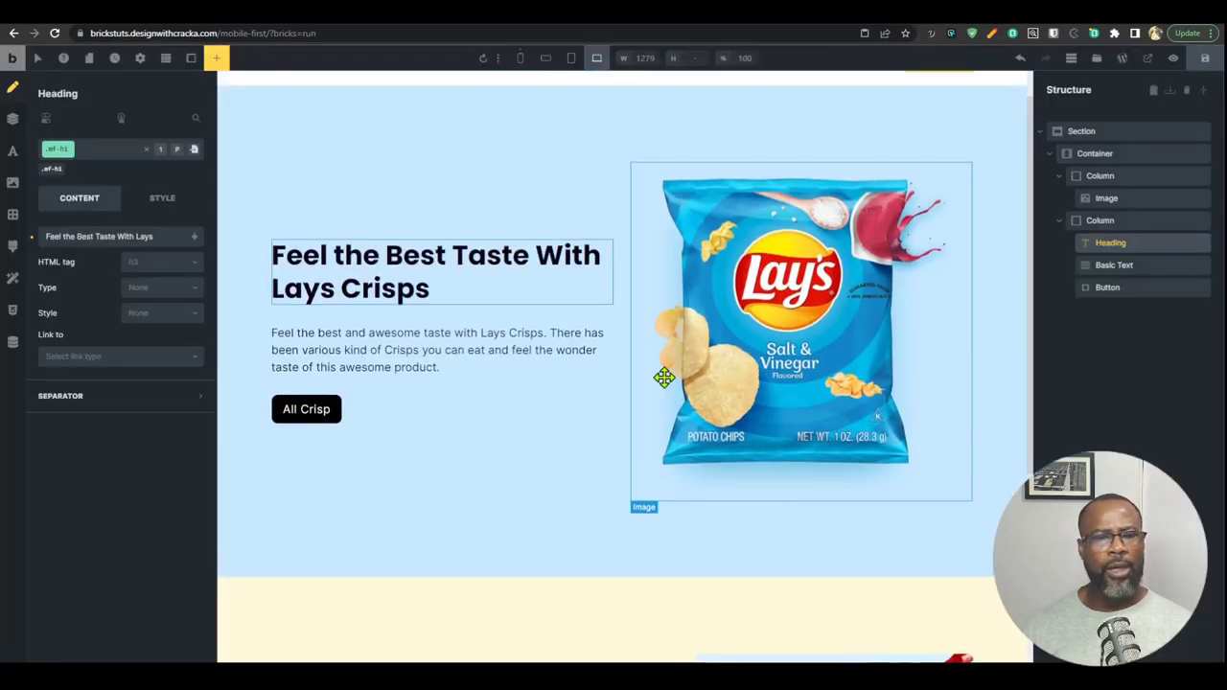
pyautogui.scroll(1, 671, 364)
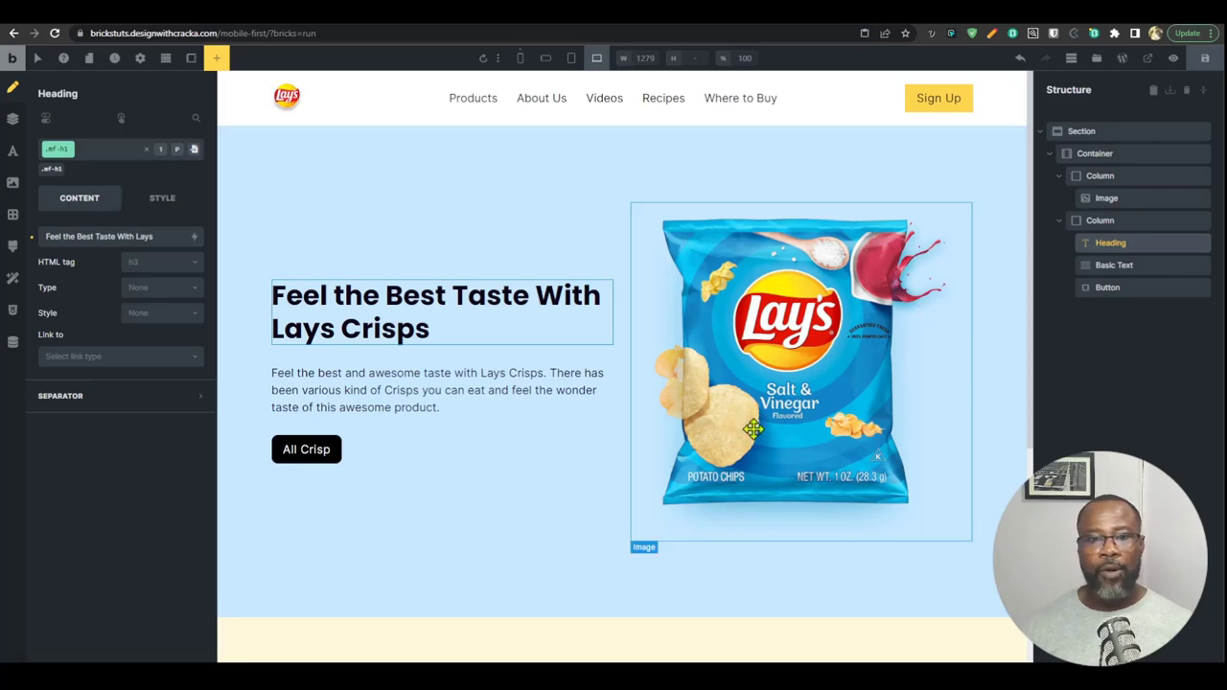
pyautogui.scroll(-5, 800, 309)
pyautogui.scroll(4, 800, 310)
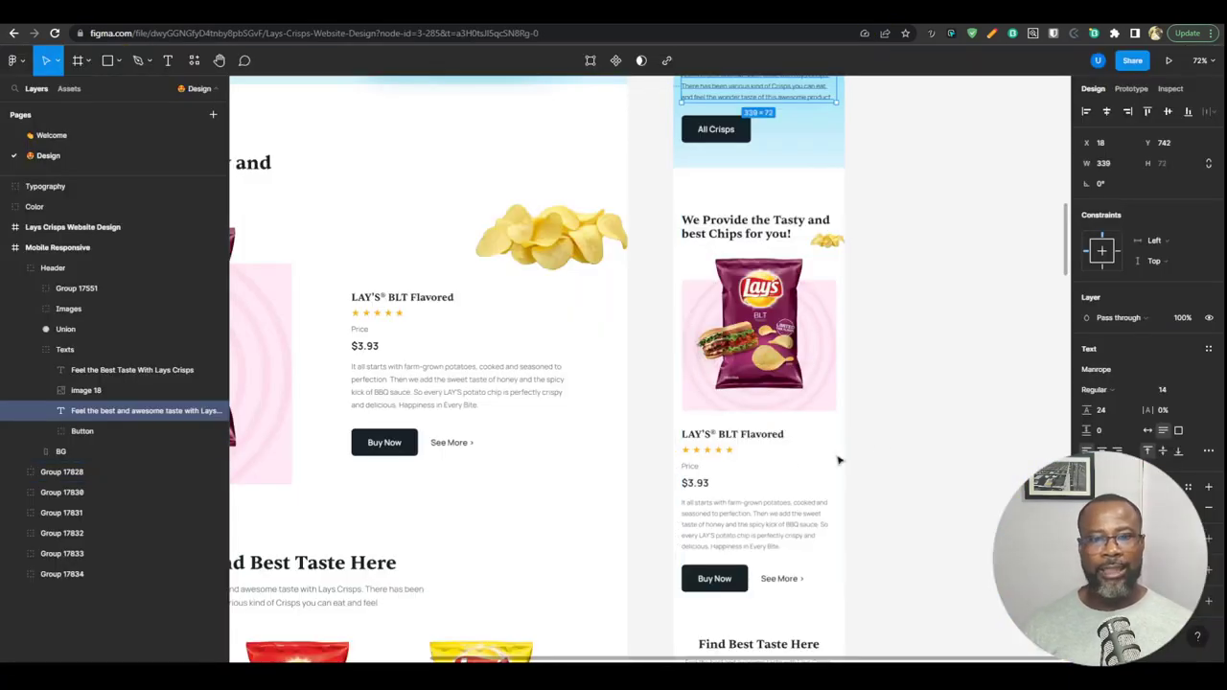
pyautogui.hscroll(-4, 835, 457)
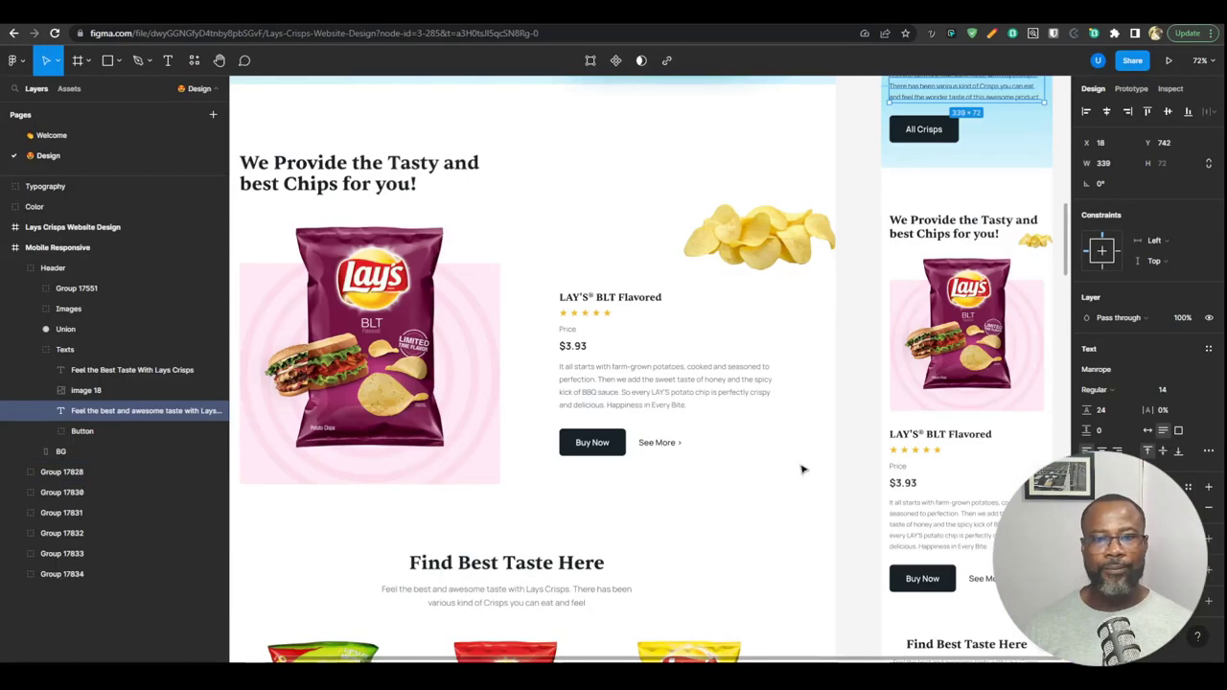
pyautogui.scroll(-5, 691, 489)
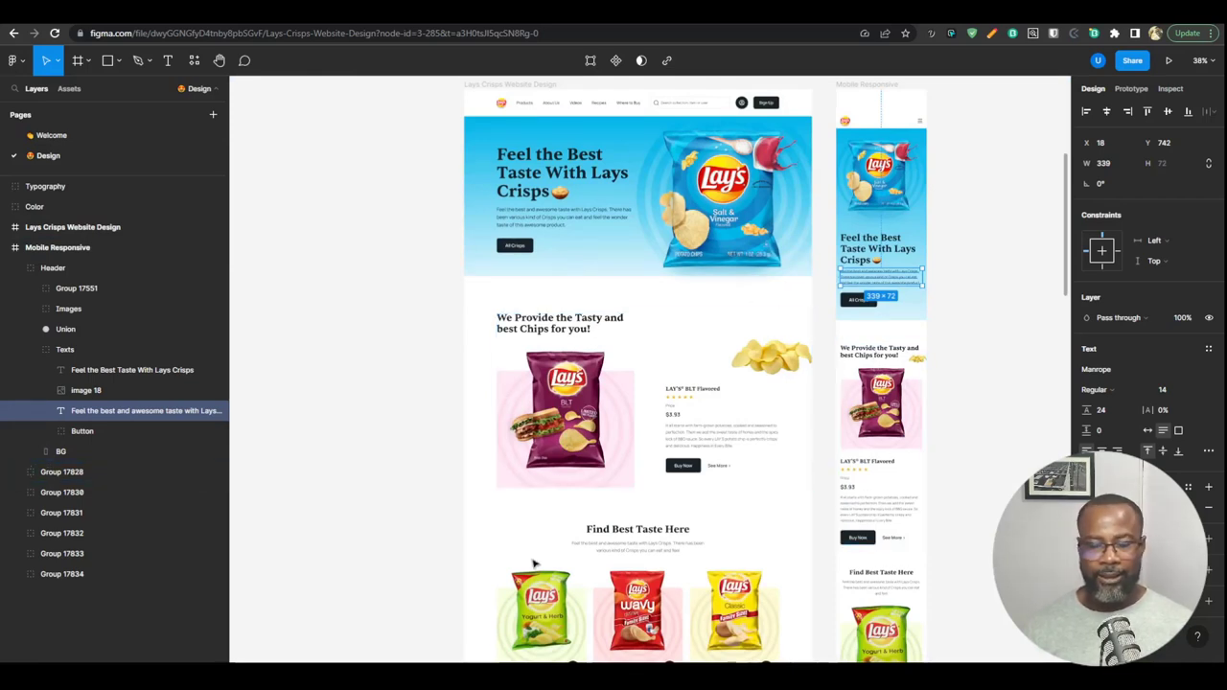
pyautogui.scroll(-1, 892, 531)
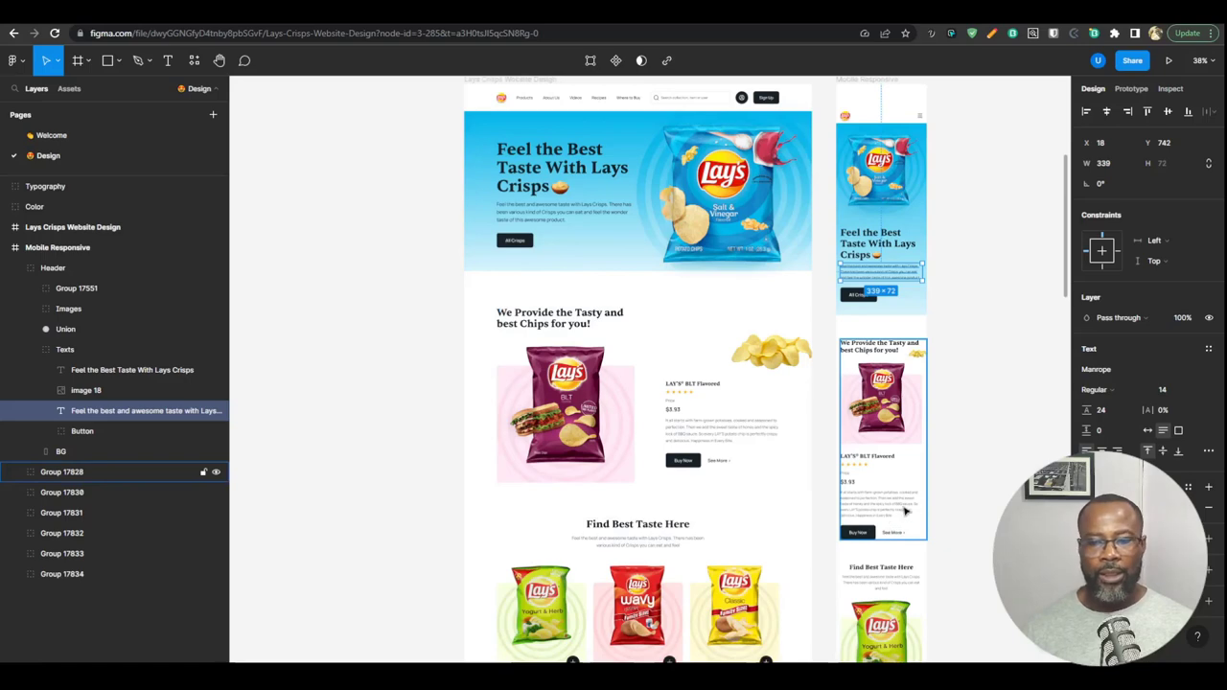
pyautogui.scroll(-3, 905, 511)
pyautogui.scroll(2, 936, 487)
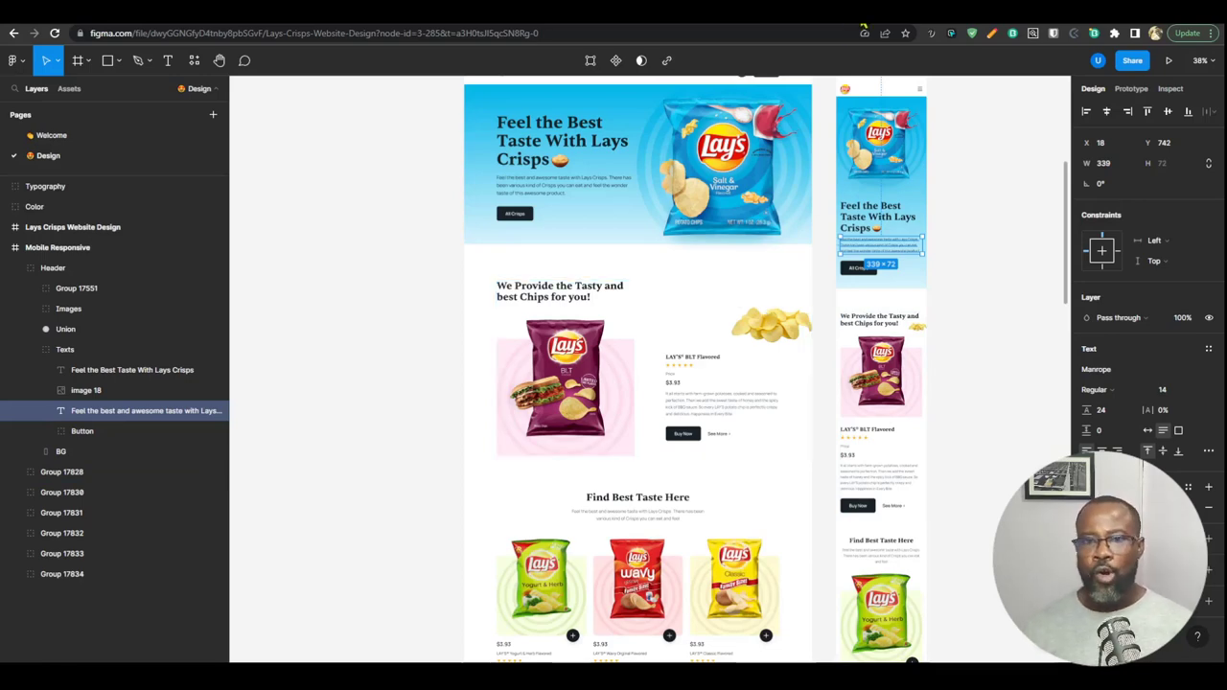
pyautogui.hotkey('ctrl', 'Tab')
pyautogui.hotkey('ctrl', 'Tab')
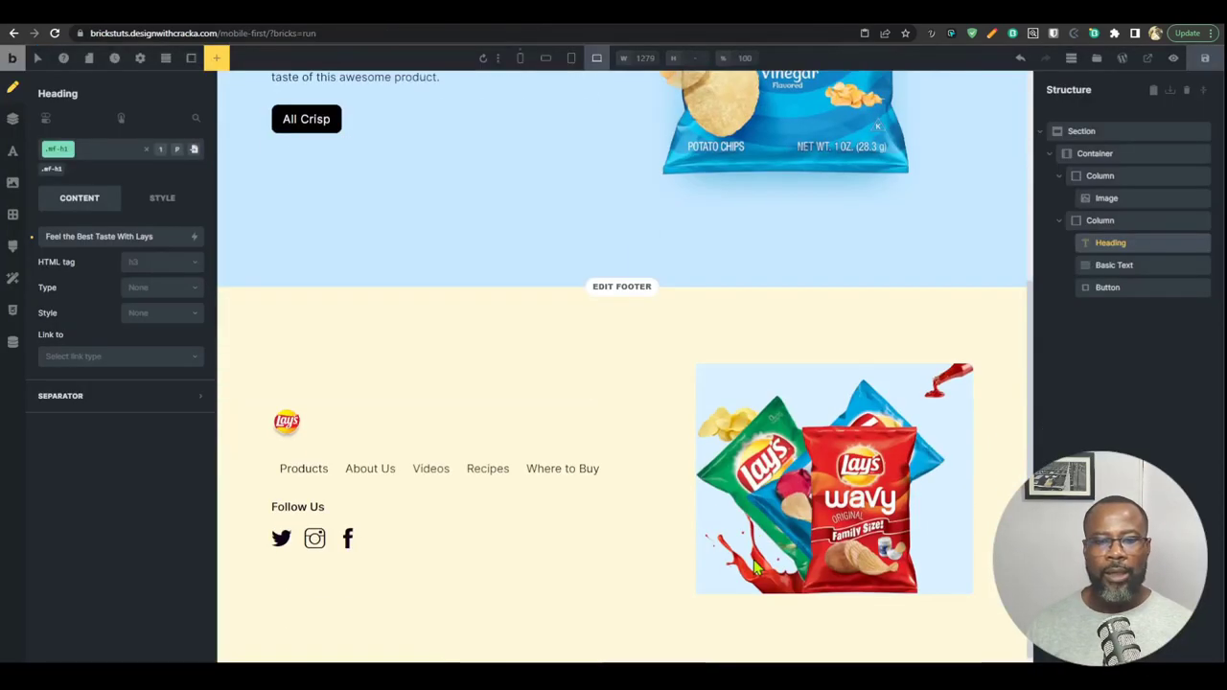
# Step: Open the footer template and apply the ef-footer-container class to its container at tablet portrait width
pyautogui.scroll(5, 765, 548)
pyautogui.scroll(-4, 765, 547)
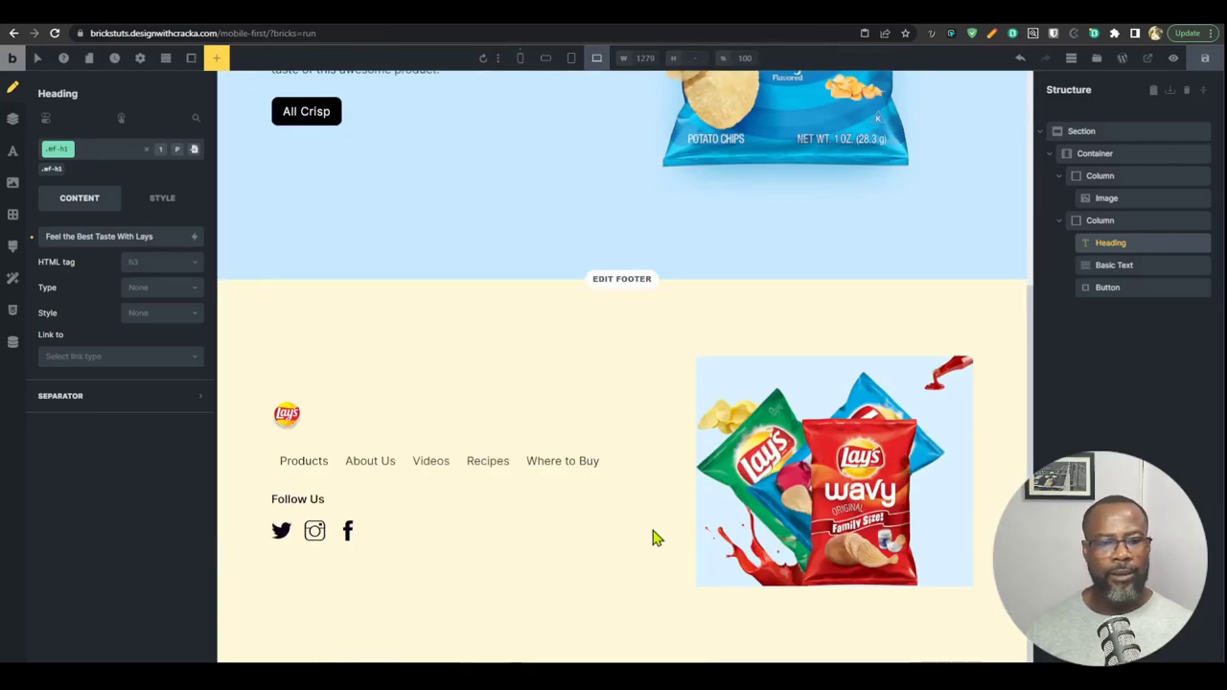
pyautogui.scroll(2, 665, 547)
pyautogui.scroll(-2, 666, 547)
pyautogui.click(625, 277)
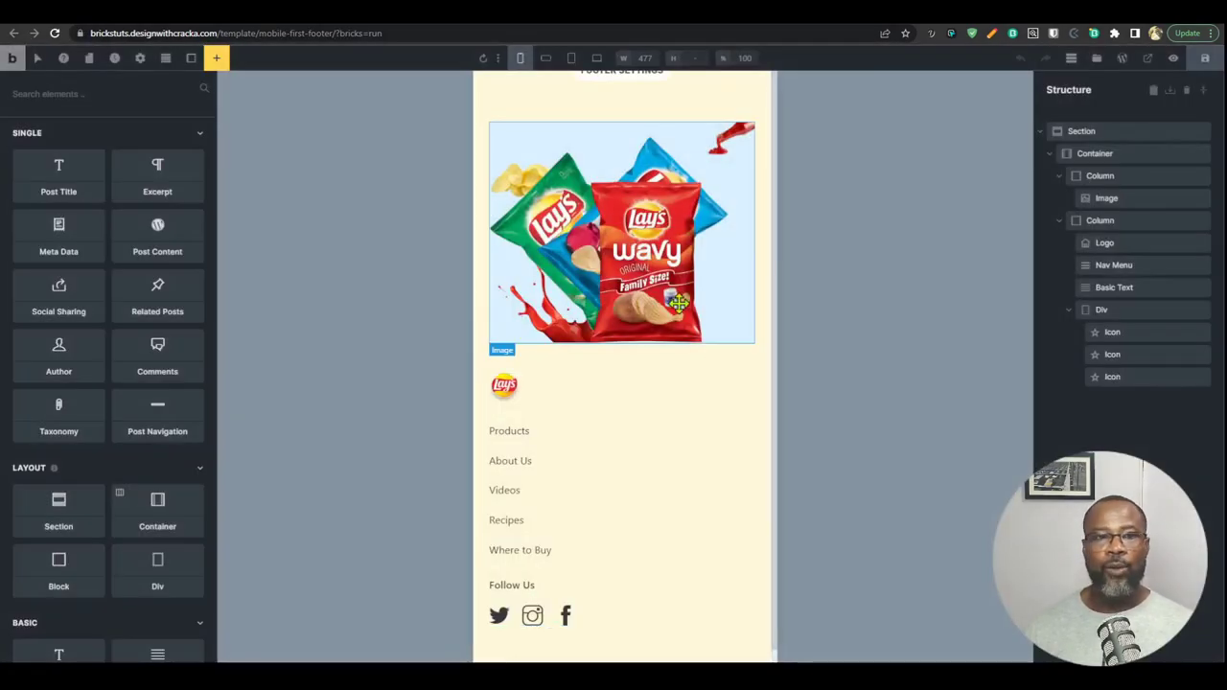
pyautogui.click(1095, 155)
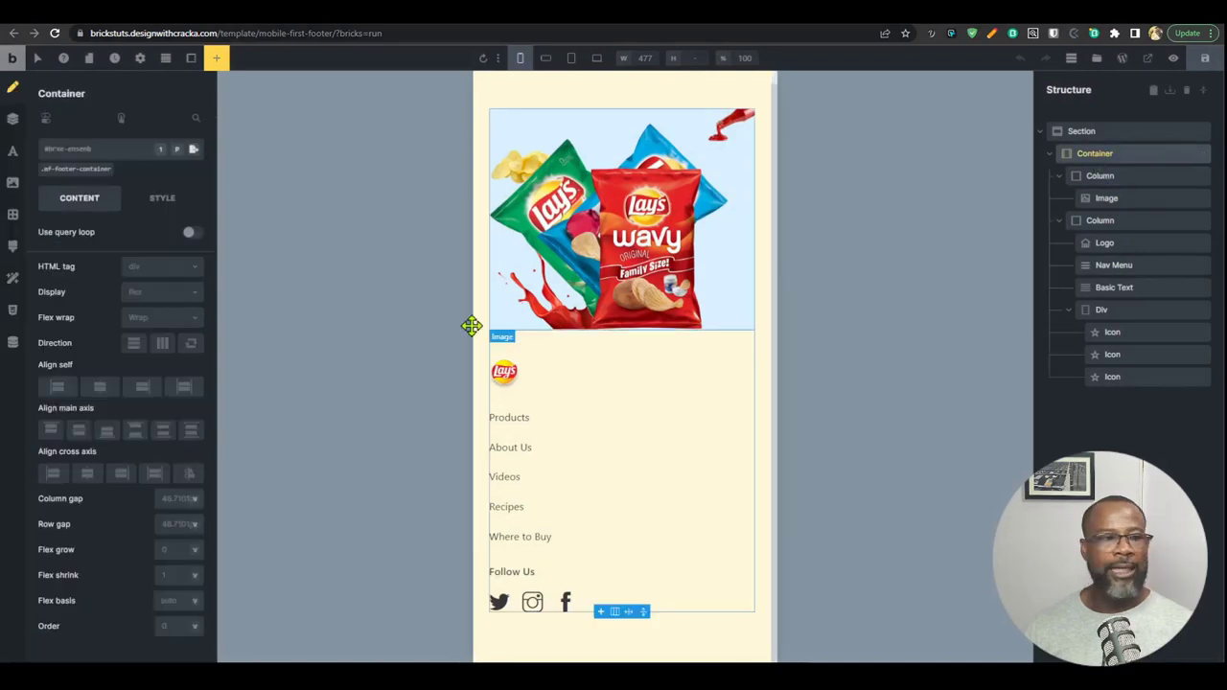
pyautogui.click(596, 59)
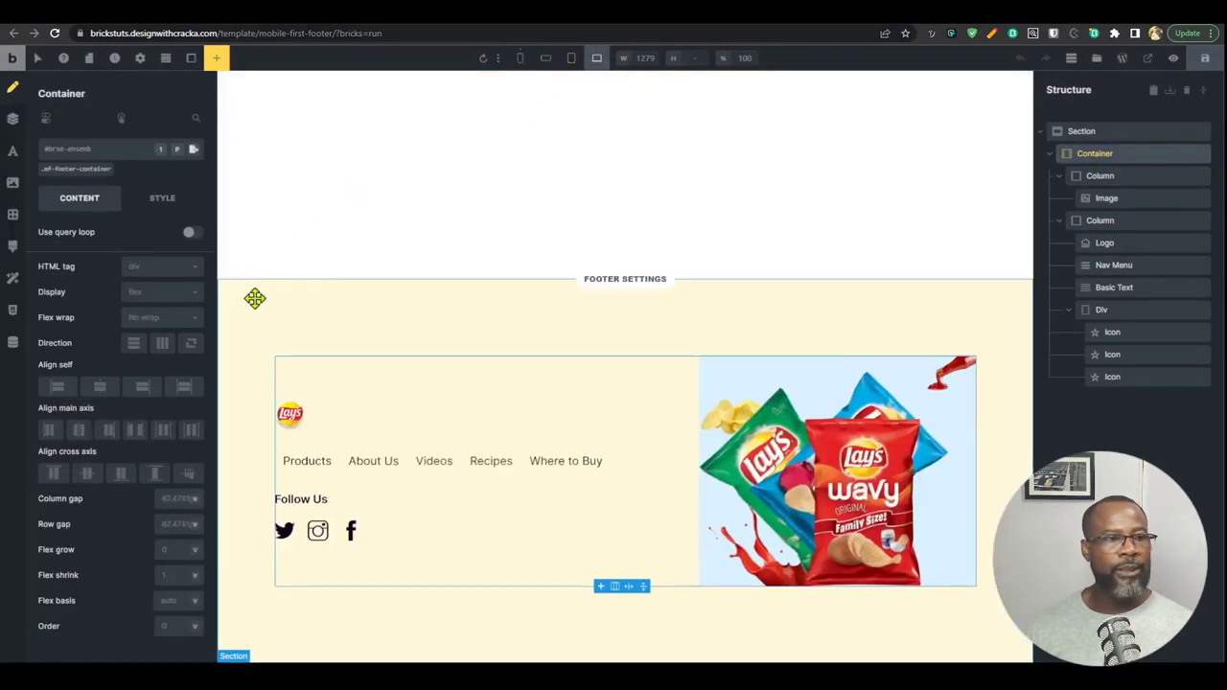
pyautogui.click(572, 60)
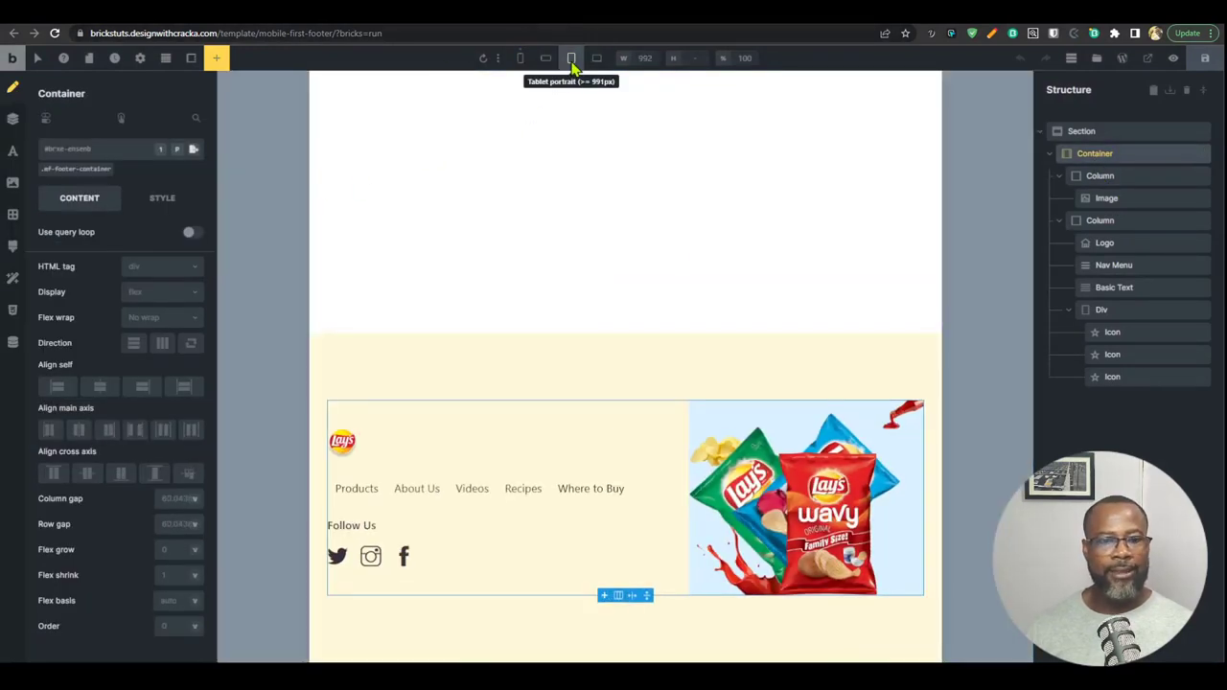
pyautogui.click(1061, 199)
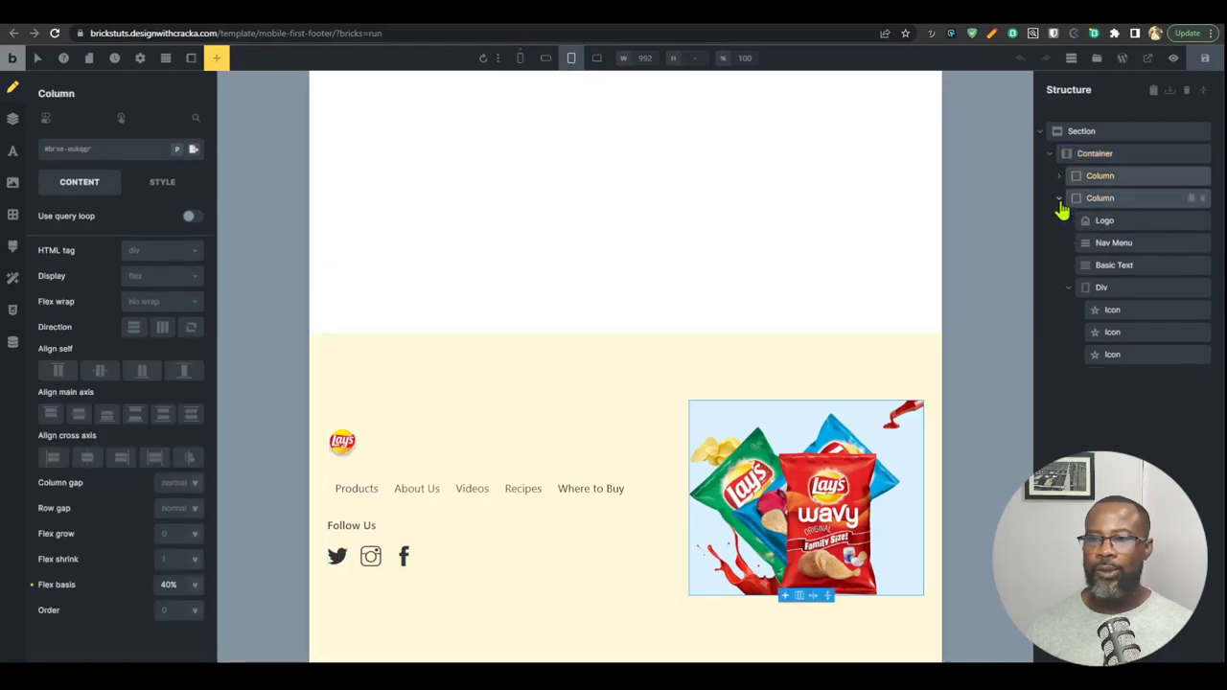
pyautogui.click(1096, 157)
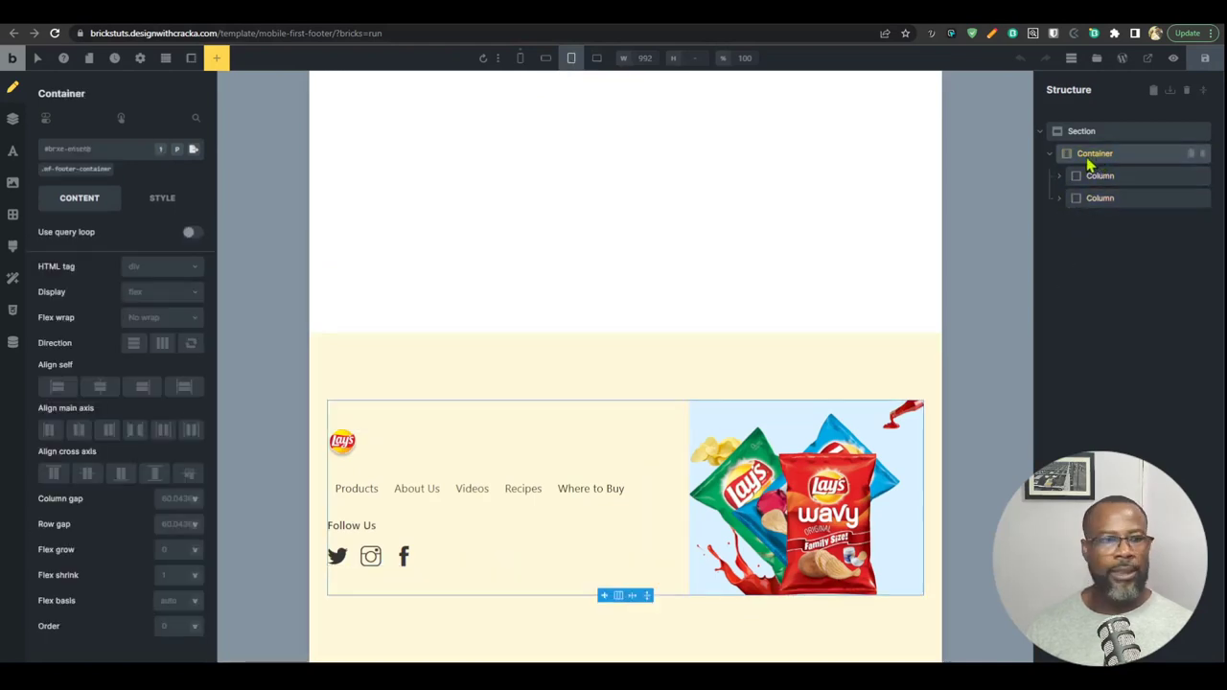
pyautogui.click(77, 169)
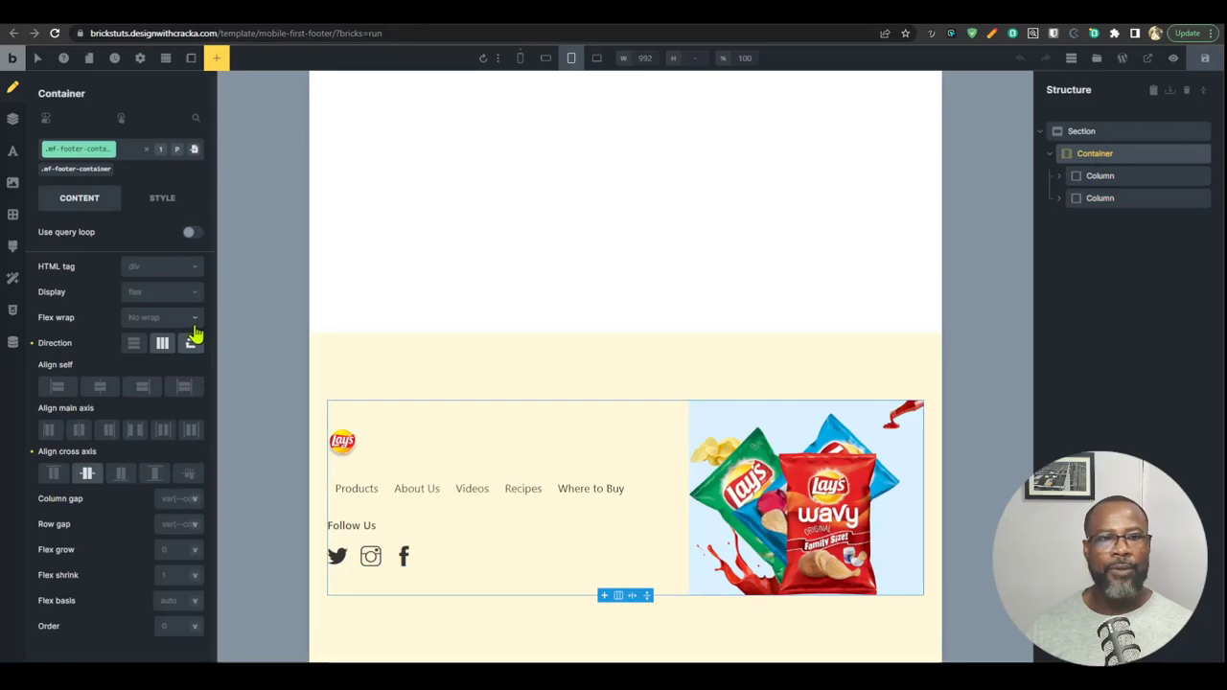
# Step: Reverse the footer columns and compare the result at desktop and tablet portrait widths
pyautogui.click(596, 57)
pyautogui.click(570, 58)
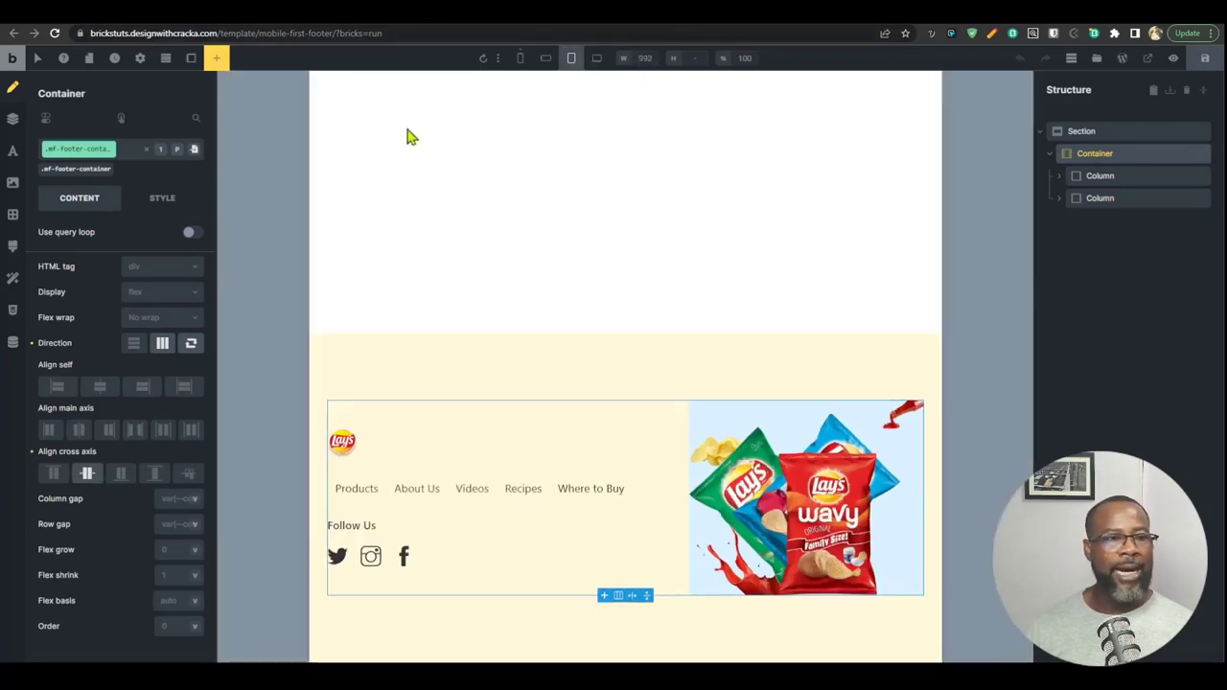
pyautogui.click(193, 345)
pyautogui.click(596, 59)
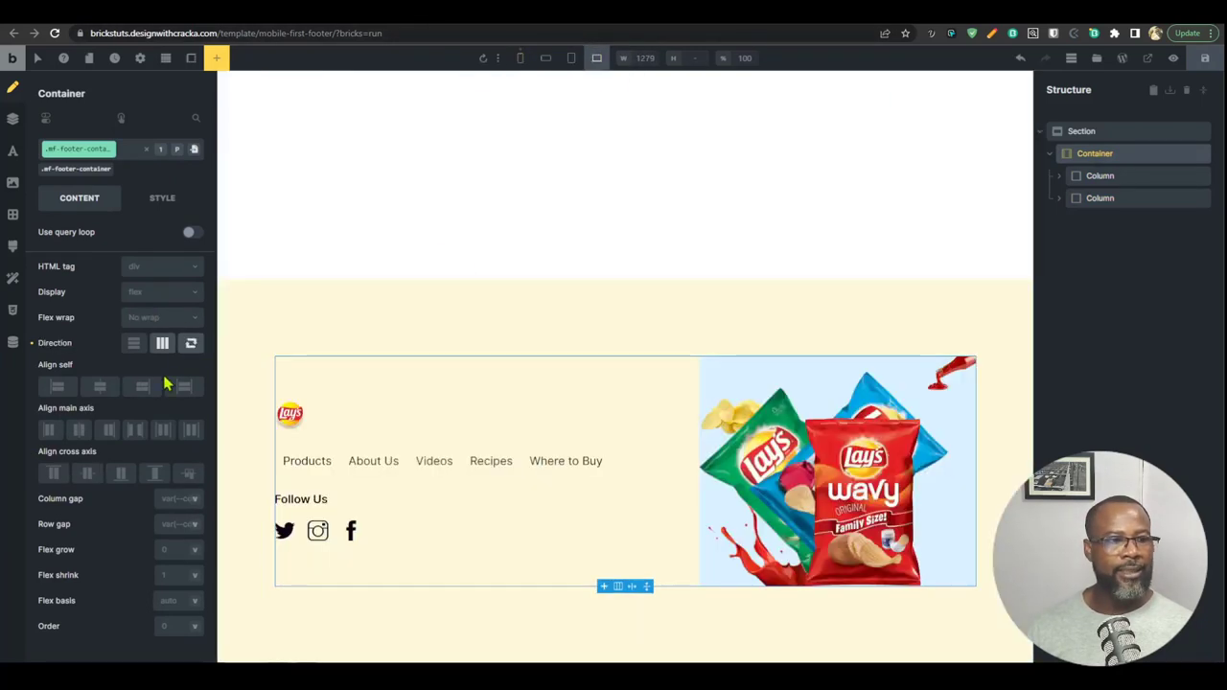
pyautogui.click(193, 345)
pyautogui.click(571, 57)
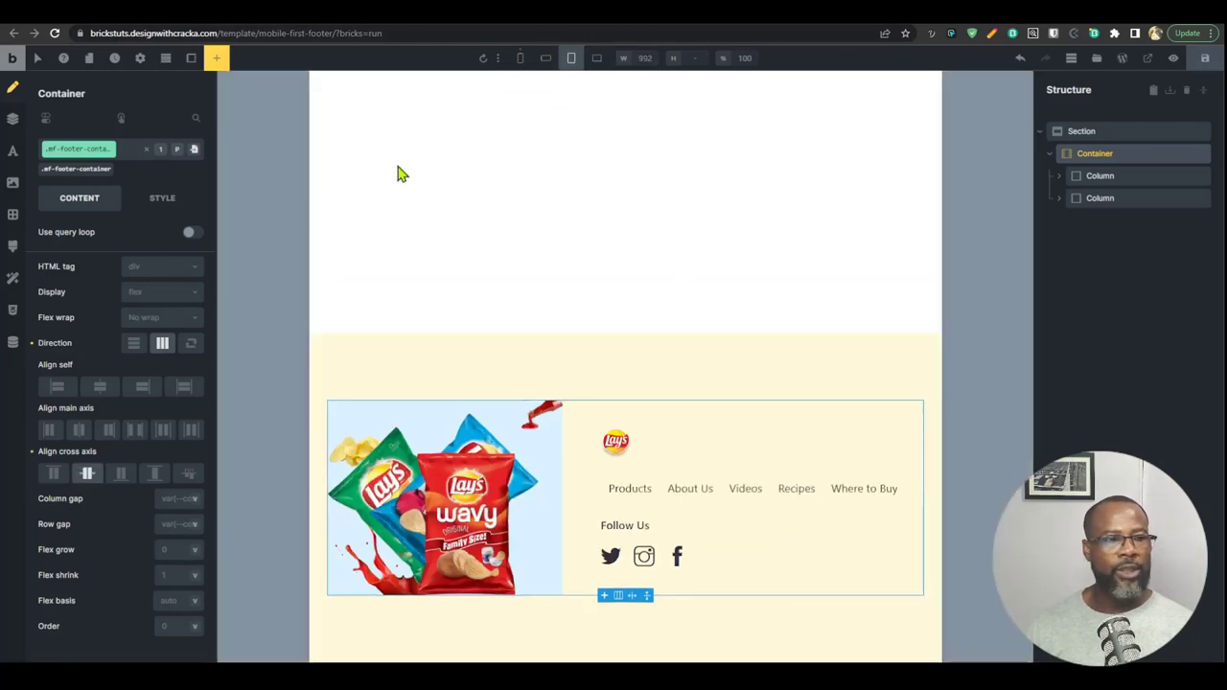
# Step: Set the image column's order to 1 and save the footer template
pyautogui.click(1095, 186)
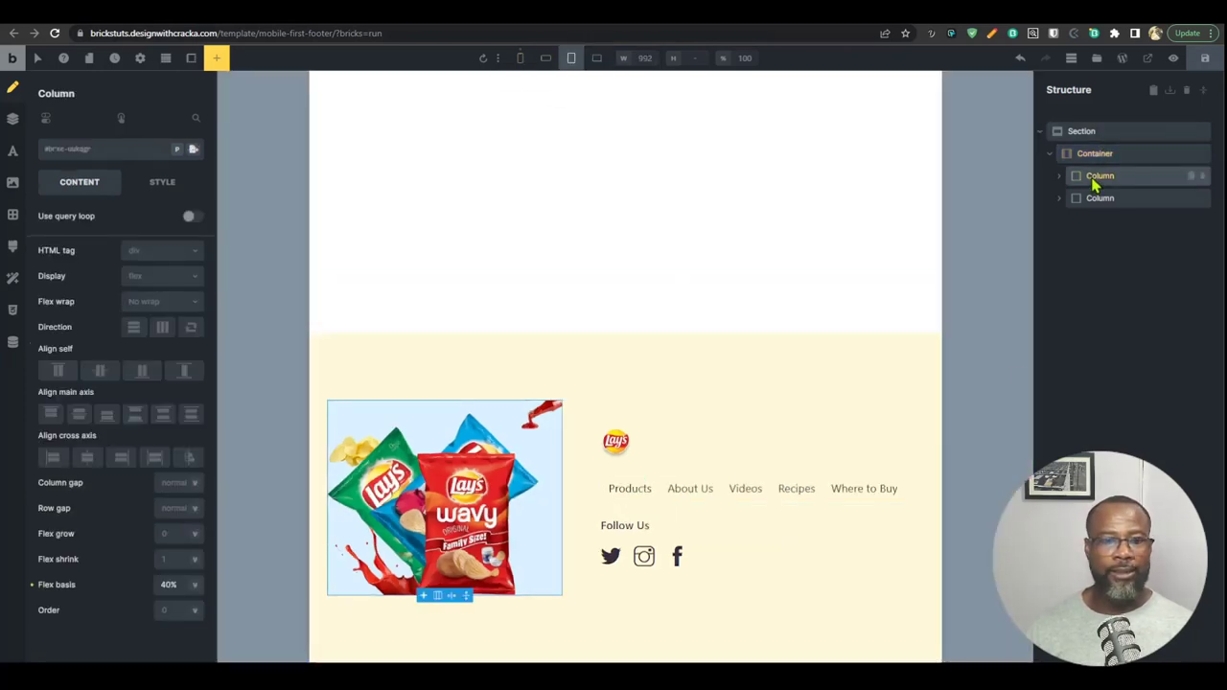
pyautogui.click(169, 611)
pyautogui.write('1')
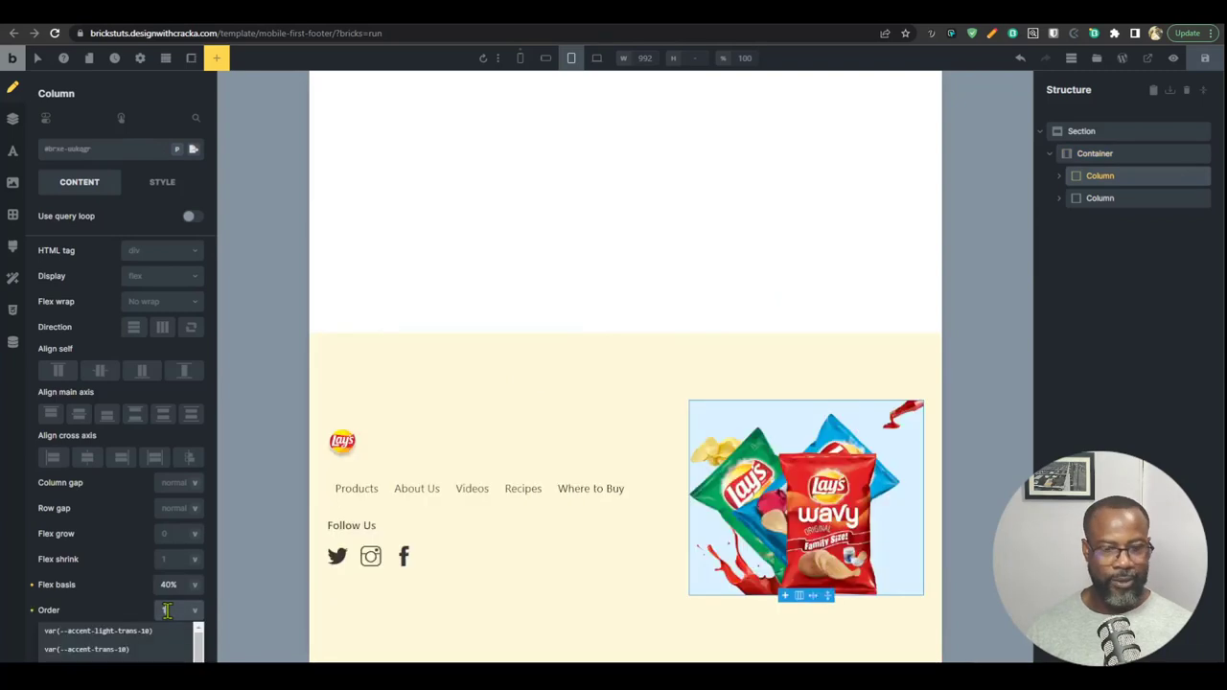
pyautogui.click(596, 60)
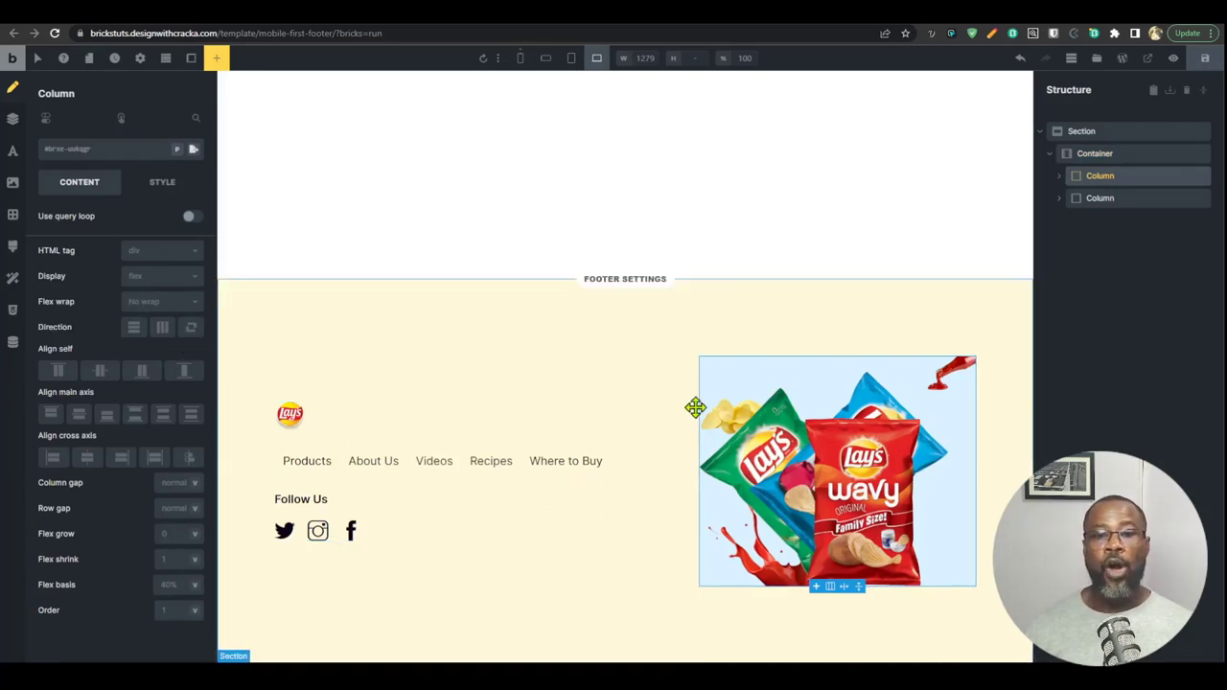
pyautogui.click(1205, 62)
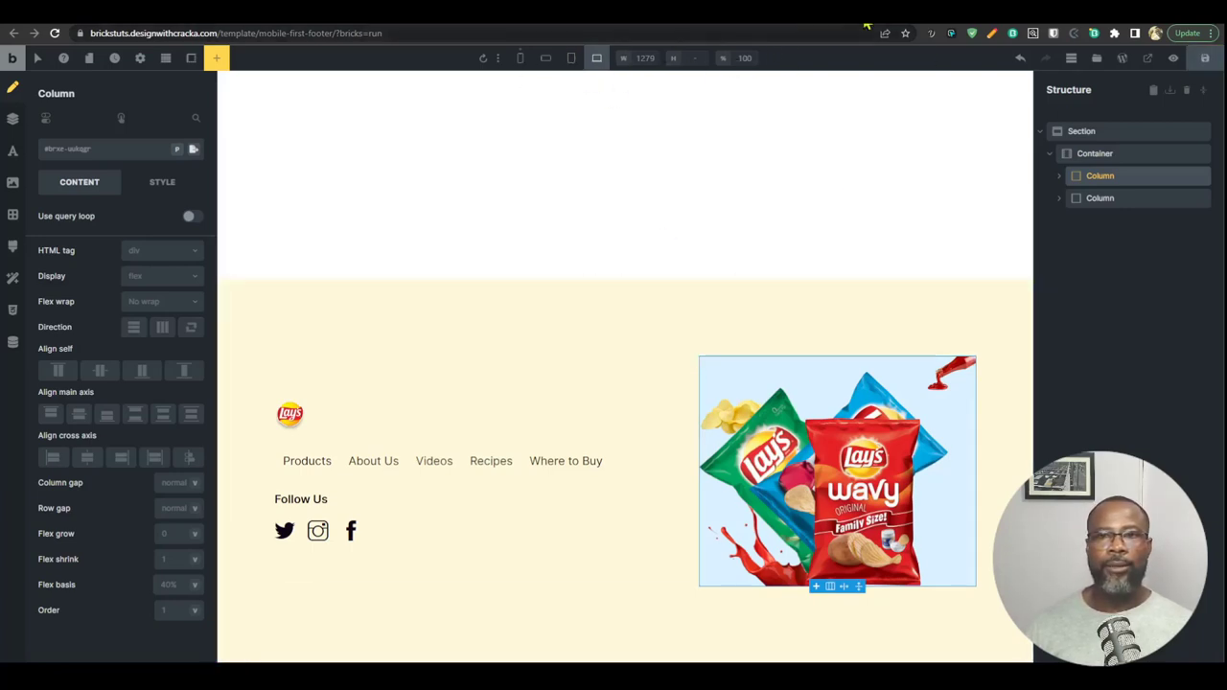
pyautogui.hotkey('ctrl', 'Tab')
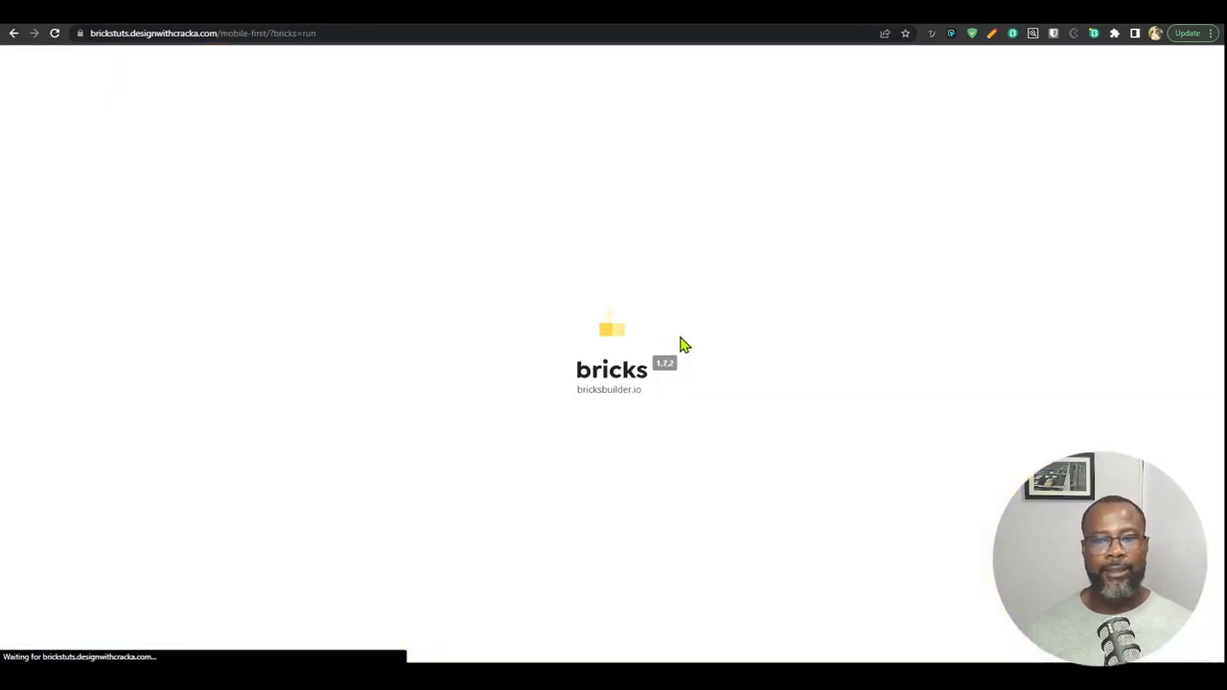
# Step: Preview the live page in device emulation at iPhone XR size and test the mobile menu
pyautogui.scroll(-3, 674, 411)
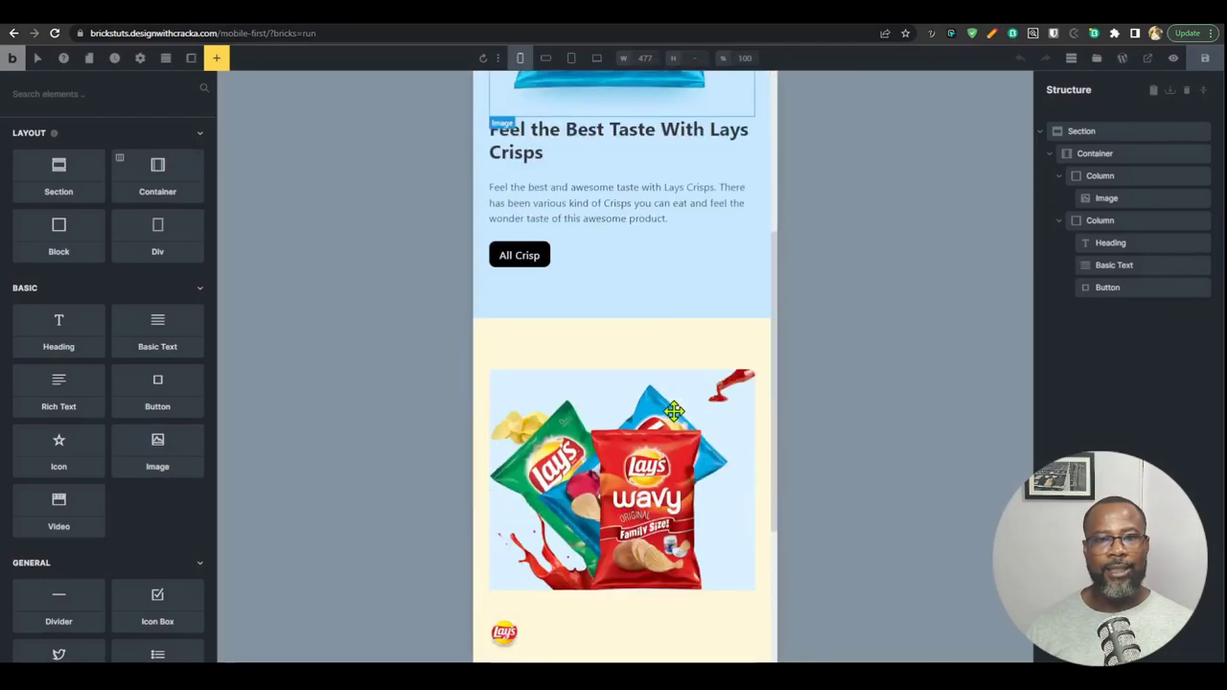
pyautogui.scroll(4, 674, 410)
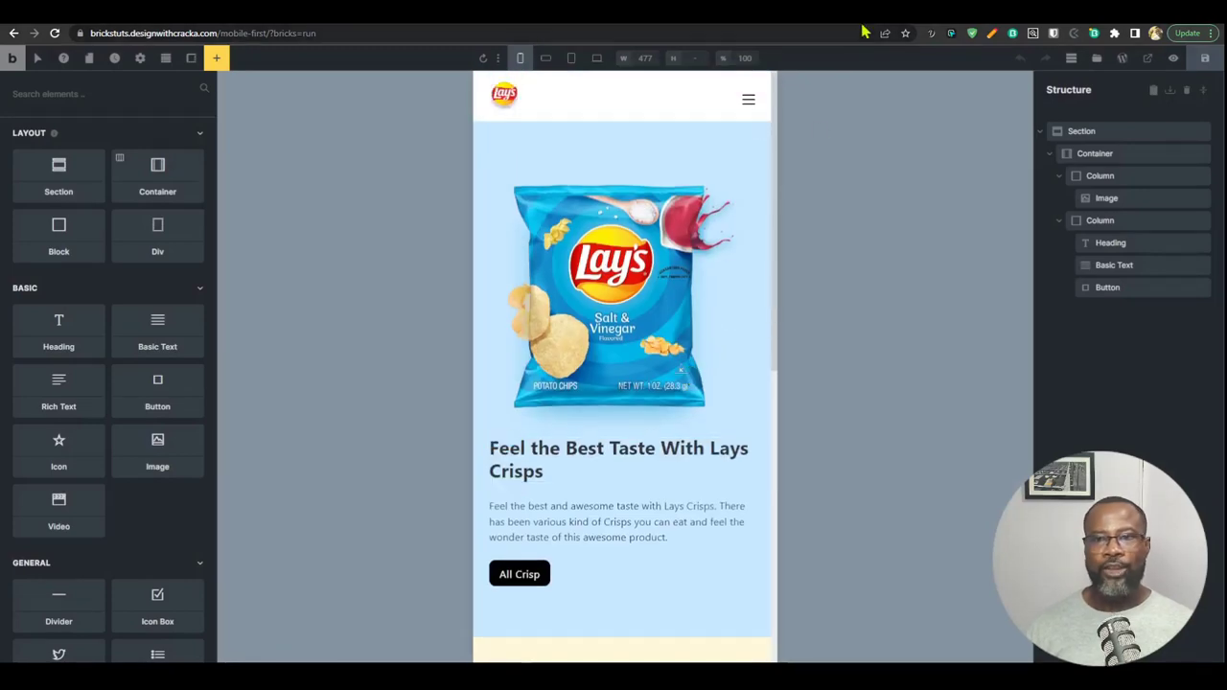
pyautogui.hotkey('ctrl', 'shift', 'v')
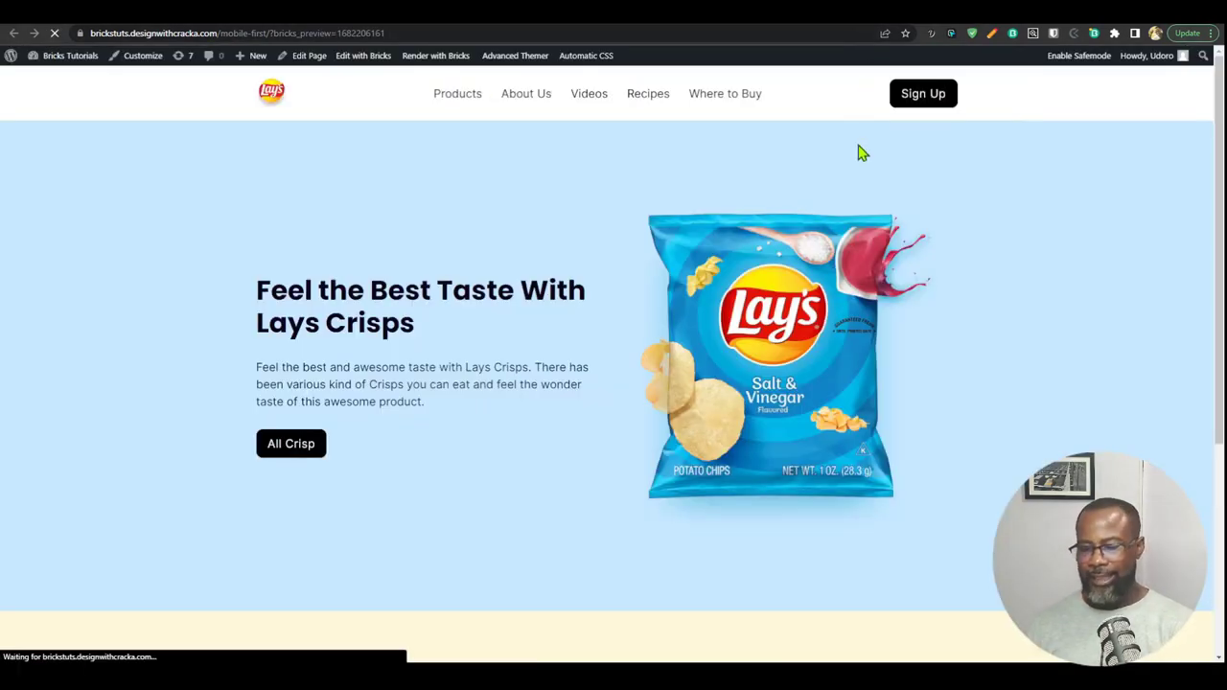
pyautogui.hotkey('ctrl', 'shift', 'm')
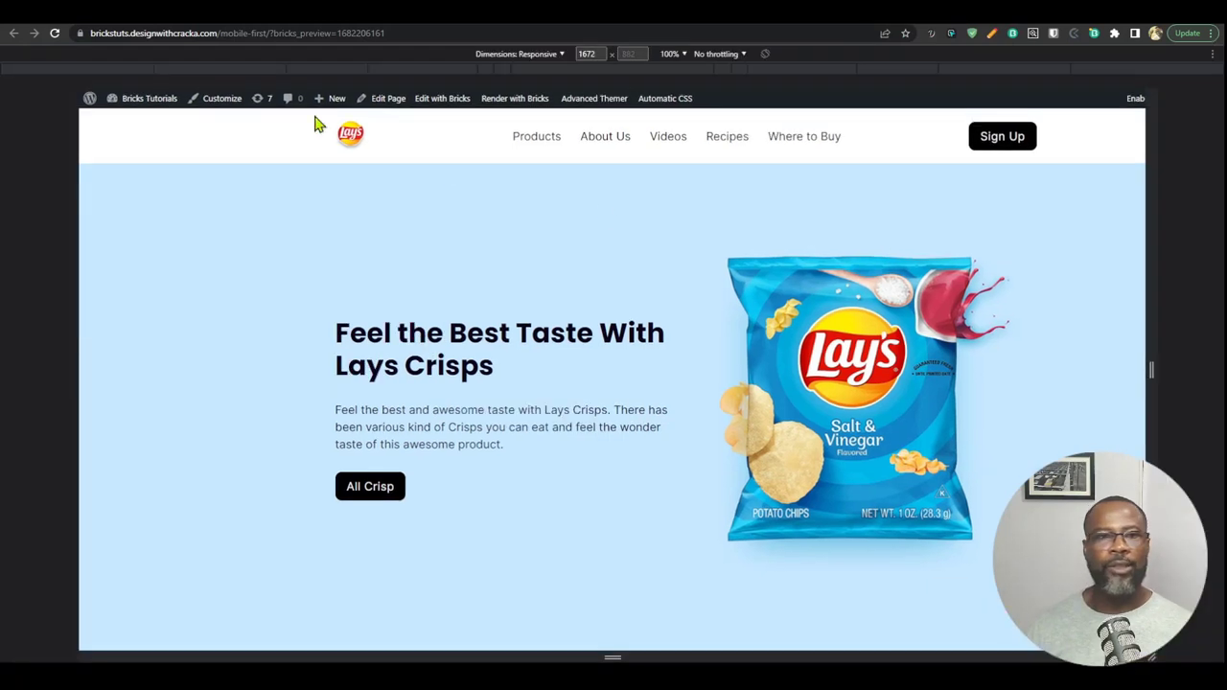
pyautogui.click(548, 56)
pyautogui.click(543, 111)
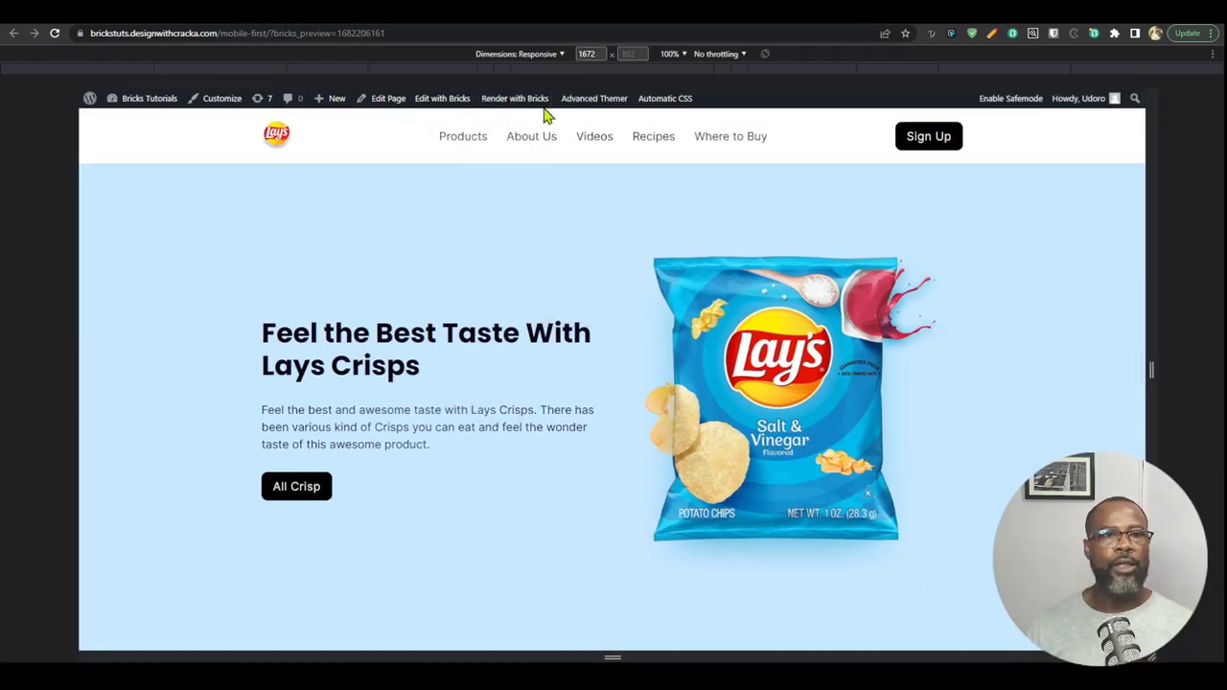
pyautogui.click(721, 151)
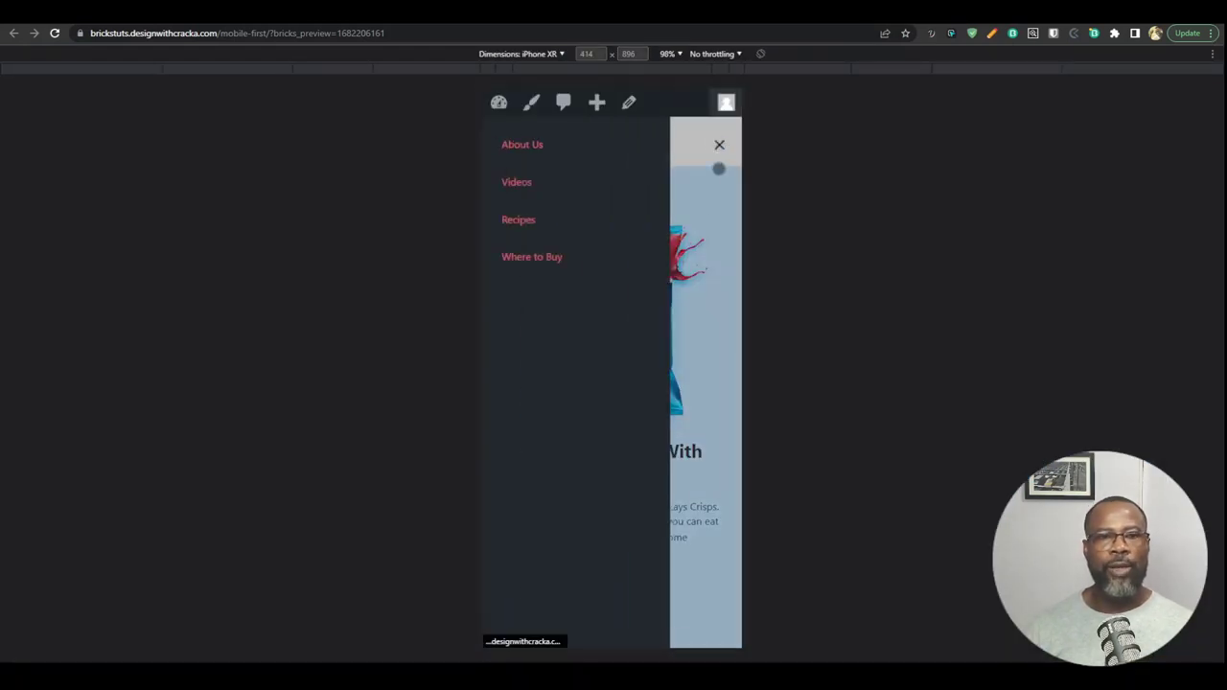
pyautogui.click(719, 168)
pyautogui.click(719, 151)
pyautogui.click(719, 156)
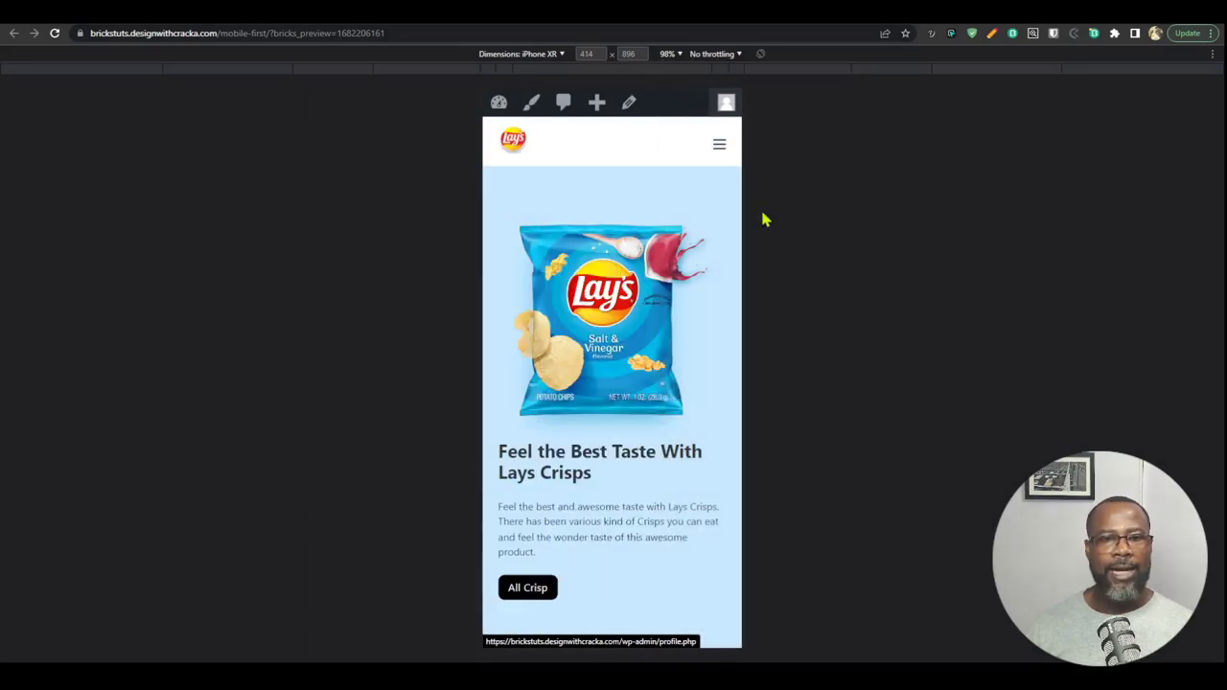
# Step: Check the page layout at iPad Mini size
pyautogui.click(553, 57)
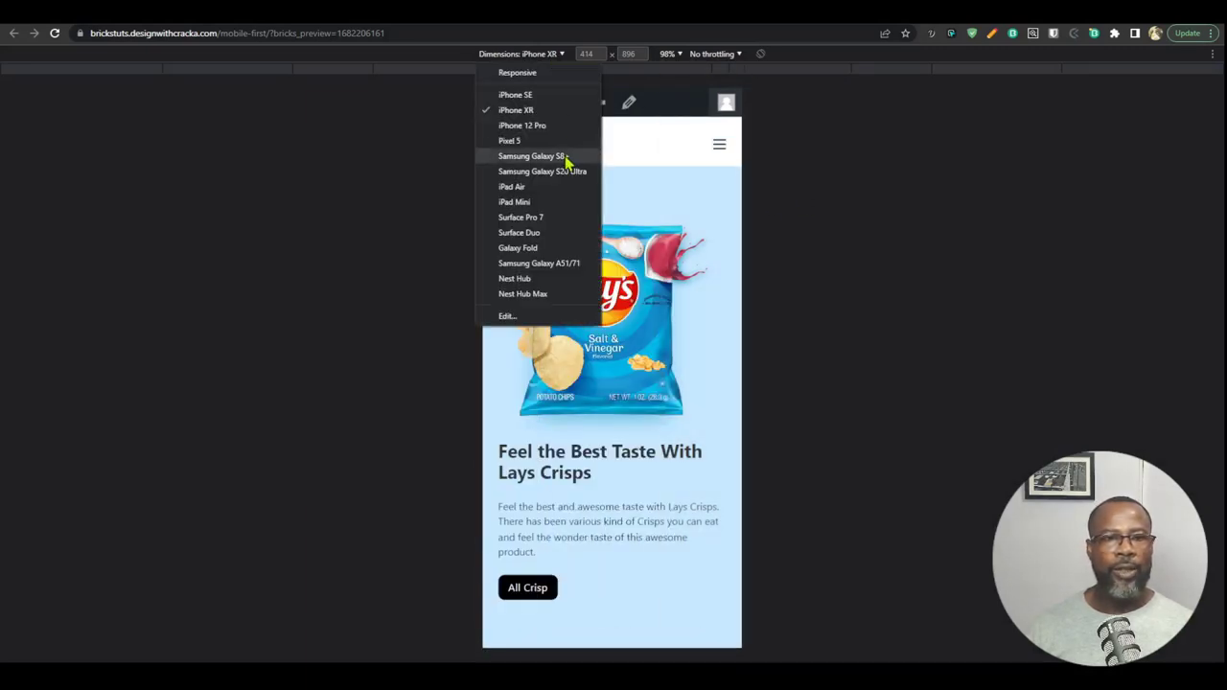
pyautogui.click(548, 201)
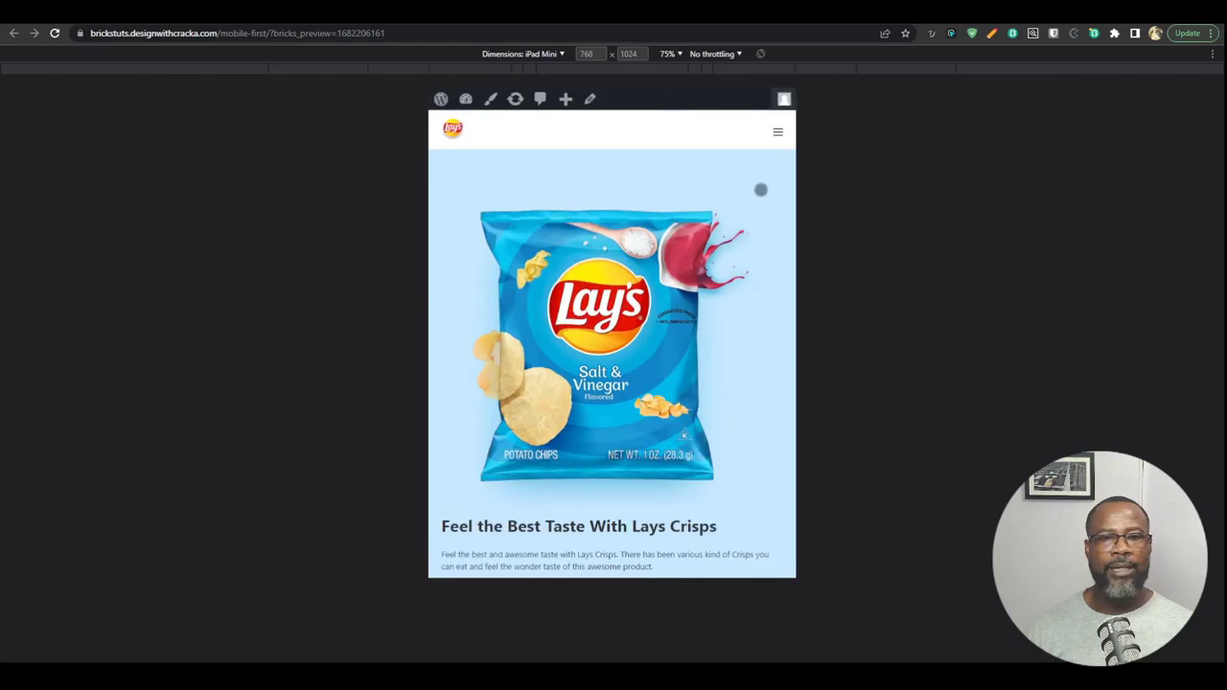
pyautogui.scroll(-6, 721, 411)
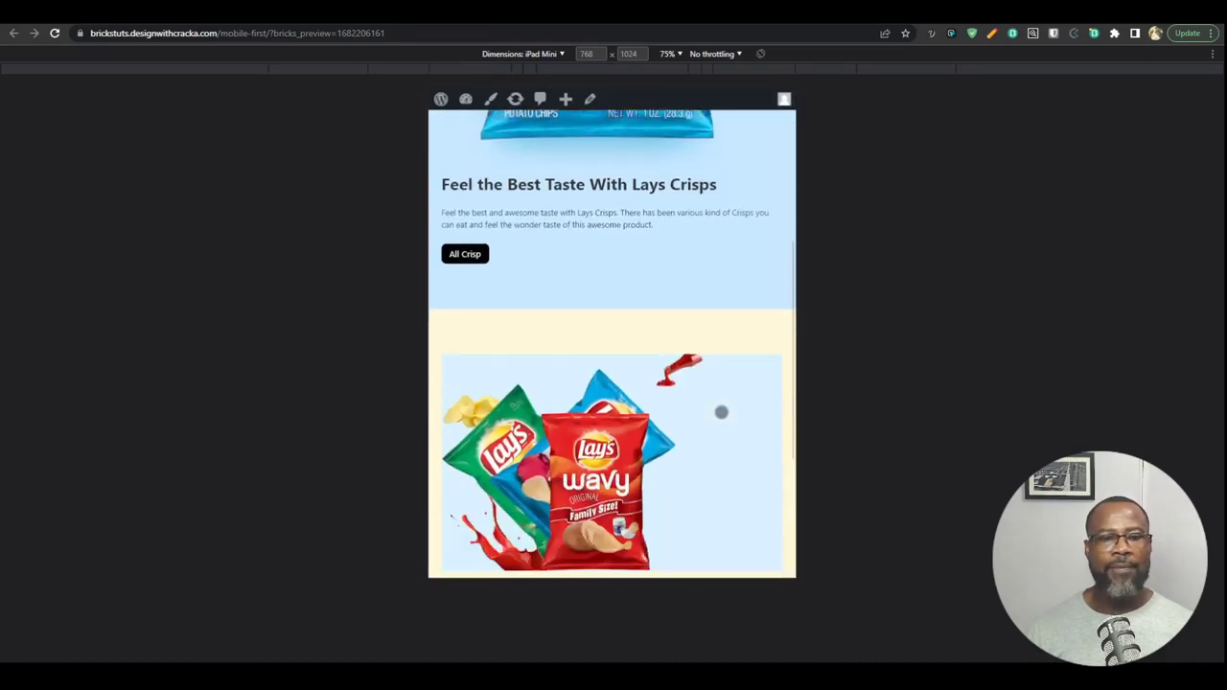
pyautogui.scroll(3, 721, 411)
pyautogui.scroll(-2, 721, 411)
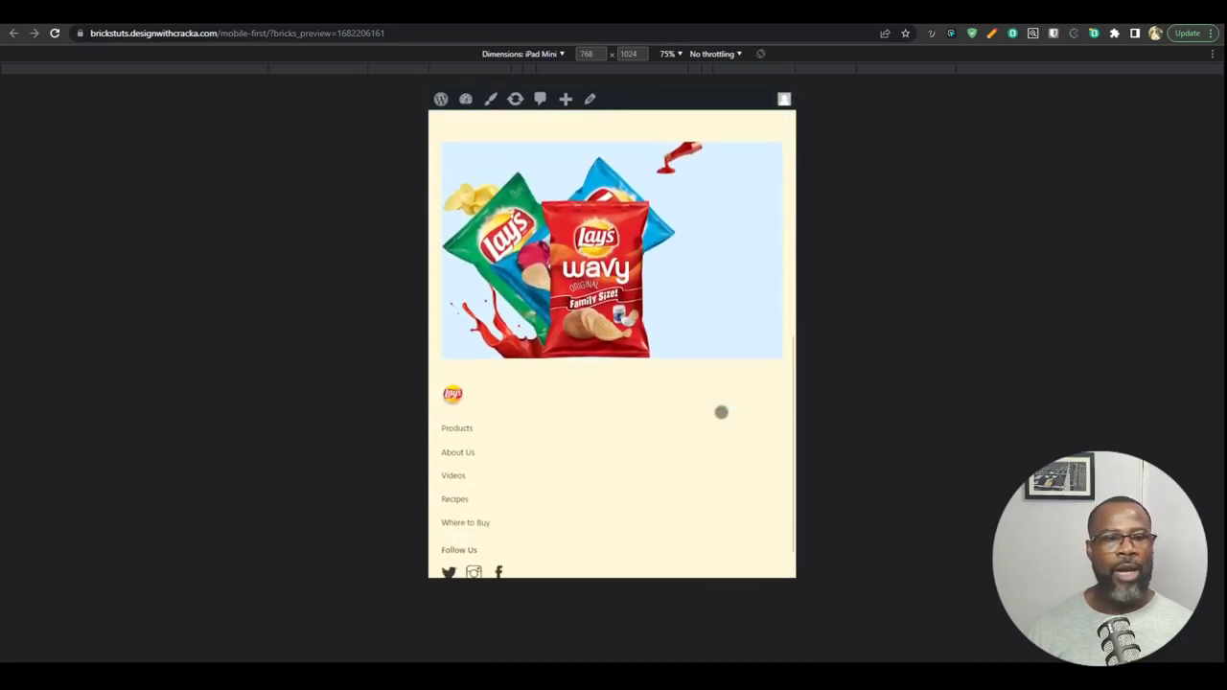
pyautogui.scroll(2, 704, 403)
pyautogui.scroll(2, 611, 277)
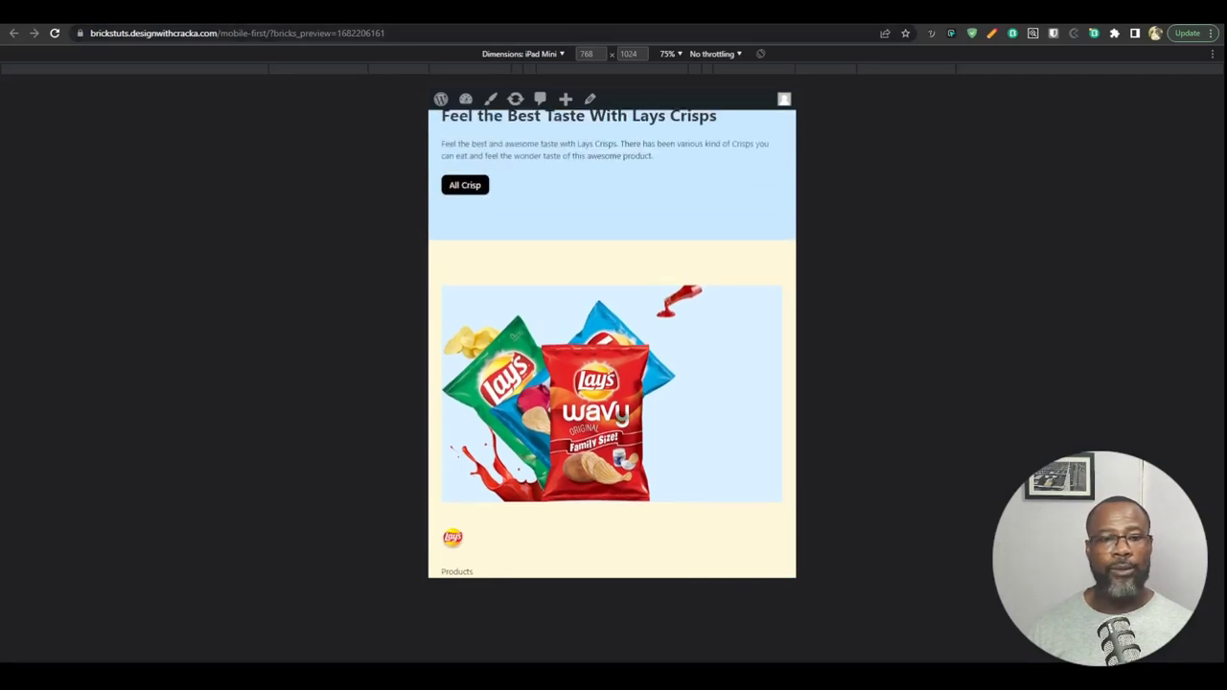
pyautogui.scroll(-5, 624, 454)
pyautogui.scroll(1, 623, 368)
pyautogui.scroll(2, 618, 452)
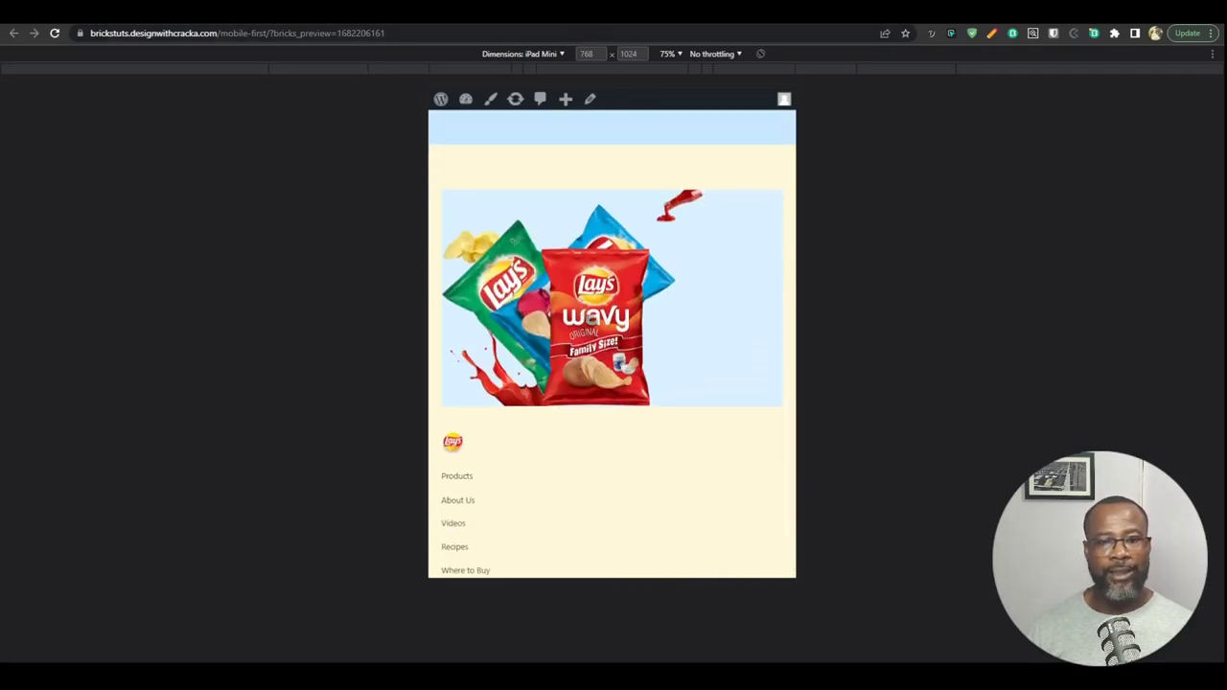
pyautogui.scroll(-2, 618, 451)
pyautogui.scroll(1, 617, 452)
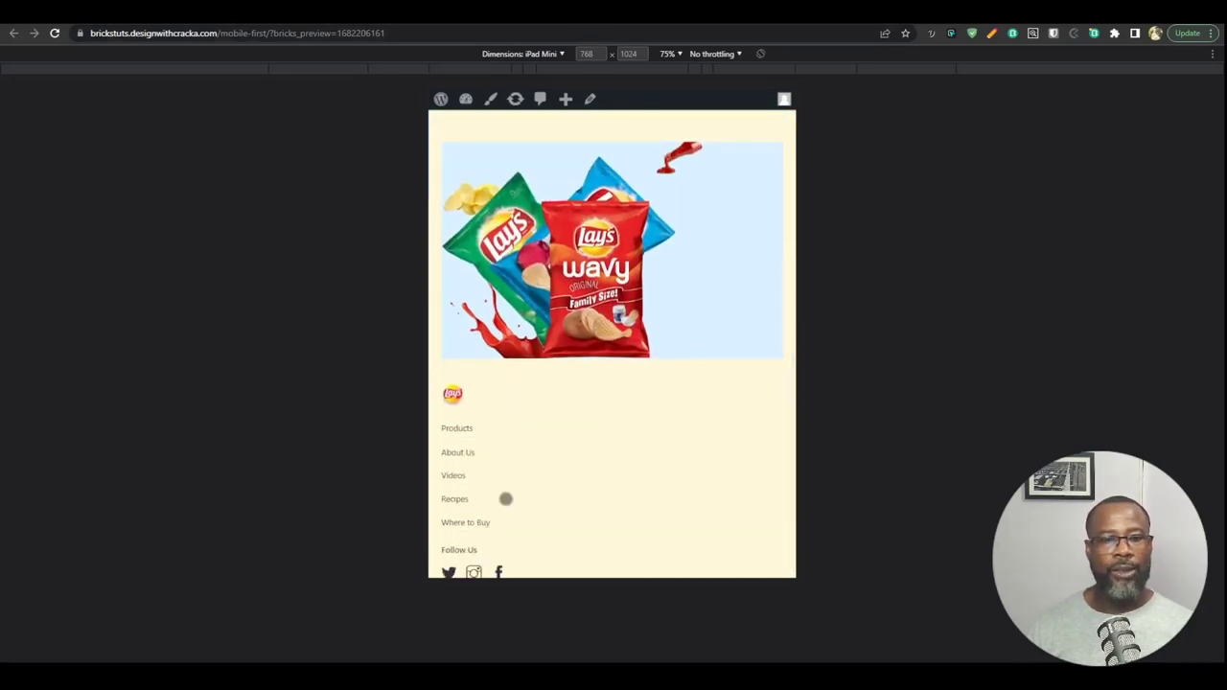
pyautogui.scroll(-1, 634, 404)
pyautogui.scroll(3, 652, 428)
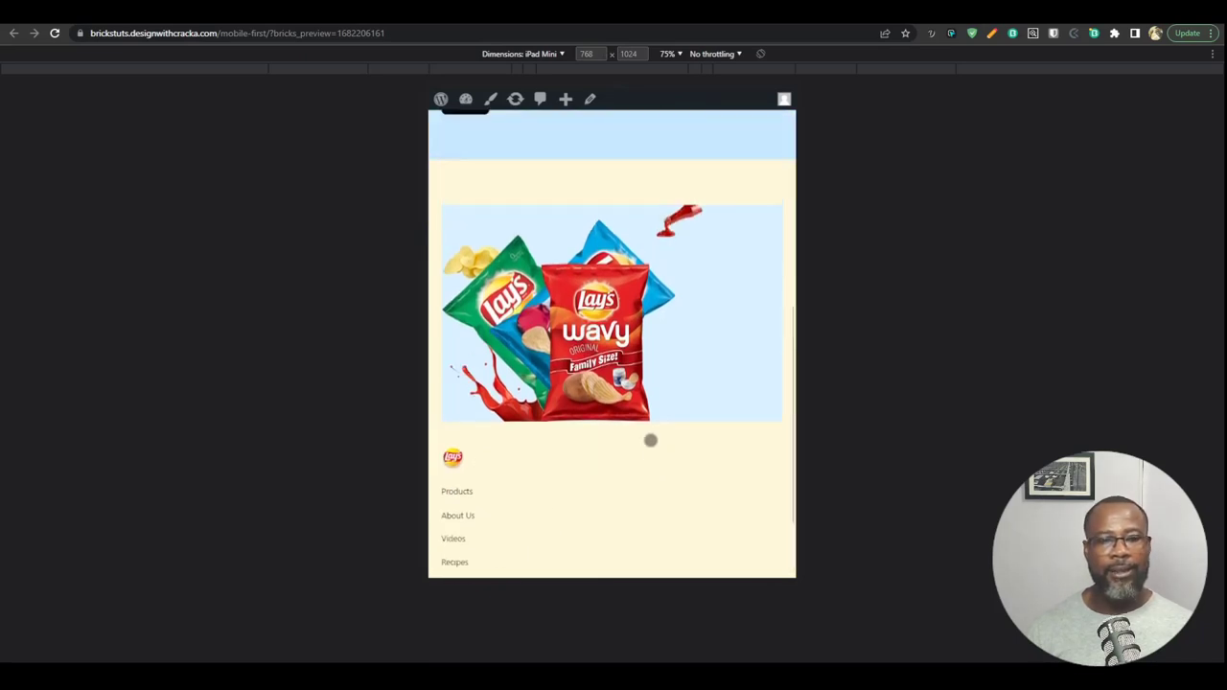
# Step: Check the page at iPad Air and Surface Pro 7 sizes, then return to Responsive width
pyautogui.click(543, 56)
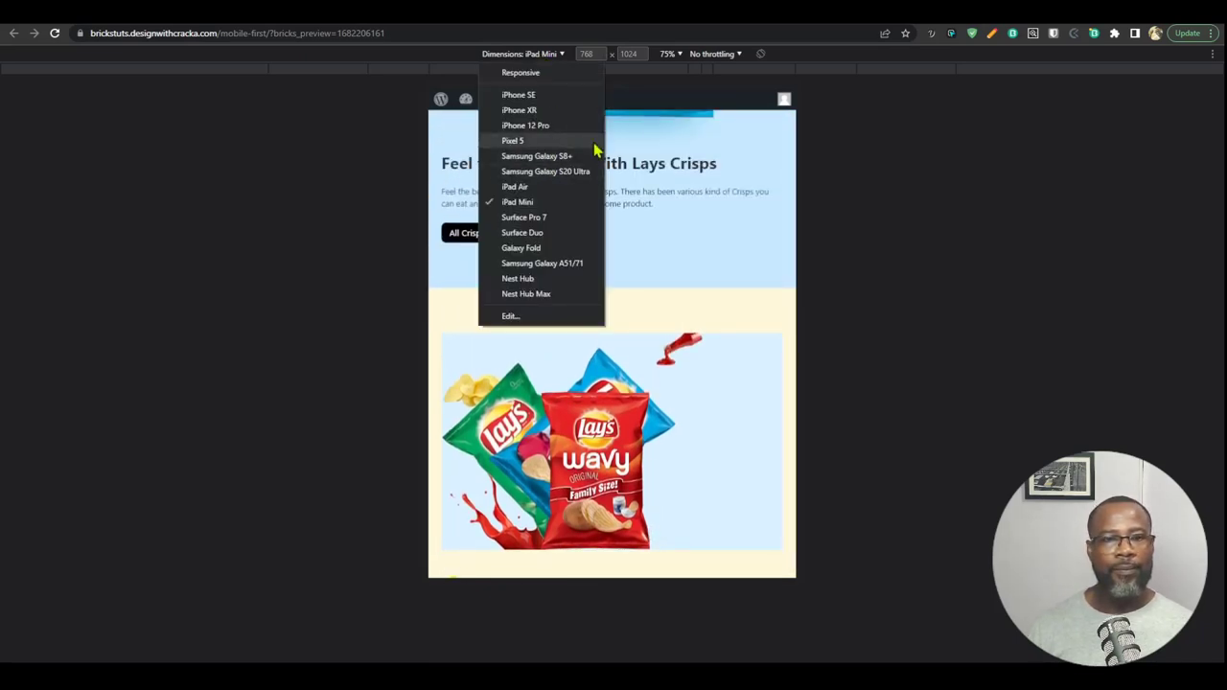
pyautogui.click(543, 188)
pyautogui.click(537, 54)
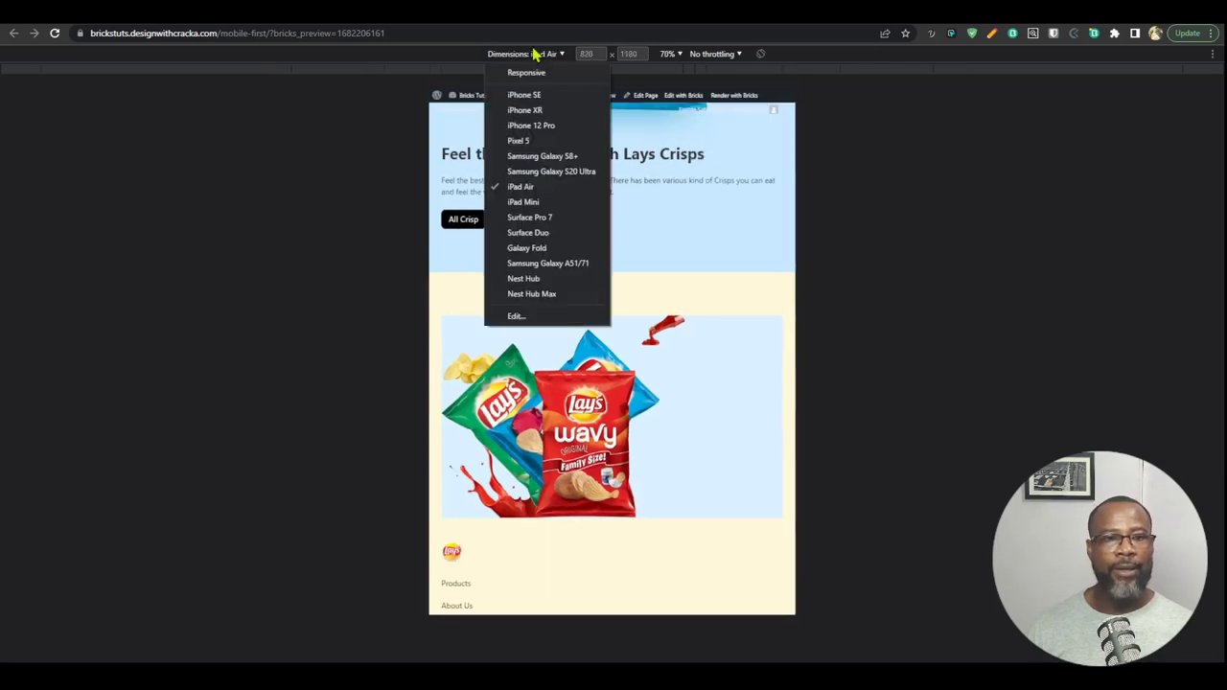
pyautogui.click(554, 218)
pyautogui.scroll(-3, 679, 351)
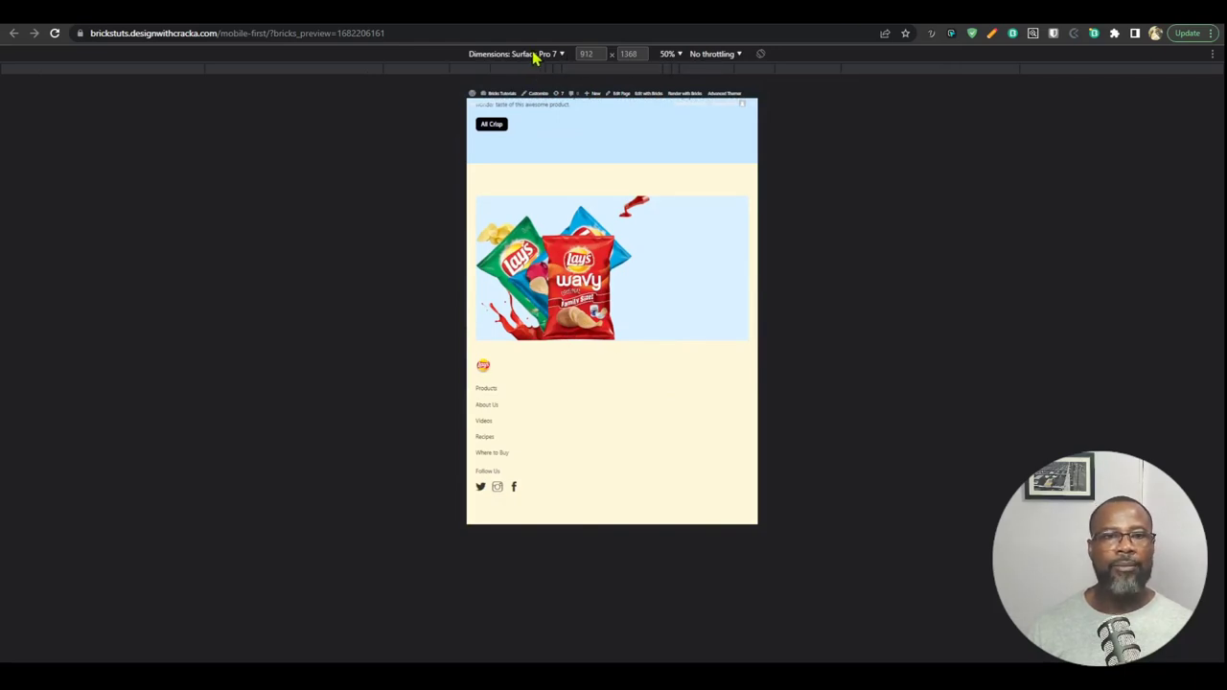
pyautogui.click(783, 68)
pyautogui.scroll(-5, 362, 363)
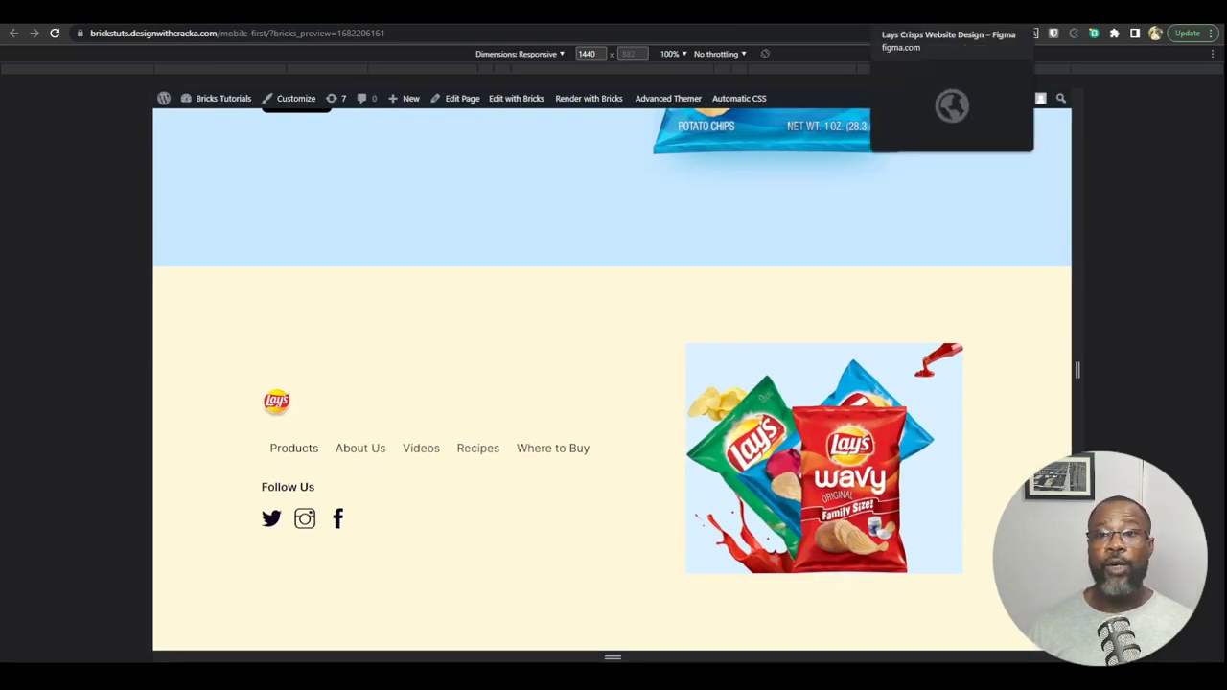
# Step: Compare the live footer with the Figma Lays design
pyautogui.click(911, 10)
pyautogui.scroll(-3, 891, 414)
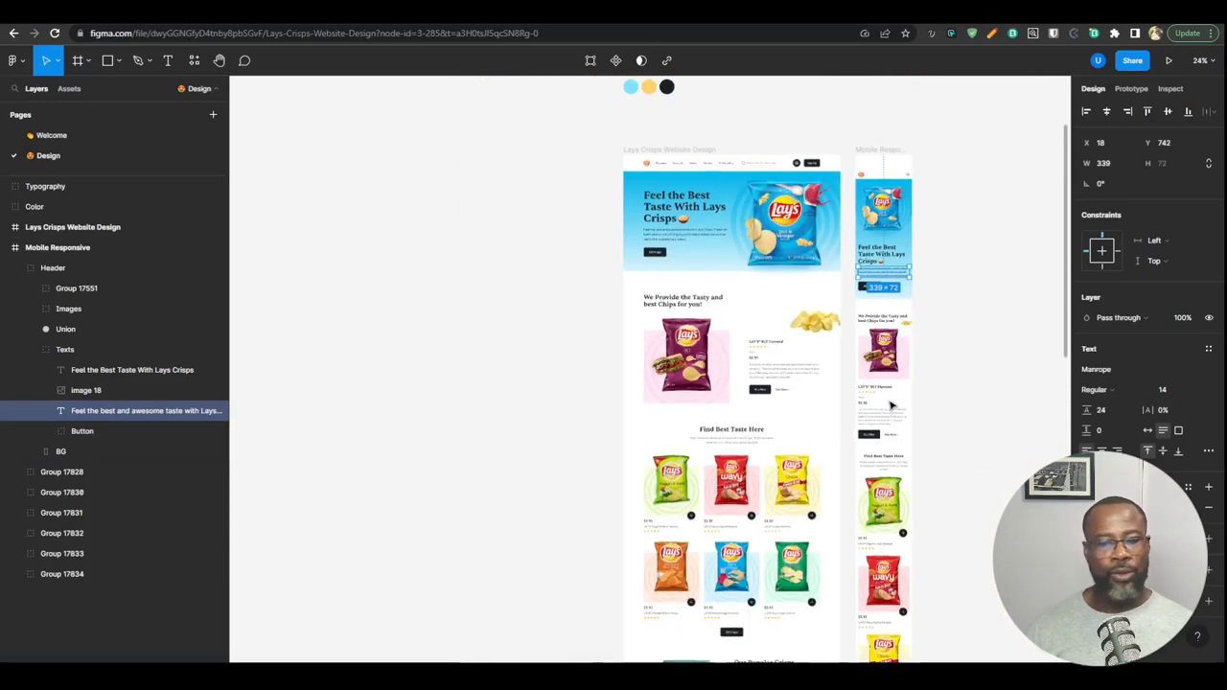
pyautogui.scroll(-10, 892, 412)
pyautogui.scroll(-5, 910, 508)
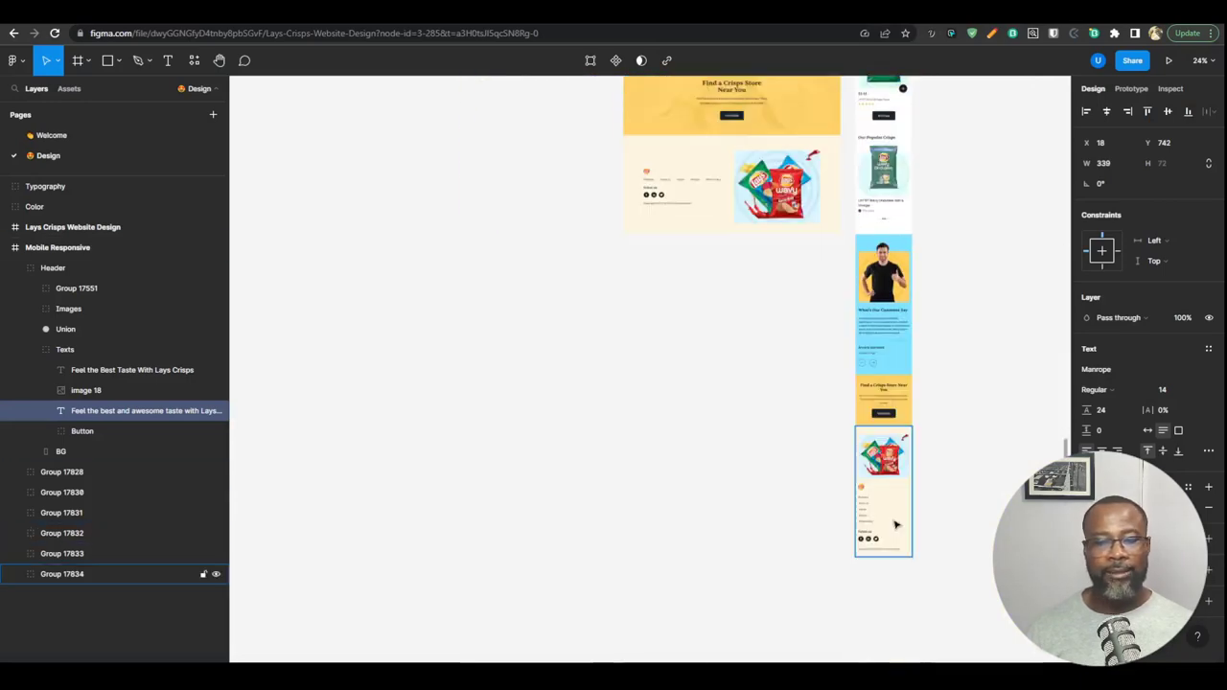
pyautogui.click(911, 10)
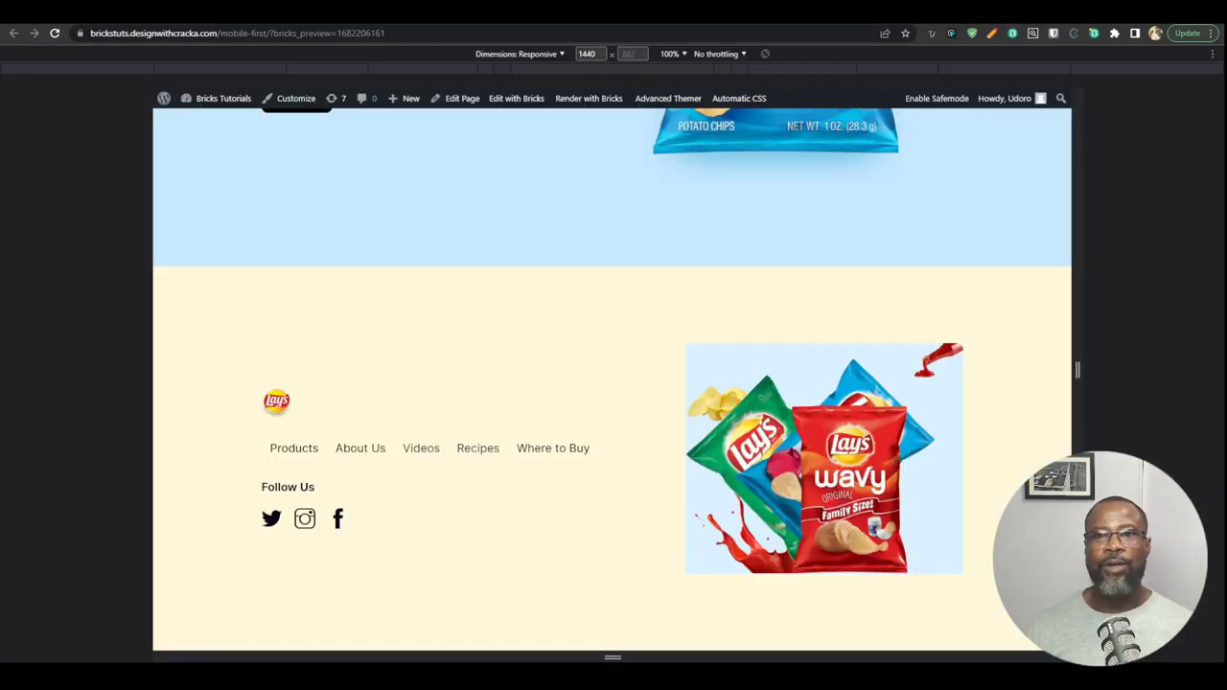
# Step: Return to the Lays page in the builder and open the mobile-first-footer template
pyautogui.click(911, 11)
pyautogui.scroll(-6, 710, 499)
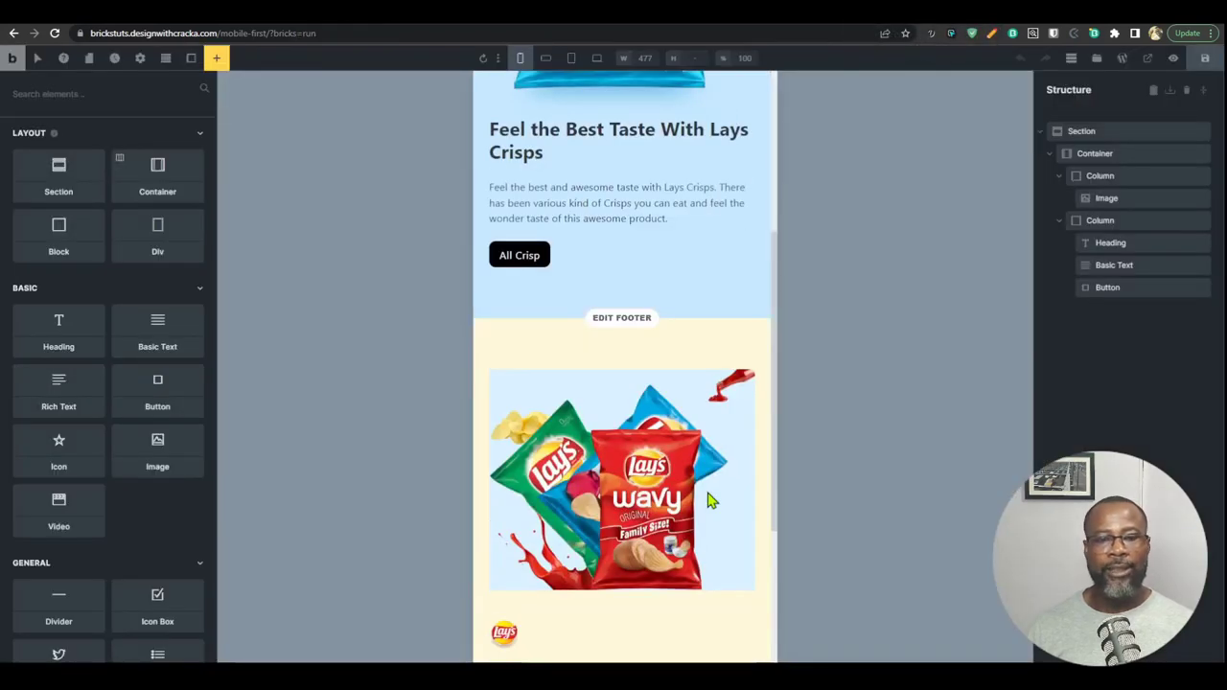
pyautogui.scroll(4, 625, 462)
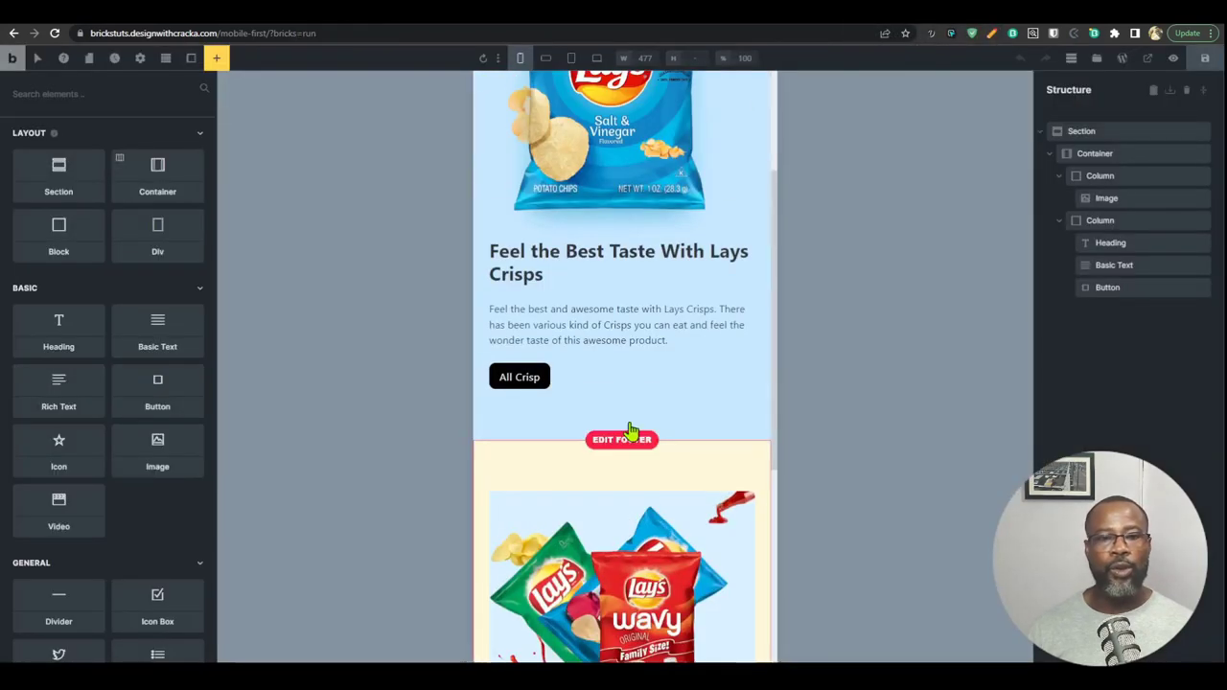
pyautogui.click(625, 439)
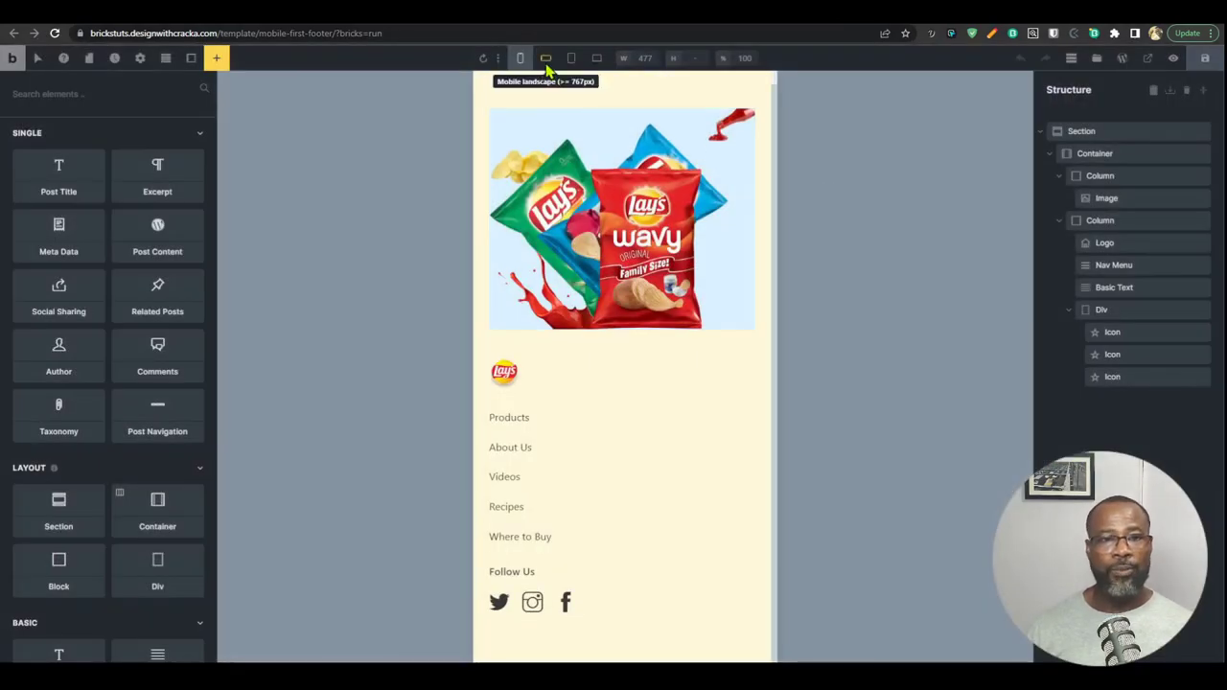
# Step: At mobile landscape width, lay the footer image and links side by side
pyautogui.click(546, 57)
pyautogui.scroll(-1, 537, 287)
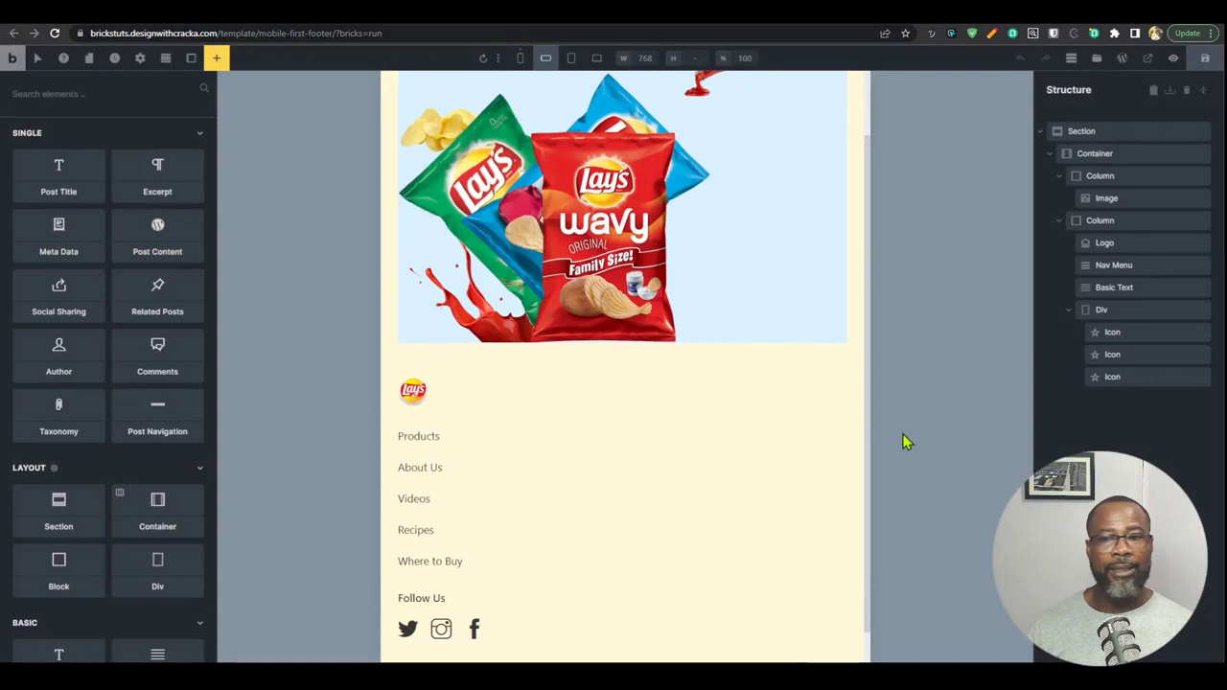
pyautogui.click(1095, 154)
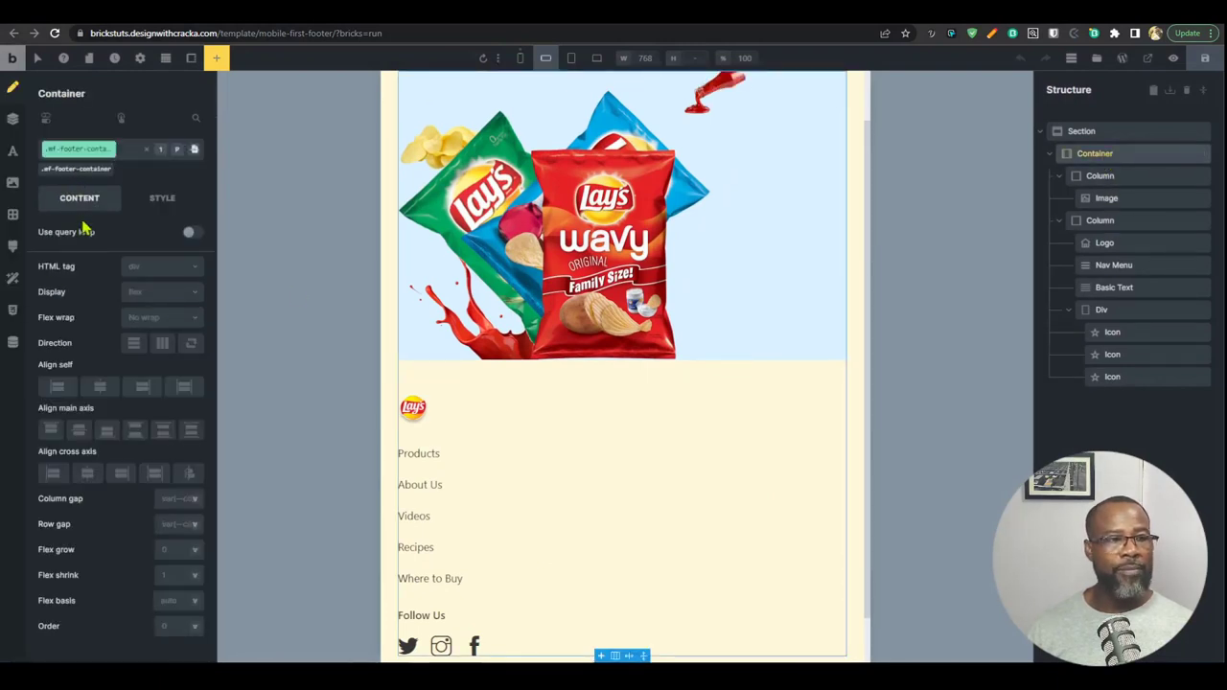
pyautogui.click(162, 342)
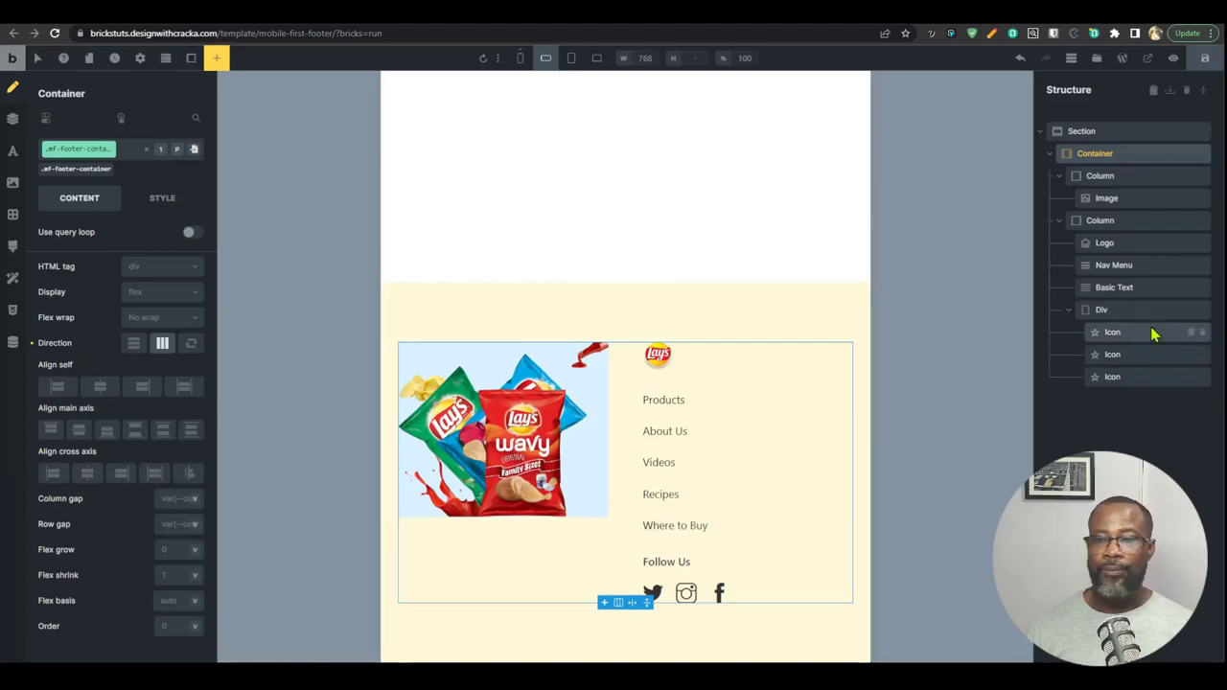
# Step: Give the footer image column an order of 1
pyautogui.click(1102, 220)
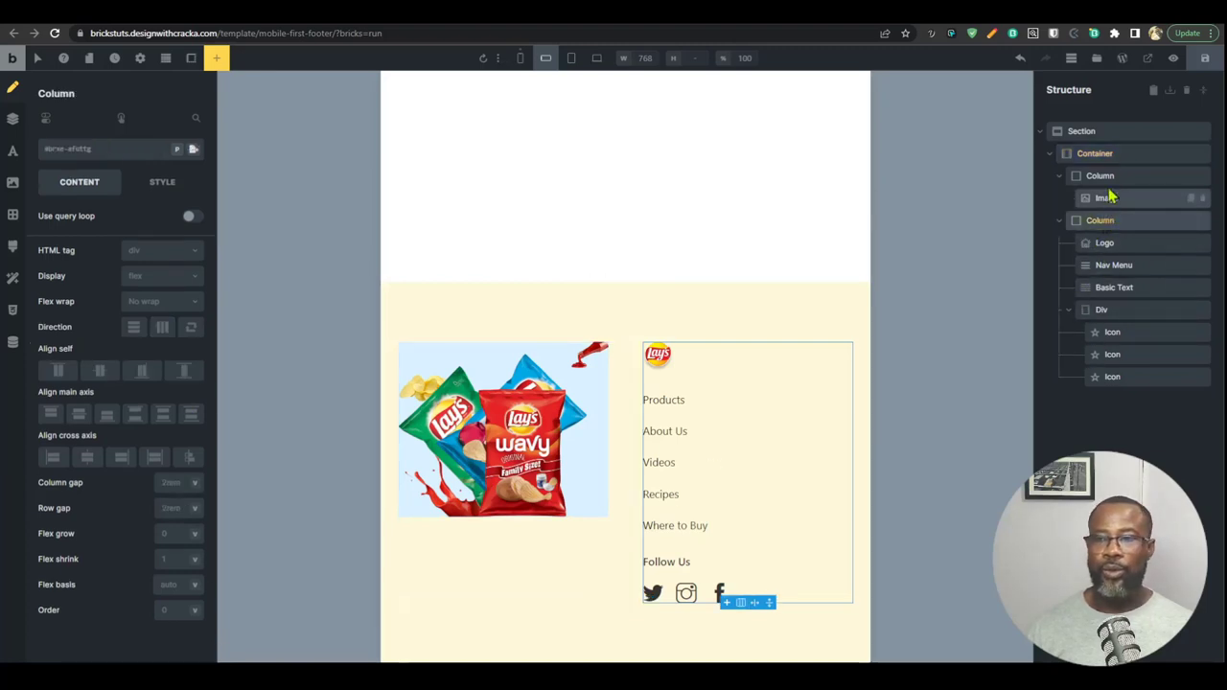
pyautogui.click(1100, 176)
pyautogui.click(164, 606)
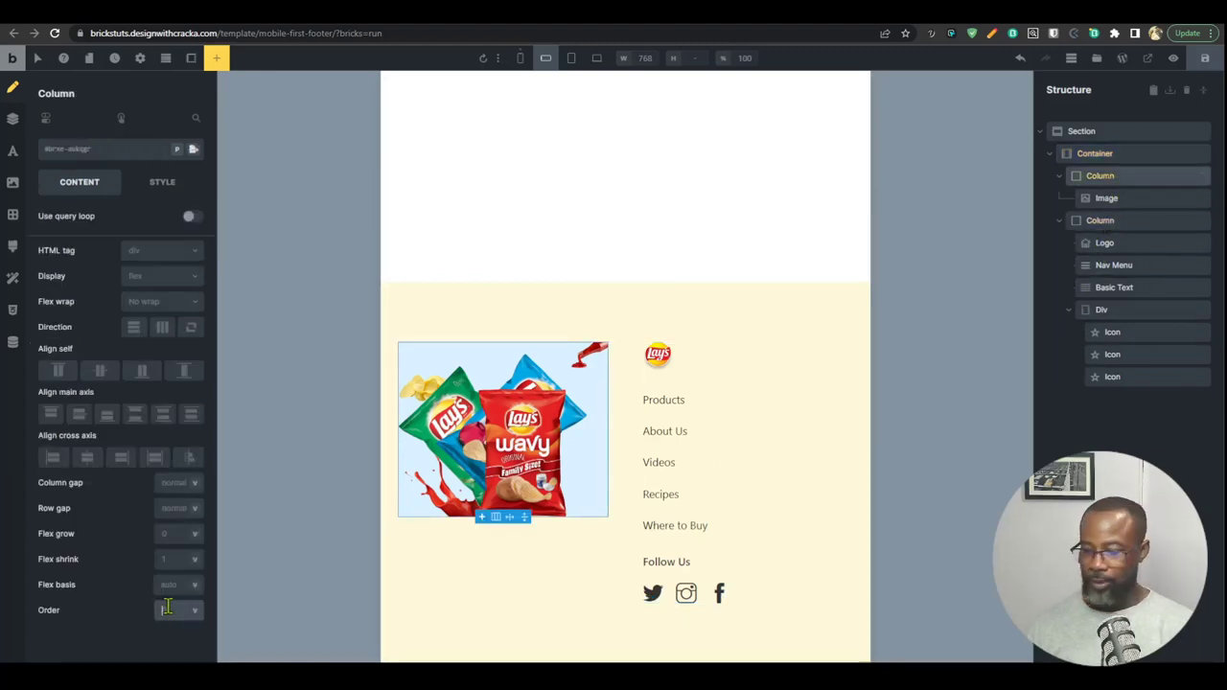
pyautogui.write('1')
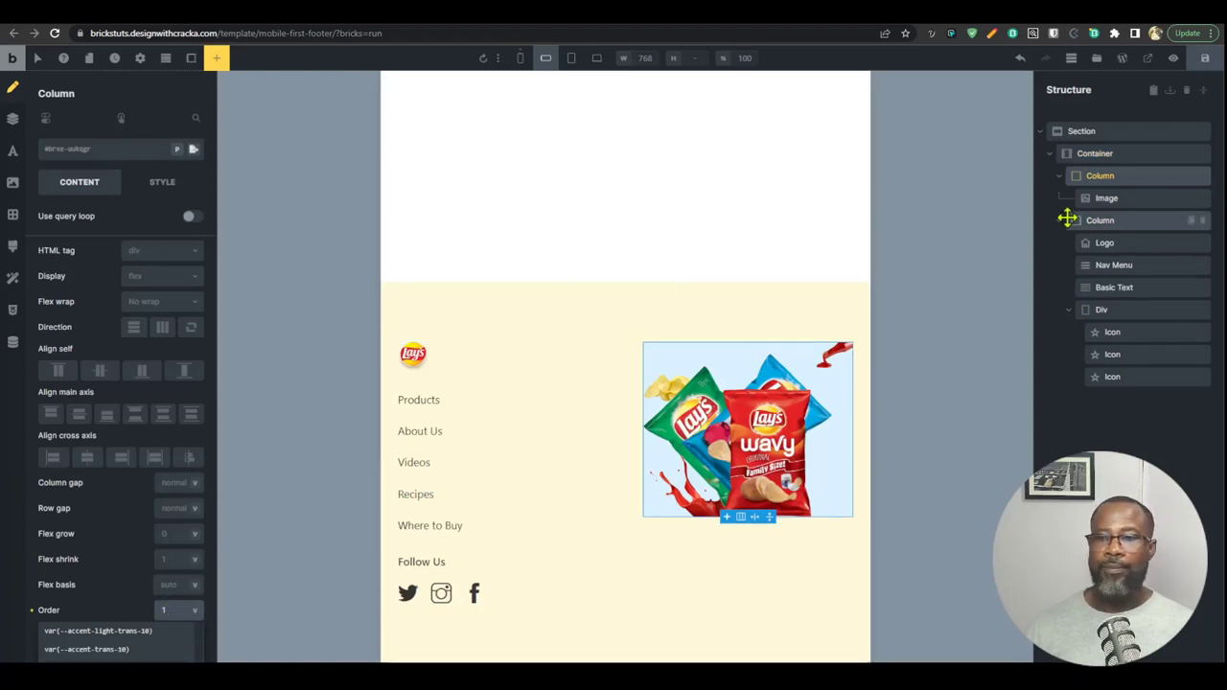
# Step: Centre the footer columns vertically and check tablet portrait and desktop widths
pyautogui.click(1059, 176)
pyautogui.click(1059, 198)
pyautogui.click(1095, 153)
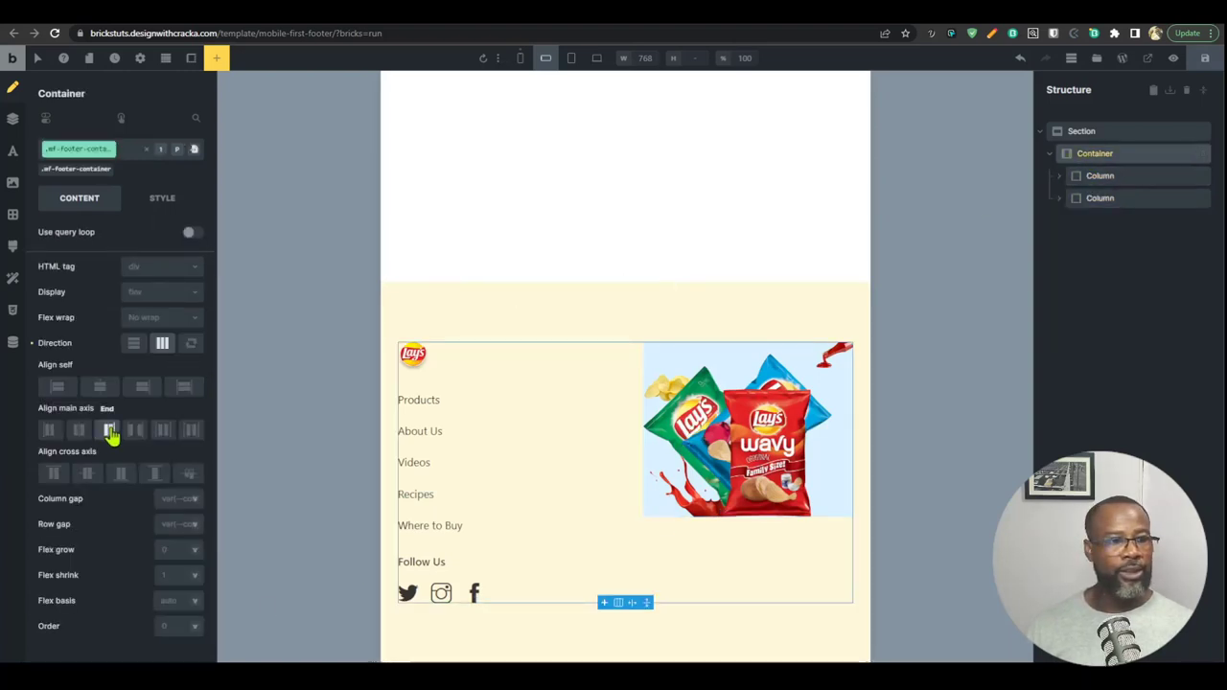
pyautogui.click(87, 473)
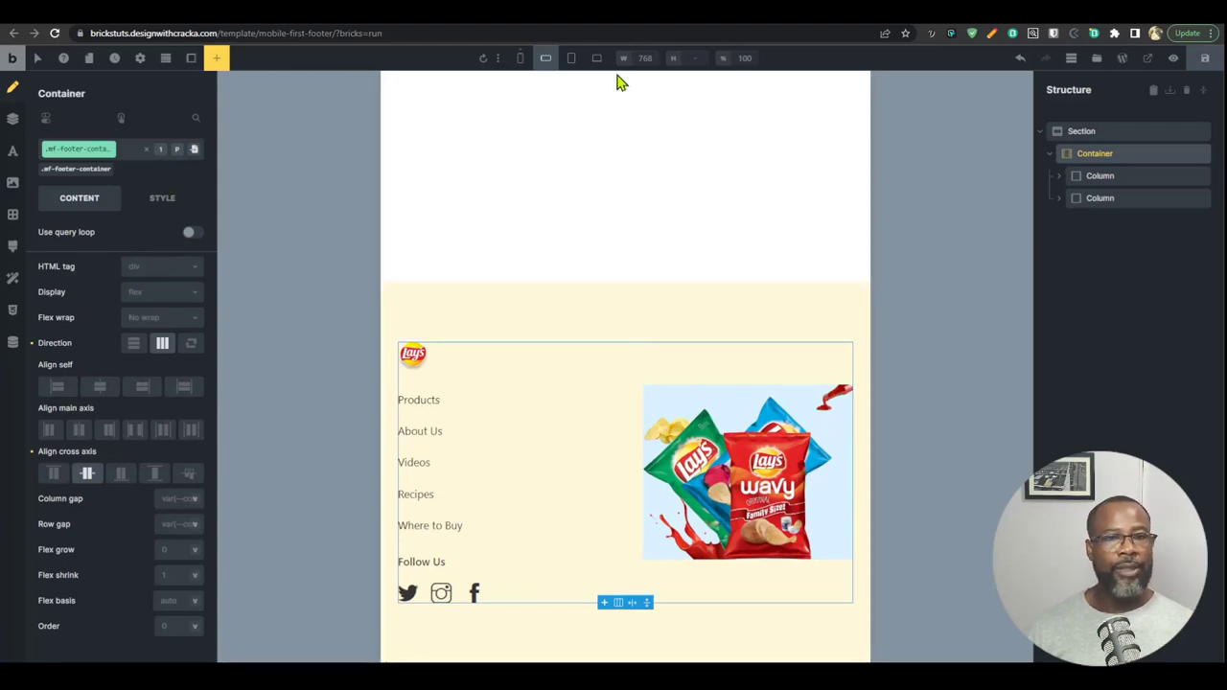
pyautogui.click(573, 57)
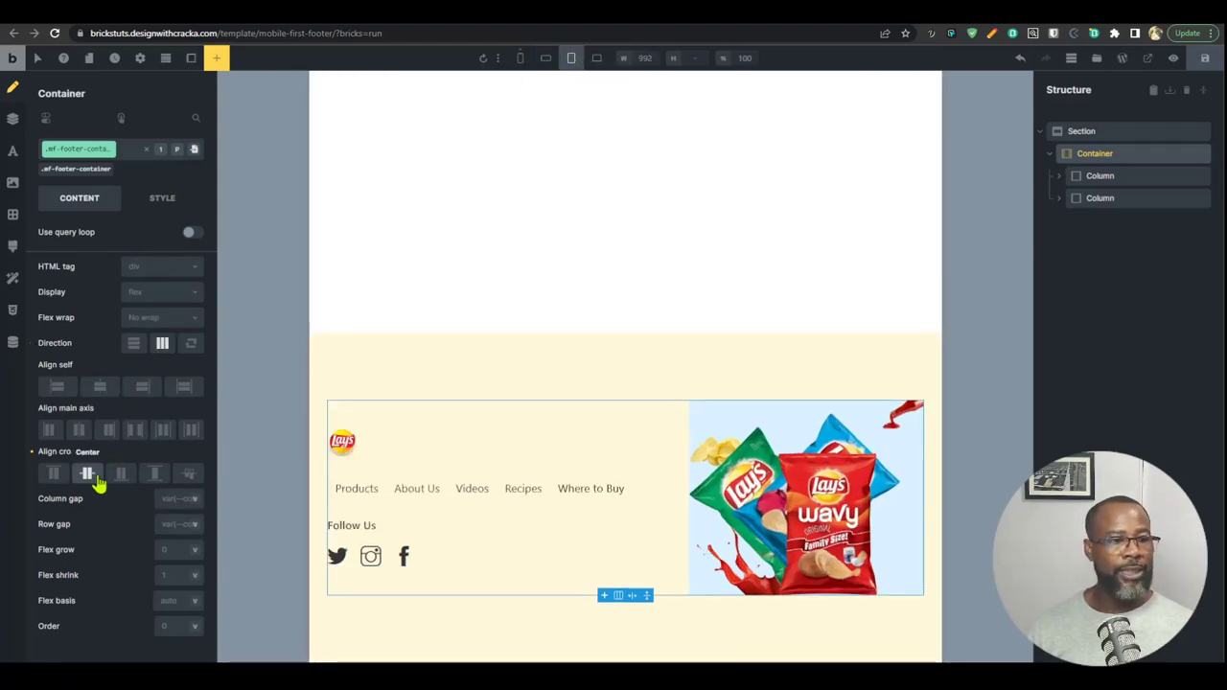
pyautogui.click(597, 59)
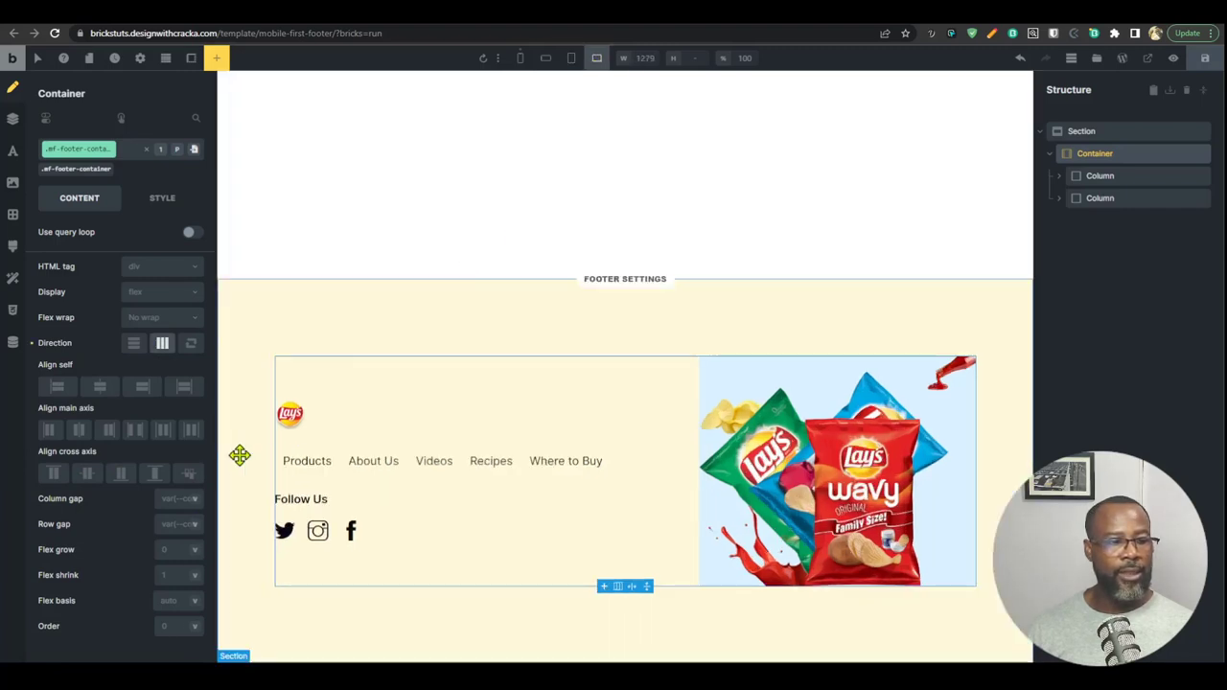
# Step: Check the image column across tablet portrait, mobile landscape and desktop widths
pyautogui.click(571, 57)
pyautogui.click(546, 58)
pyautogui.click(1103, 176)
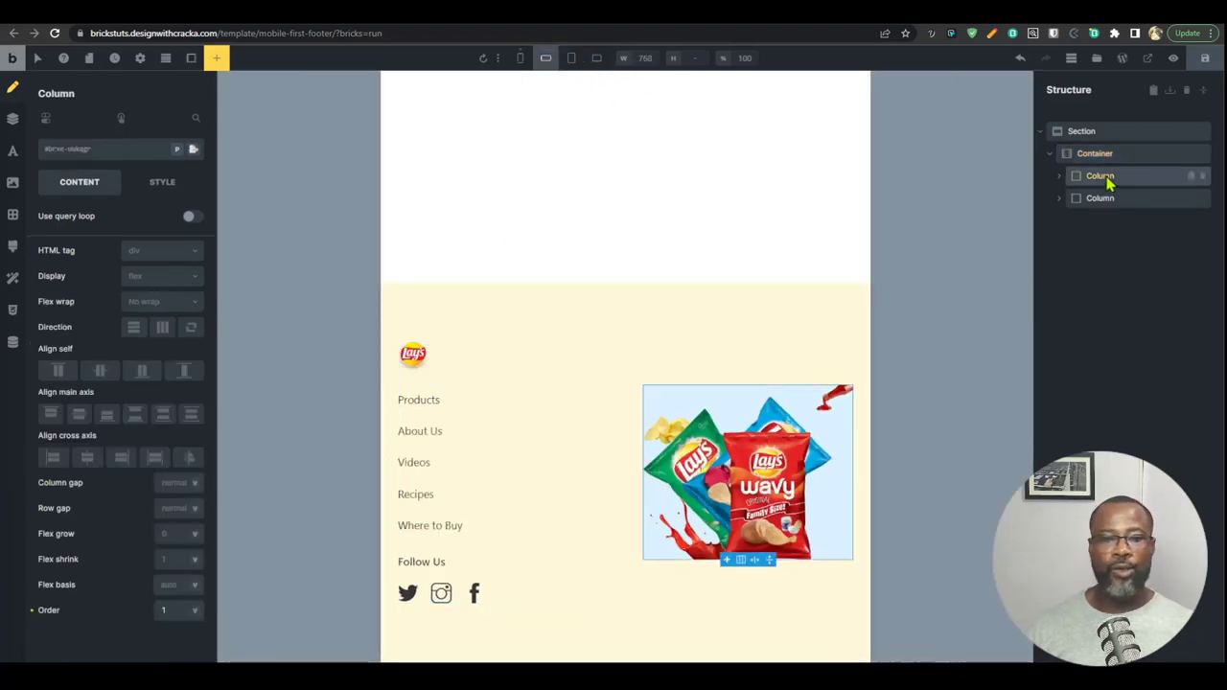
pyautogui.click(572, 57)
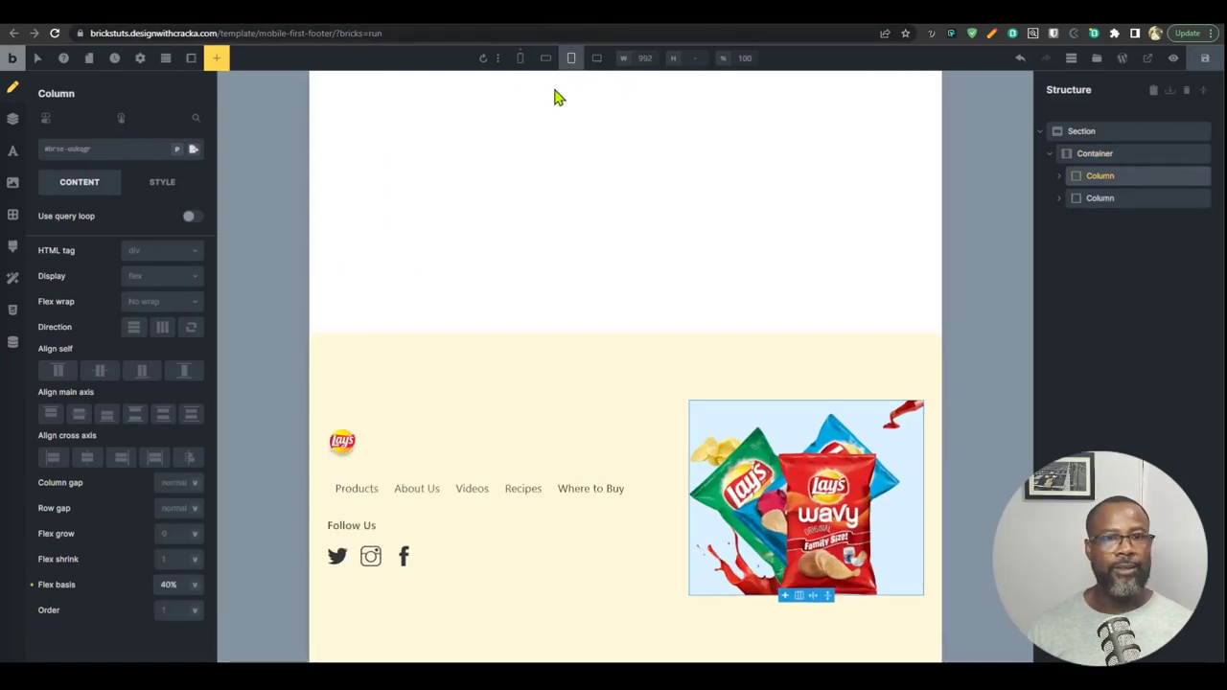
pyautogui.click(546, 57)
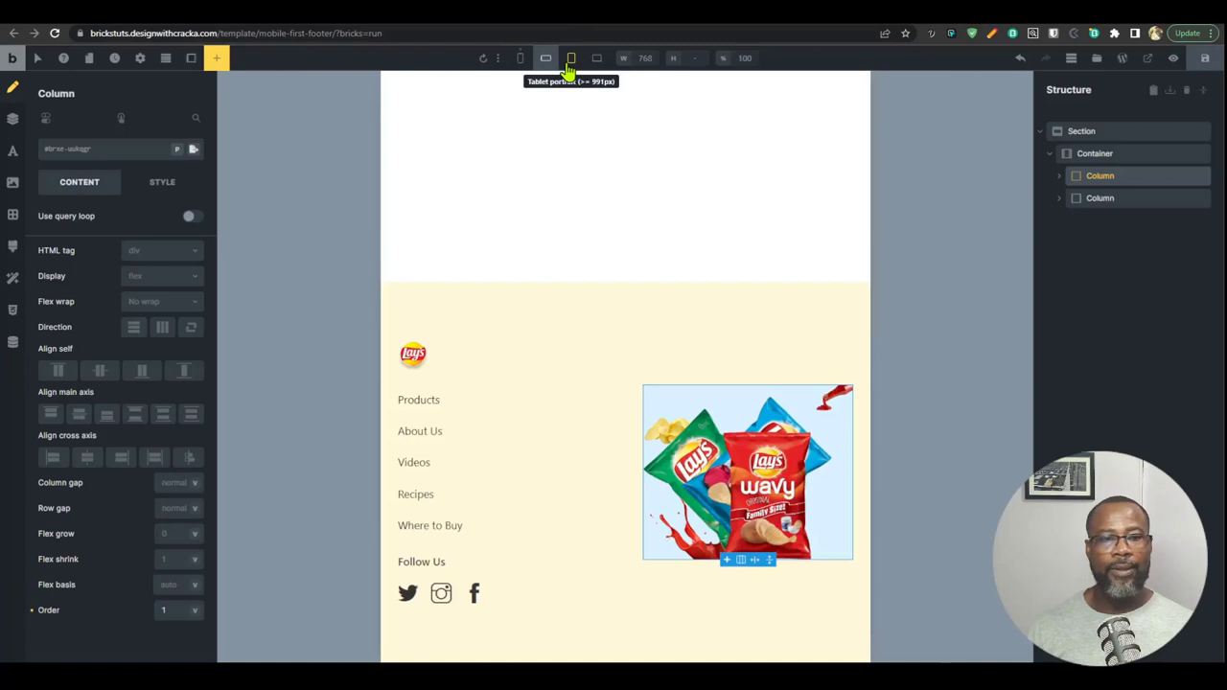
pyautogui.click(570, 60)
pyautogui.click(596, 59)
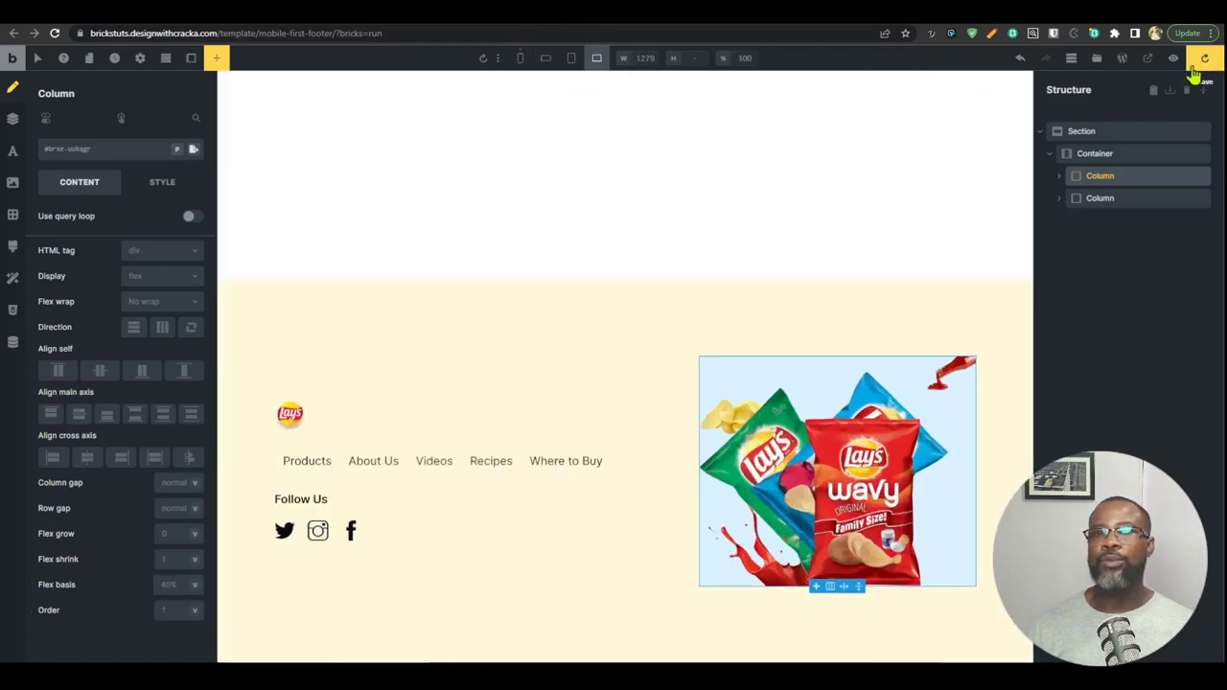
# Step: Reload the live Mobile first page and preview it as an iPad Air
pyautogui.click(877, 26)
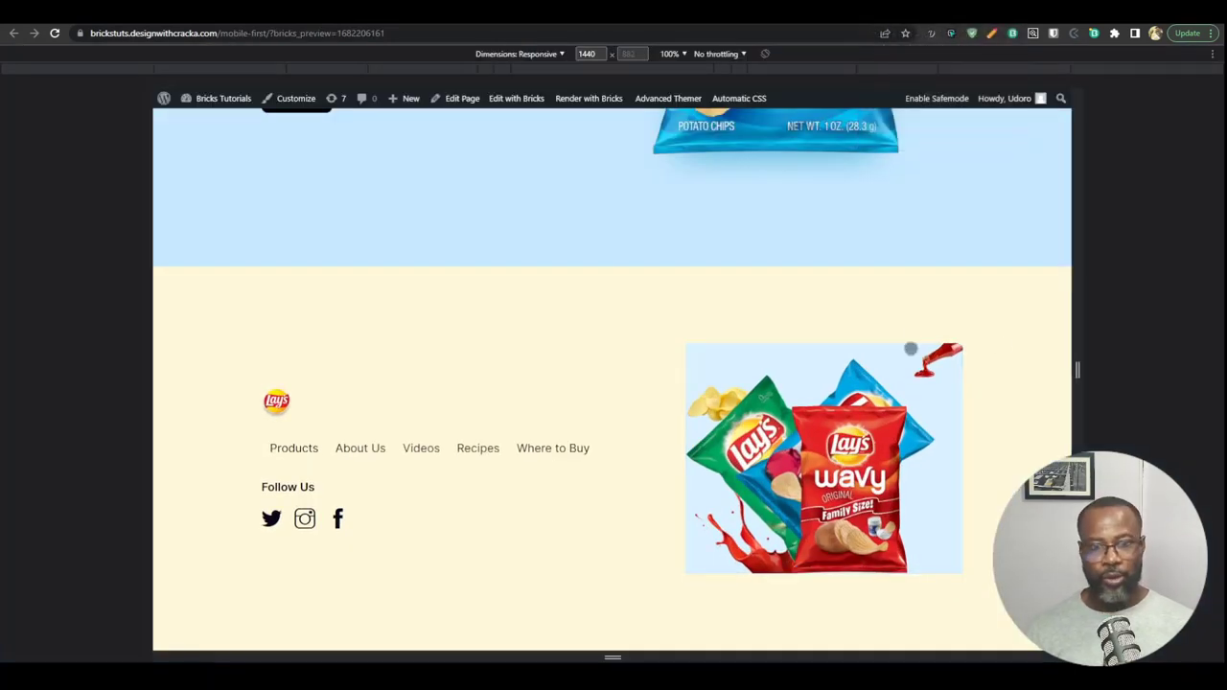
pyautogui.hotkey('ctrl', 'r')
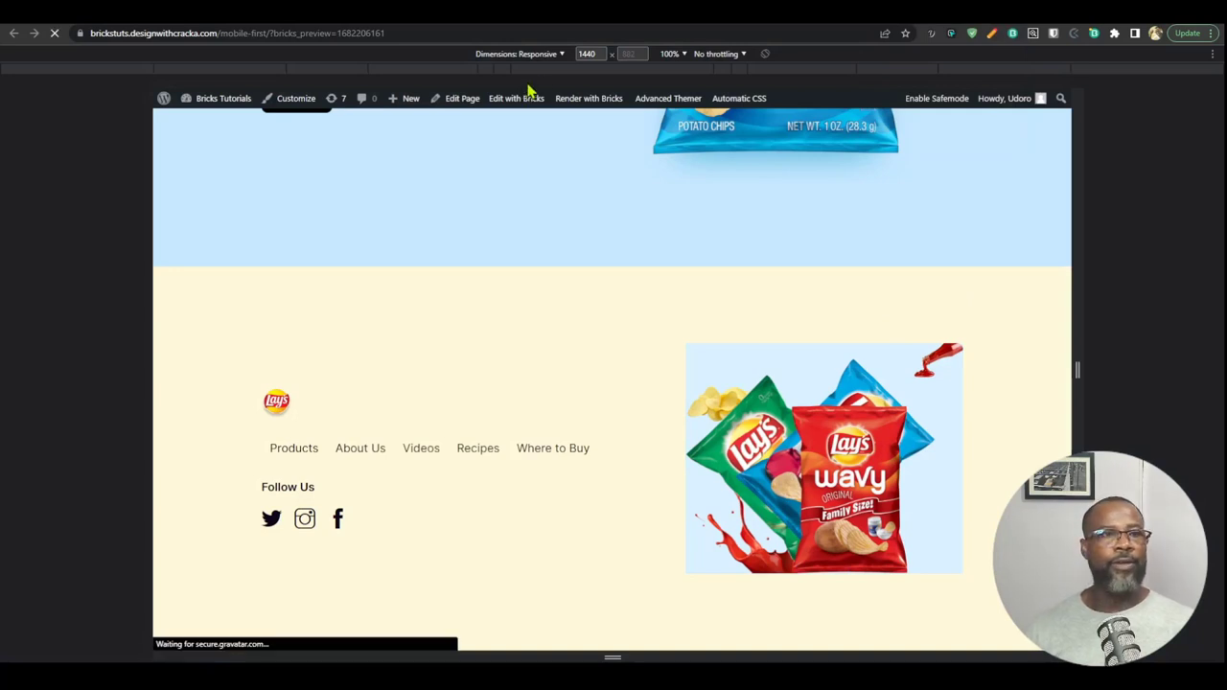
pyautogui.click(548, 55)
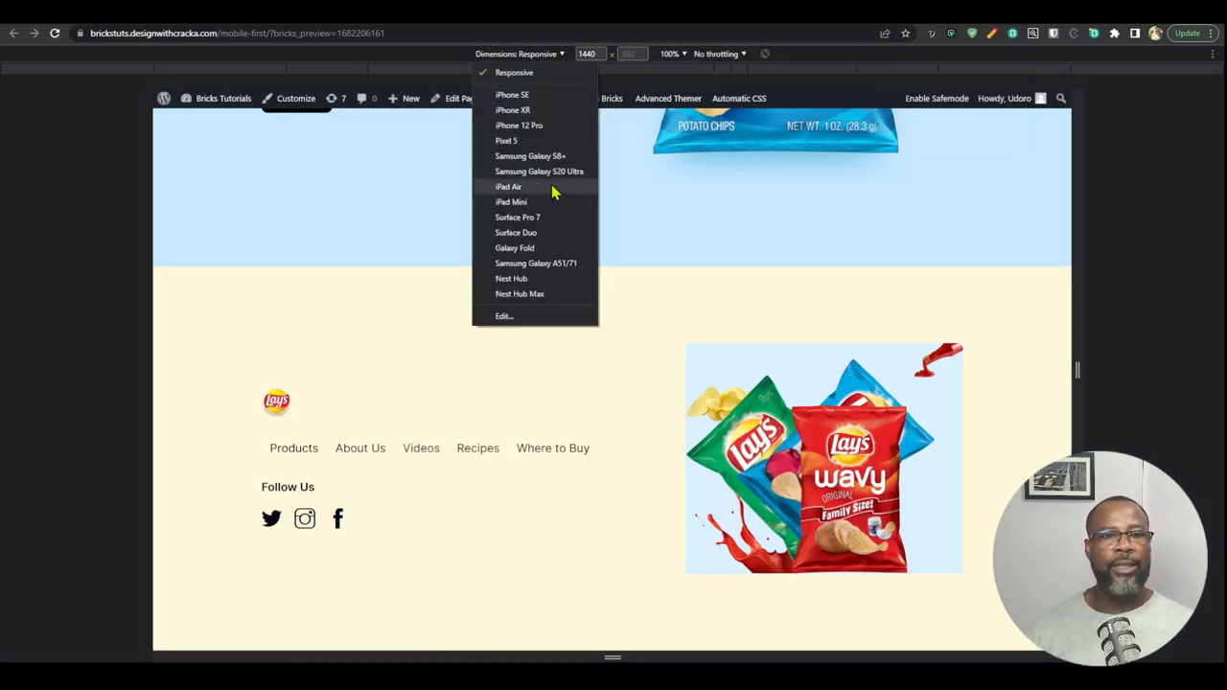
pyautogui.click(552, 188)
pyautogui.scroll(-3, 662, 397)
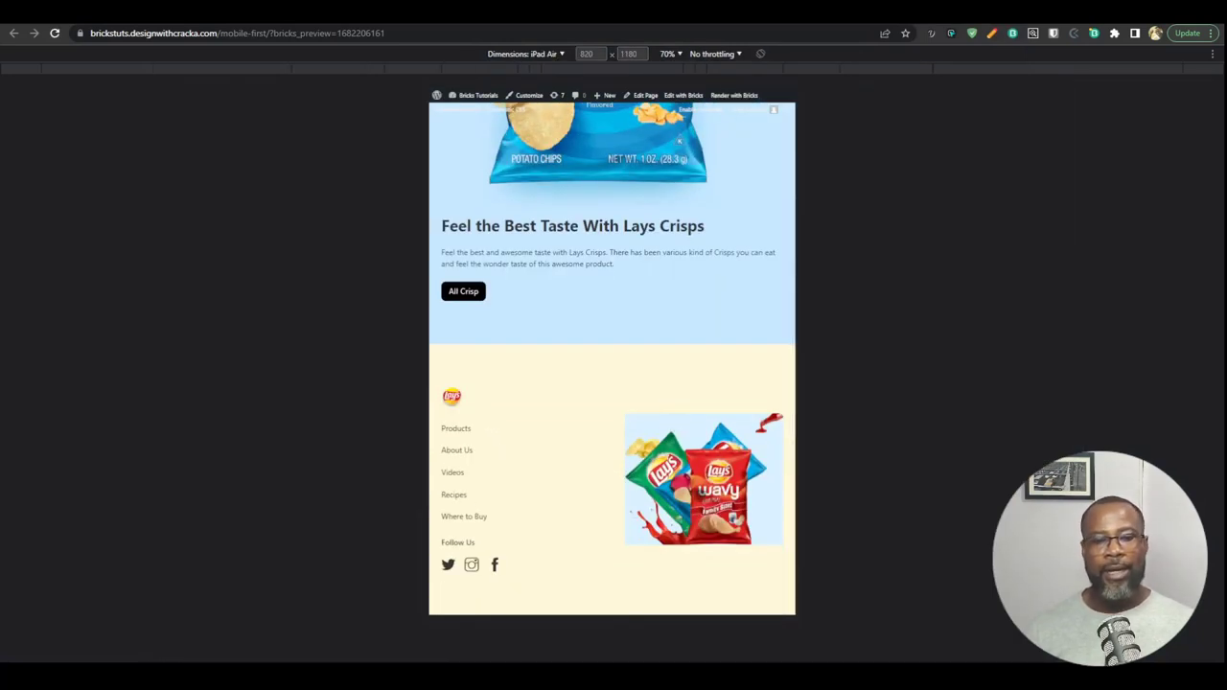
# Step: Preview the page as an iPad Mini and scroll through it
pyautogui.click(554, 54)
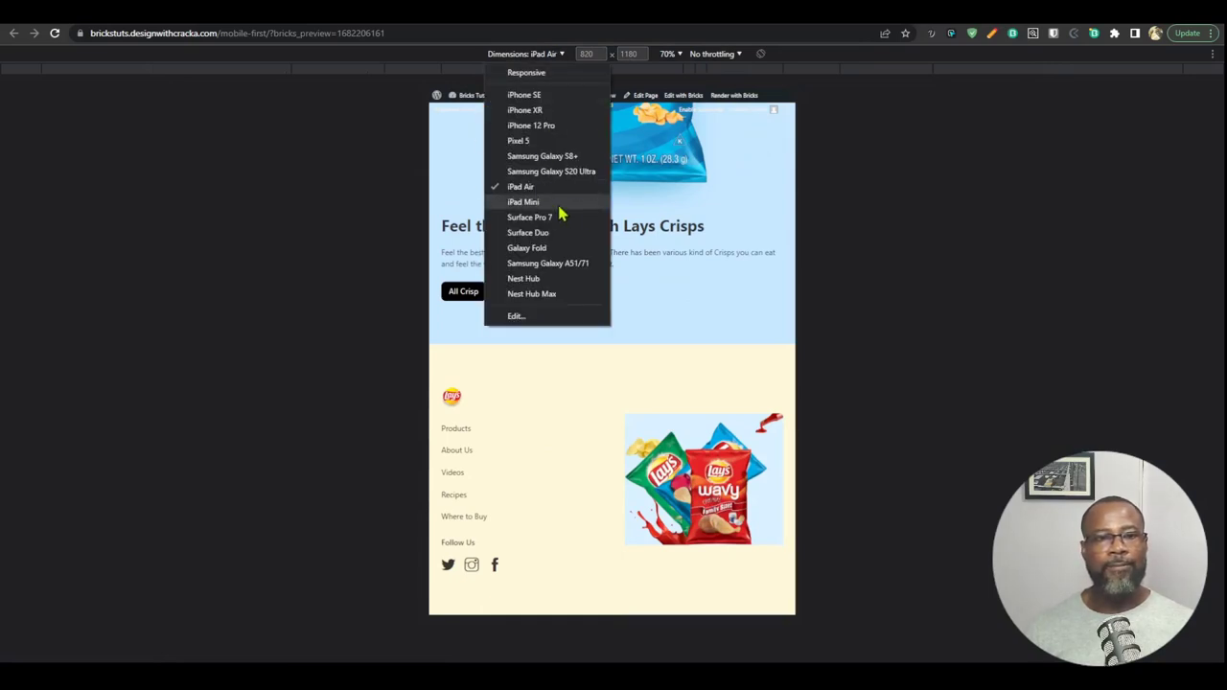
pyautogui.click(564, 205)
pyautogui.scroll(-2, 540, 420)
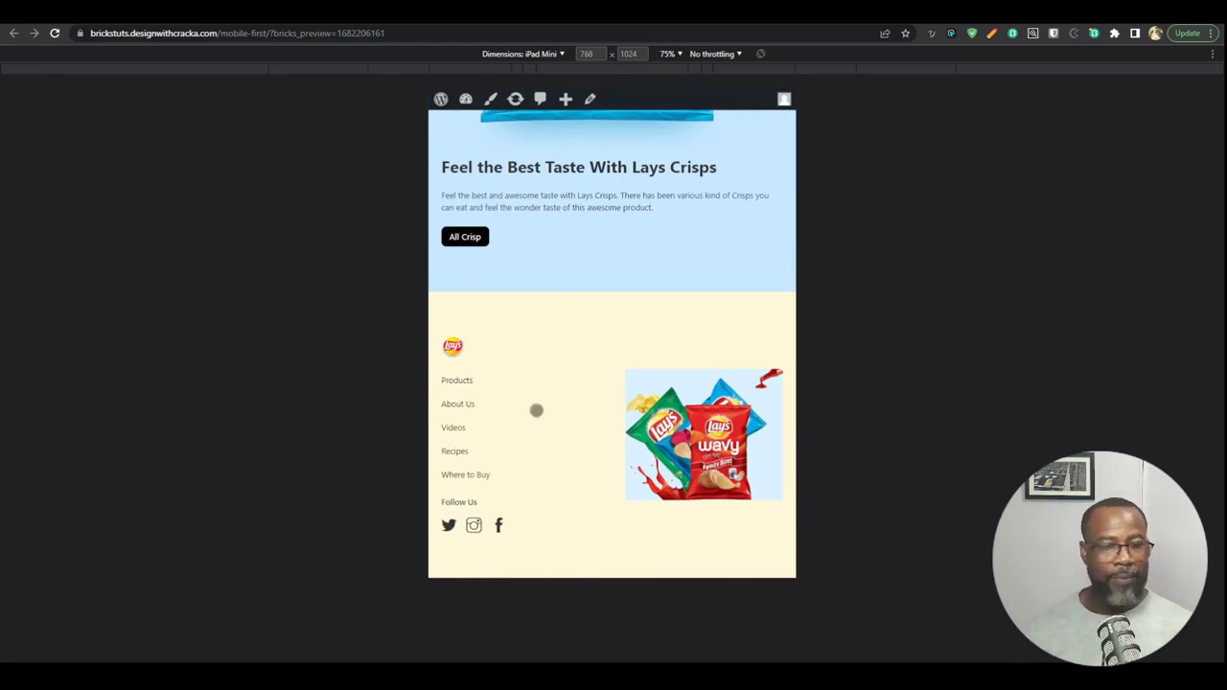
pyautogui.scroll(10, 605, 405)
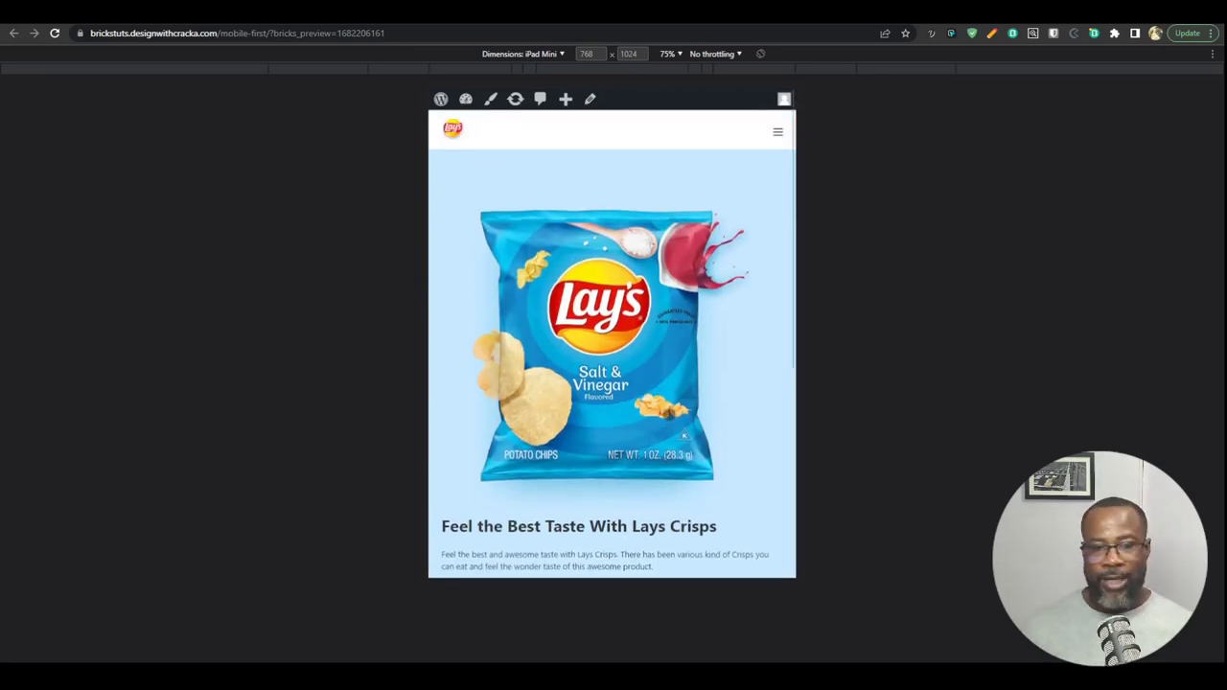
pyautogui.scroll(-1, 768, 139)
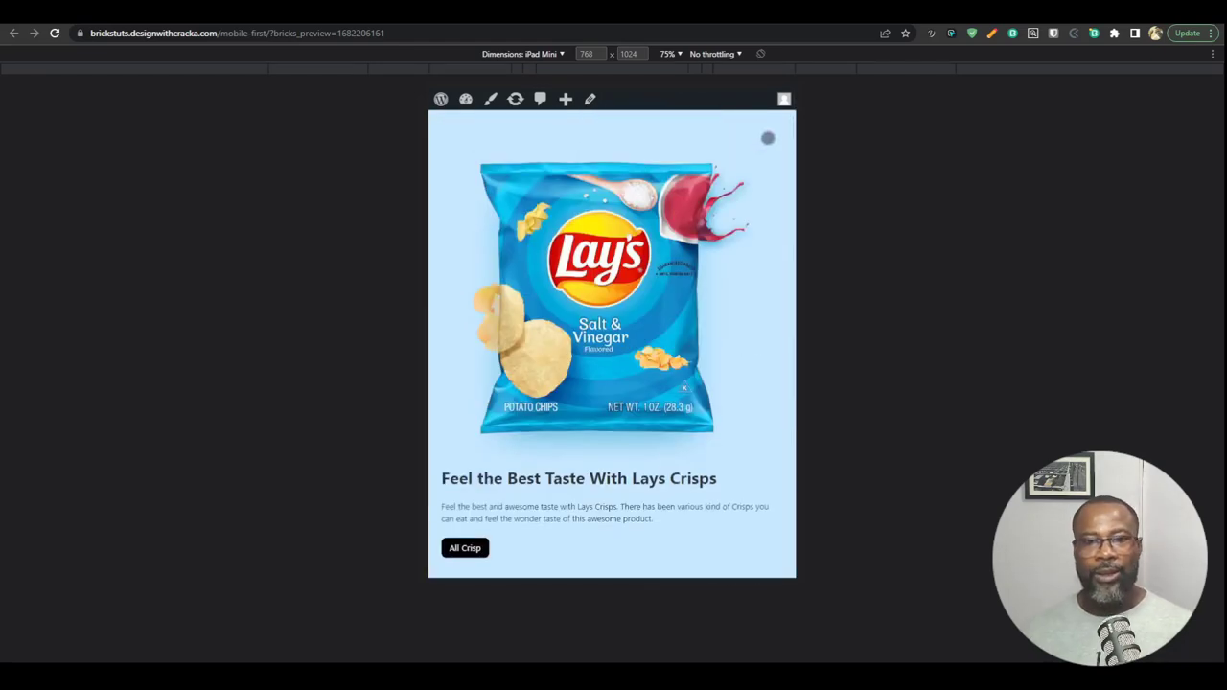
pyautogui.scroll(1, 768, 138)
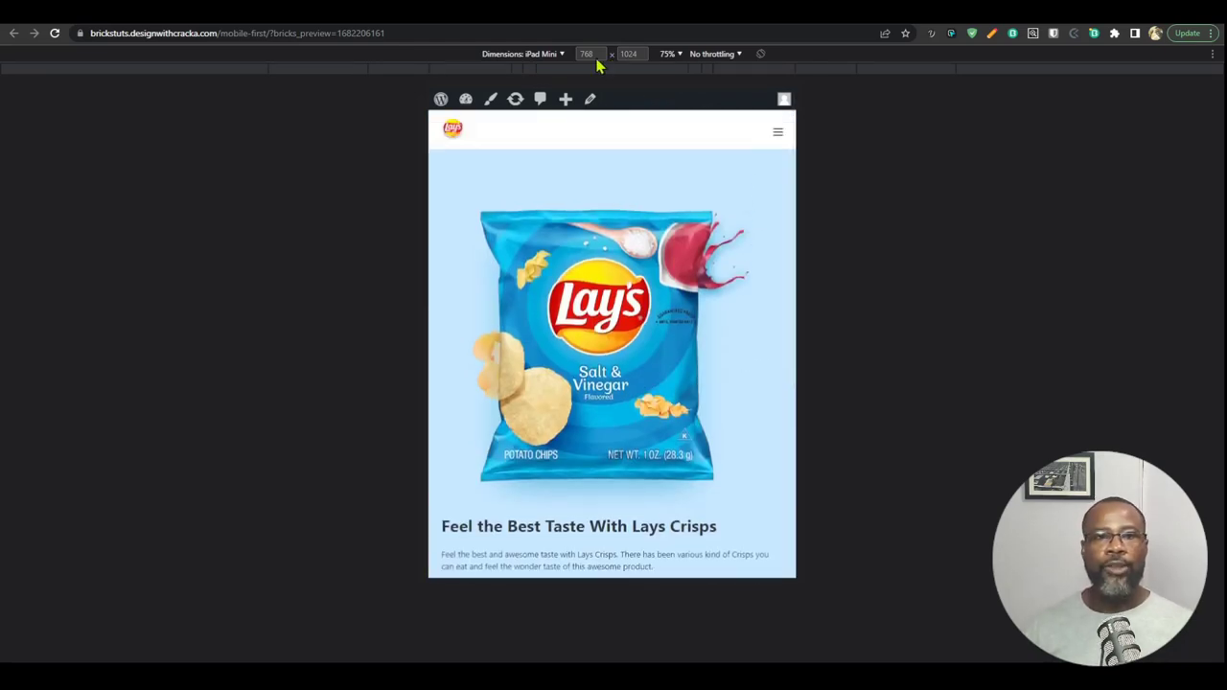
# Step: Return to responsive sizing and resize the viewport between about 1226 and 1110 px
pyautogui.click(842, 69)
pyautogui.moveTo(936, 239); pyautogui.dragTo(1087, 241)
pyautogui.scroll(-5, 975, 342)
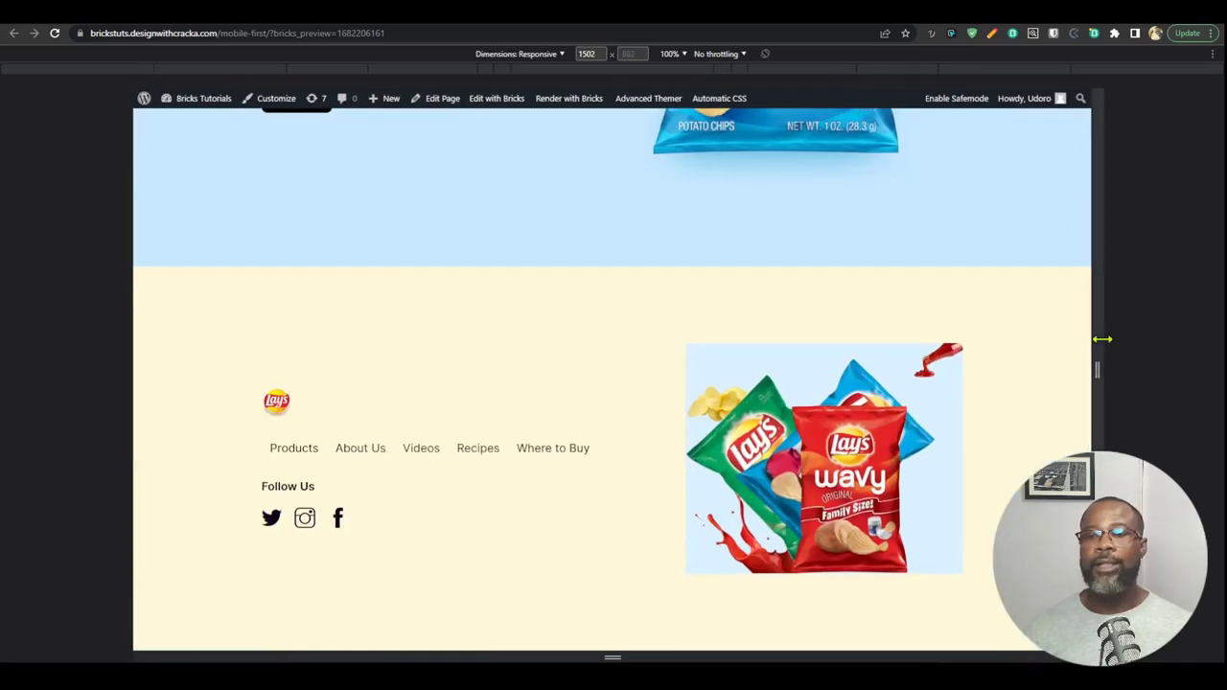
pyautogui.moveTo(1103, 339); pyautogui.dragTo(969, 338)
# Step: Compare the Mobile first hero at desktop and mobile portrait widths in the builder
pyautogui.scroll(10, 917, 400)
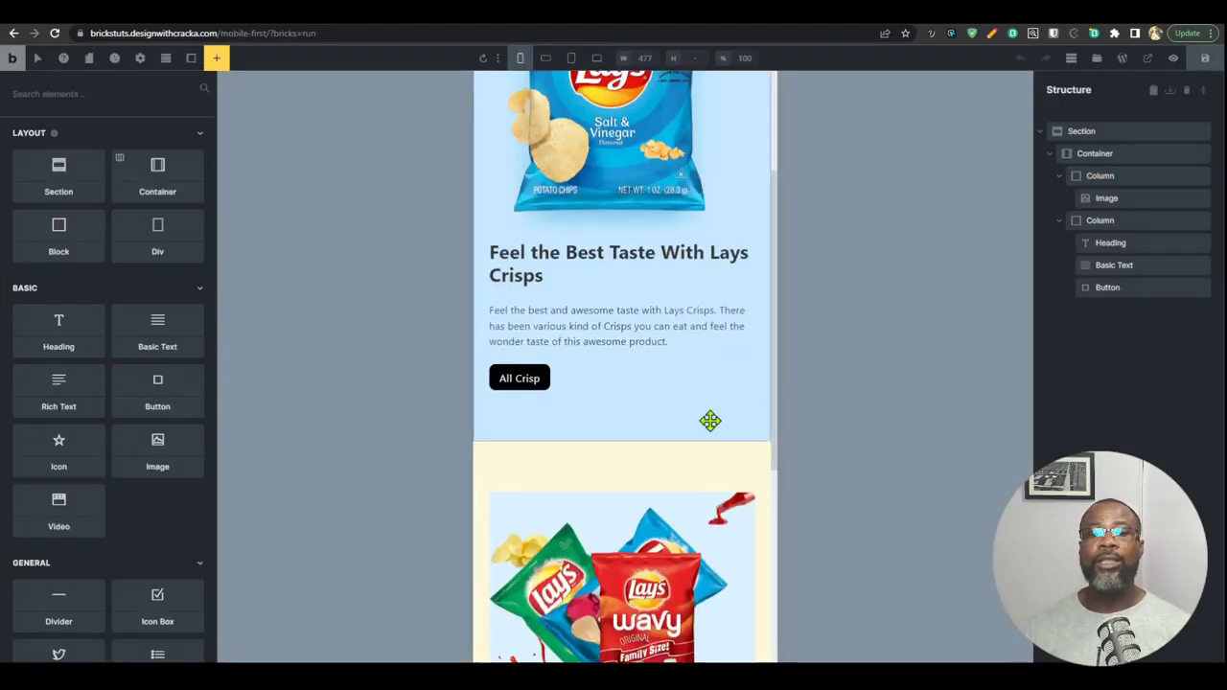
pyautogui.scroll(3, 709, 420)
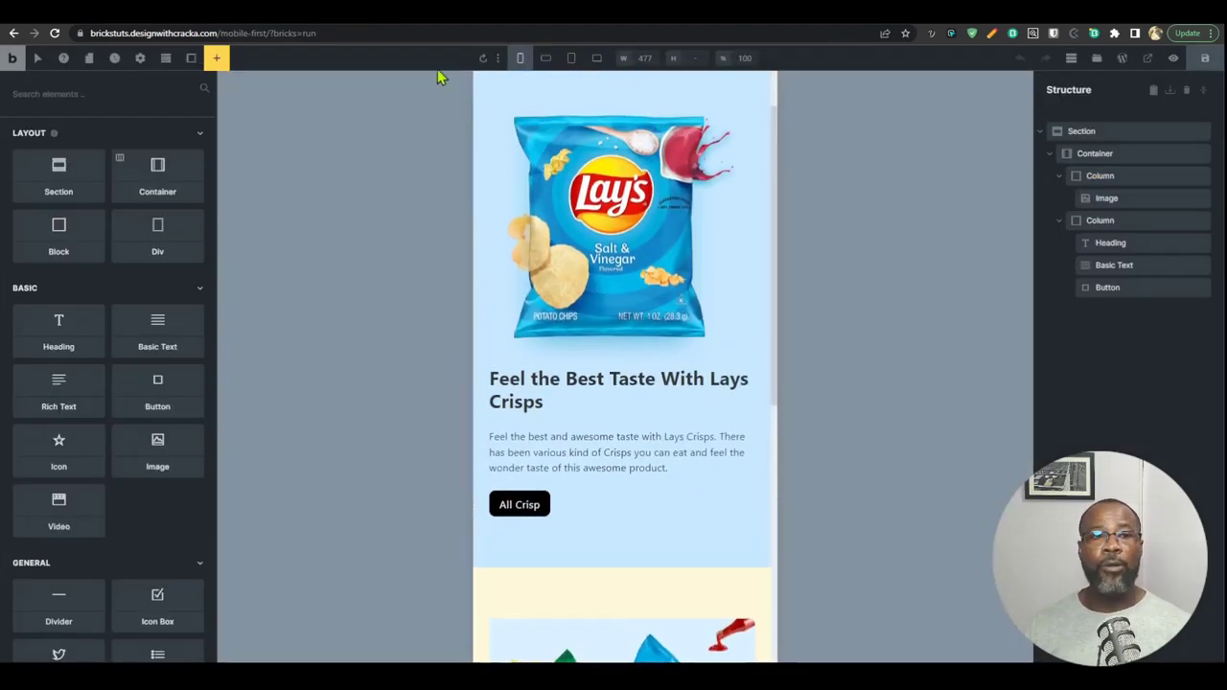
pyautogui.click(597, 59)
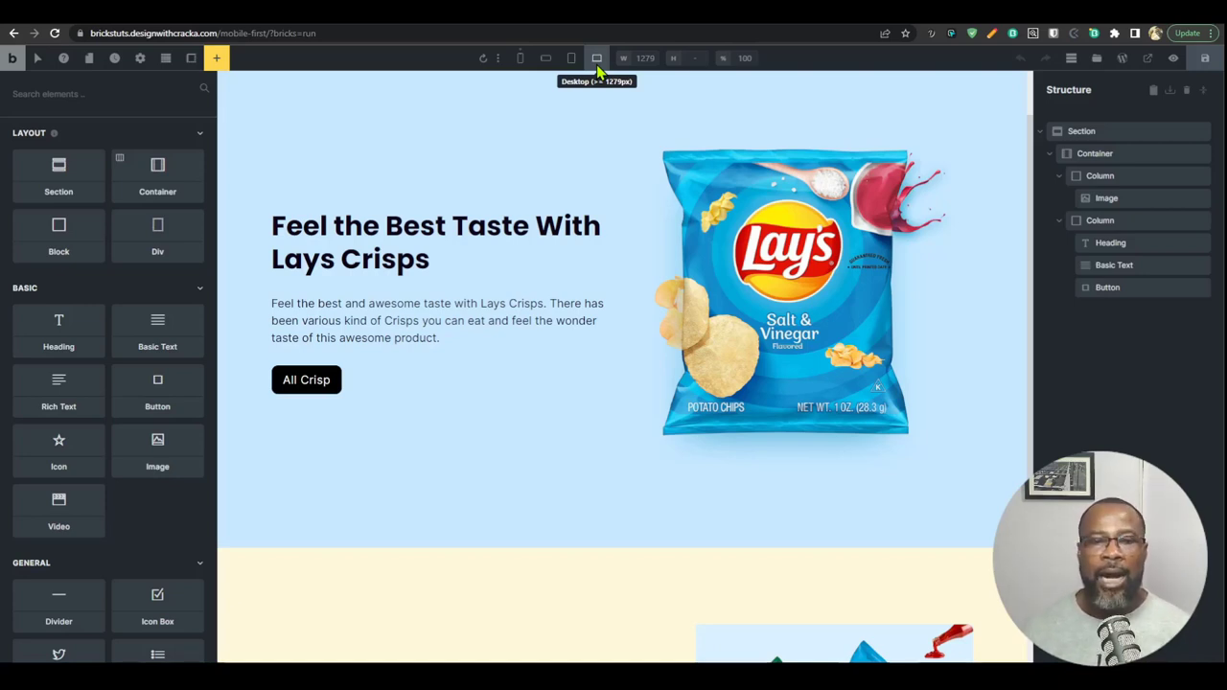
pyautogui.click(522, 60)
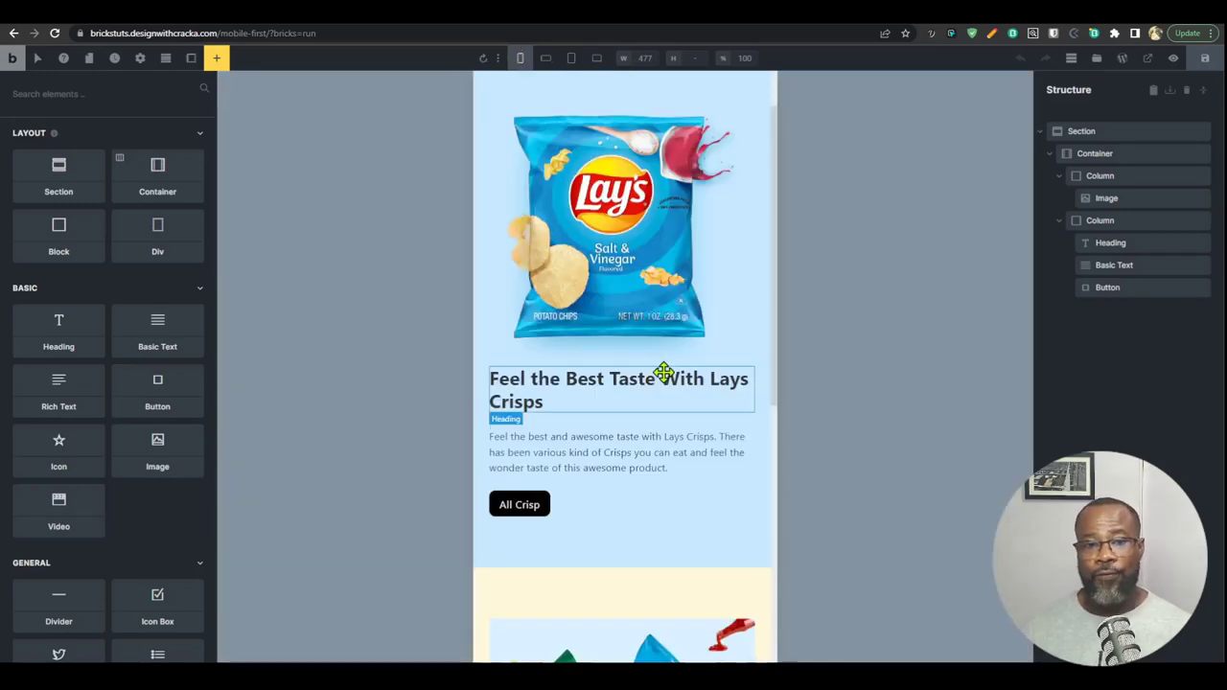
pyautogui.scroll(-4, 671, 451)
pyautogui.scroll(-1, 675, 469)
pyautogui.scroll(5, 633, 288)
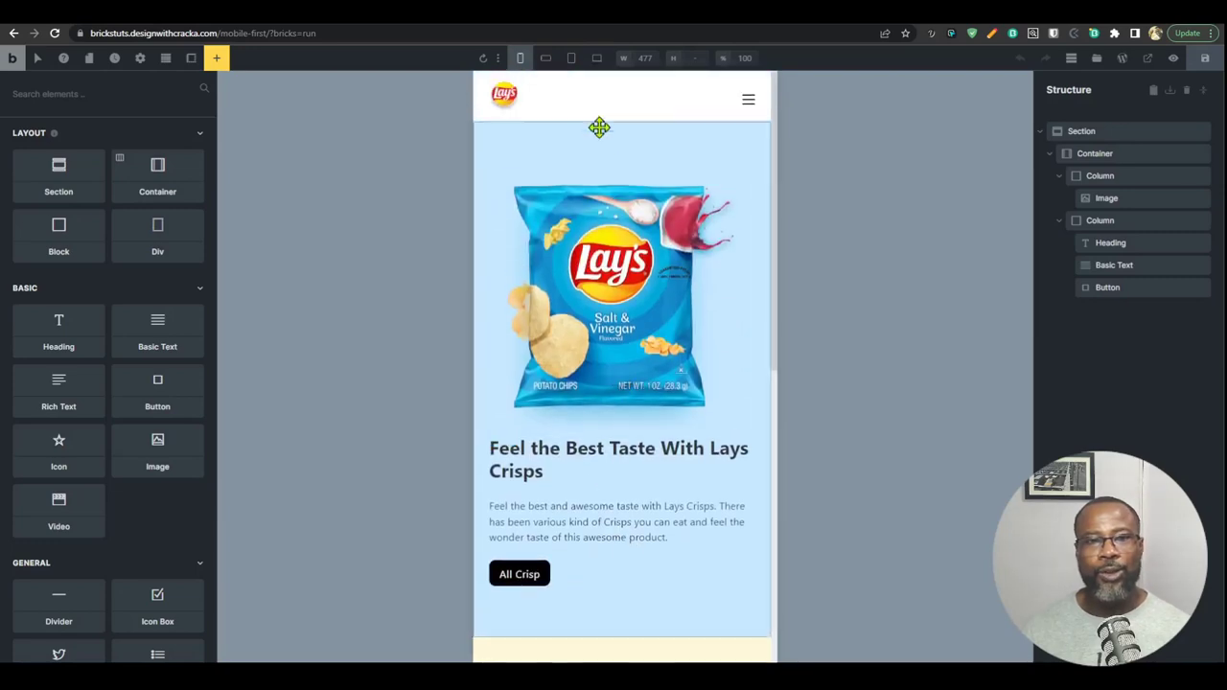
pyautogui.click(597, 58)
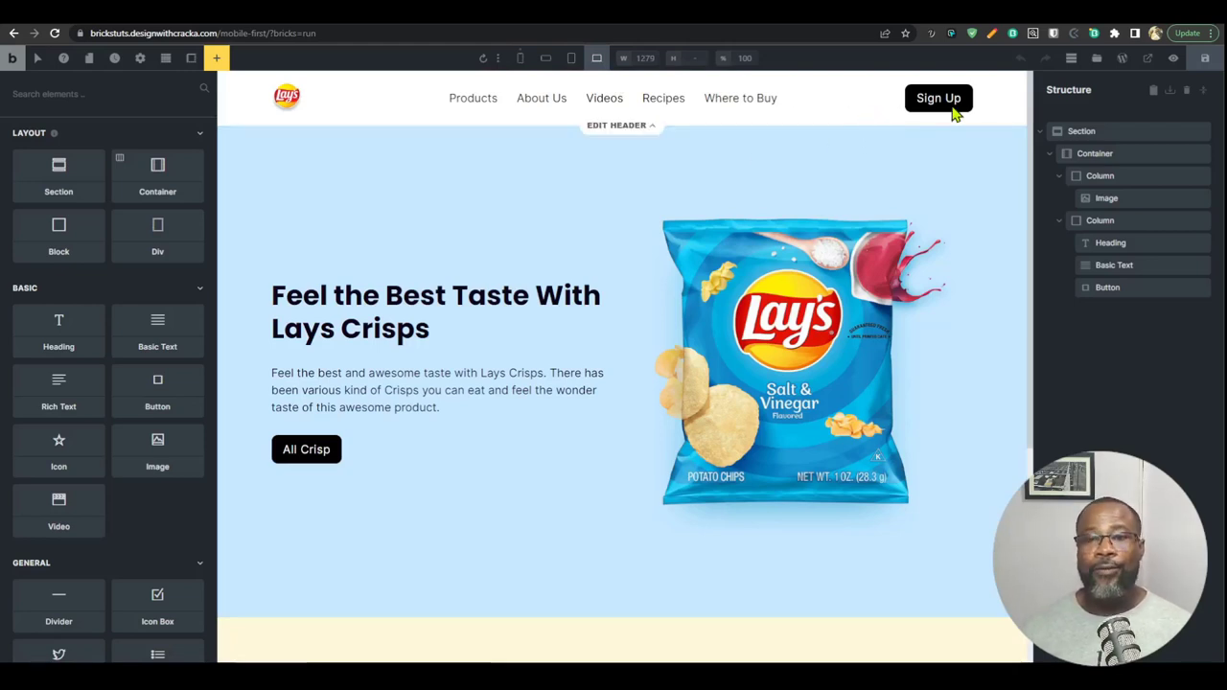
# Step: Preview the hero at the 768 px mobile landscape breakpoint
pyautogui.scroll(-2, 786, 288)
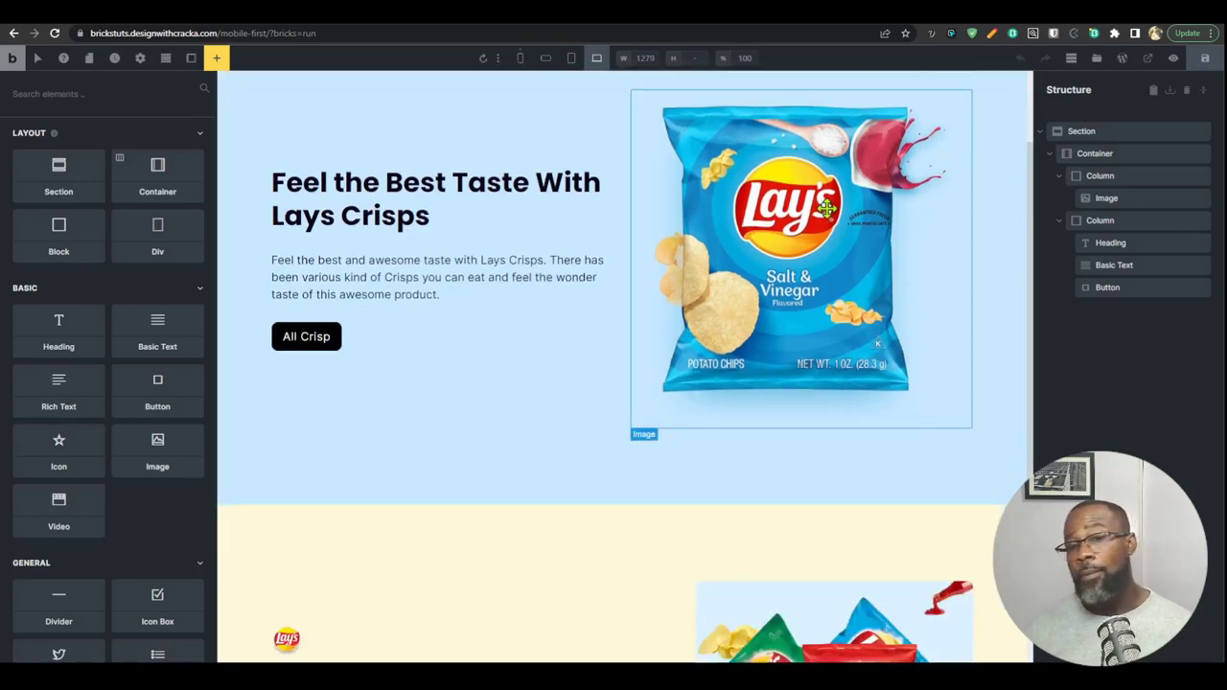
pyautogui.scroll(2, 786, 288)
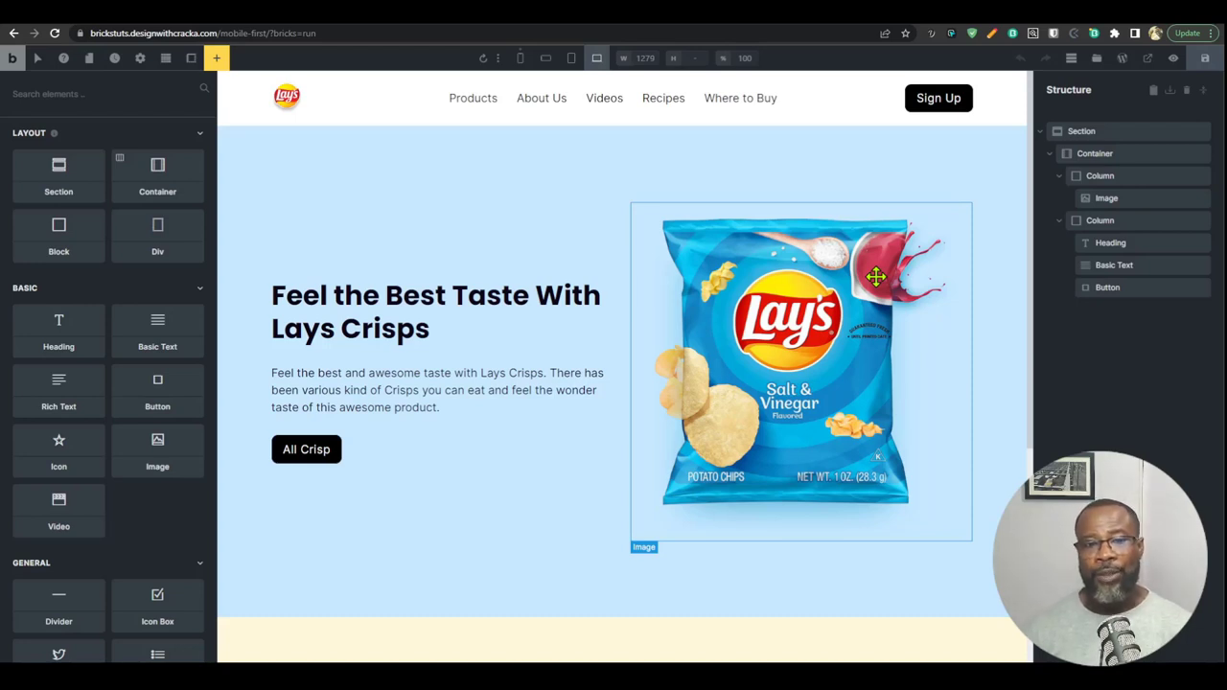
pyautogui.click(545, 58)
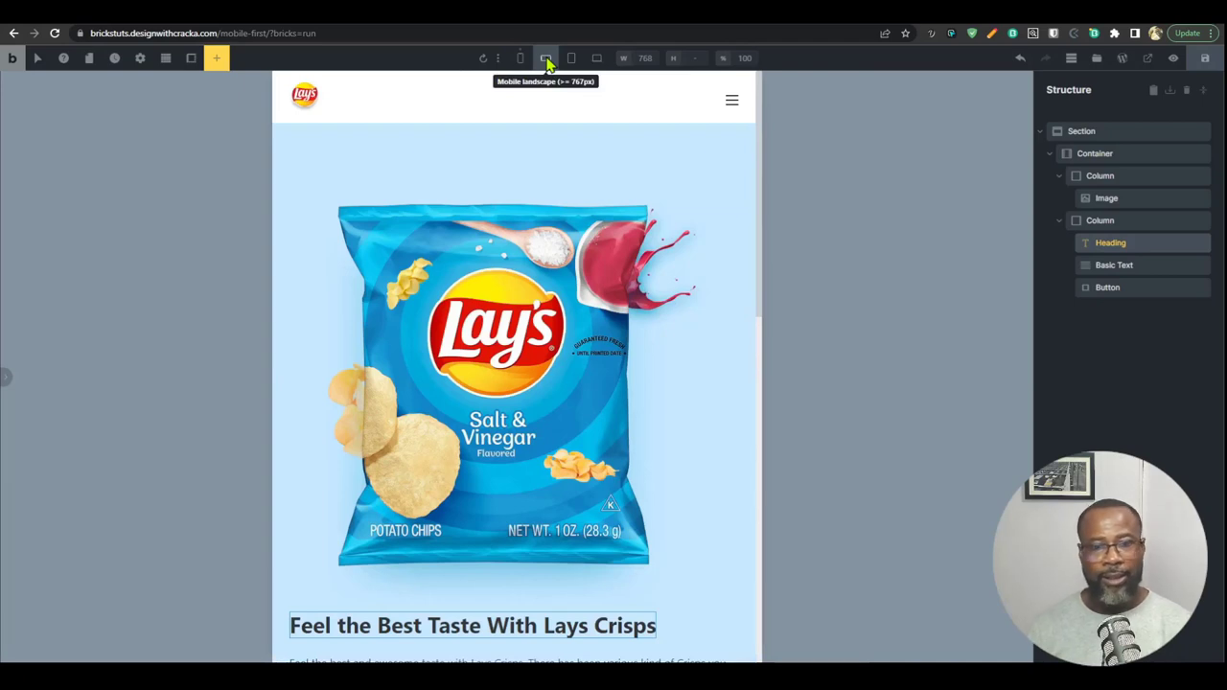